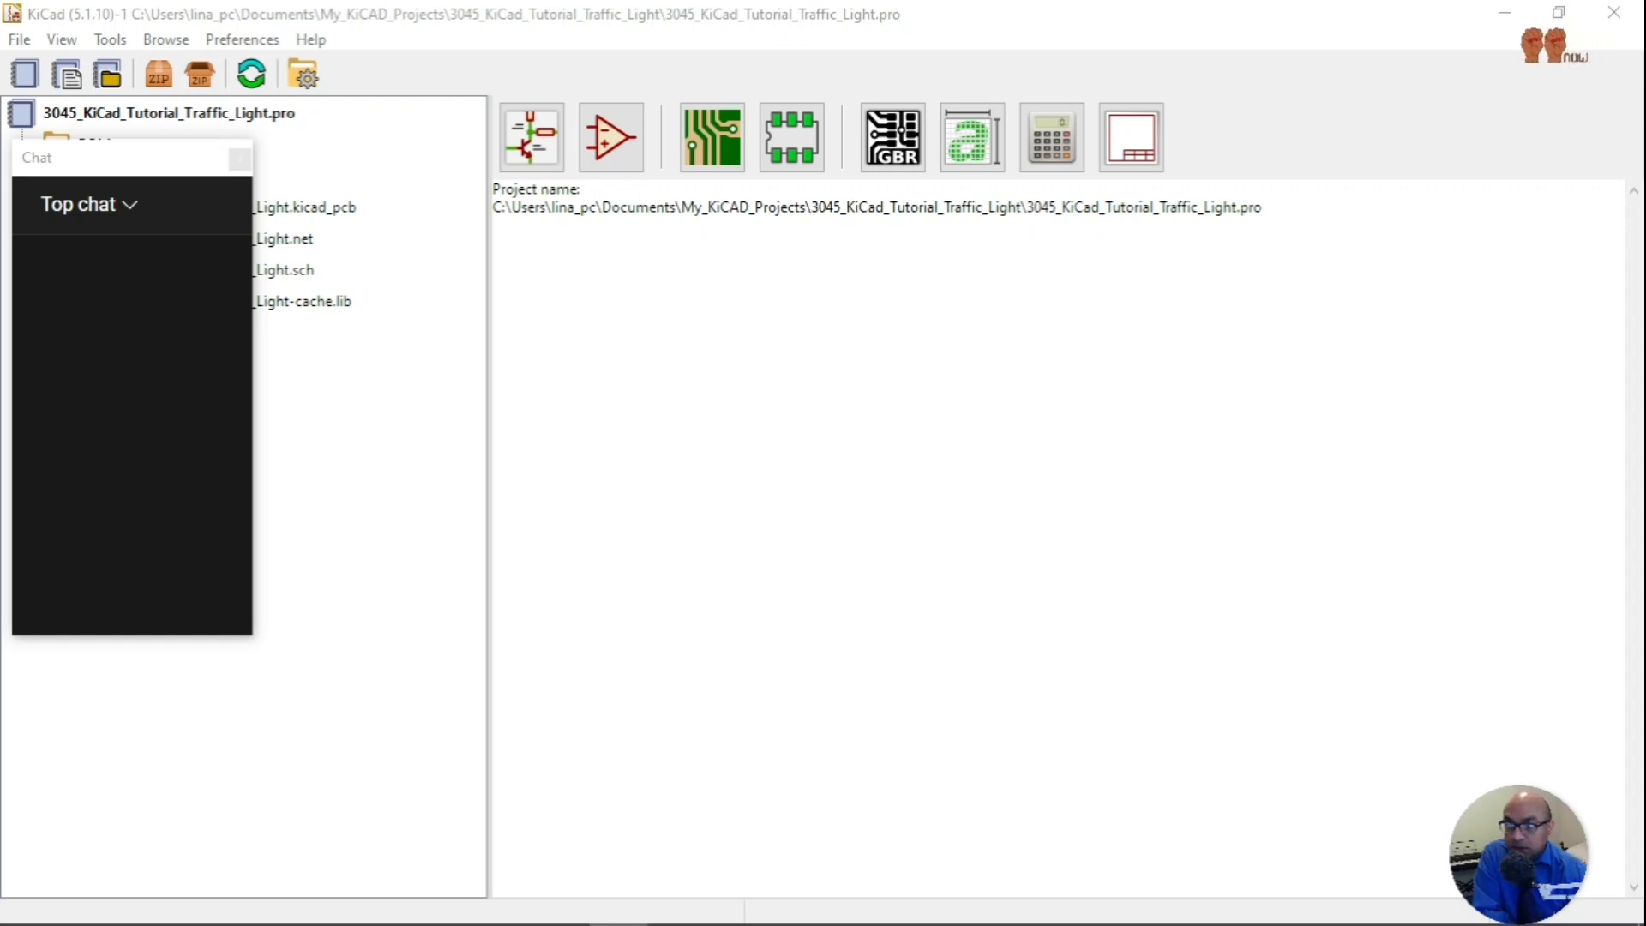
# Check the installed KiCad version information and close it.
pyautogui.click(312, 39)
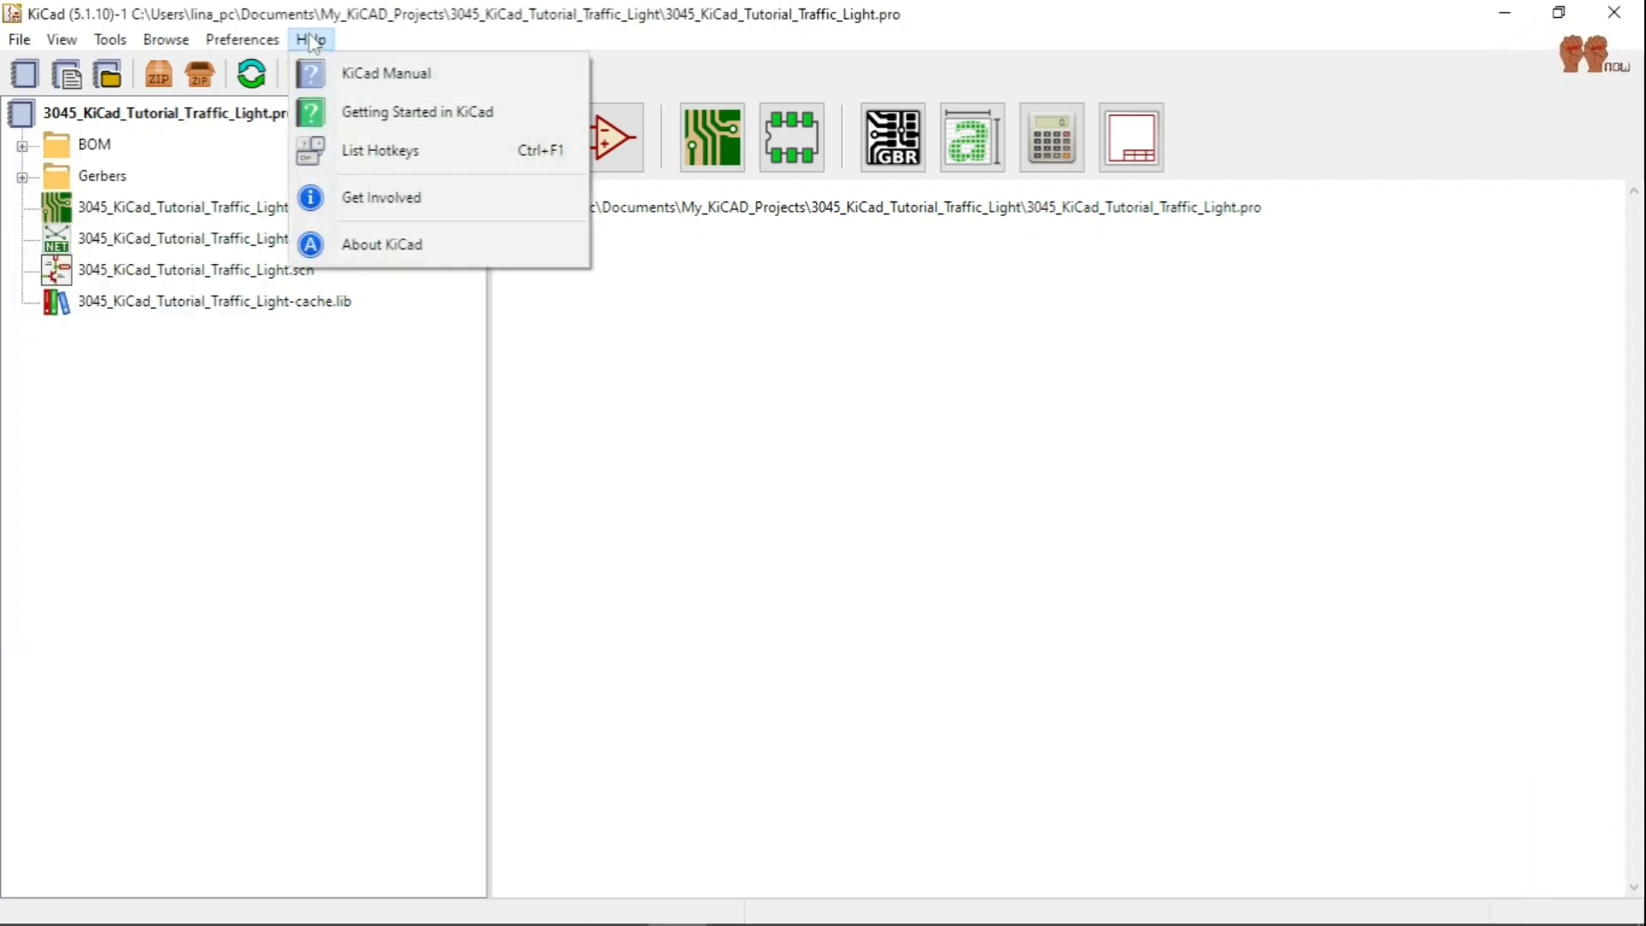
pyautogui.click(358, 243)
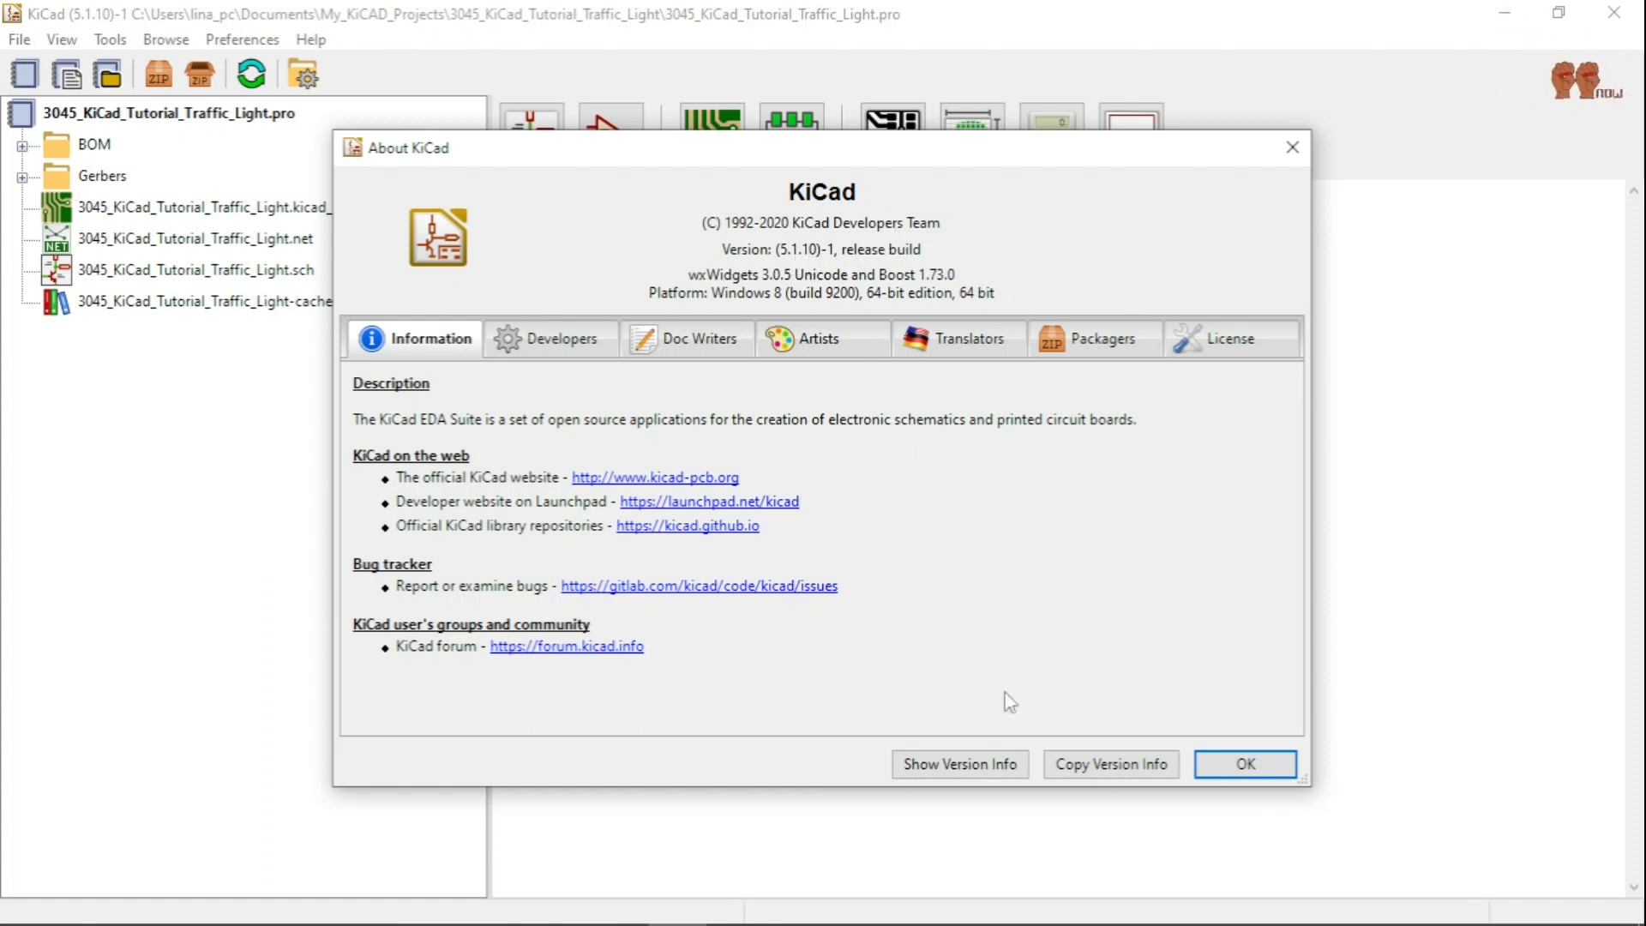
pyautogui.click(1243, 764)
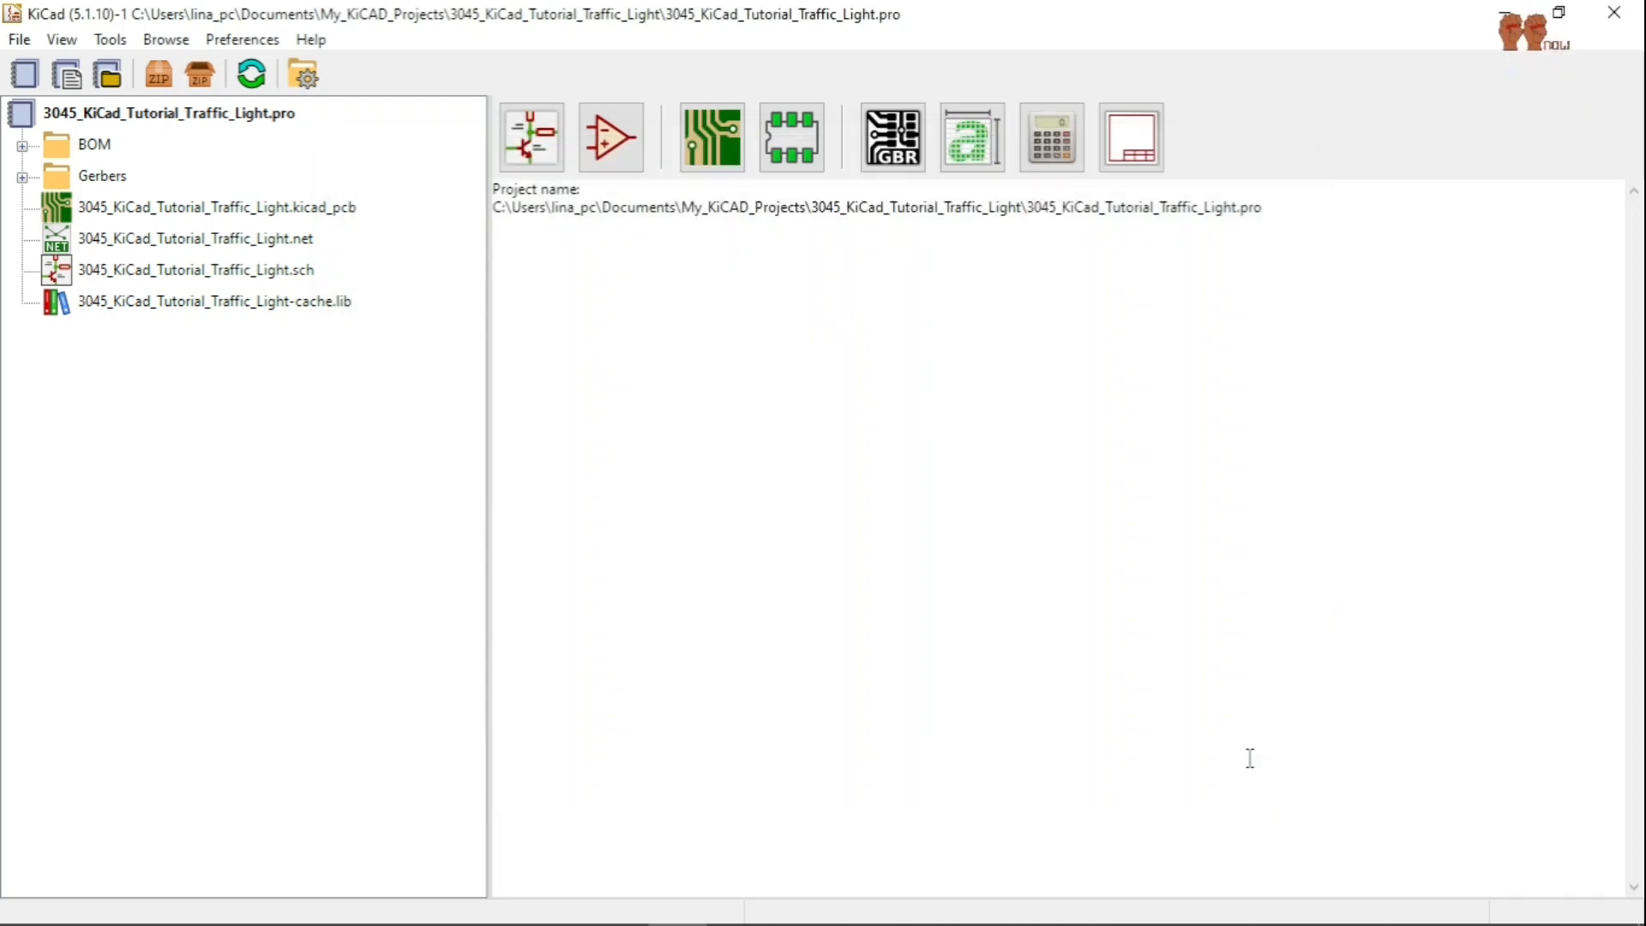
# Switch to the Kicad_Library_Links document in LibreOffice Writer, open its YouTube channel link and follow the channel's KiCad EDA link.
pyautogui.click(558, 911)
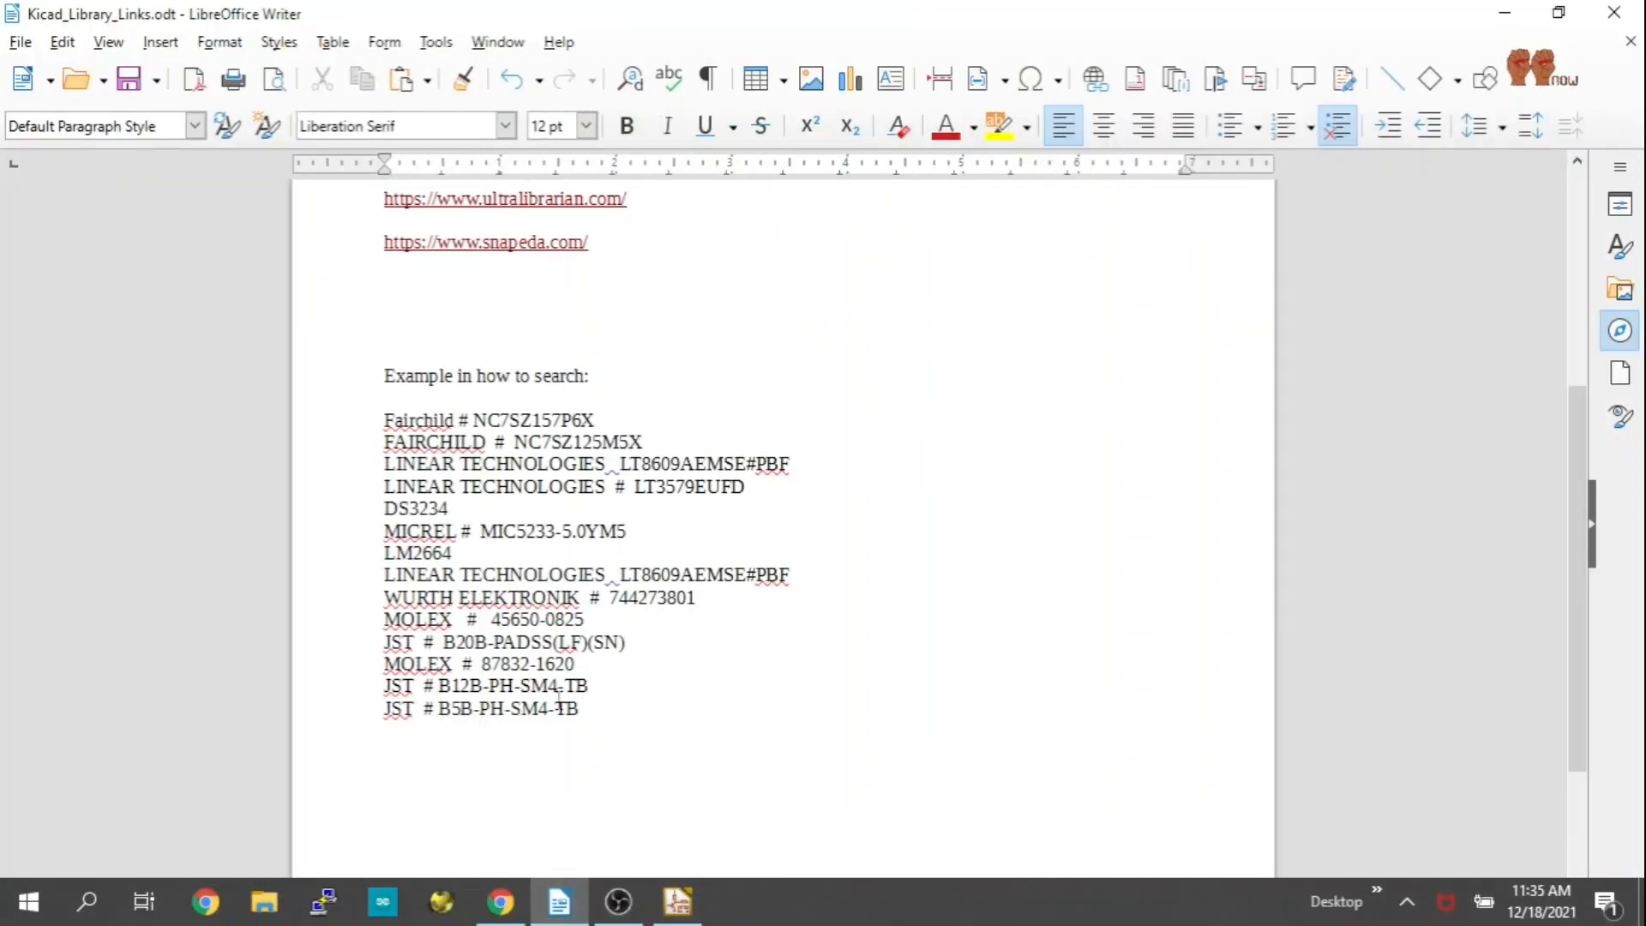
pyautogui.scroll(5, 692, 377)
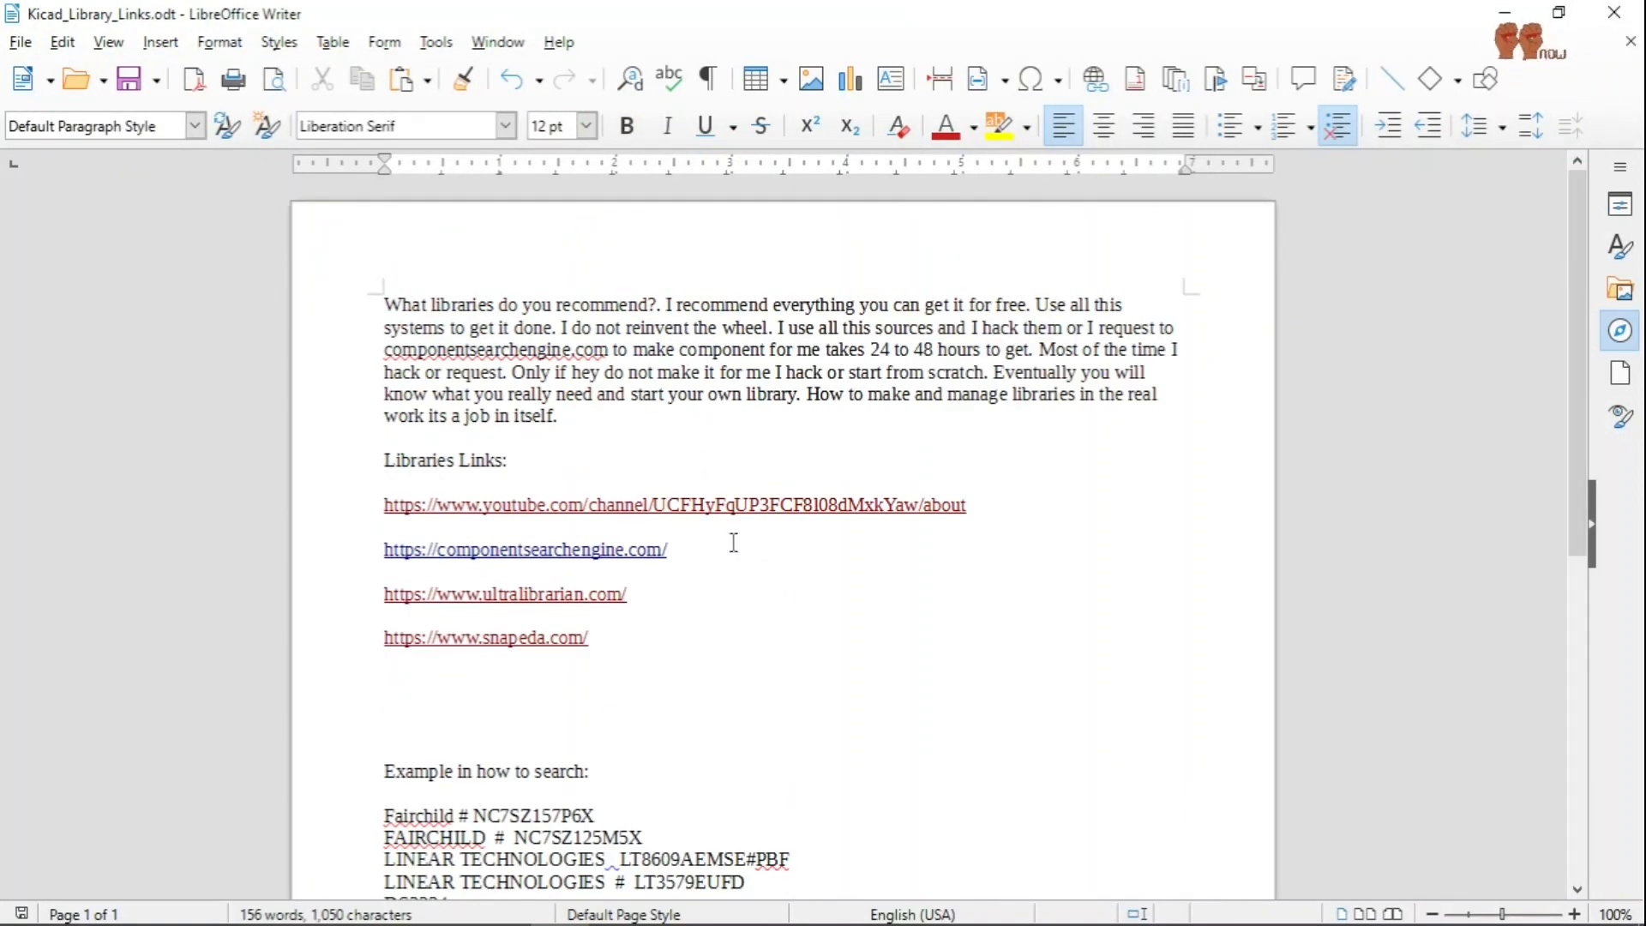
pyautogui.keyDown('ctrl'); pyautogui.click(755, 507); pyautogui.keyUp('ctrl')
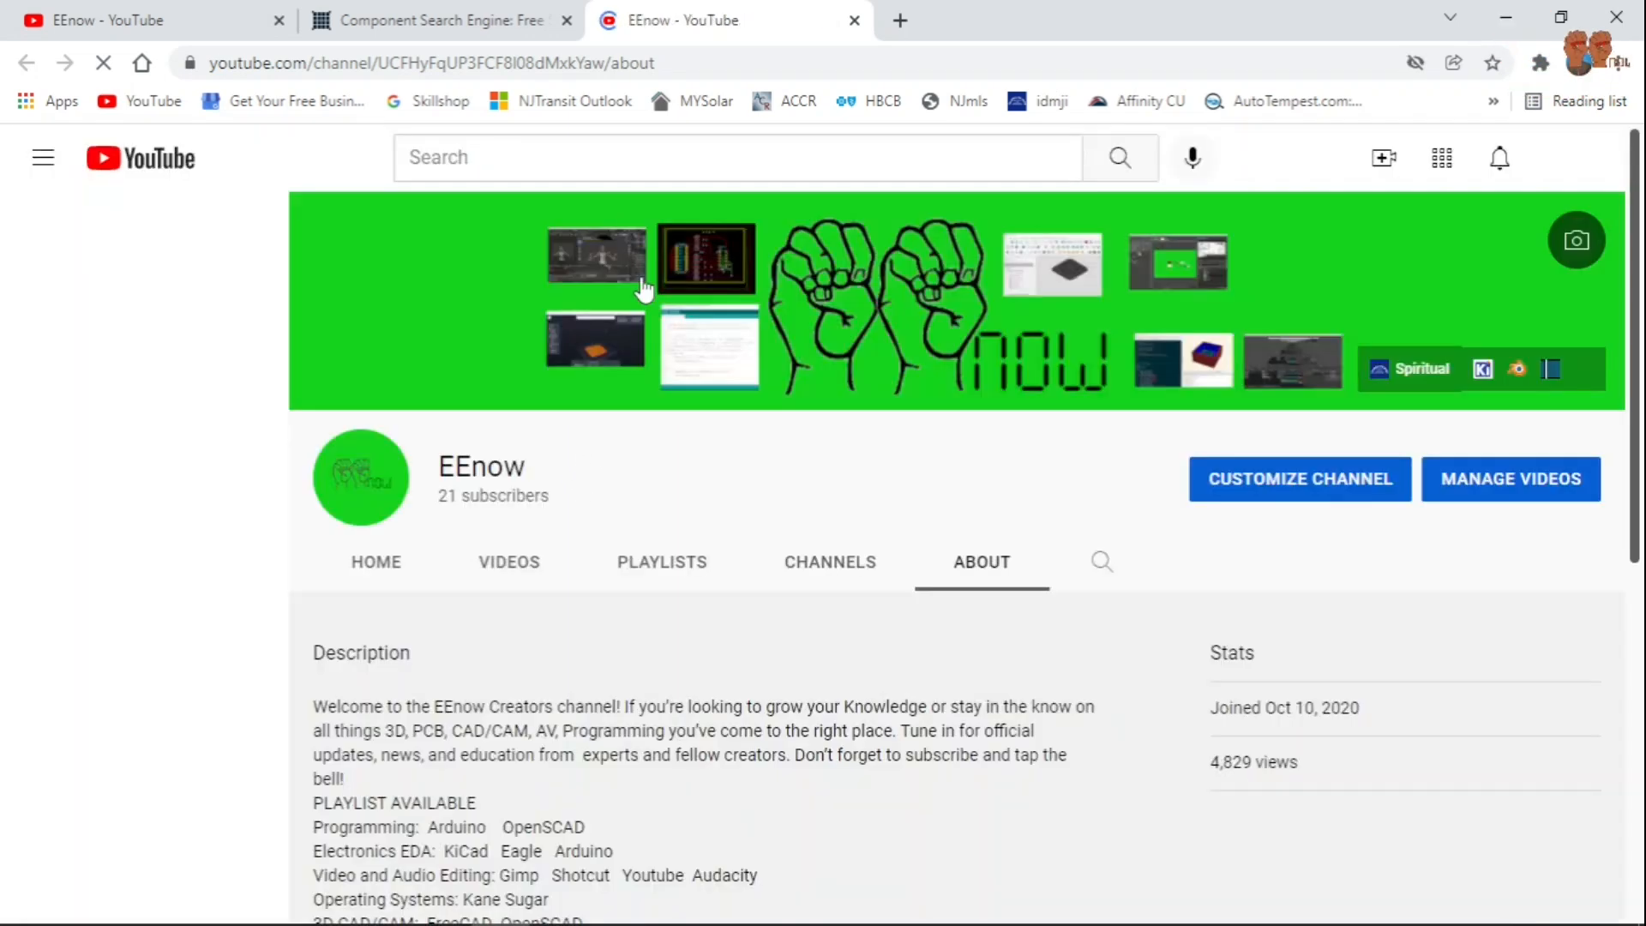
pyautogui.scroll(-7, 646, 688)
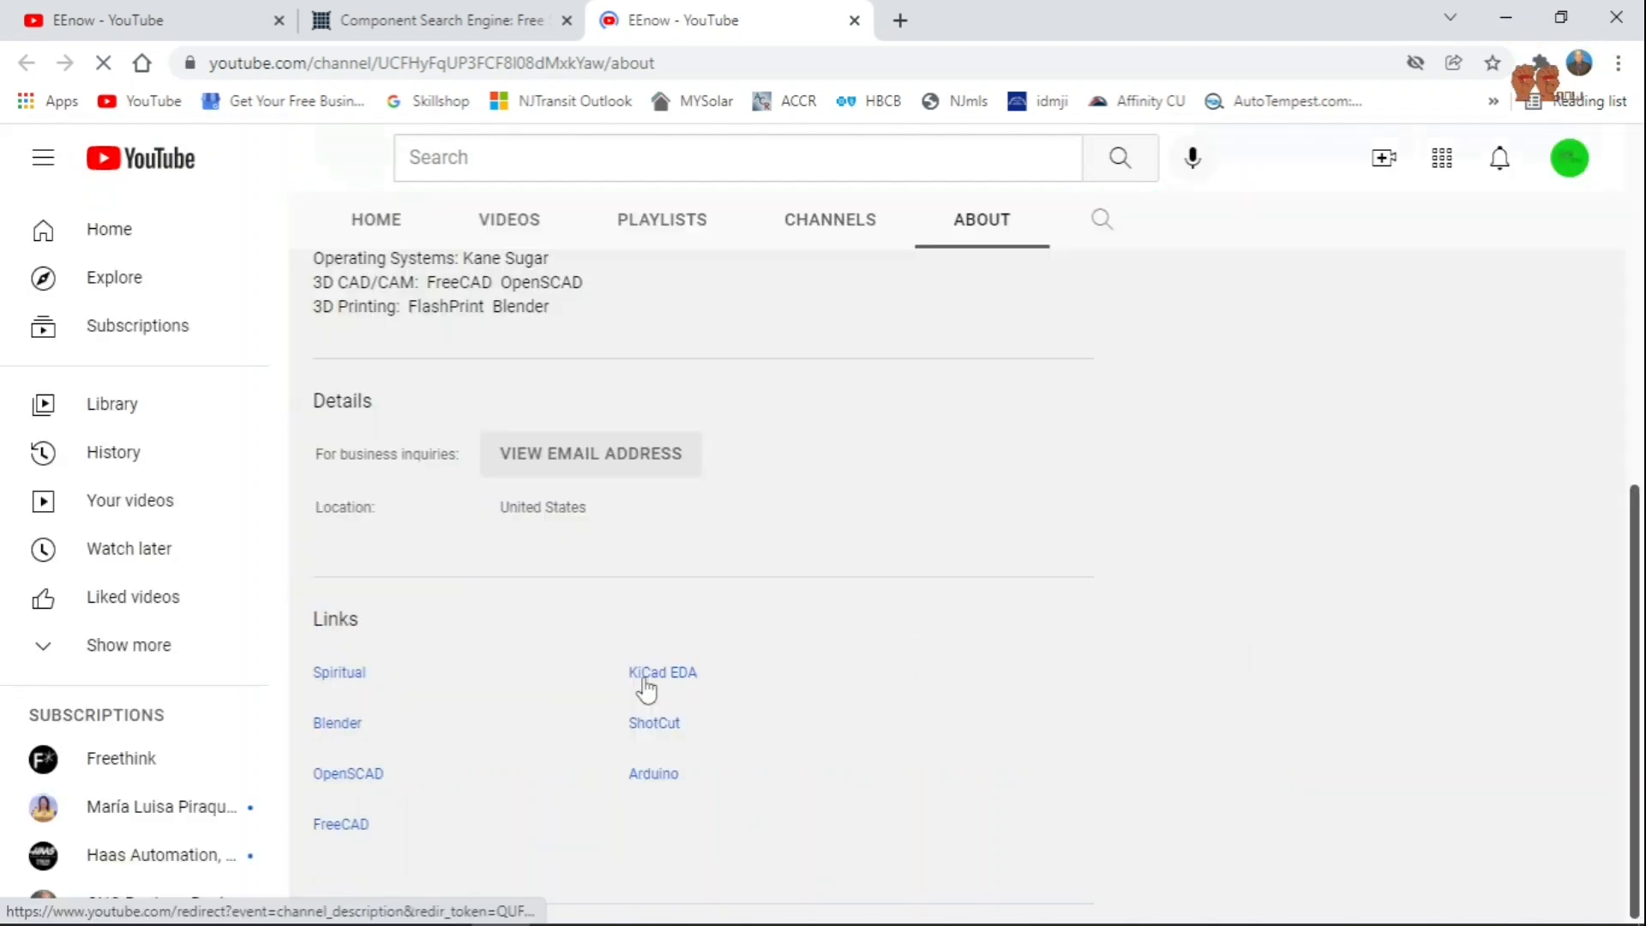
pyautogui.click(647, 677)
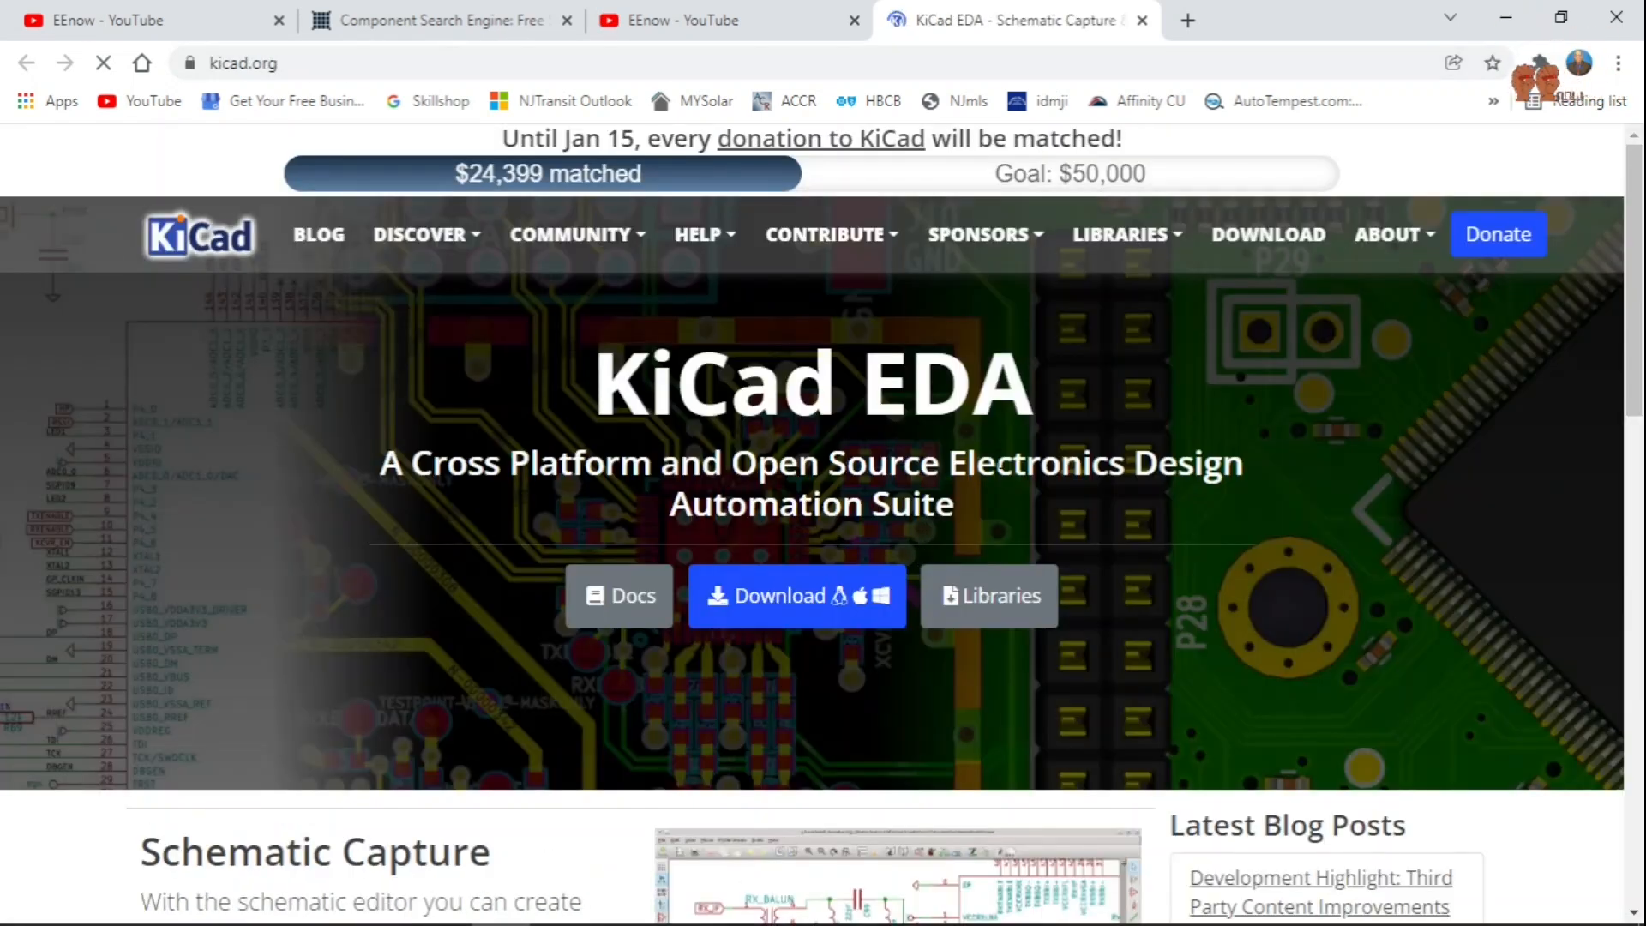
# Look over the KiCad home page, then open and review the official library download page.
pyautogui.scroll(-9, 772, 593)
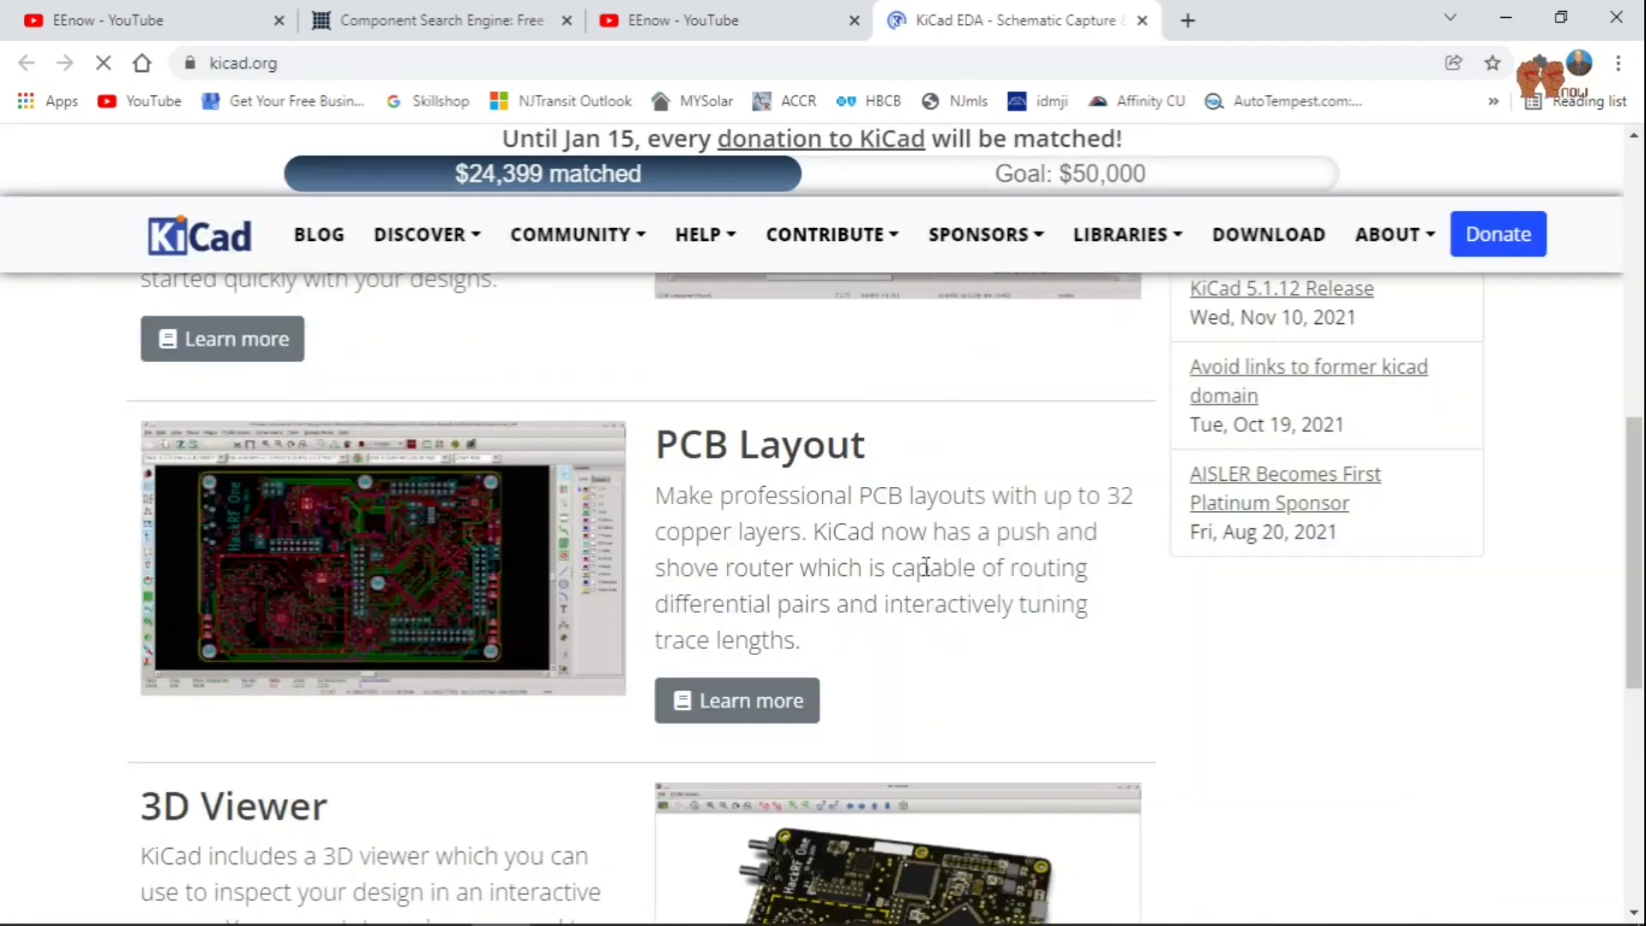
pyautogui.scroll(-6, 925, 566)
pyautogui.scroll(15, 948, 569)
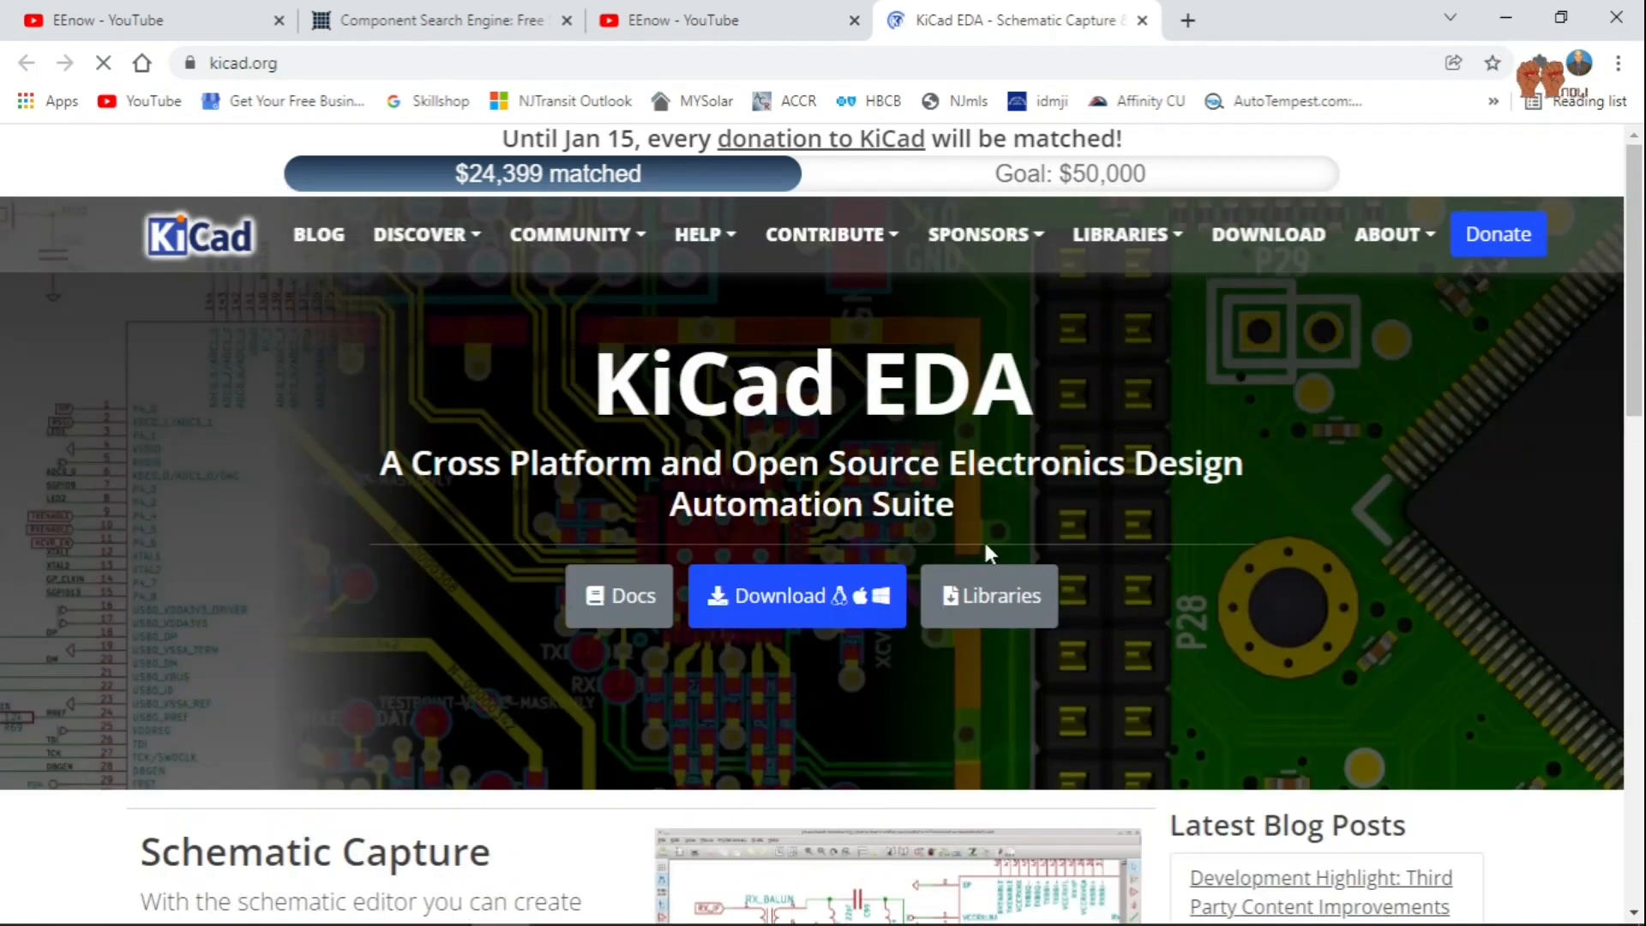
pyautogui.click(1107, 248)
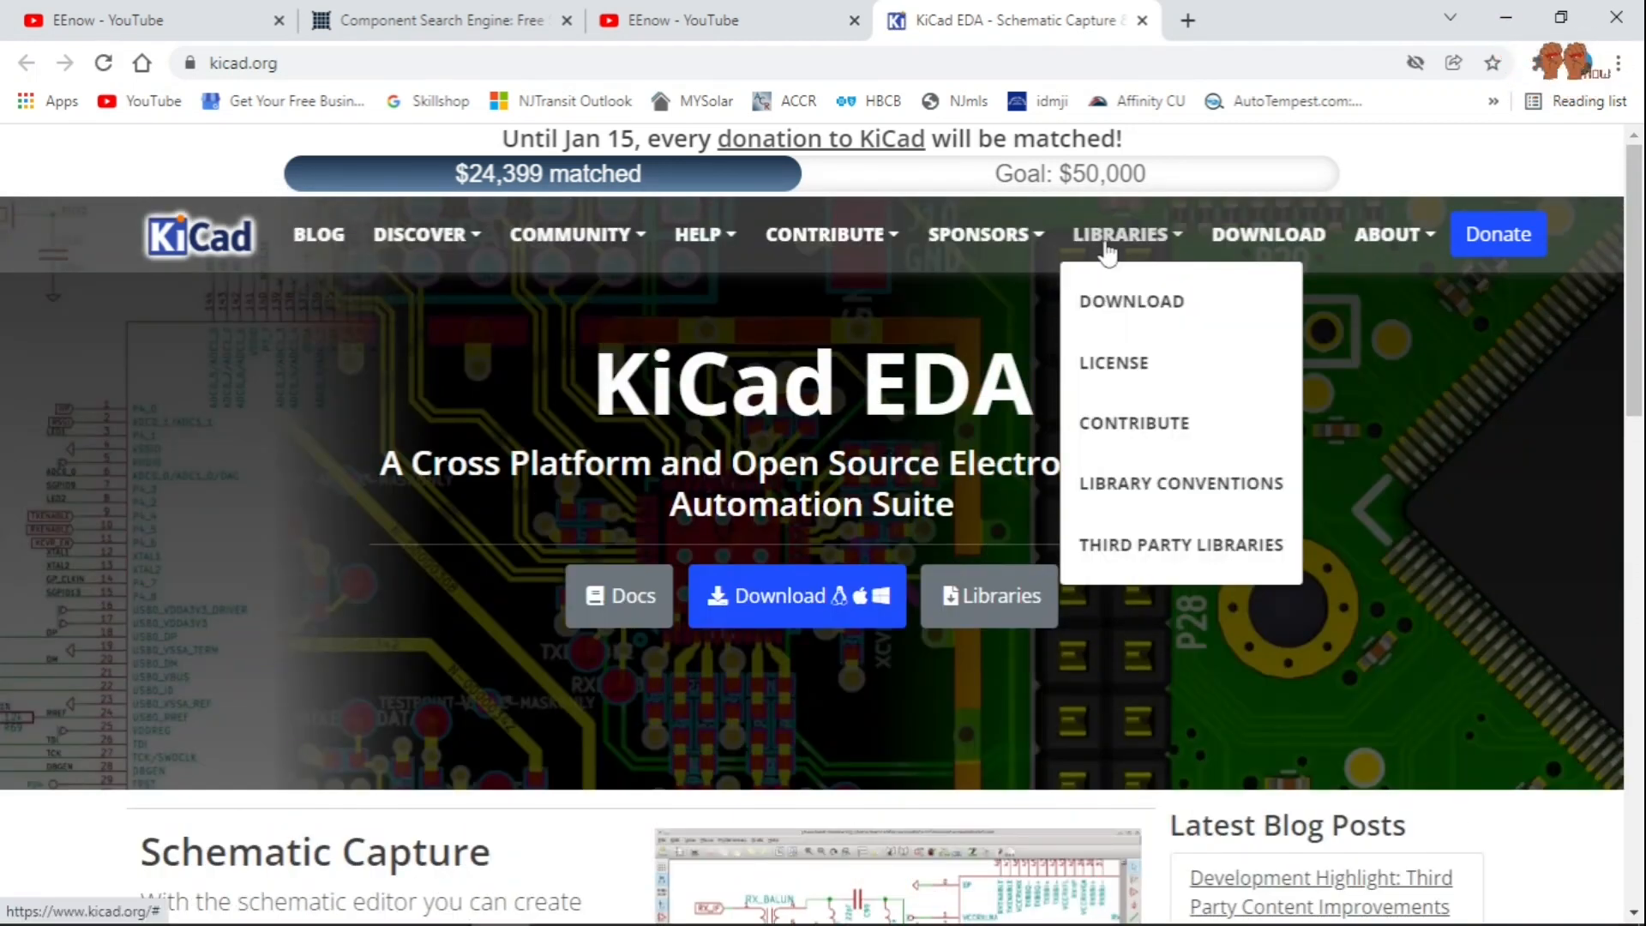
pyautogui.click(1120, 302)
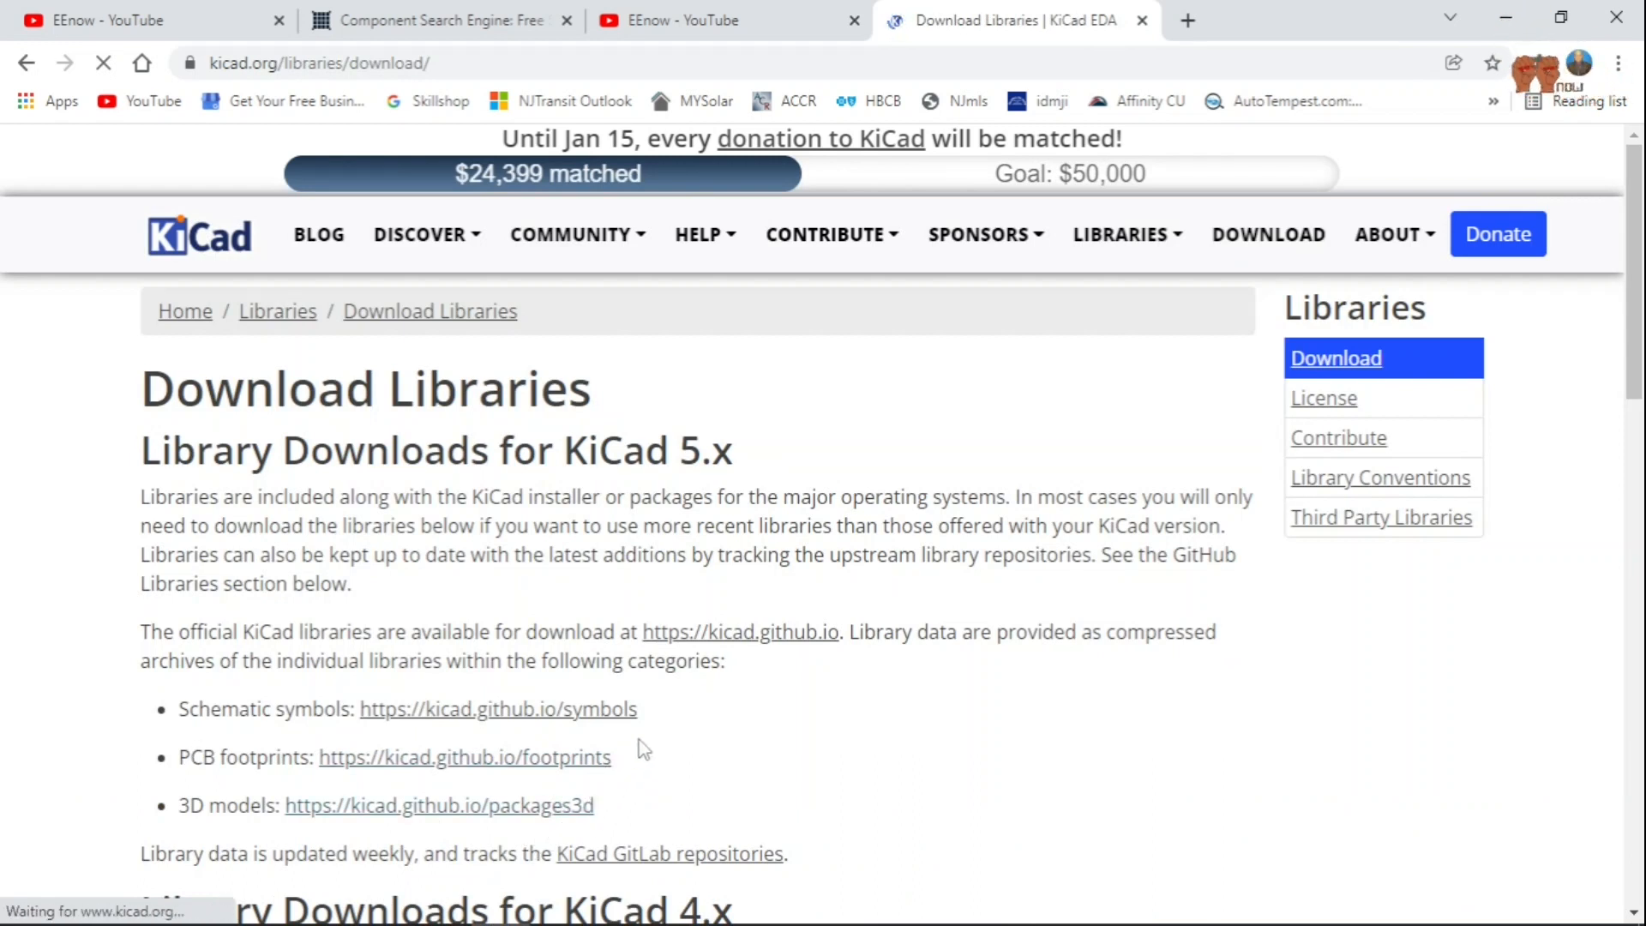
pyautogui.scroll(-3, 1084, 758)
pyautogui.scroll(-2, 1088, 748)
pyautogui.scroll(5, 1087, 737)
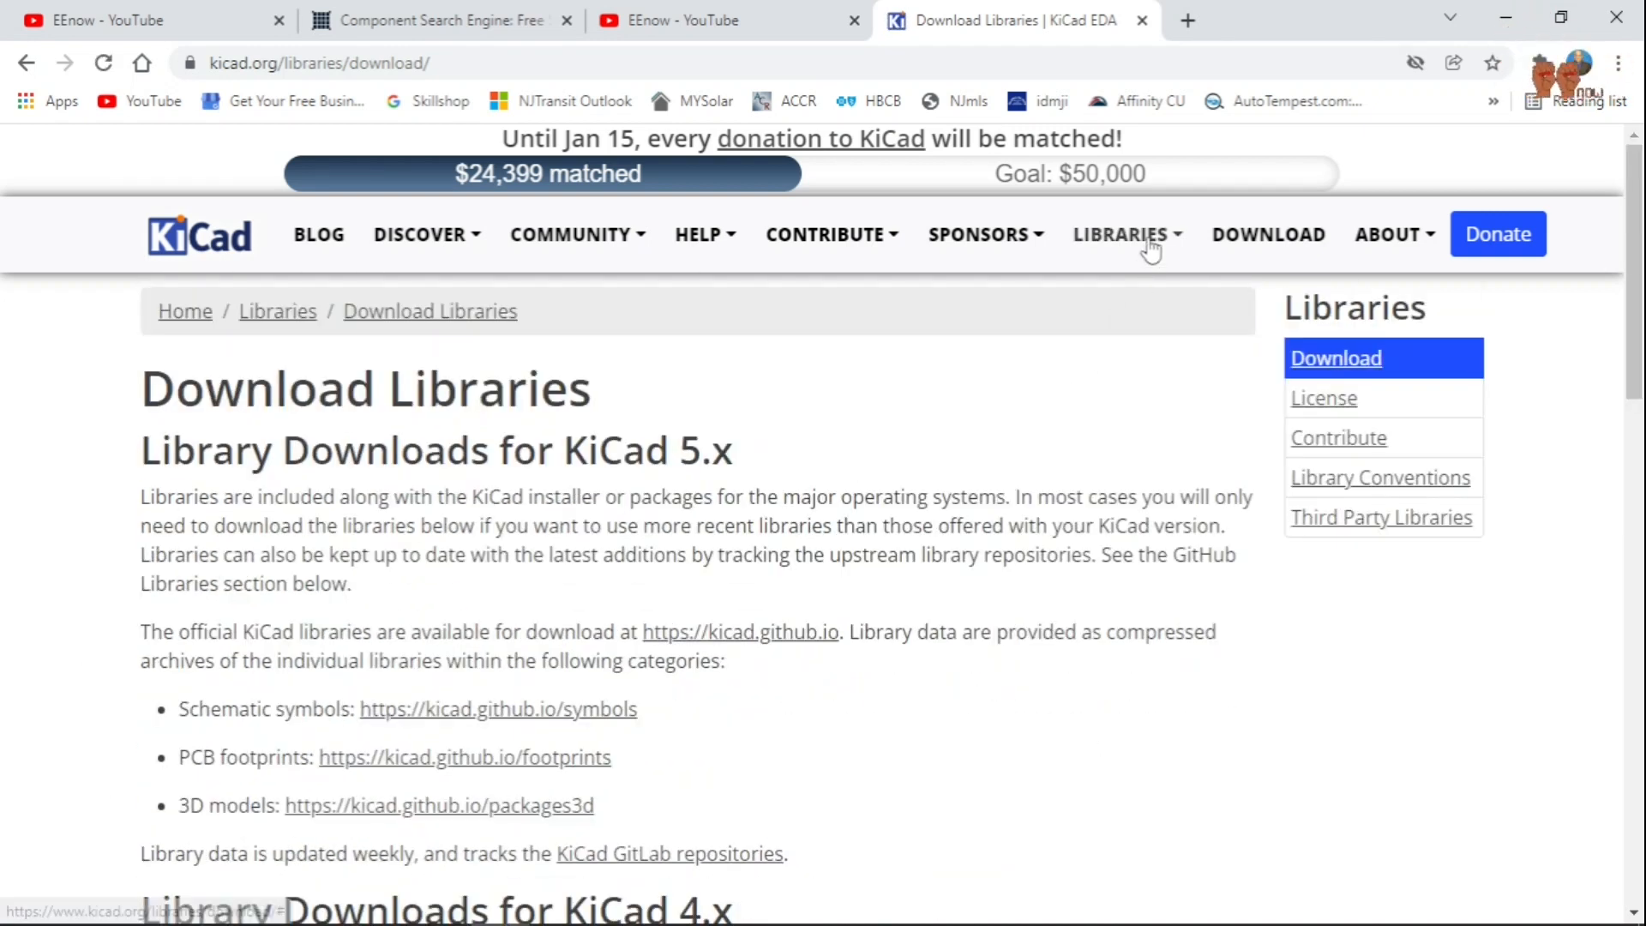
# Open the Third Party Libraries page and review the listed sources from Digi-Key to PCB Libraries.
pyautogui.moveTo(1151, 249)
pyautogui.click(1150, 543)
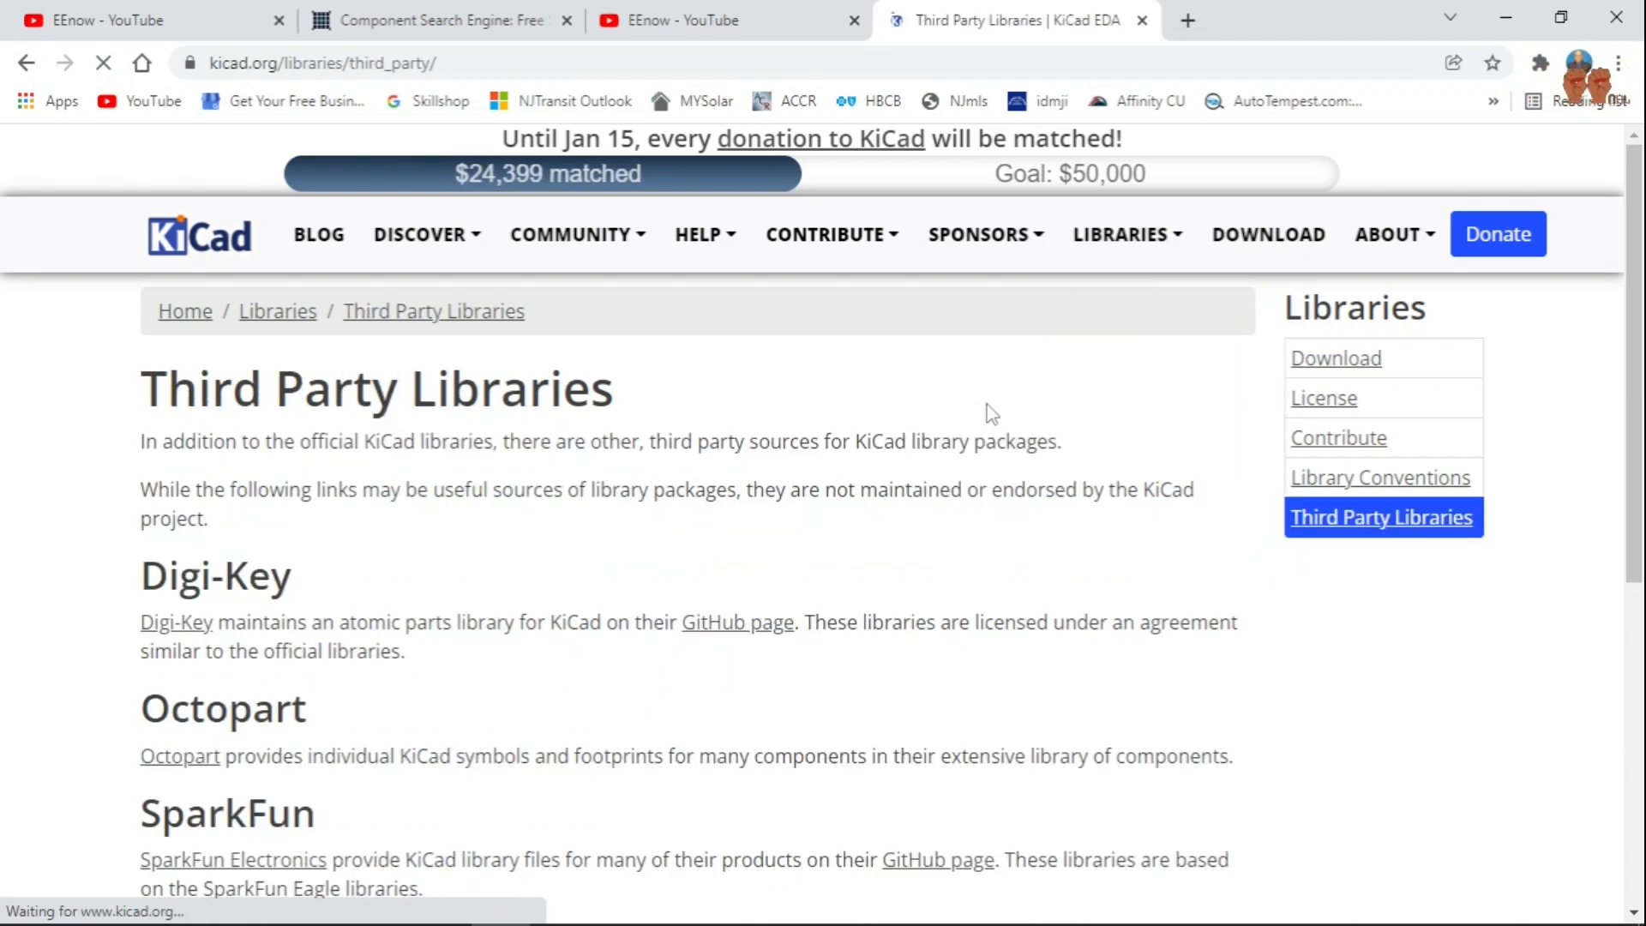
pyautogui.scroll(-5, 485, 432)
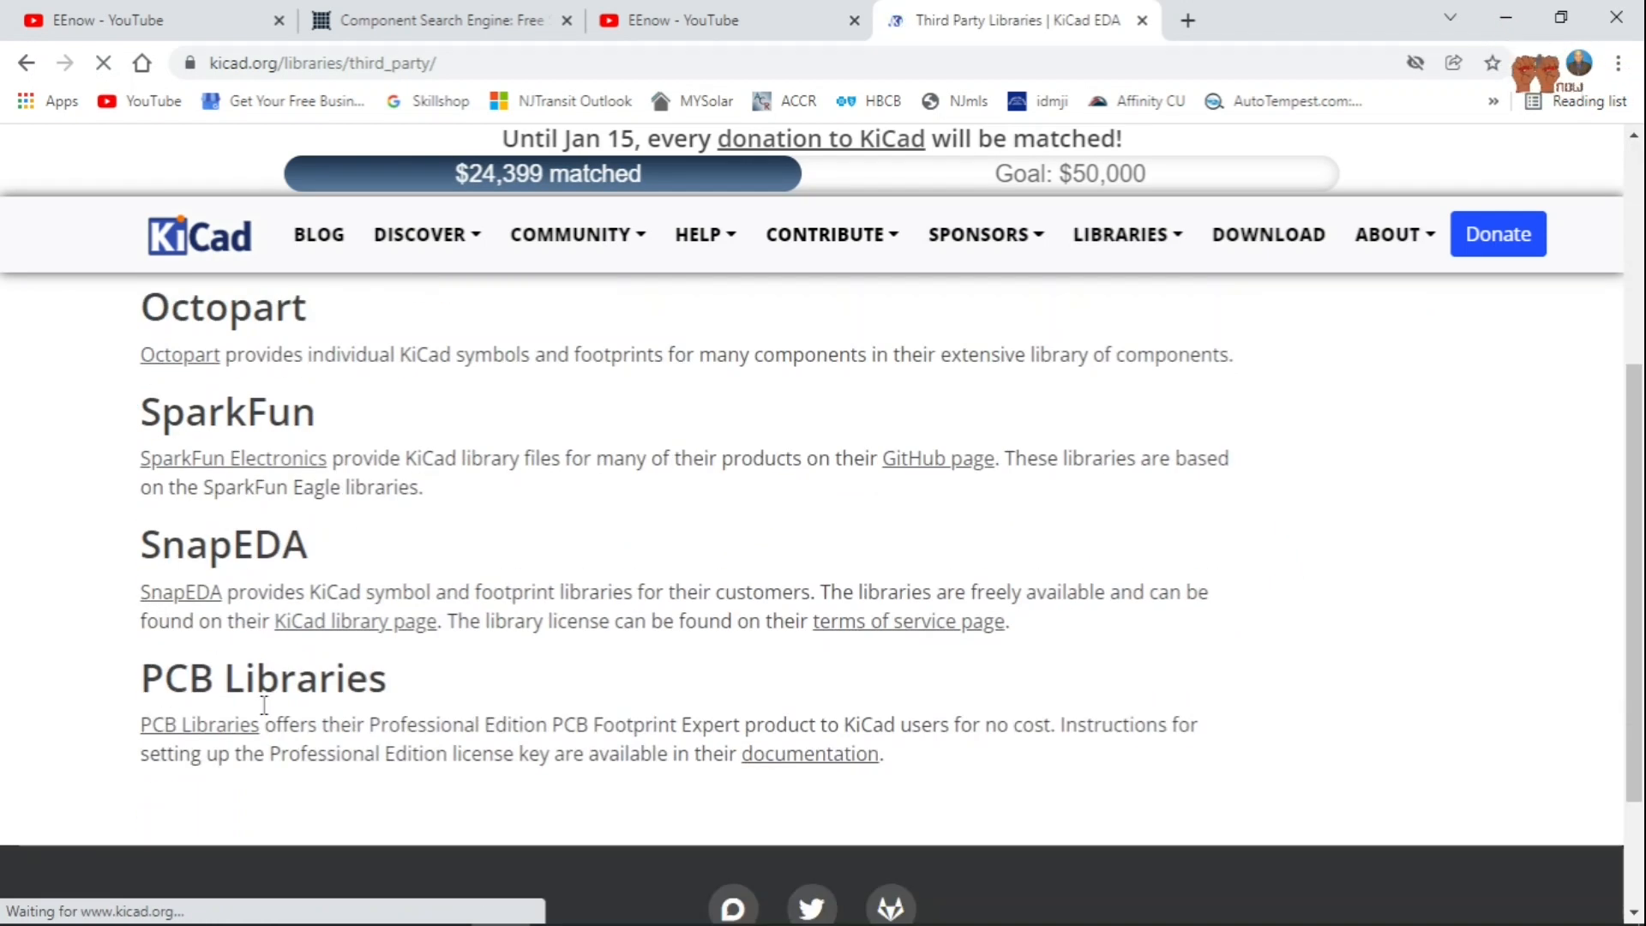
pyautogui.scroll(5, 256, 554)
pyautogui.scroll(-5, 255, 553)
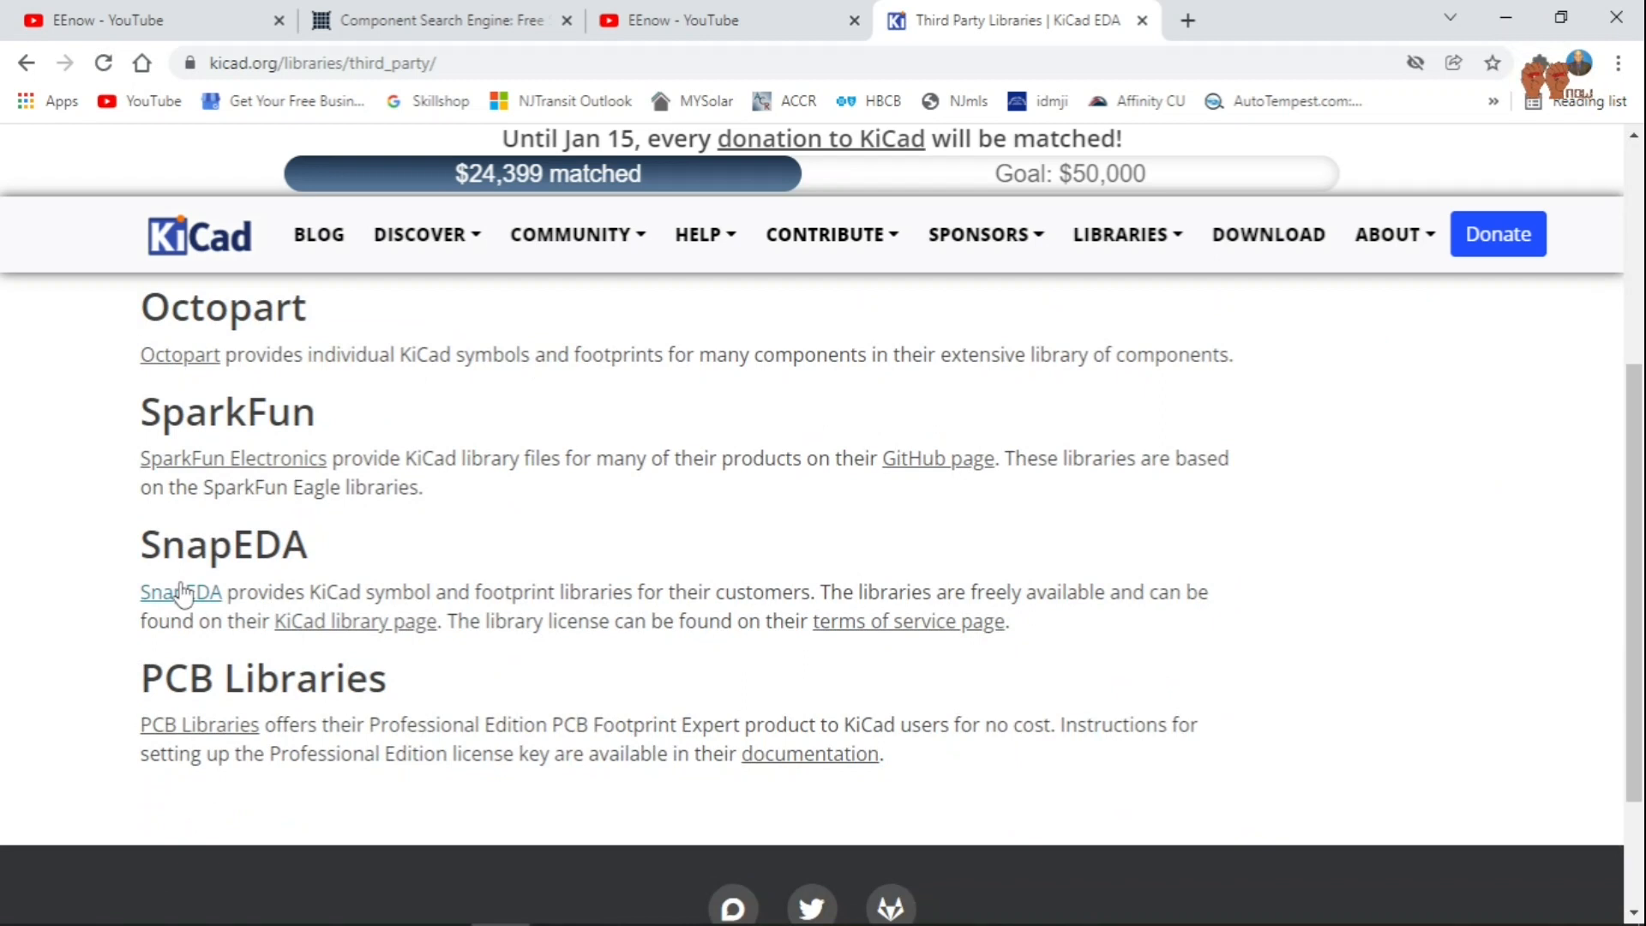
pyautogui.scroll(1, 338, 499)
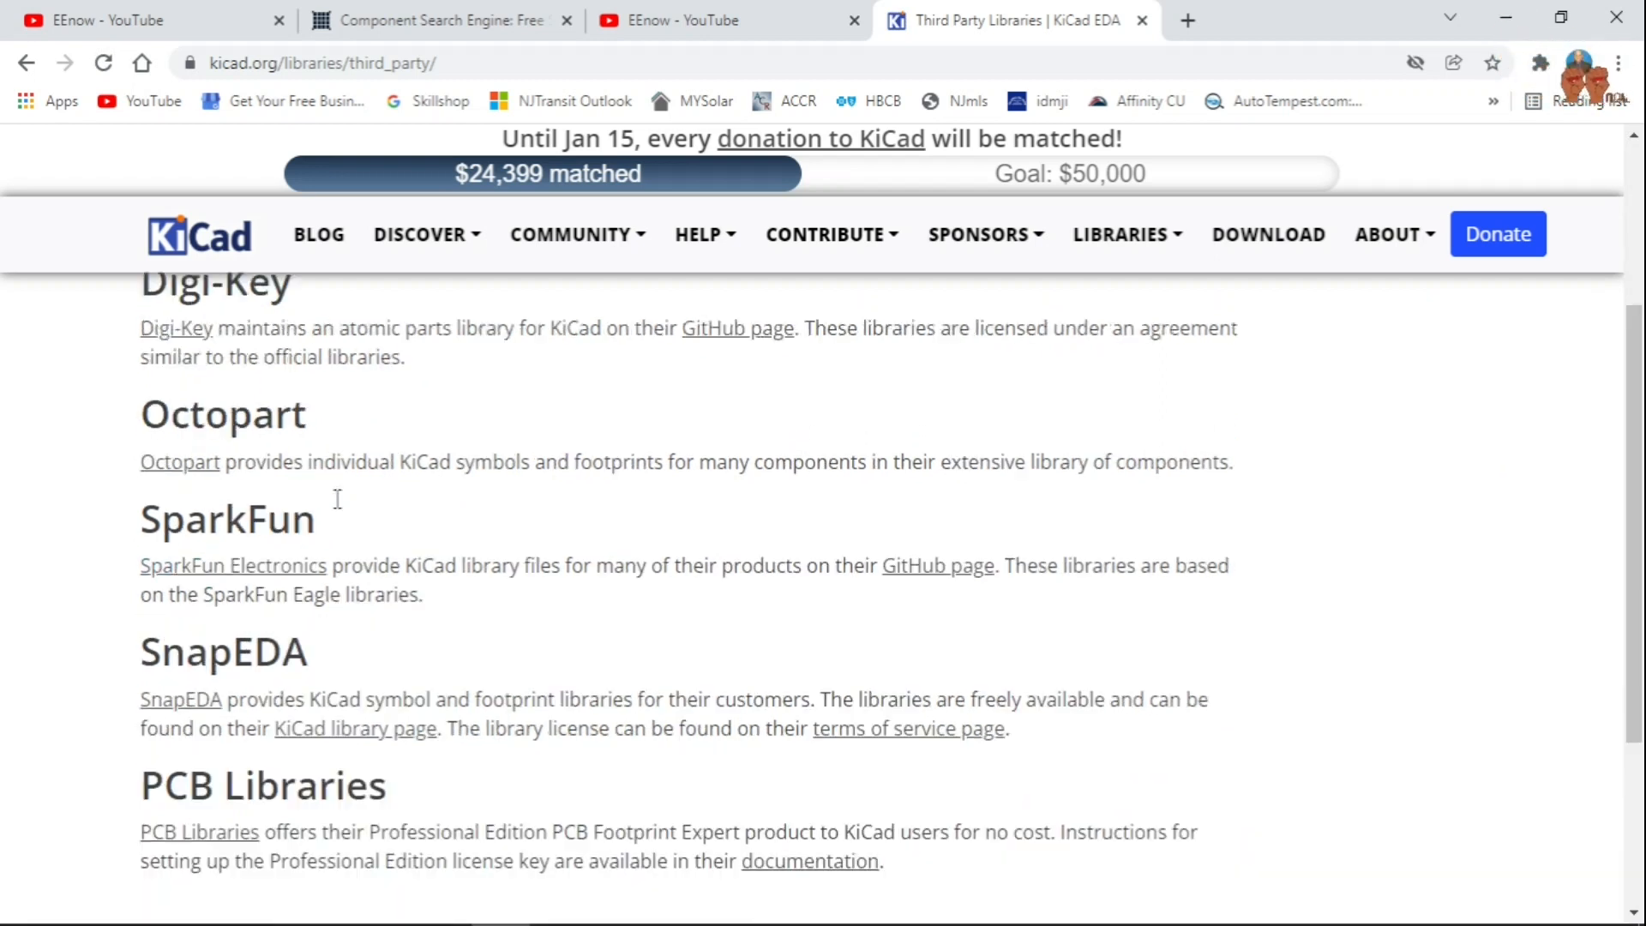
pyautogui.scroll(3, 338, 499)
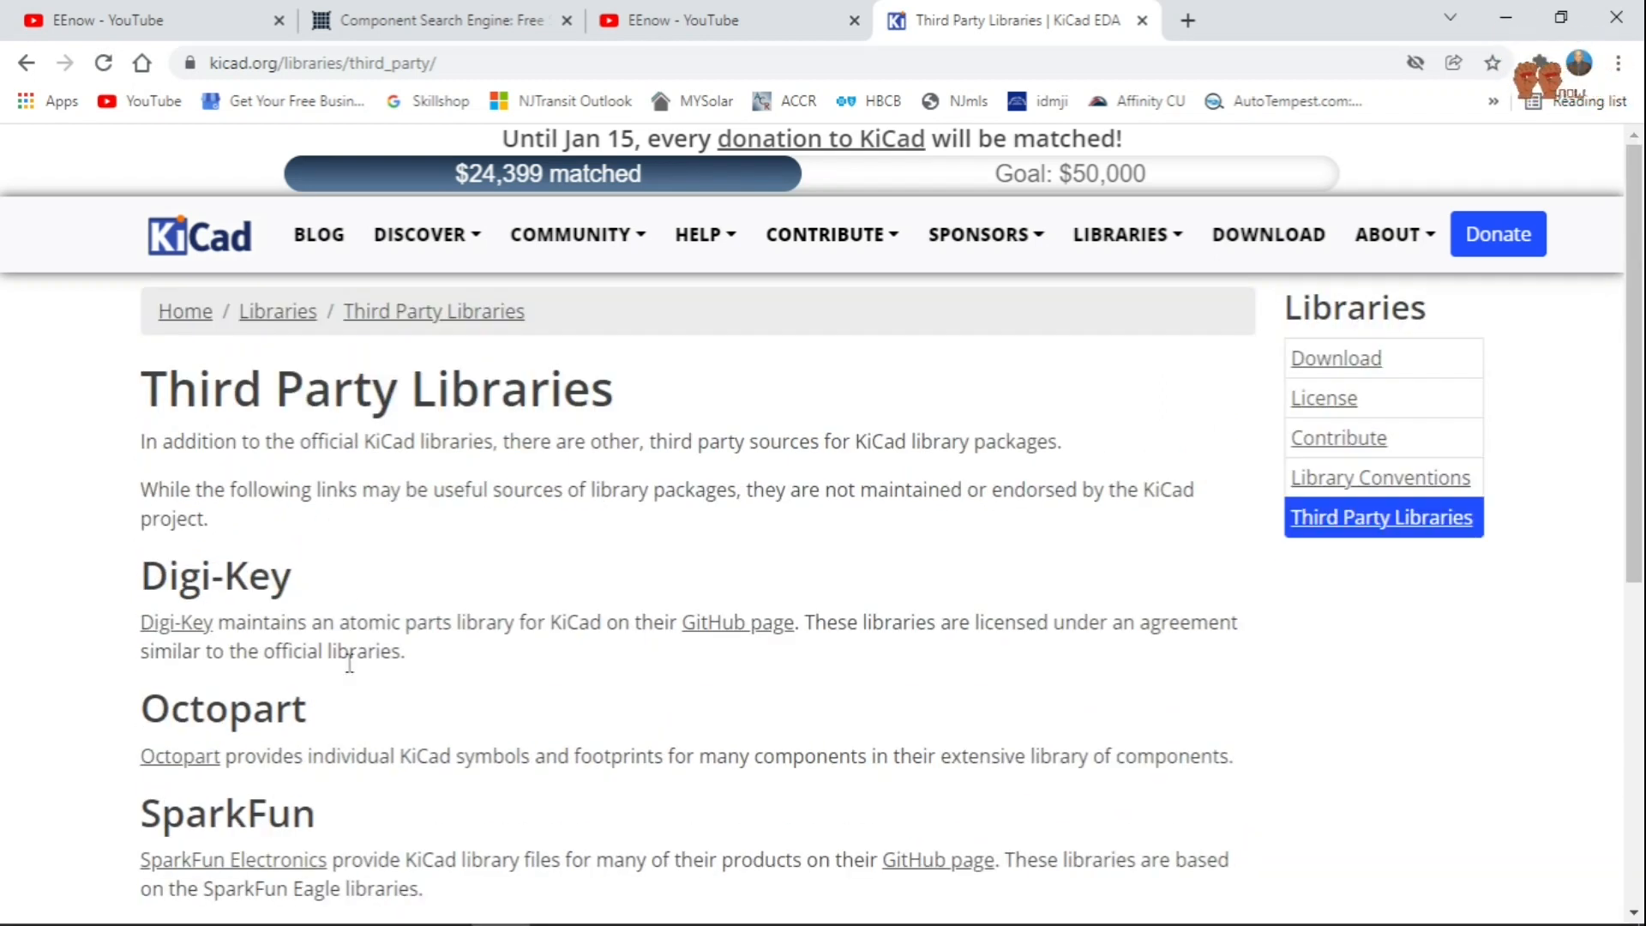
pyautogui.scroll(-4, 476, 647)
pyautogui.scroll(-1, 261, 617)
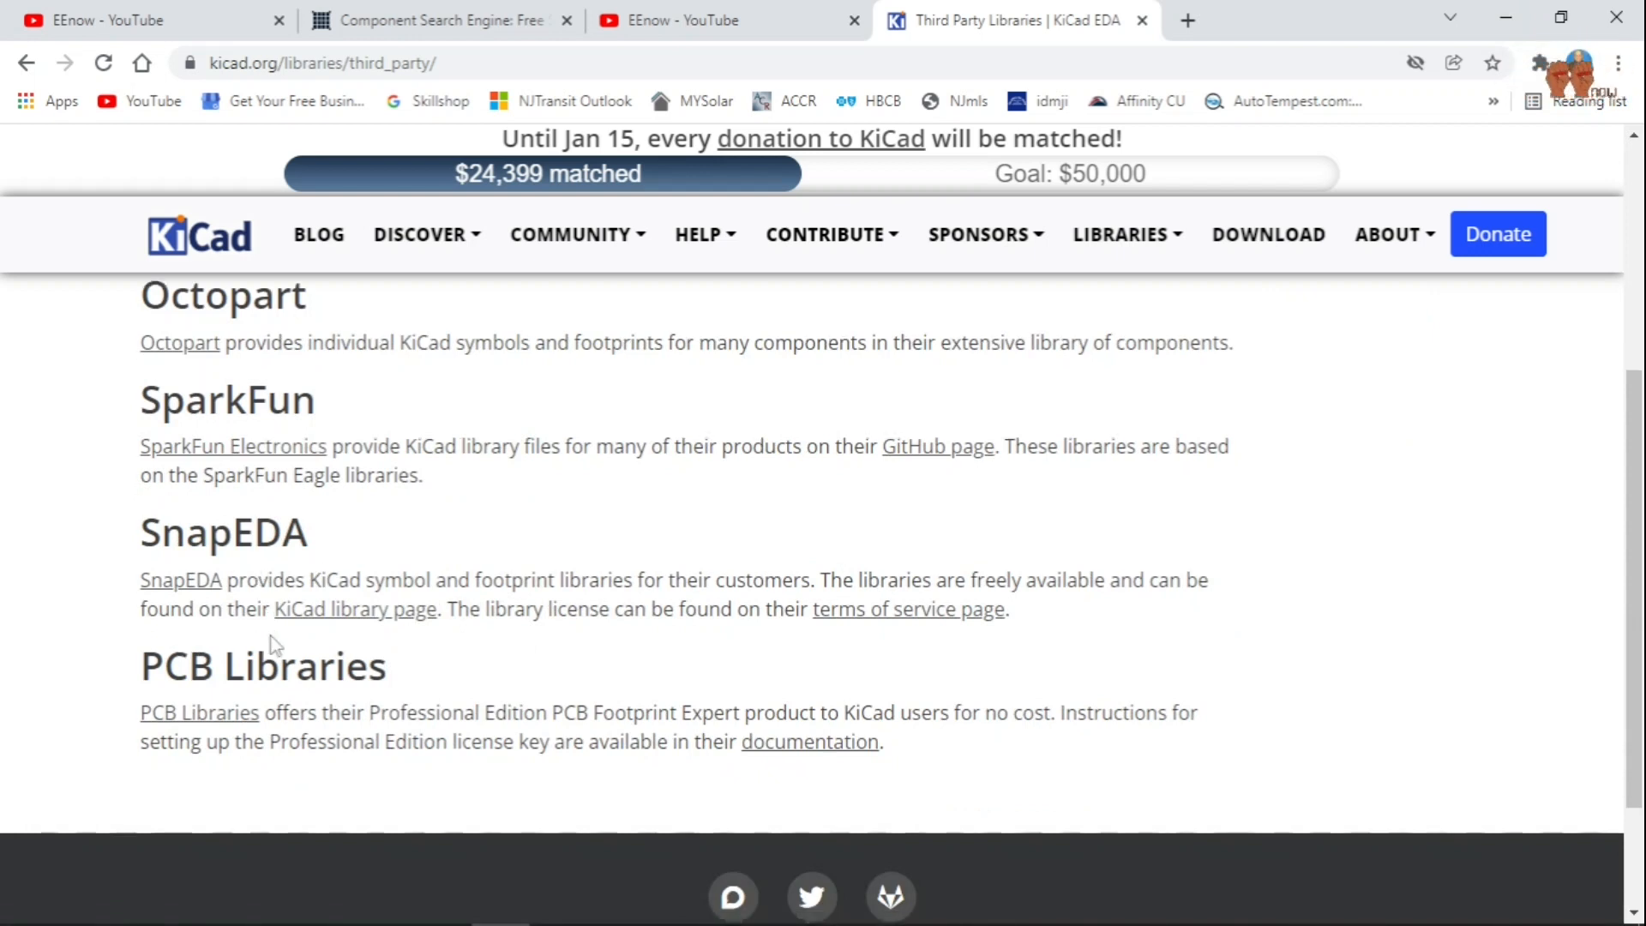
pyautogui.scroll(5, 423, 570)
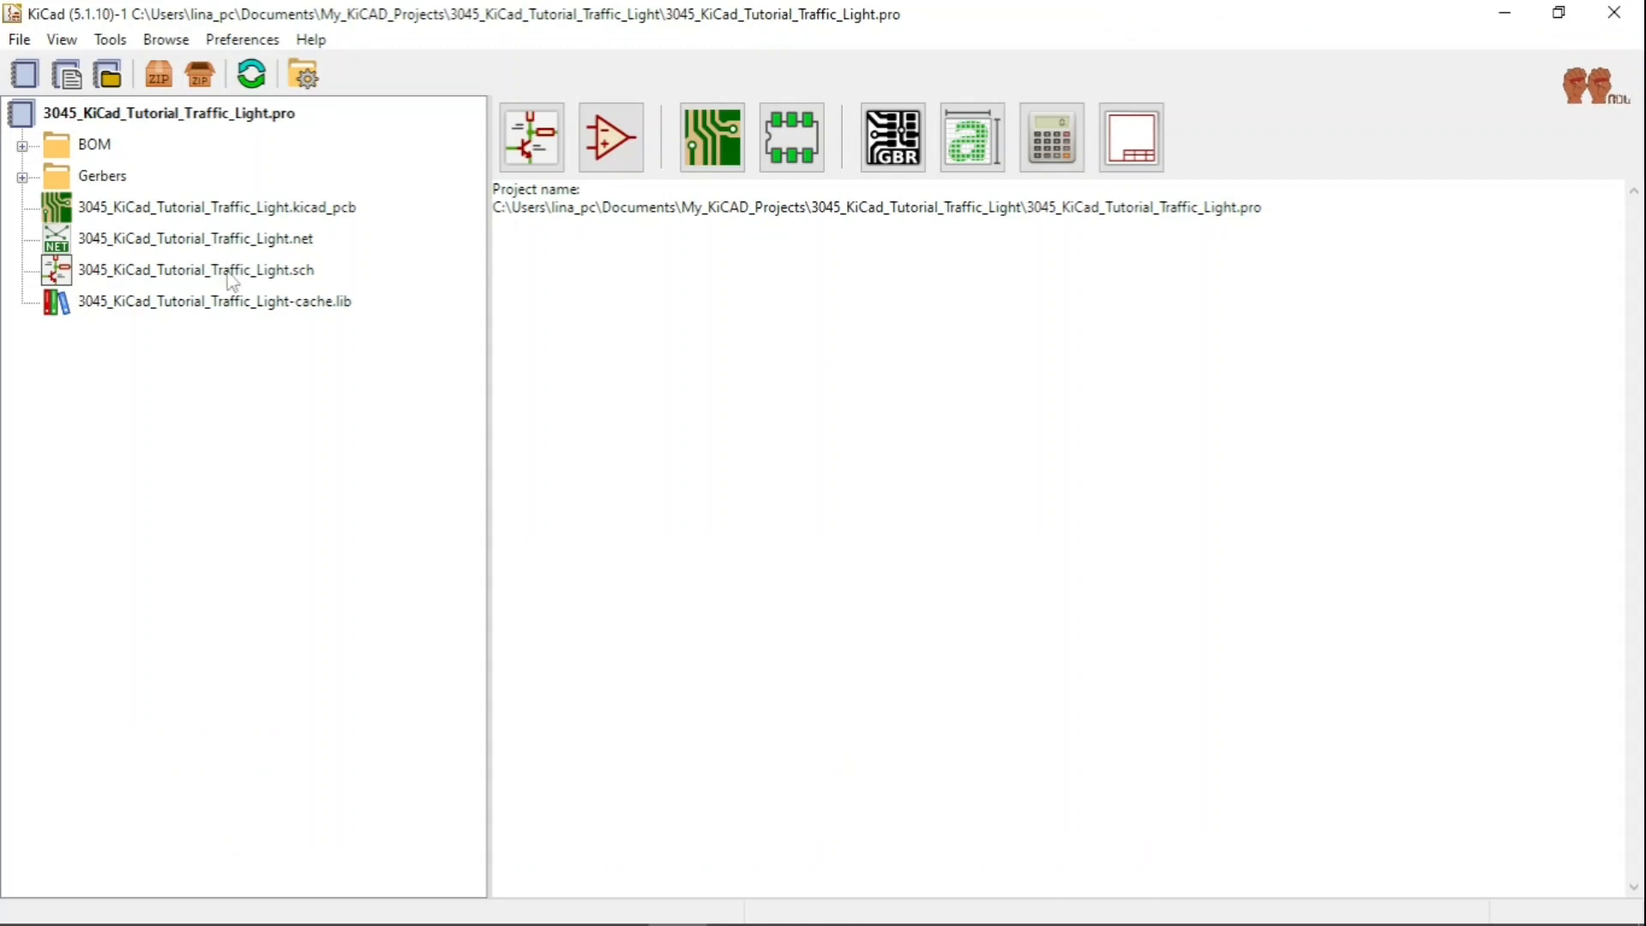
# Open the 3045_KiCad_Tutorial_Traffic_Light schematic in KiCad and examine the built-in and dk_ symbol libraries in the symbol chooser.
pyautogui.doubleClick(228, 271)
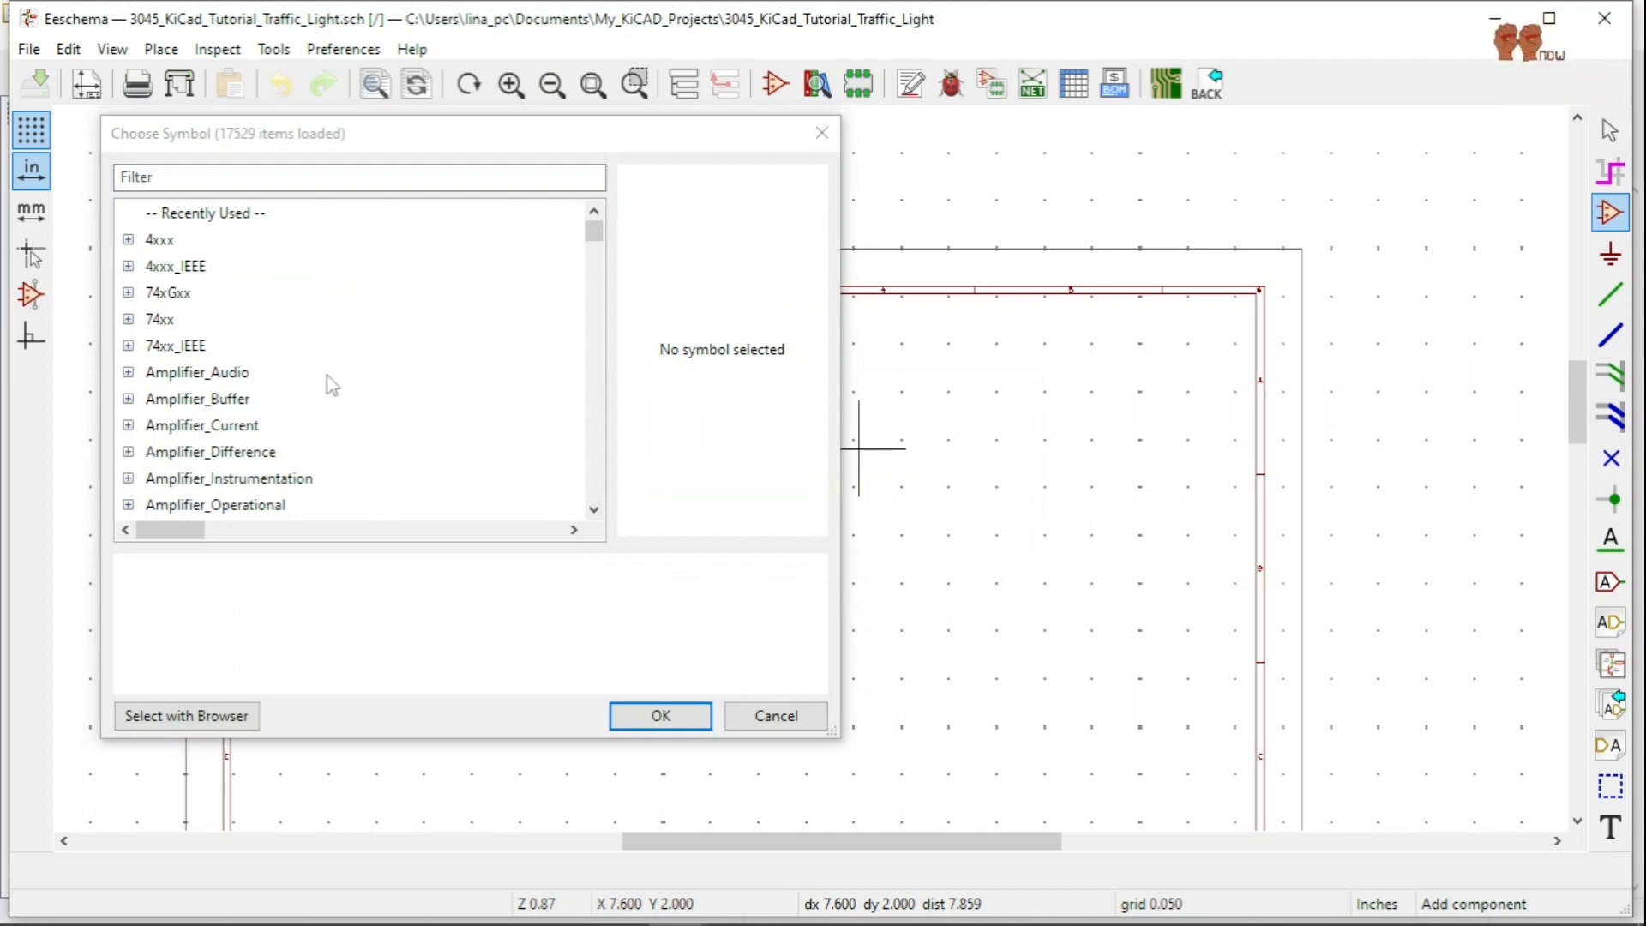
pyautogui.scroll(-7, 336, 394)
pyautogui.scroll(-12, 325, 367)
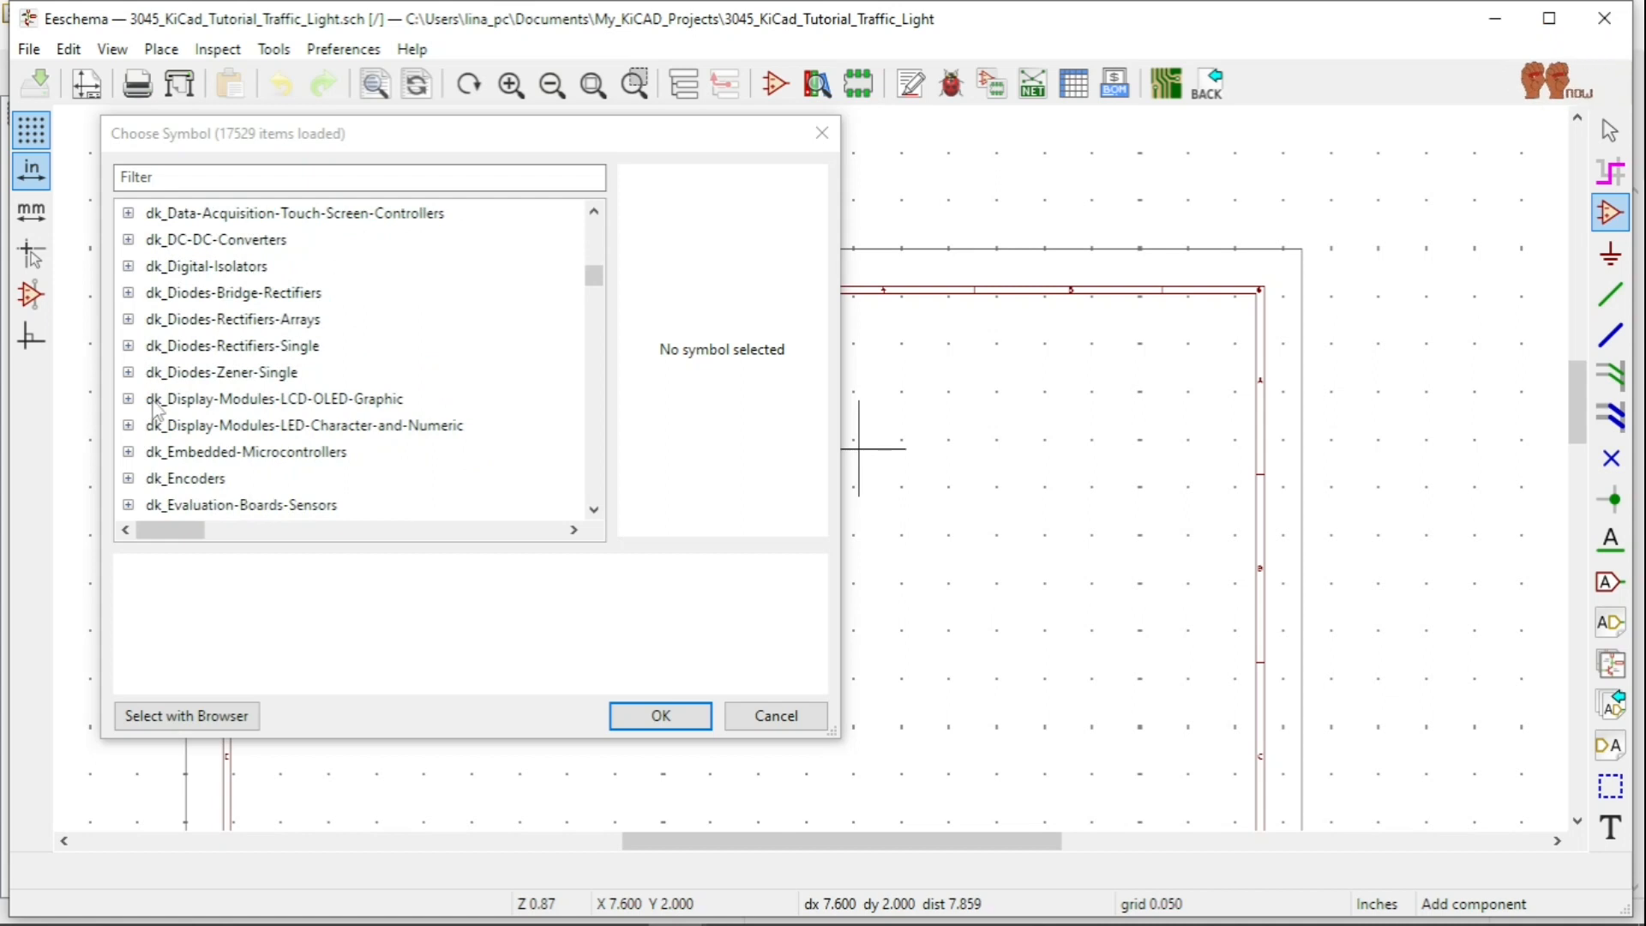
pyautogui.scroll(3, 163, 411)
pyautogui.scroll(3, 255, 343)
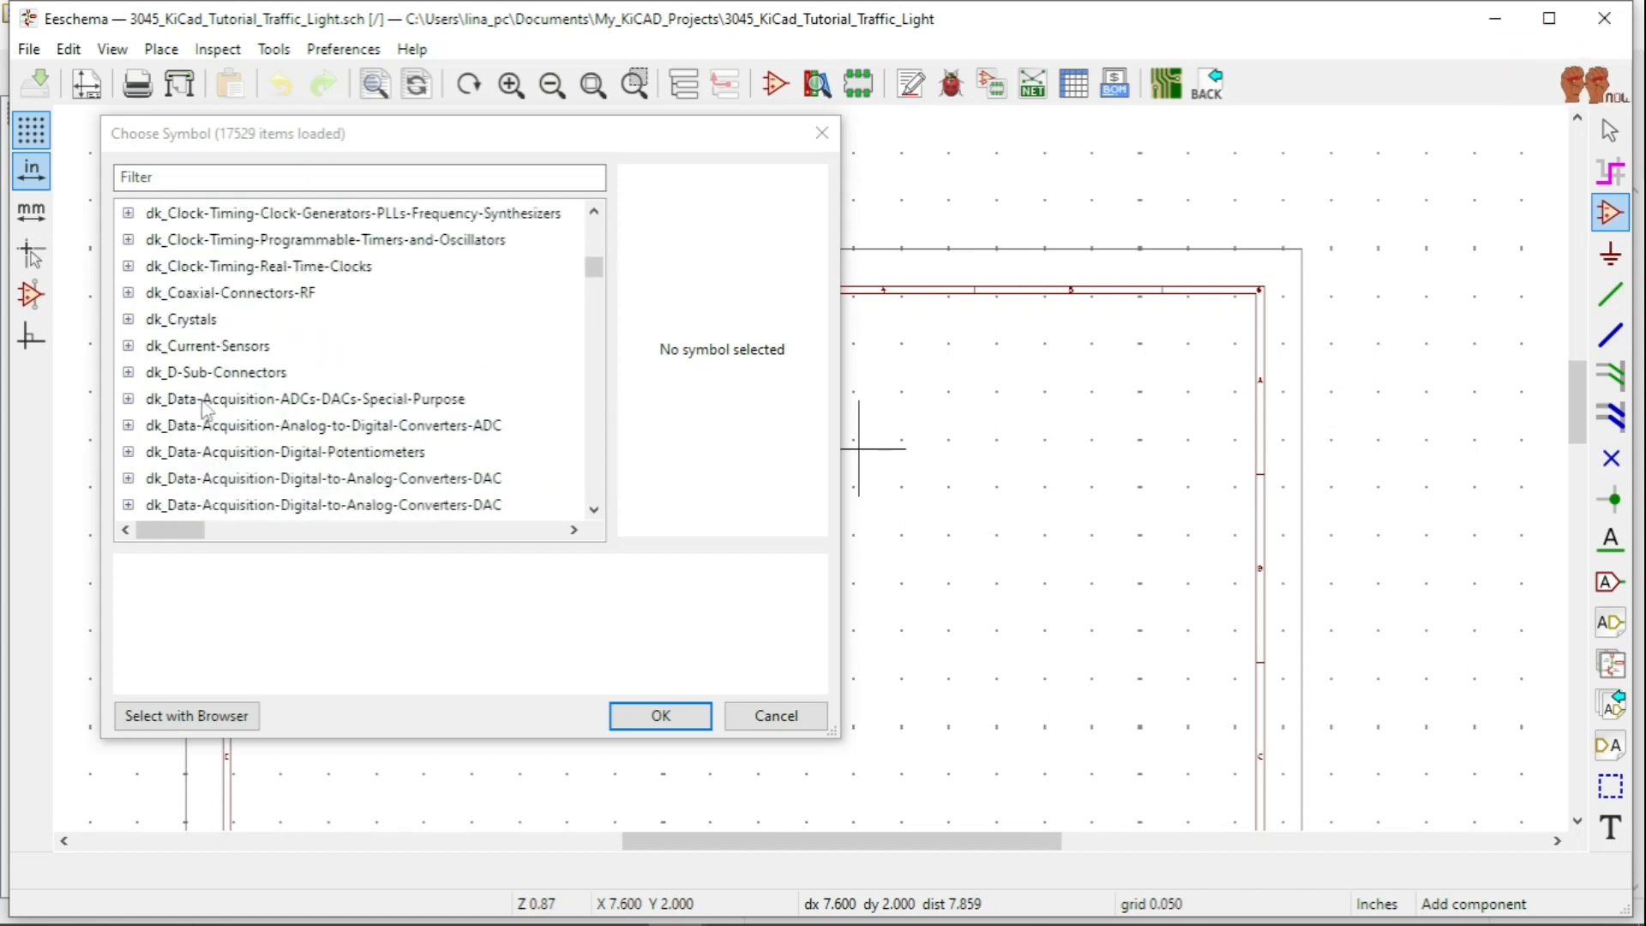
pyautogui.scroll(-3, 207, 410)
pyautogui.scroll(-3, 207, 410)
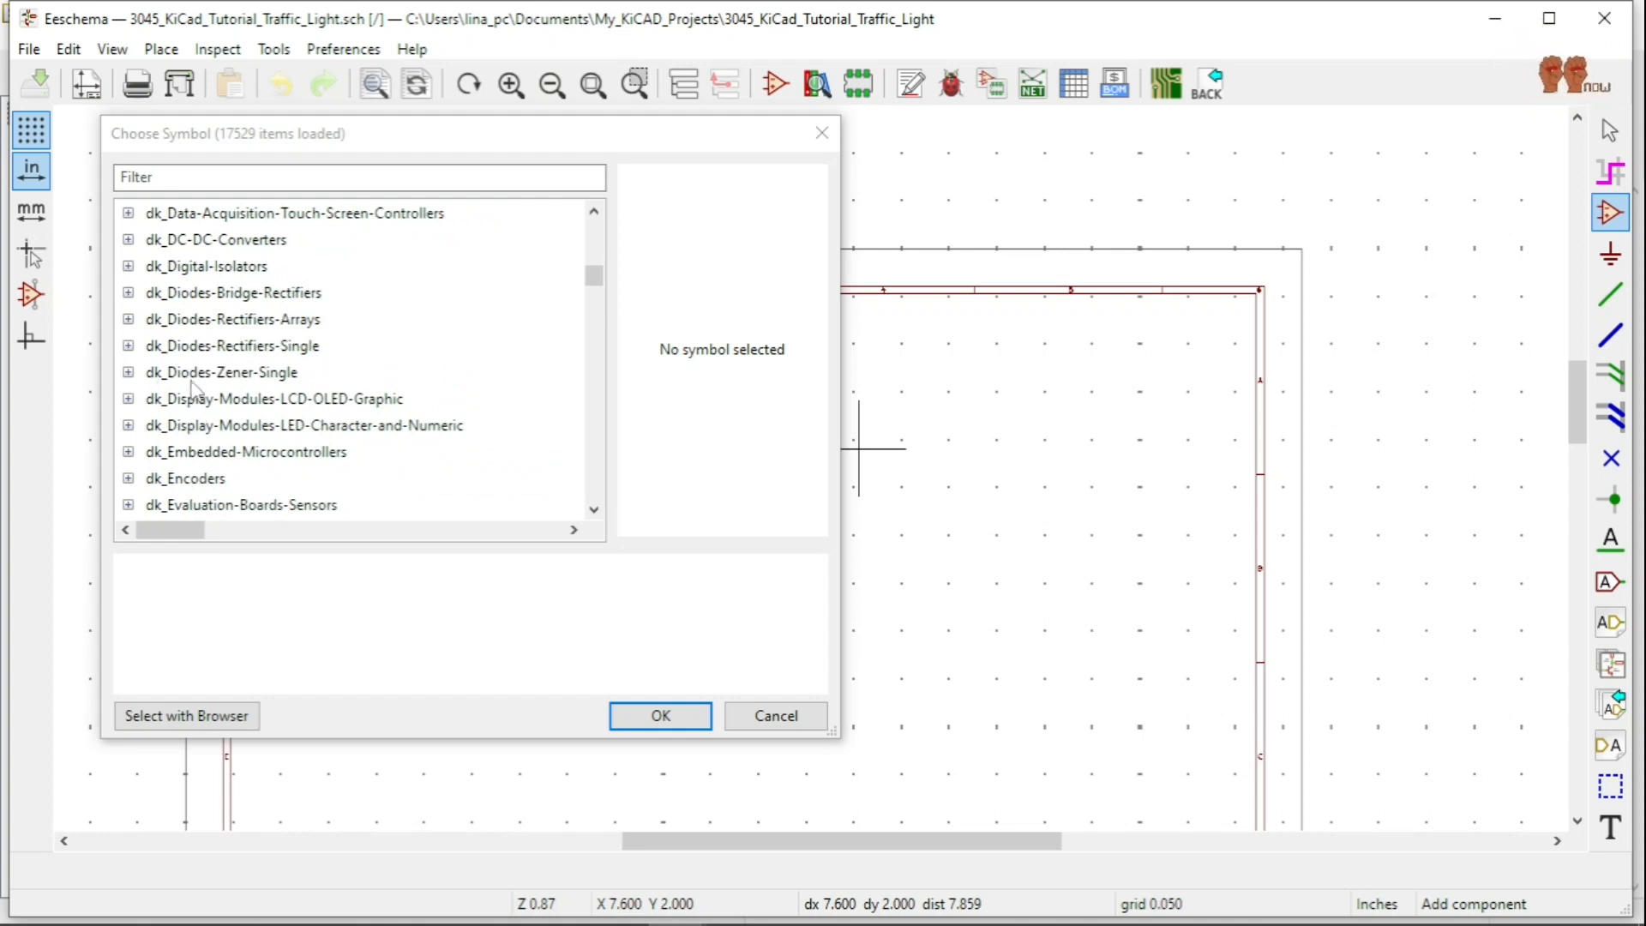
pyautogui.scroll(10, 197, 360)
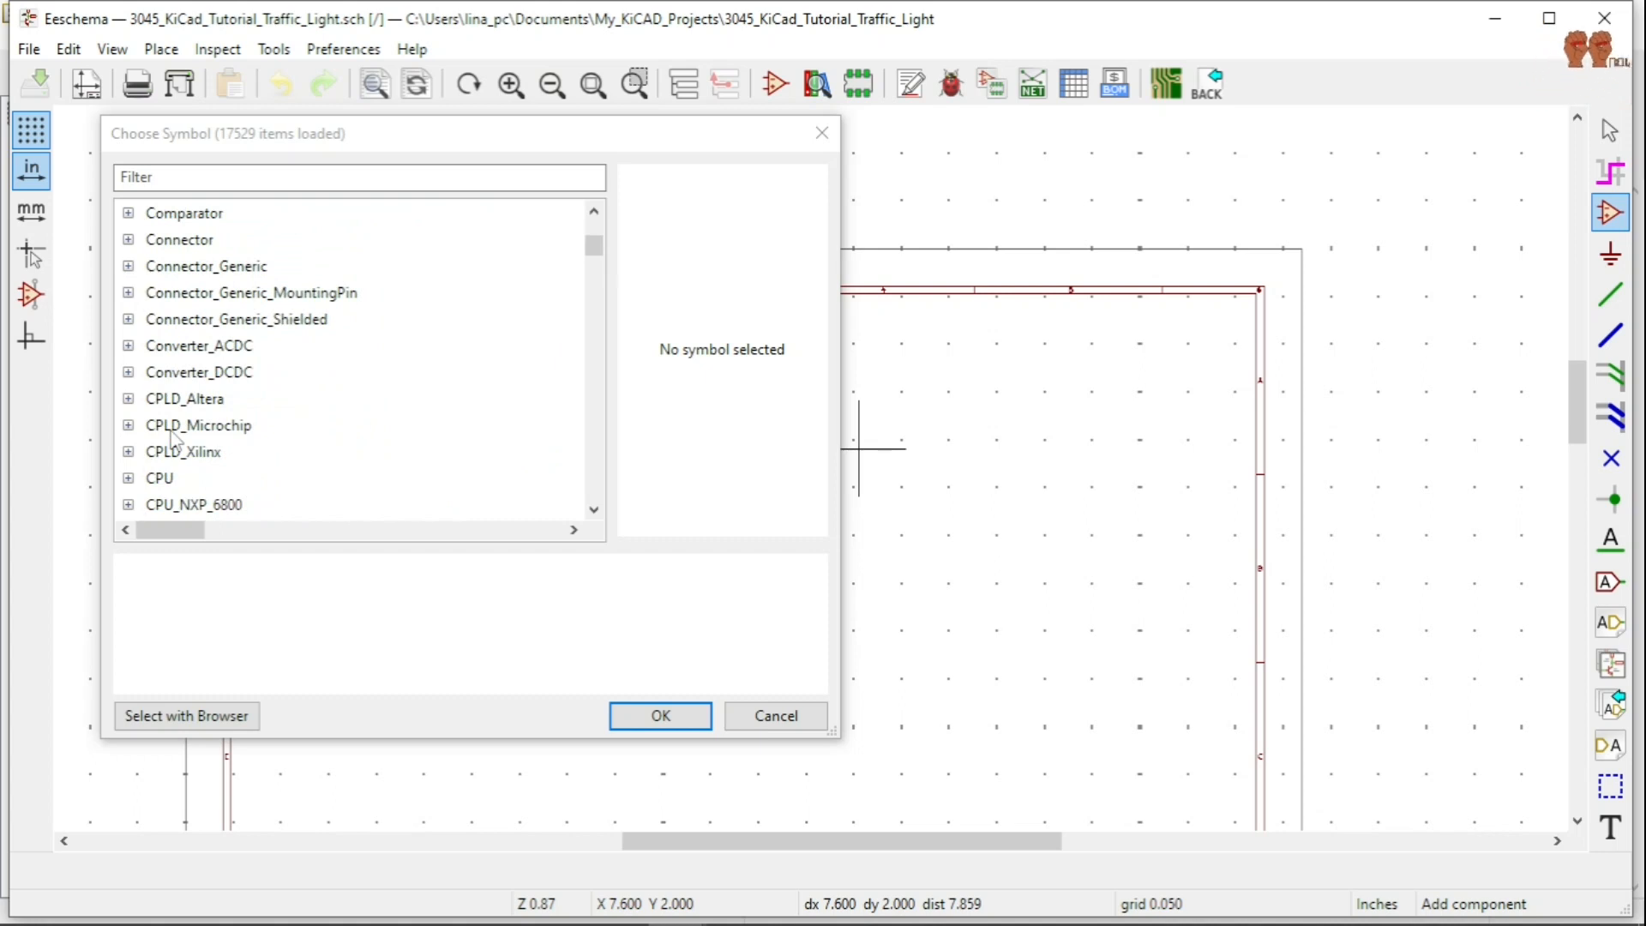
pyautogui.scroll(-3, 174, 439)
pyautogui.scroll(-3, 174, 439)
pyautogui.scroll(3, 210, 463)
pyautogui.scroll(-9, 210, 463)
pyautogui.scroll(-12, 240, 450)
pyautogui.scroll(-13, 176, 392)
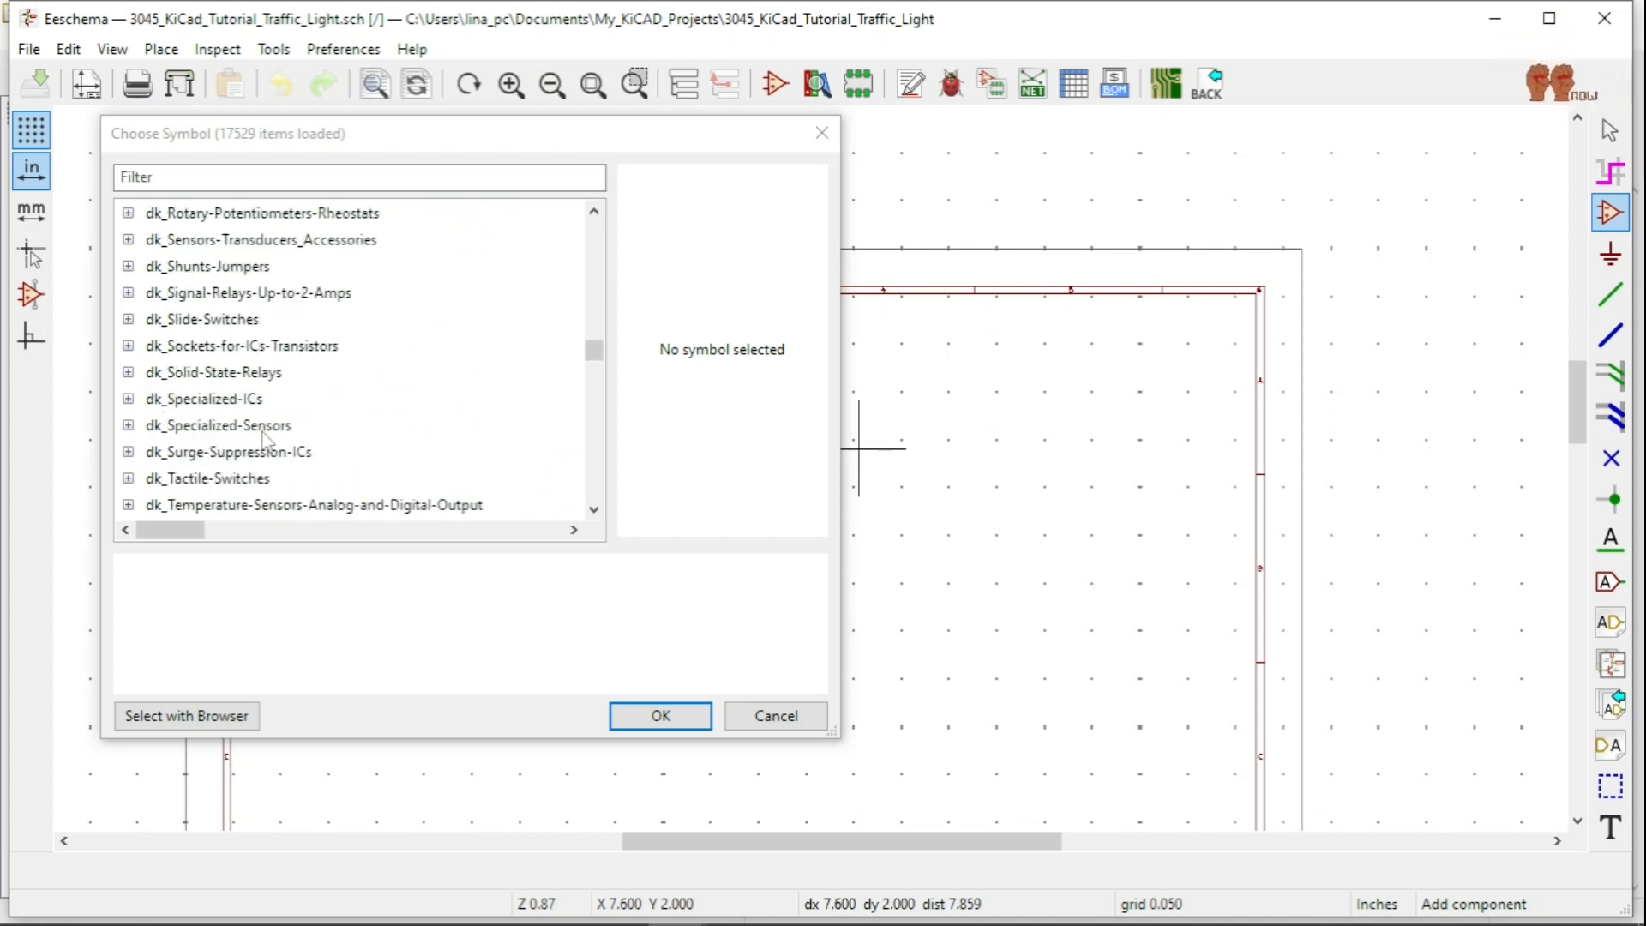
# Find the SamacSys_Parts library in the symbol list, expand it to check its contents and collapse it.
pyautogui.scroll(-20, 257, 446)
pyautogui.click(129, 453)
pyautogui.click(129, 451)
pyautogui.scroll(3, 163, 416)
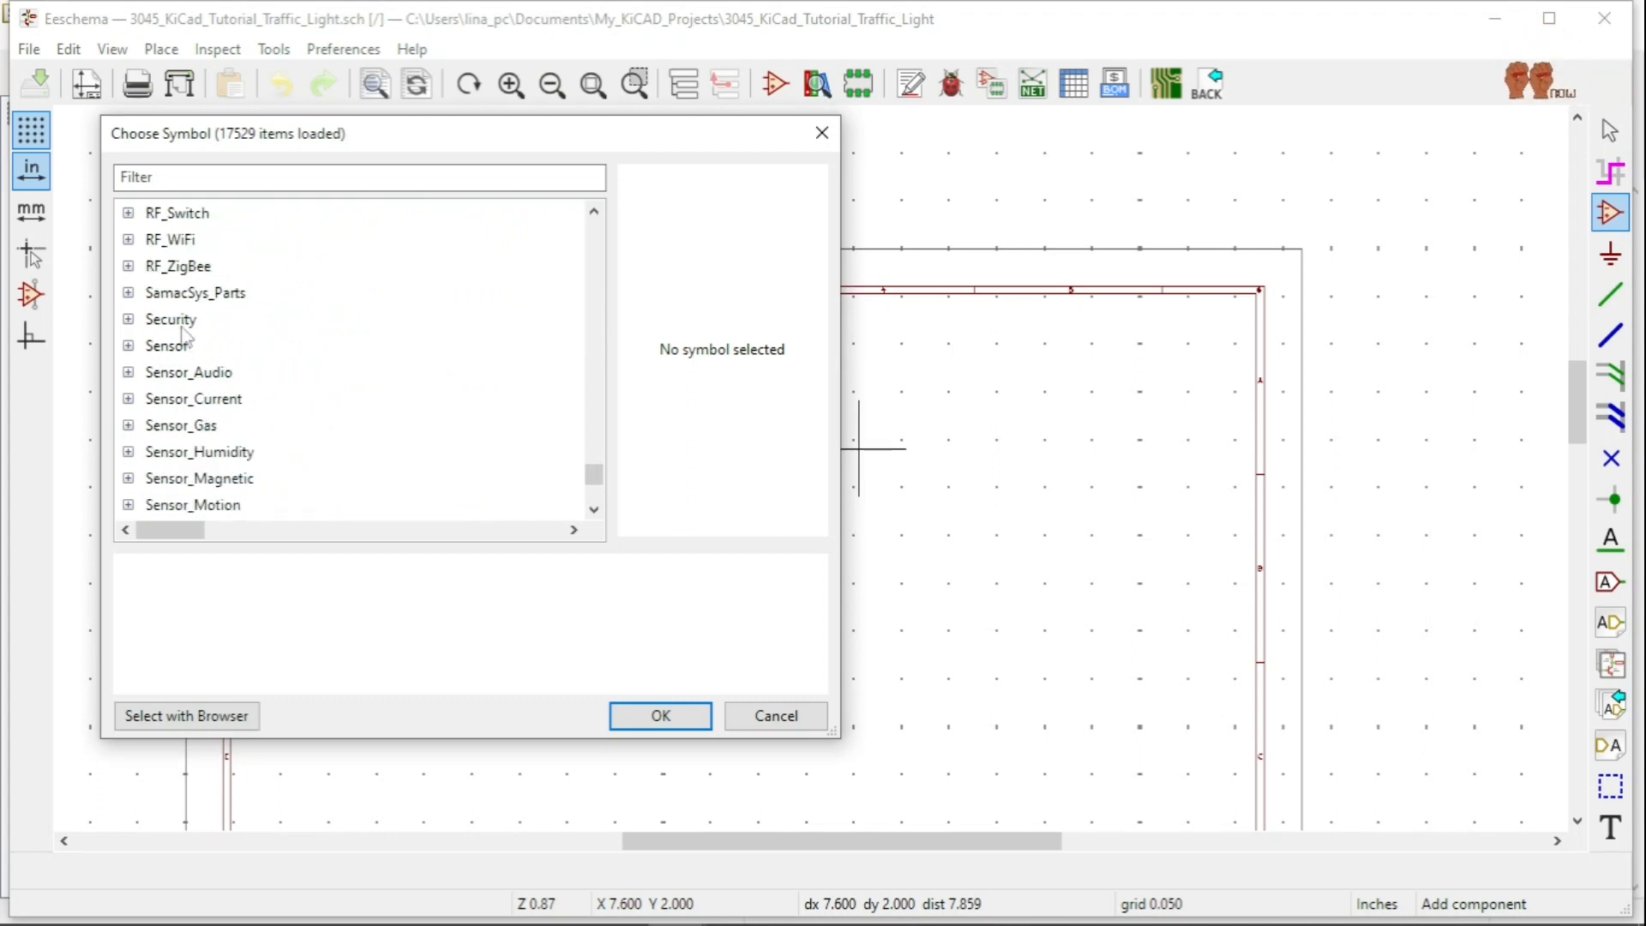
pyautogui.click(129, 292)
pyautogui.click(128, 292)
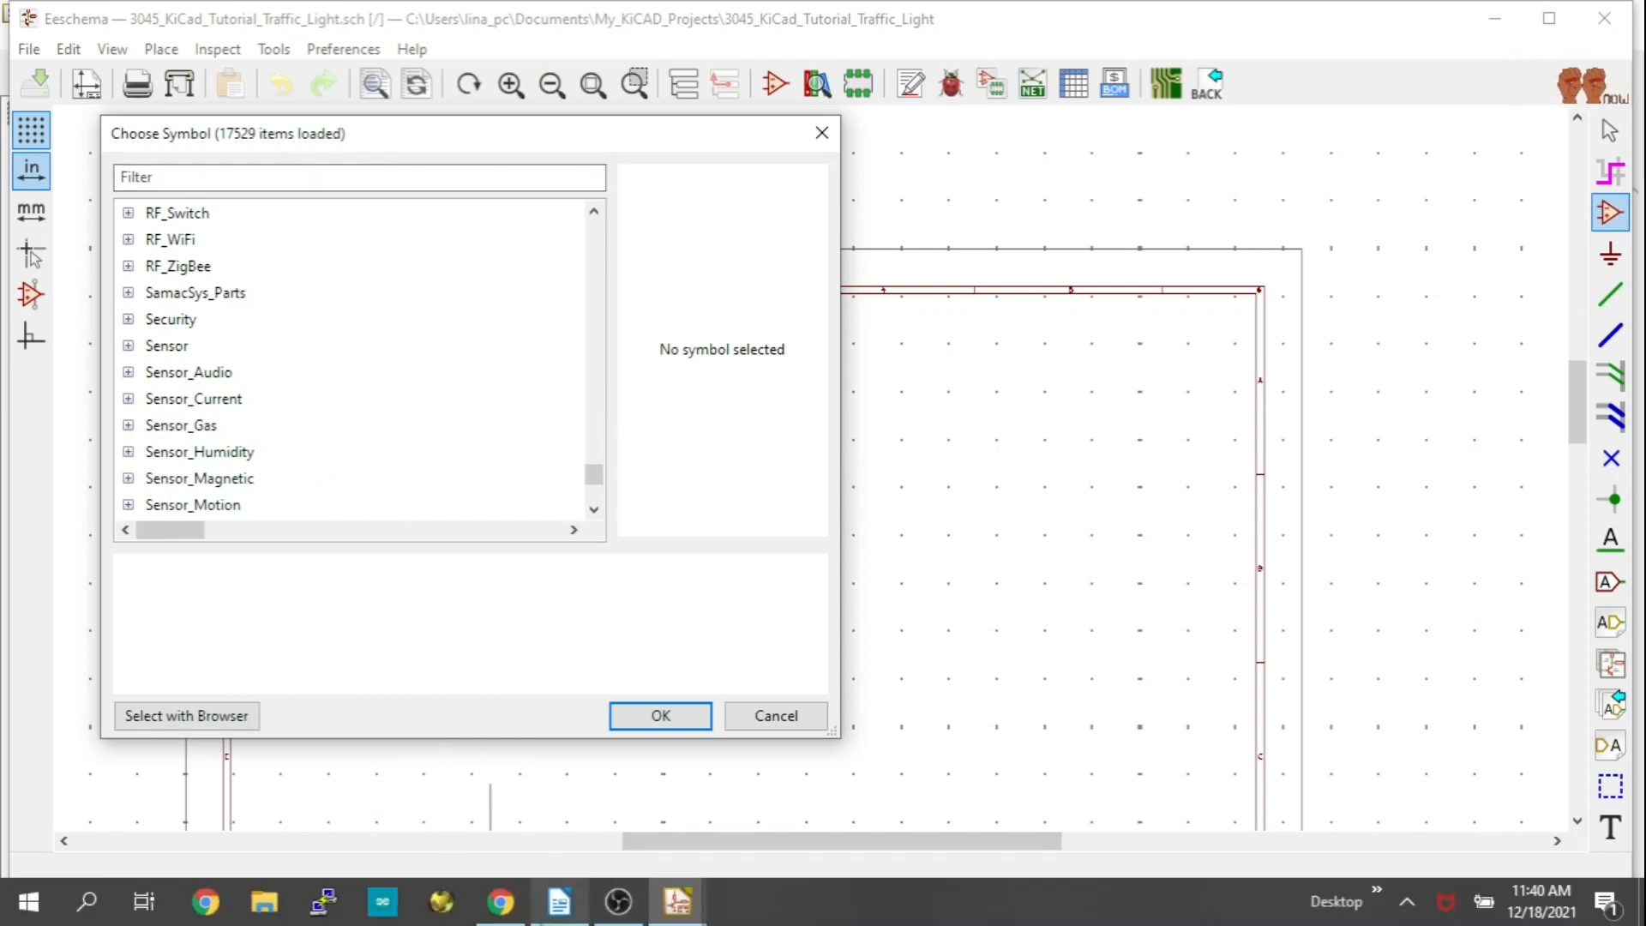
# Copy the Molex part number 87832-1620 from the example list in the Kicad_Library_Links document.
pyautogui.click(559, 902)
pyautogui.scroll(3, 558, 560)
pyautogui.scroll(-3, 549, 587)
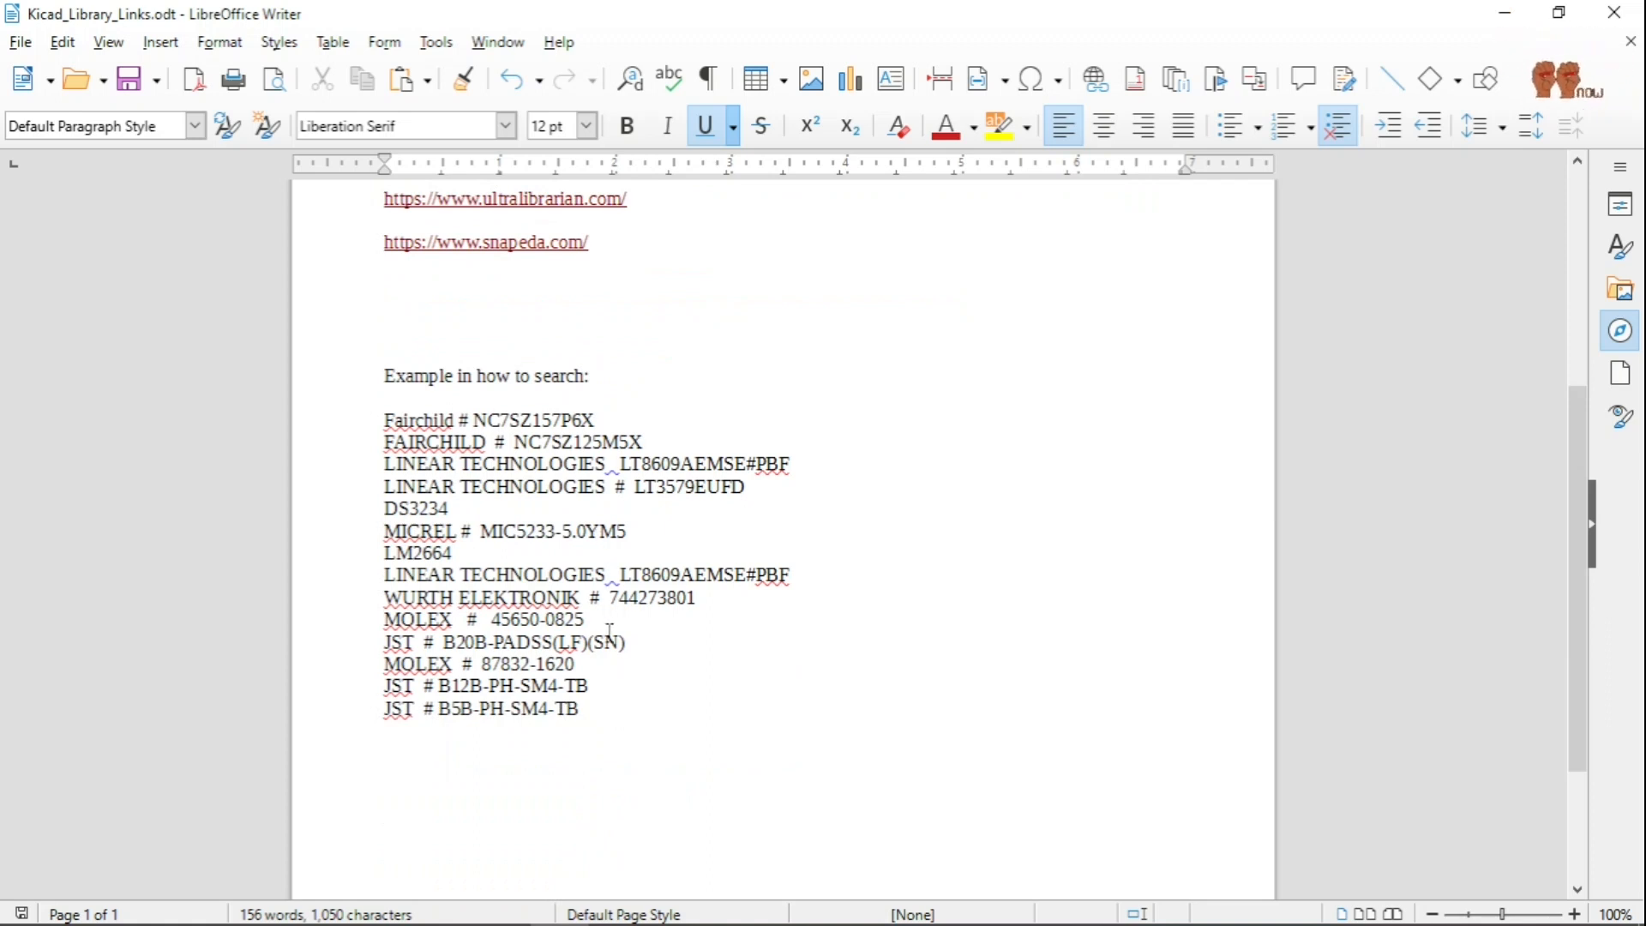
pyautogui.moveTo(481, 665); pyautogui.dragTo(574, 665)
pyautogui.hotkey('ctrl', 'c')
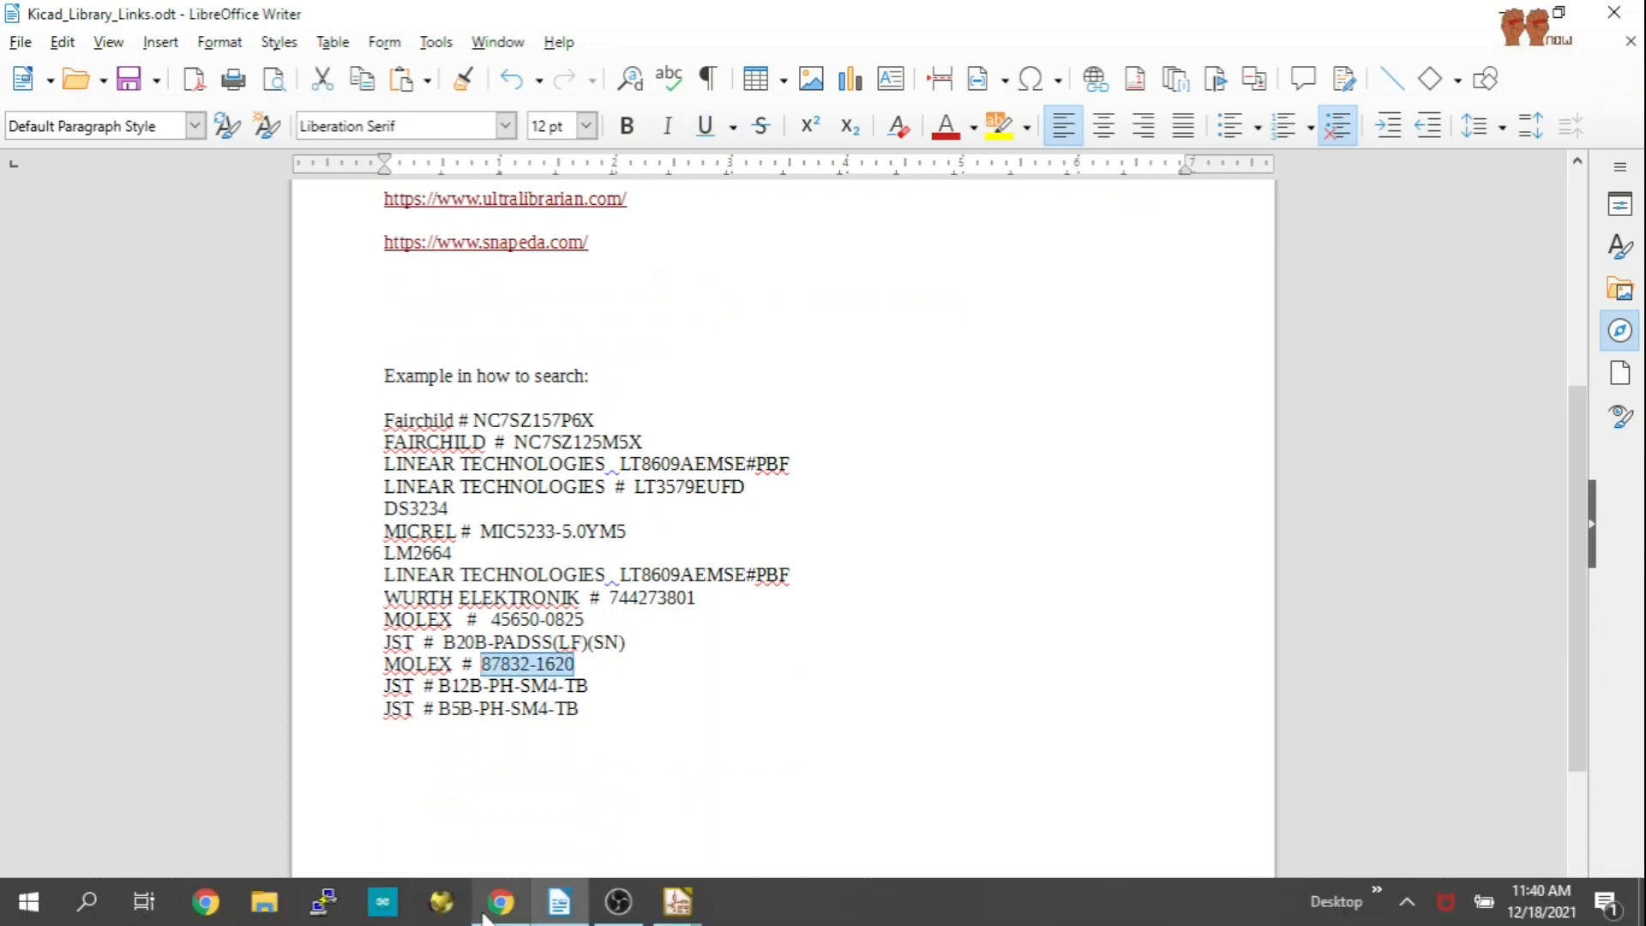
# Return to the schematic editor and search the symbol chooser for 87832-1620.
pyautogui.moveTo(673, 901)
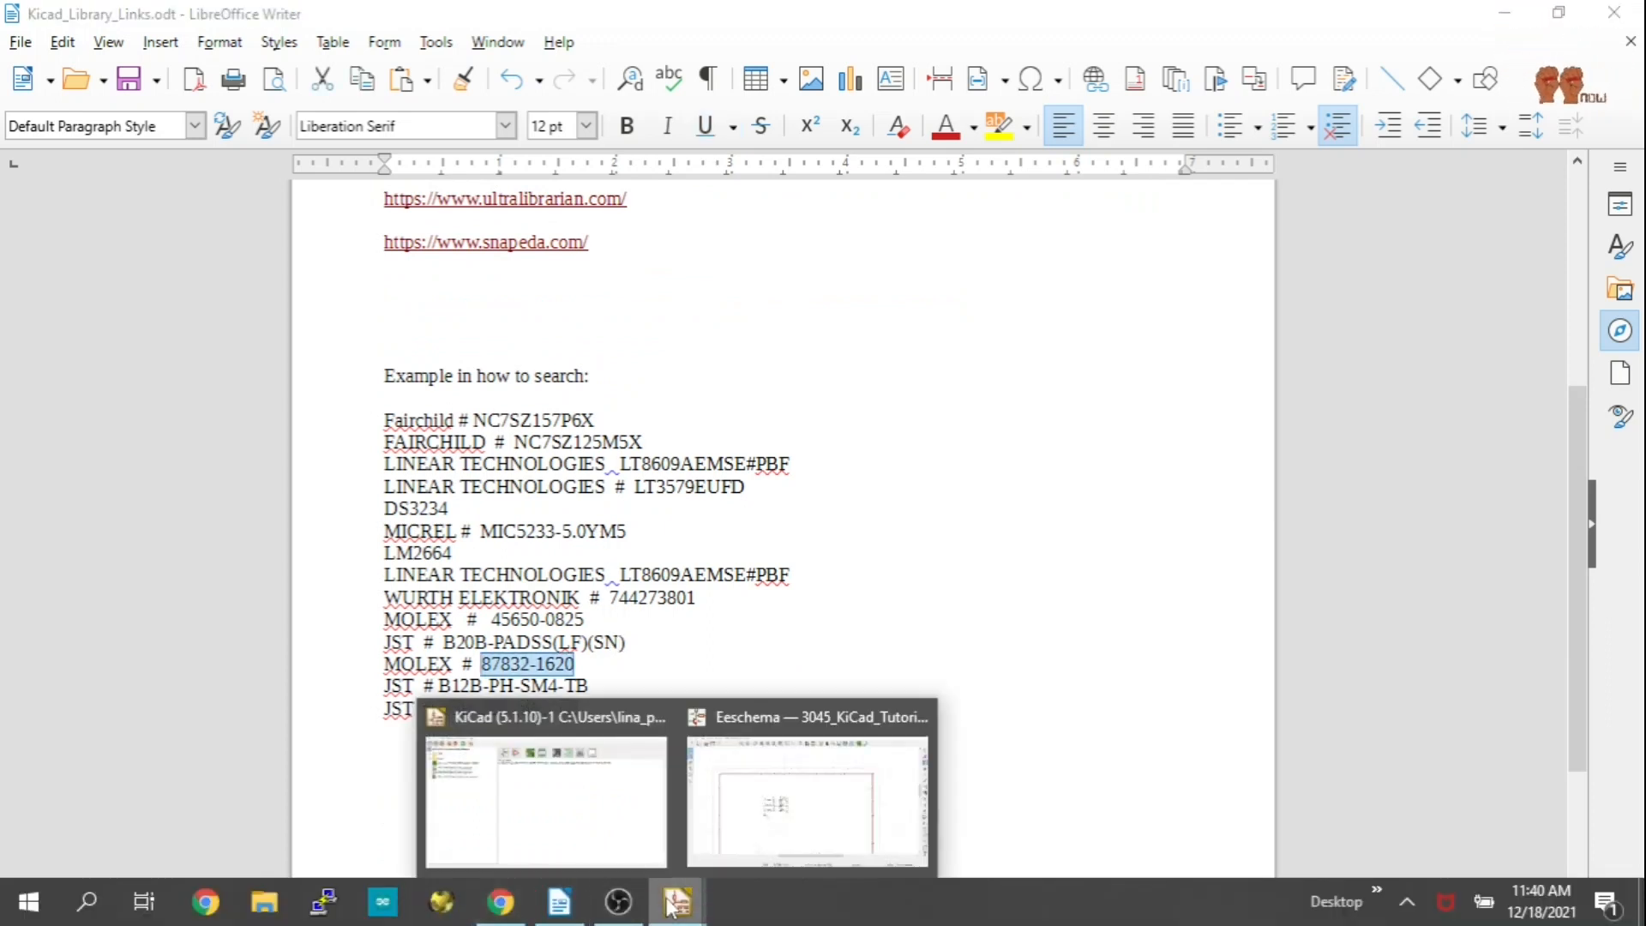
pyautogui.click(754, 802)
pyautogui.rightClick(221, 183)
pyautogui.click(86, 282)
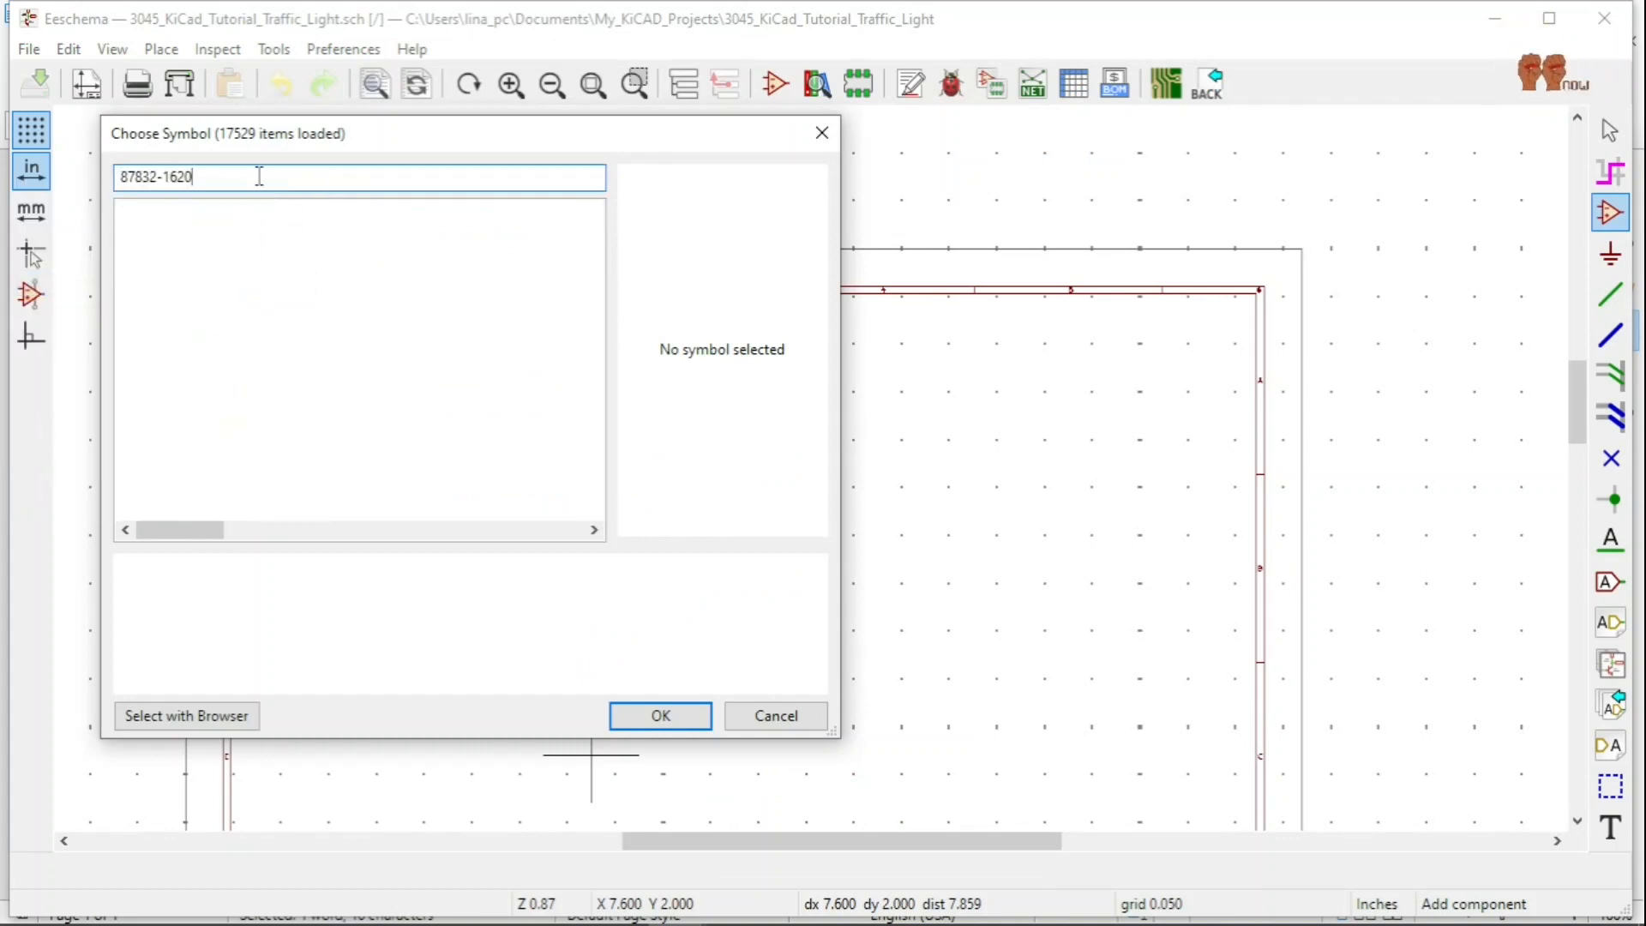
# Clear the part number from the symbol filter, glance through the full library list and cancel the symbol selection.
pyautogui.press('BackSpace')
pyautogui.press('BackSpace')
pyautogui.press('BackSpace')
pyautogui.press('BackSpace')
pyautogui.press('BackSpace')
pyautogui.press('BackSpace')
pyautogui.press('BackSpace')
pyautogui.press('BackSpace')
pyautogui.press('BackSpace')
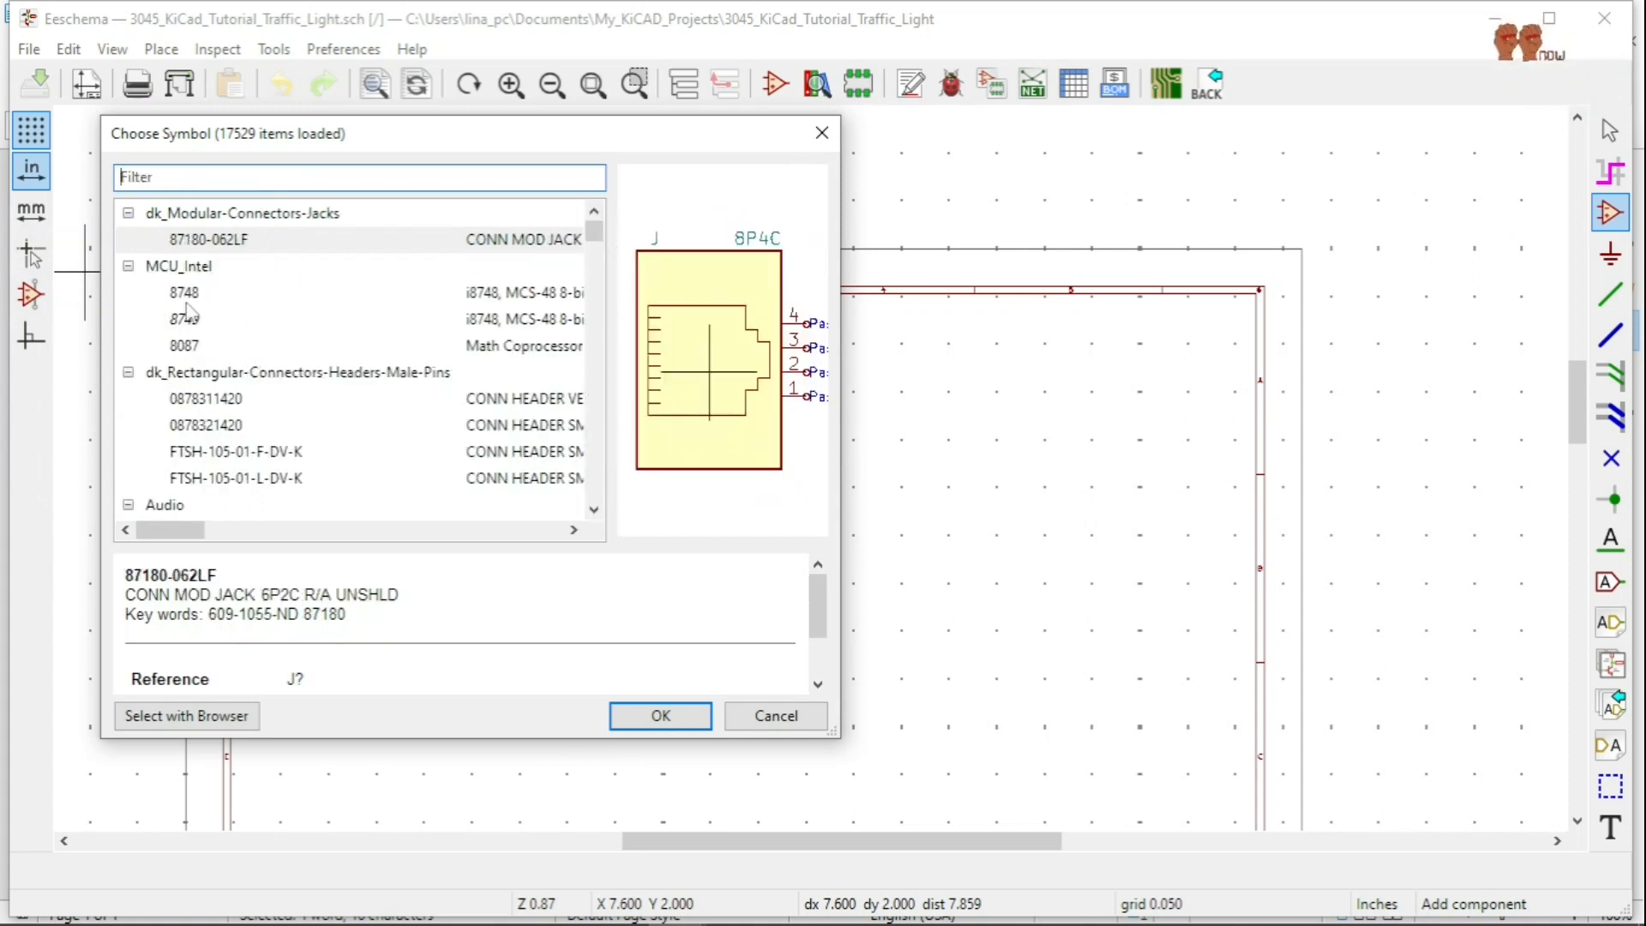
pyautogui.press('BackSpace')
pyautogui.scroll(-10, 550, 445)
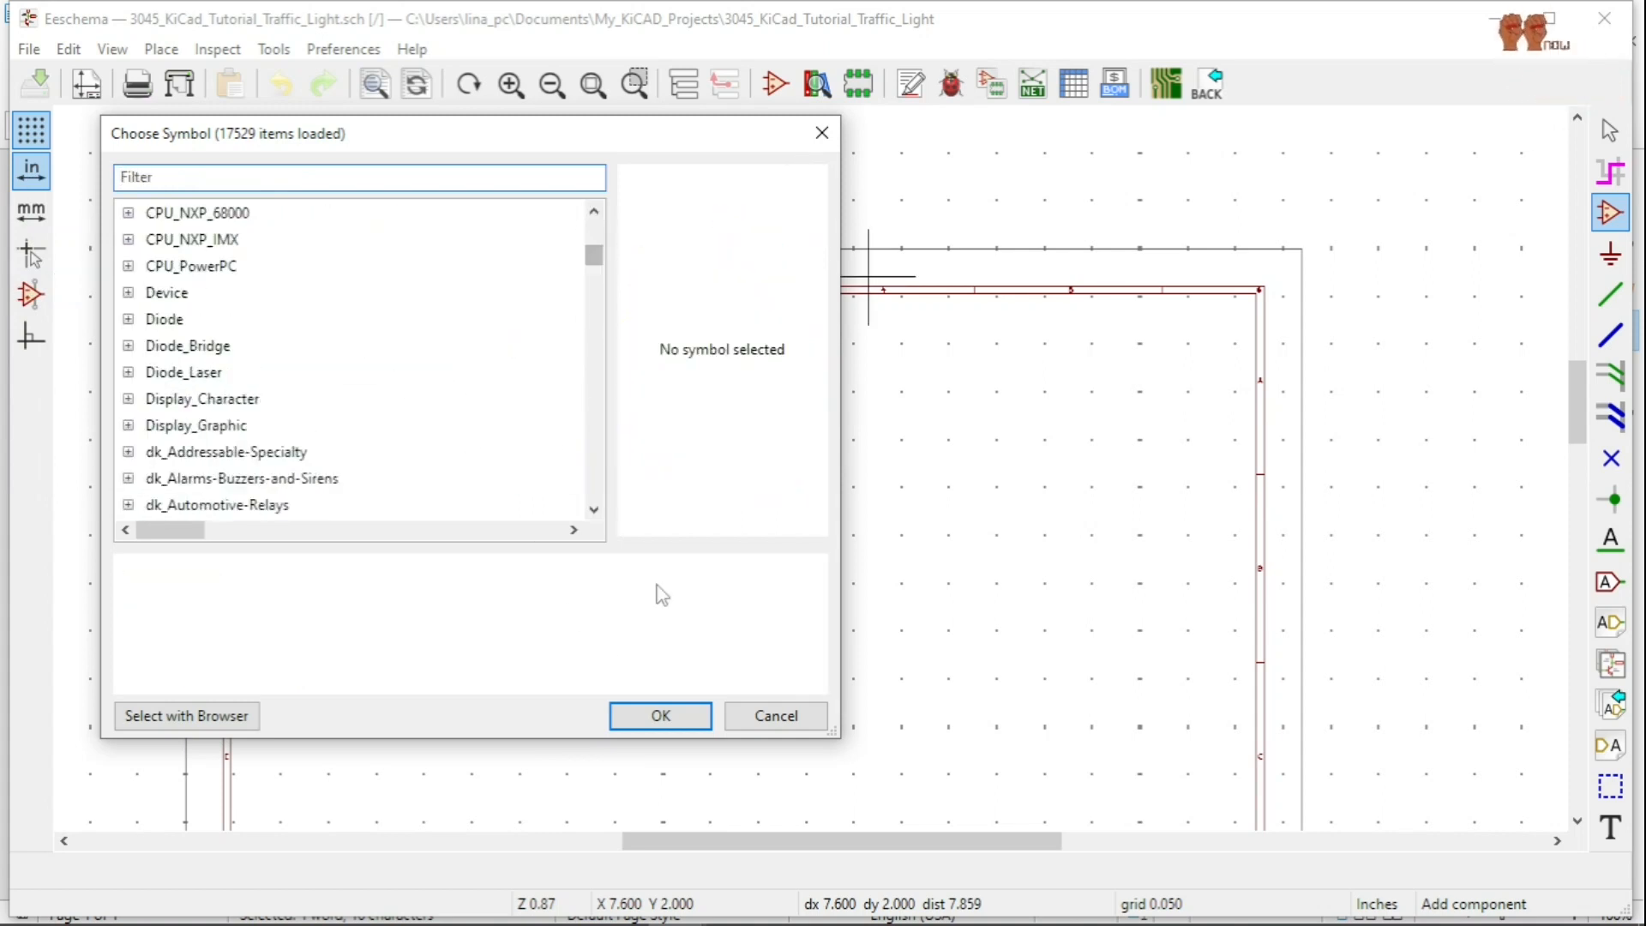
pyautogui.click(774, 717)
# Switch to the browser and bring up the part search on the Component Search Engine home page.
pyautogui.click(500, 901)
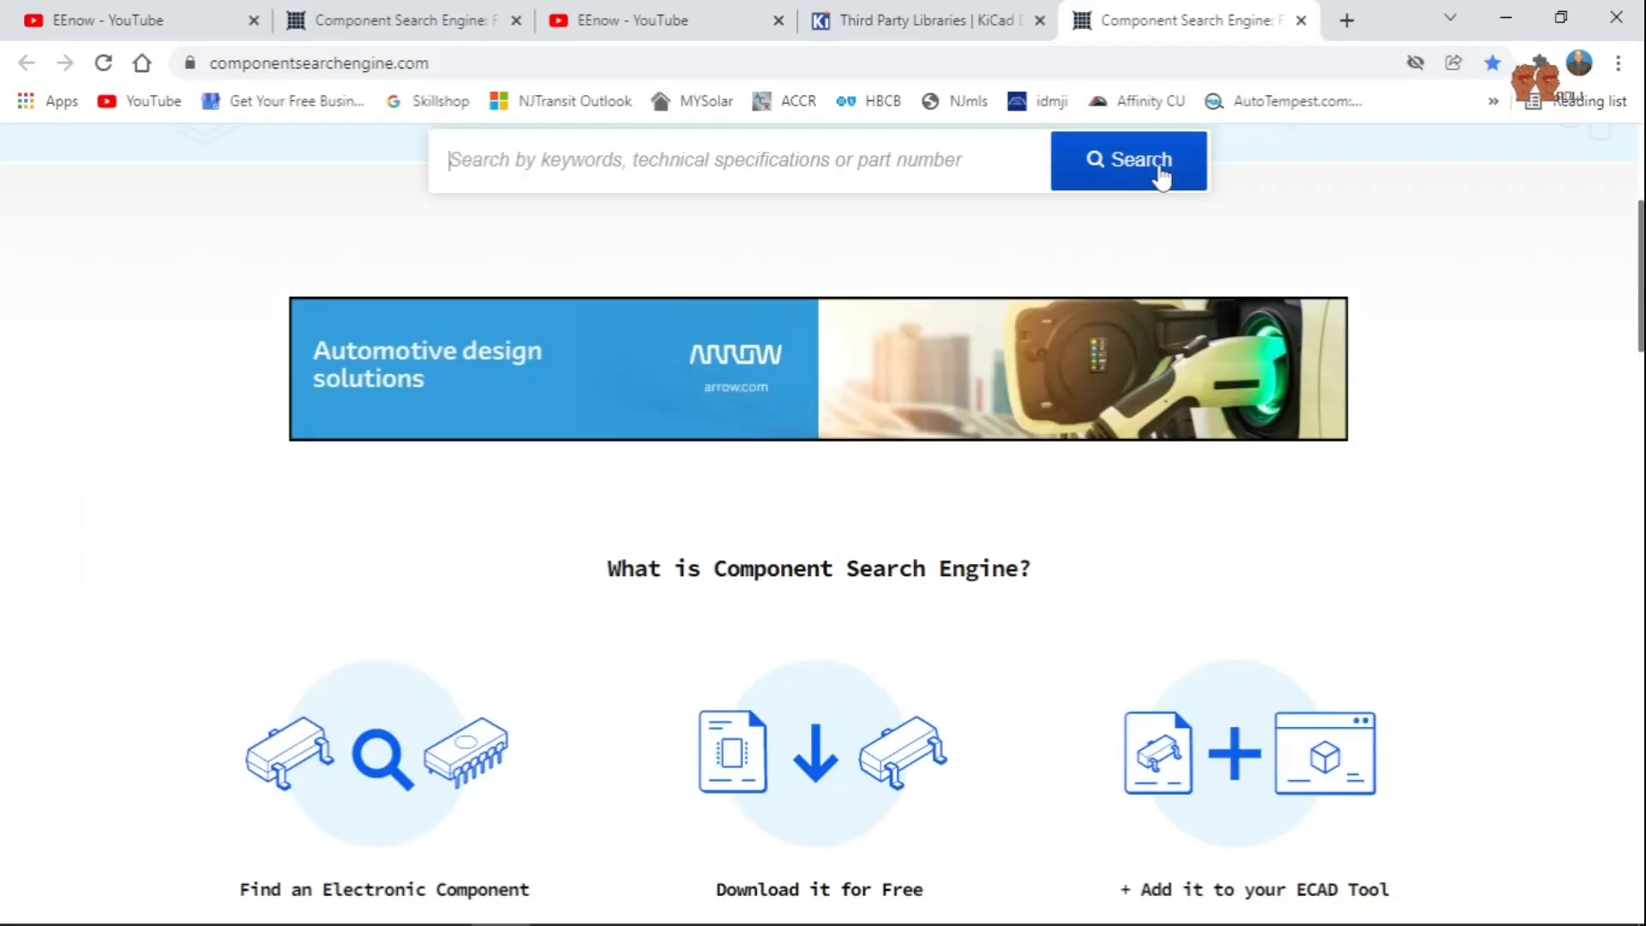
pyautogui.click(394, 21)
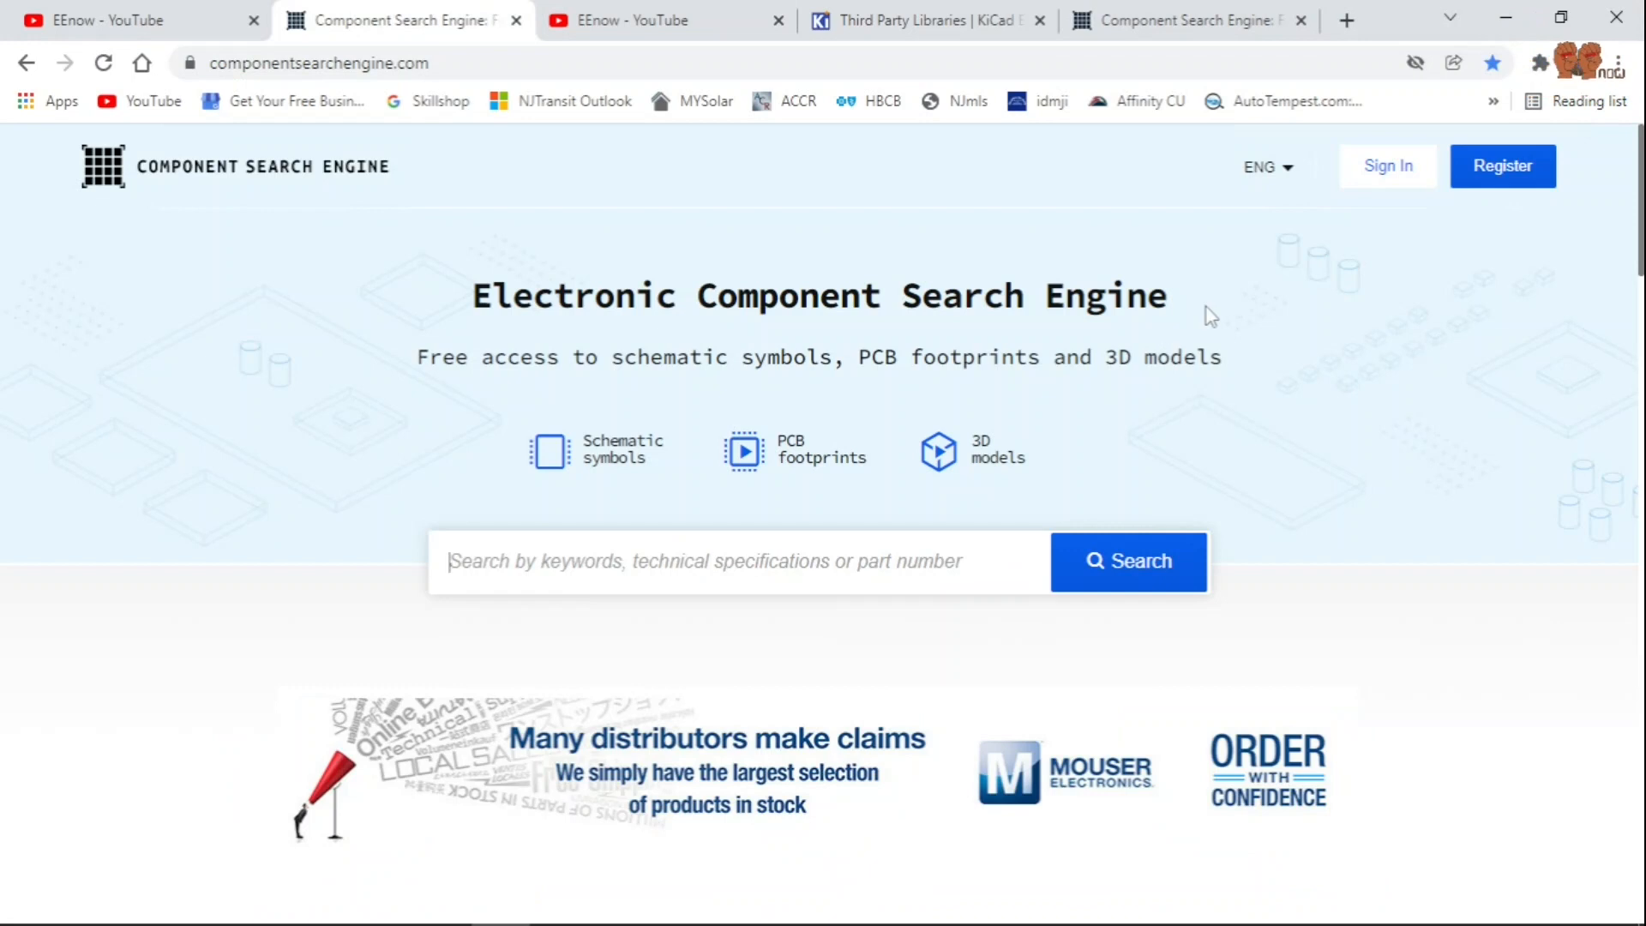
pyautogui.click(548, 540)
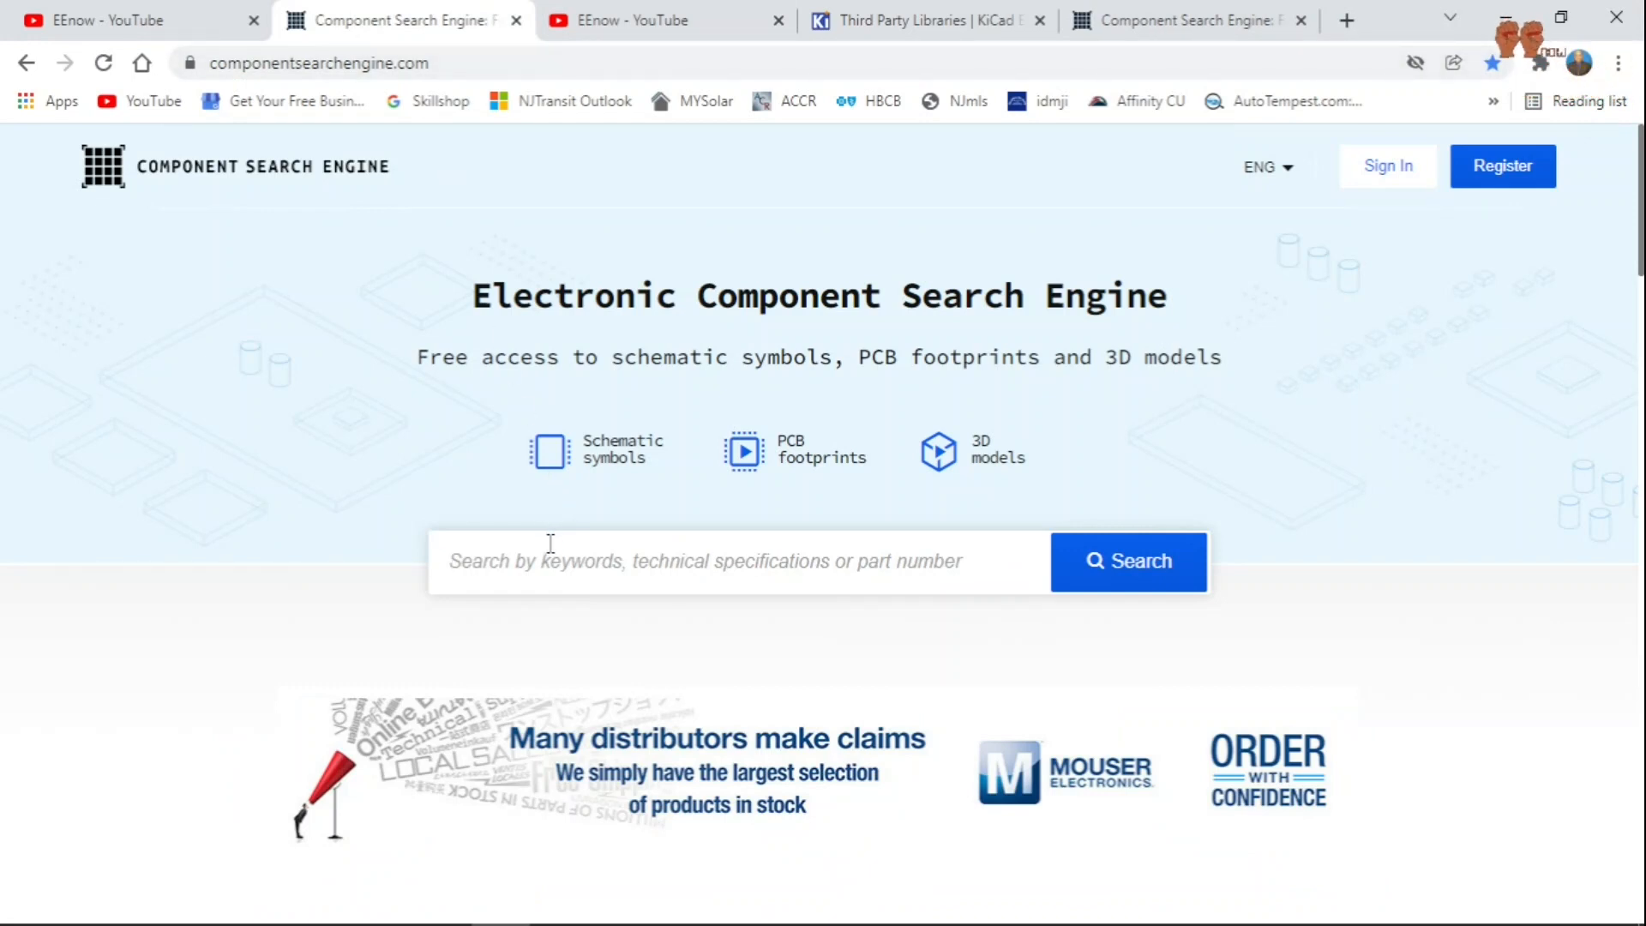
# Minimize the open windows to reach the desktop, launch Library Loader and open its component search site.
pyautogui.click(1506, 17)
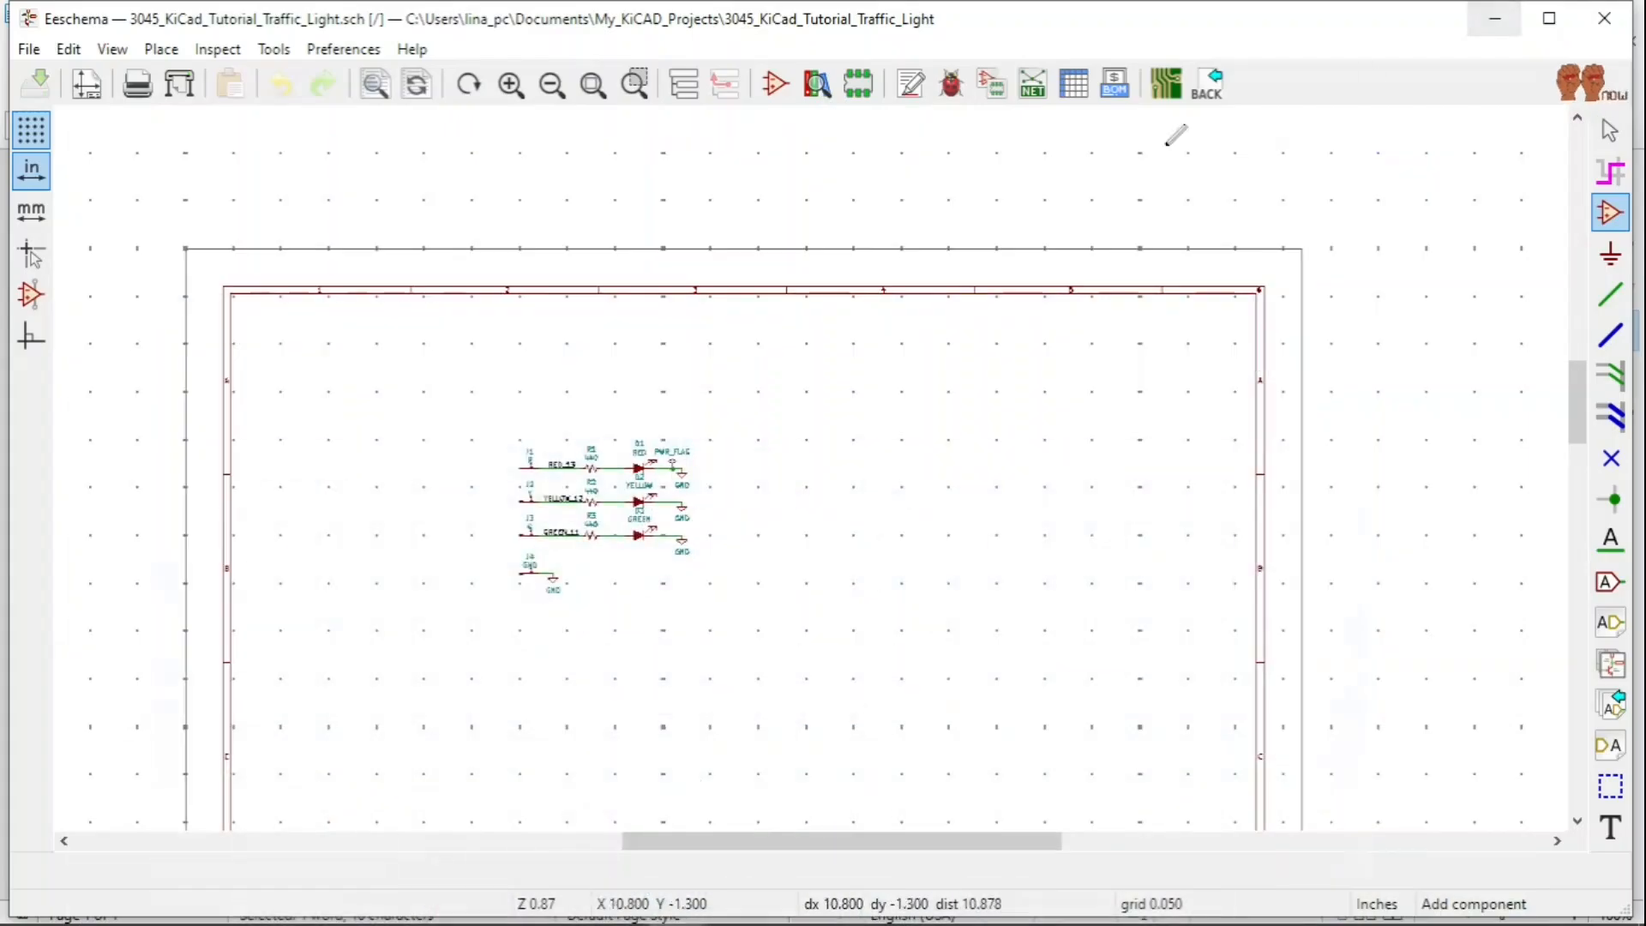
pyautogui.click(1506, 17)
pyautogui.click(1506, 17)
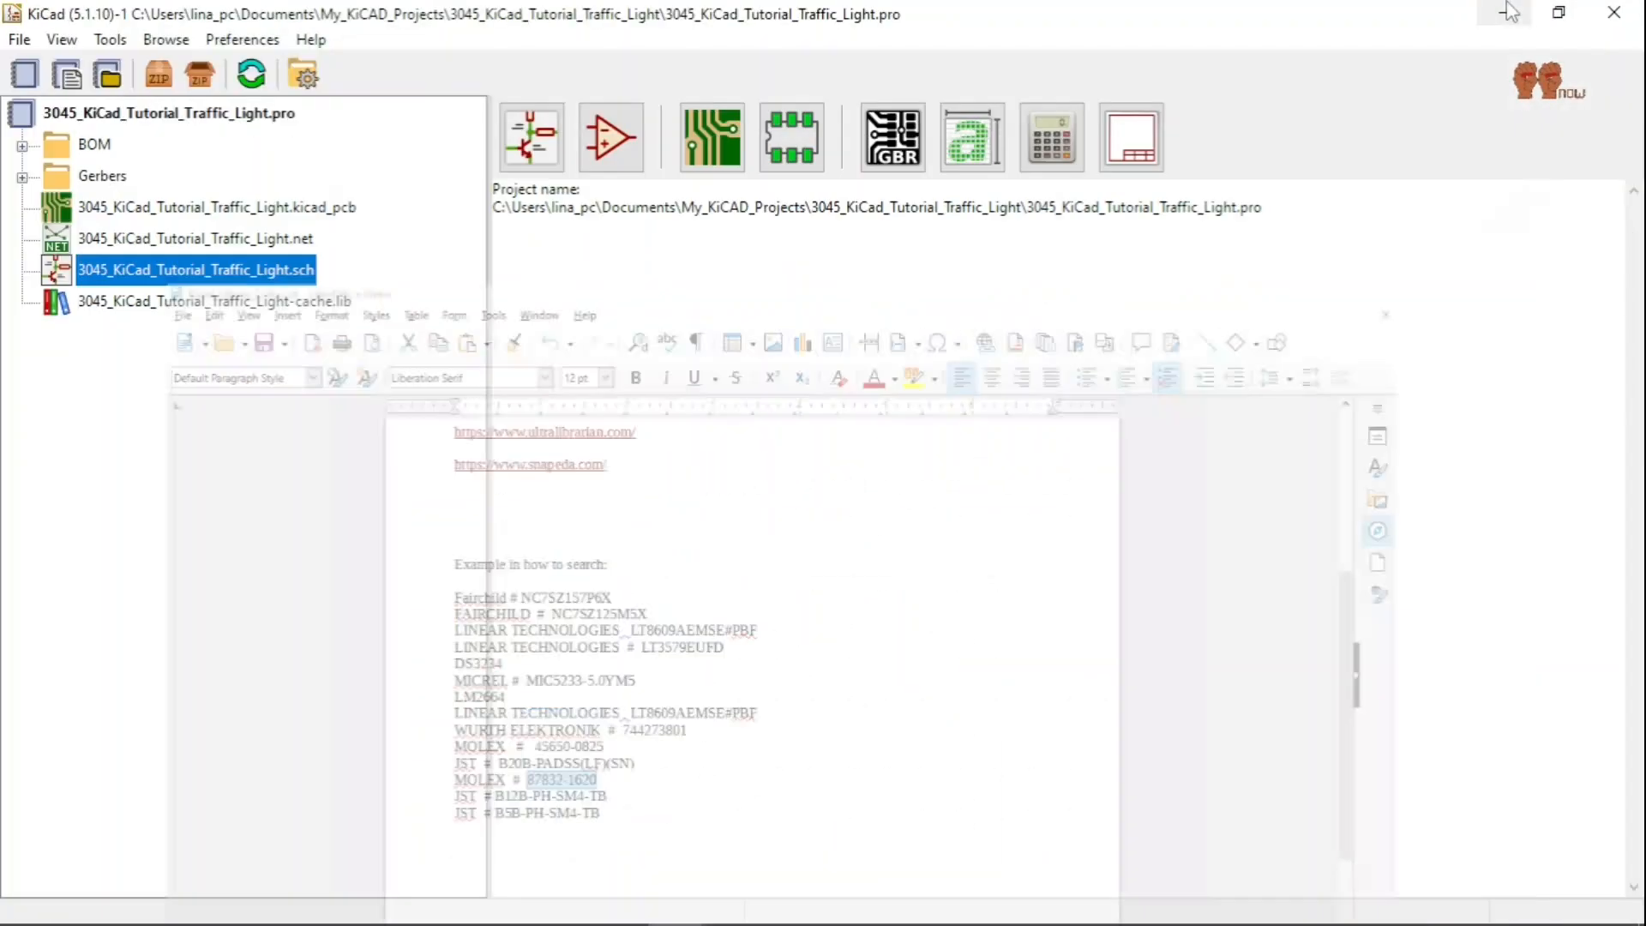
pyautogui.click(1505, 17)
pyautogui.doubleClick(598, 191)
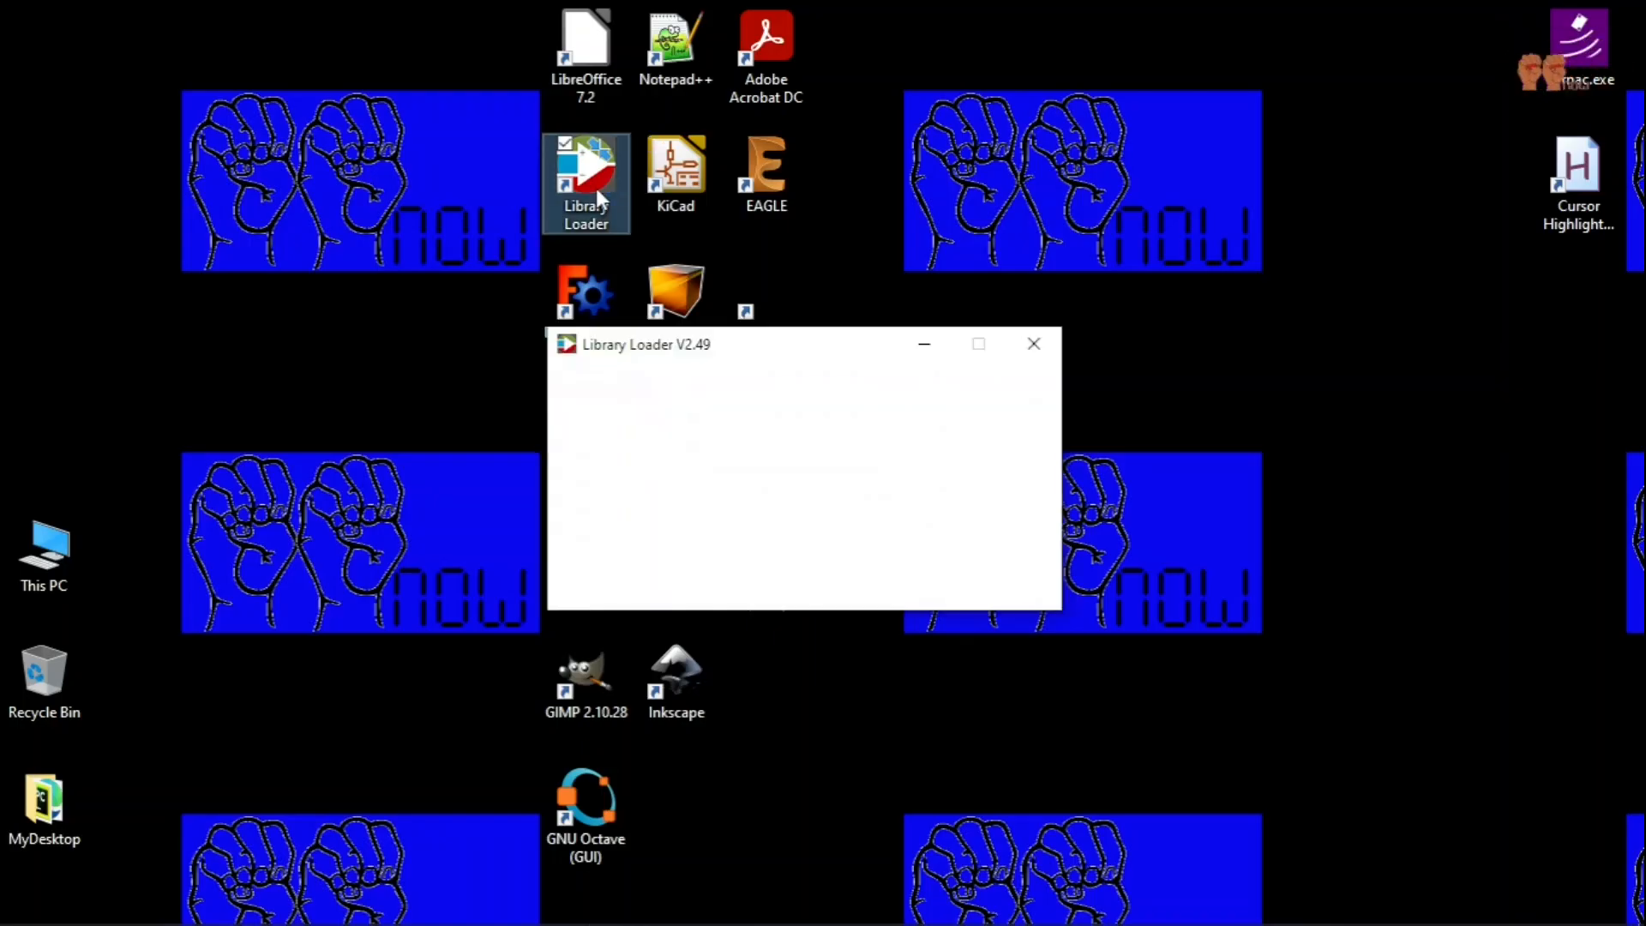
pyautogui.click(737, 382)
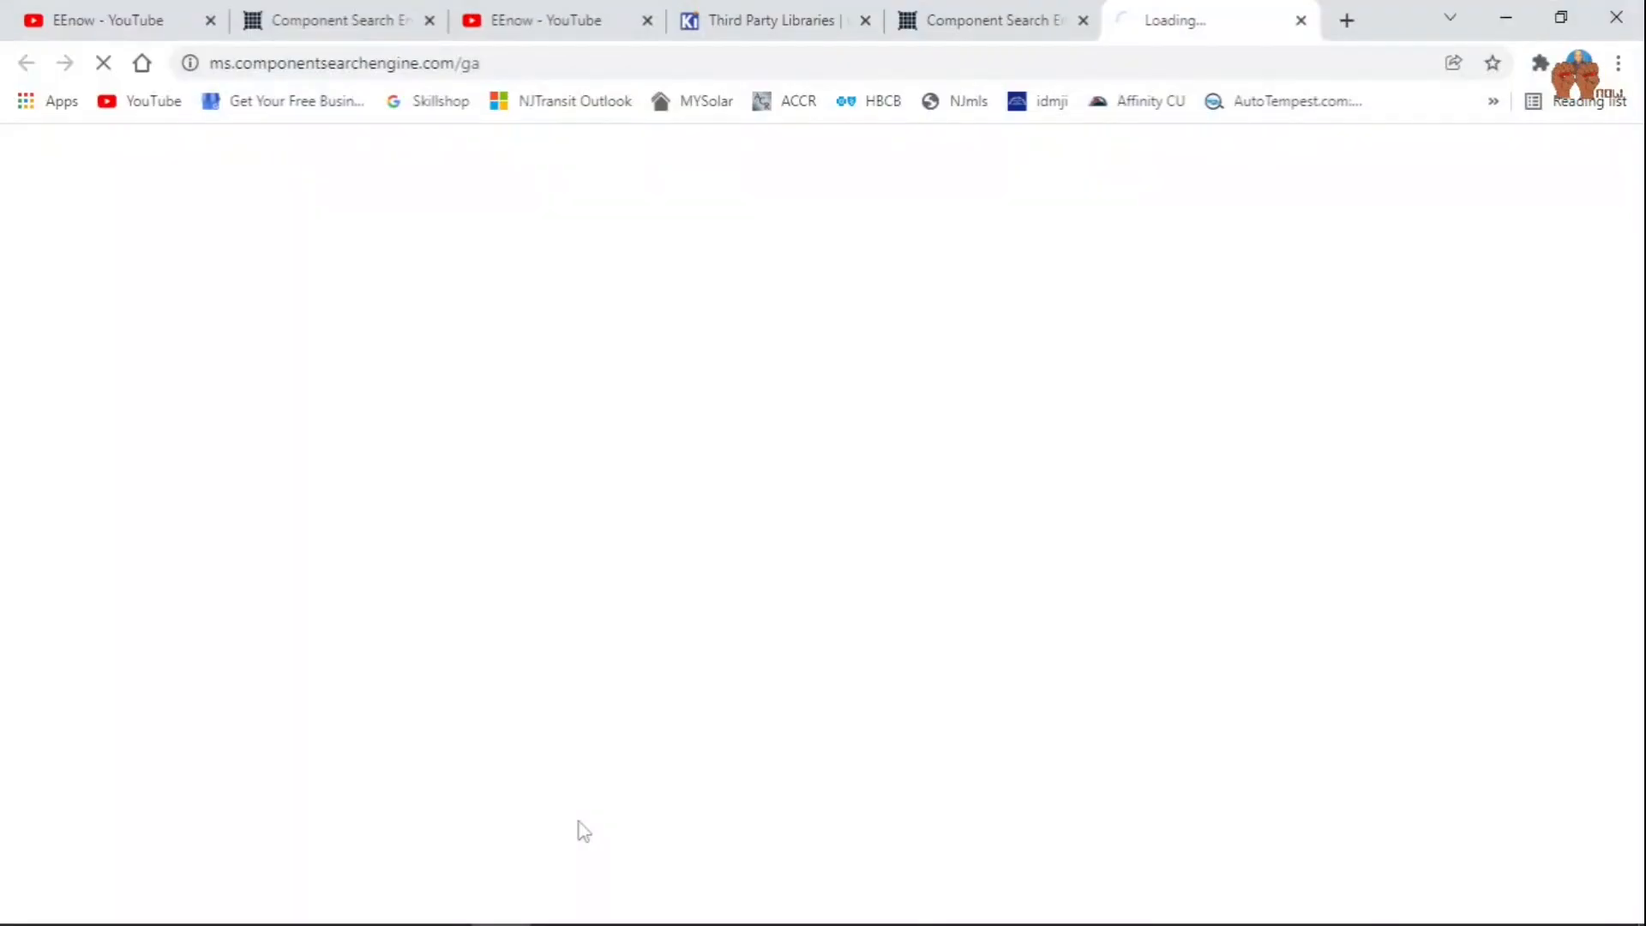
# Search the Mouser Component Search Engine site for the copied part number 87832-1620.
pyautogui.click(649, 697)
pyautogui.hotkey('ctrl', 'v')
pyautogui.click(1140, 709)
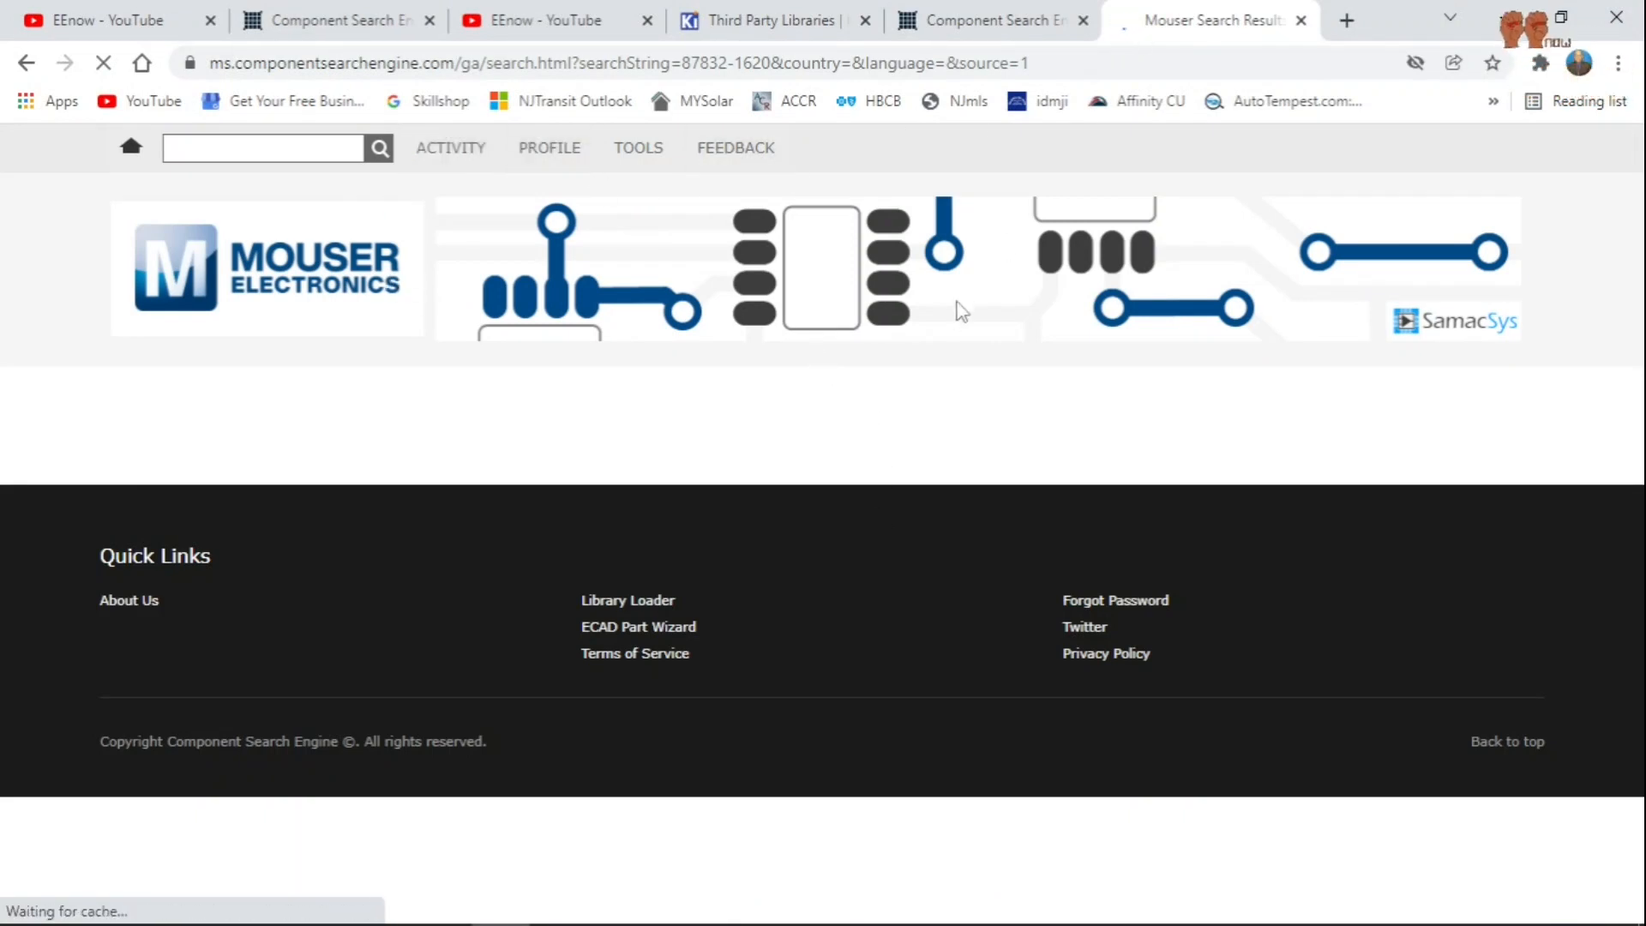
# Switch to the Kicad_Library_Links document and open the ultralibrarian.com link from its list of library links.
pyautogui.moveTo(625, 902)
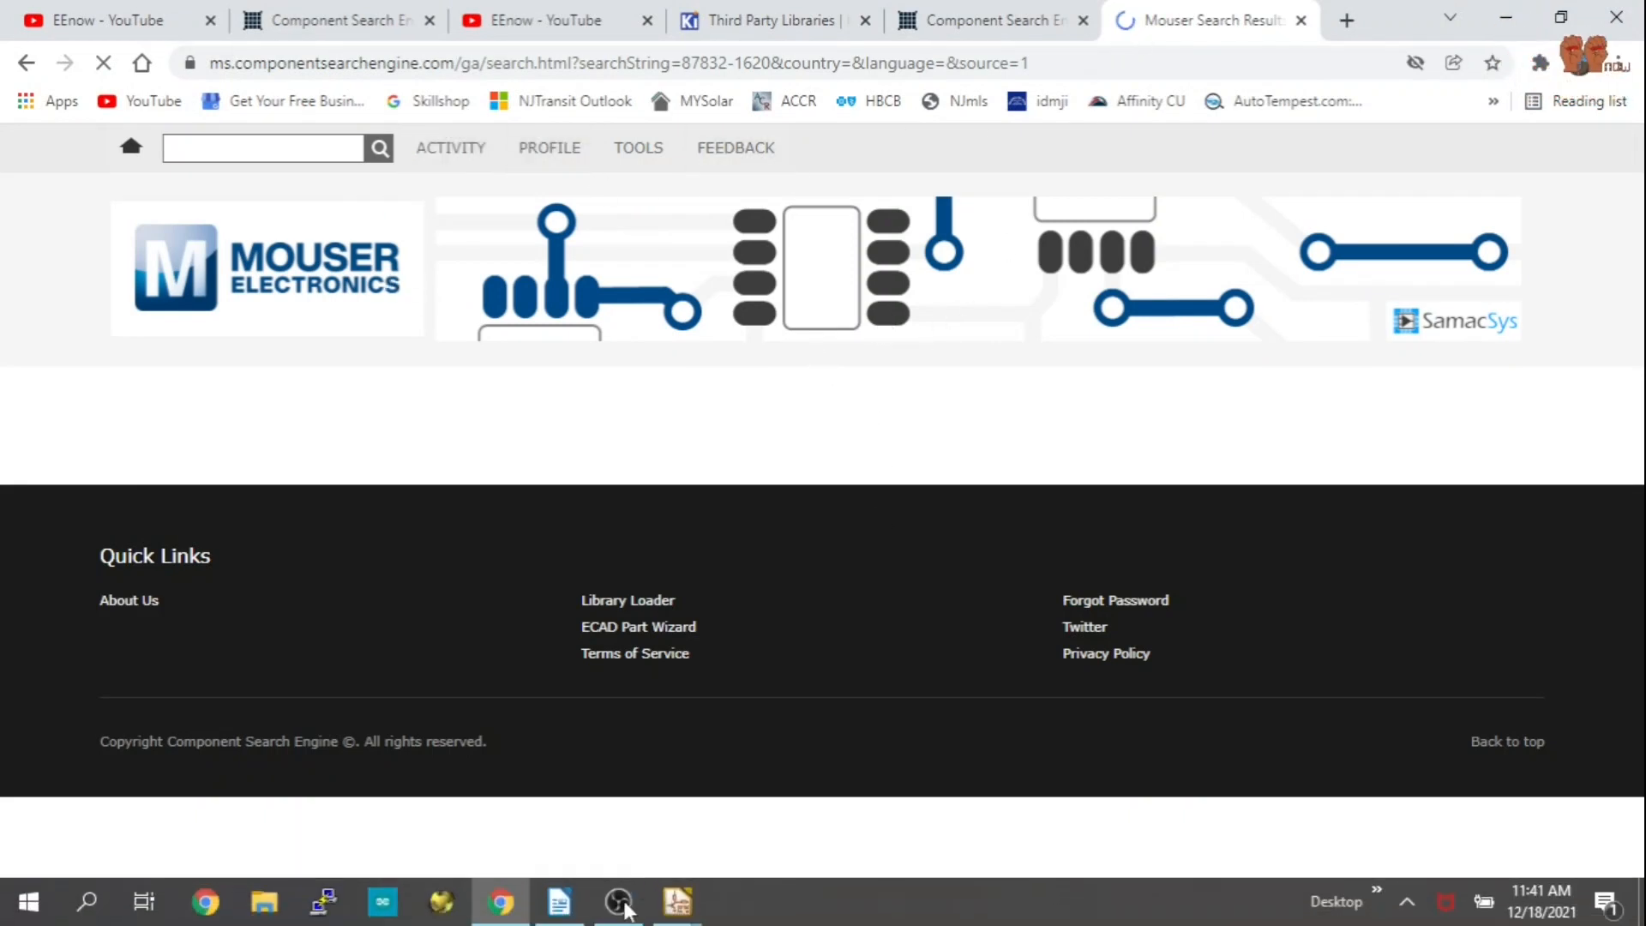
pyautogui.click(557, 910)
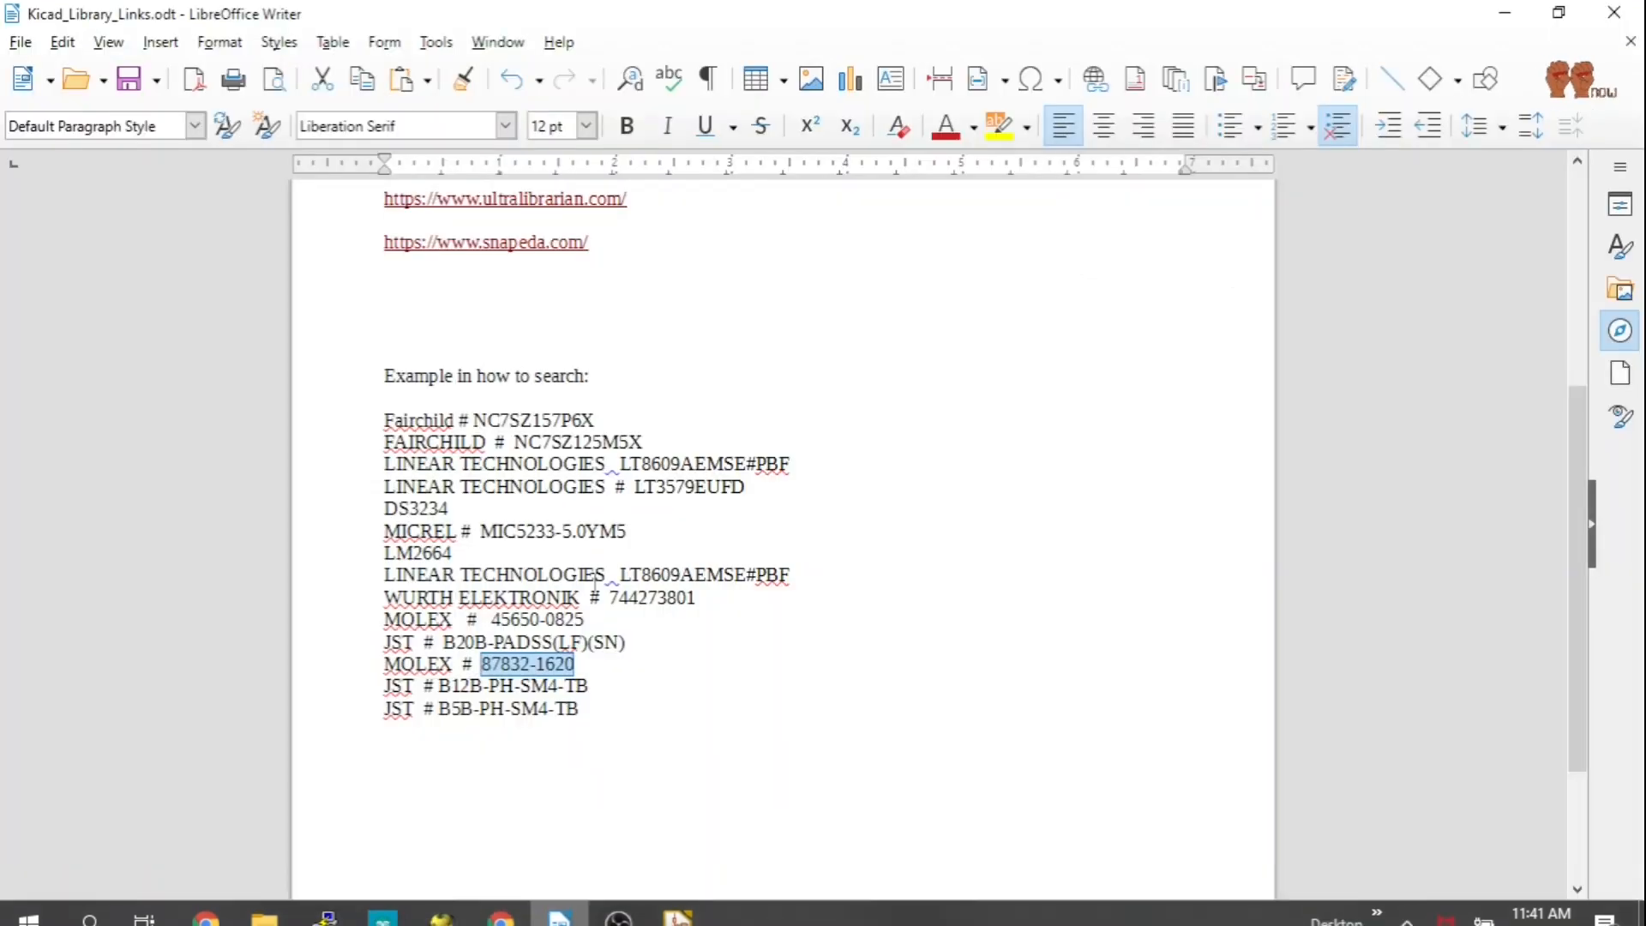
pyautogui.scroll(4, 661, 461)
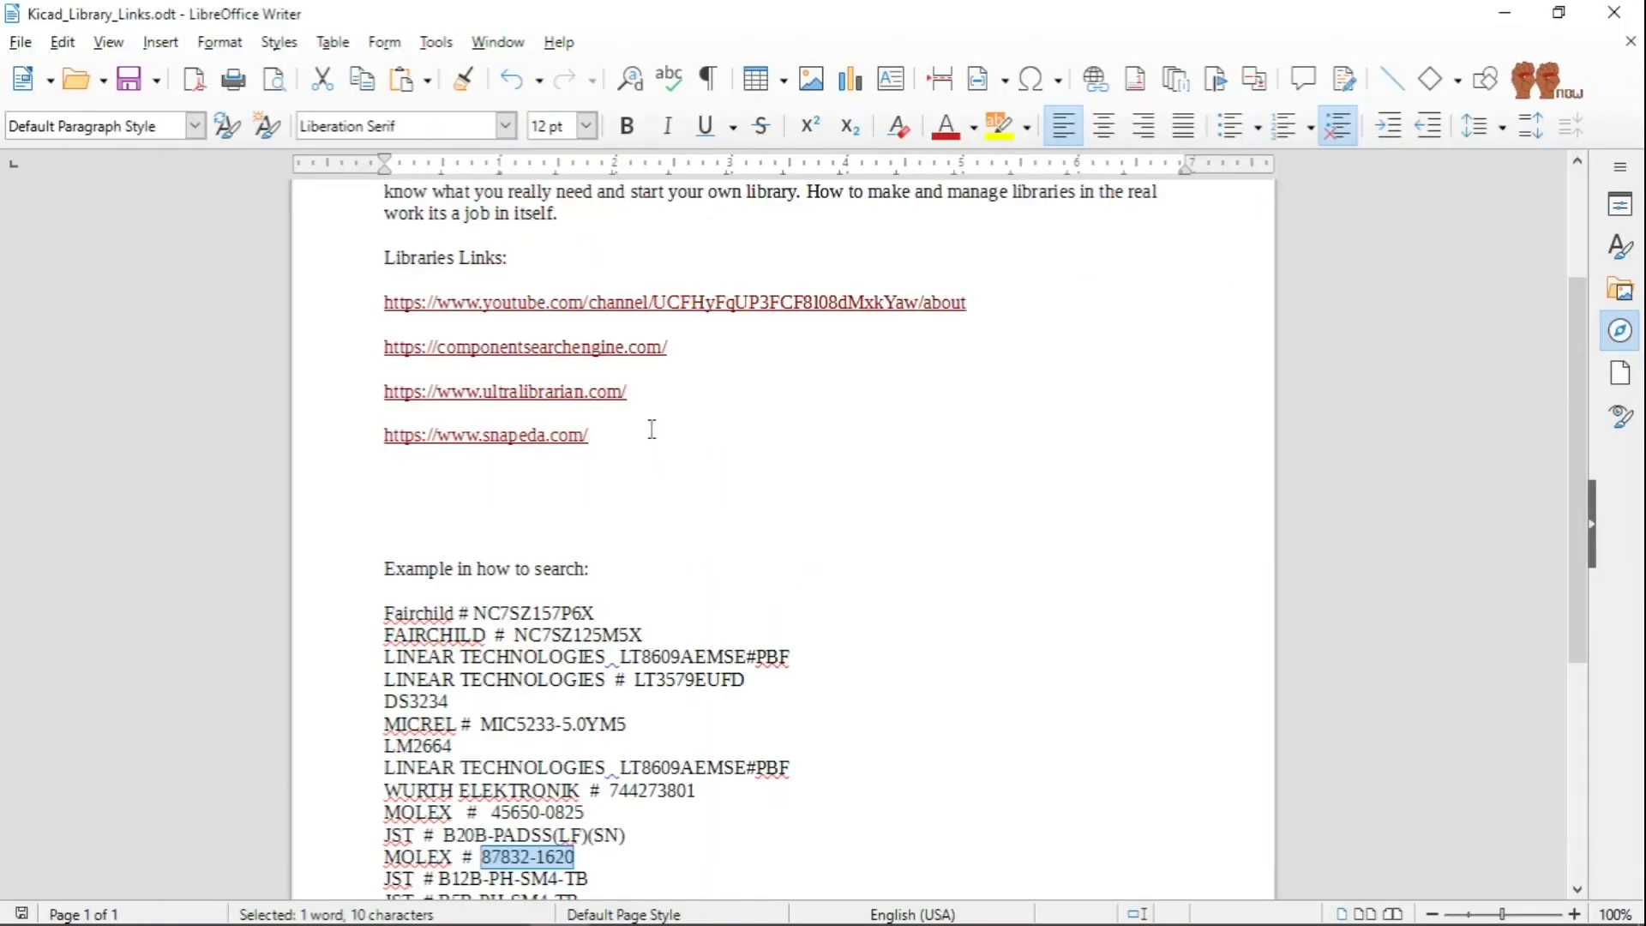
pyautogui.keyDown('ctrl'); pyautogui.click(549, 394); pyautogui.keyUp('ctrl')
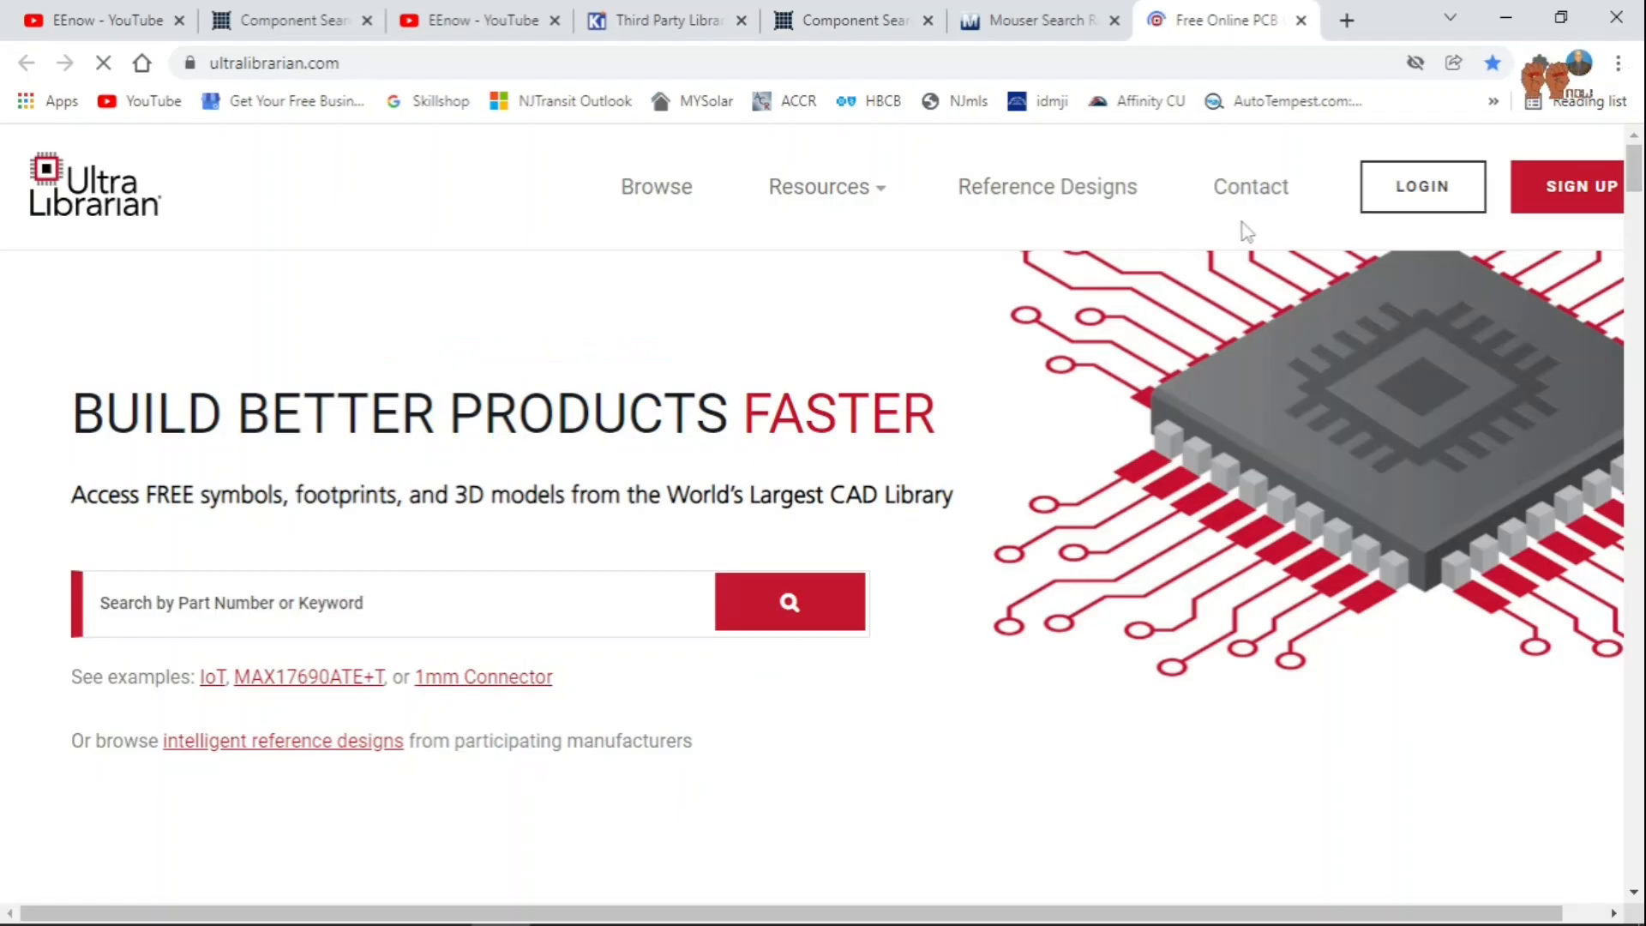
# Look through the Ultra Librarian home page and its carousel of supported CAD tools.
pyautogui.scroll(-10, 964, 454)
pyautogui.scroll(5, 383, 504)
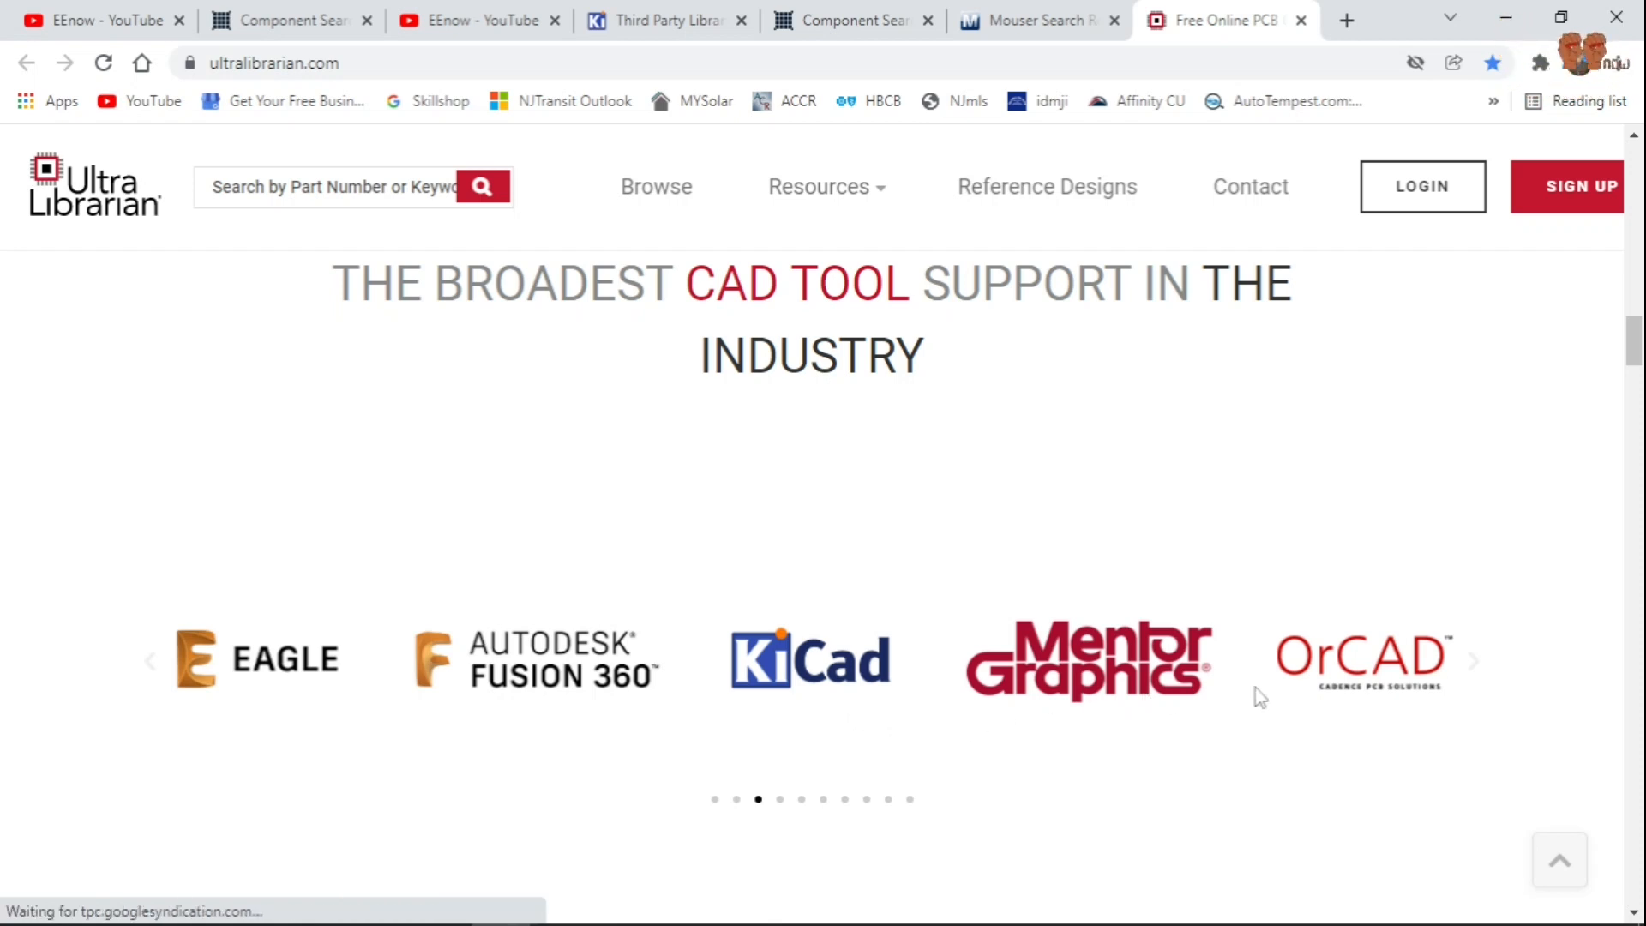
pyautogui.scroll(-5, 1367, 698)
pyautogui.scroll(5, 1072, 691)
pyautogui.click(782, 798)
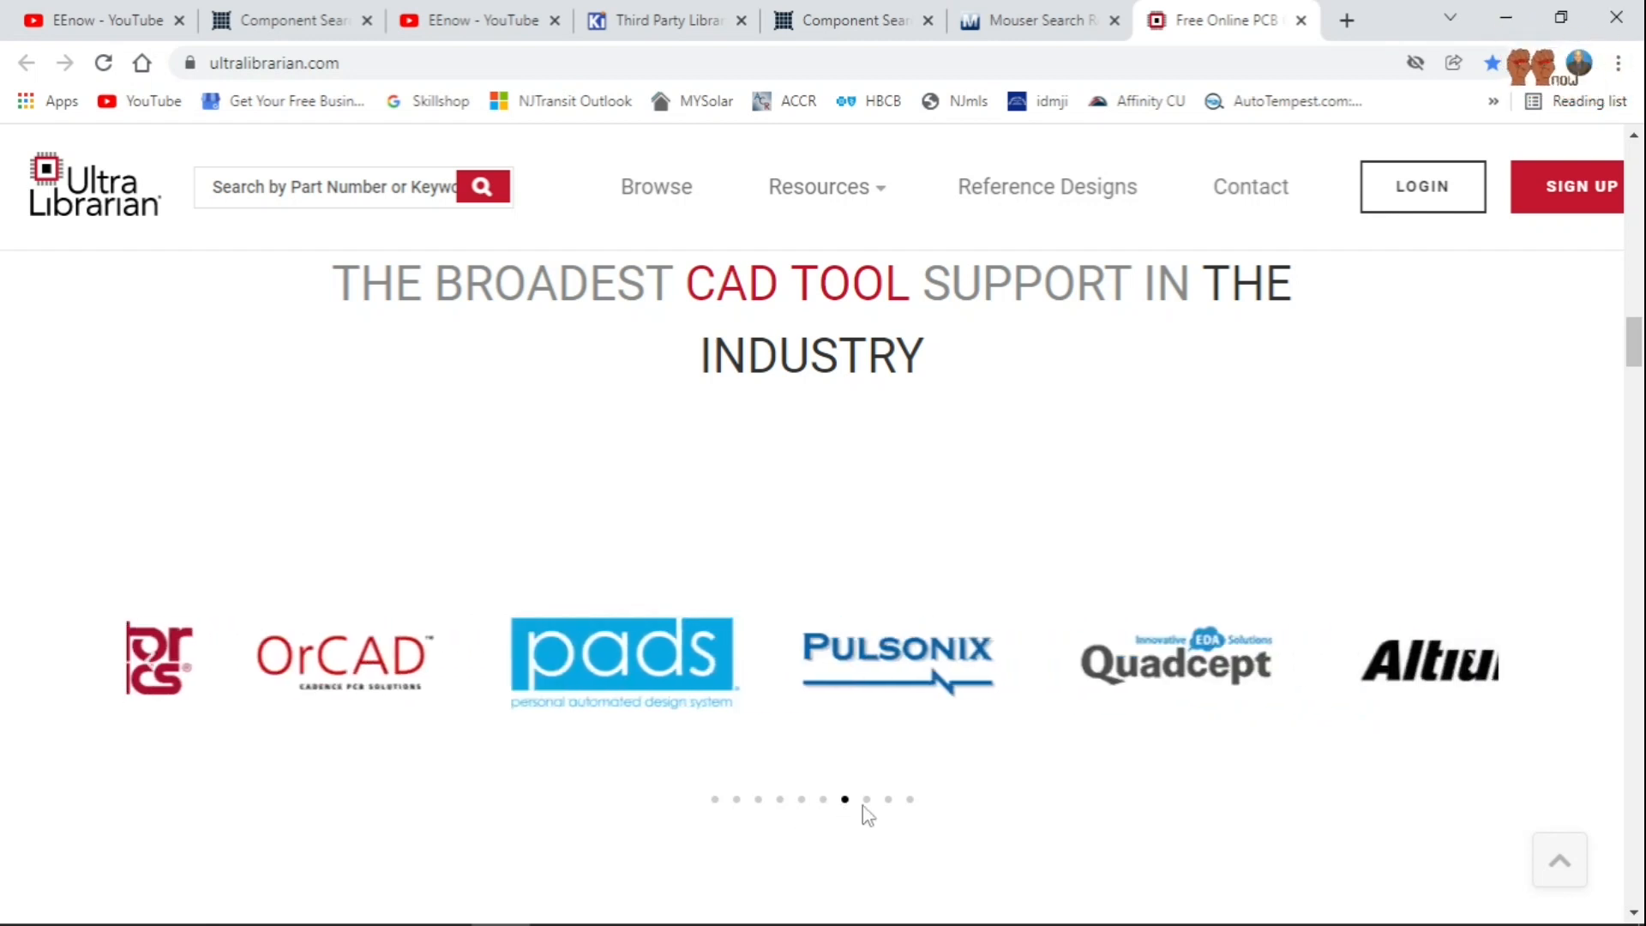
pyautogui.click(910, 804)
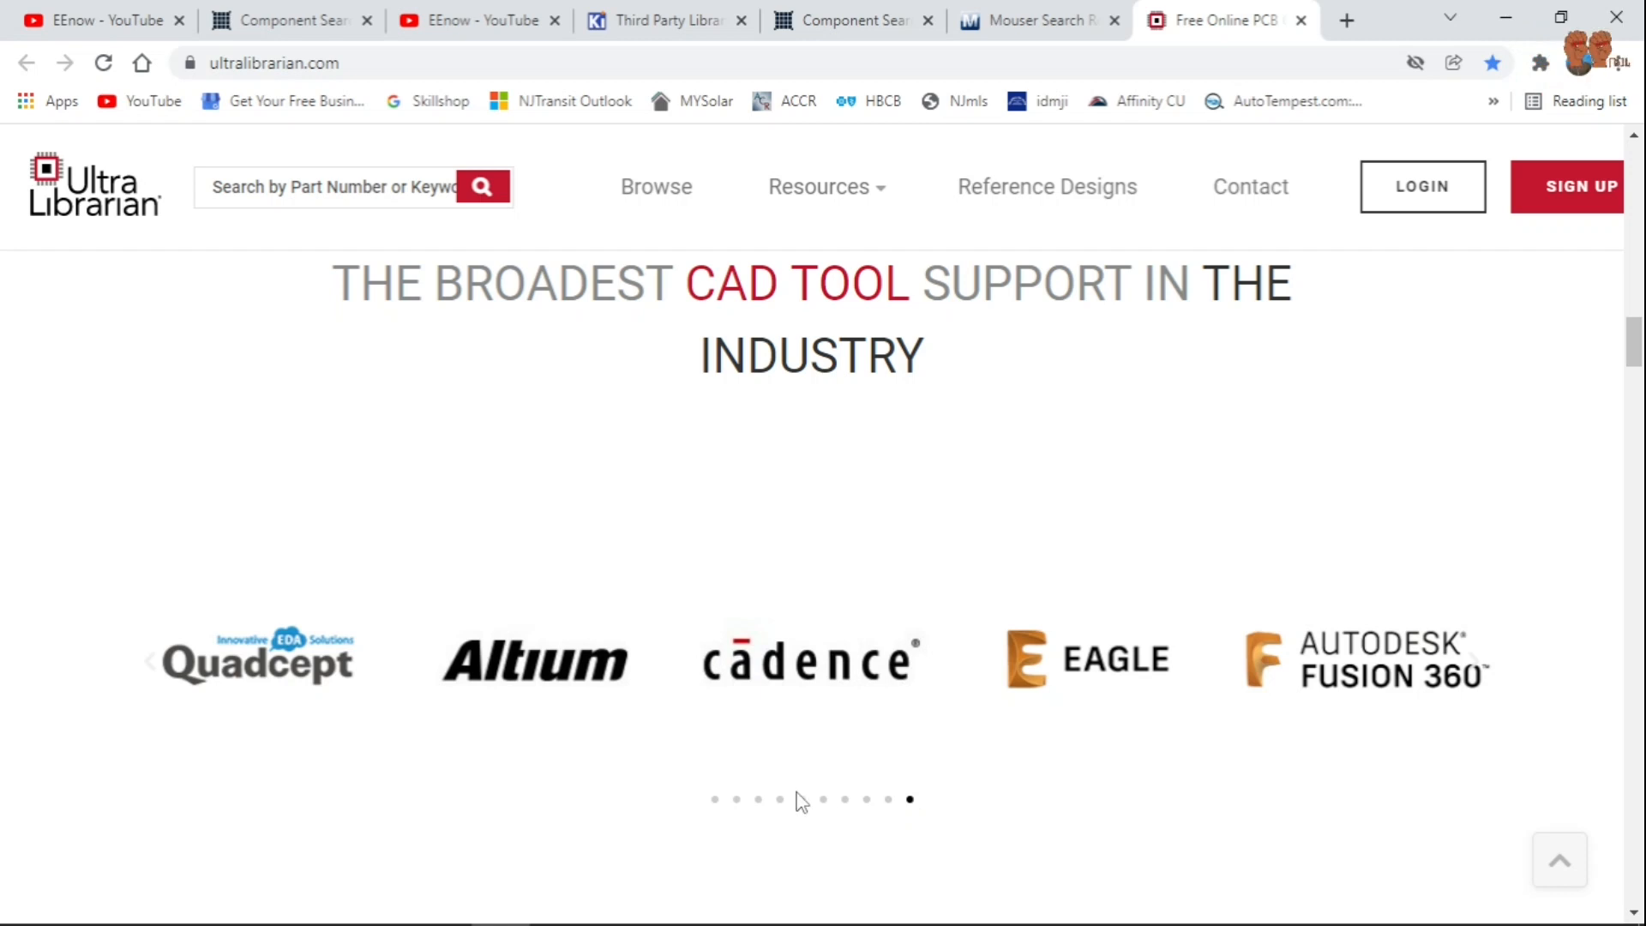
pyautogui.click(715, 803)
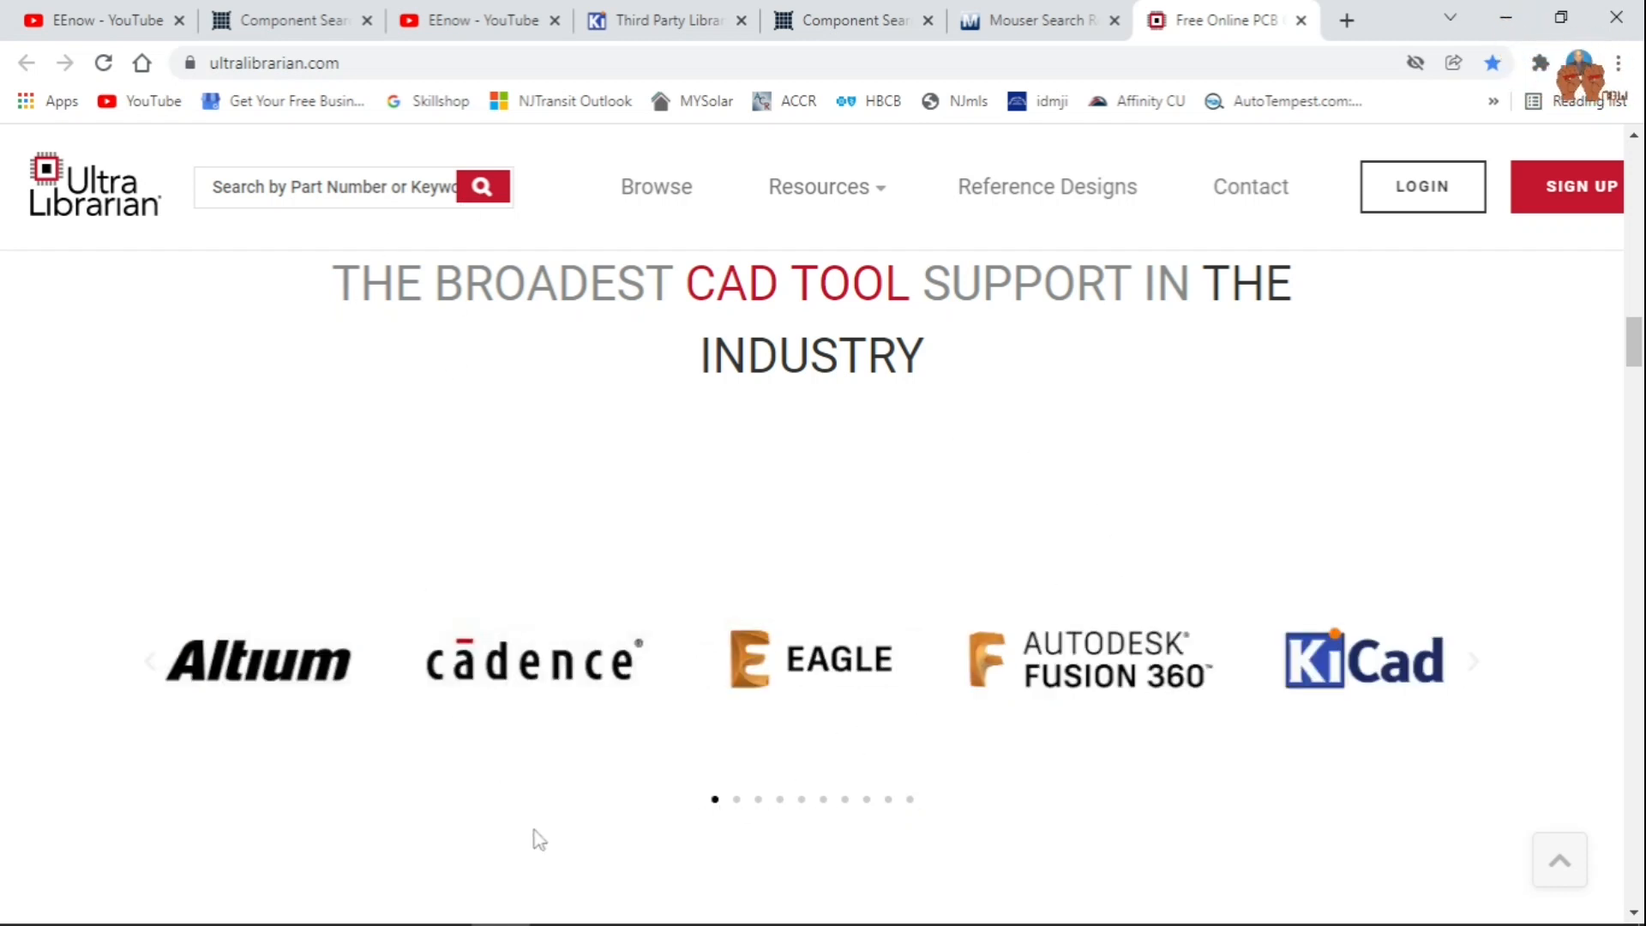
# Open the snapeda.com link from the Kicad_Library_Links document and search SnapEDA for 87832-1620.
pyautogui.click(606, 907)
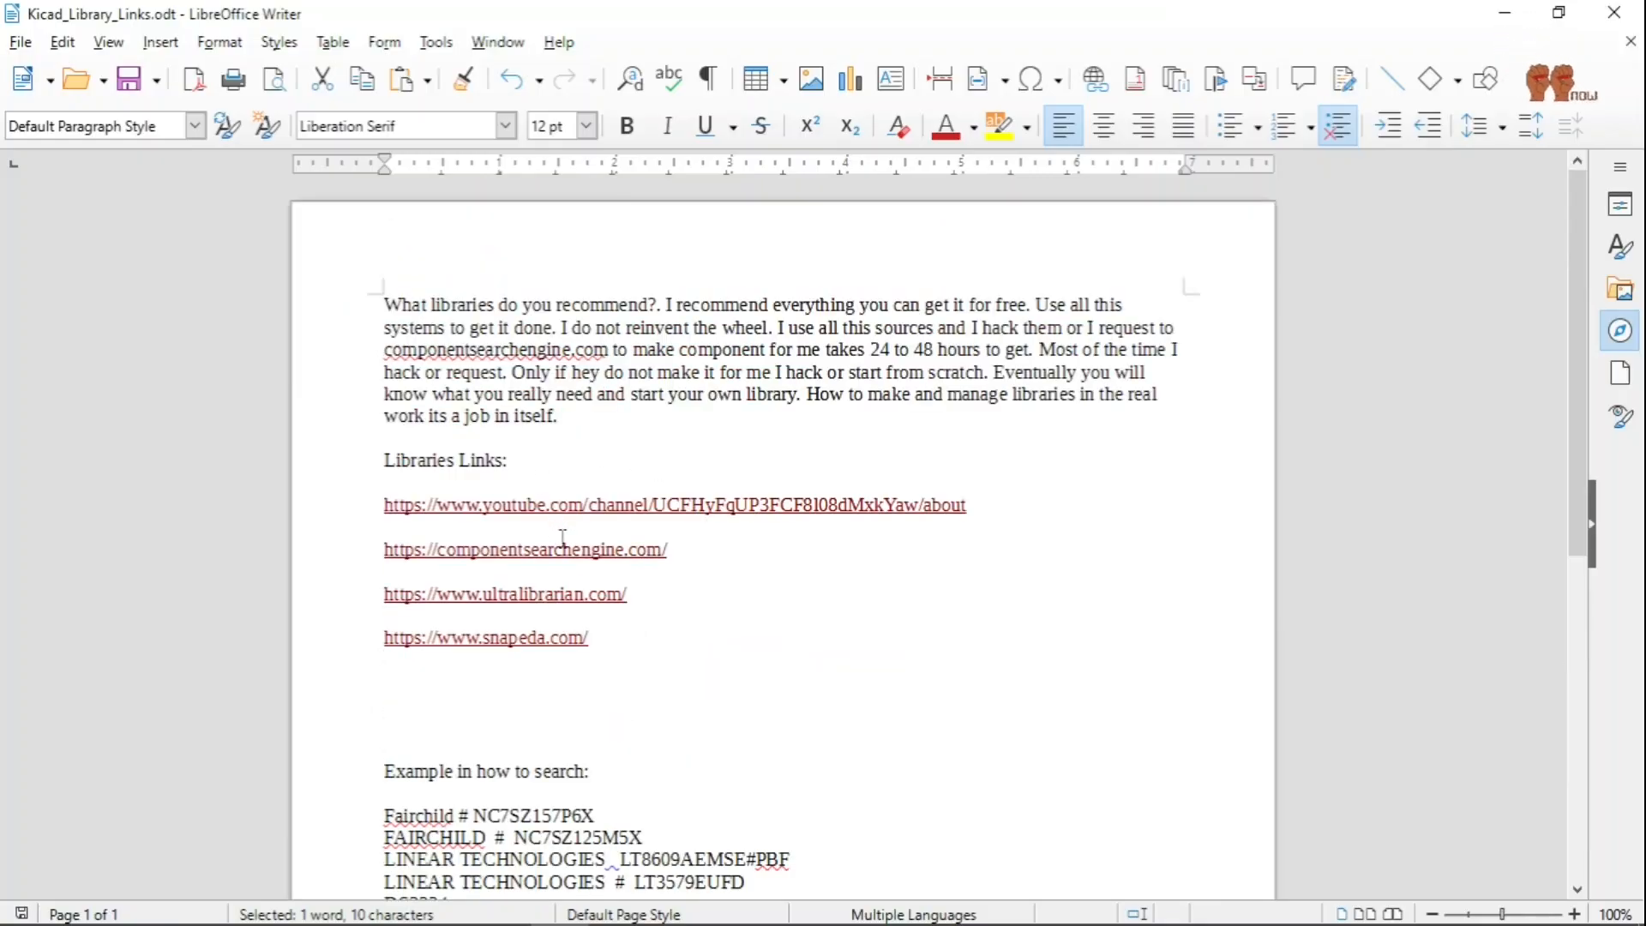
pyautogui.scroll(-3, 563, 536)
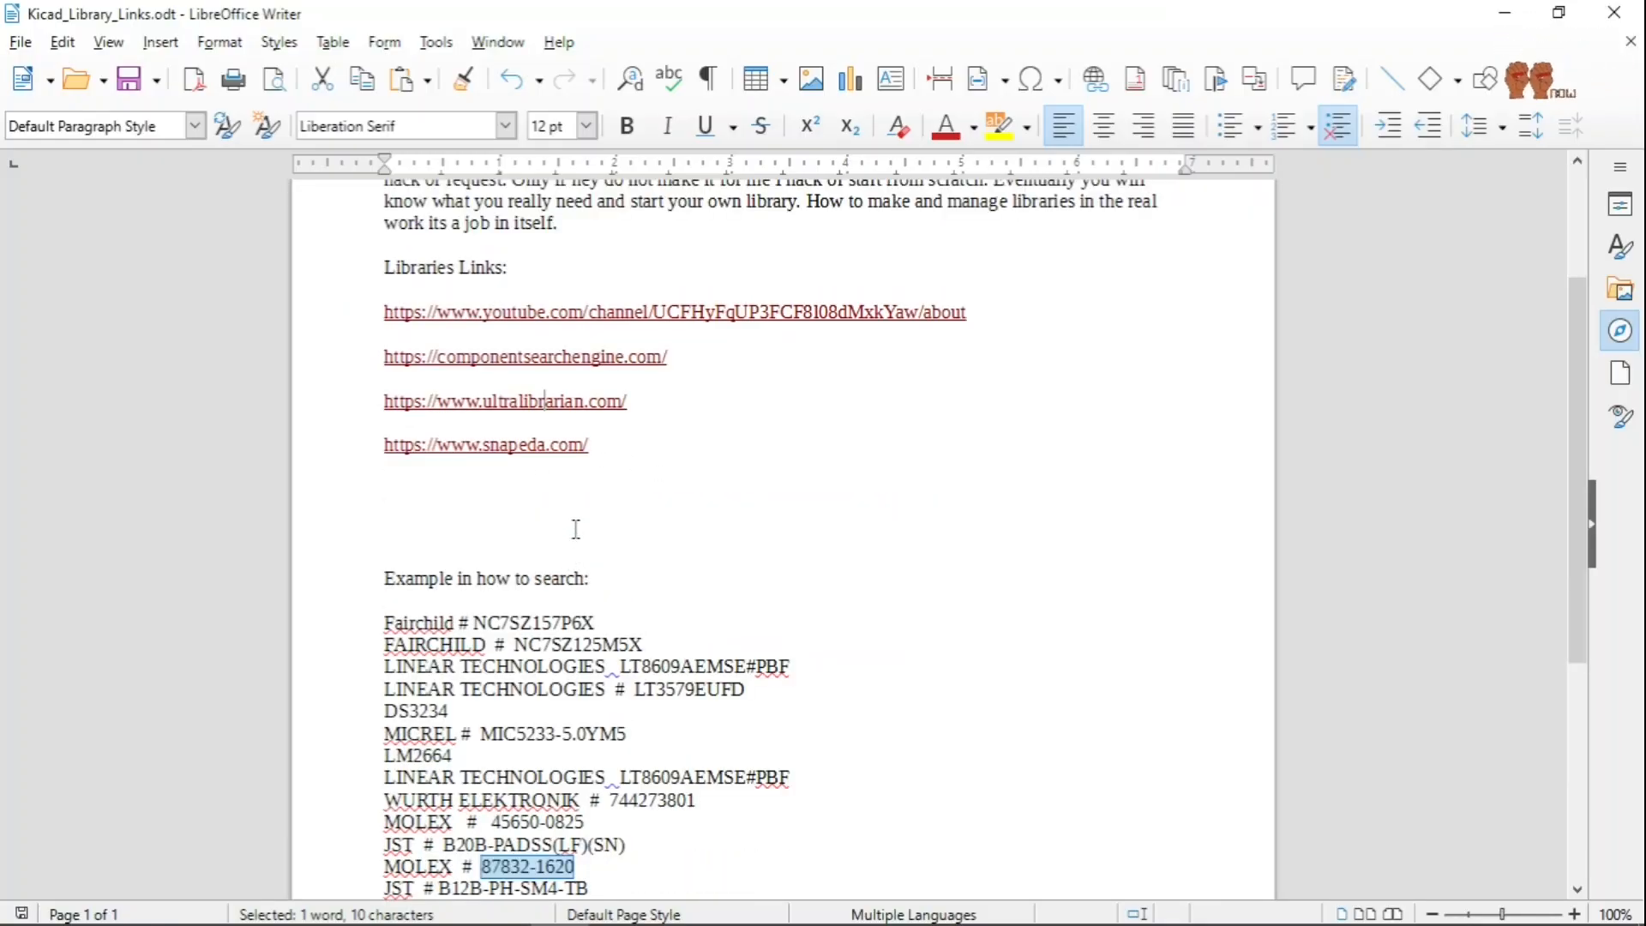
pyautogui.keyDown('ctrl'); pyautogui.click(518, 452); pyautogui.keyUp('ctrl')
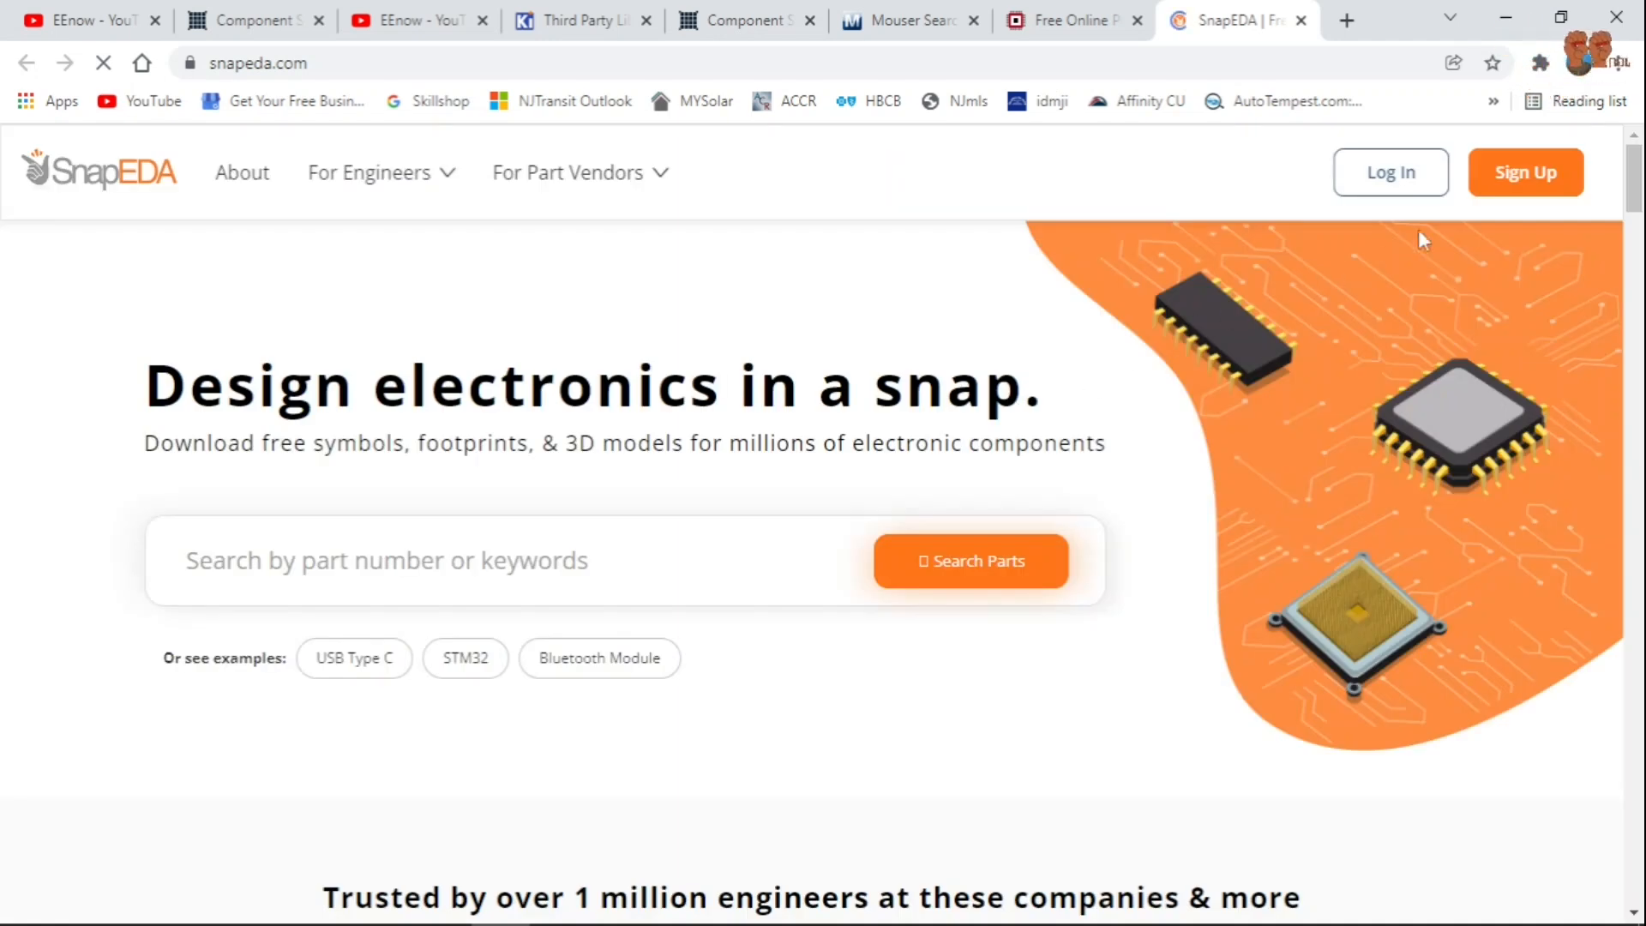
pyautogui.click(420, 557)
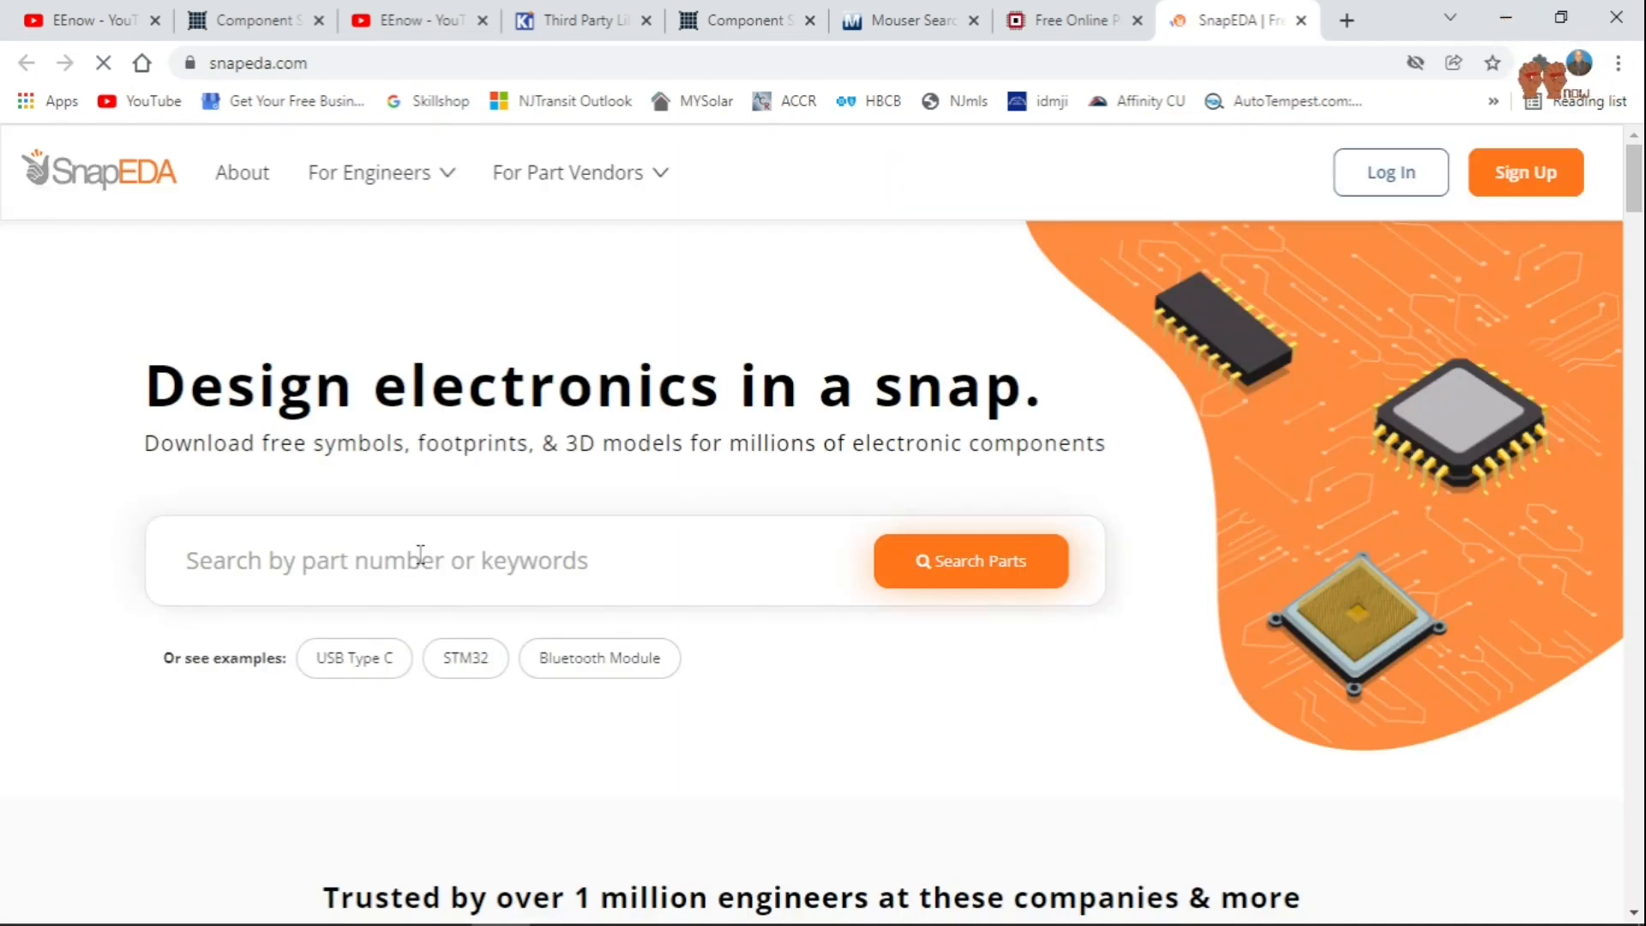
pyautogui.write('87832-1620')
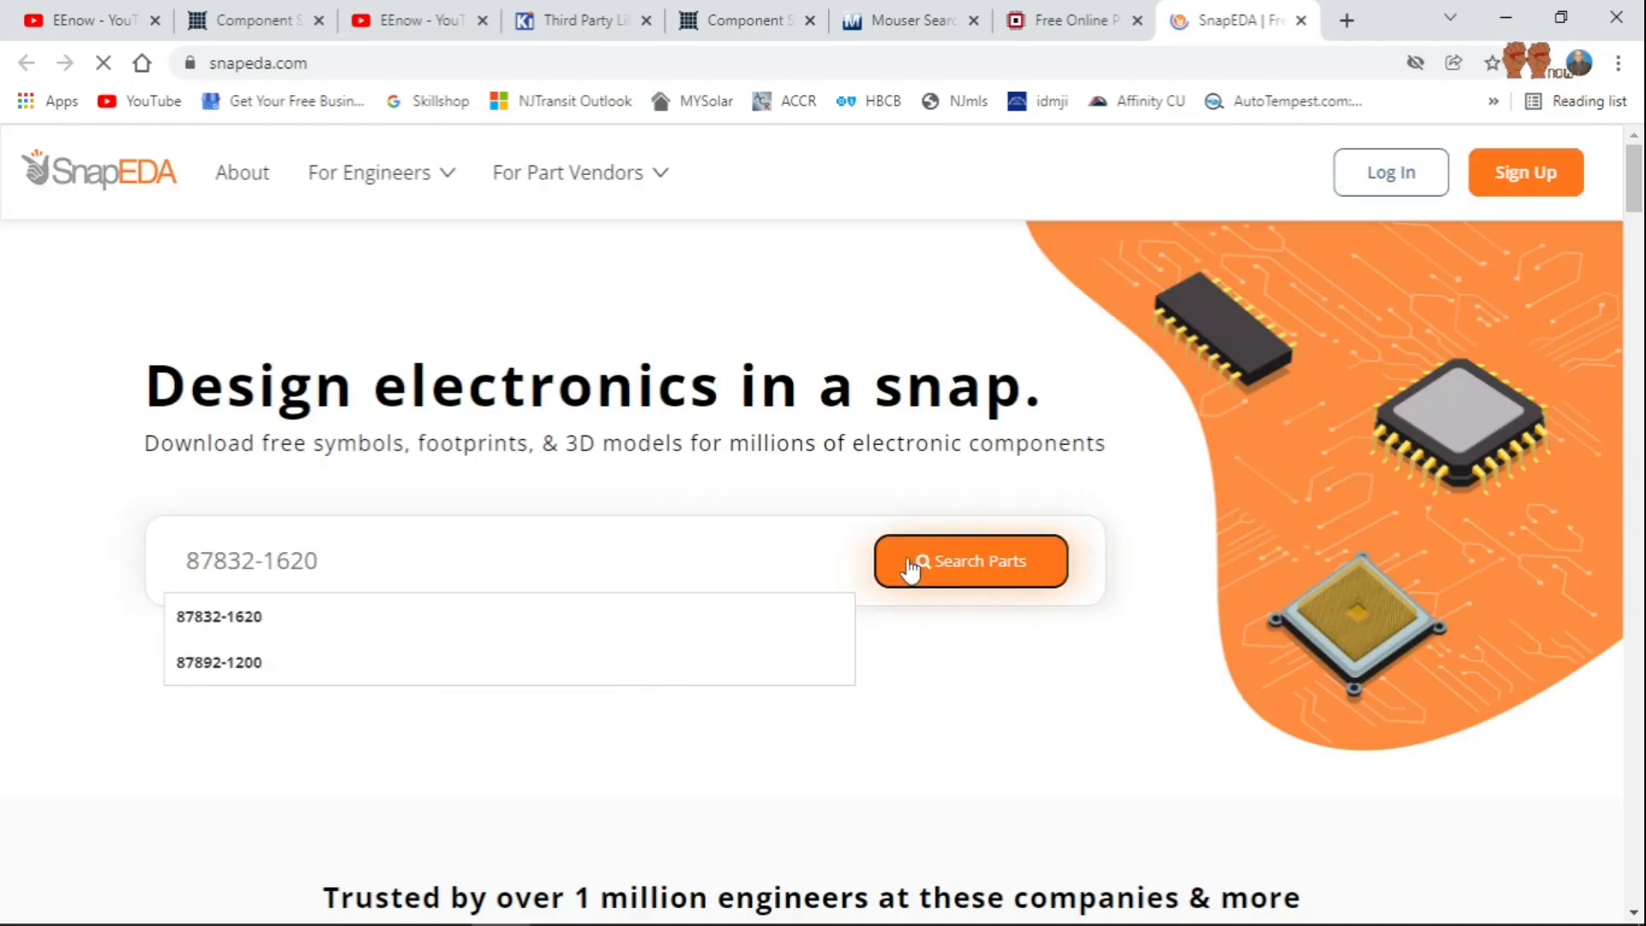
# Copy the Linear Technologies part number LT3579EUFD from the Kicad_Library_Links document and return to the browser.
pyautogui.click(577, 914)
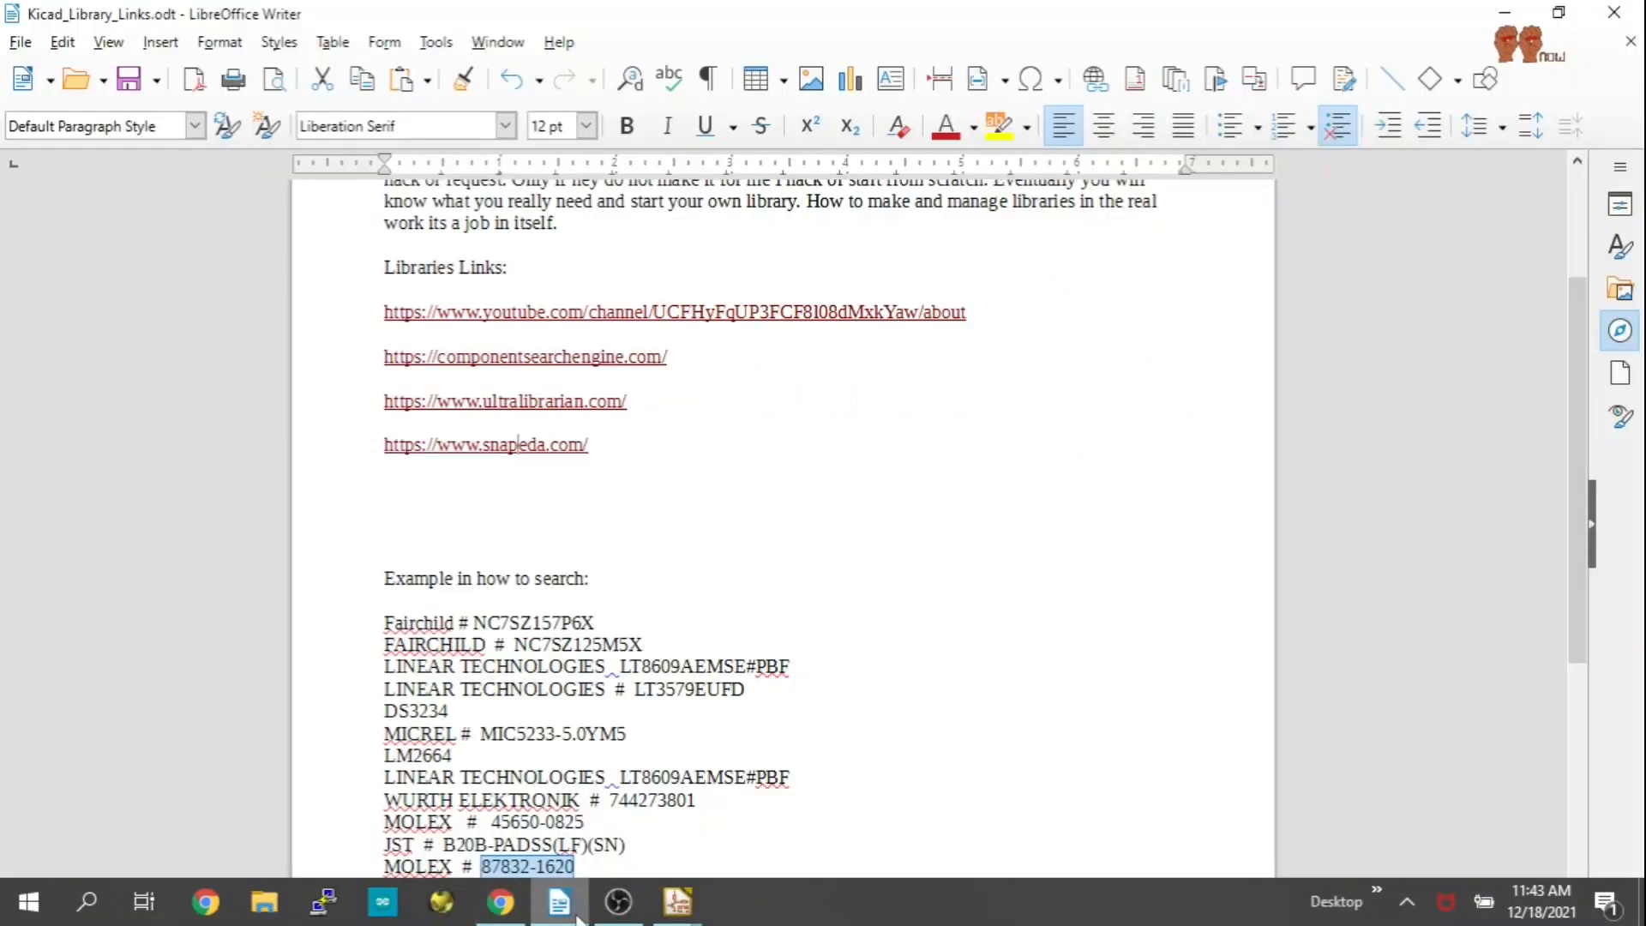
pyautogui.moveTo(744, 689); pyautogui.dragTo(402, 689)
pyautogui.hotkey('alt', 'Tab')
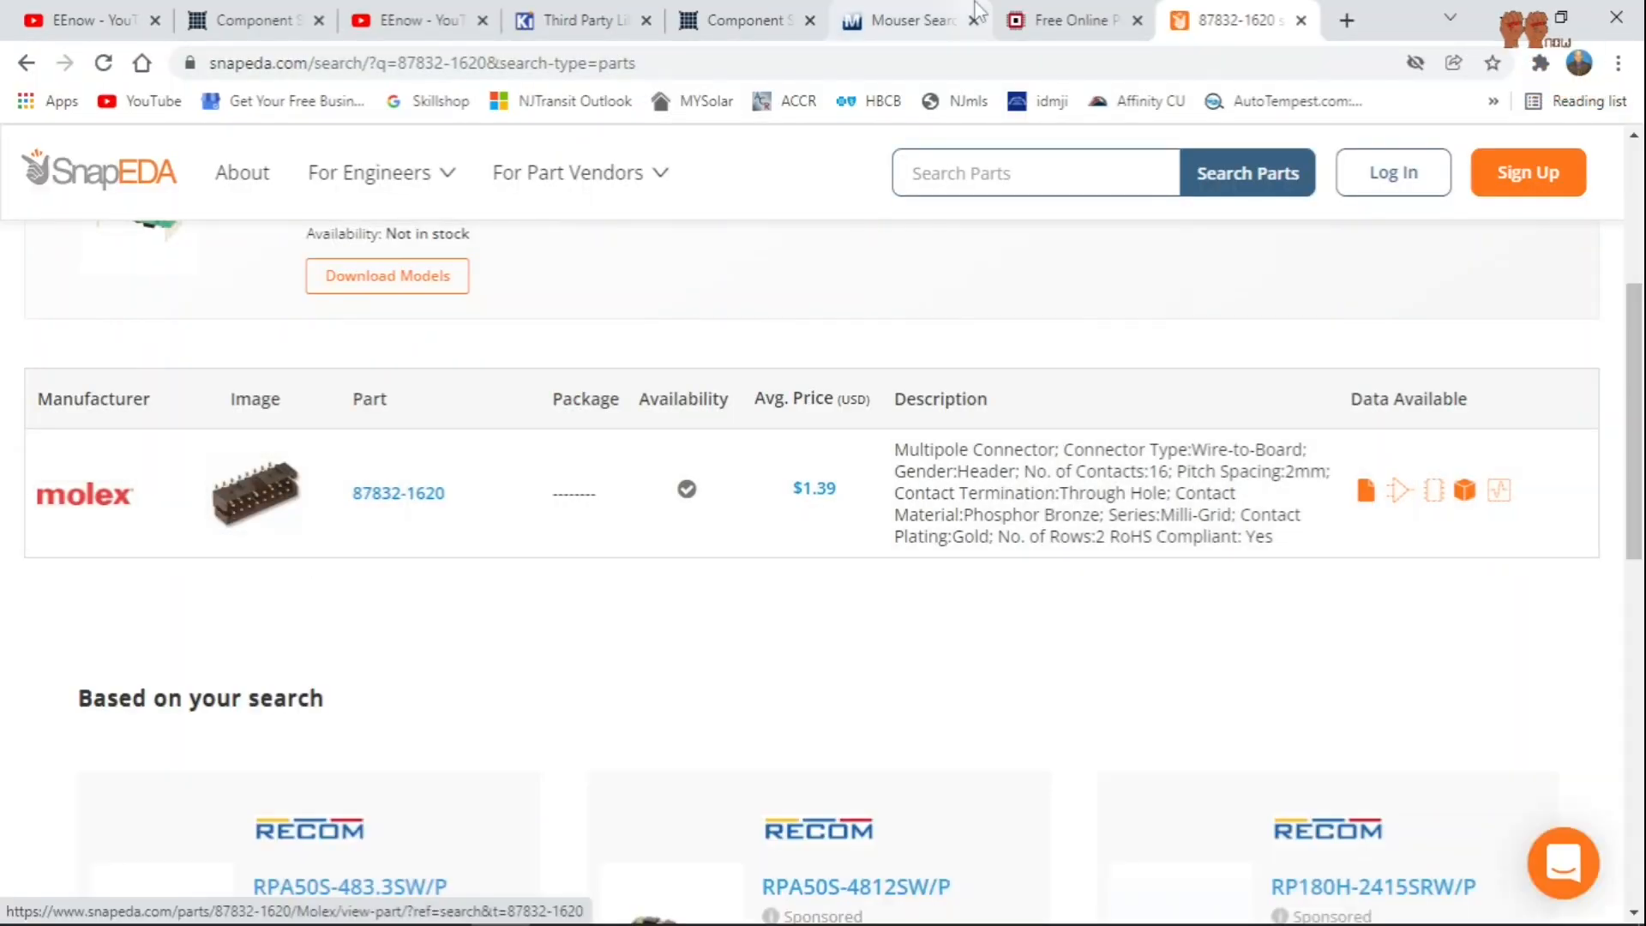
# Search Ultra Librarian for LT3579EUFD-1#TRPBF to open its part details page.
pyautogui.click(1092, 30)
pyautogui.scroll(5, 450, 253)
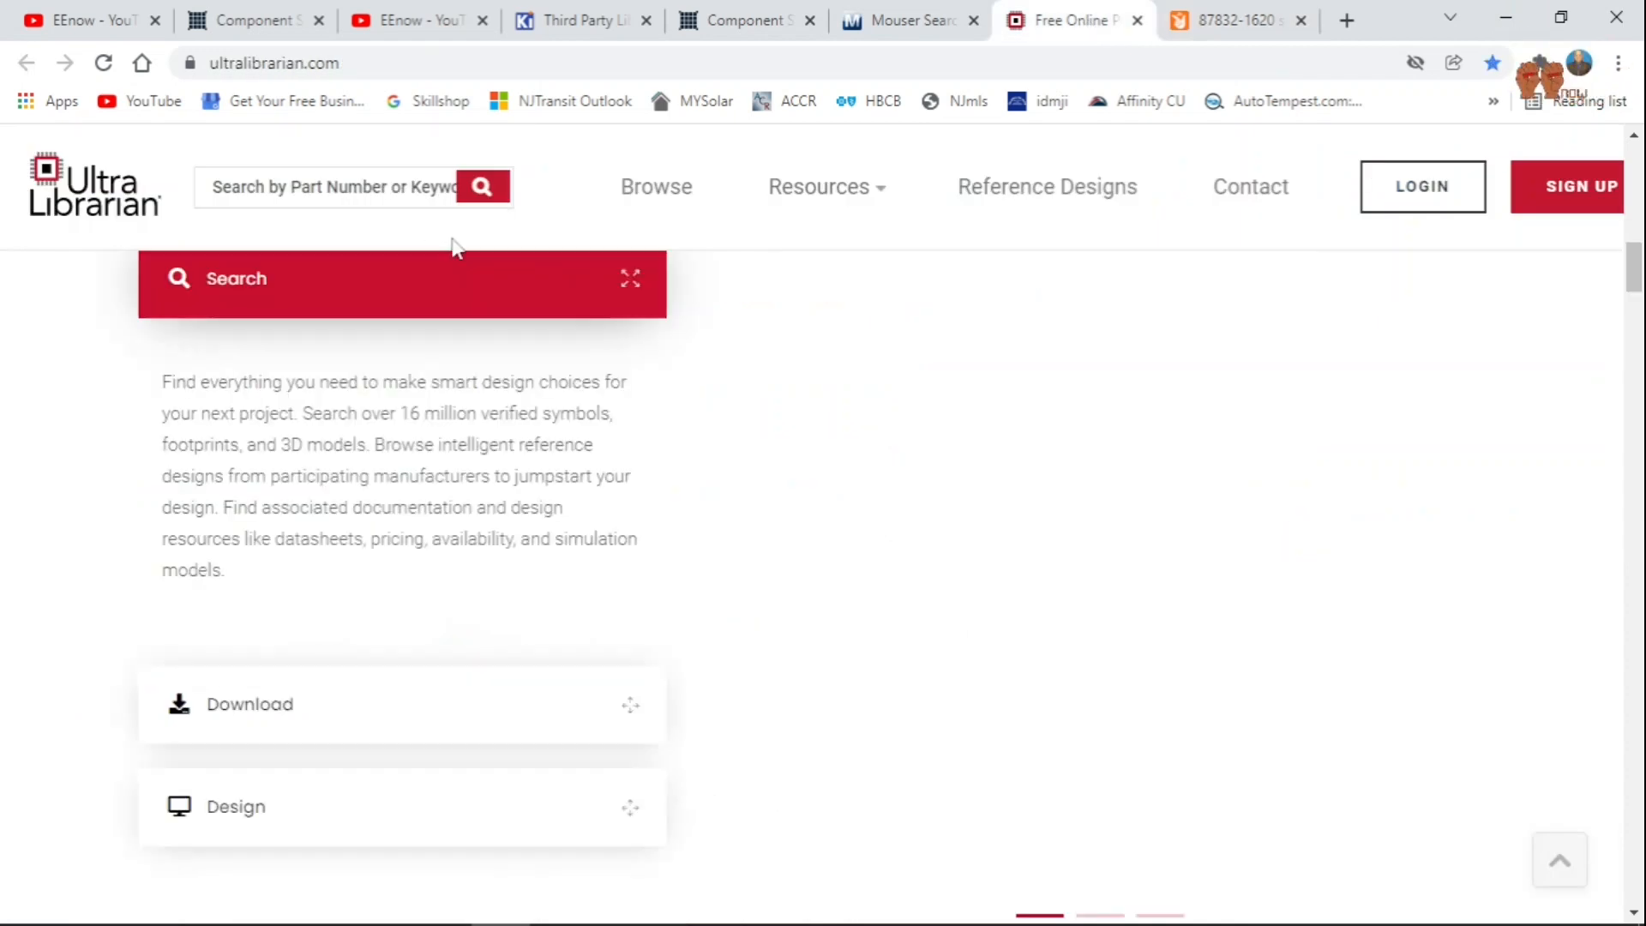
pyautogui.scroll(5, 442, 281)
pyautogui.scroll(-7, 1091, 294)
pyautogui.scroll(7, 1036, 331)
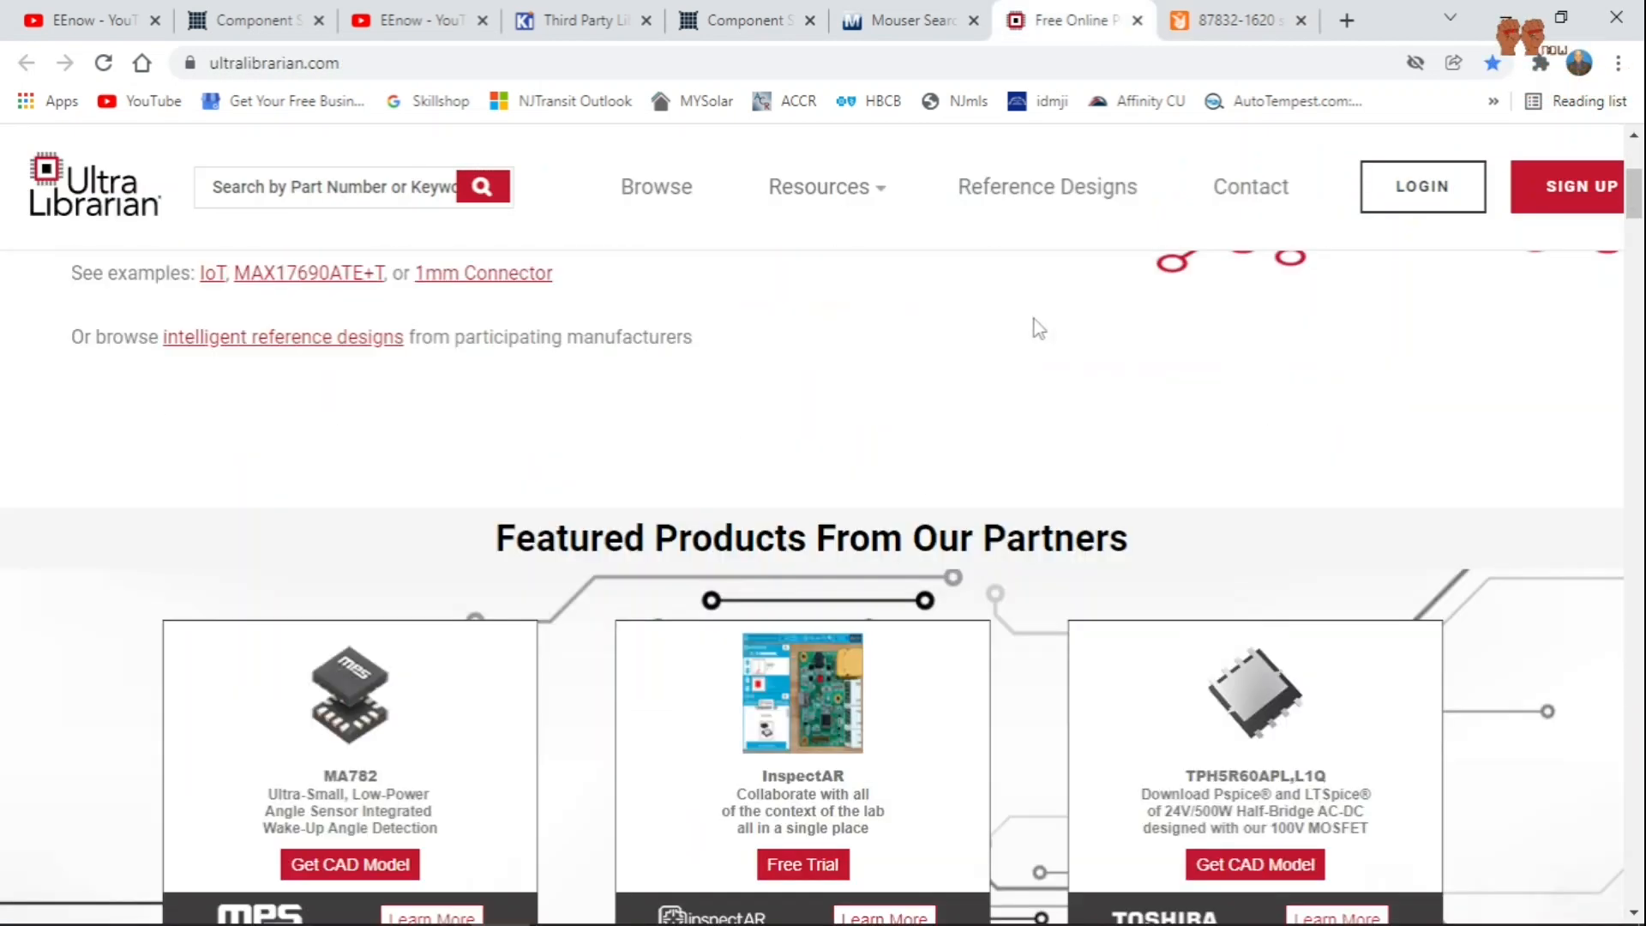
pyautogui.click(421, 582)
pyautogui.write('LT3579EUFD-1#TRPBF')
pyautogui.press('Return')
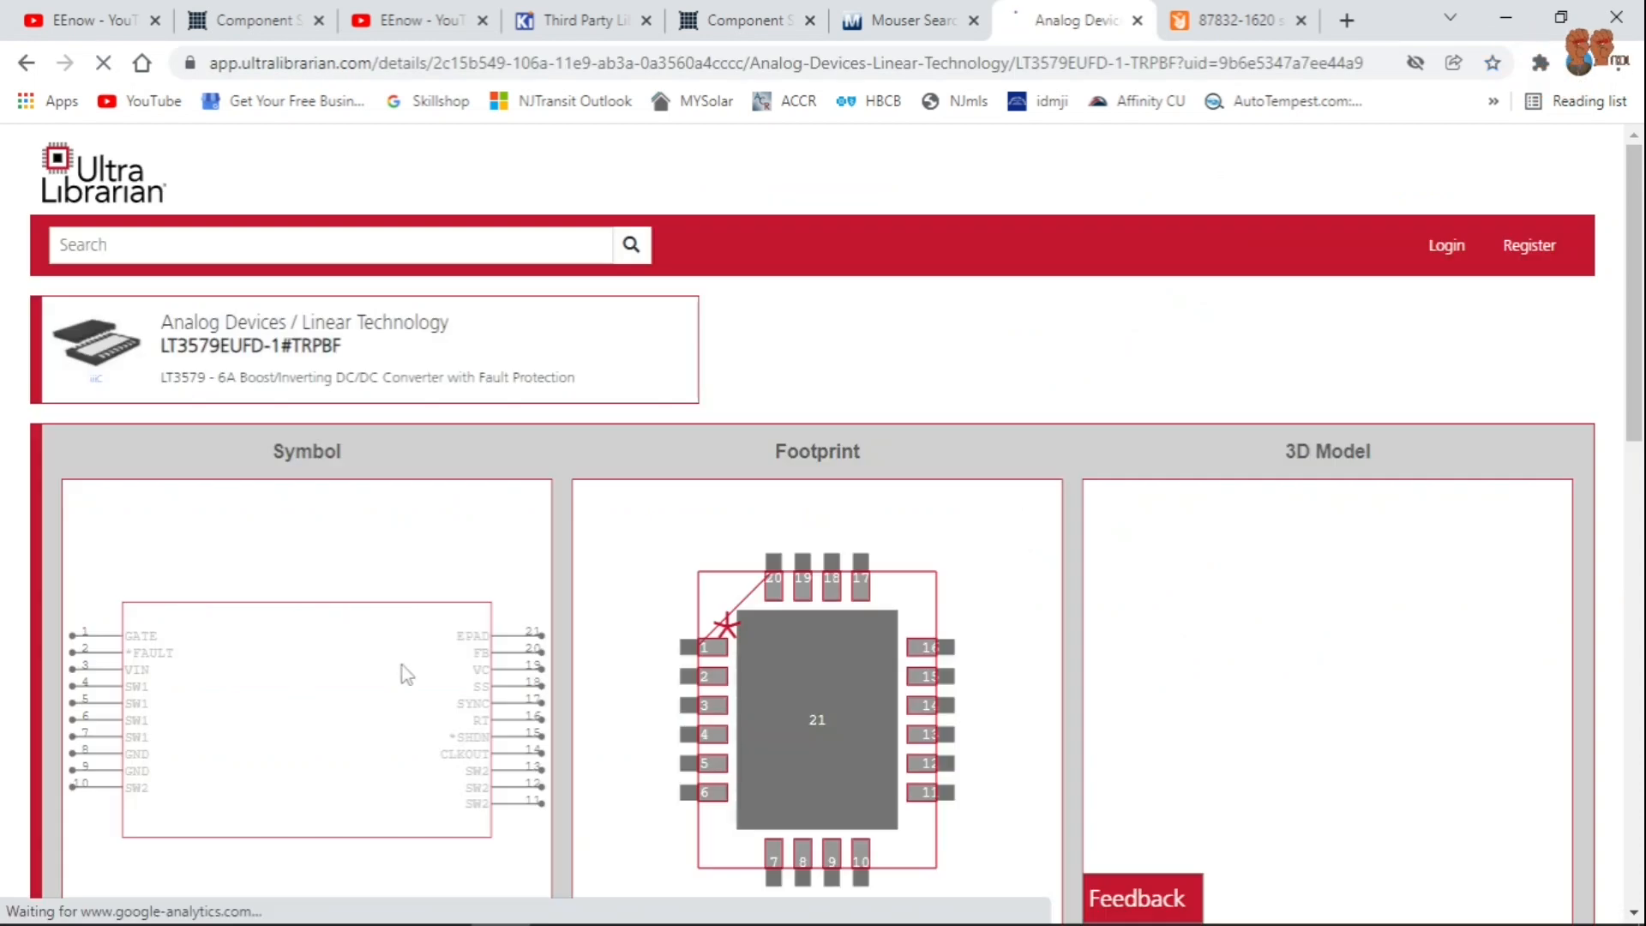
# Examine the LT3579EUFD-1#TRPBF symbol, footprint, 3D model, download option and additional information.
pyautogui.scroll(-5, 1323, 605)
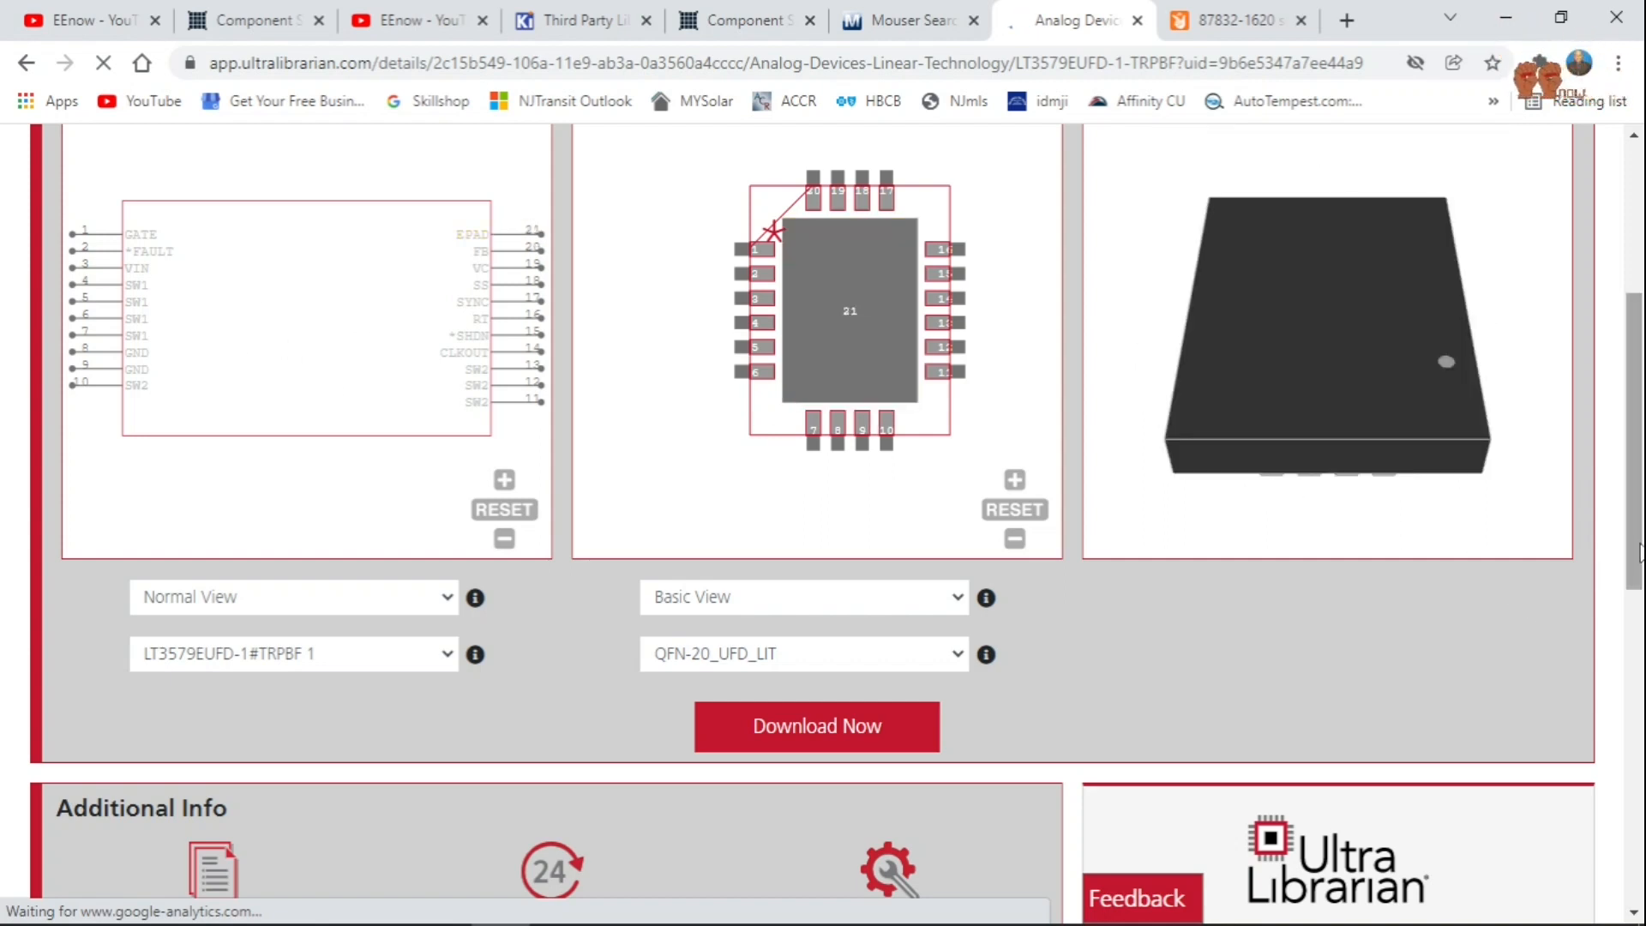
pyautogui.scroll(2, 1463, 536)
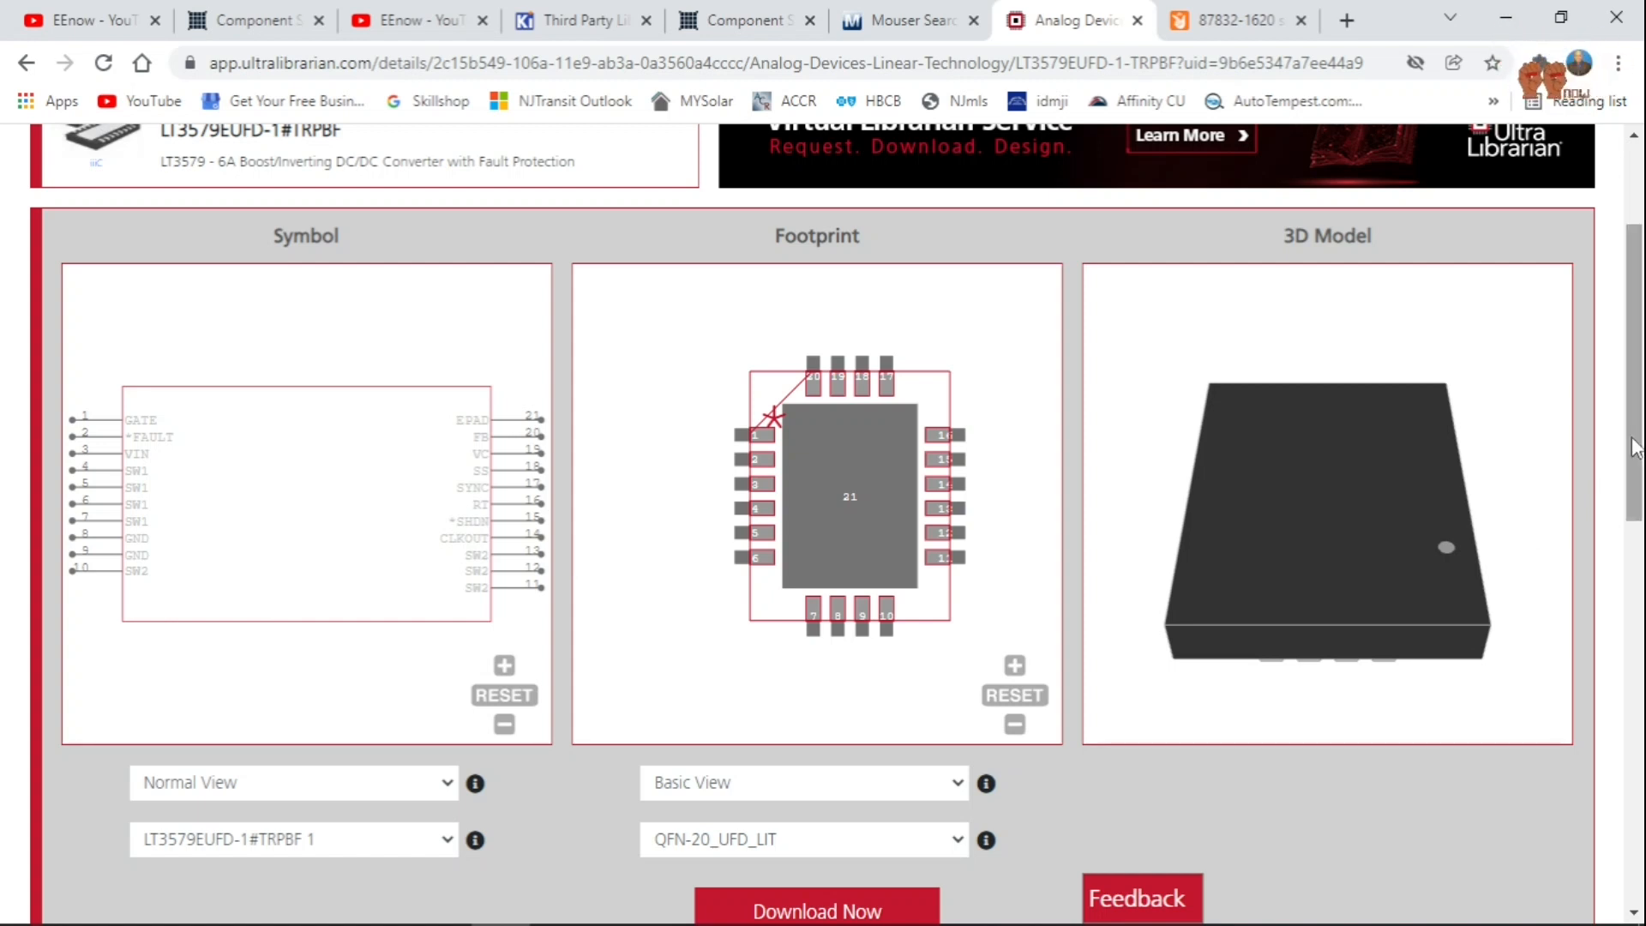
pyautogui.scroll(-5, 1621, 459)
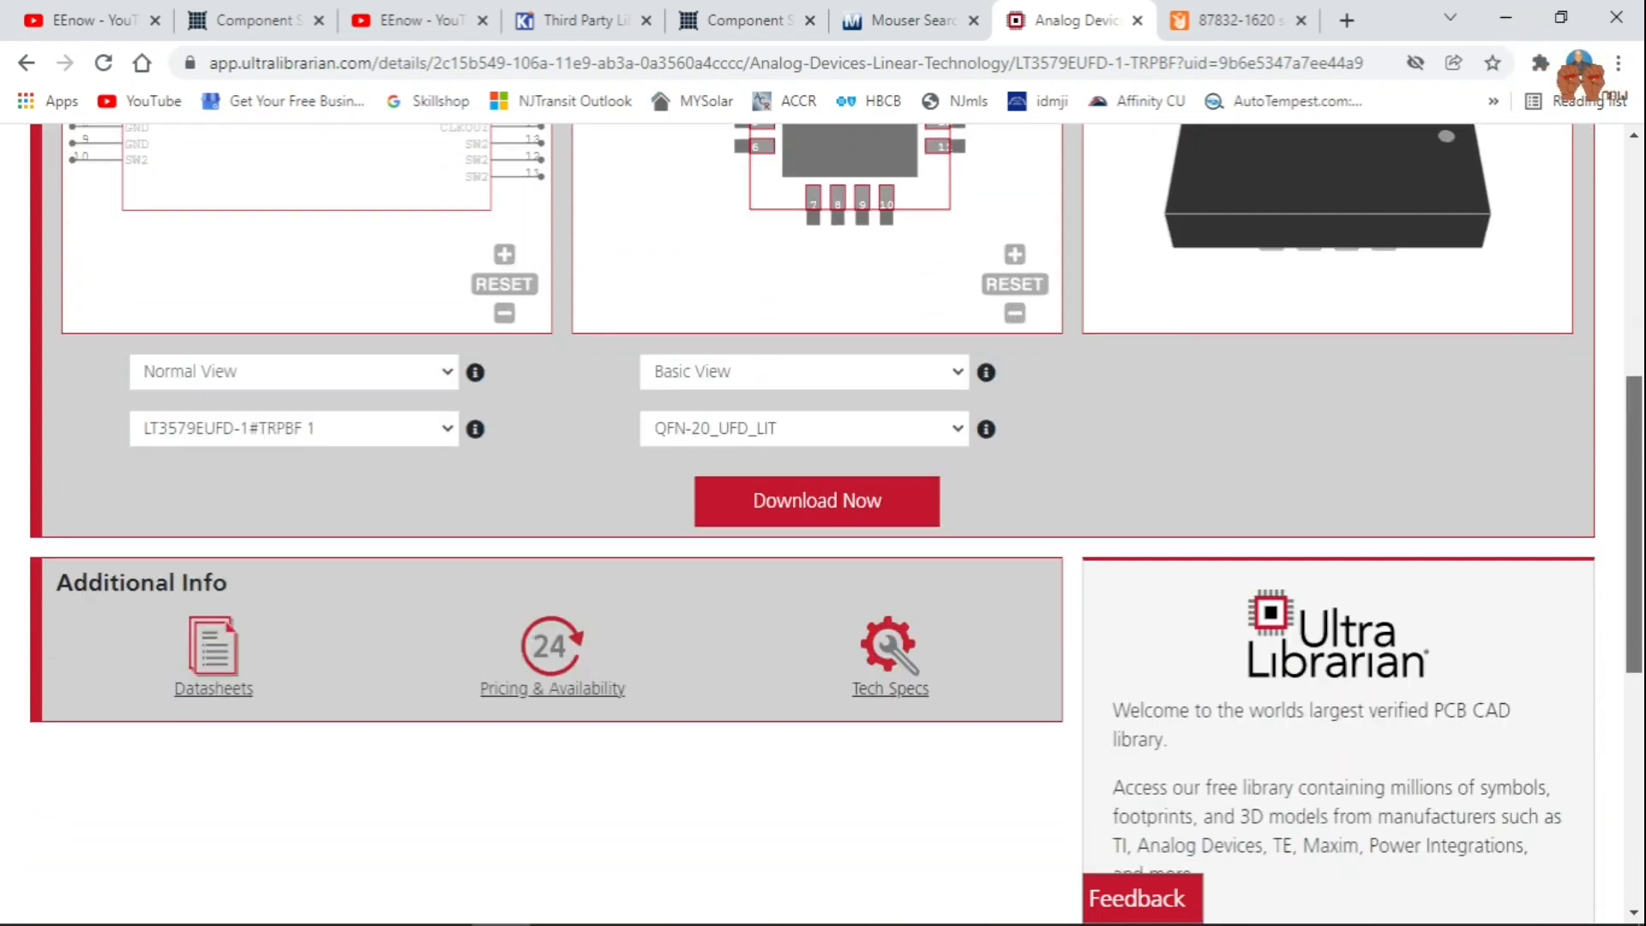
pyautogui.scroll(6, 1620, 459)
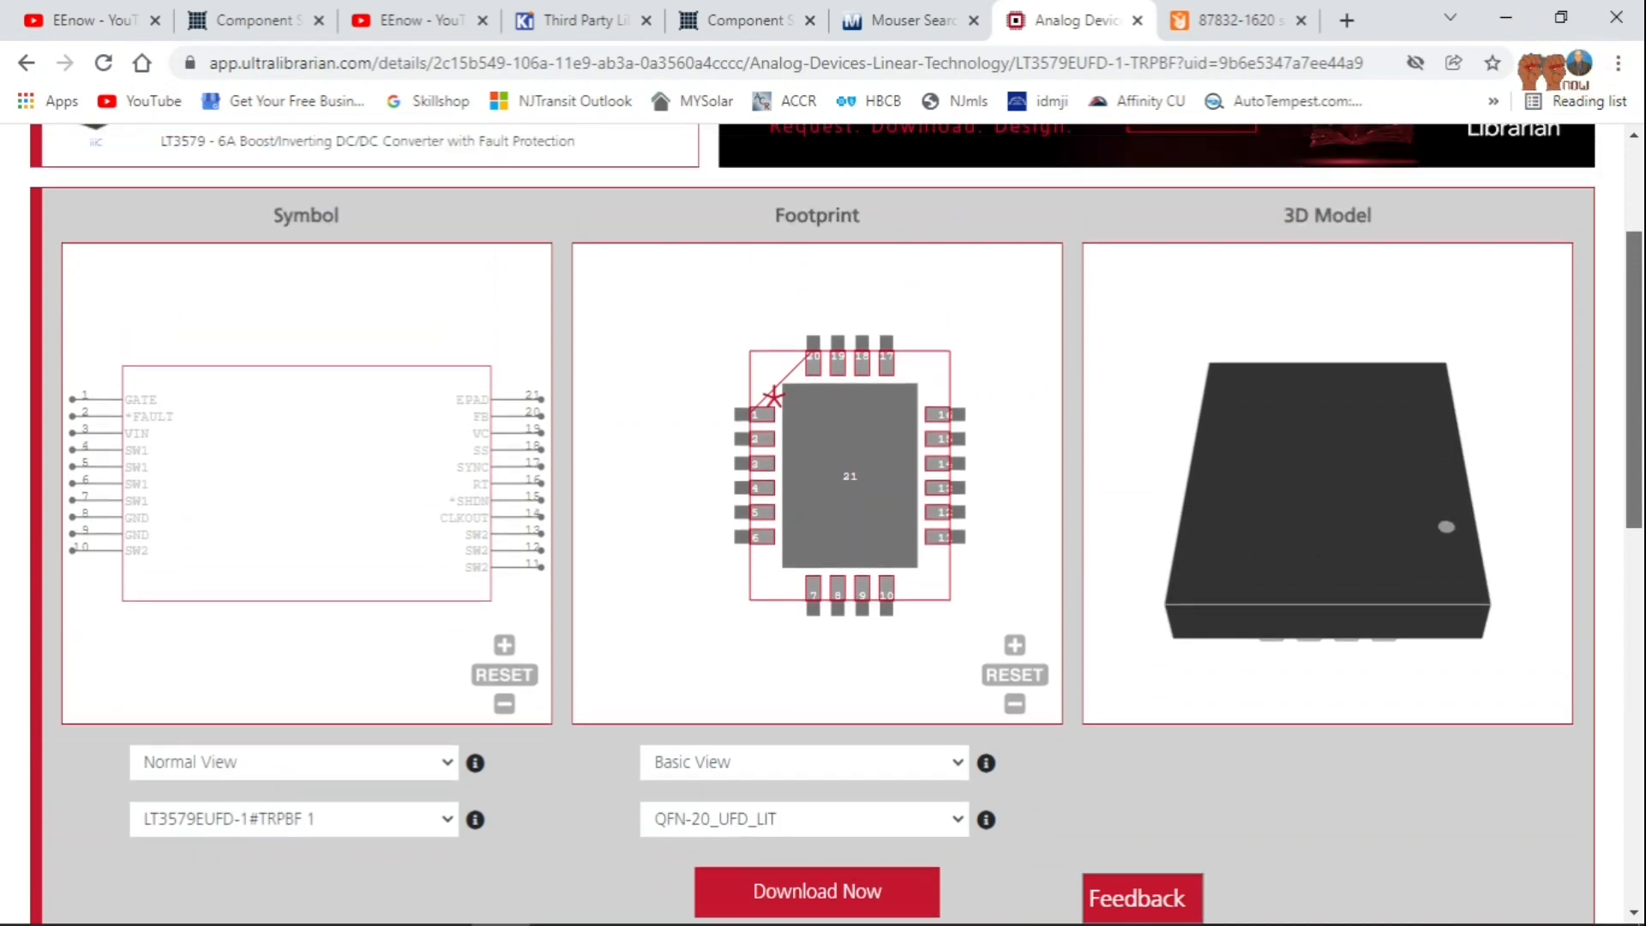
pyautogui.scroll(-5, 836, 524)
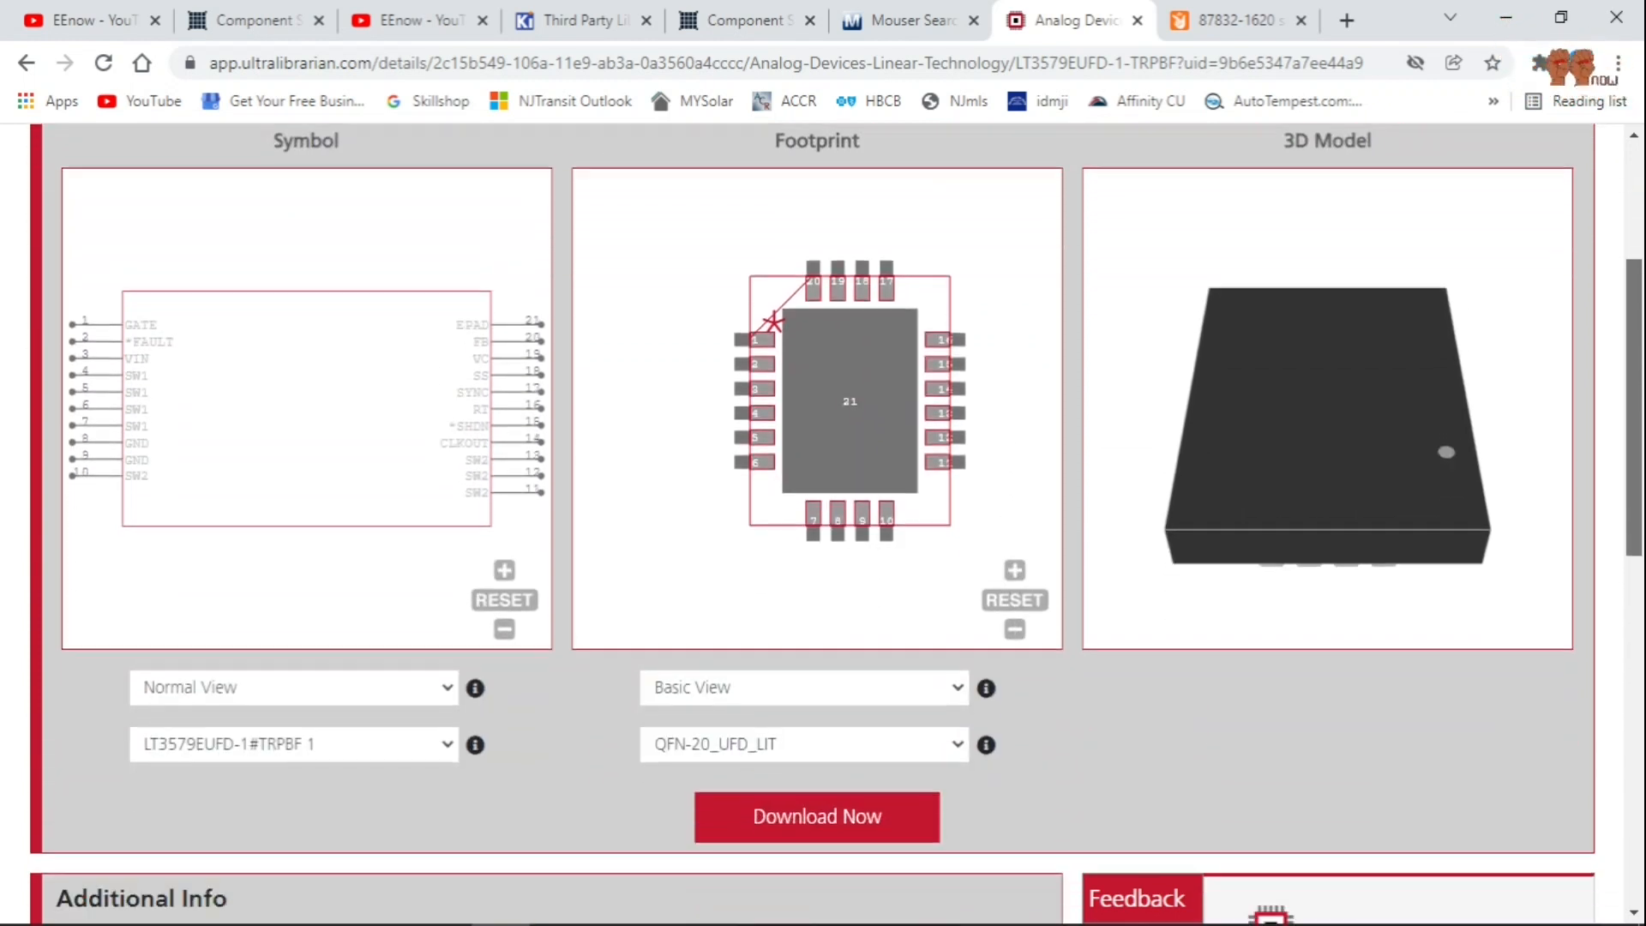
pyautogui.scroll(-1, 823, 514)
pyautogui.scroll(-2, 823, 515)
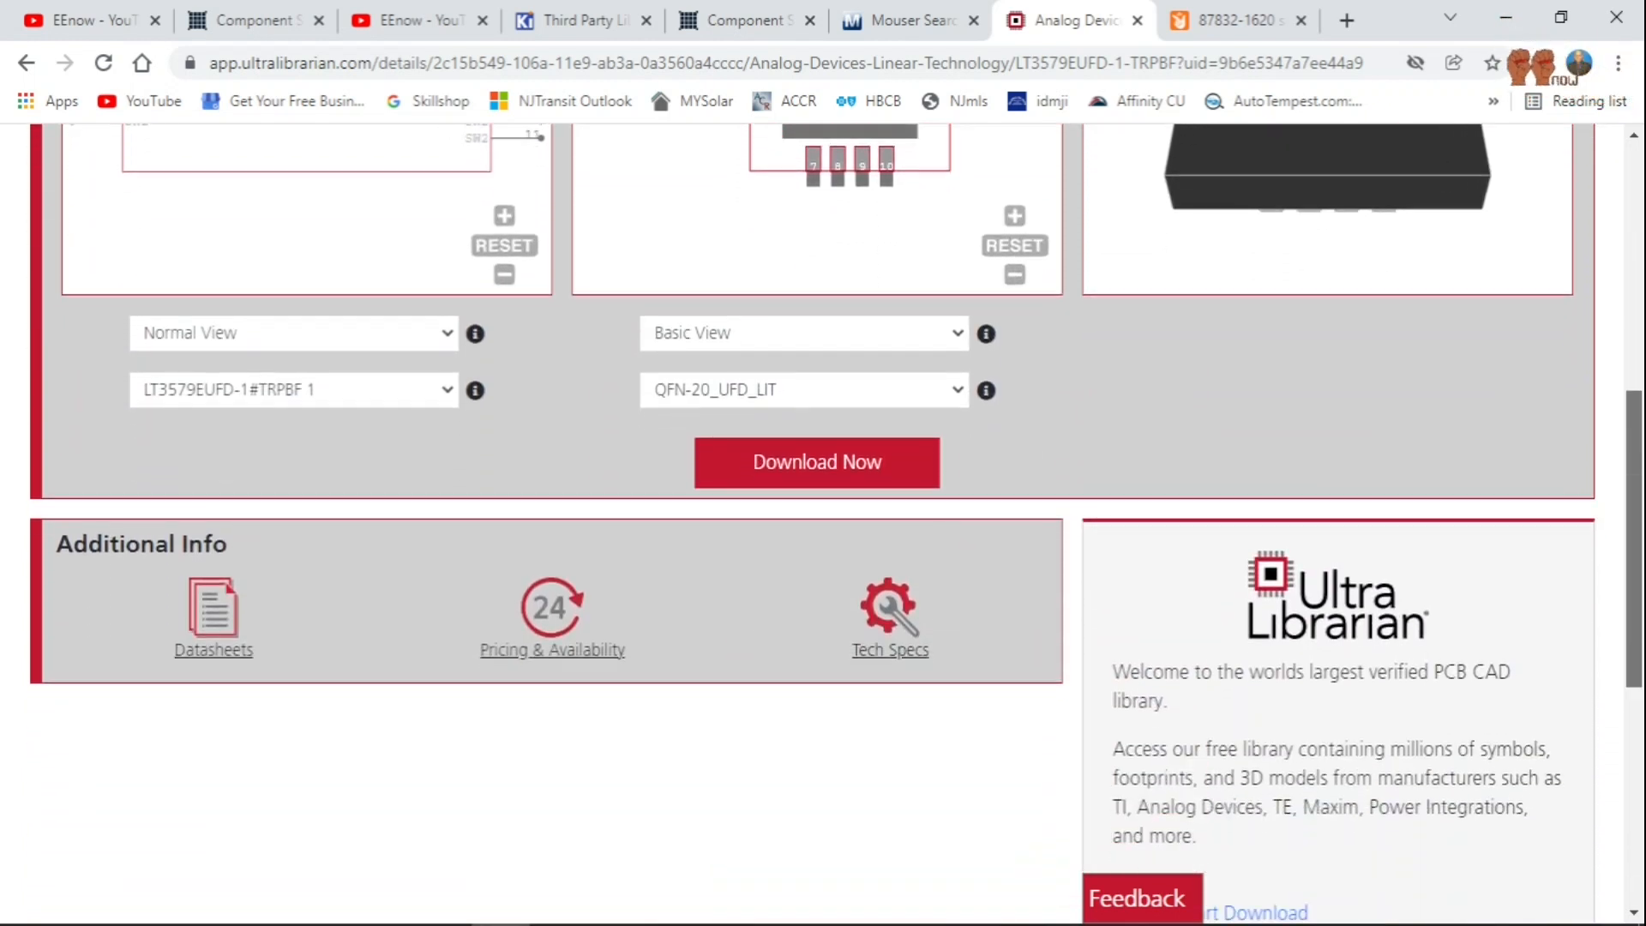
pyautogui.scroll(-2, 1508, 280)
pyautogui.scroll(5, 1509, 279)
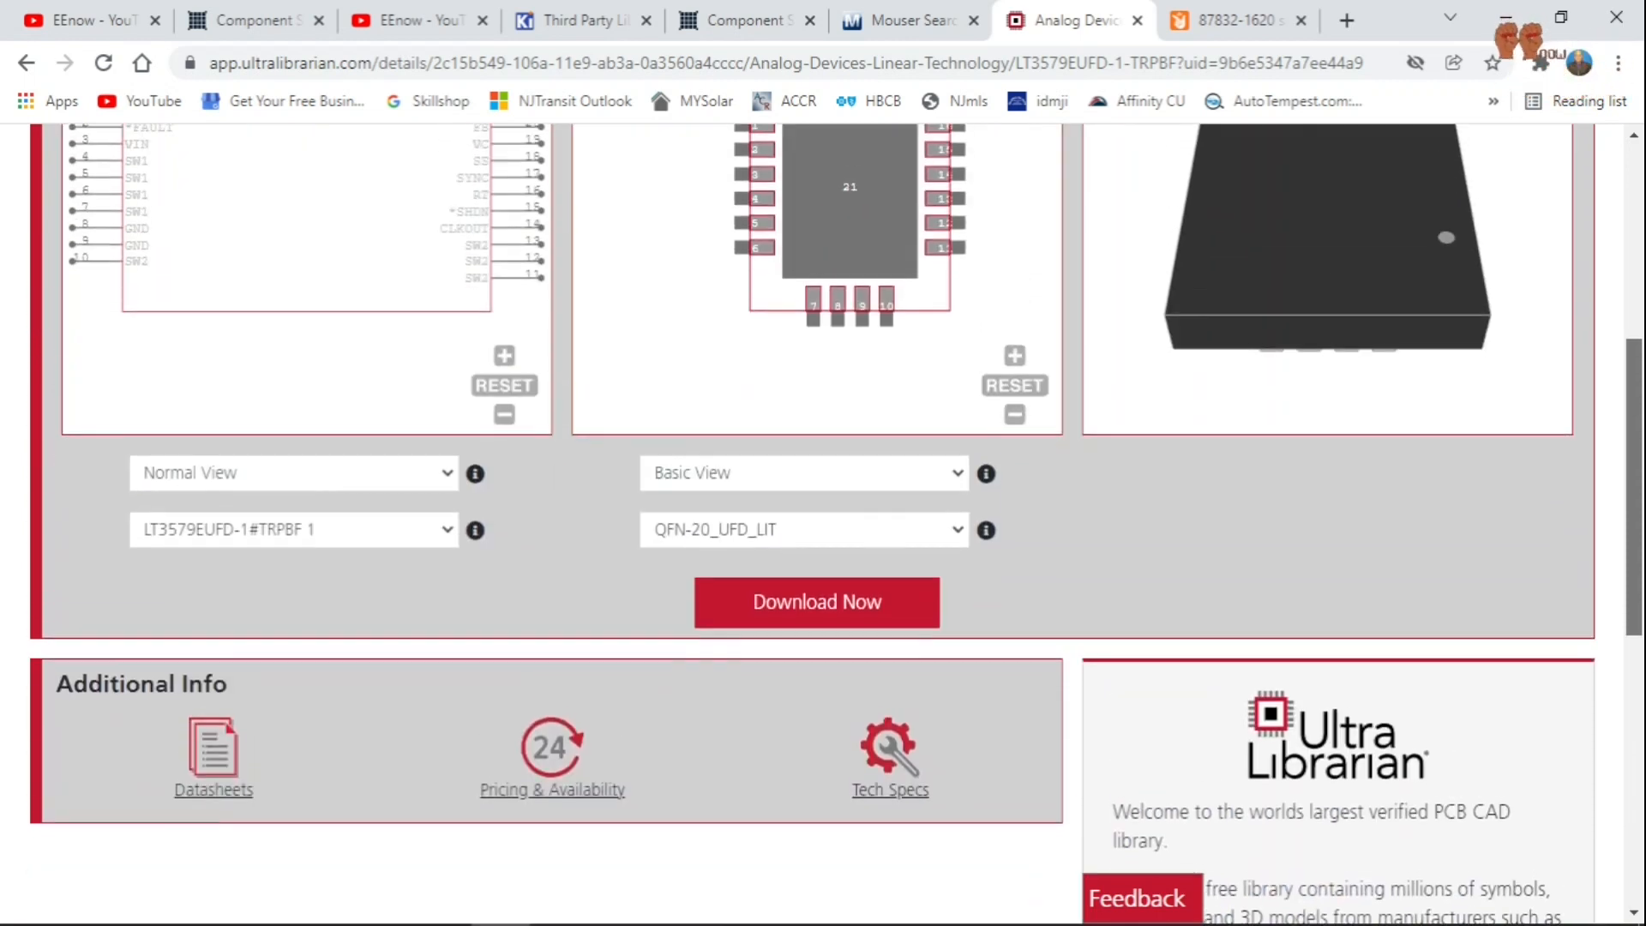
# Compare the SnapEDA search result for 87832-1620 with the Ultra Librarian part page, ending on SnapEDA.
pyautogui.click(1238, 28)
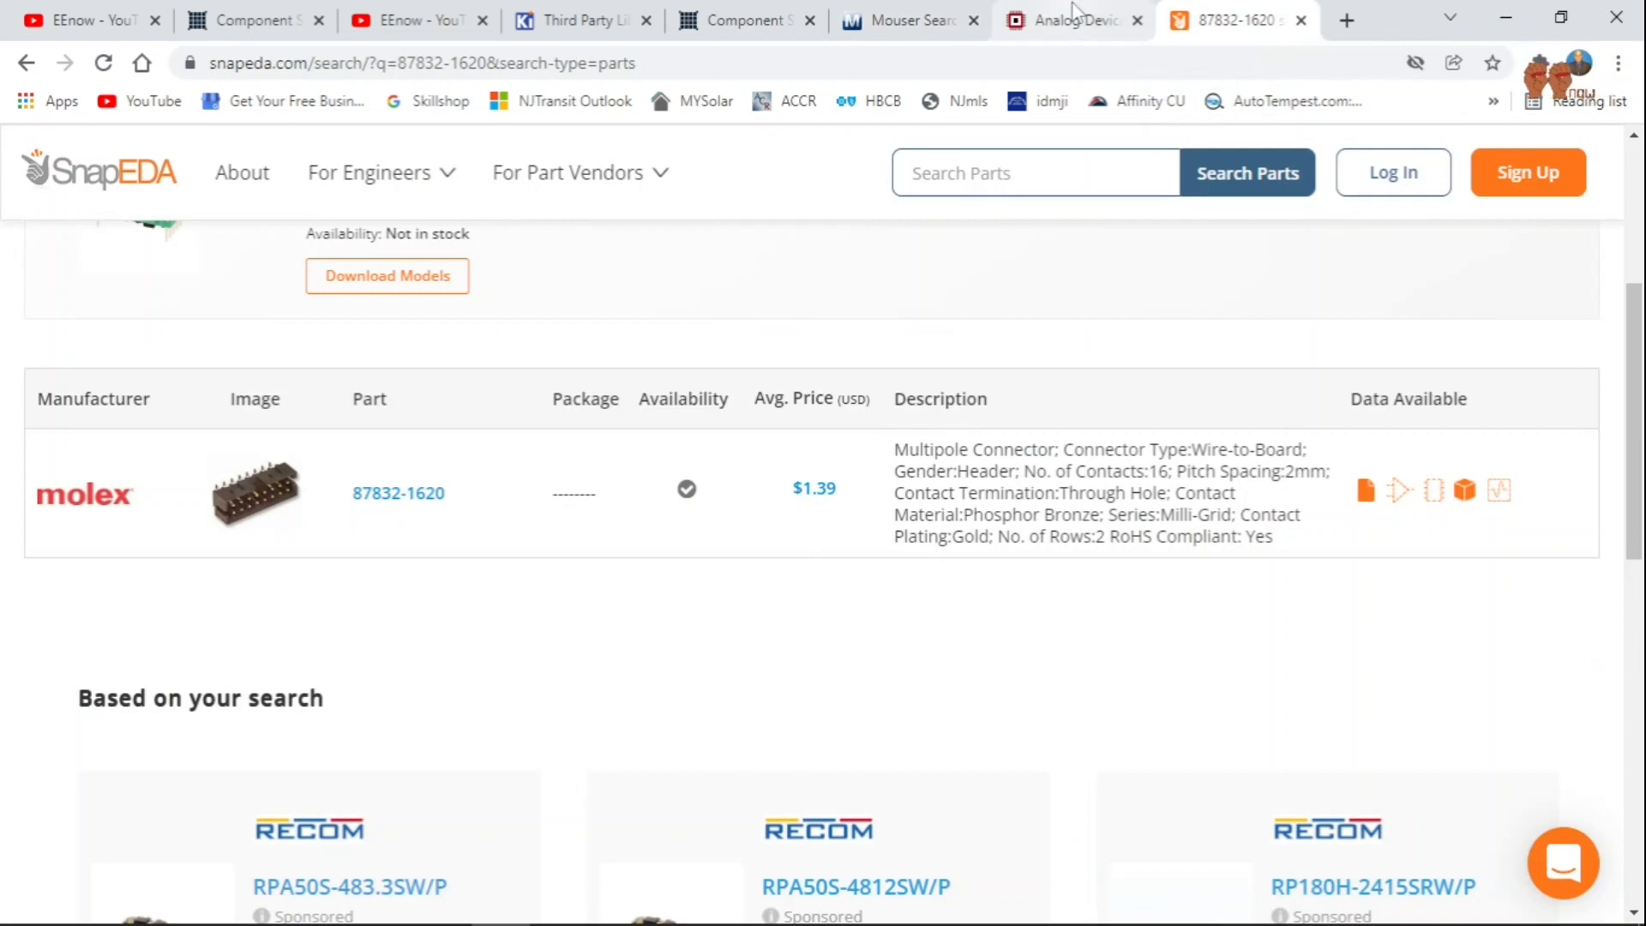
pyautogui.click(1072, 18)
pyautogui.click(1239, 20)
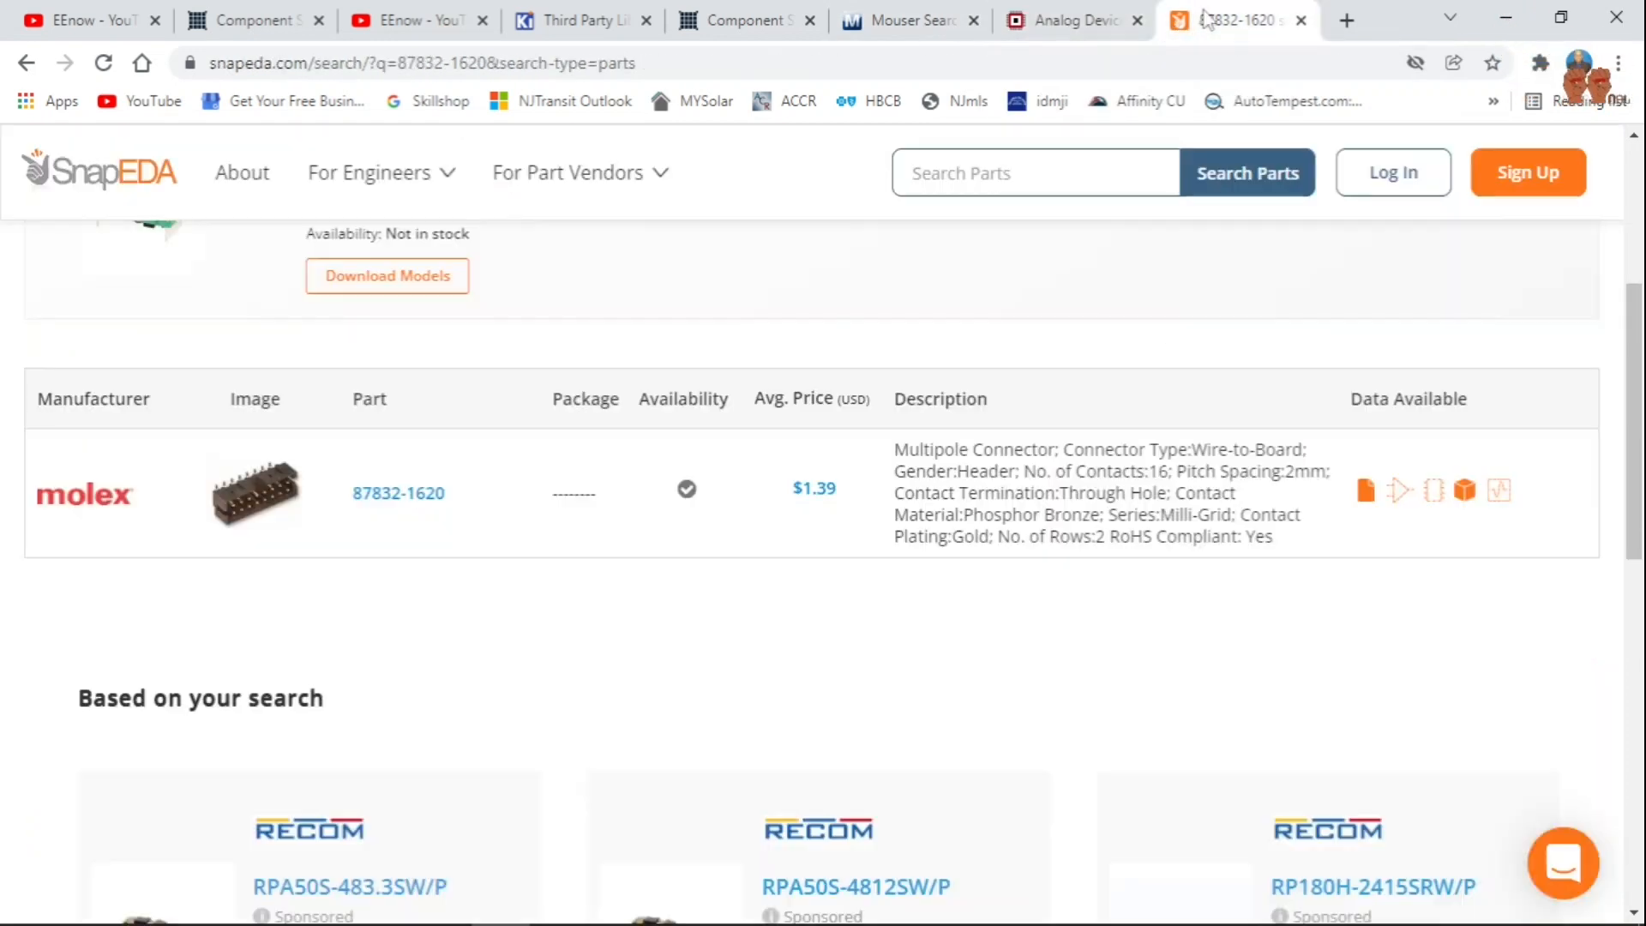
# Return to the Mouser Component Search Engine results for 87832-1620 and open the Molex part's details page.
pyautogui.click(1060, 26)
pyautogui.click(910, 21)
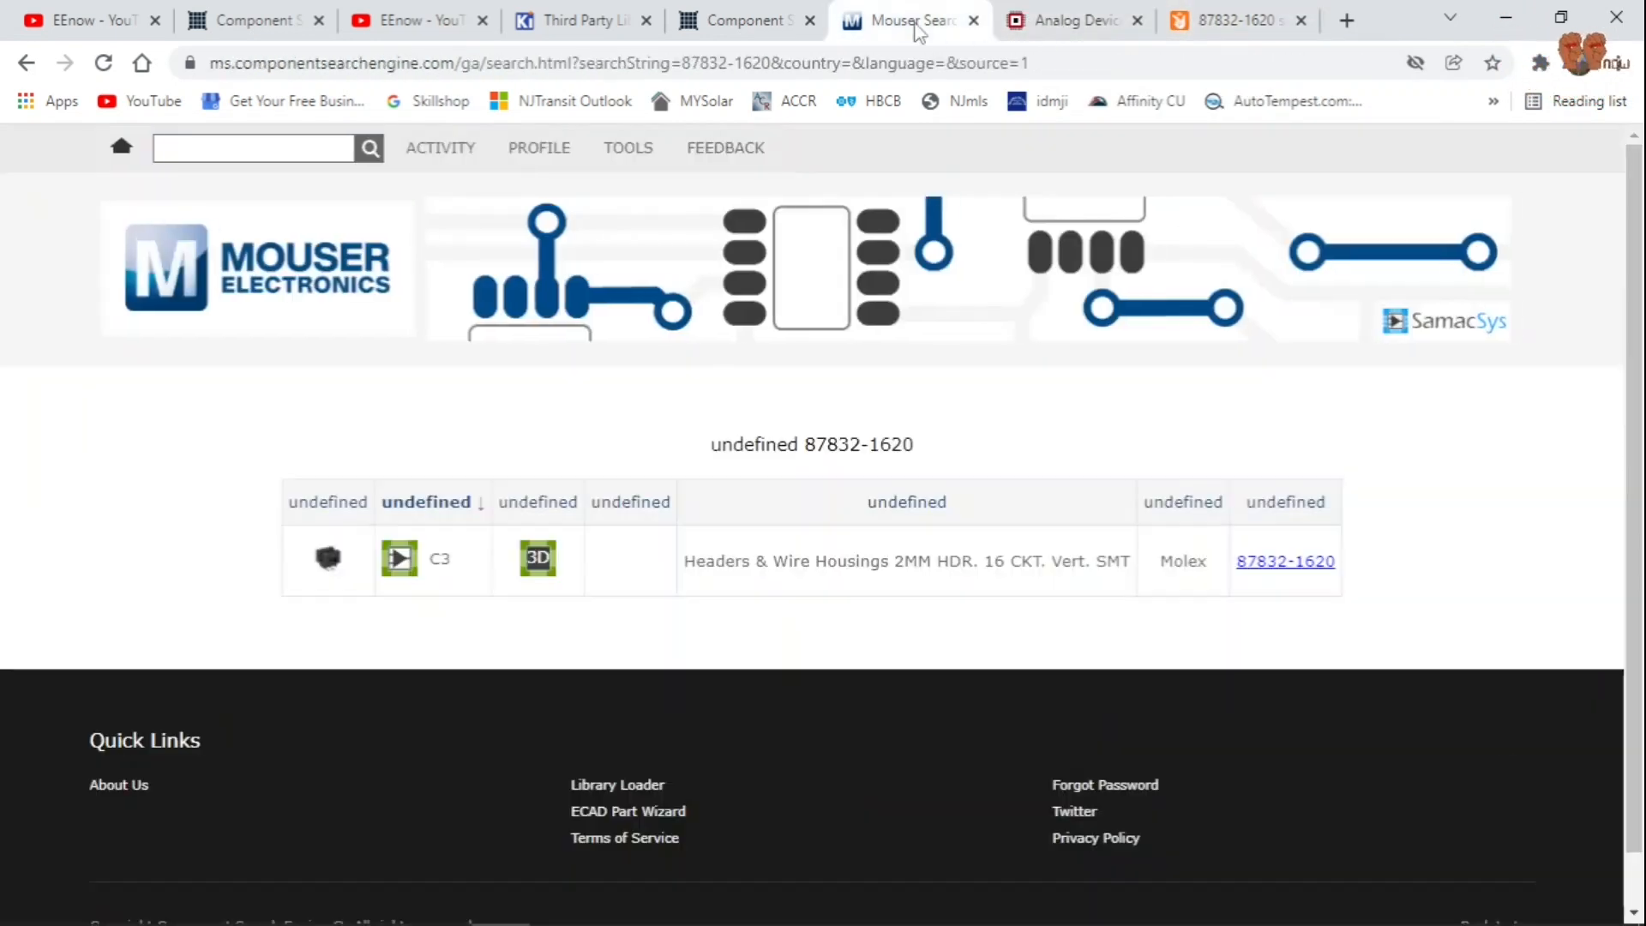
pyautogui.click(1085, 19)
pyautogui.click(919, 33)
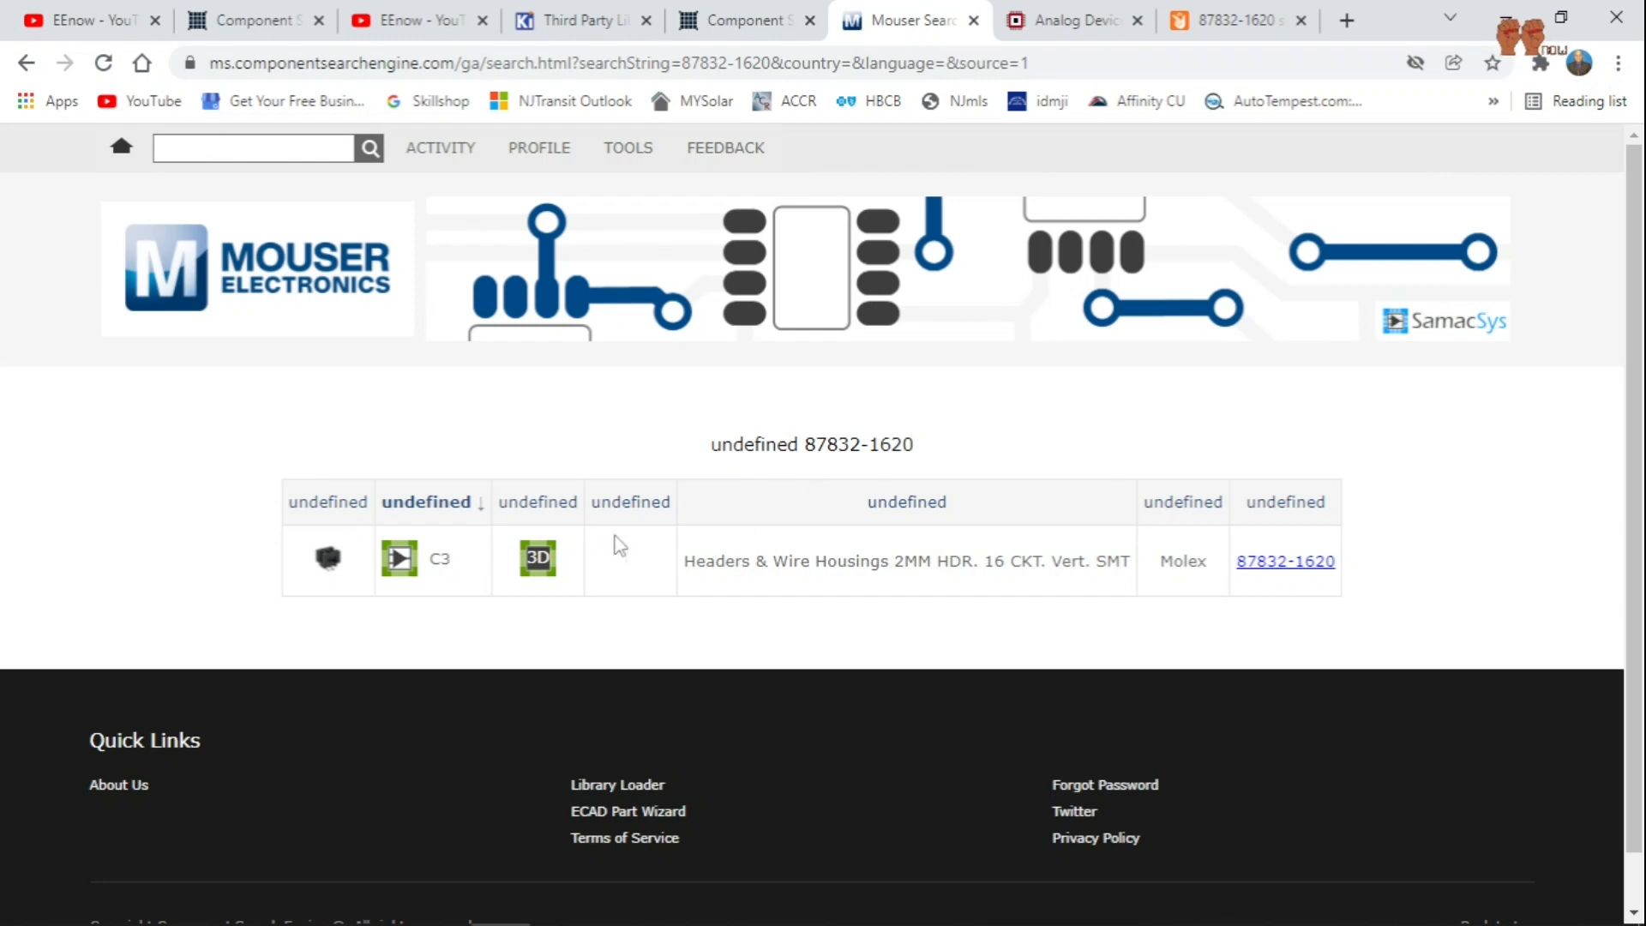
pyautogui.moveTo(332, 576)
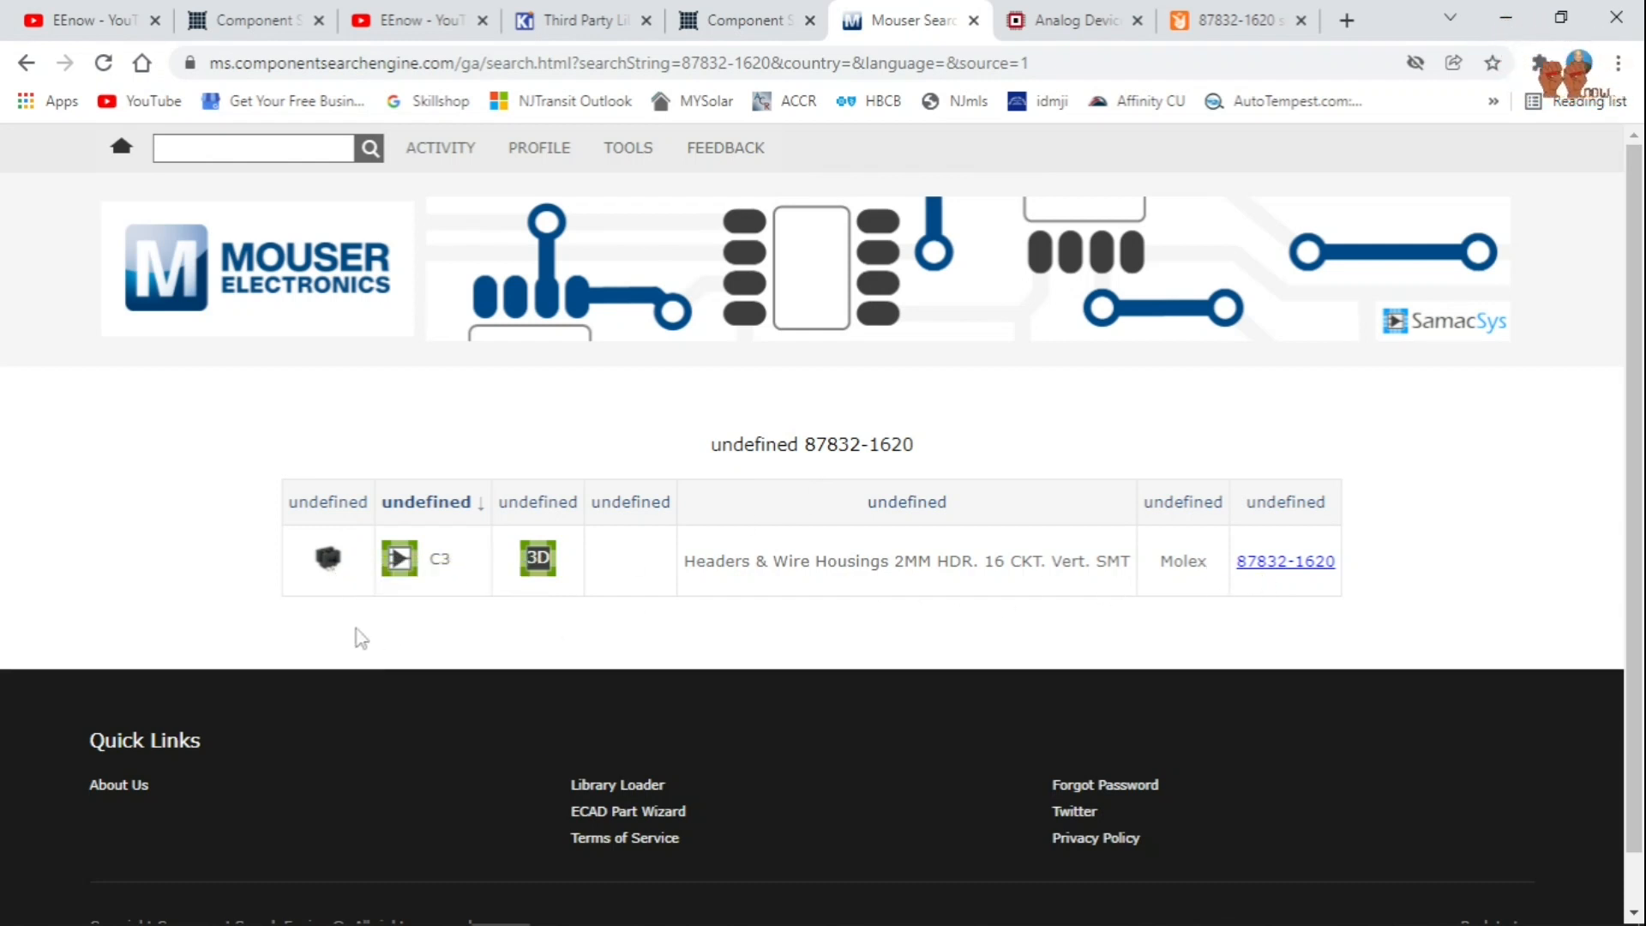
pyautogui.click(404, 562)
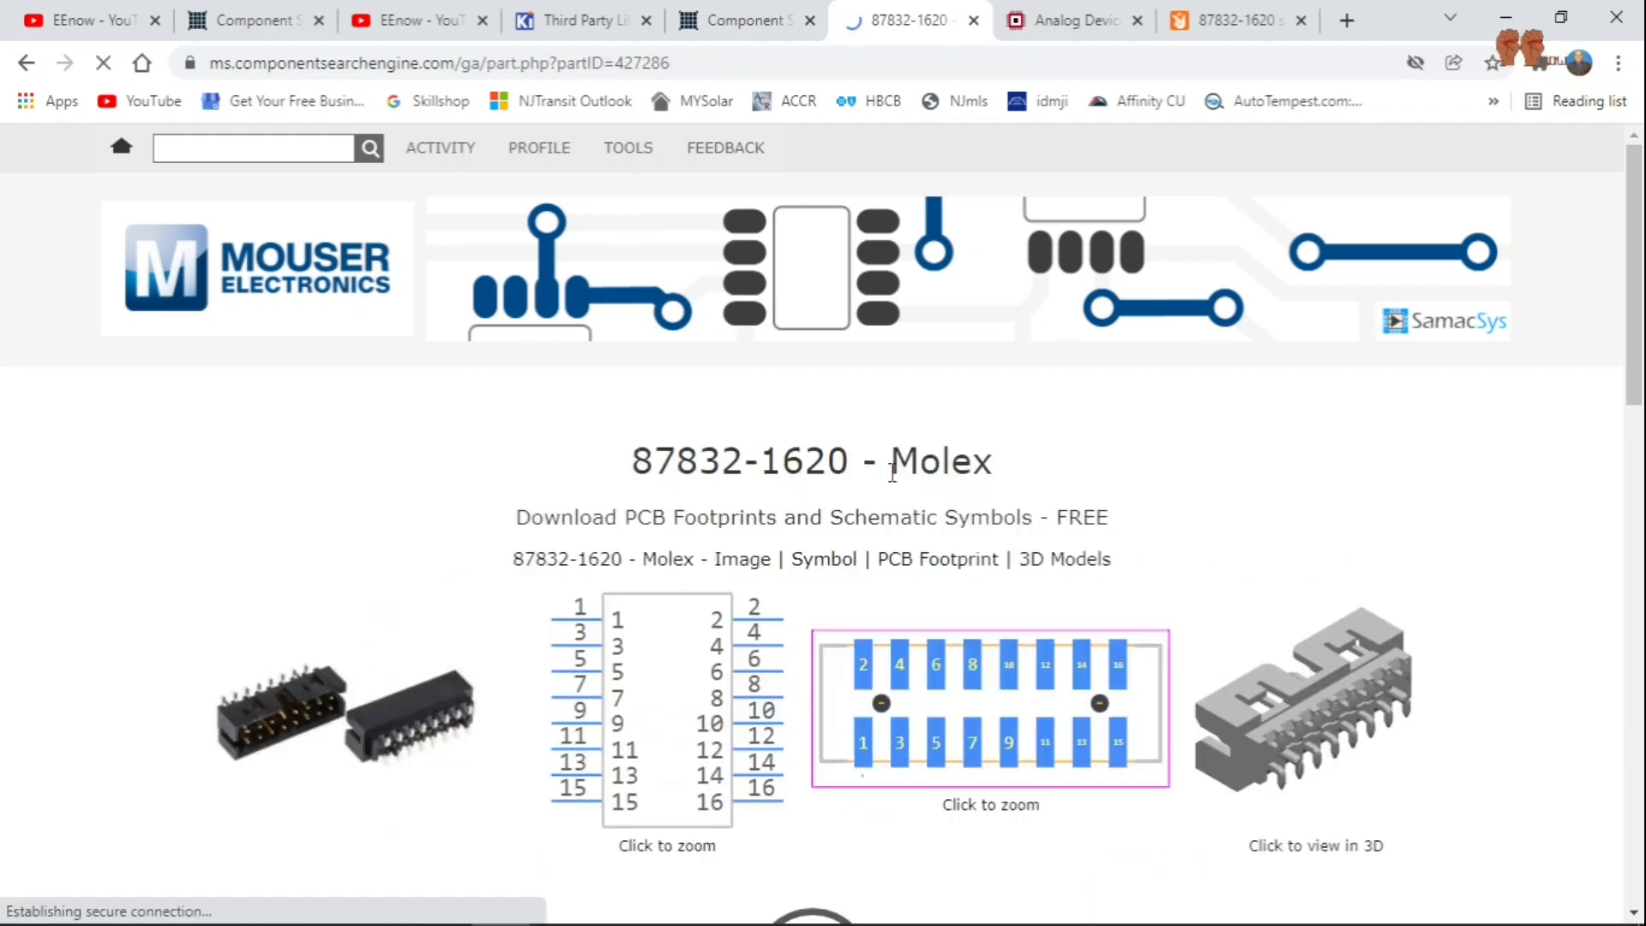
# Review the 87832-1620 symbol, footprint and 3D model, and download LIB_87832-1620.zip into the ECAD_FILES folder in Downloads.
pyautogui.scroll(-10, 892, 472)
pyautogui.scroll(5, 881, 528)
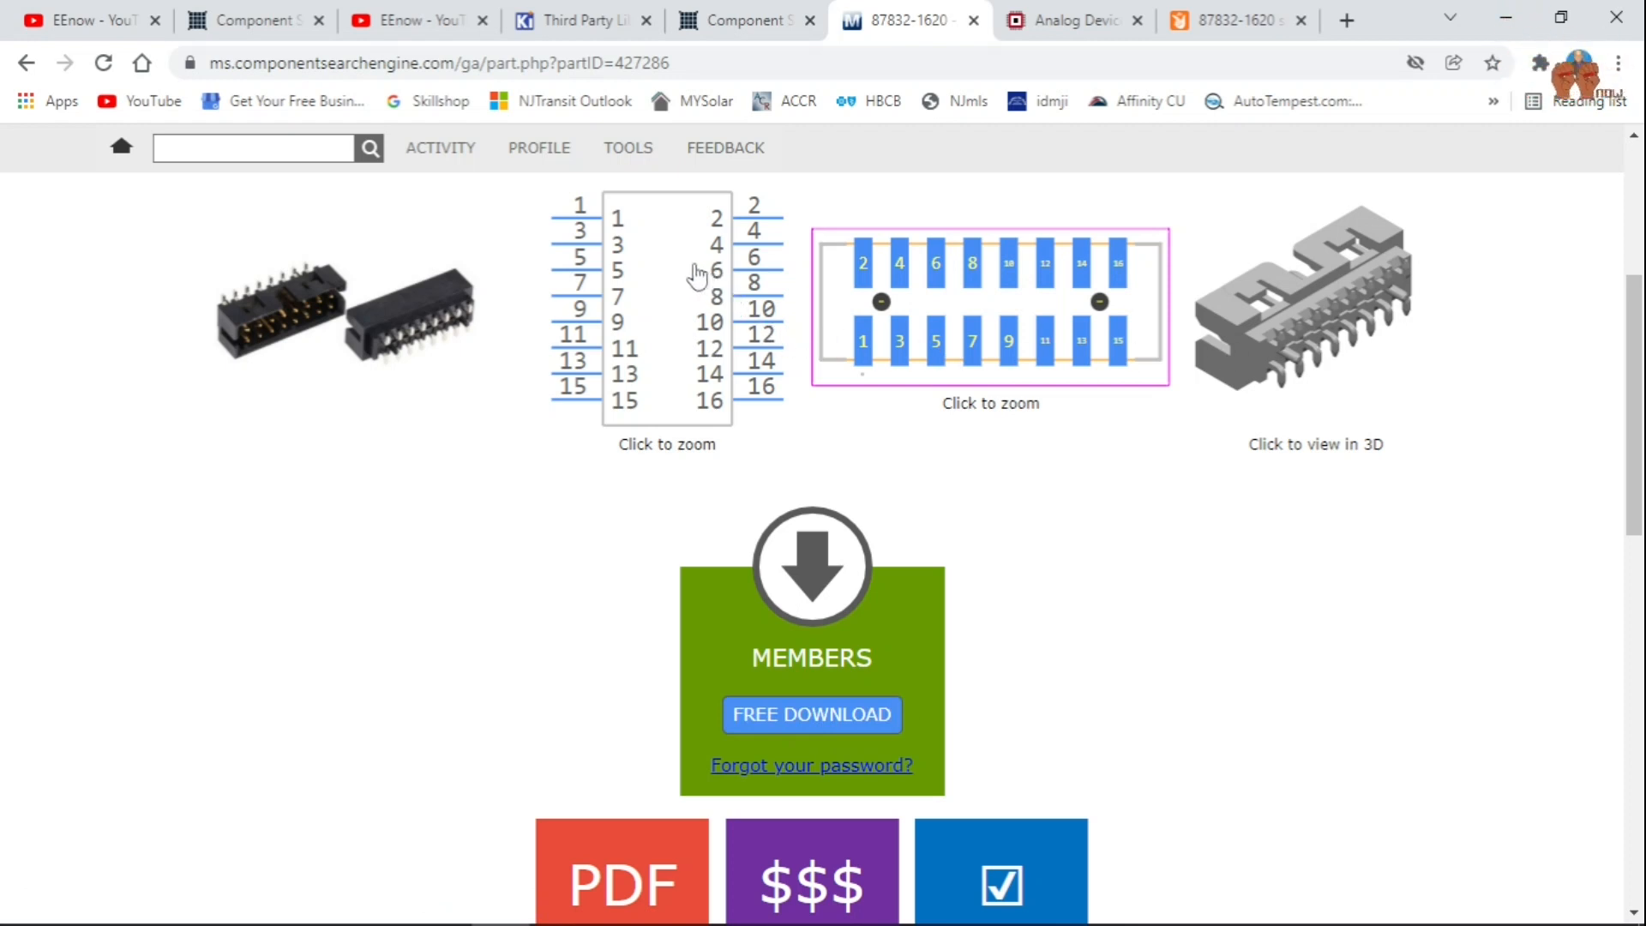
pyautogui.scroll(5, 848, 381)
pyautogui.scroll(-5, 816, 439)
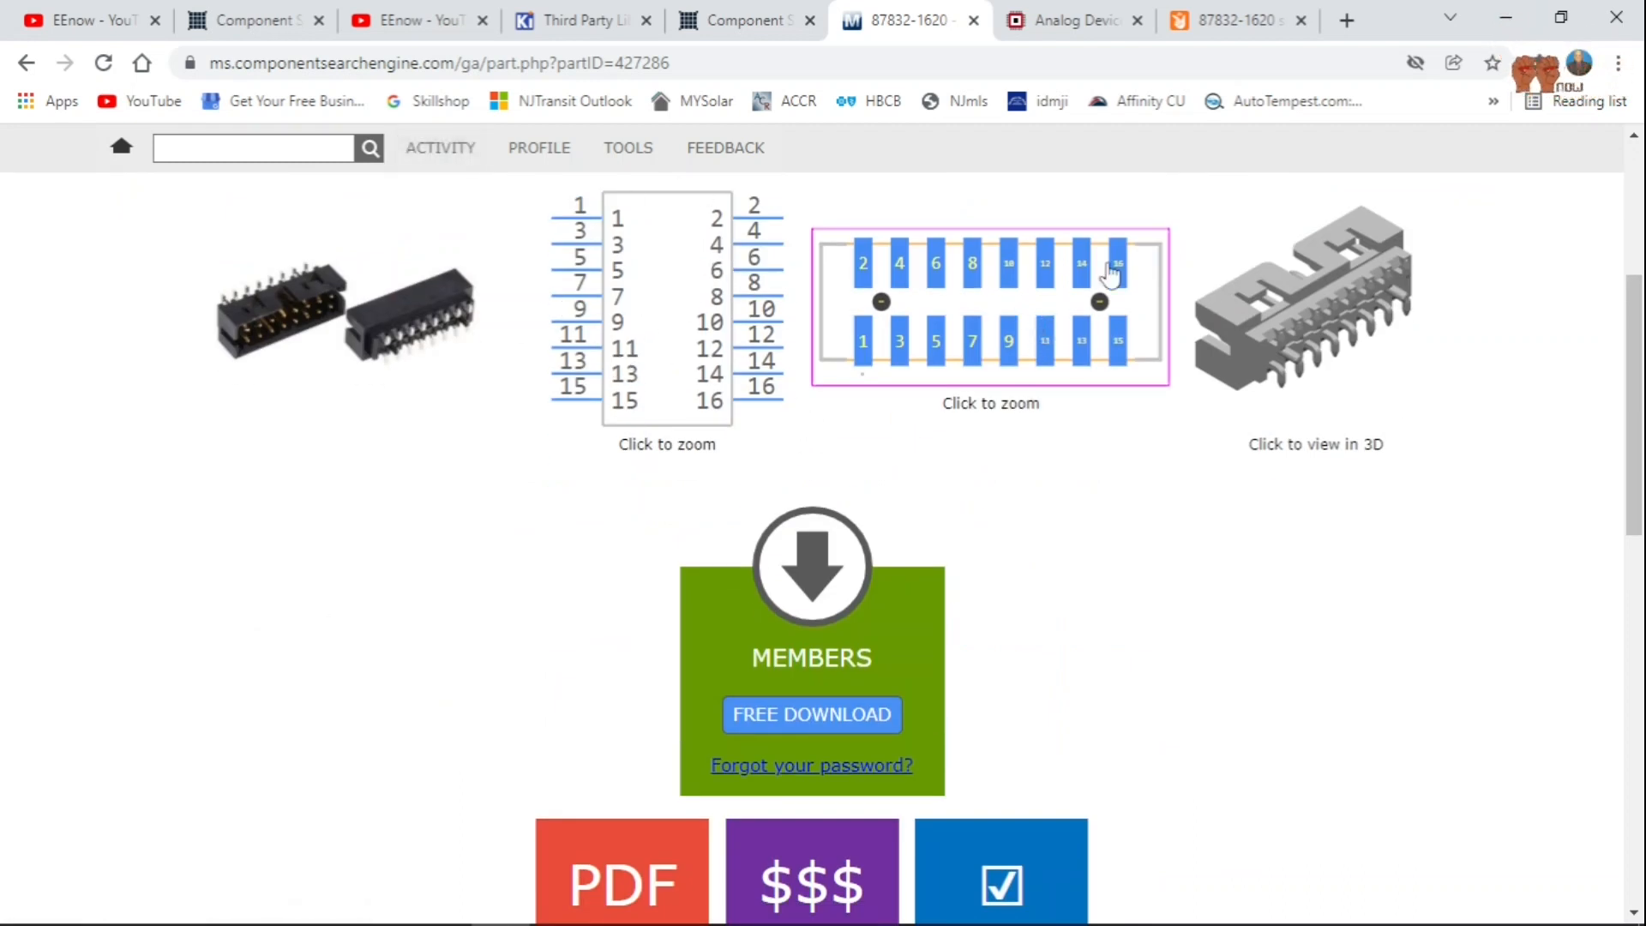
pyautogui.scroll(-1, 1007, 338)
pyautogui.scroll(1, 1003, 337)
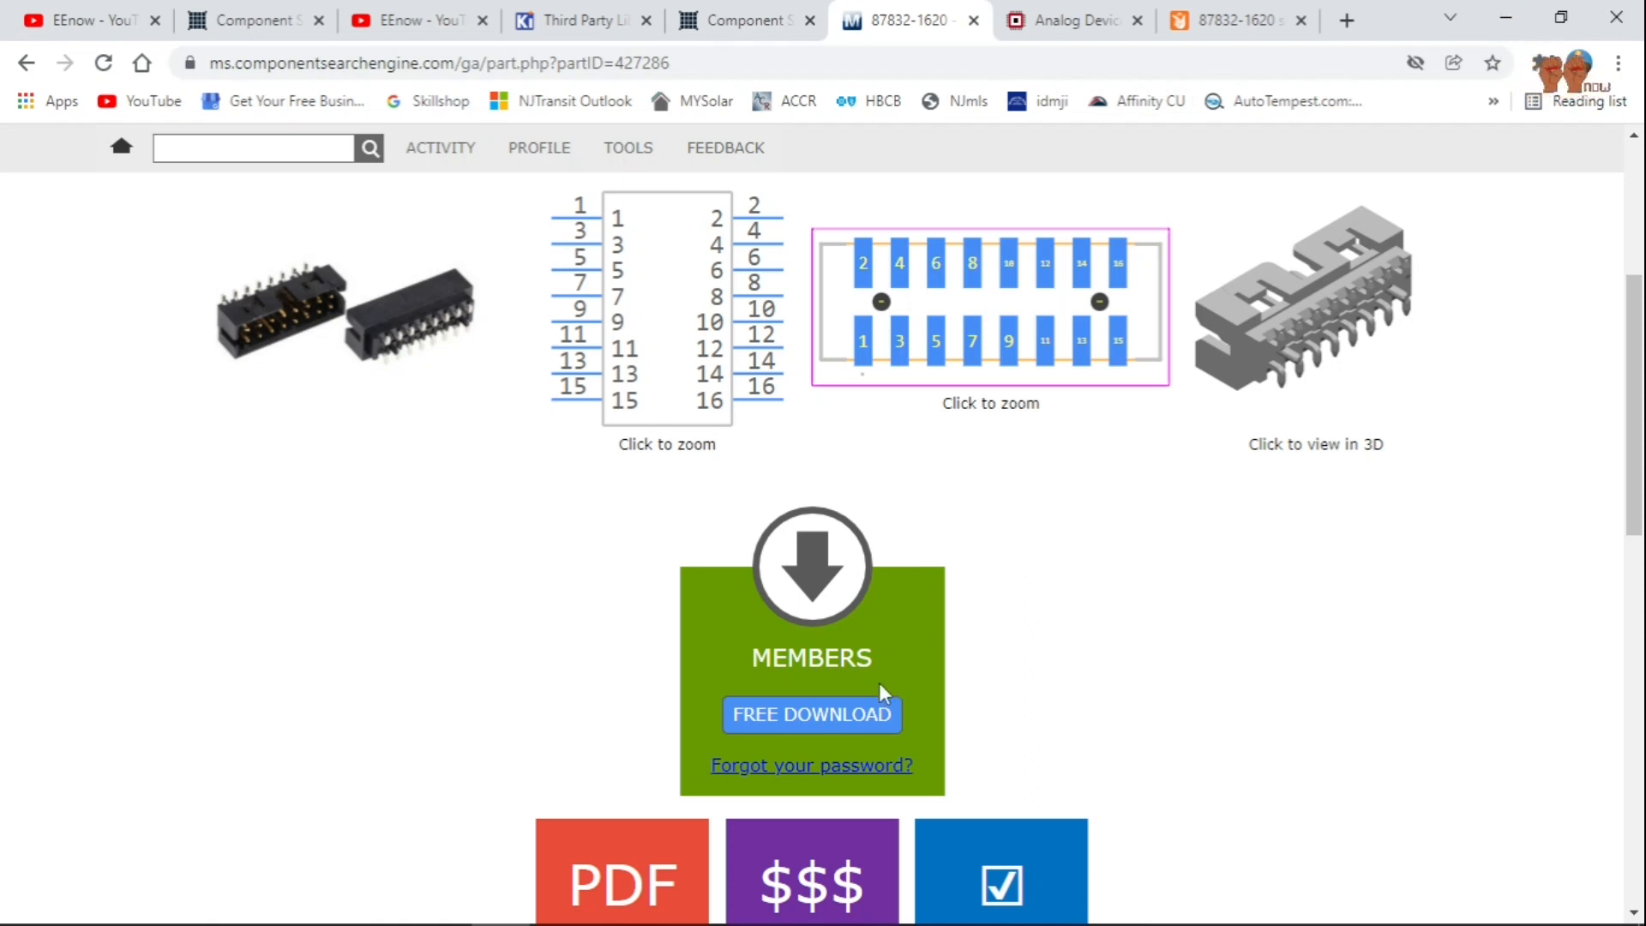
pyautogui.click(854, 718)
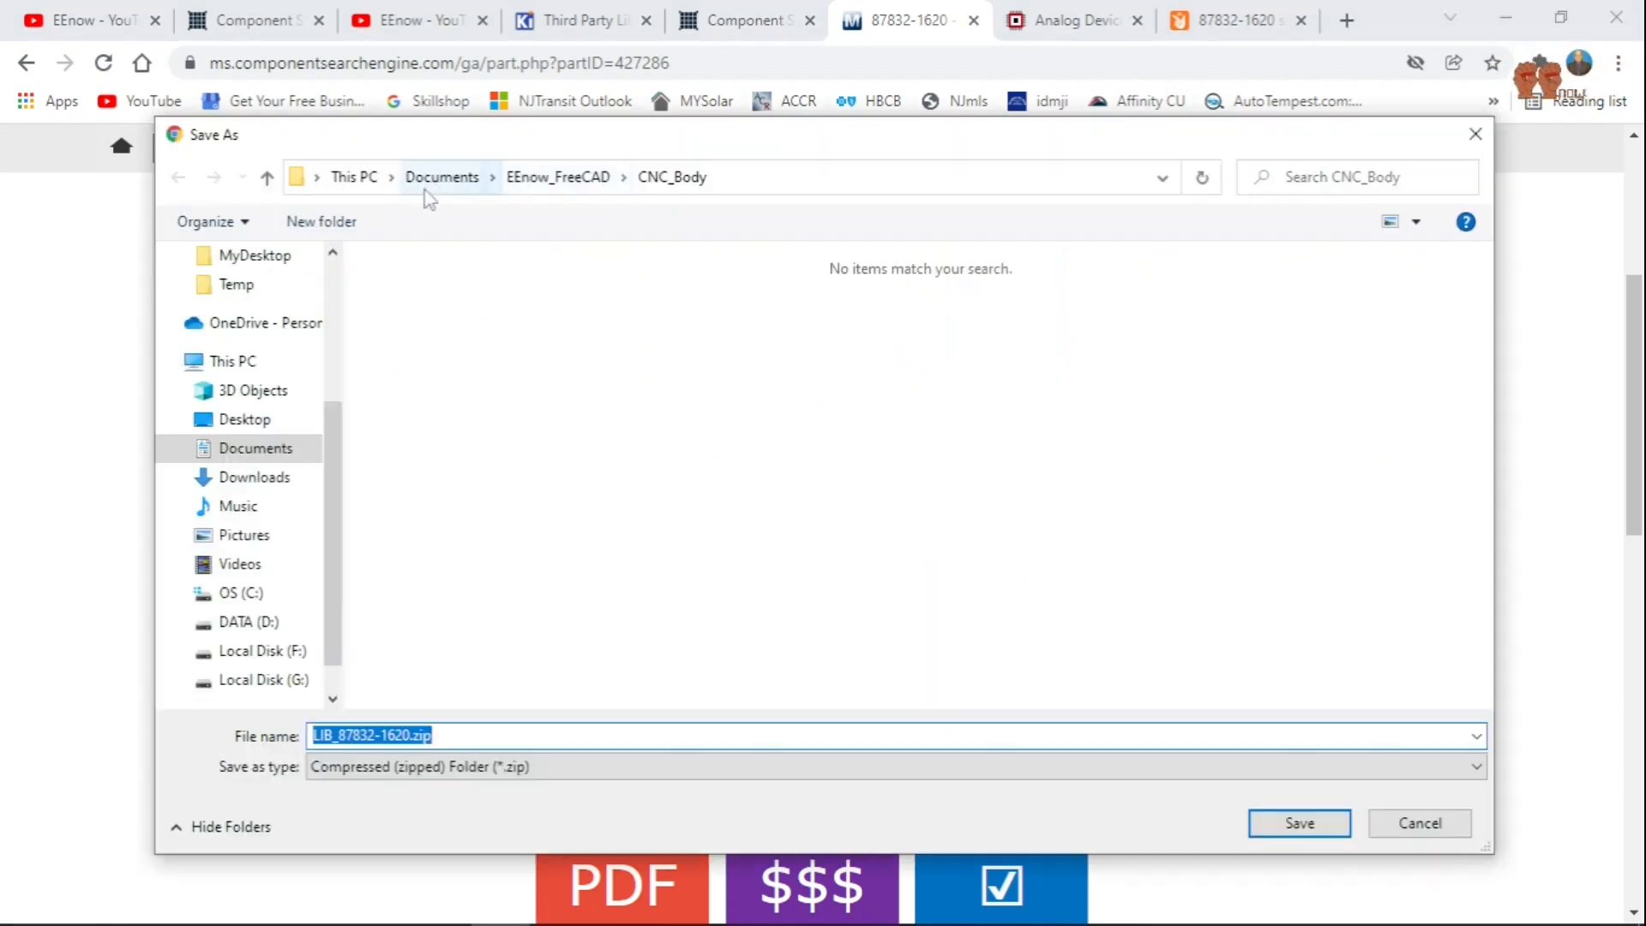
pyautogui.click(279, 479)
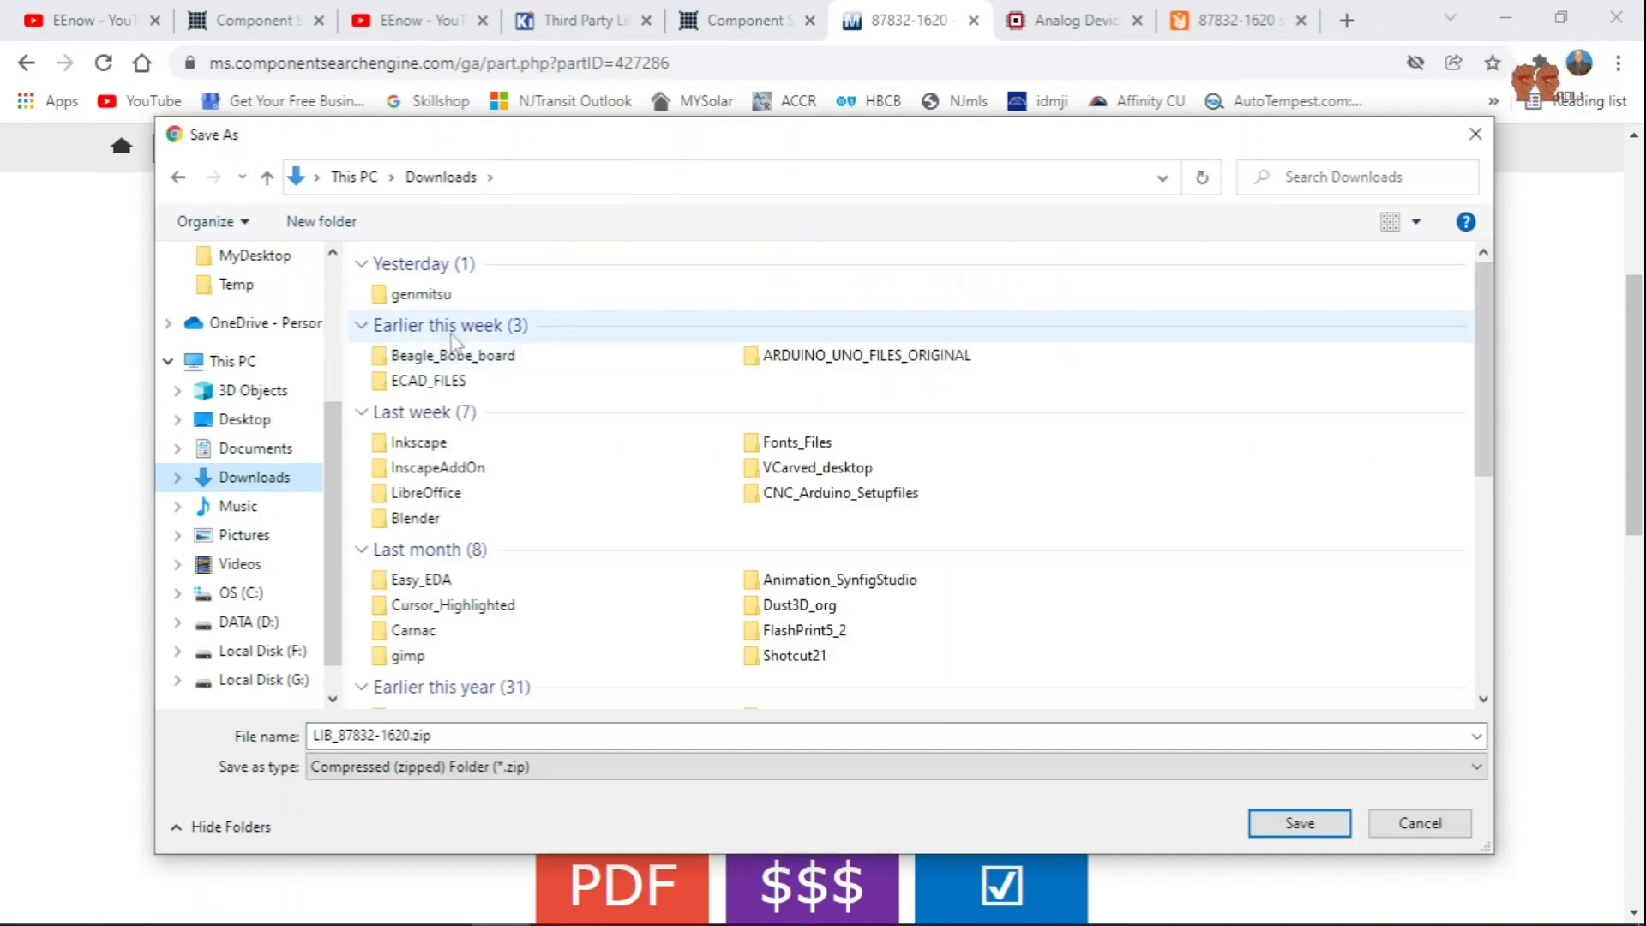
pyautogui.click(435, 385)
pyautogui.doubleClick(435, 387)
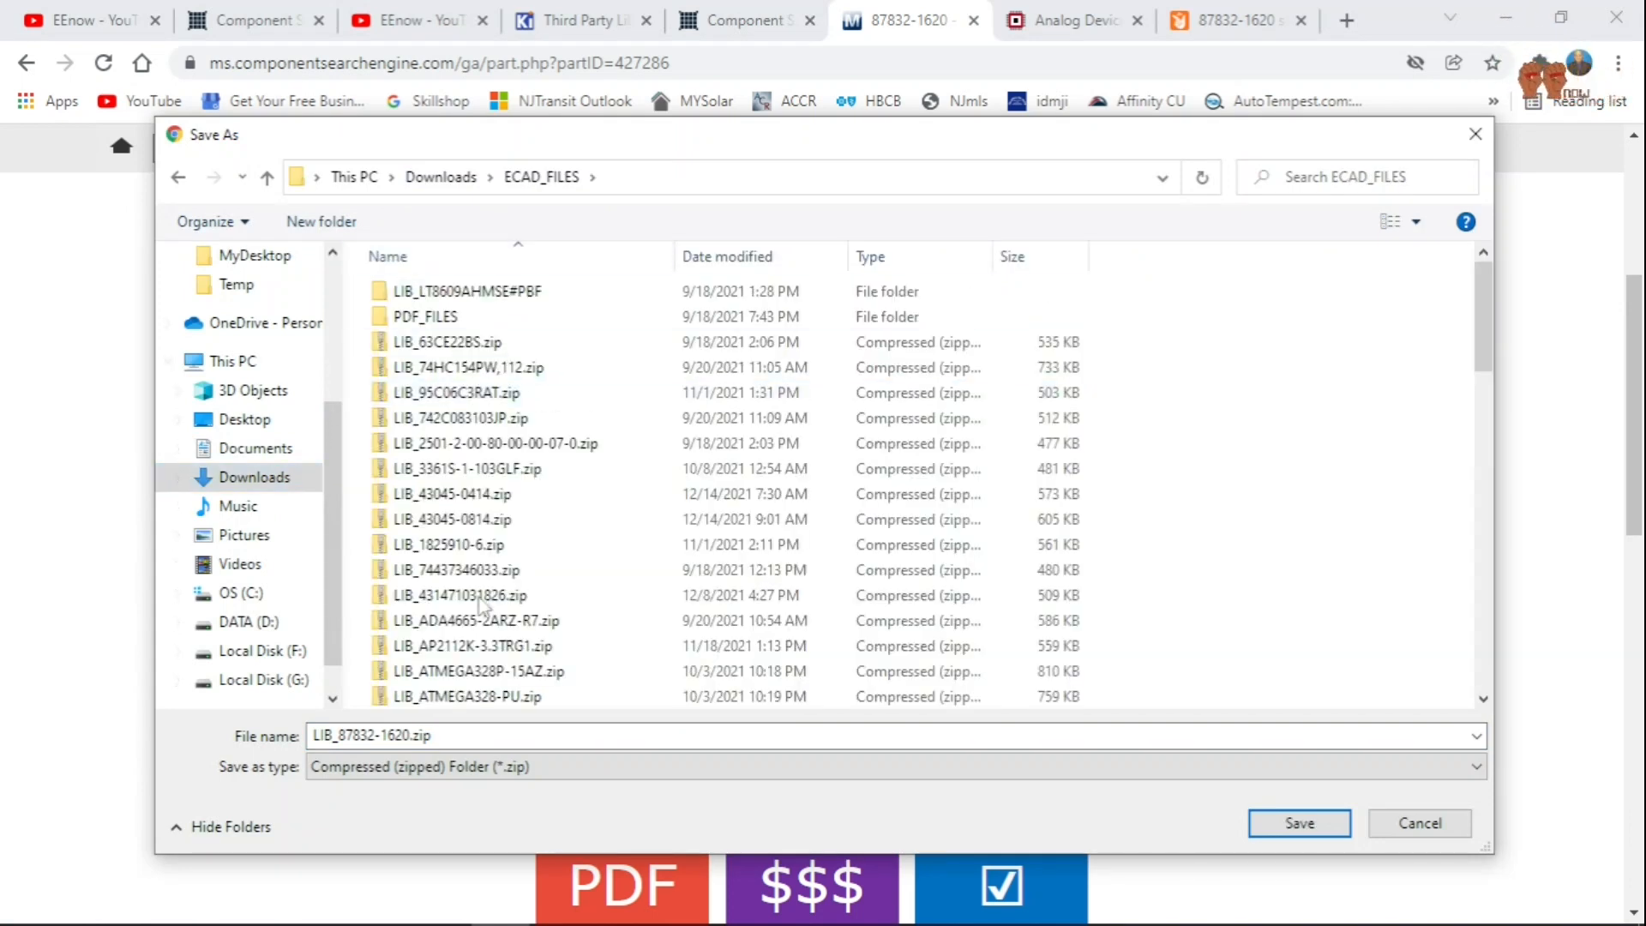
pyautogui.click(1286, 825)
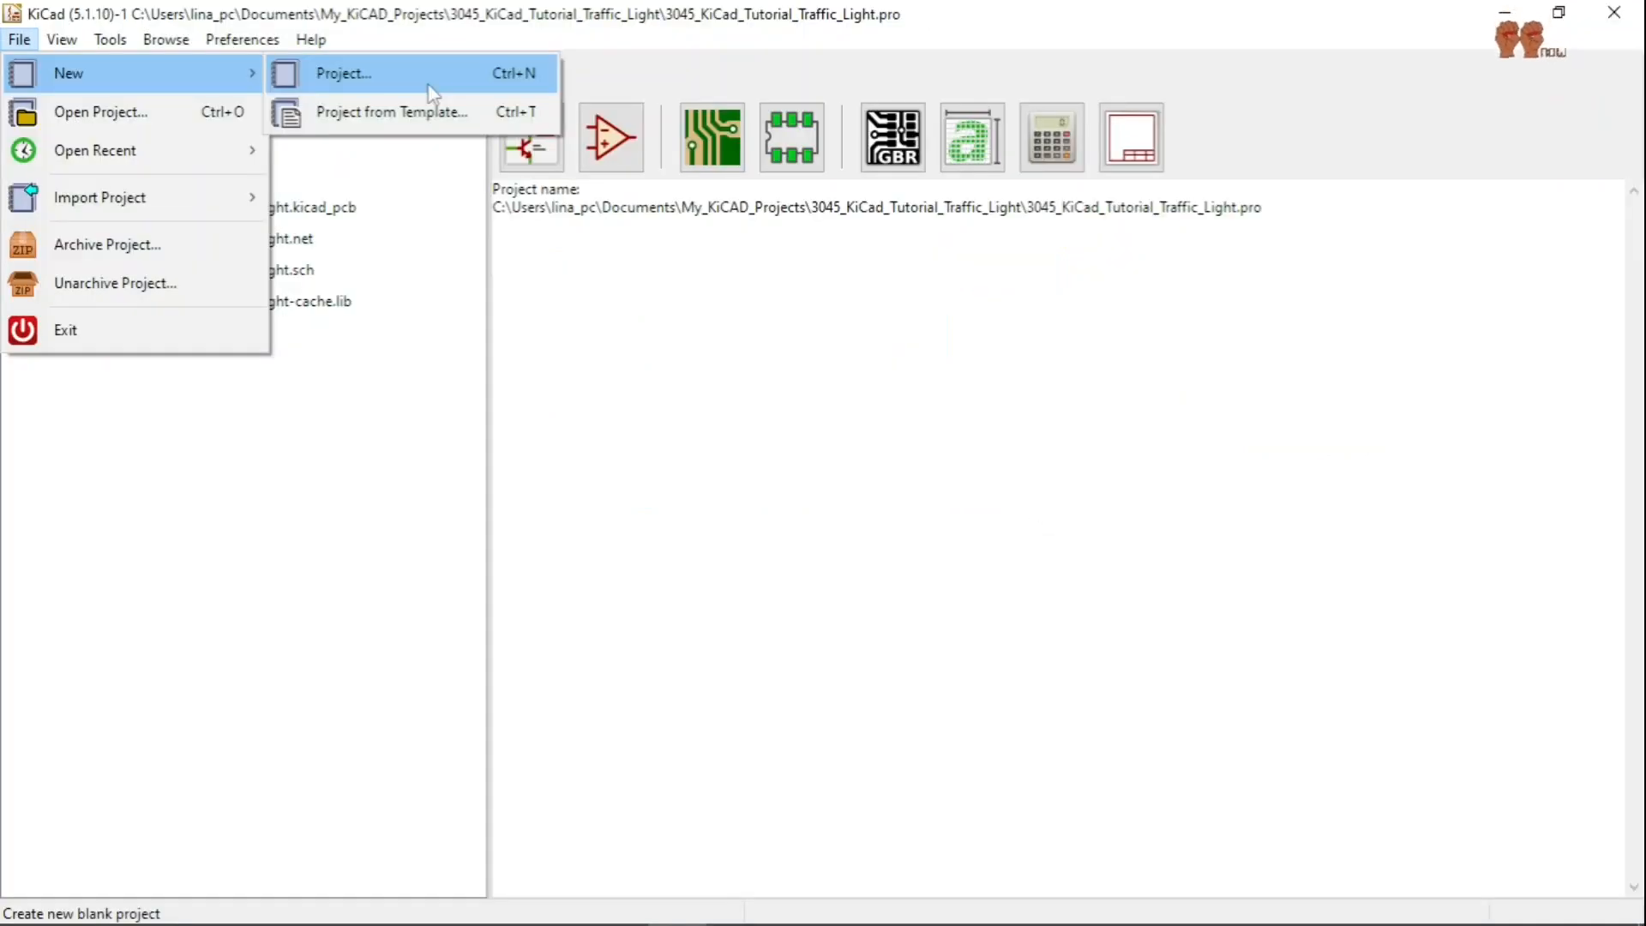
# In KiCad, create a new project named 3046_ECAD_Symbols_Footprints_Example in the My_KiCAD_Projects folder.
pyautogui.click(433, 89)
pyautogui.scroll(-17, 221, 485)
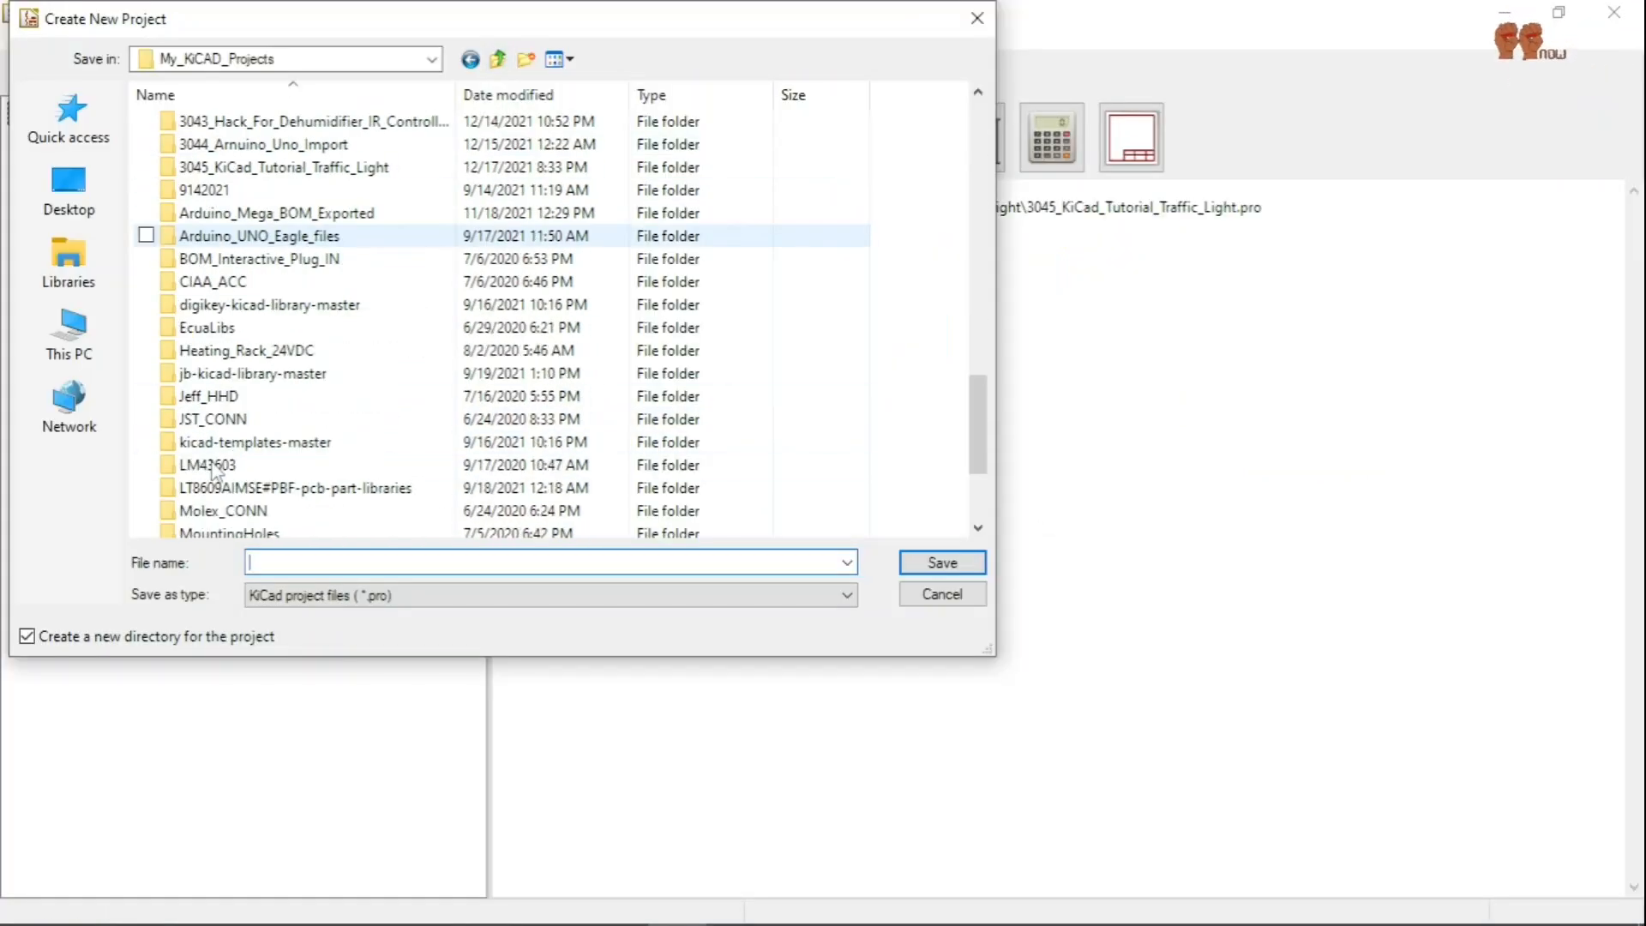
pyautogui.scroll(3, 221, 484)
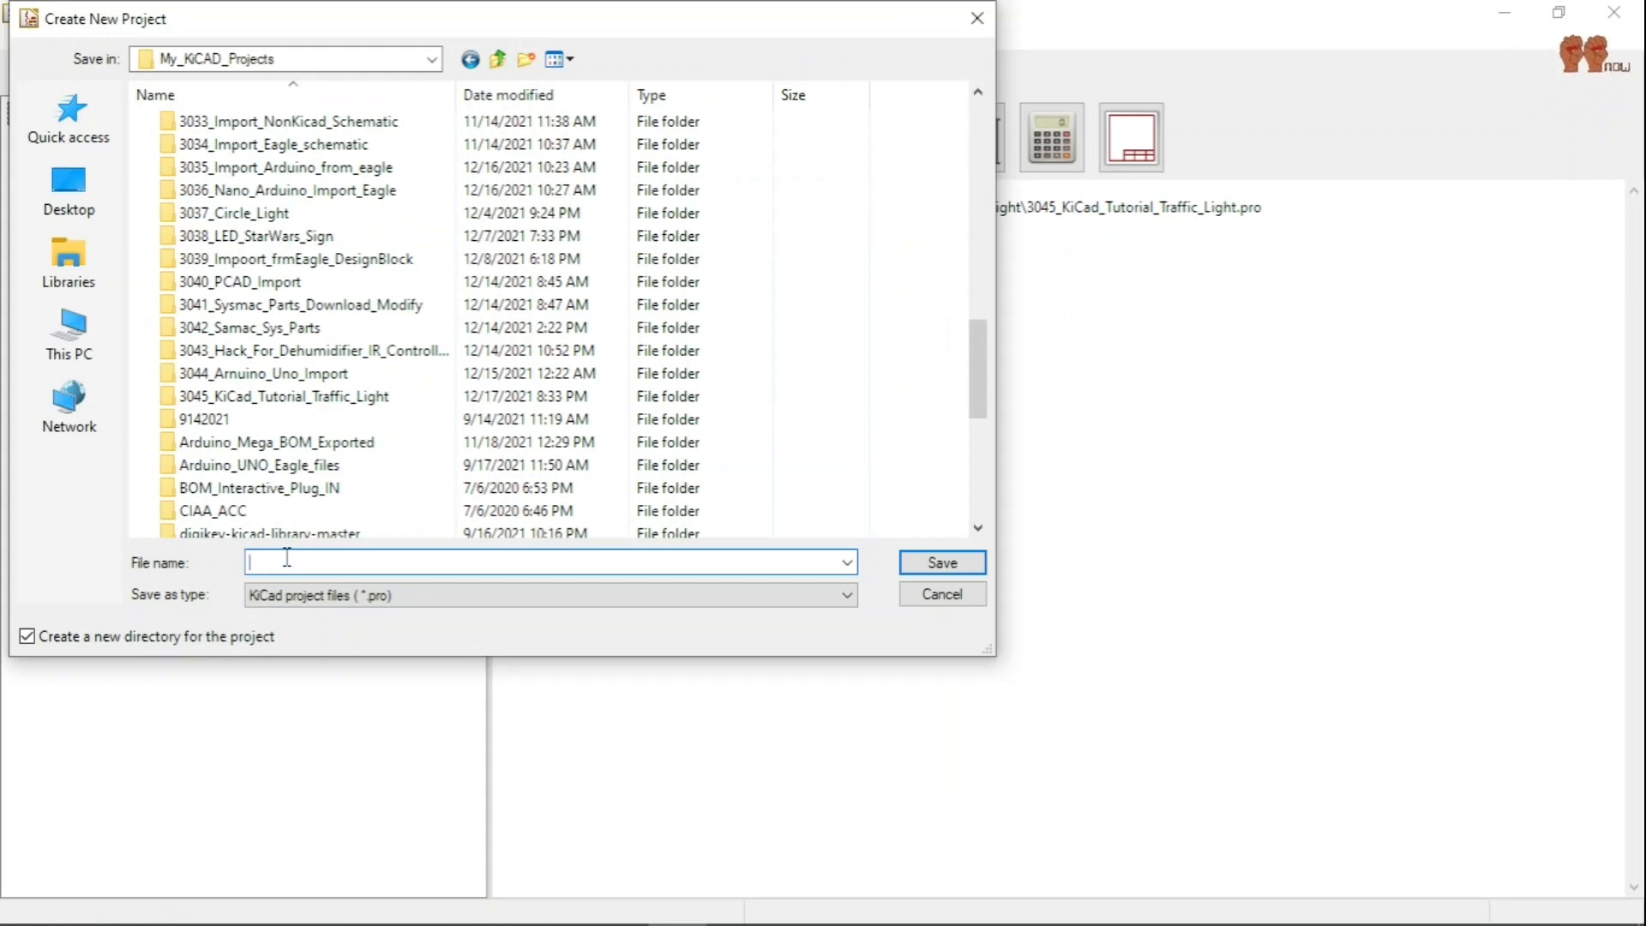
pyautogui.write('30_46')
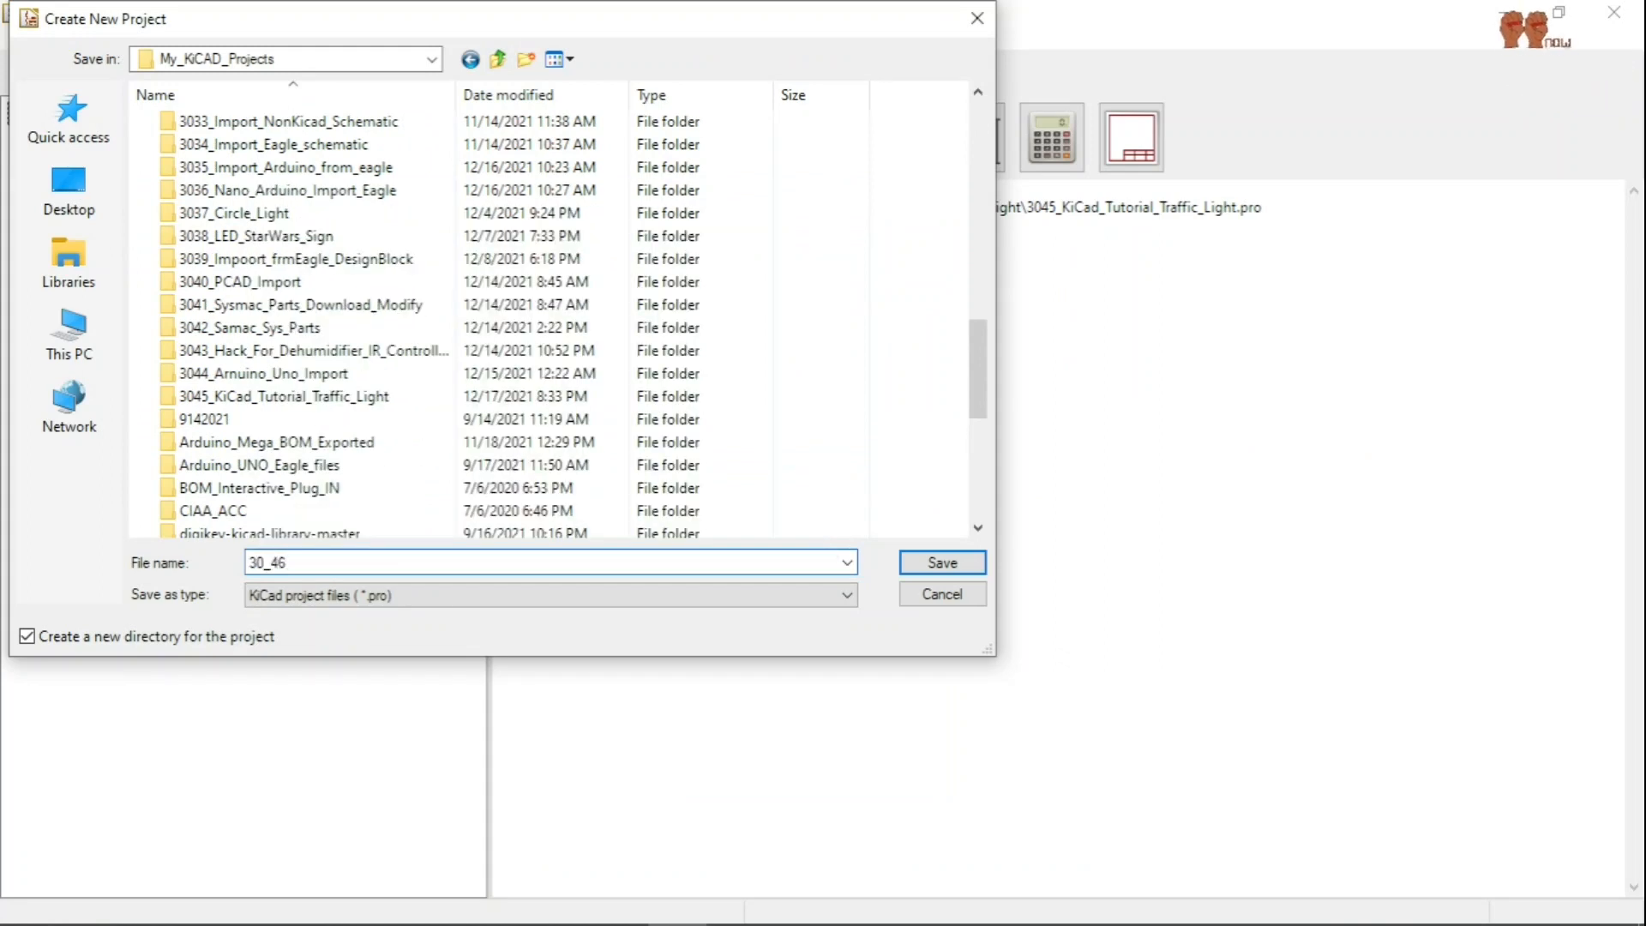
pyautogui.write('ECAD_LIBS_DOW')
pyautogui.press('BackSpace')
pyautogui.press('BackSpace')
pyautogui.press('BackSpace')
pyautogui.press('BackSpace')
pyautogui.press('BackSpace')
pyautogui.press('BackSpace')
pyautogui.press('BackSpace')
pyautogui.press('BackSpace')
pyautogui.write('Sym')
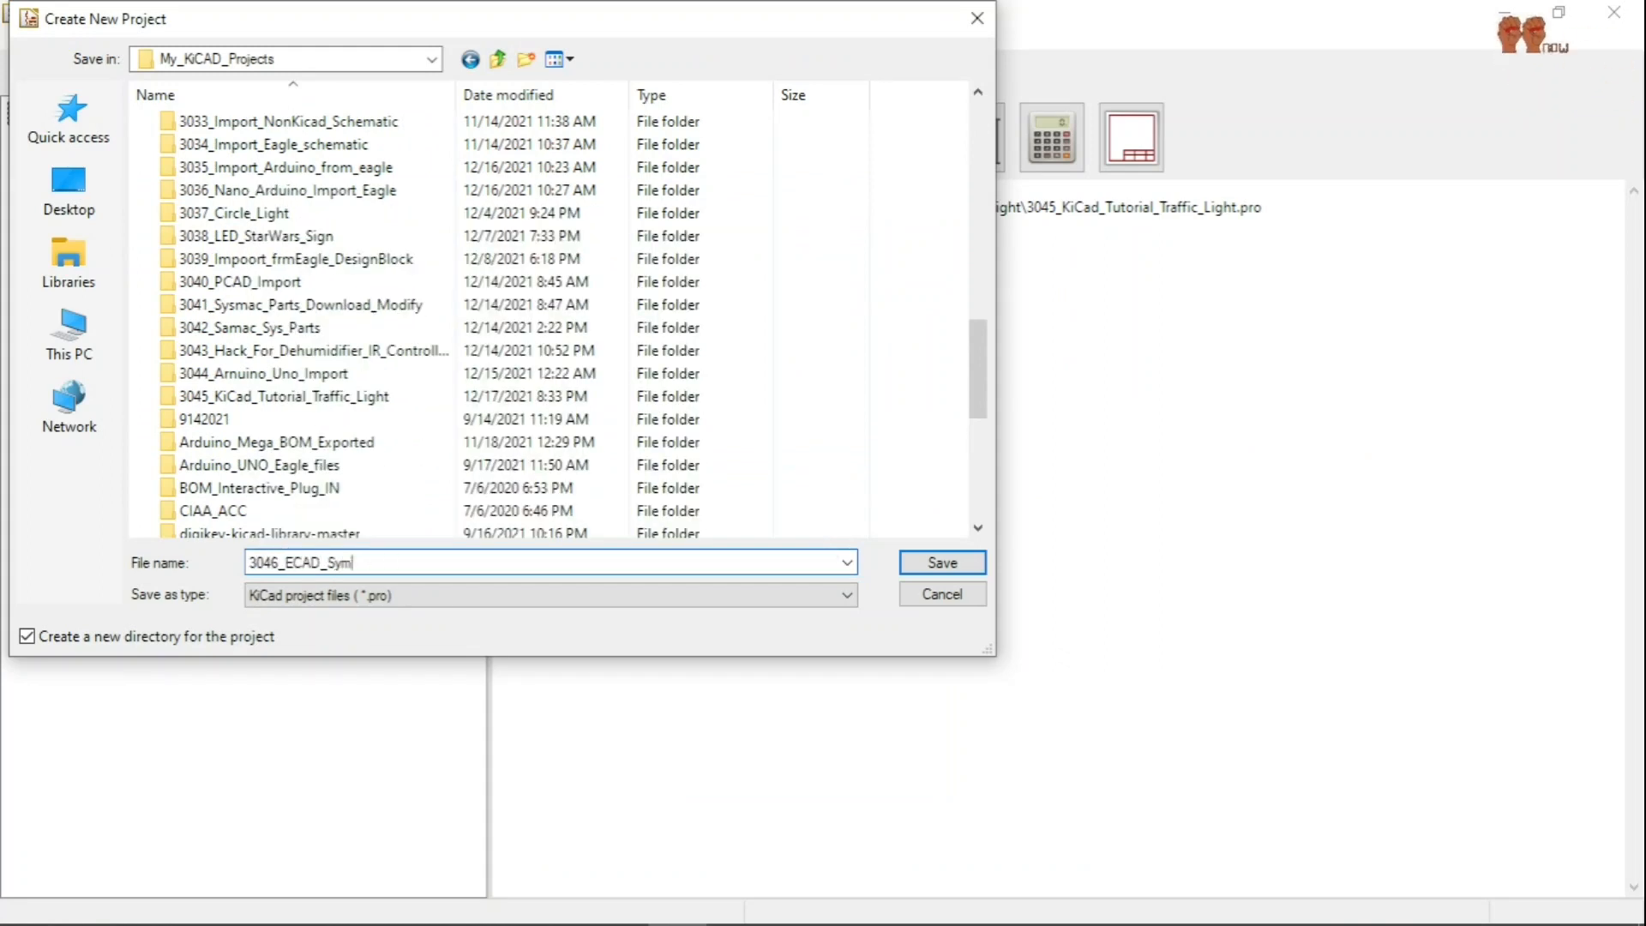
pyautogui.write('bols_Footprints_Example')
pyautogui.click(969, 568)
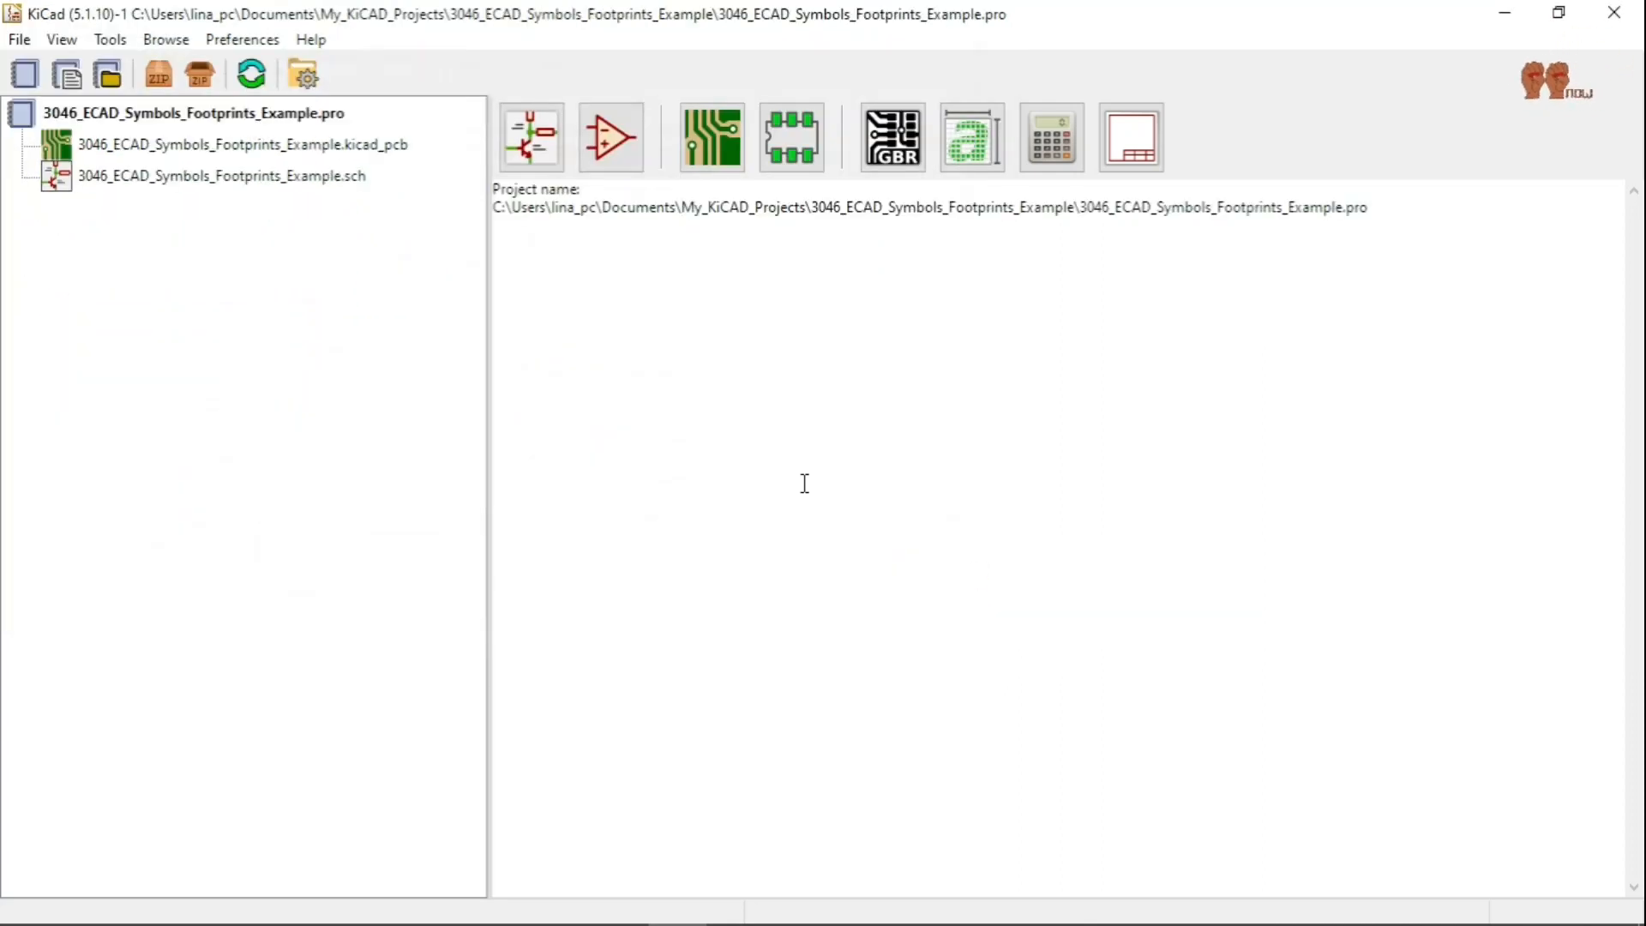
# Open the new project's schematic and bring up the symbol chooser for placing a part on the sheet.
pyautogui.doubleClick(302, 176)
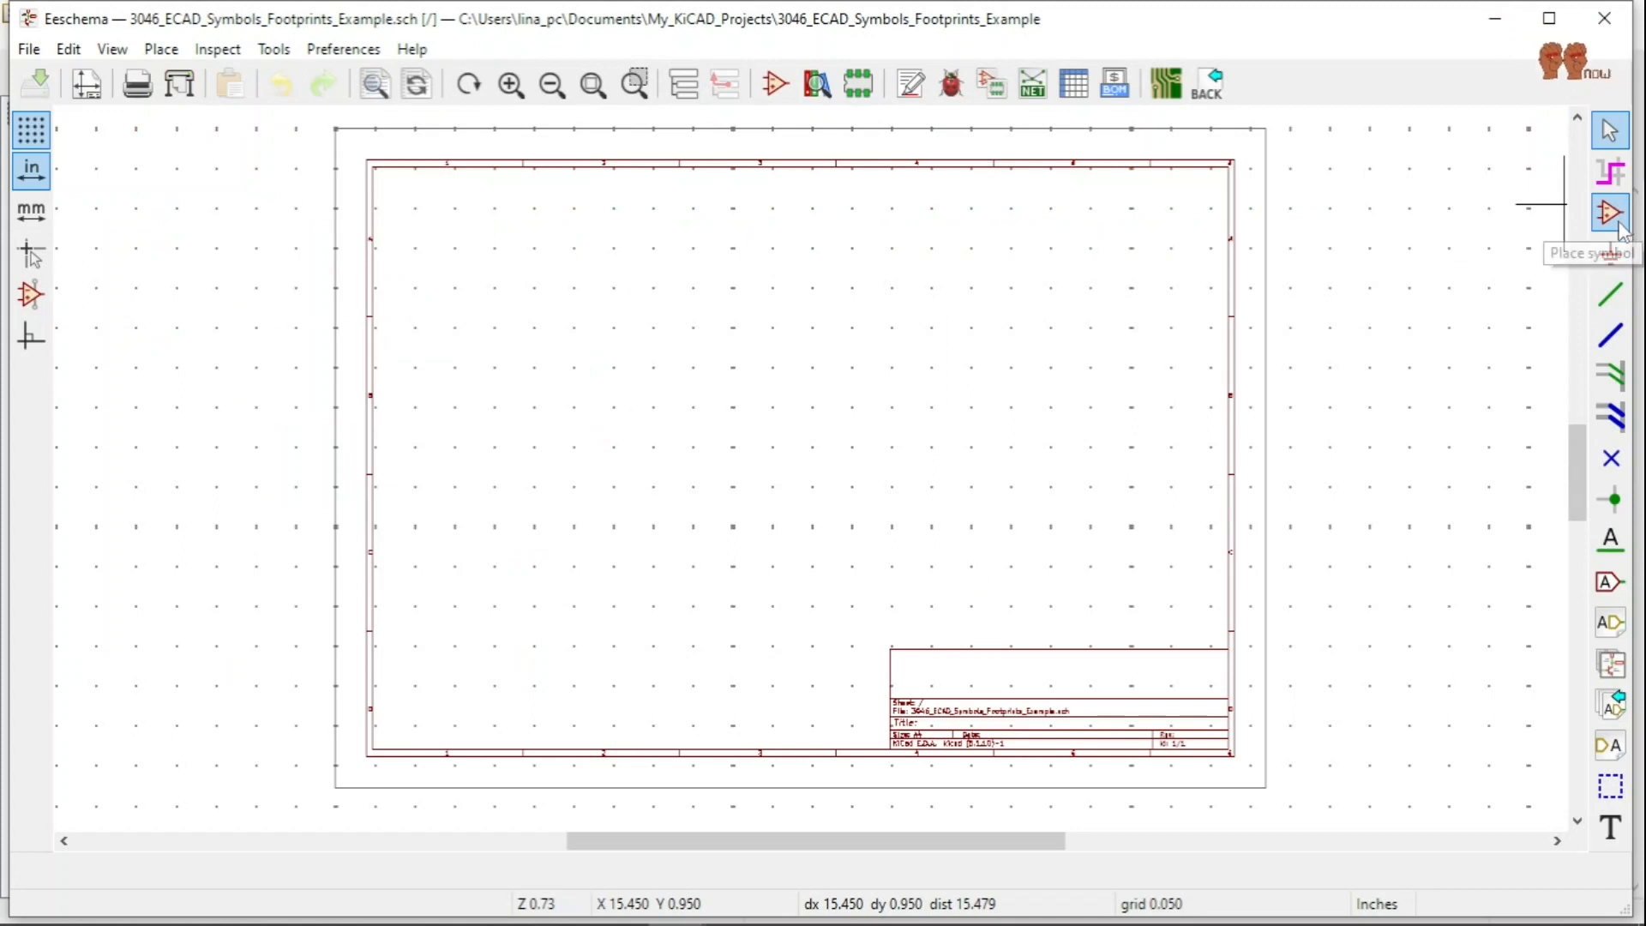
pyautogui.click(1609, 215)
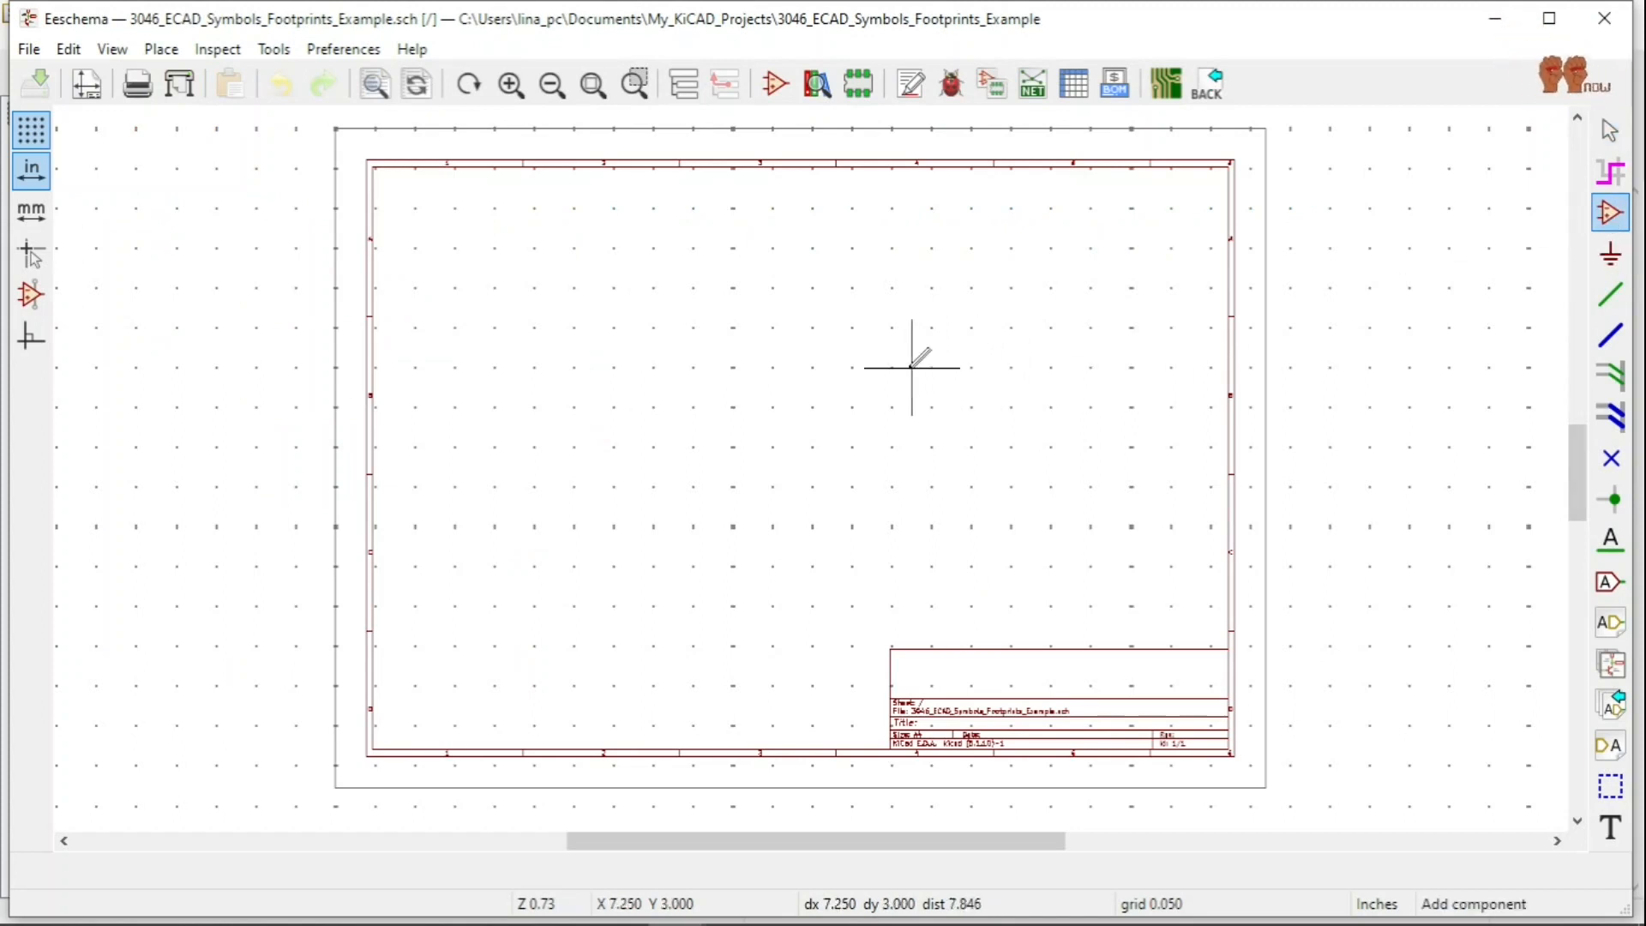
pyautogui.click(903, 358)
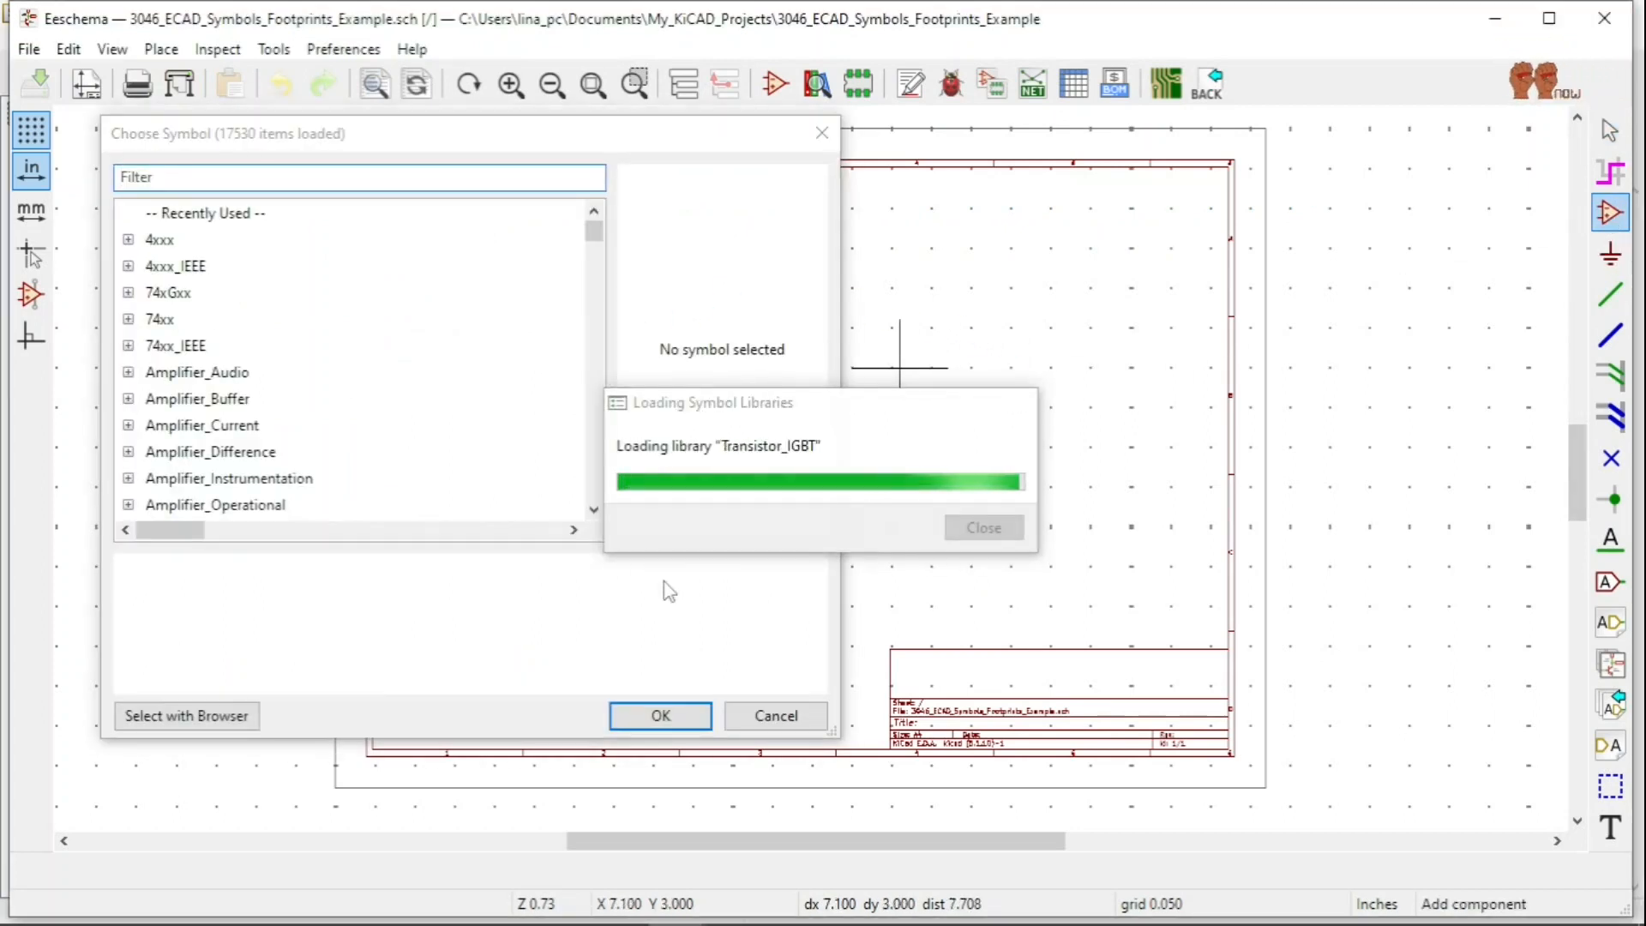
pyautogui.moveTo(440, 147); pyautogui.dragTo(727, 86)
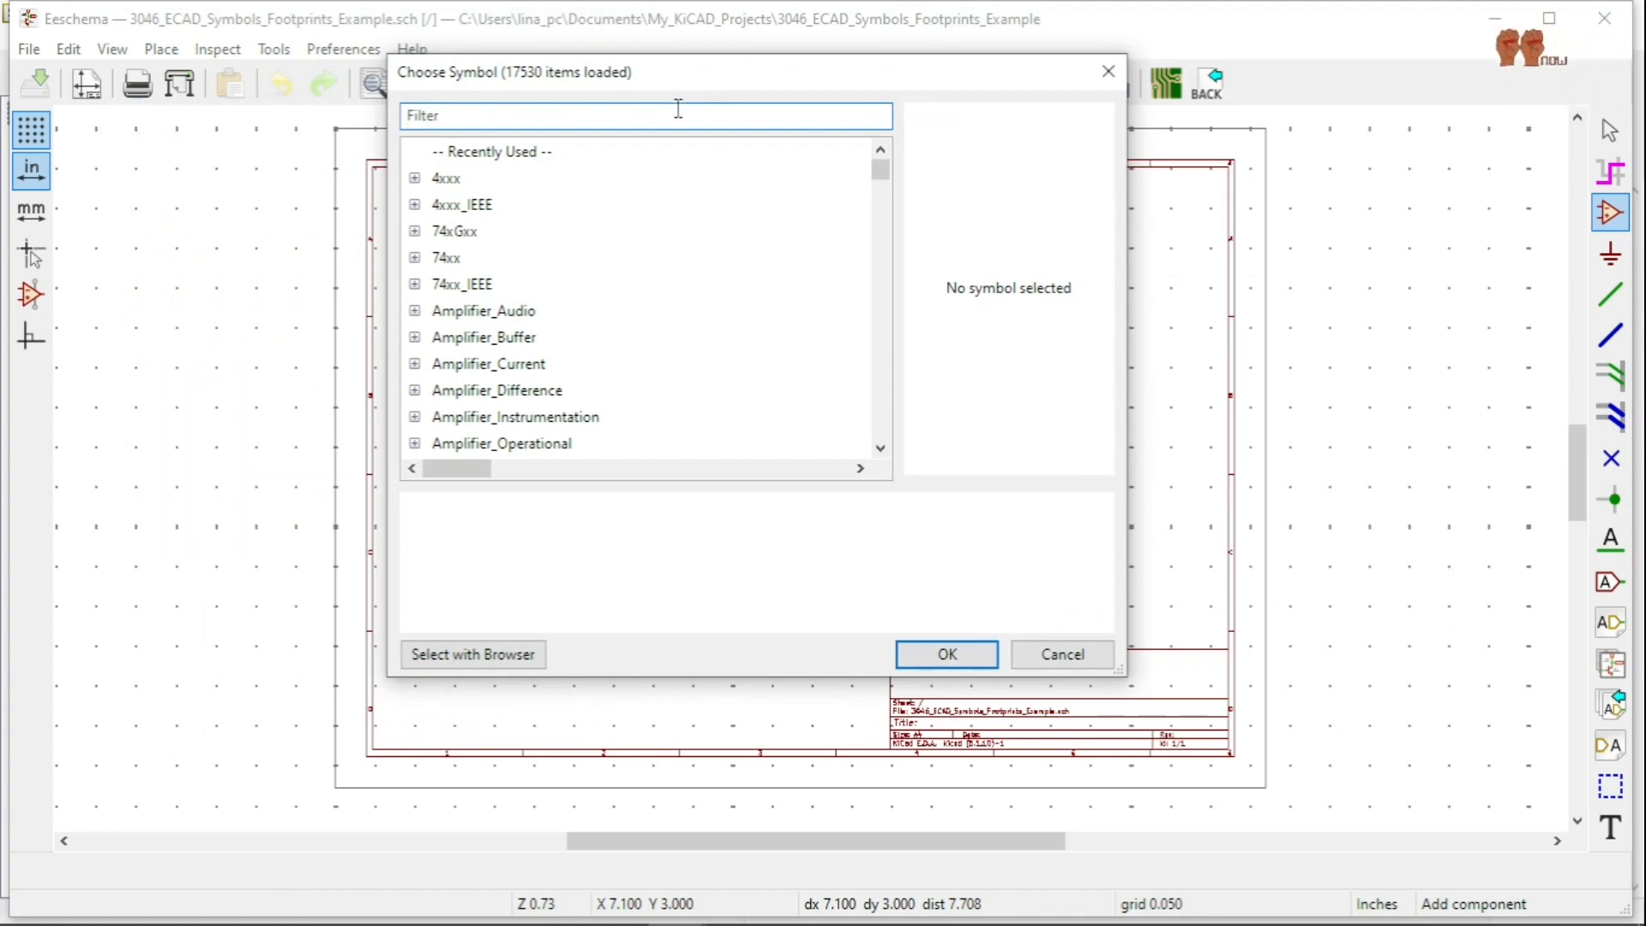
# Look through the symbol chooser's library list for the third-party SamacSys_Parts and SnapEDA libraries.
pyautogui.scroll(-2, 514, 274)
pyautogui.scroll(-20, 541, 269)
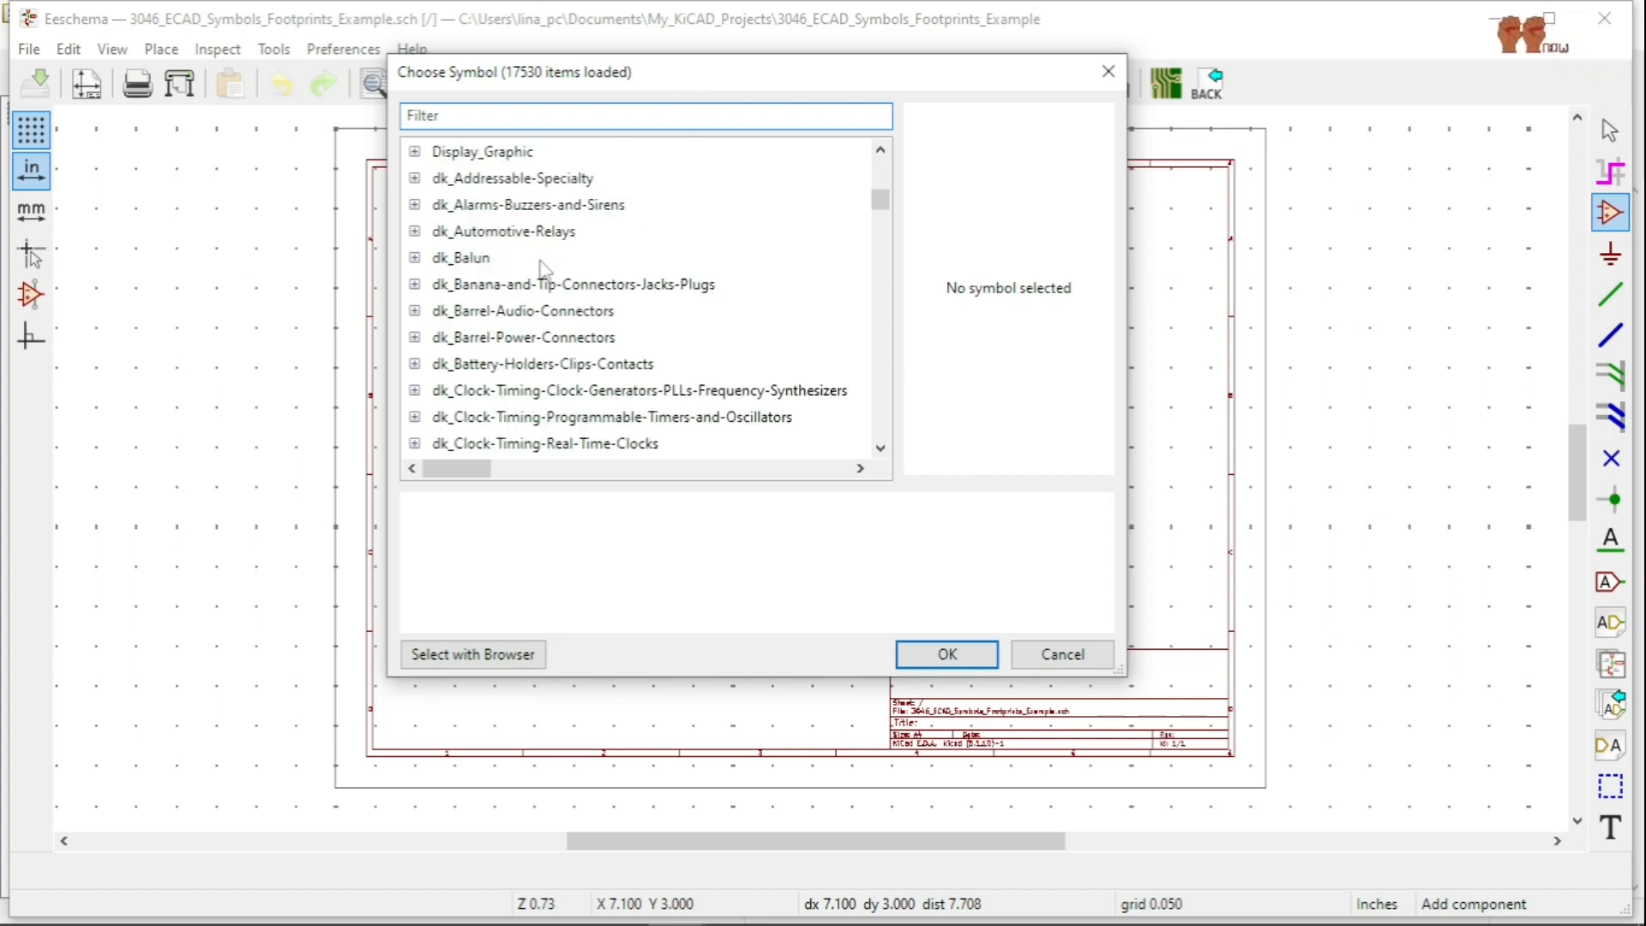
pyautogui.scroll(-20, 541, 268)
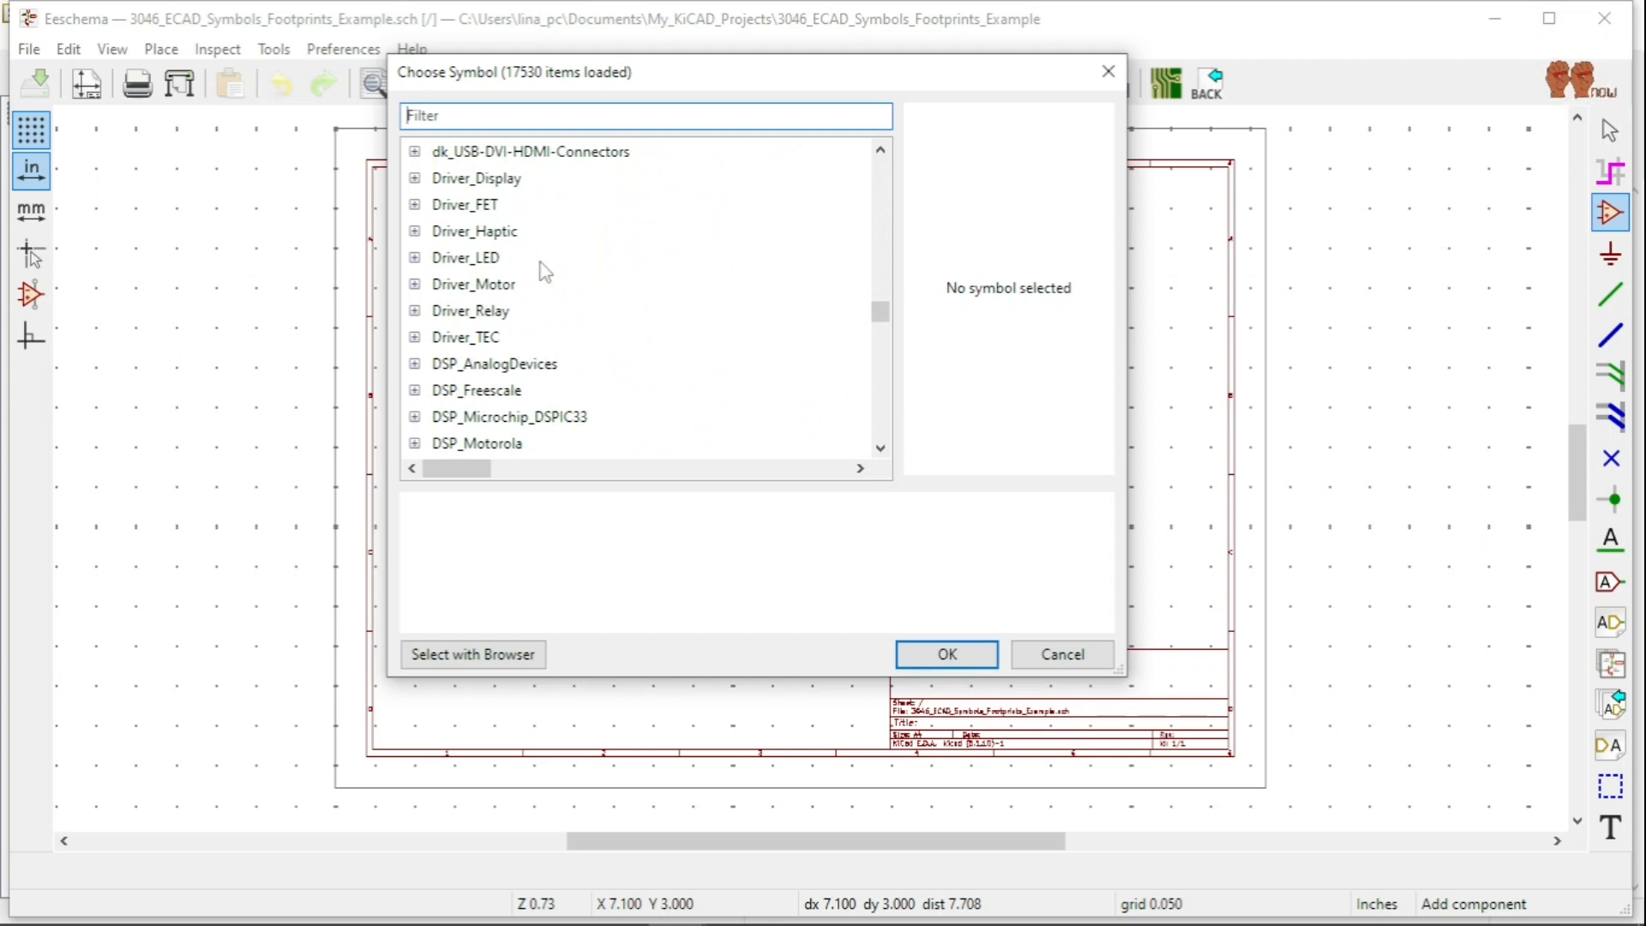
pyautogui.scroll(-10, 542, 273)
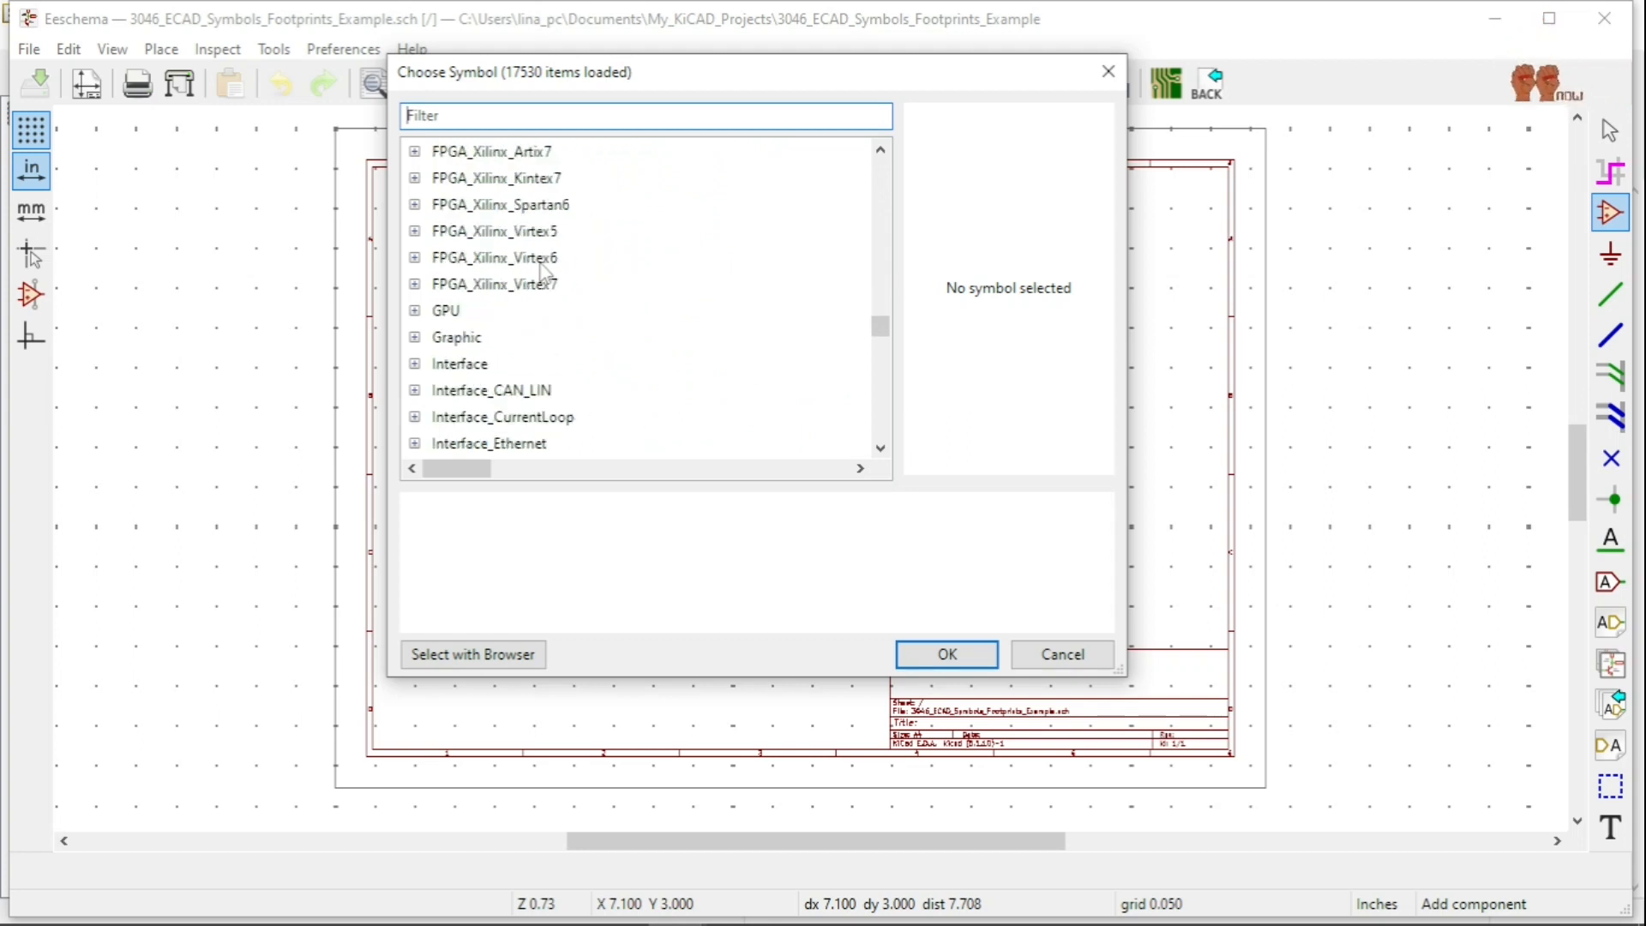
pyautogui.scroll(-20, 541, 270)
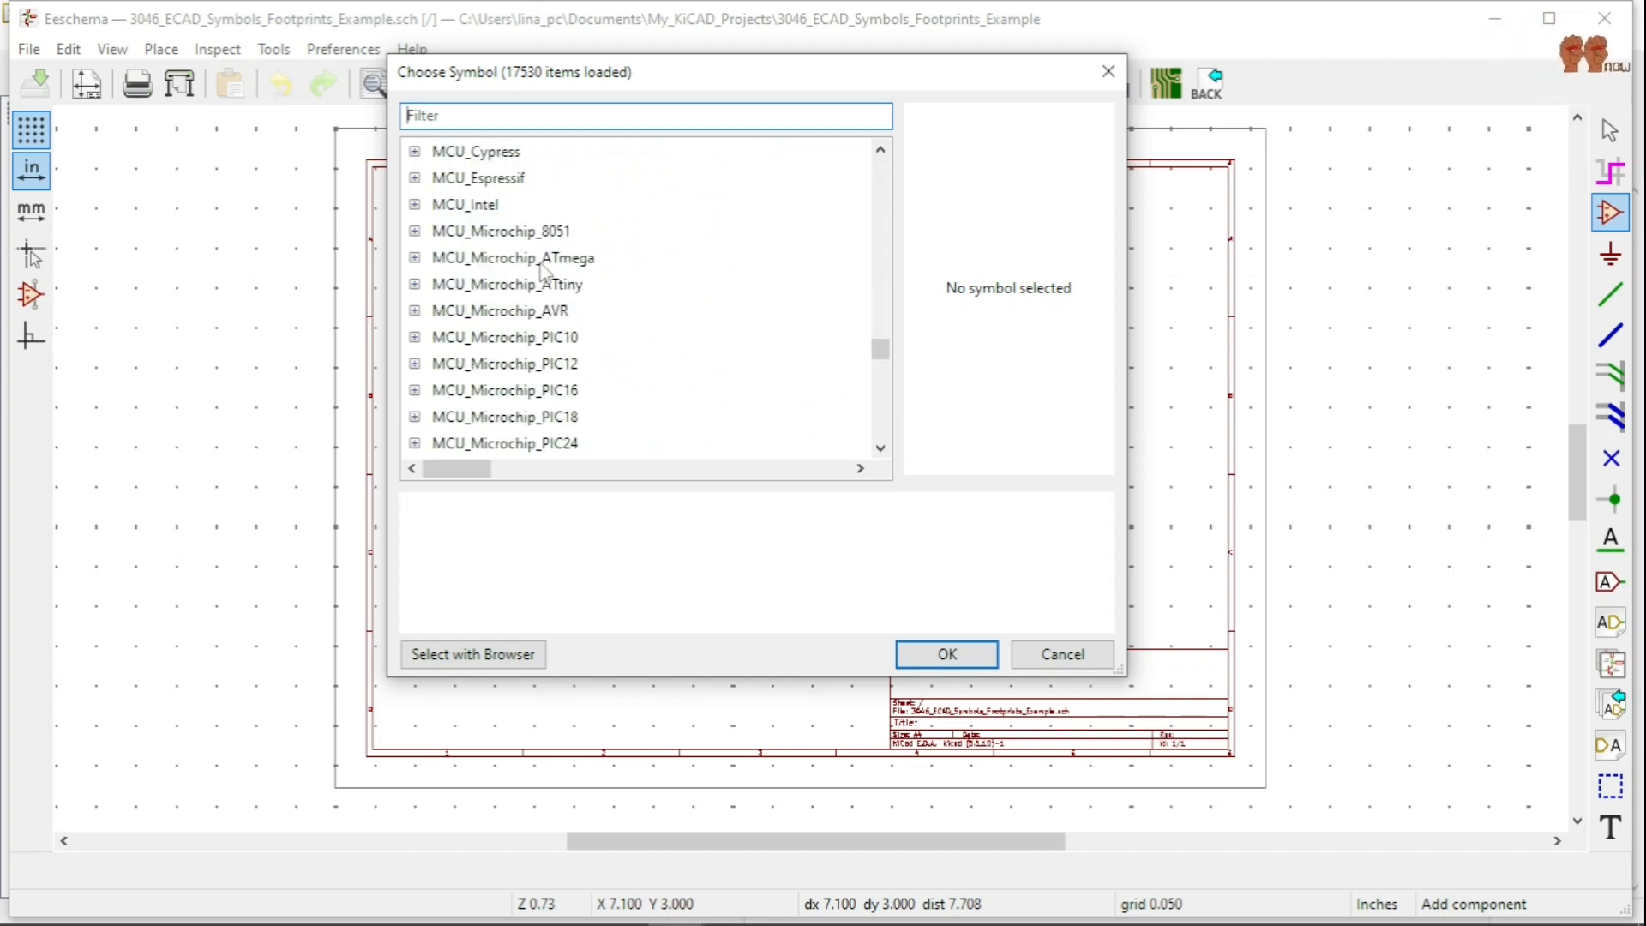
pyautogui.scroll(-20, 541, 273)
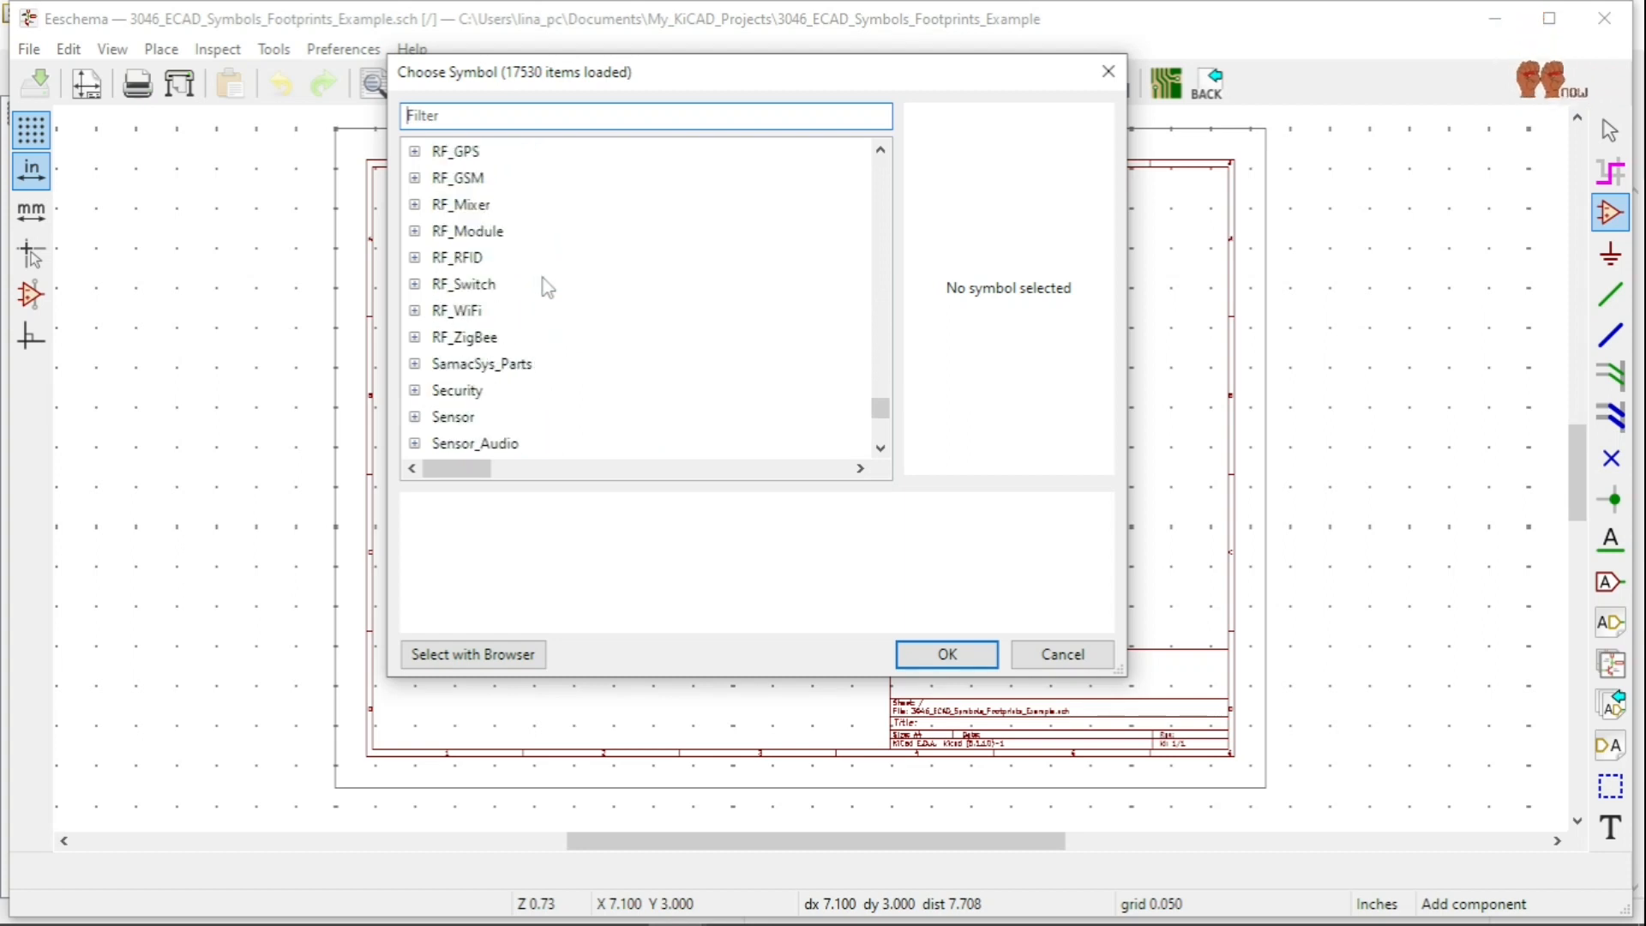
pyautogui.scroll(-3, 540, 311)
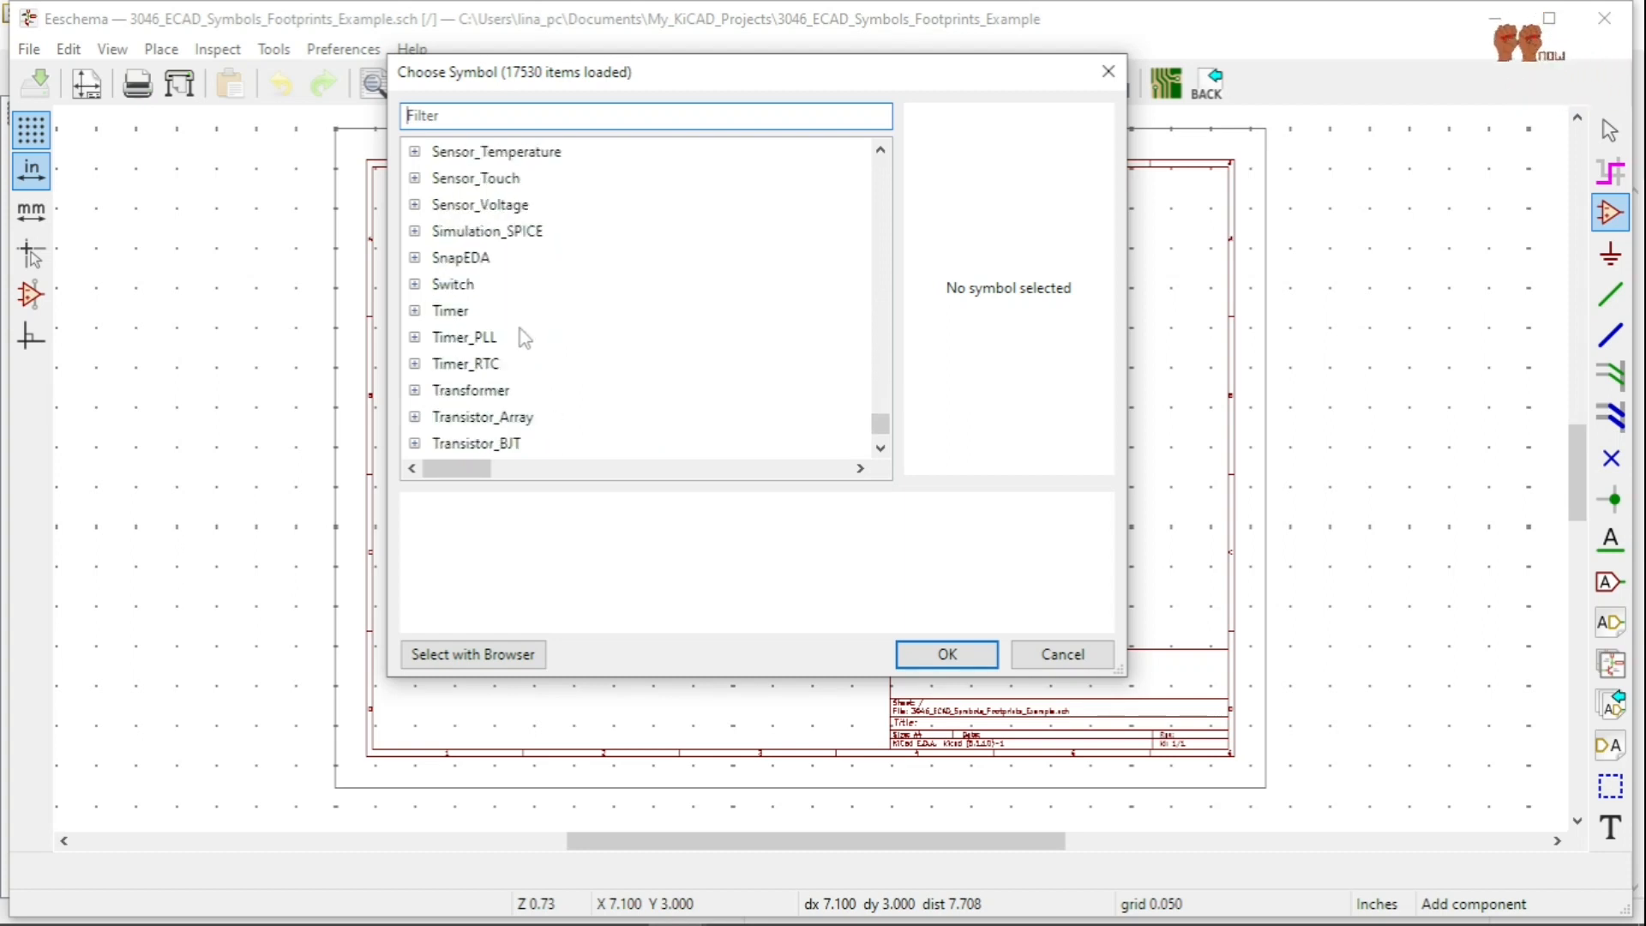
pyautogui.scroll(3, 512, 282)
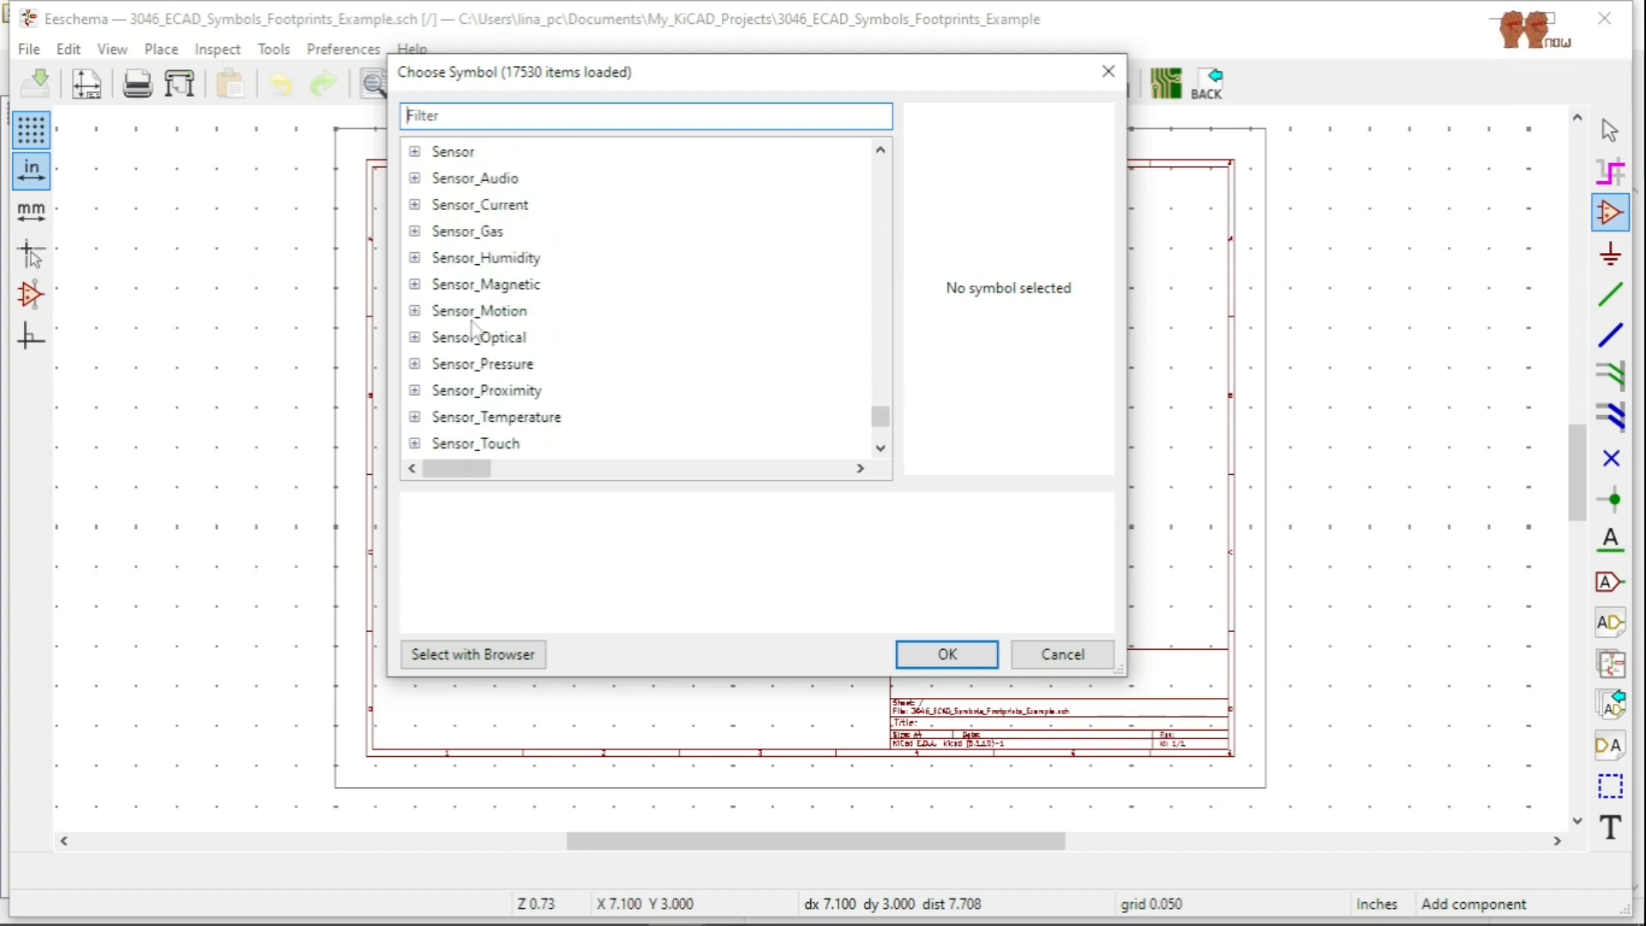
pyautogui.scroll(3, 473, 328)
# Place the 87832-1620 symbol from the SamacSys_Parts library in the upper middle of the schematic sheet.
pyautogui.click(414, 364)
pyautogui.scroll(-3, 472, 390)
pyautogui.scroll(-3, 506, 344)
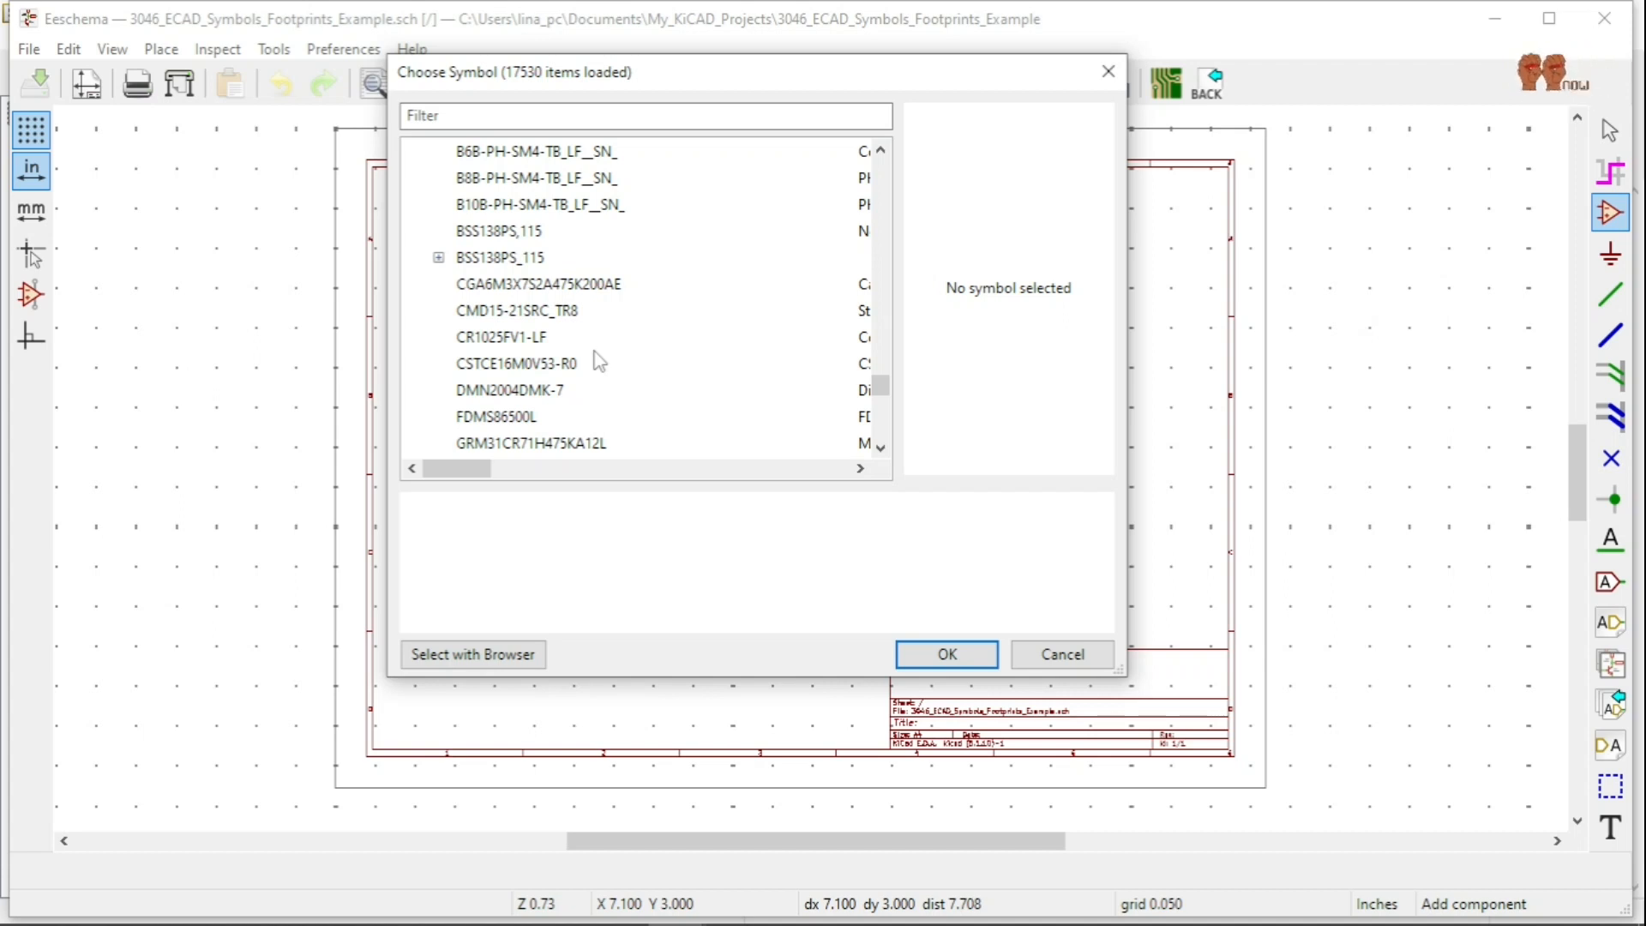
pyautogui.scroll(3, 605, 274)
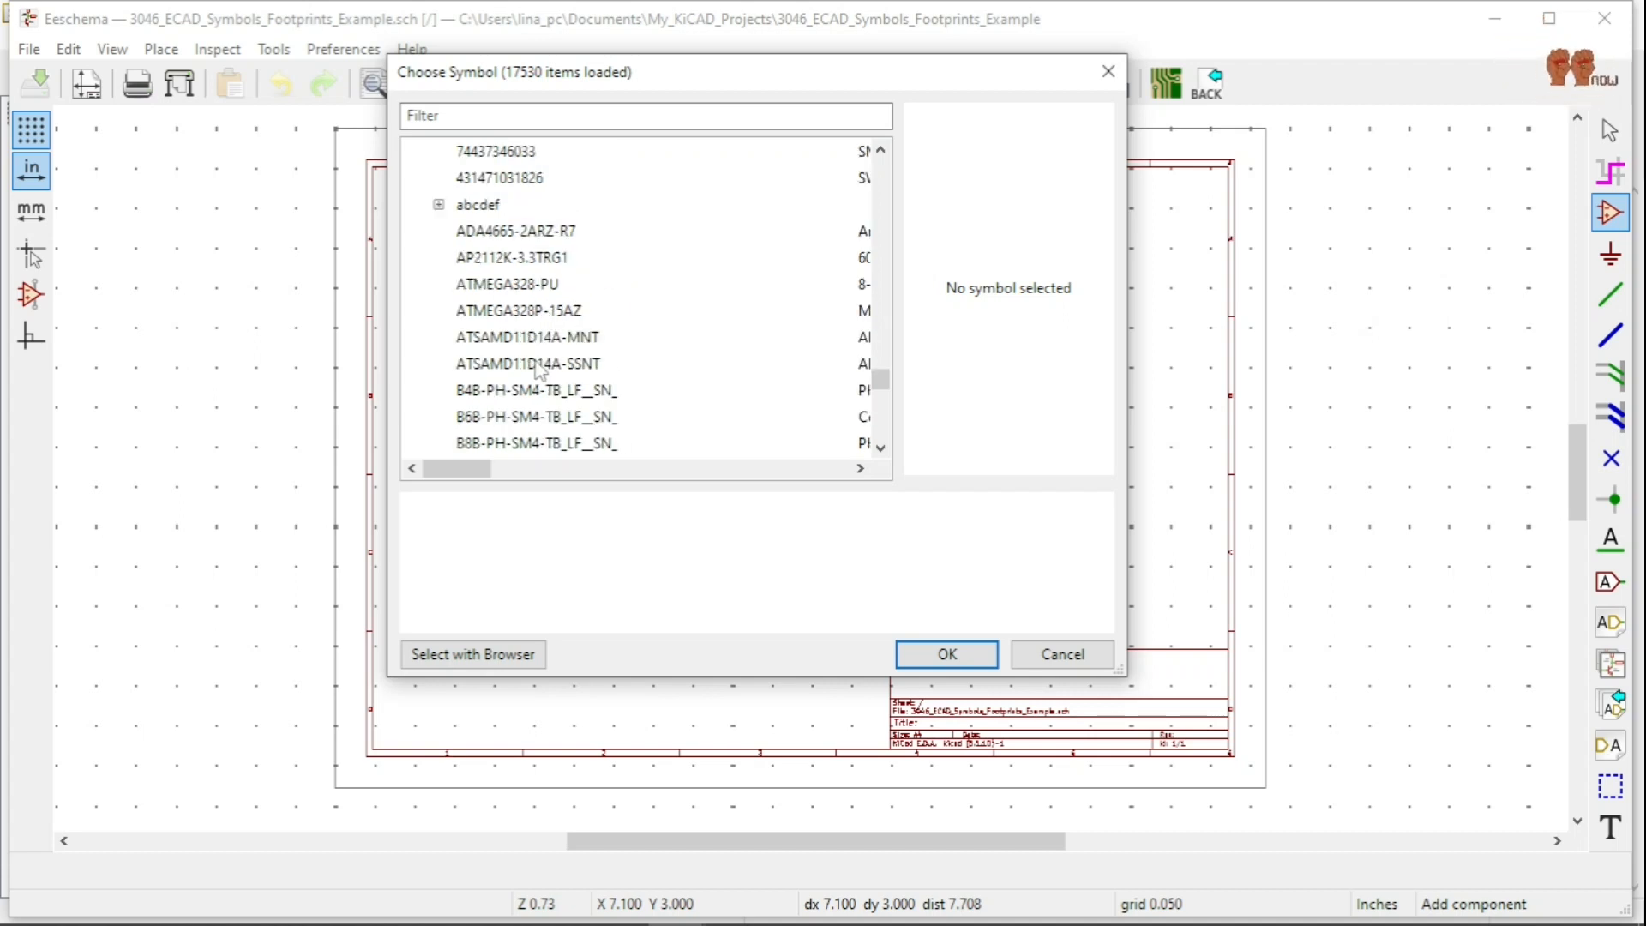
pyautogui.scroll(3, 501, 386)
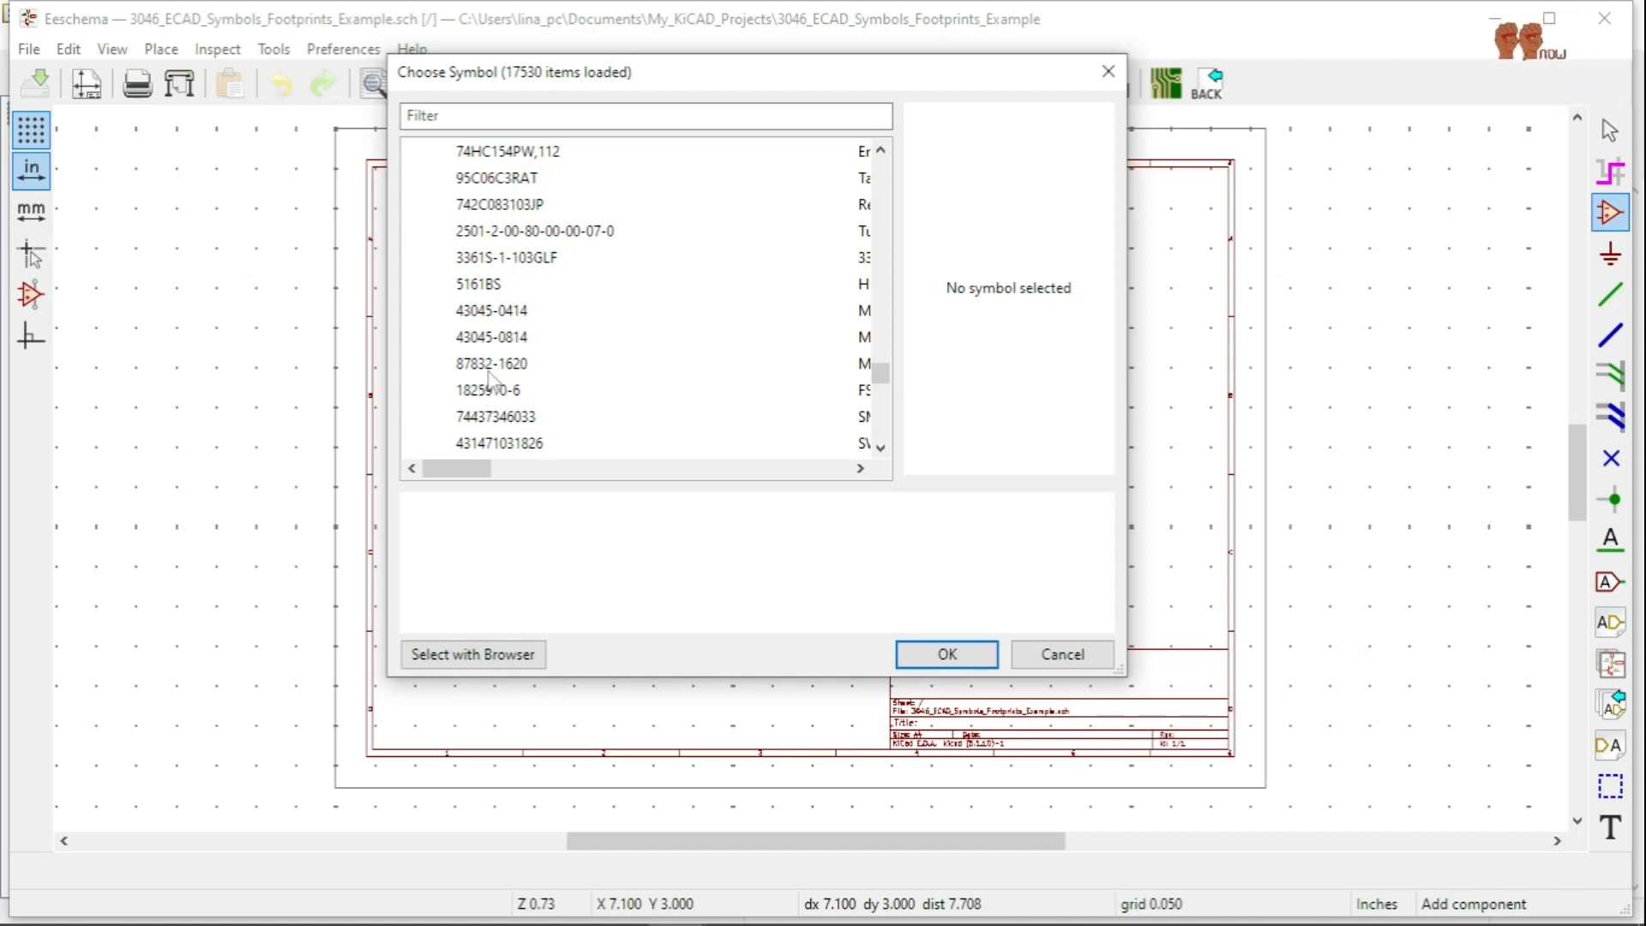
pyautogui.click(489, 368)
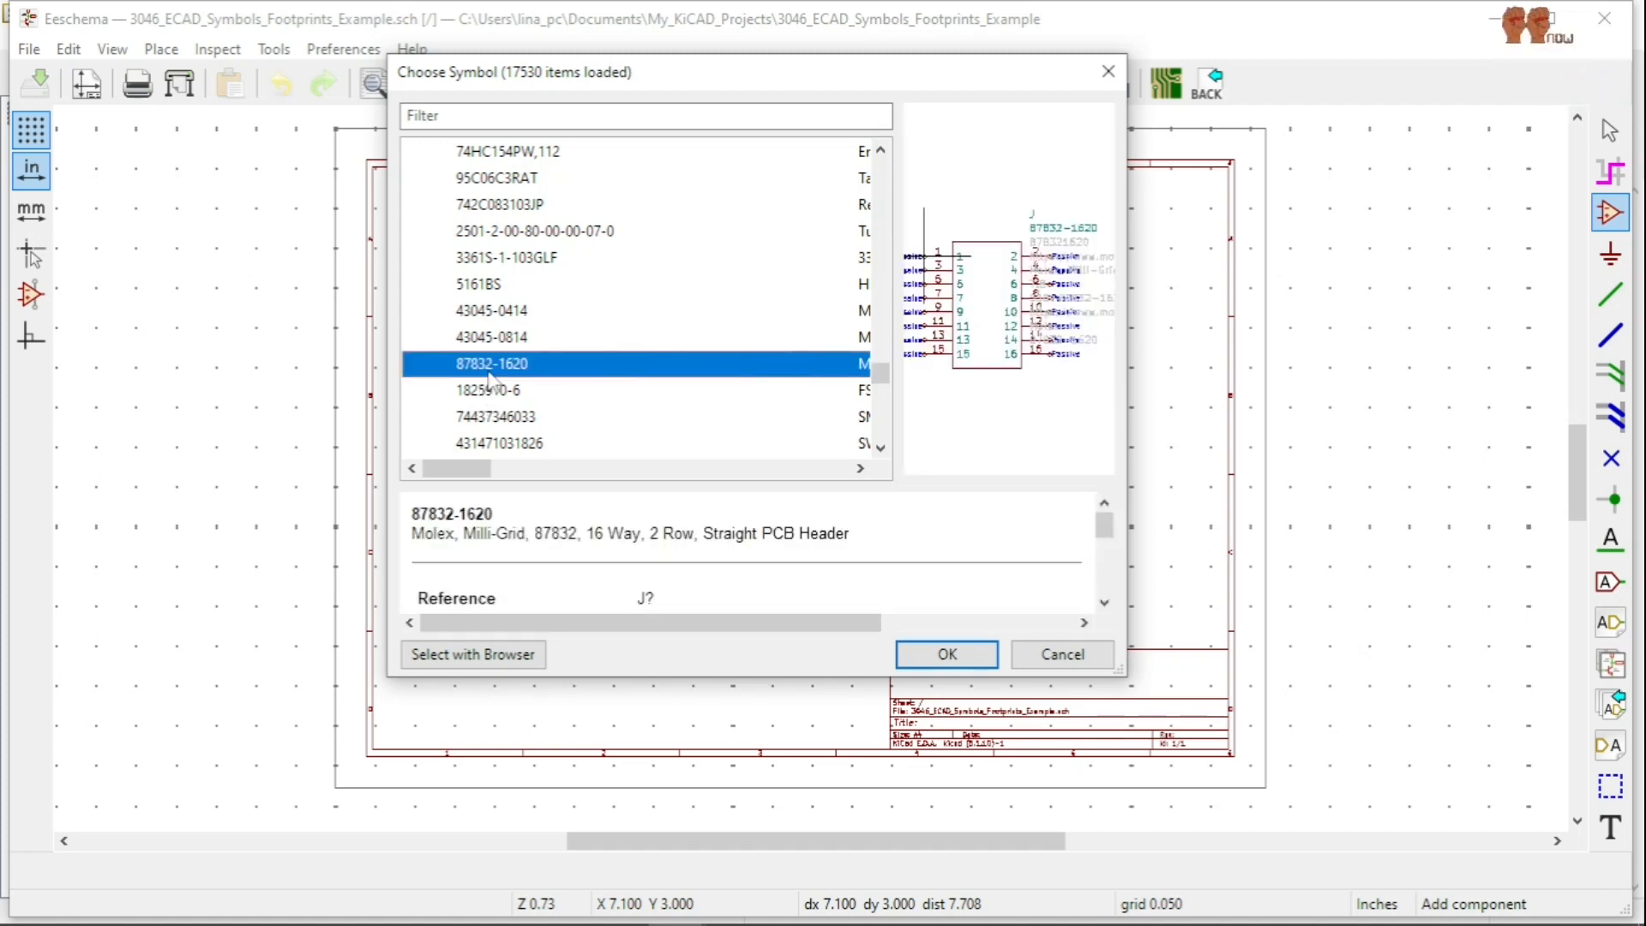
pyautogui.click(962, 659)
pyautogui.click(767, 315)
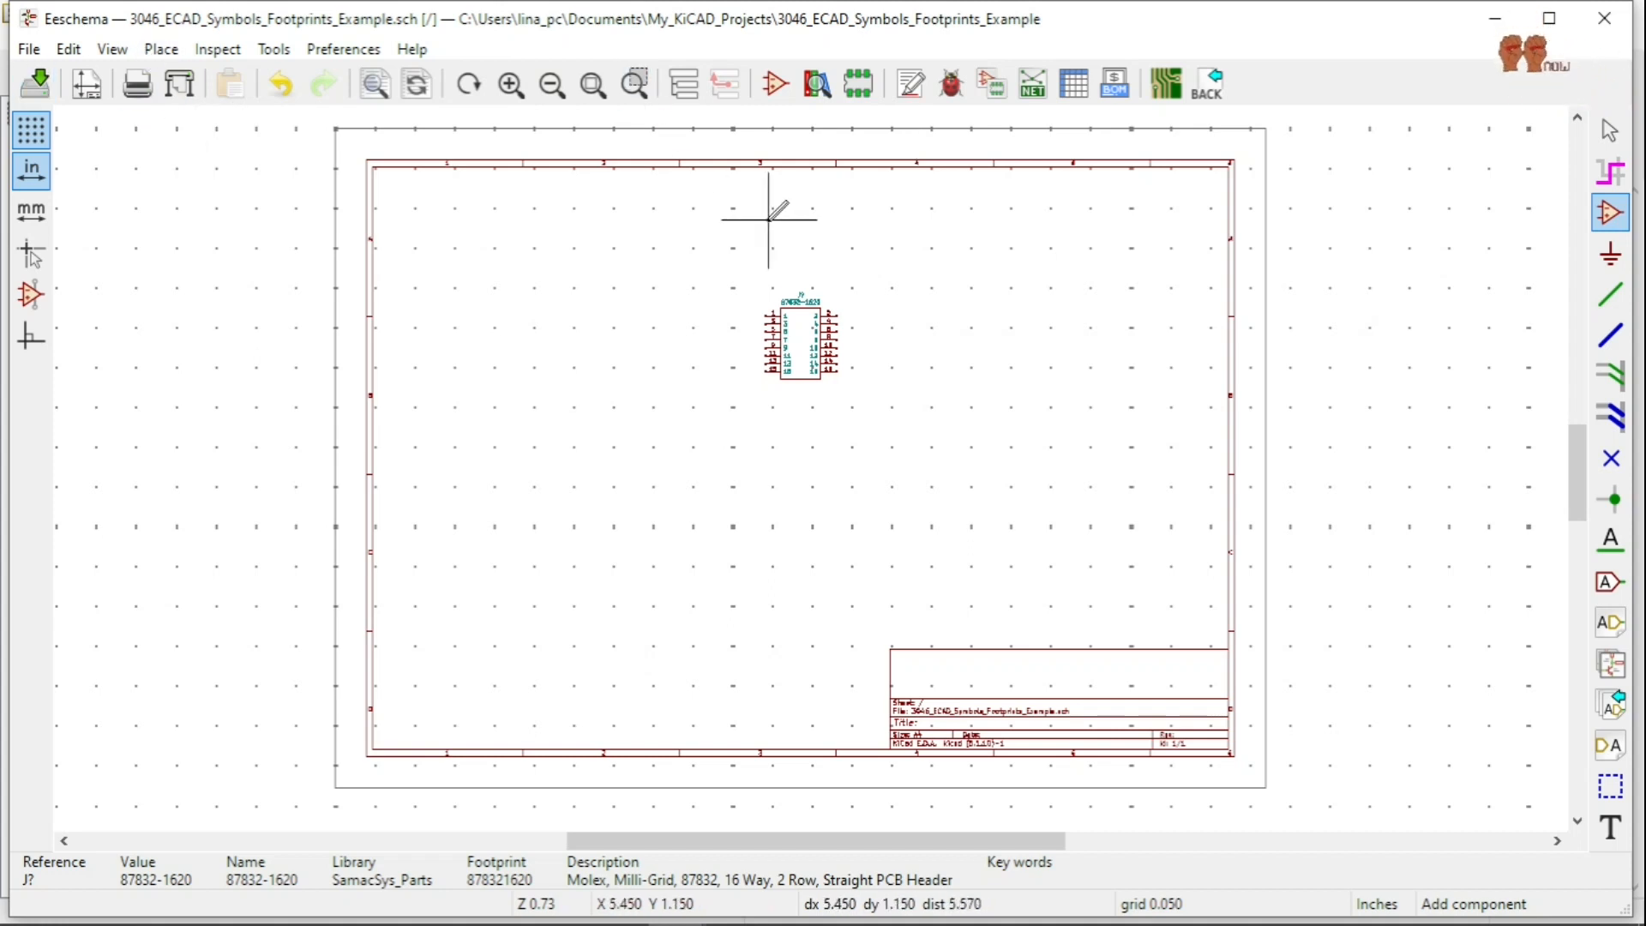
pyautogui.press('Escape')
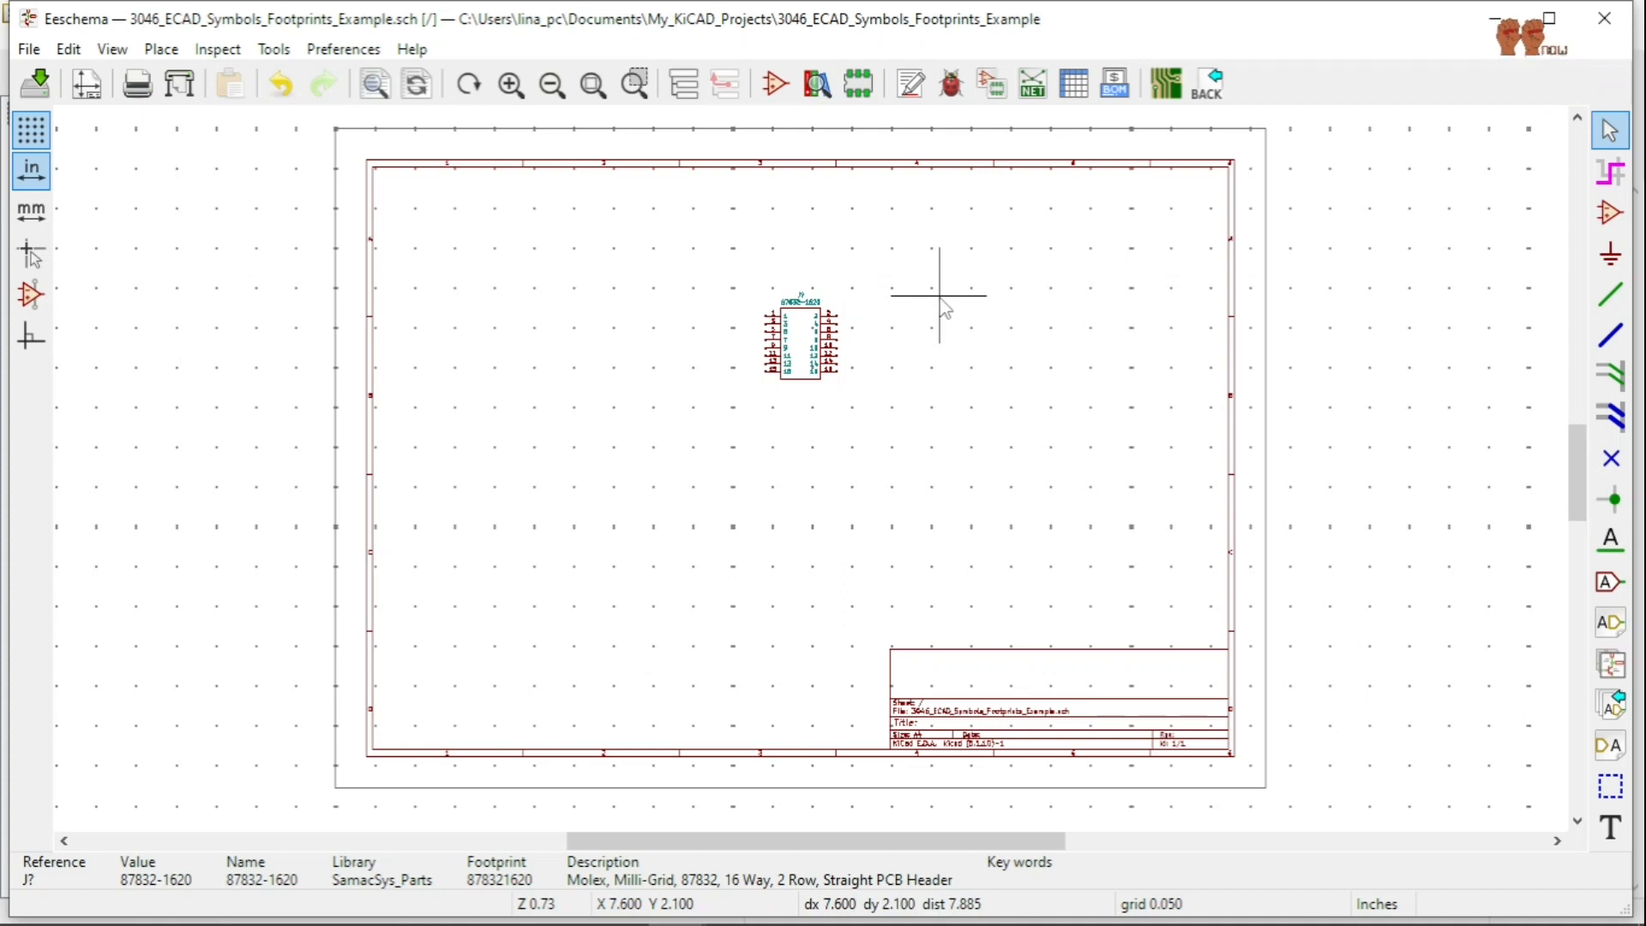
# Generate the Pcbnew netlist as 3046_ECAD_Symbols_Footprints_Example.net and annotate the schematic, keeping existing annotations and sorting by X position.
pyautogui.scroll(-2, 943, 294)
pyautogui.scroll(3, 790, 463)
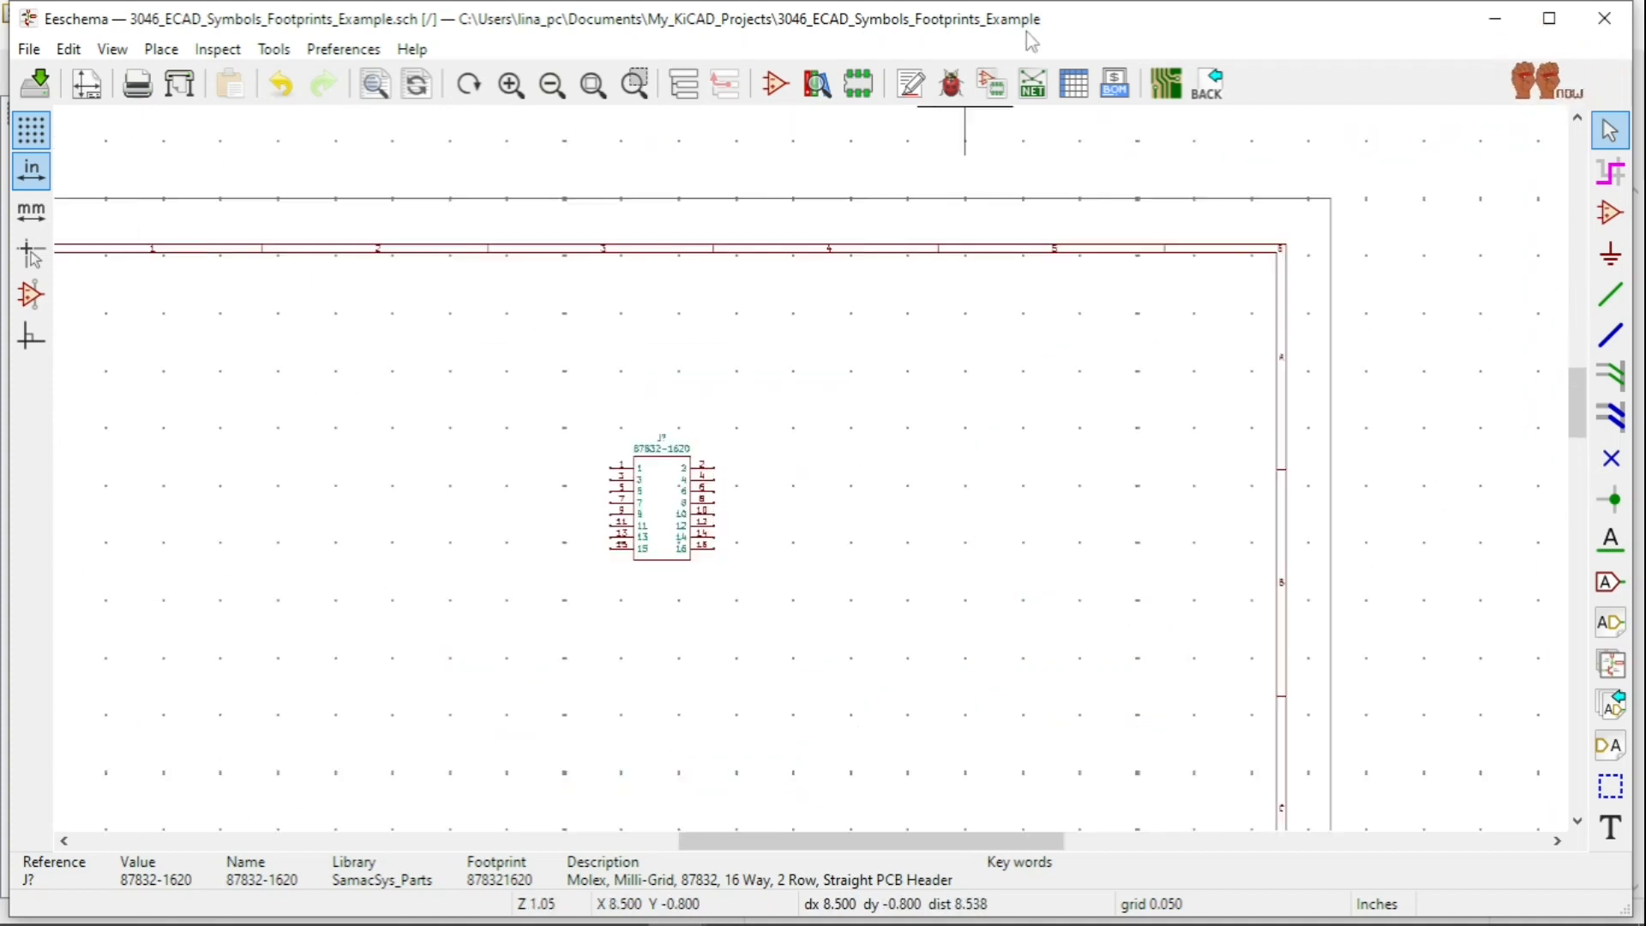
pyautogui.click(1033, 86)
pyautogui.click(969, 410)
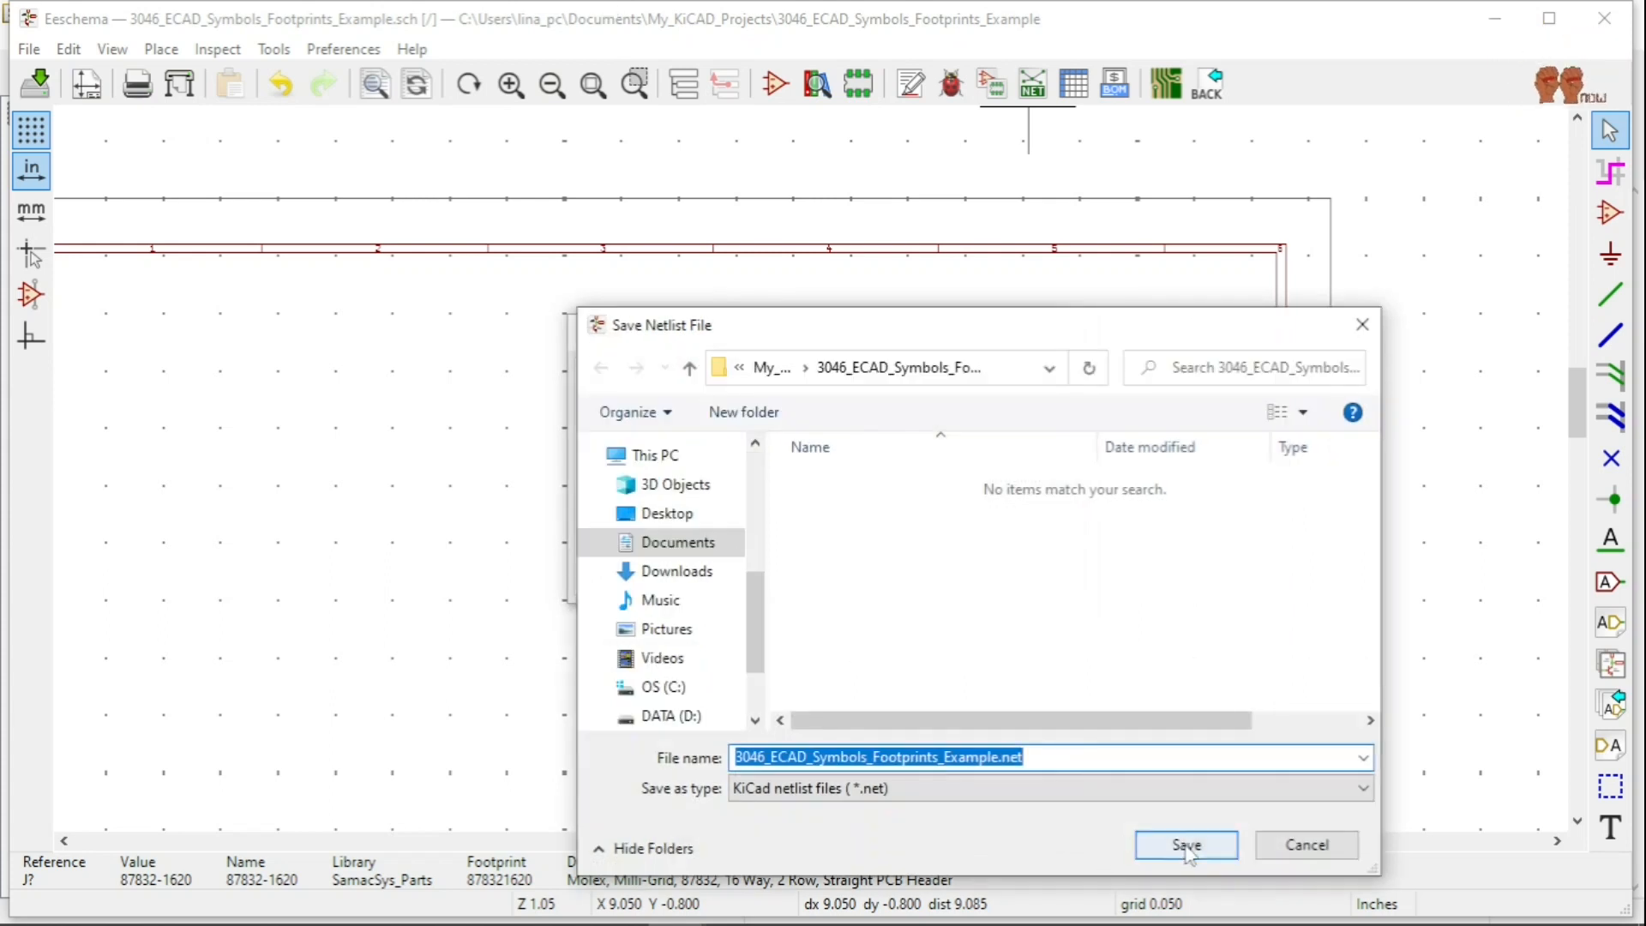
pyautogui.click(1183, 840)
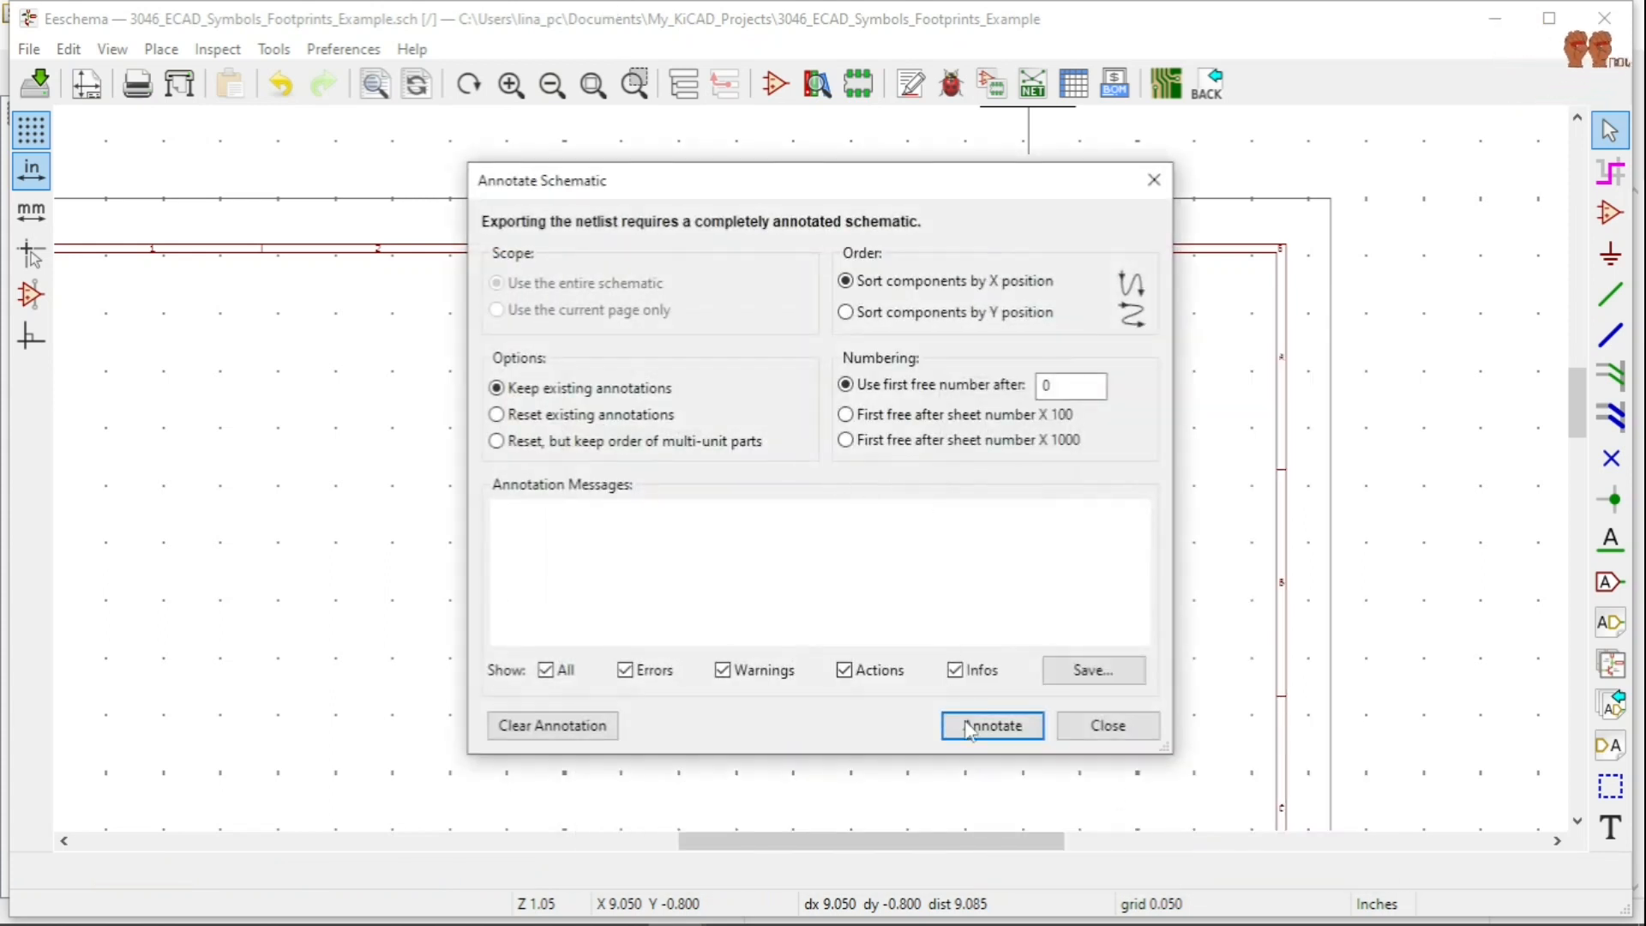
pyautogui.click(995, 728)
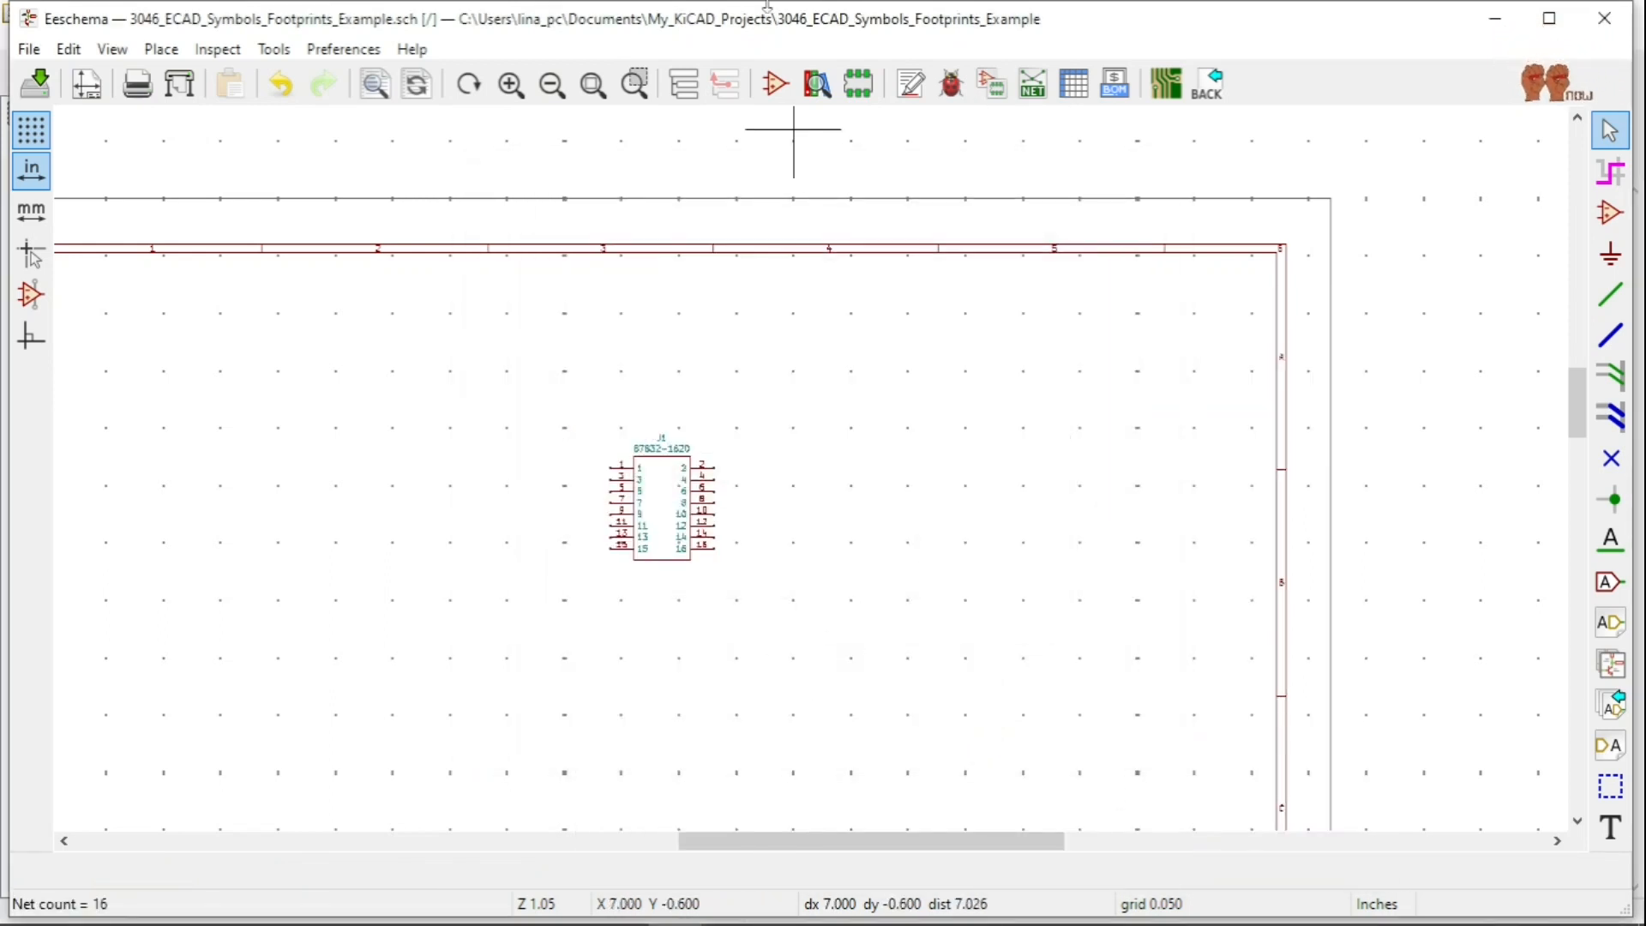
# Generate the Pcbnew netlist again from the annotated schematic, saving it over 3046_ECAD_Symbols_Footprints_Example.net.
pyautogui.click(1024, 89)
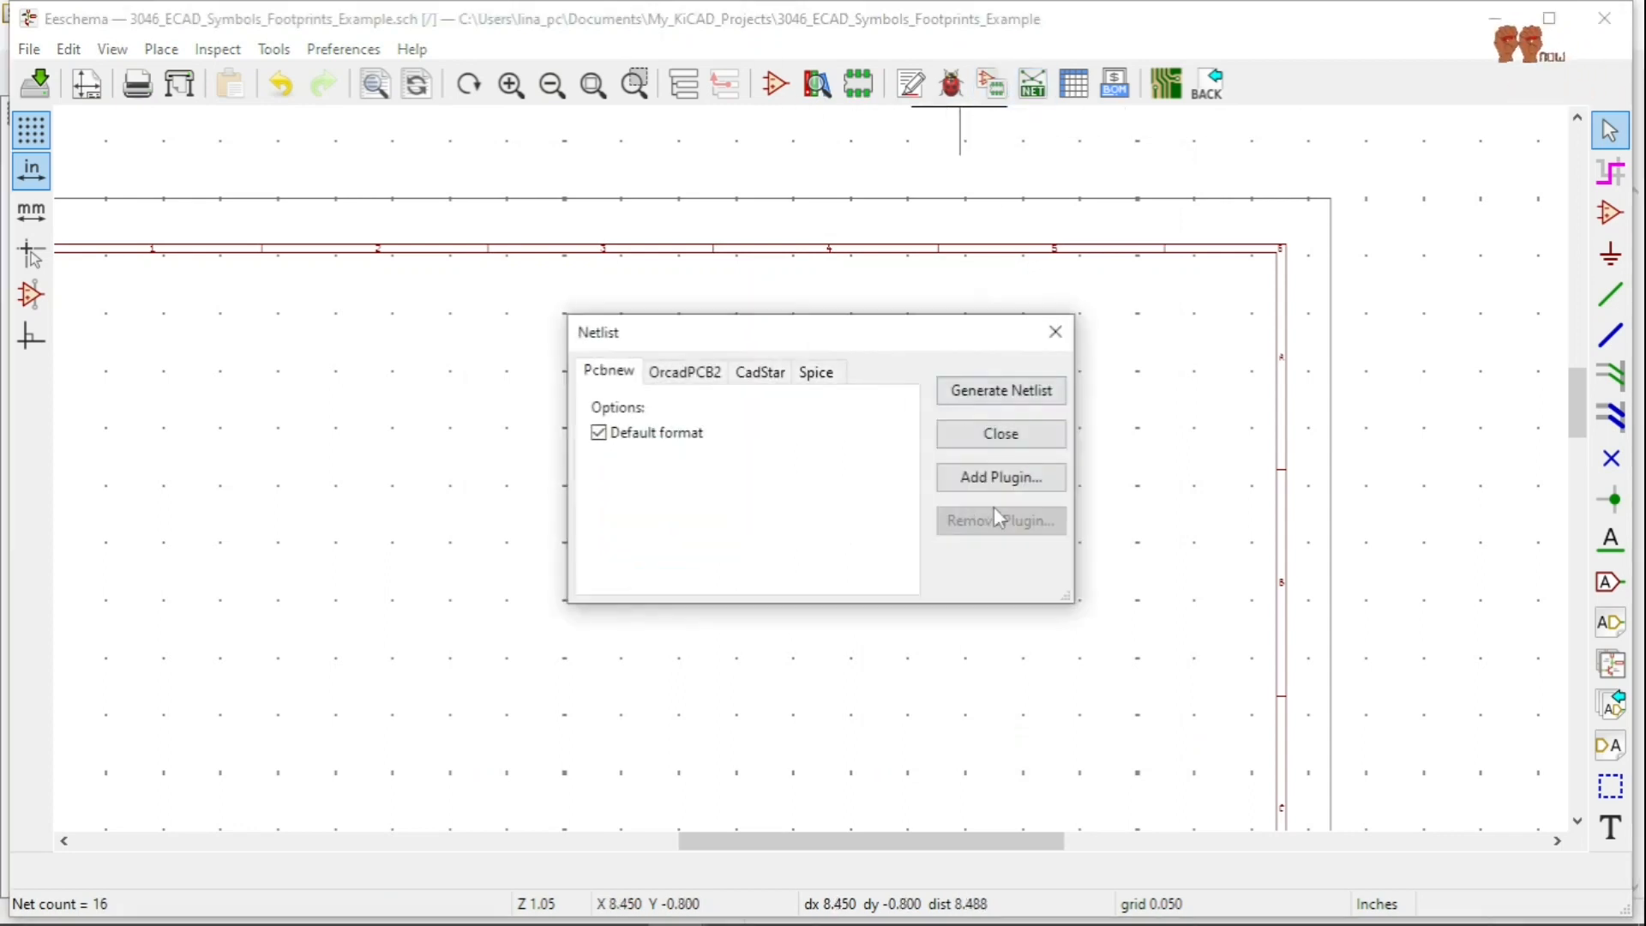
pyautogui.click(1010, 392)
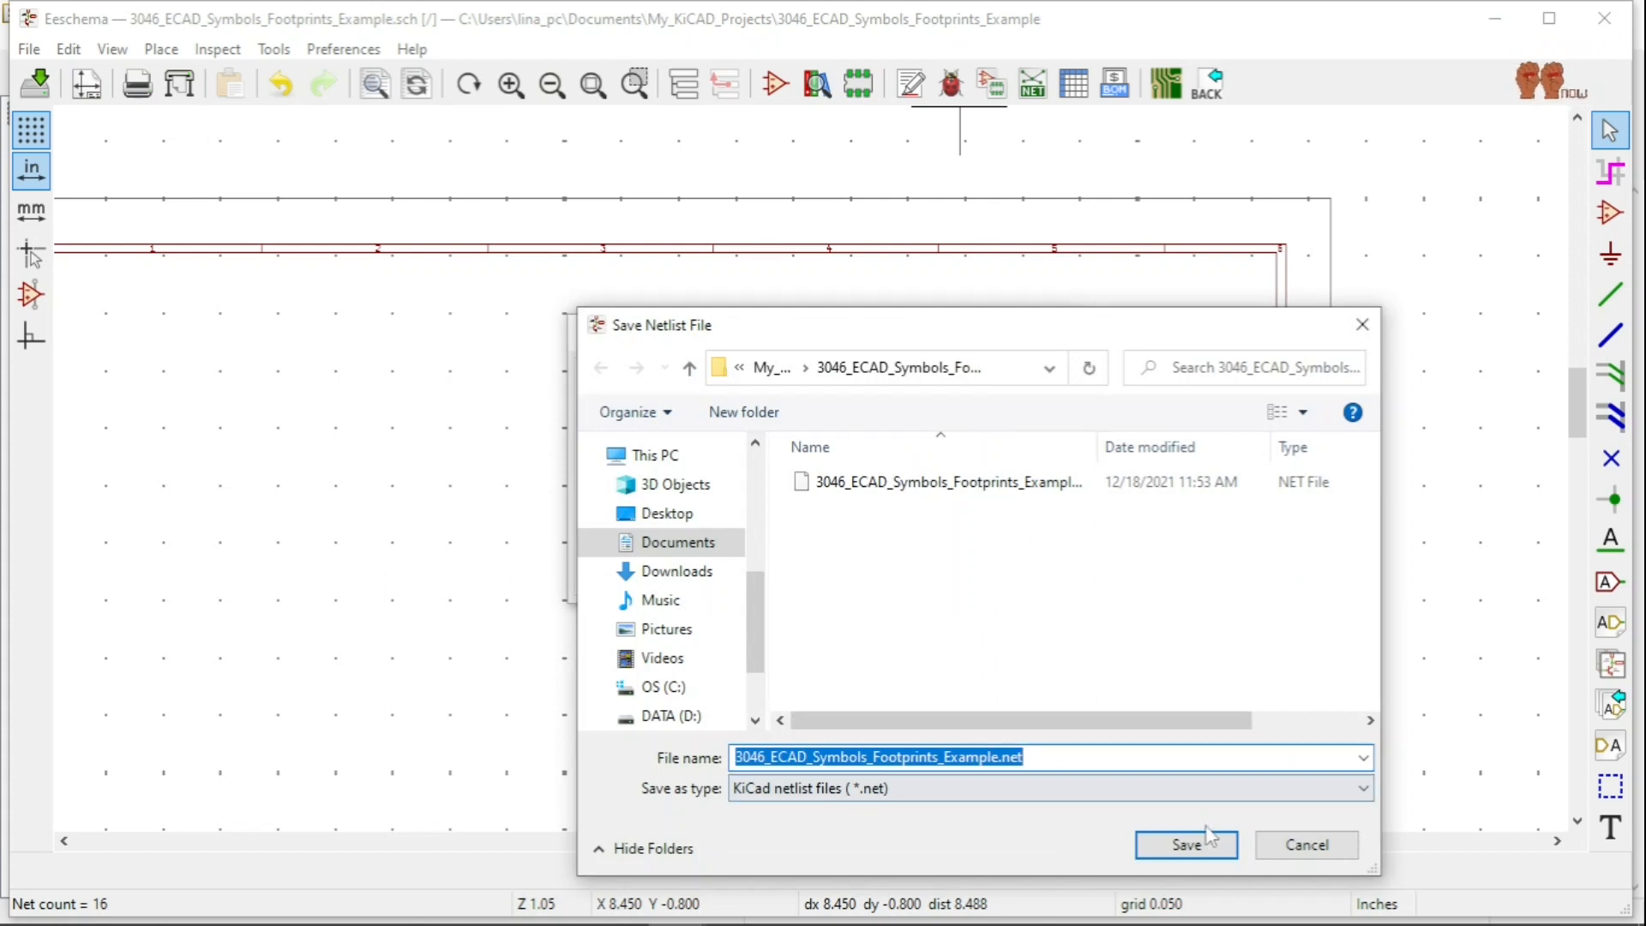
pyautogui.click(1190, 844)
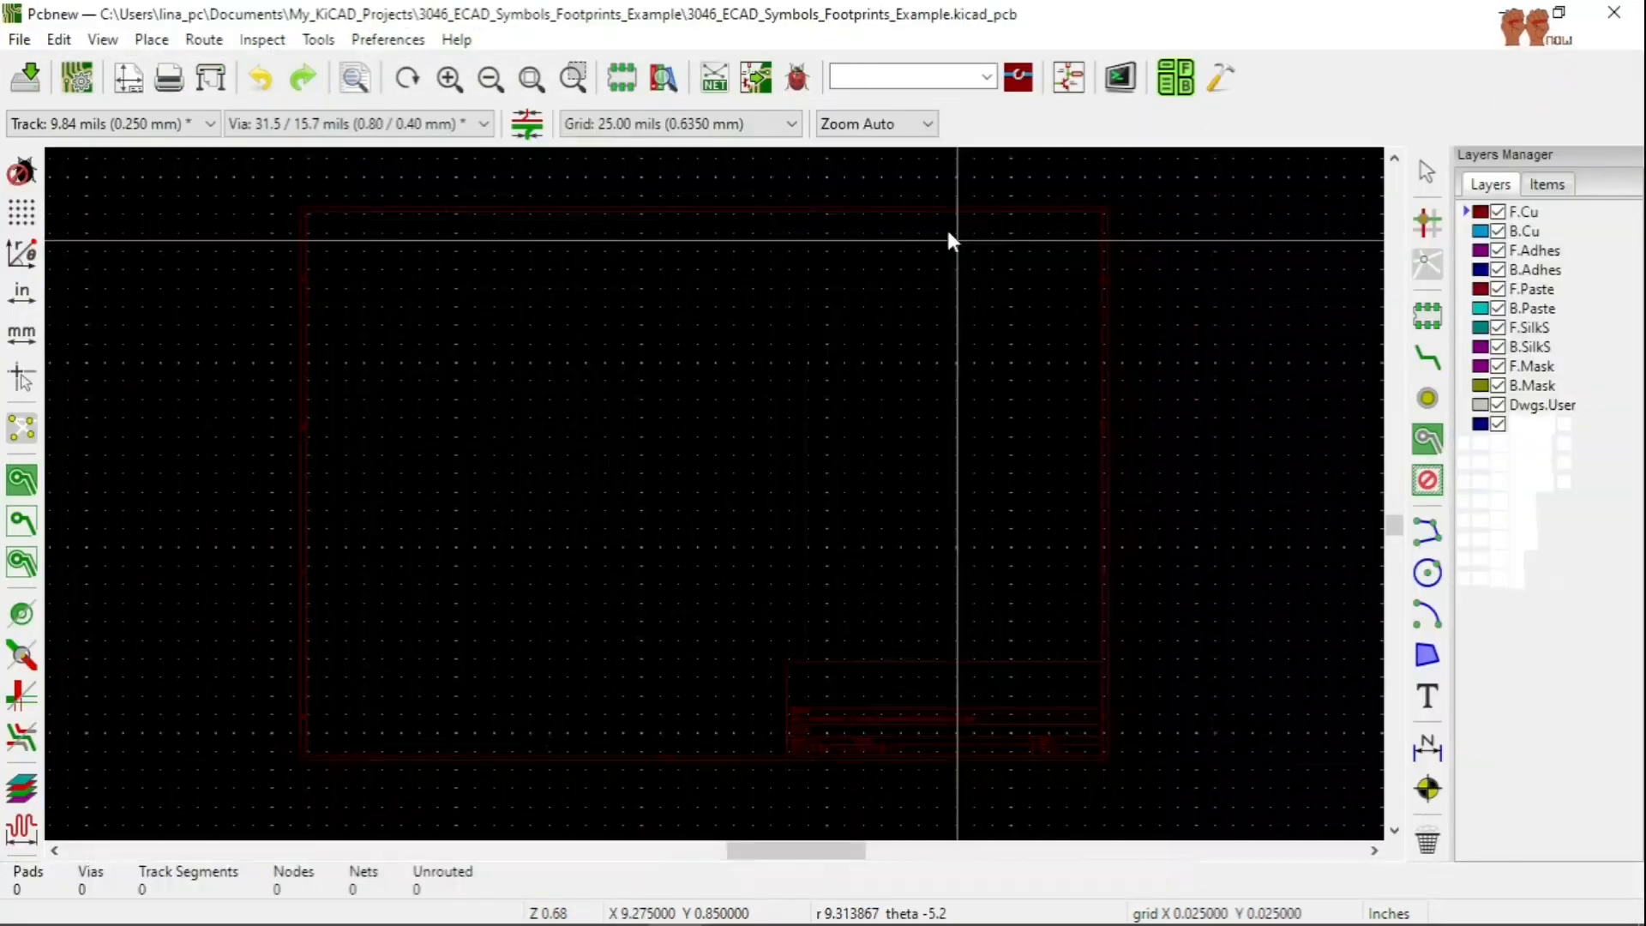
# In the board editor, load the 3046_ECAD_Symbols_Footprints_Example.net netlist and update the PCB with it.
pyautogui.click(714, 79)
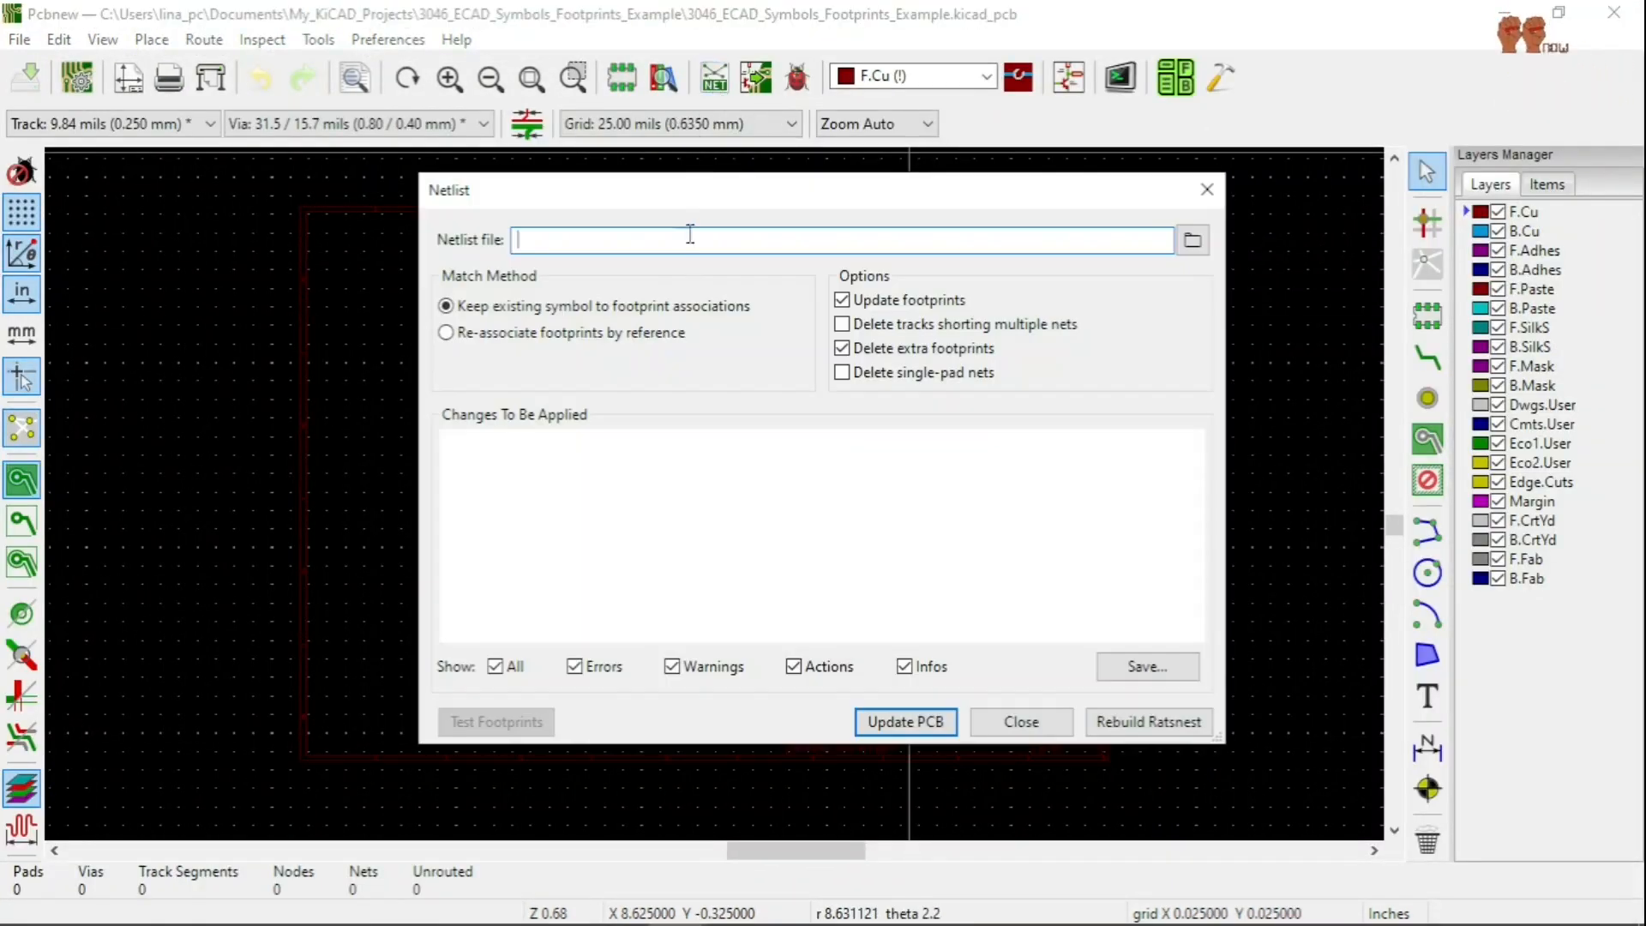
pyautogui.click(1190, 242)
pyautogui.click(1004, 388)
pyautogui.click(1037, 746)
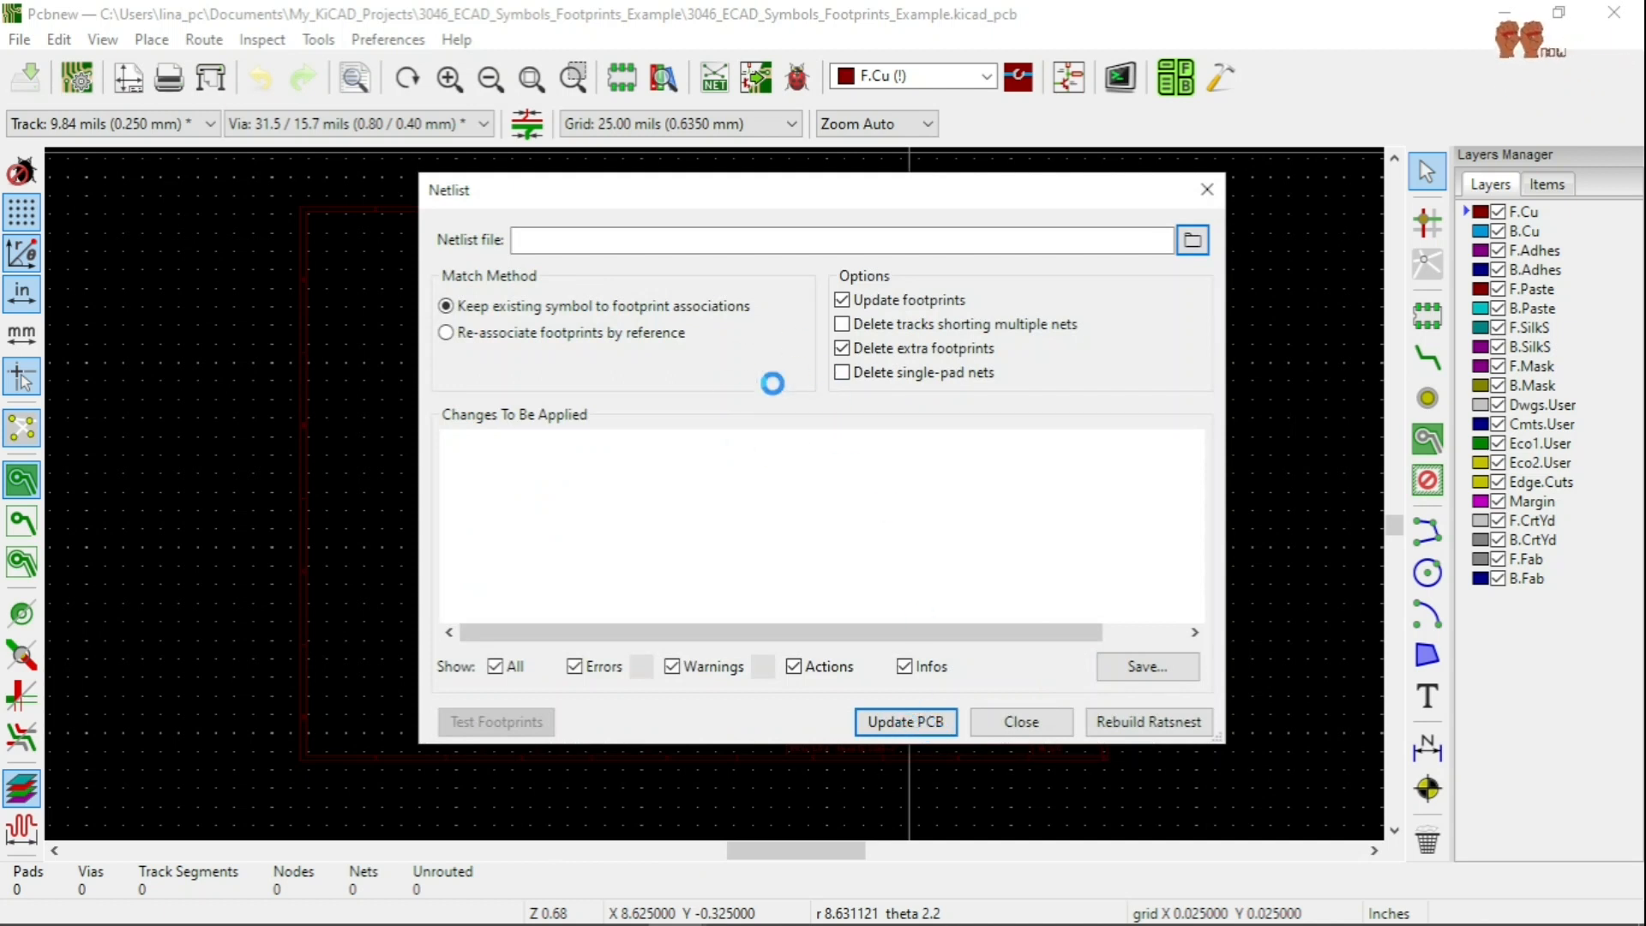
pyautogui.click(919, 725)
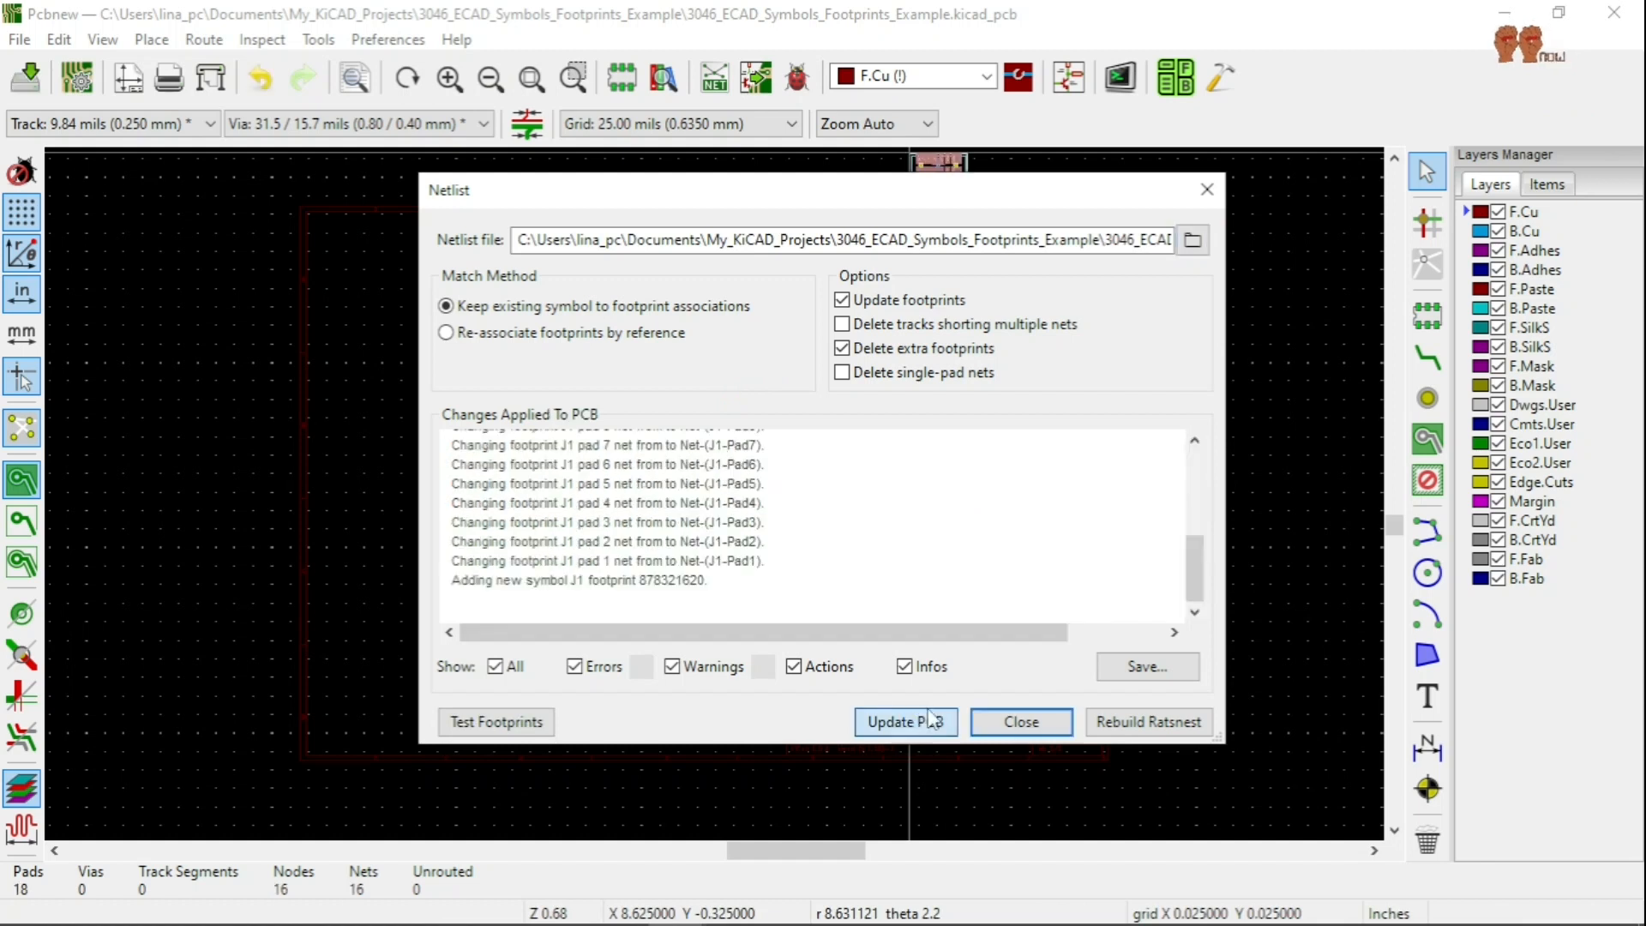
pyautogui.click(1021, 722)
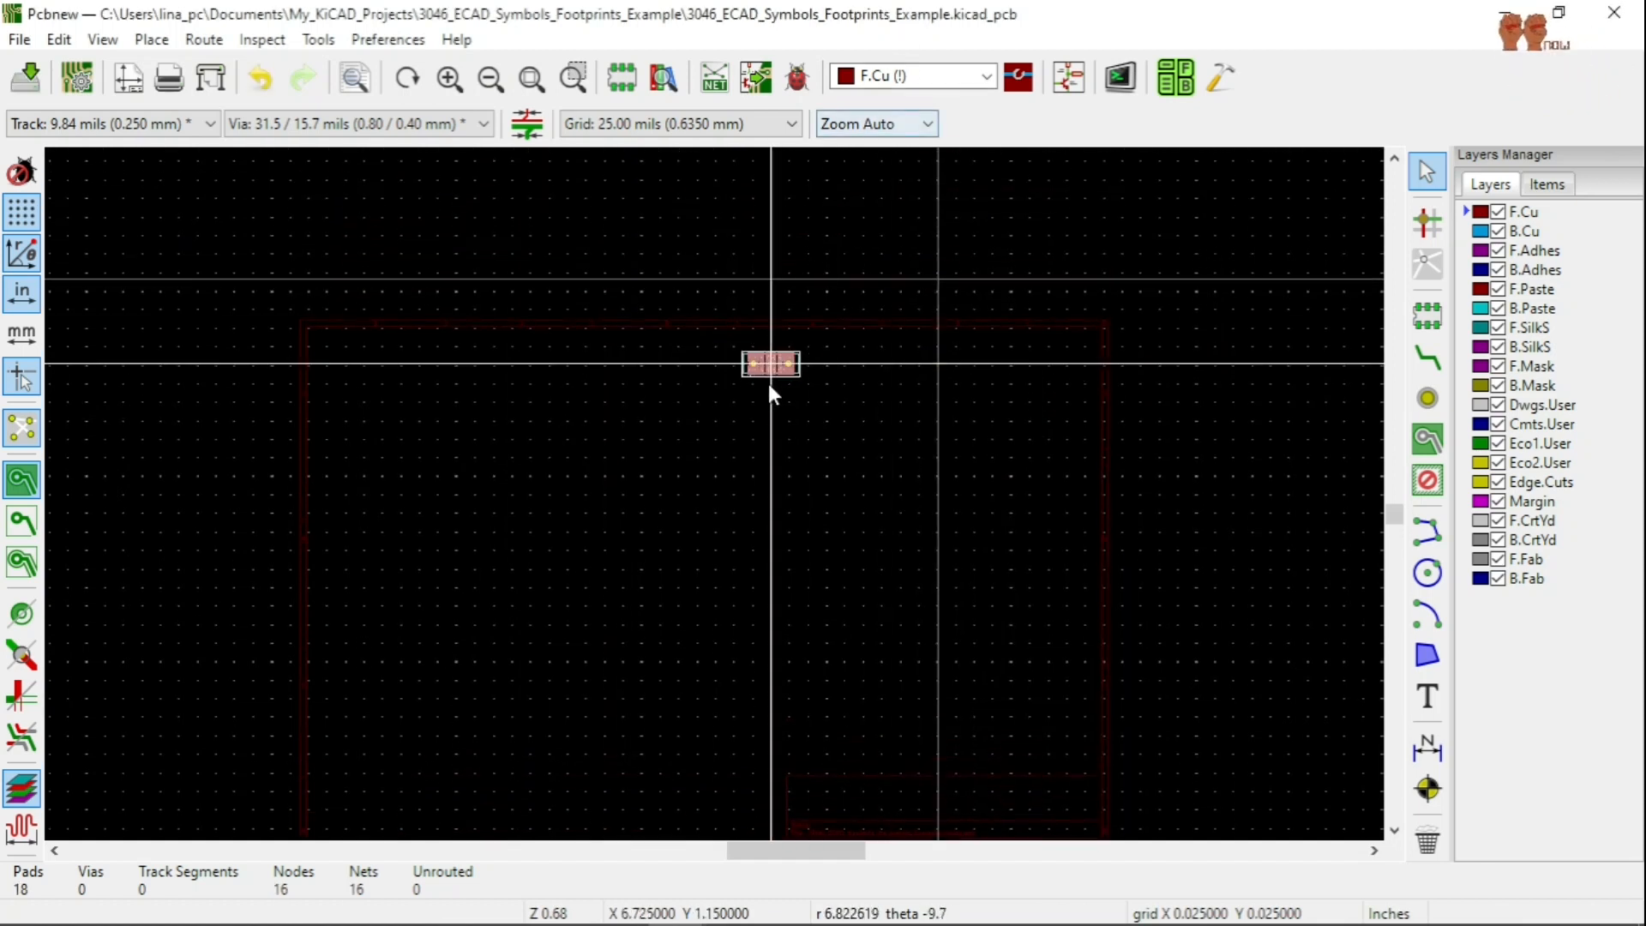
# Place the J1 footprint in the upper middle of the board sheet and move it to about X 6.15, Y 1.9 inches.
pyautogui.click(717, 452)
pyautogui.scroll(1, 737, 434)
pyautogui.scroll(5, 713, 492)
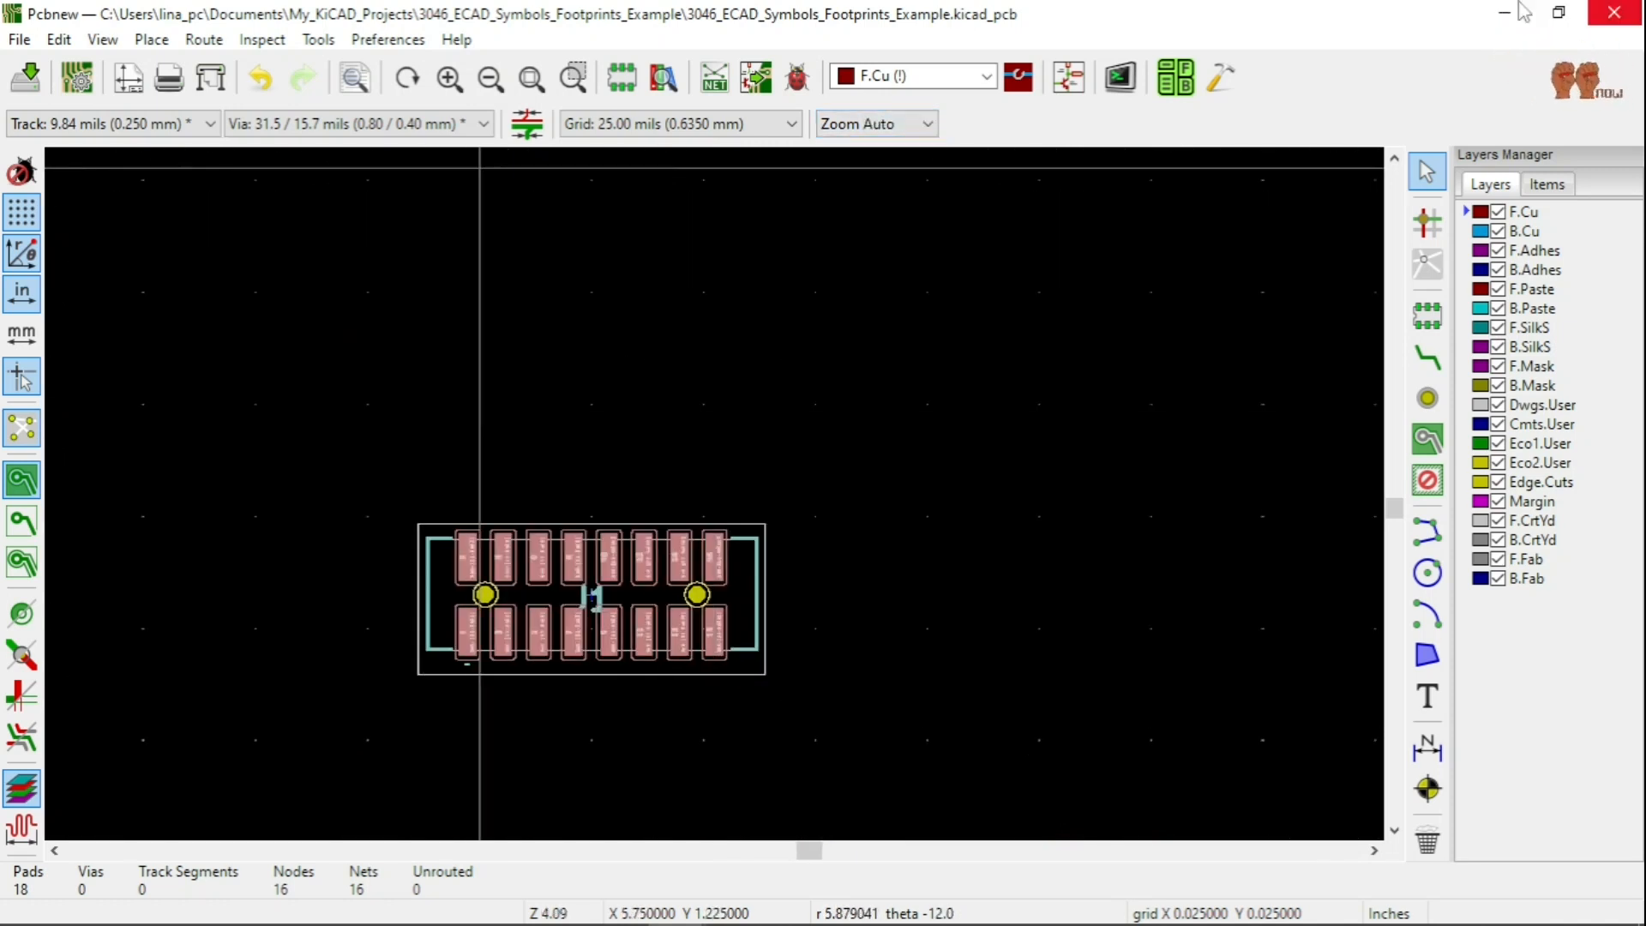
pyautogui.moveTo(366, 471); pyautogui.dragTo(814, 717)
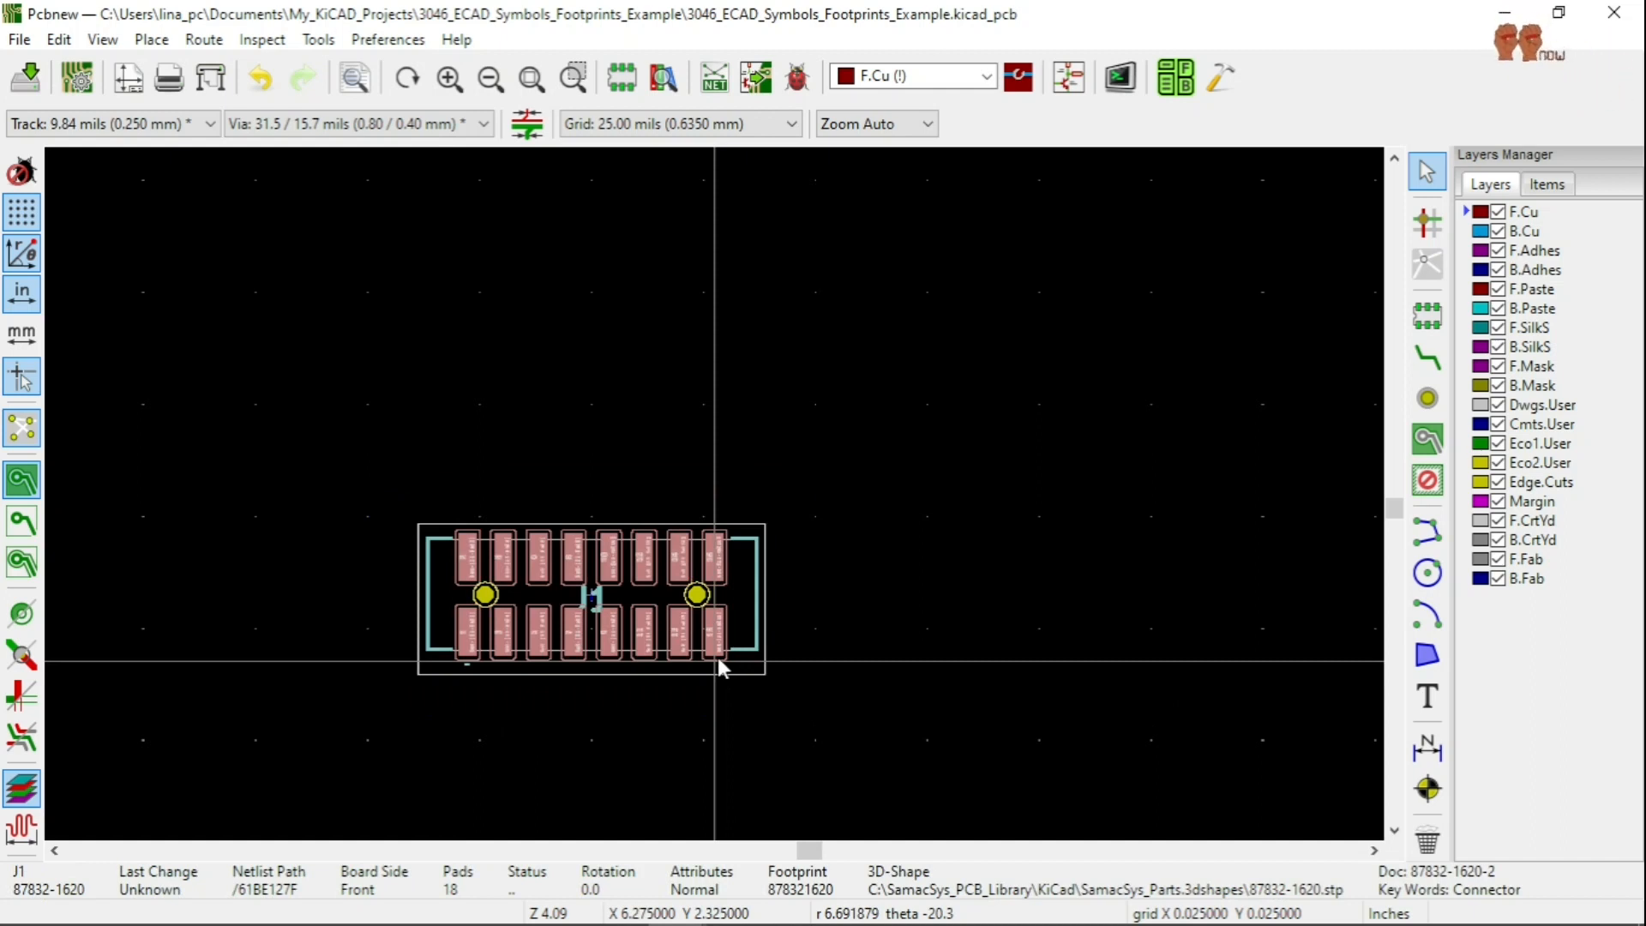
pyautogui.press('m')
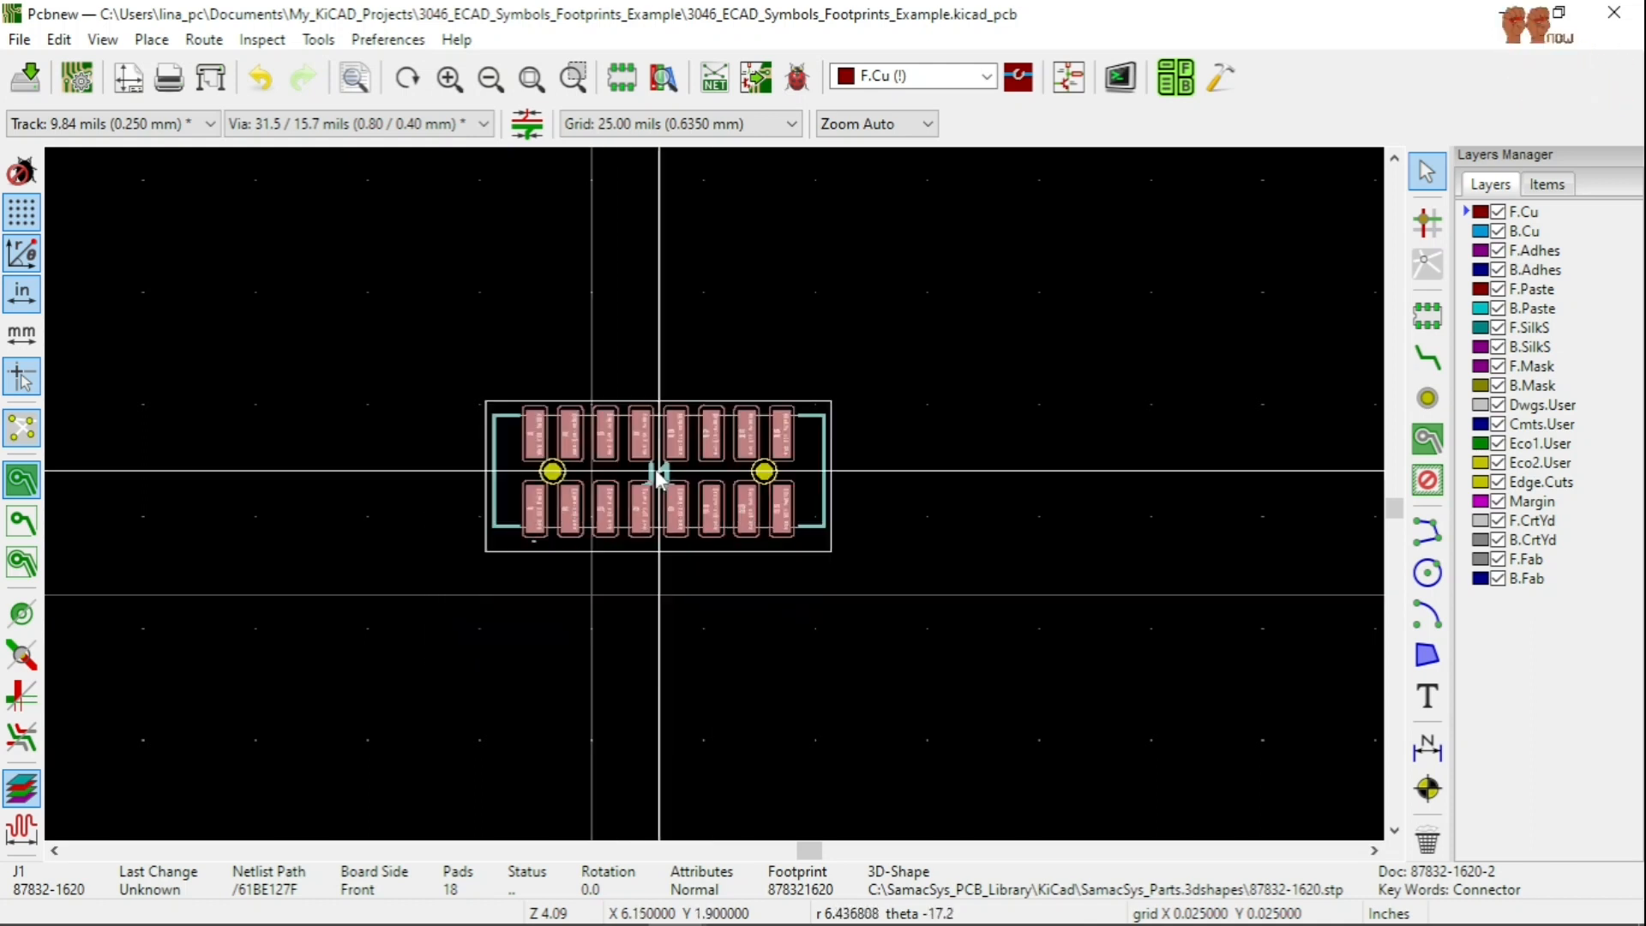
pyautogui.click(658, 477)
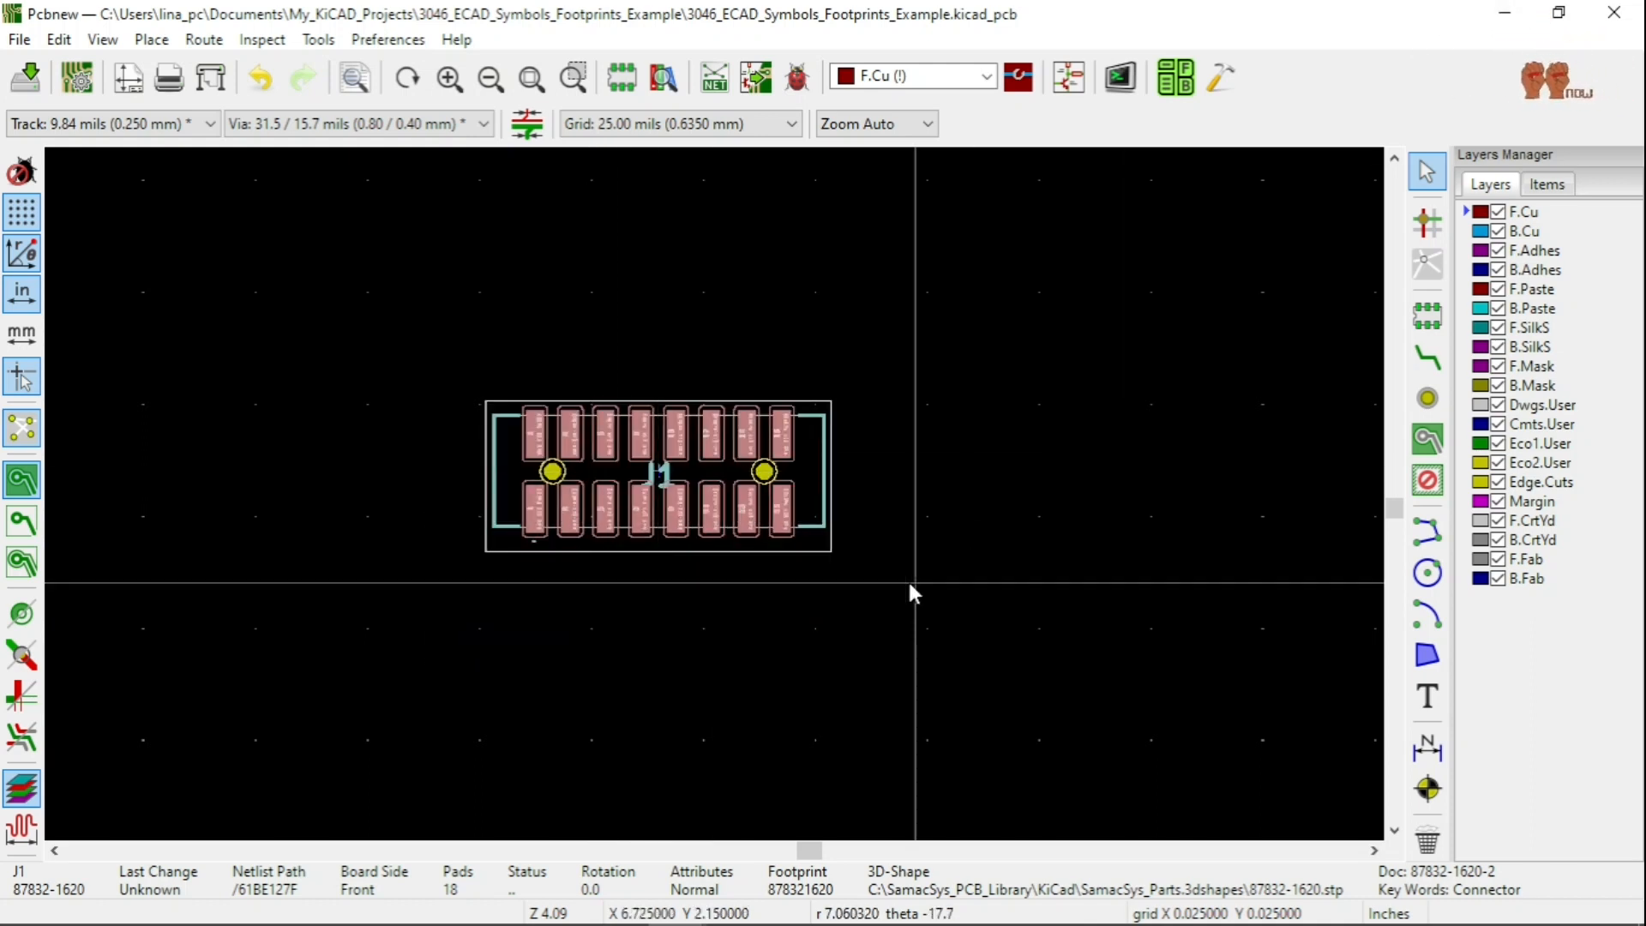
# Open the library version of the J1 footprint for editing through its footprint properties.
pyautogui.scroll(3, 746, 521)
pyautogui.scroll(-2, 713, 492)
pyautogui.scroll(2, 574, 424)
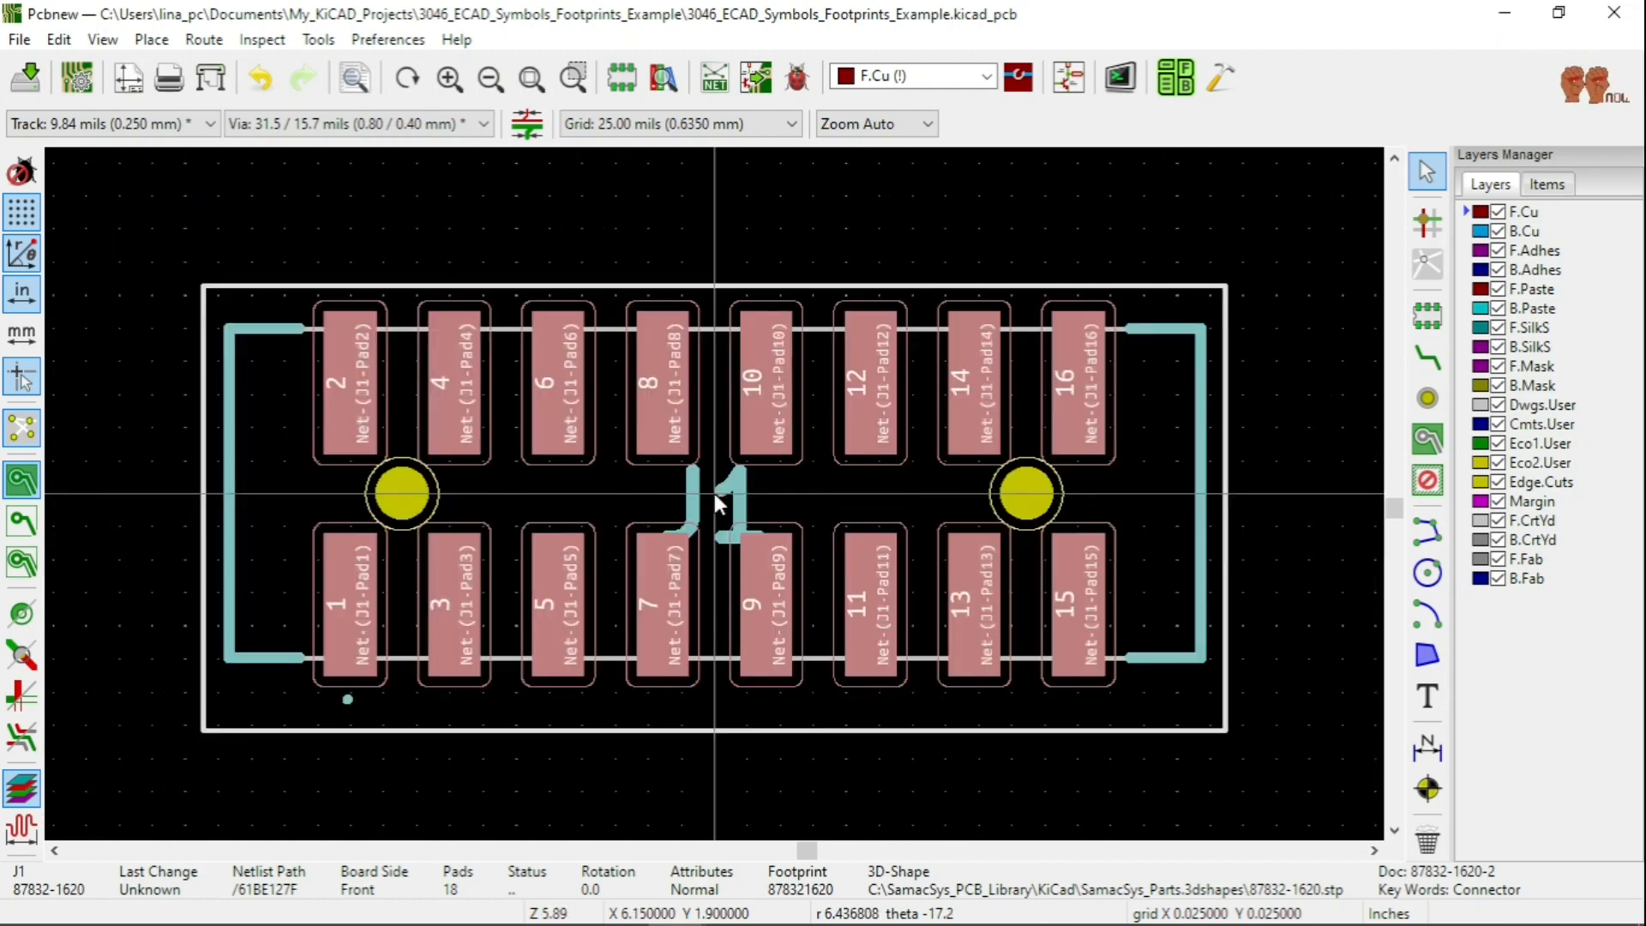
pyautogui.middleClick(813, 528)
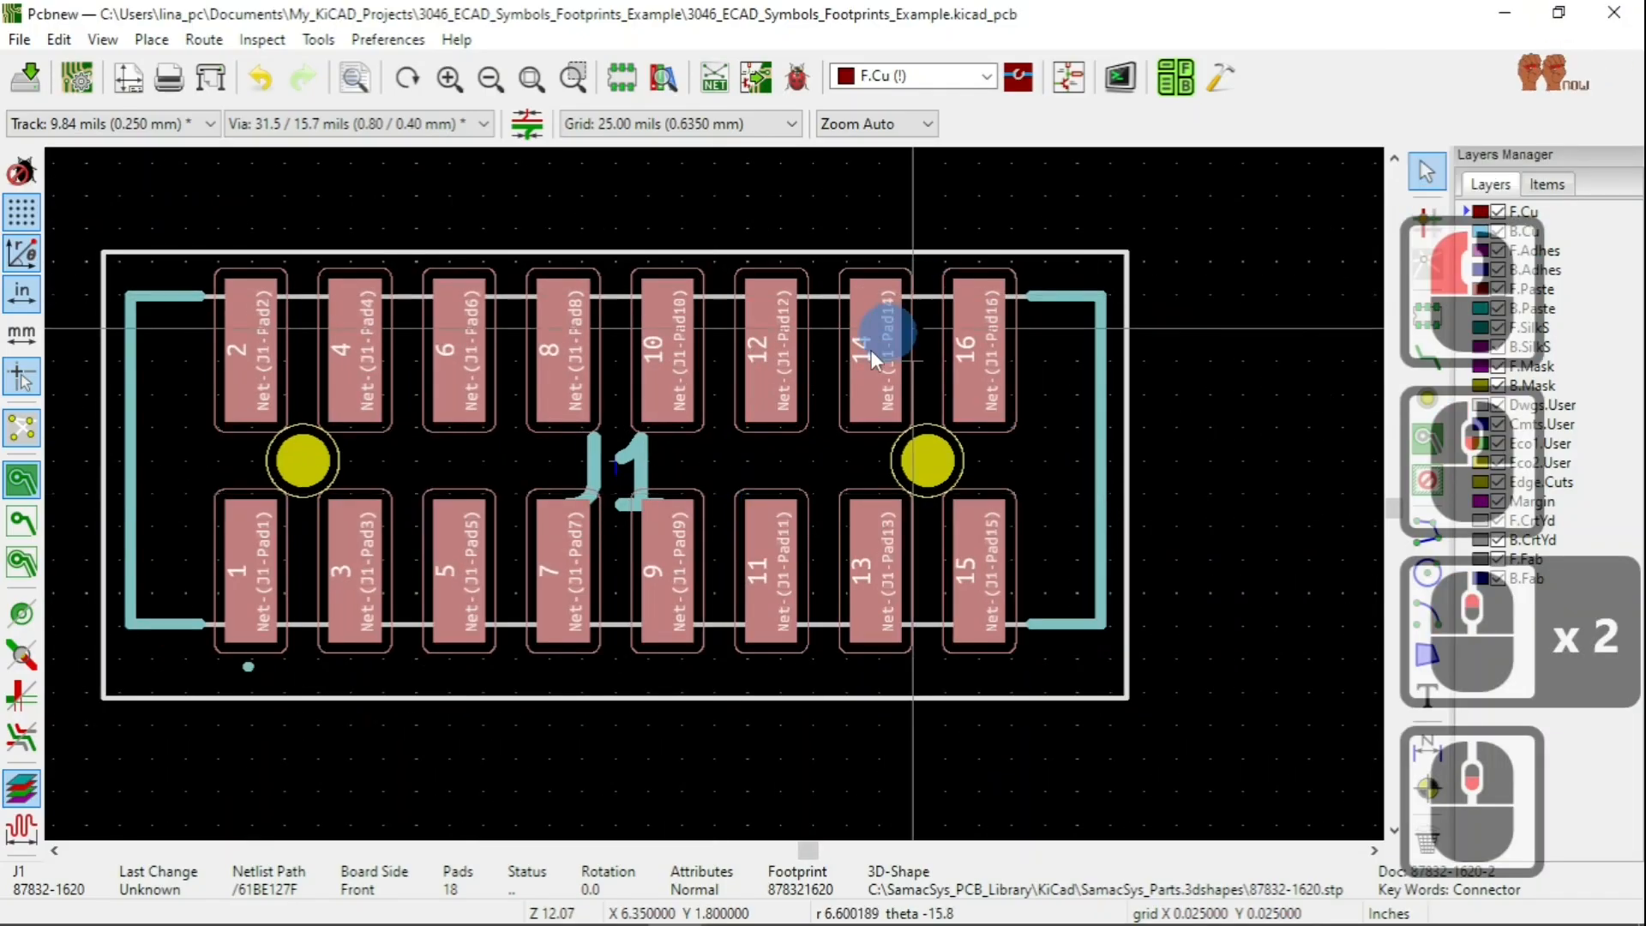
pyautogui.rightClick(718, 446)
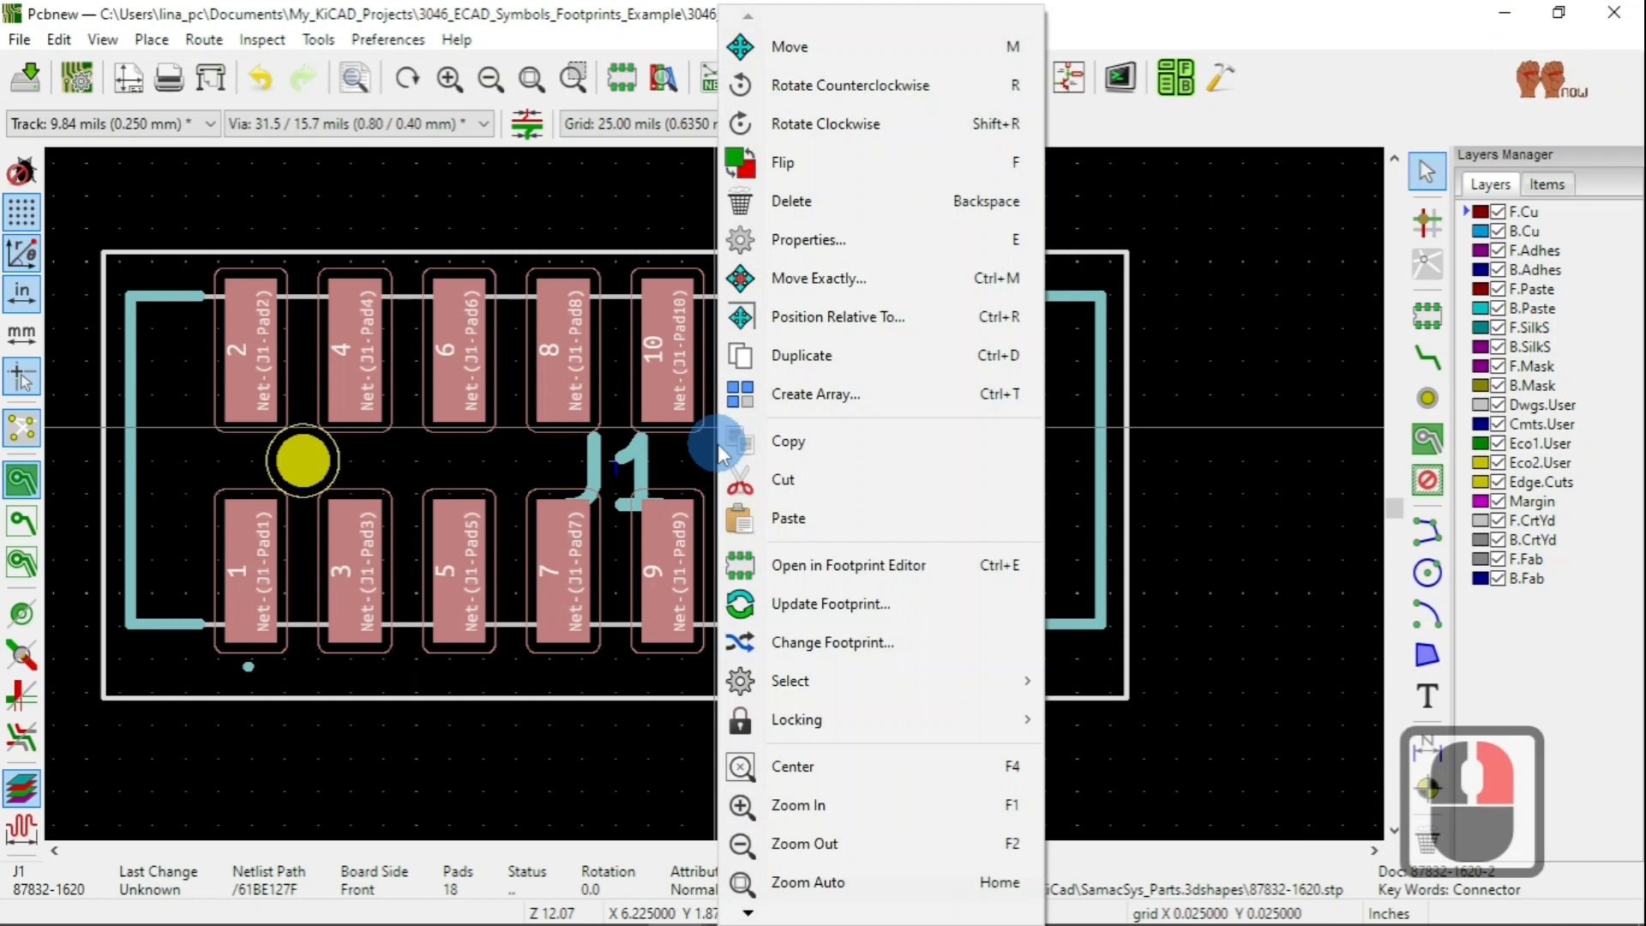
pyautogui.click(877, 250)
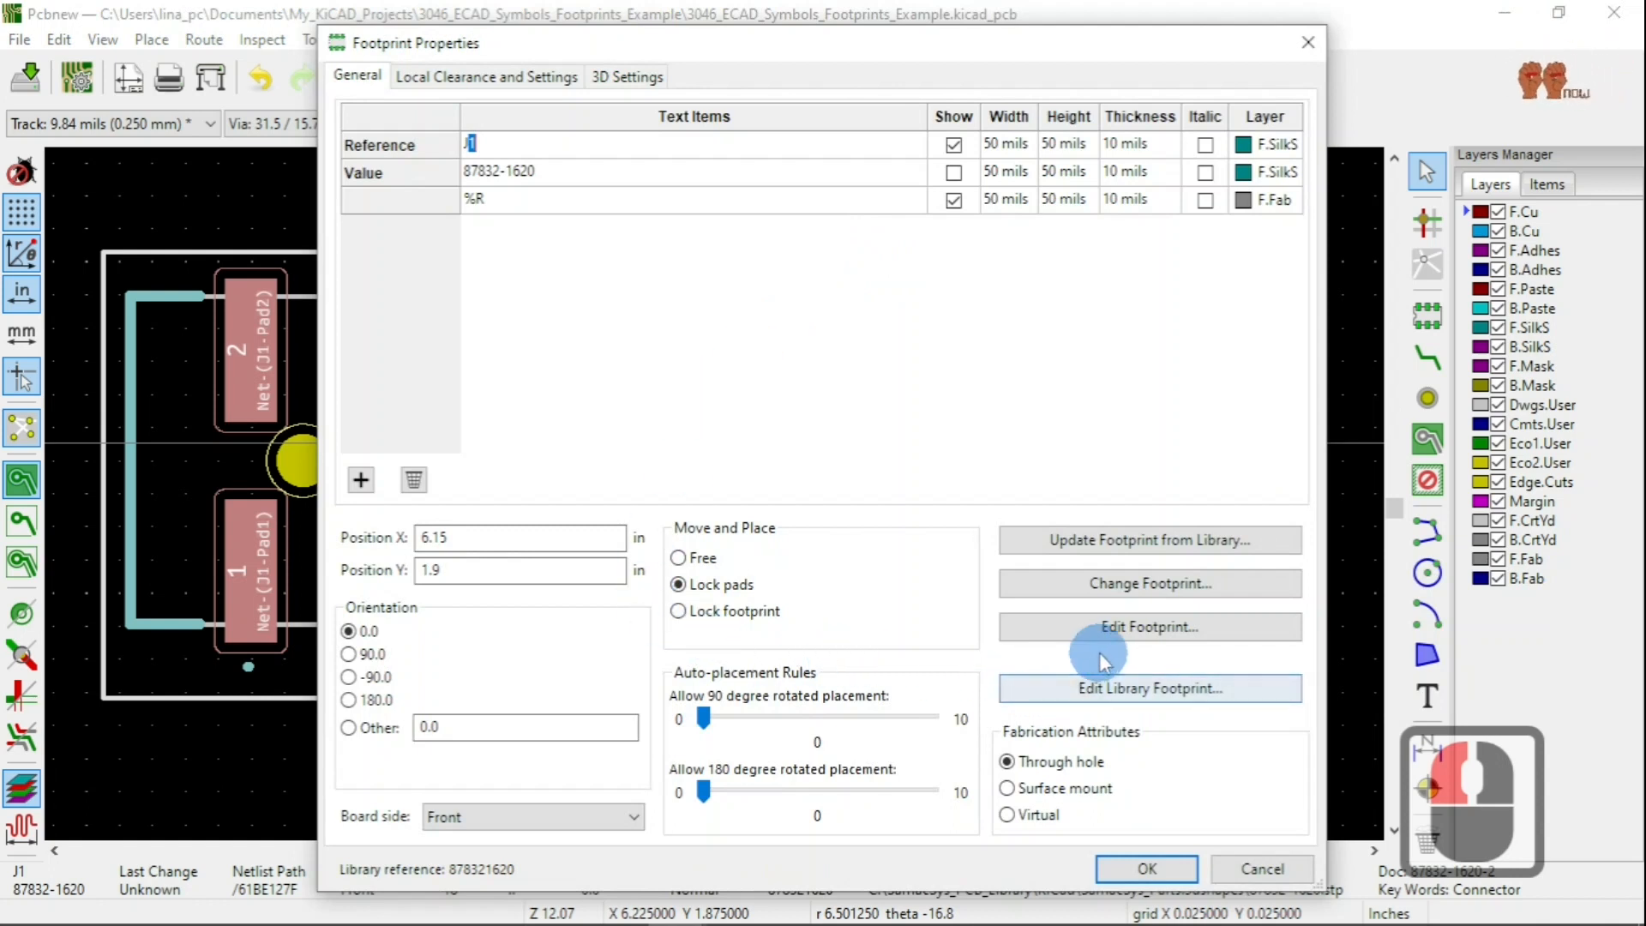
pyautogui.click(1124, 696)
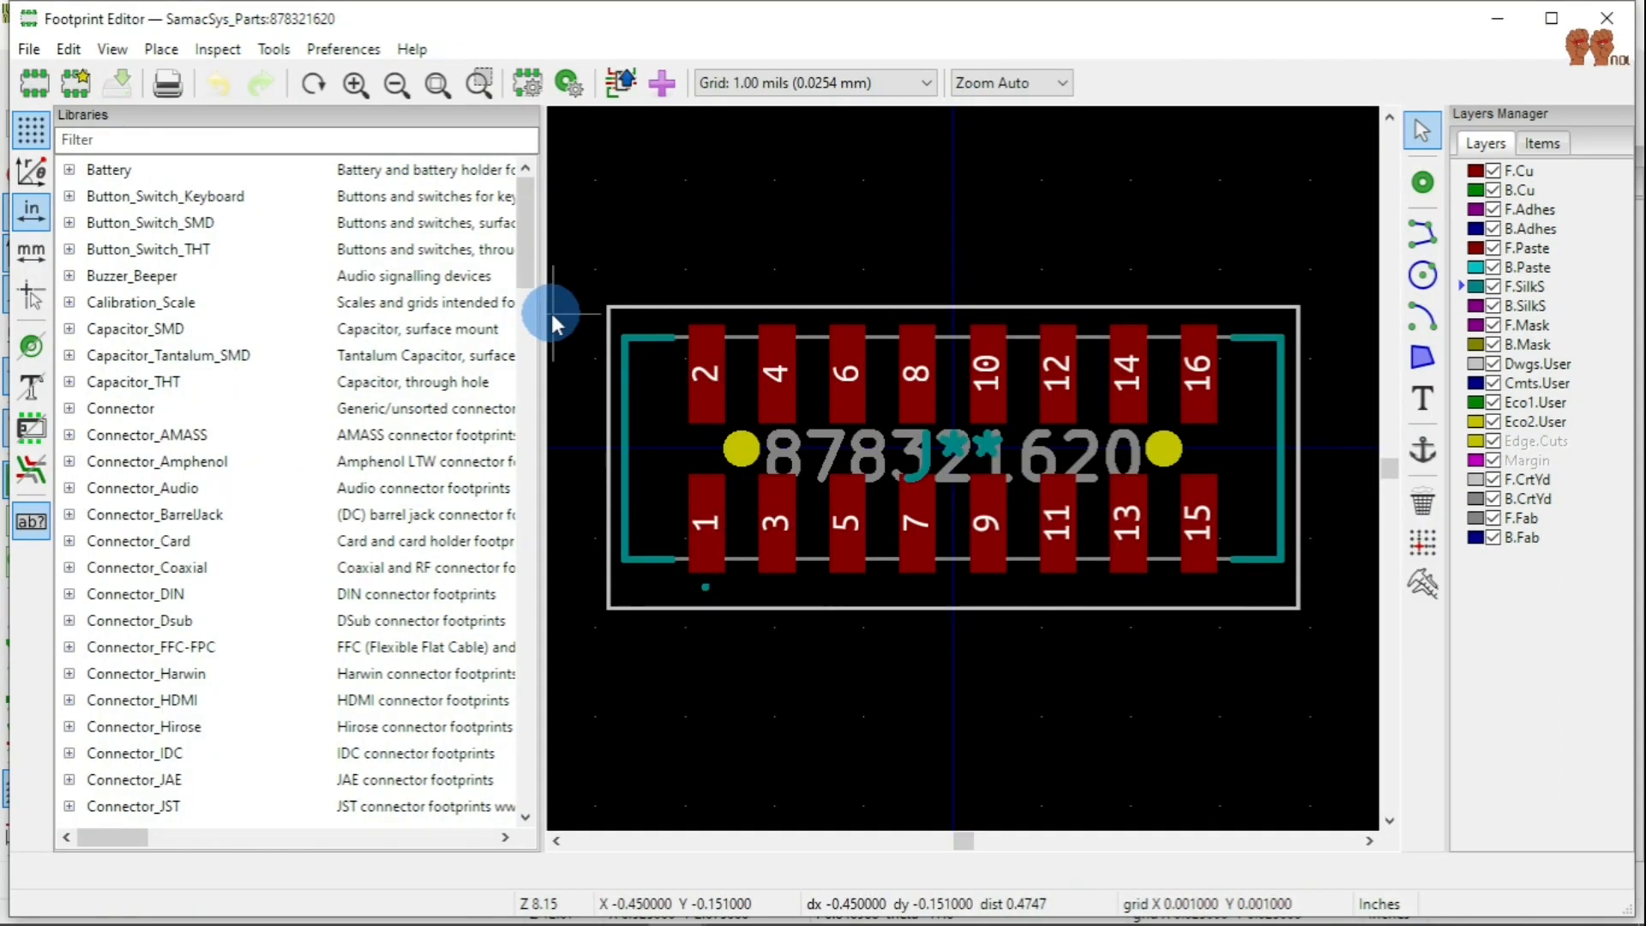
# Find the SamacSys_Parts library in the footprint library tree and locate the 878321620 footprint in it.
pyautogui.moveTo(525, 324); pyautogui.dragTo(510, 477)
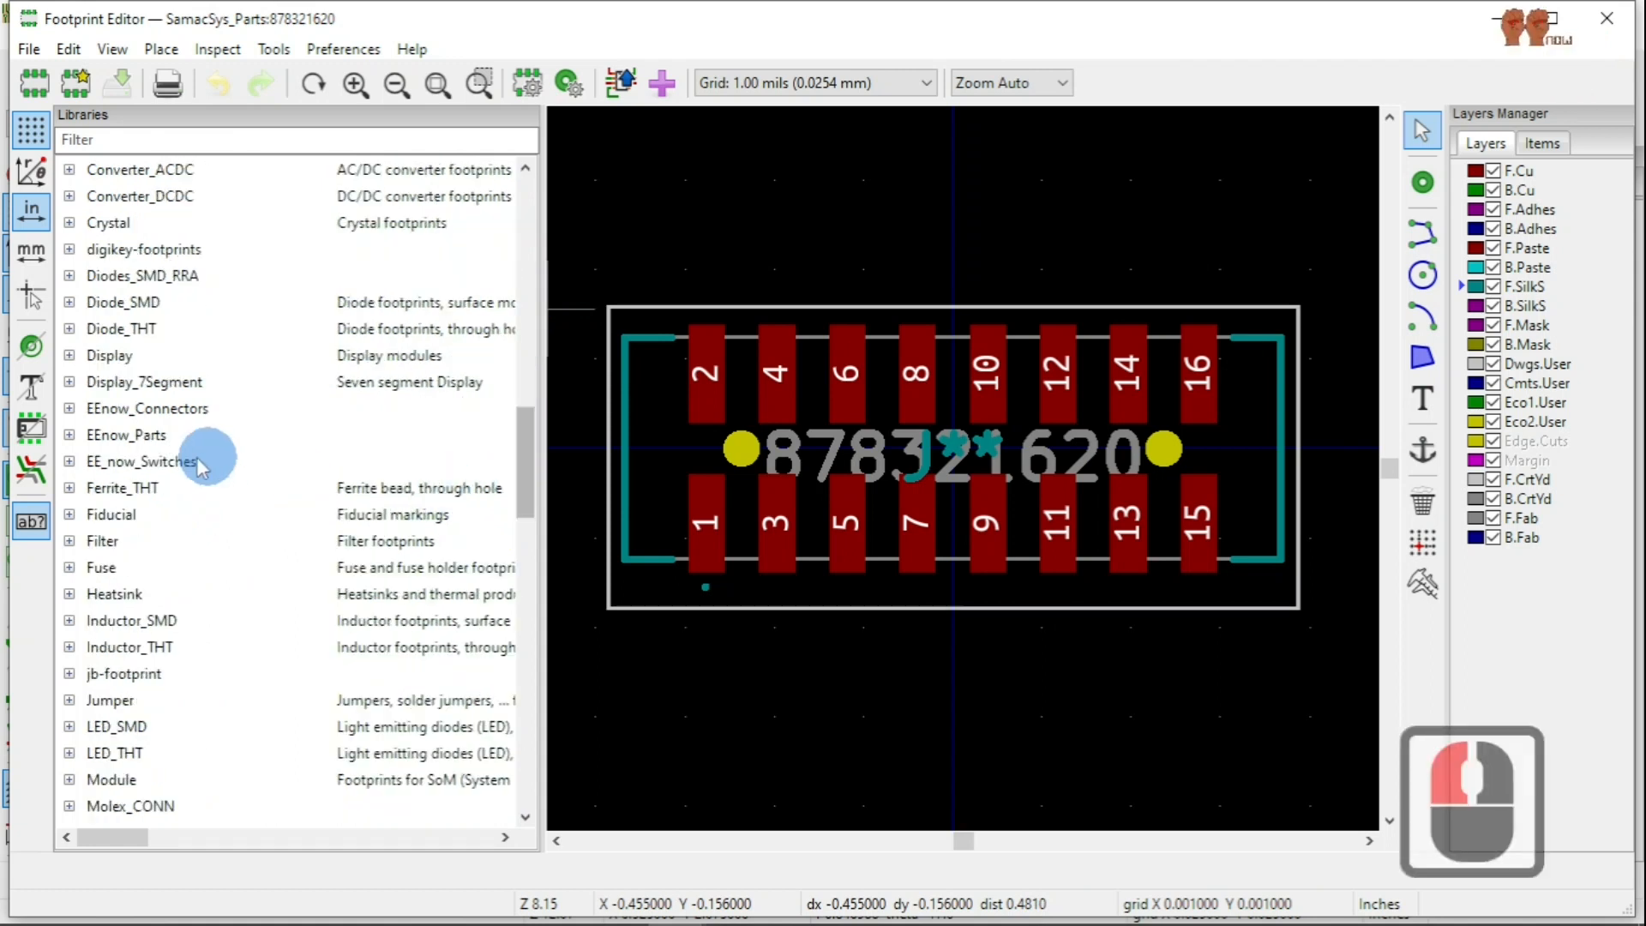
pyautogui.doubleClick(72, 414)
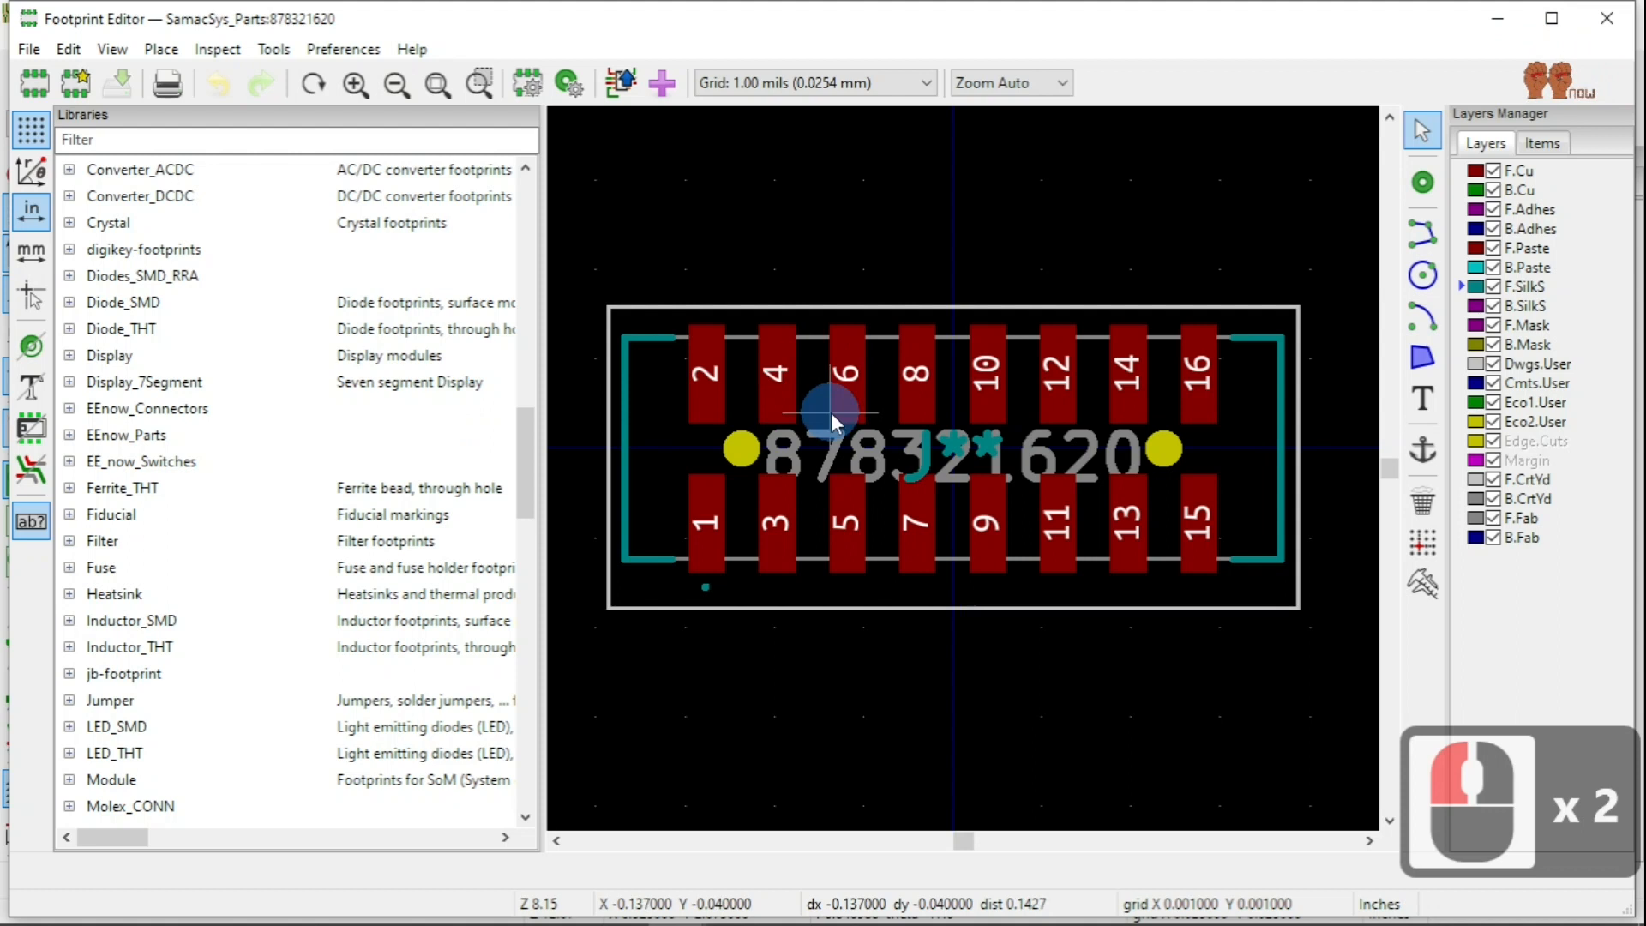
pyautogui.scroll(-4, 118, 775)
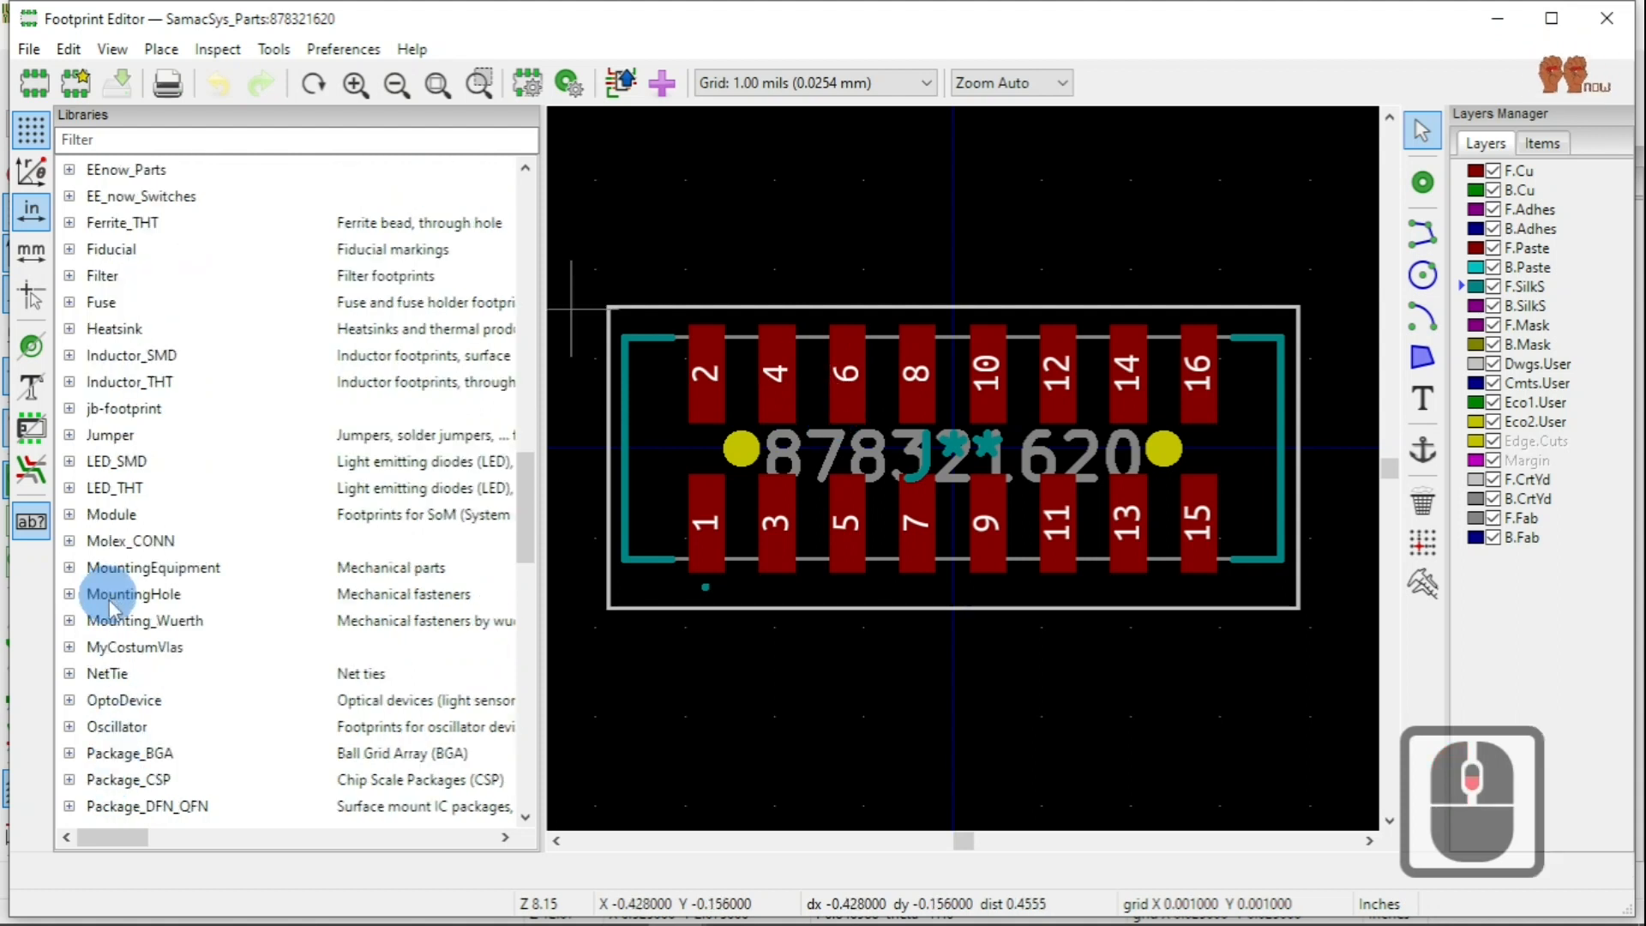
pyautogui.scroll(-10, 116, 685)
pyautogui.click(135, 752)
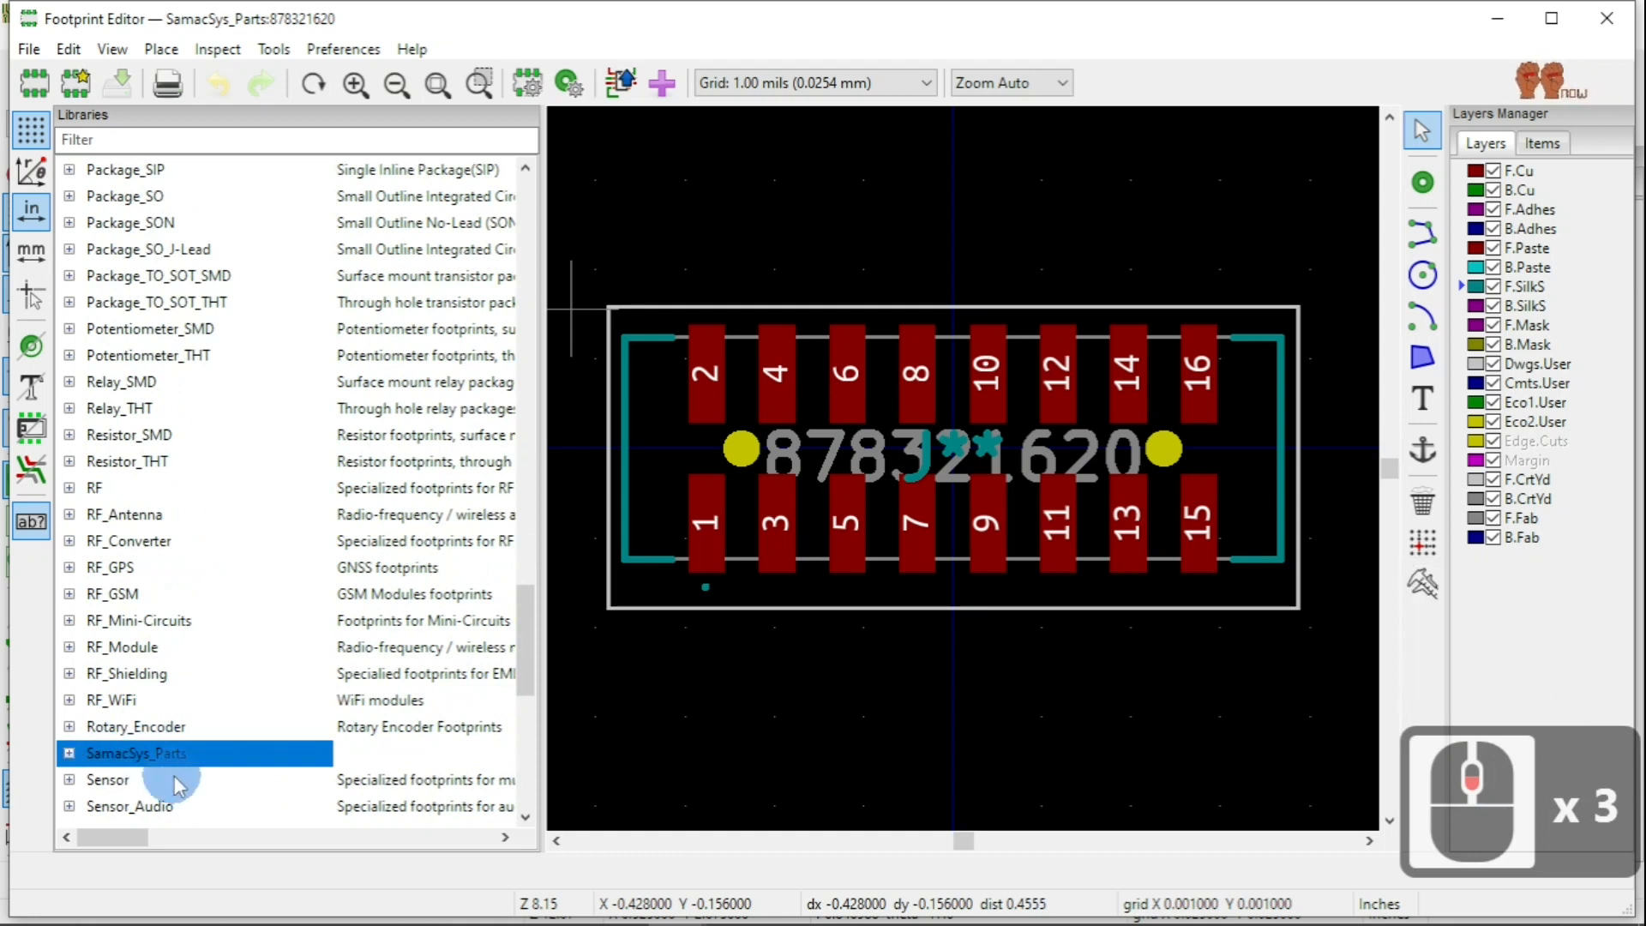
pyautogui.click(70, 753)
pyautogui.scroll(-3, 146, 785)
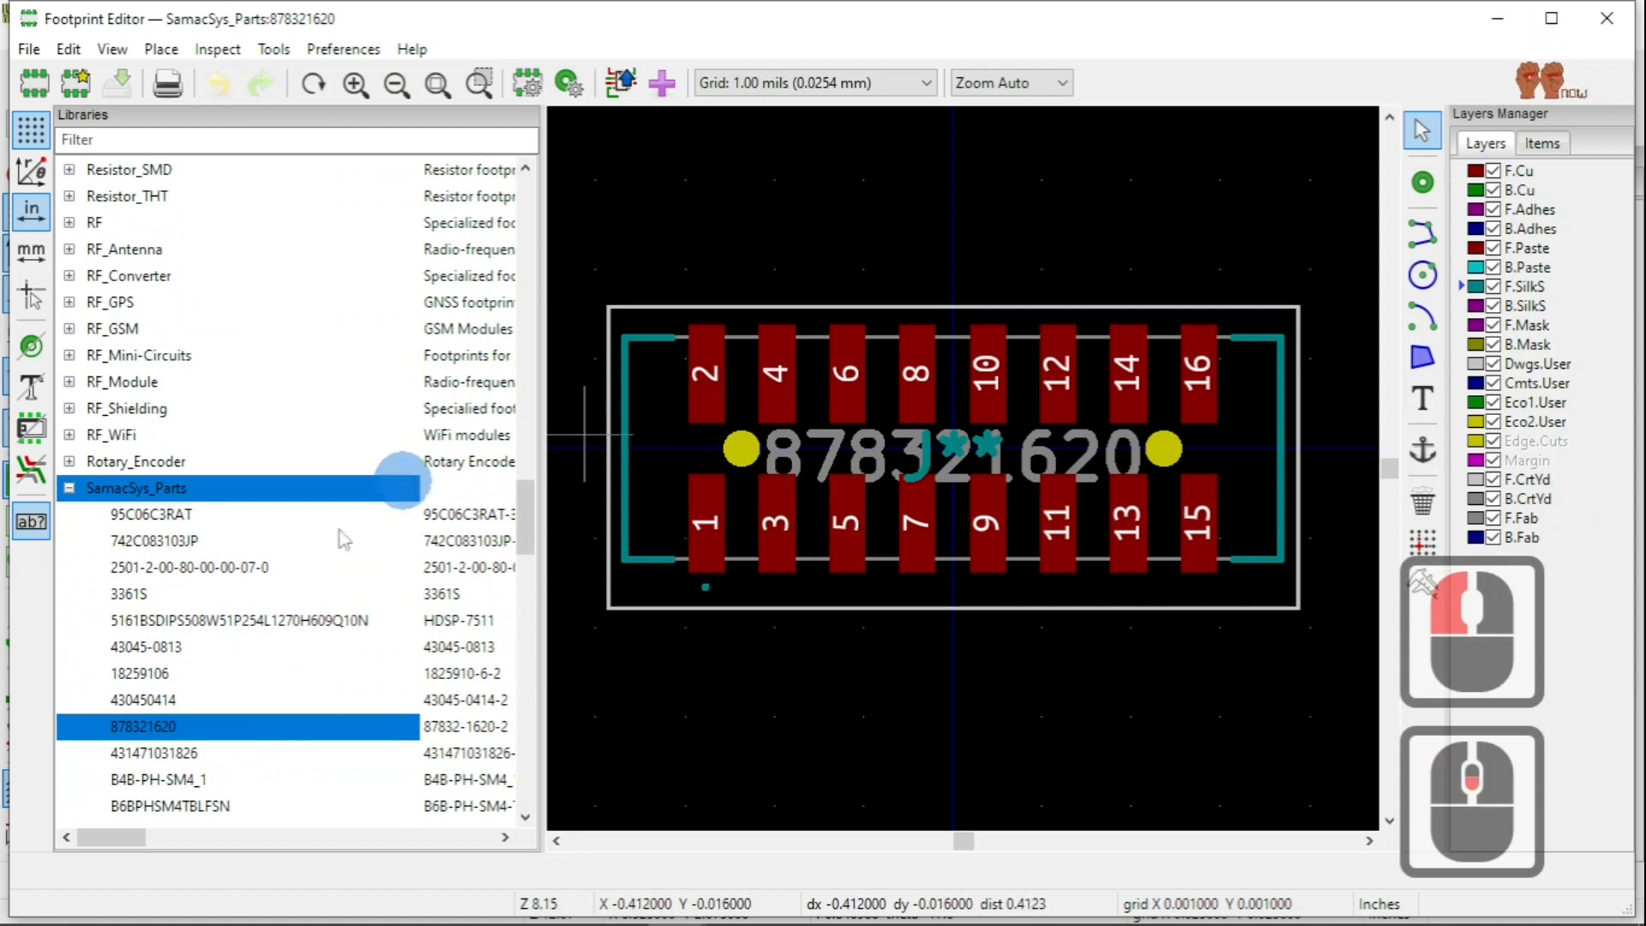
# Collapse SamacSys_Parts, look through the footprint library tree for custom libraries, and expand EEnow_Connectors to examine its contents.
pyautogui.click(69, 488)
pyautogui.scroll(7, 414, 433)
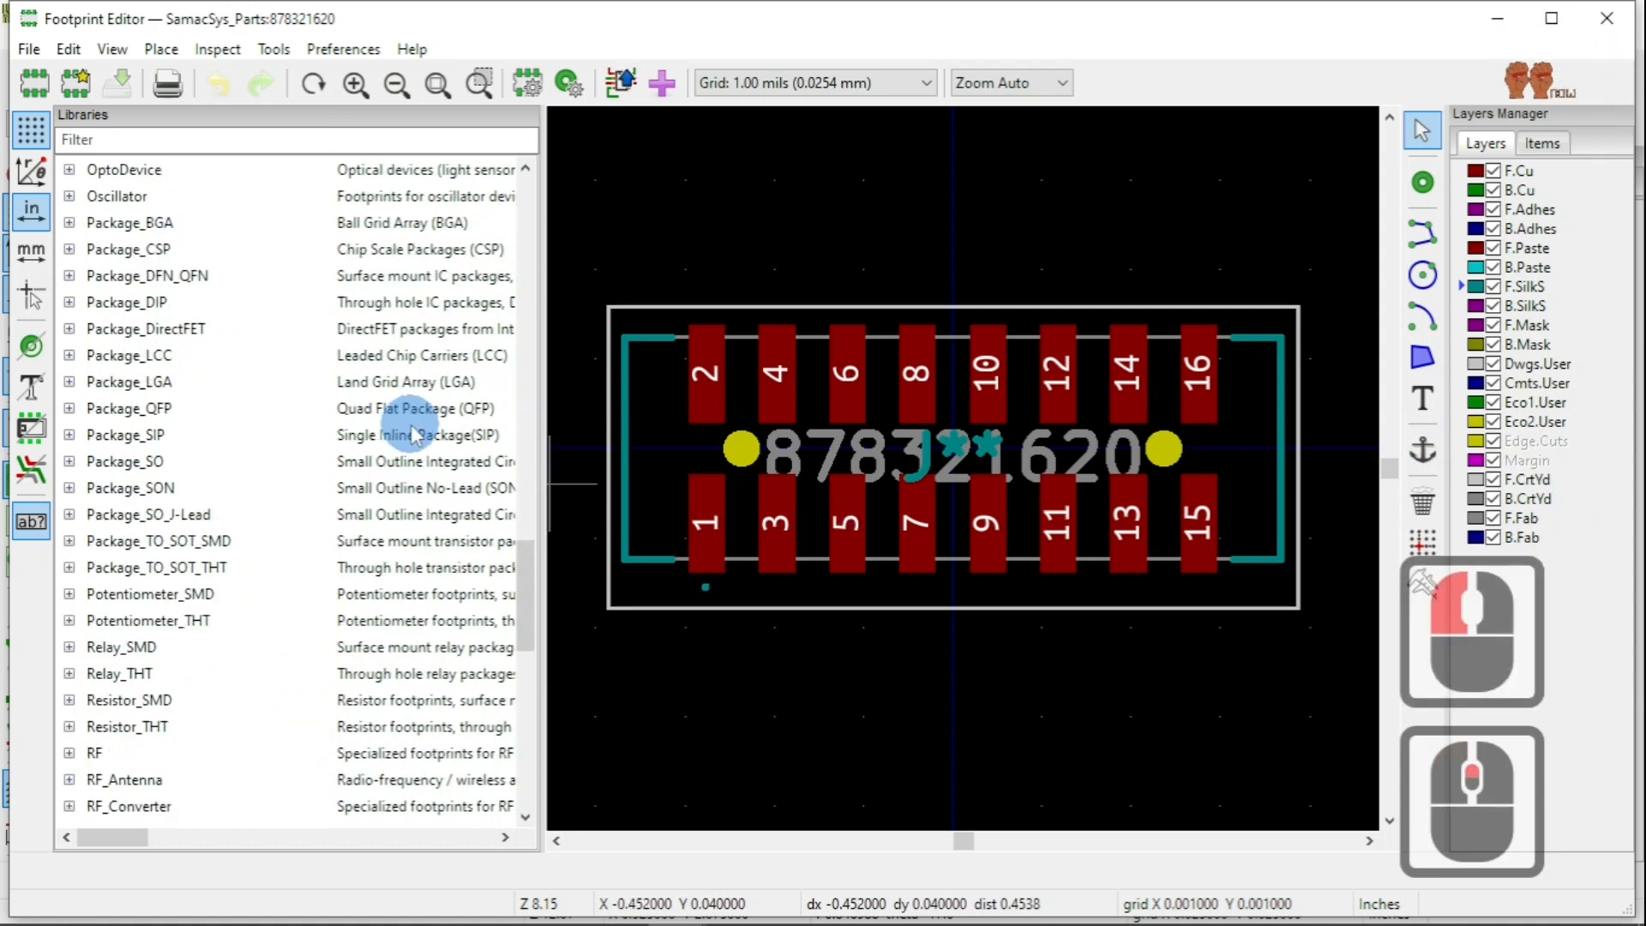
pyautogui.scroll(11, 343, 416)
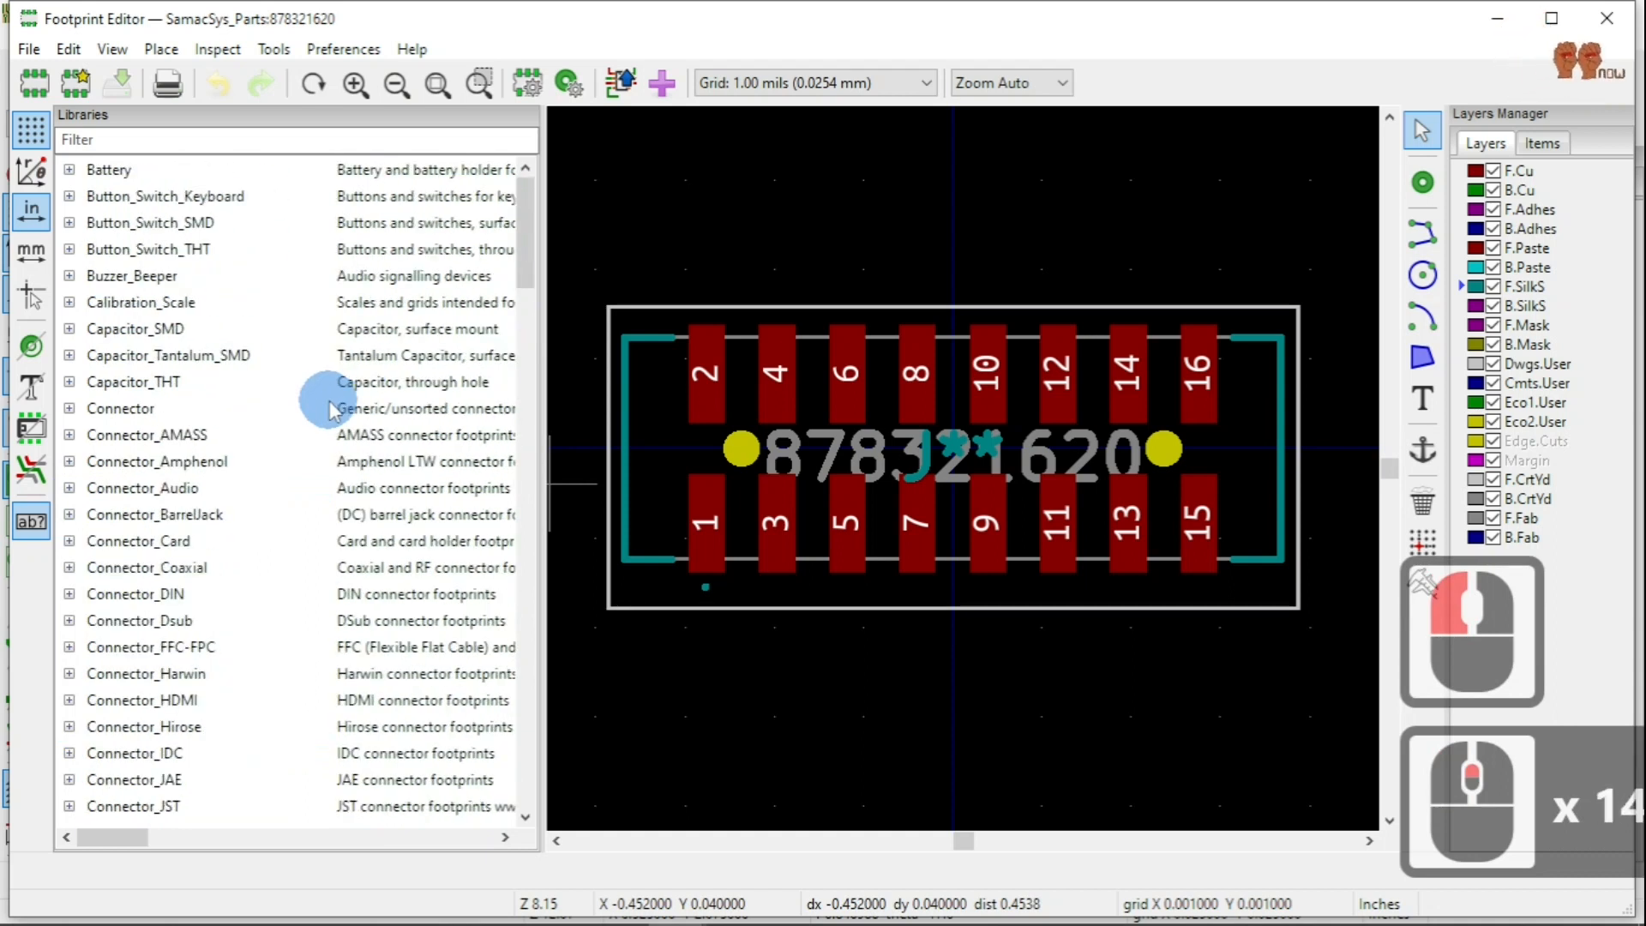
pyautogui.scroll(1, 330, 411)
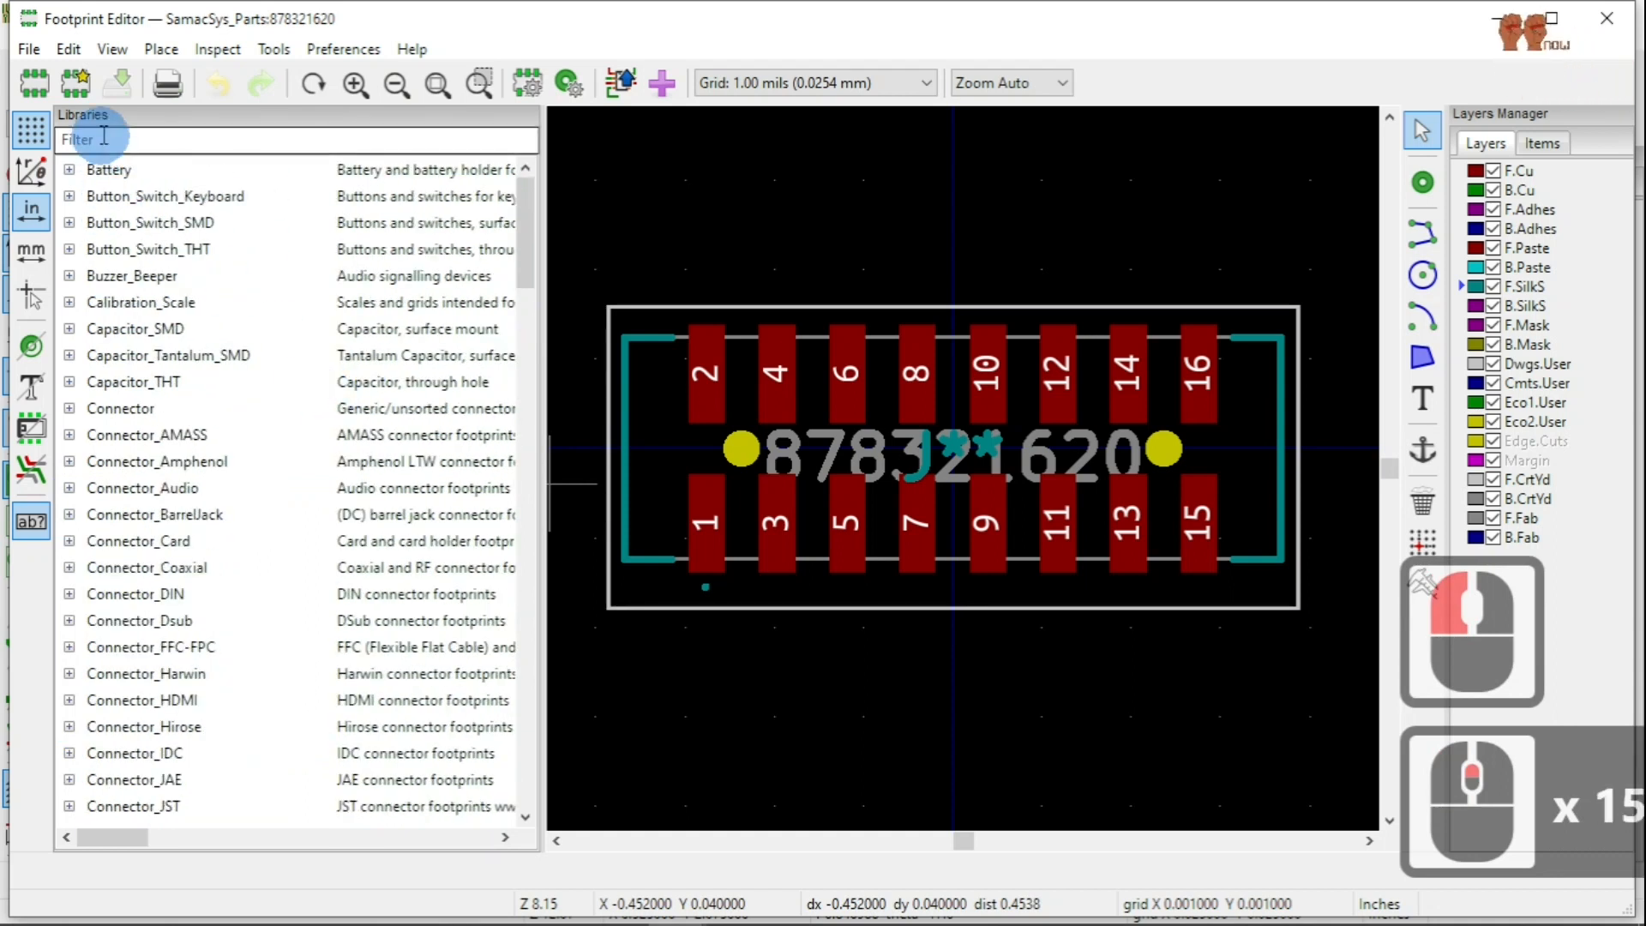
pyautogui.scroll(-4, 140, 312)
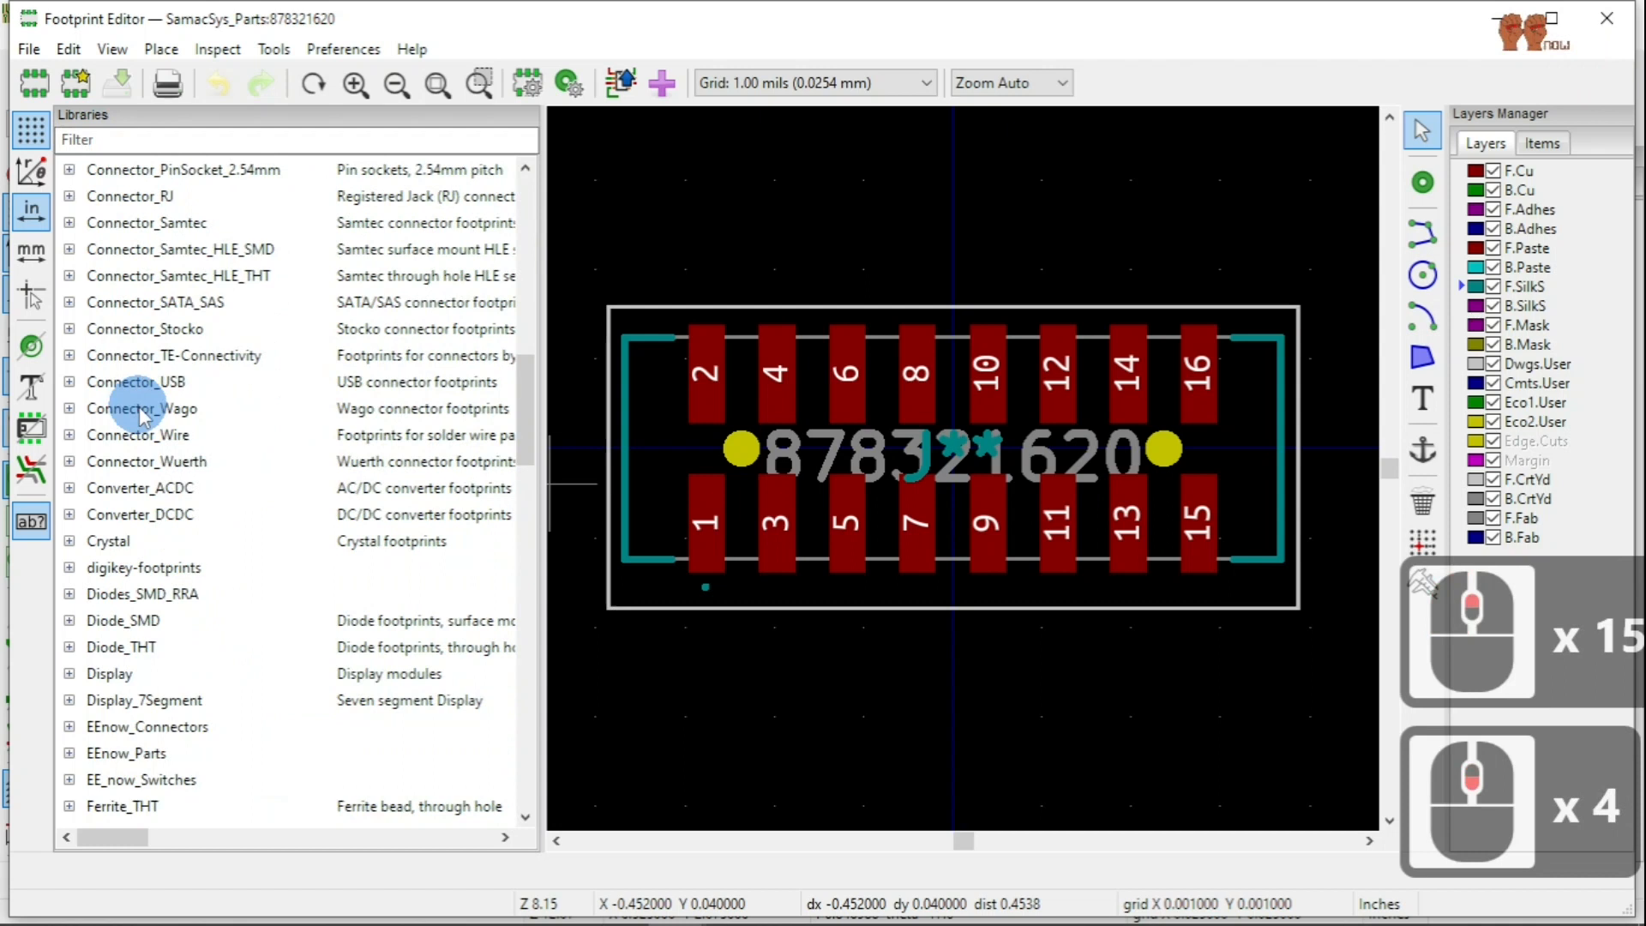
pyautogui.scroll(-2, 146, 442)
pyautogui.scroll(-1, 150, 463)
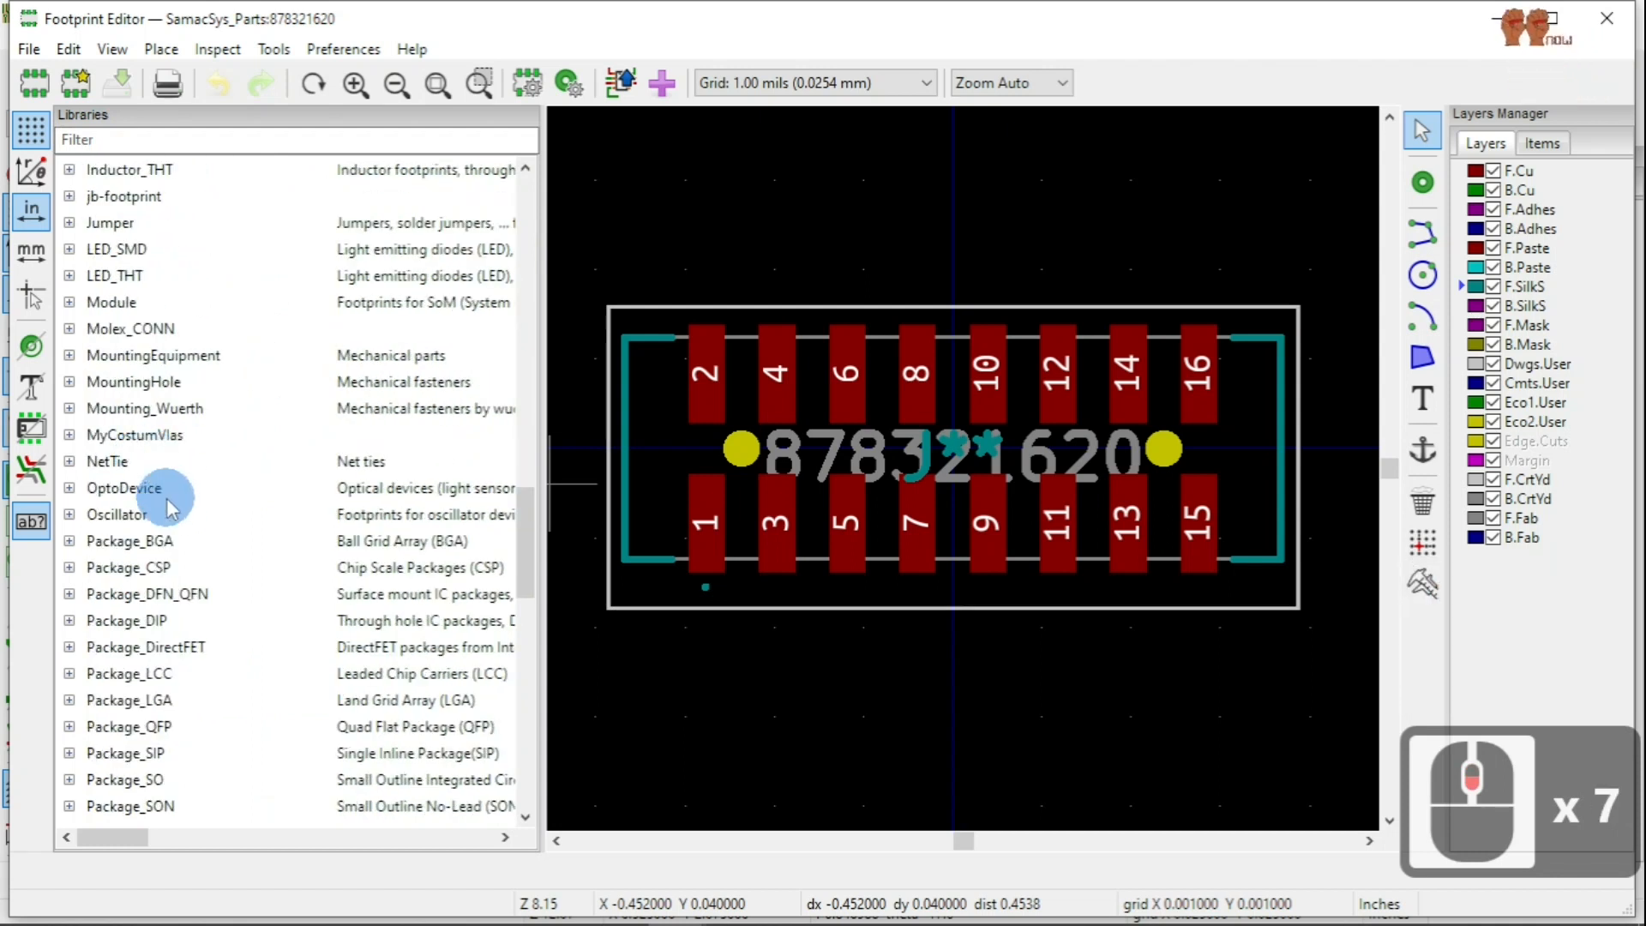
pyautogui.scroll(1, 167, 498)
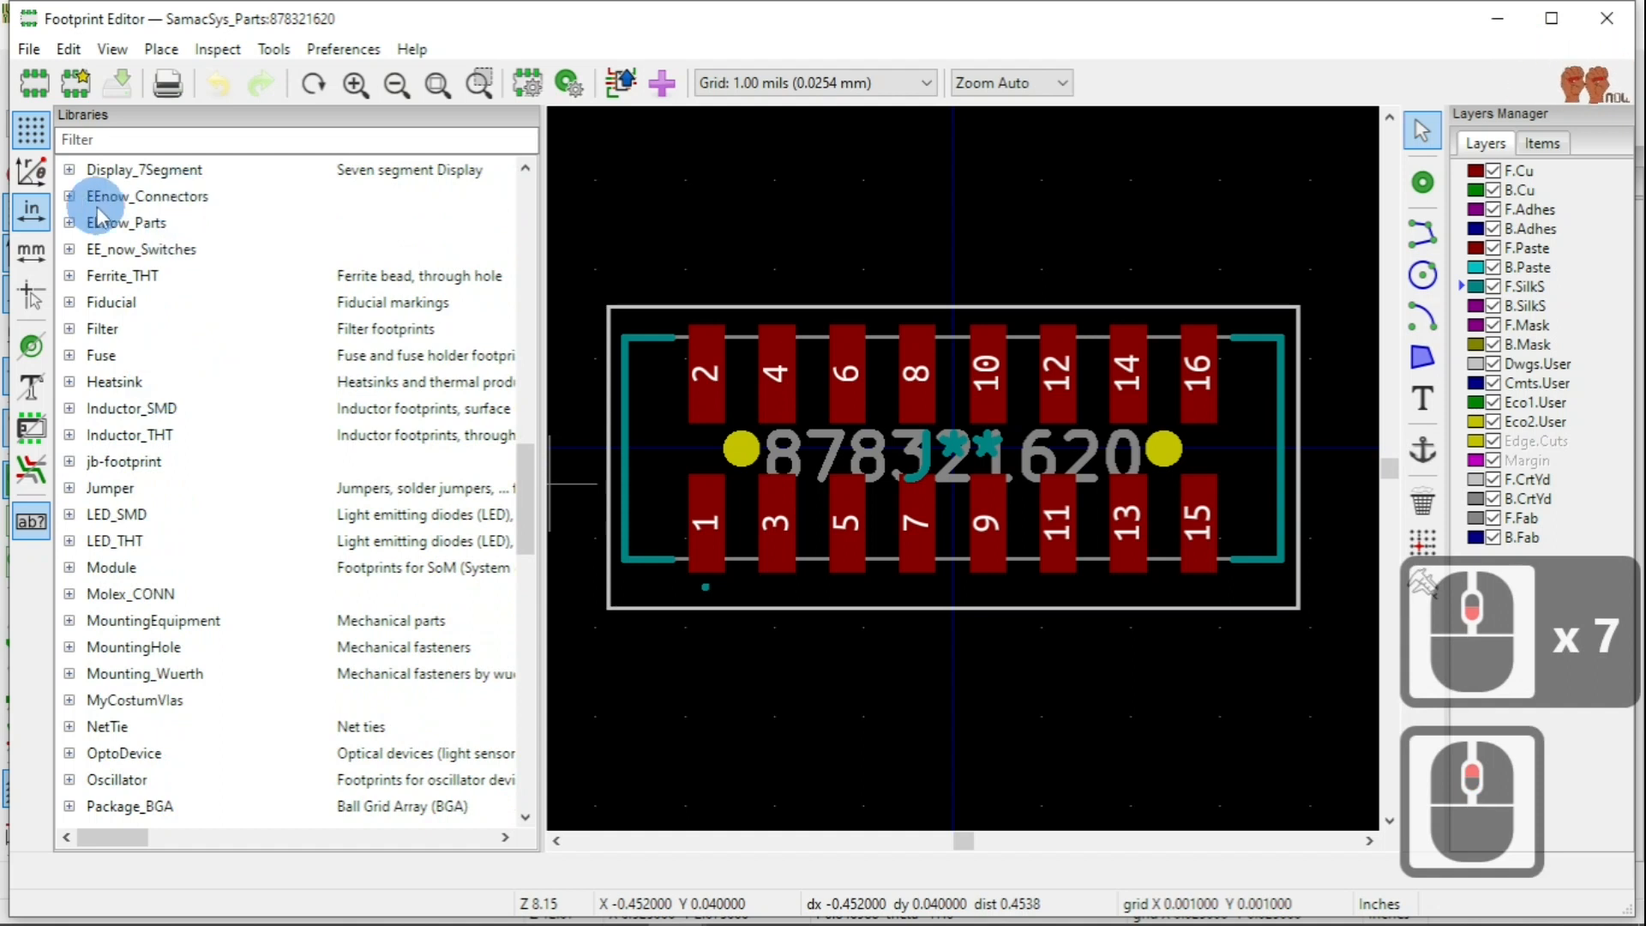
pyautogui.click(68, 195)
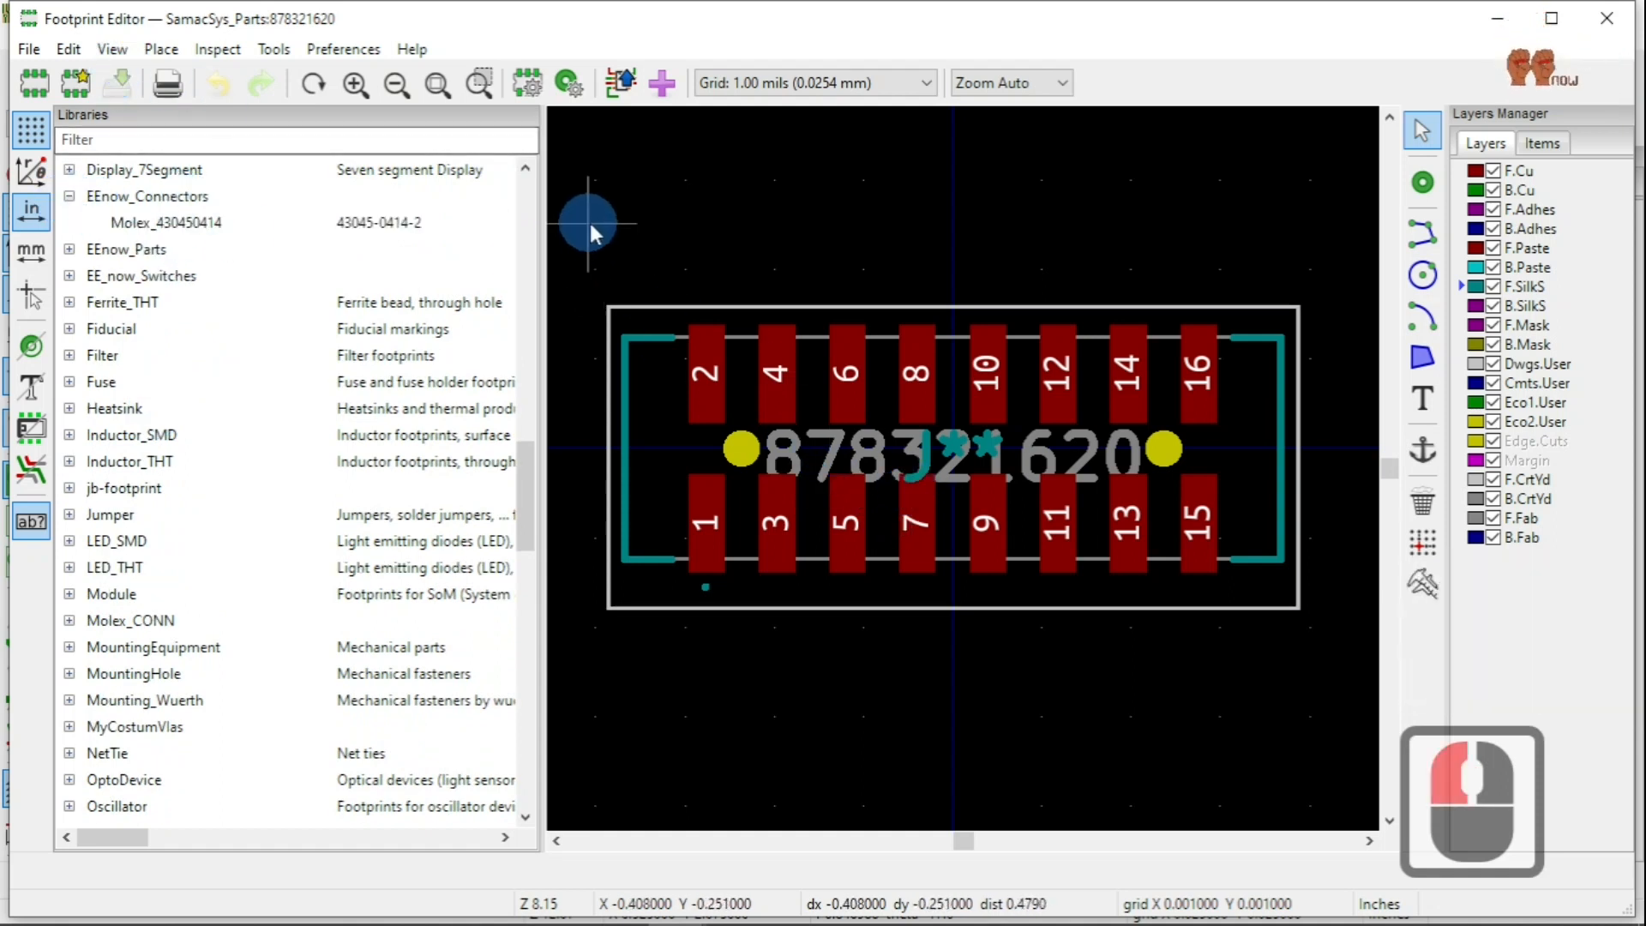
# Save a copy of the footprint under the name 878321620 in the EEnow_Connectors library.
pyautogui.click(28, 49)
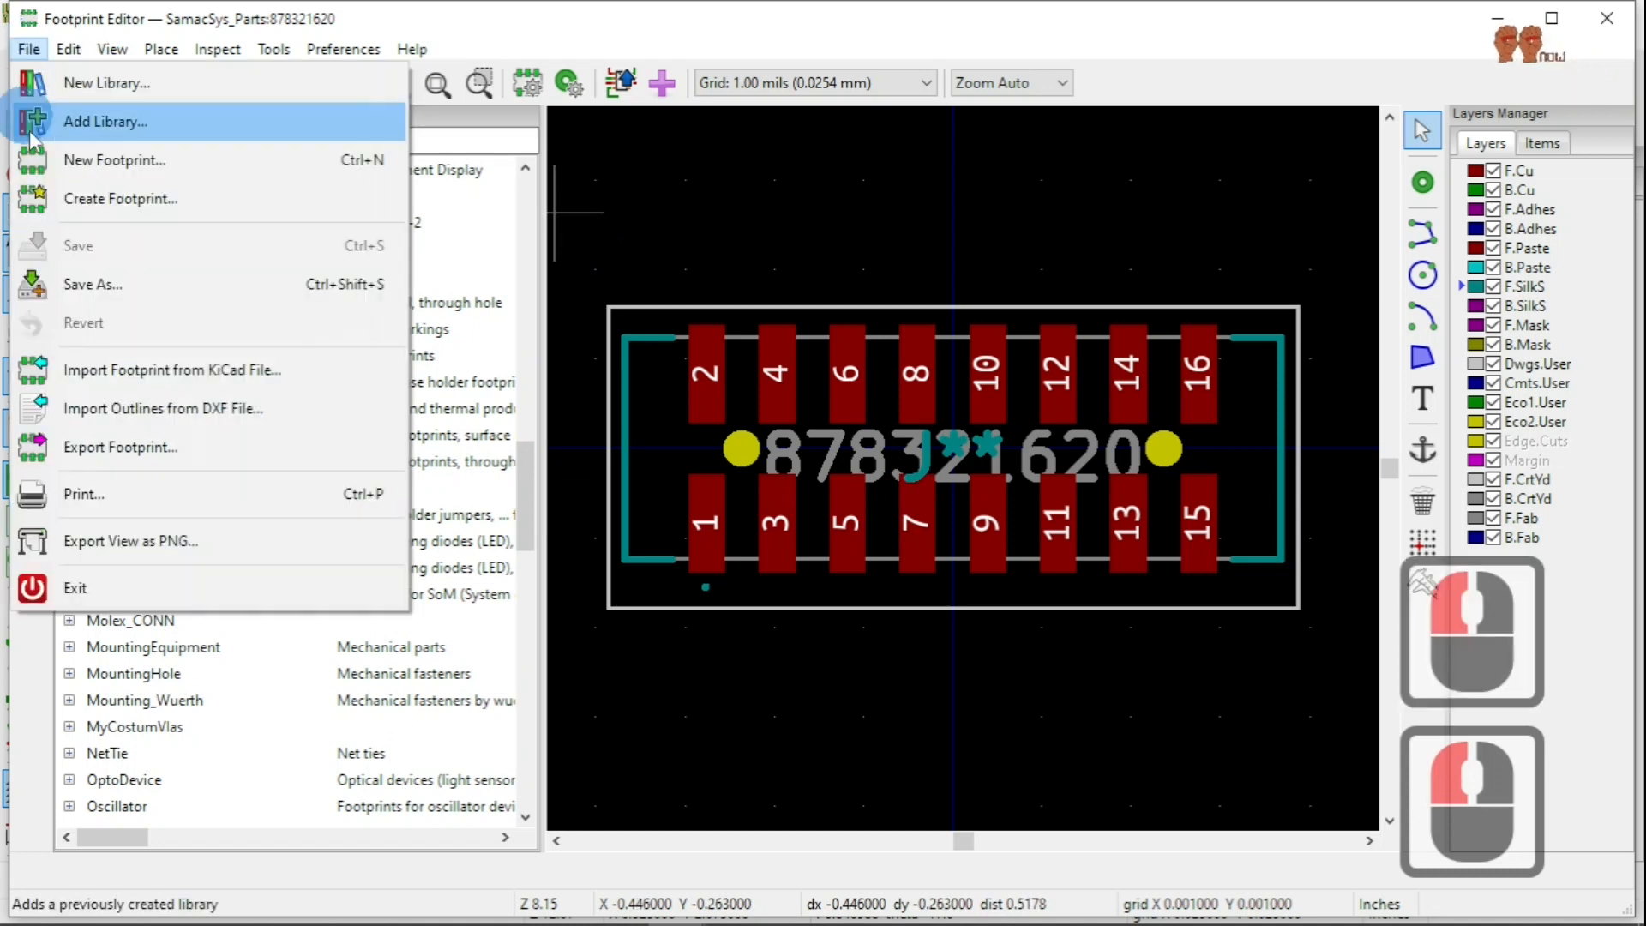
pyautogui.click(110, 279)
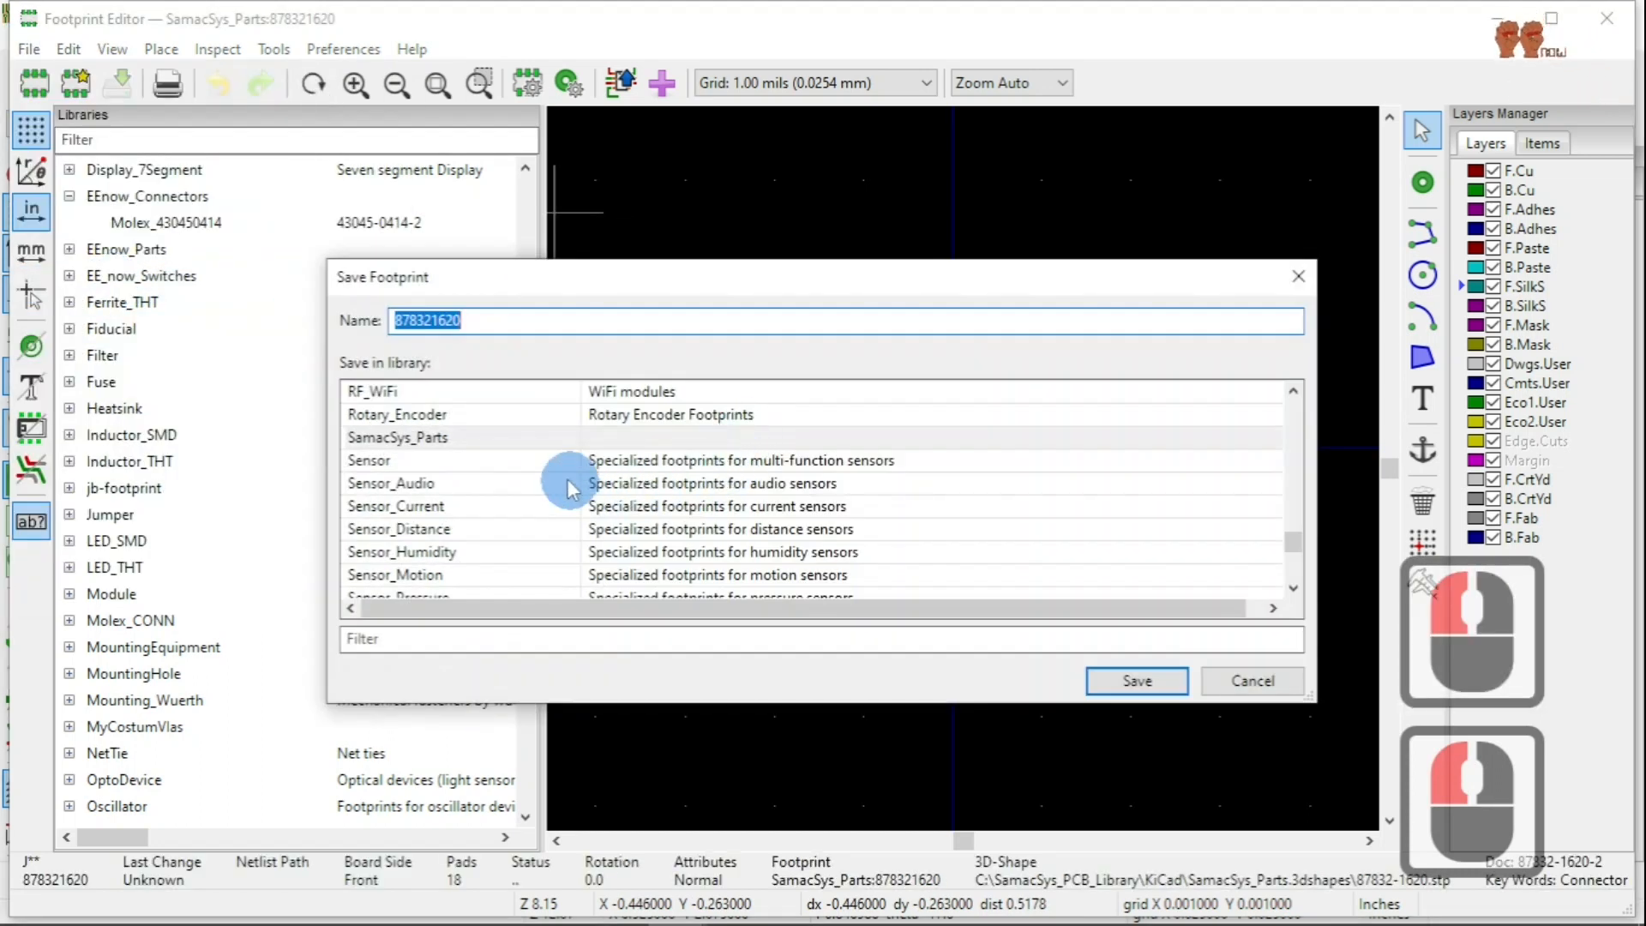
pyautogui.scroll(-3, 447, 488)
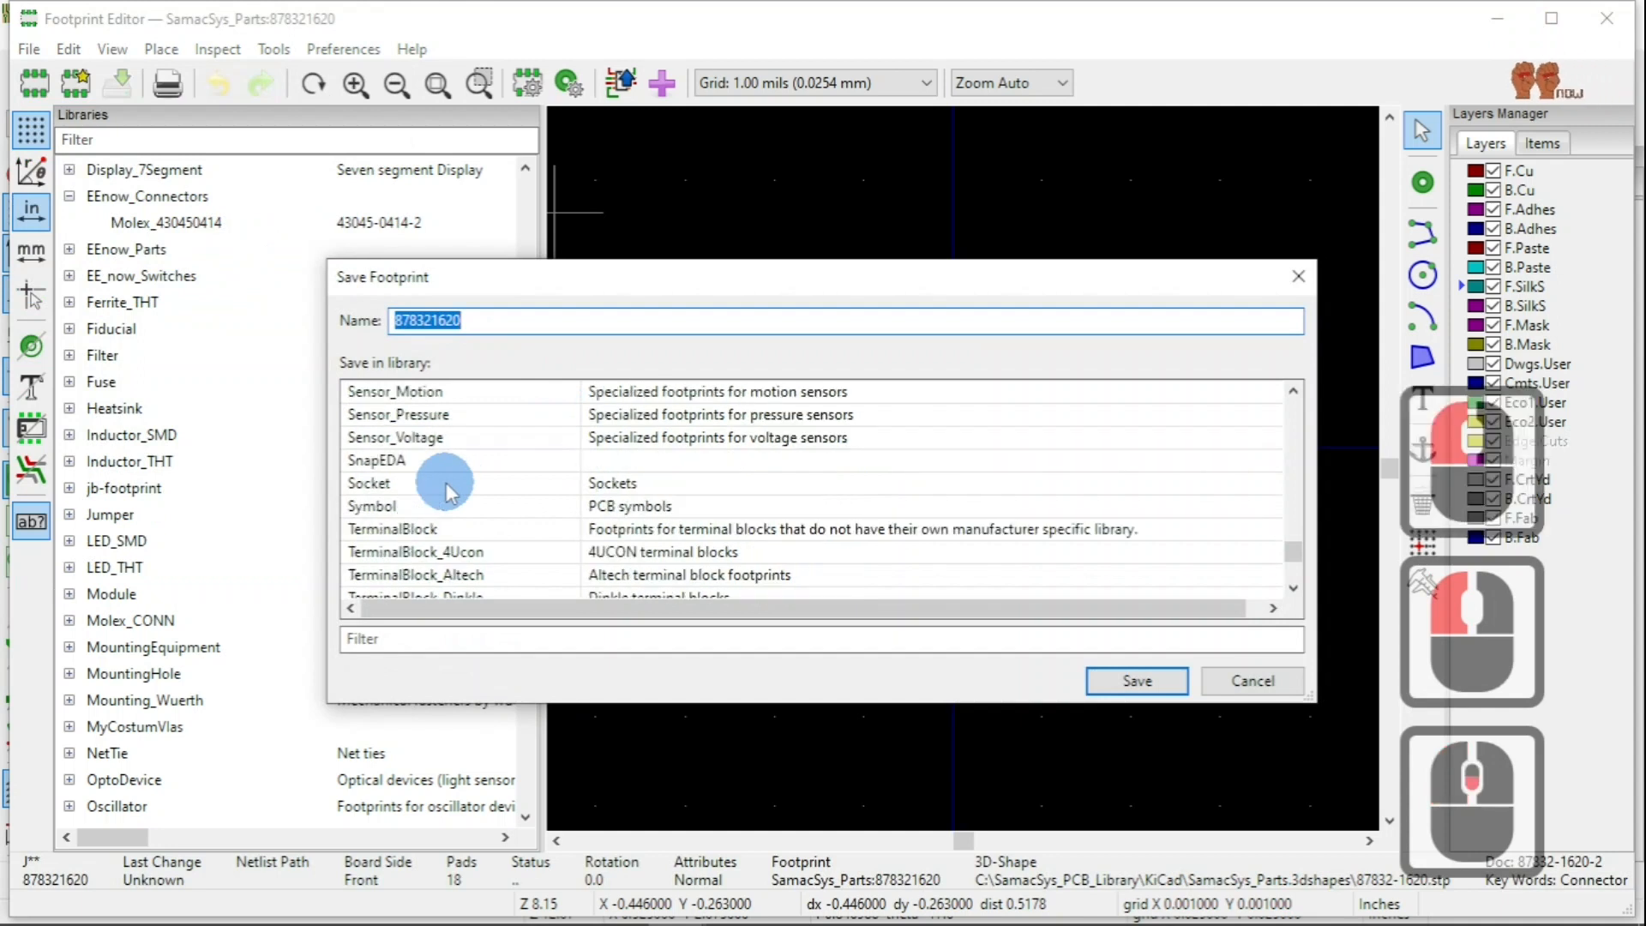
pyautogui.scroll(-2, 446, 493)
pyautogui.scroll(3, 447, 493)
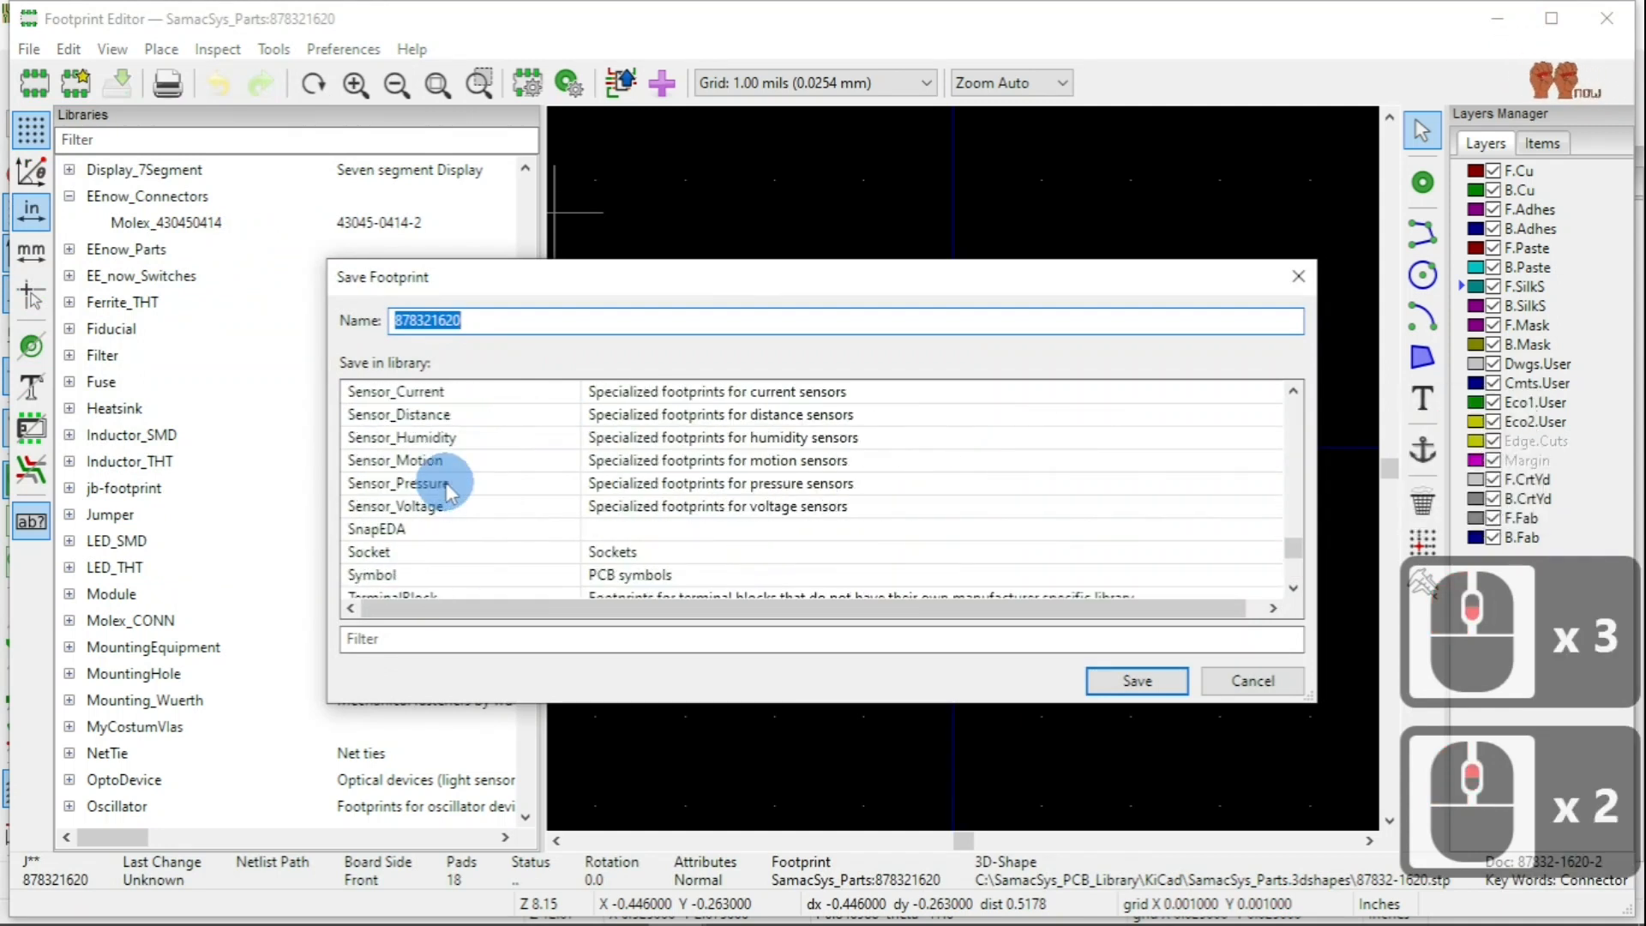
pyautogui.scroll(3, 447, 495)
pyautogui.scroll(5, 446, 493)
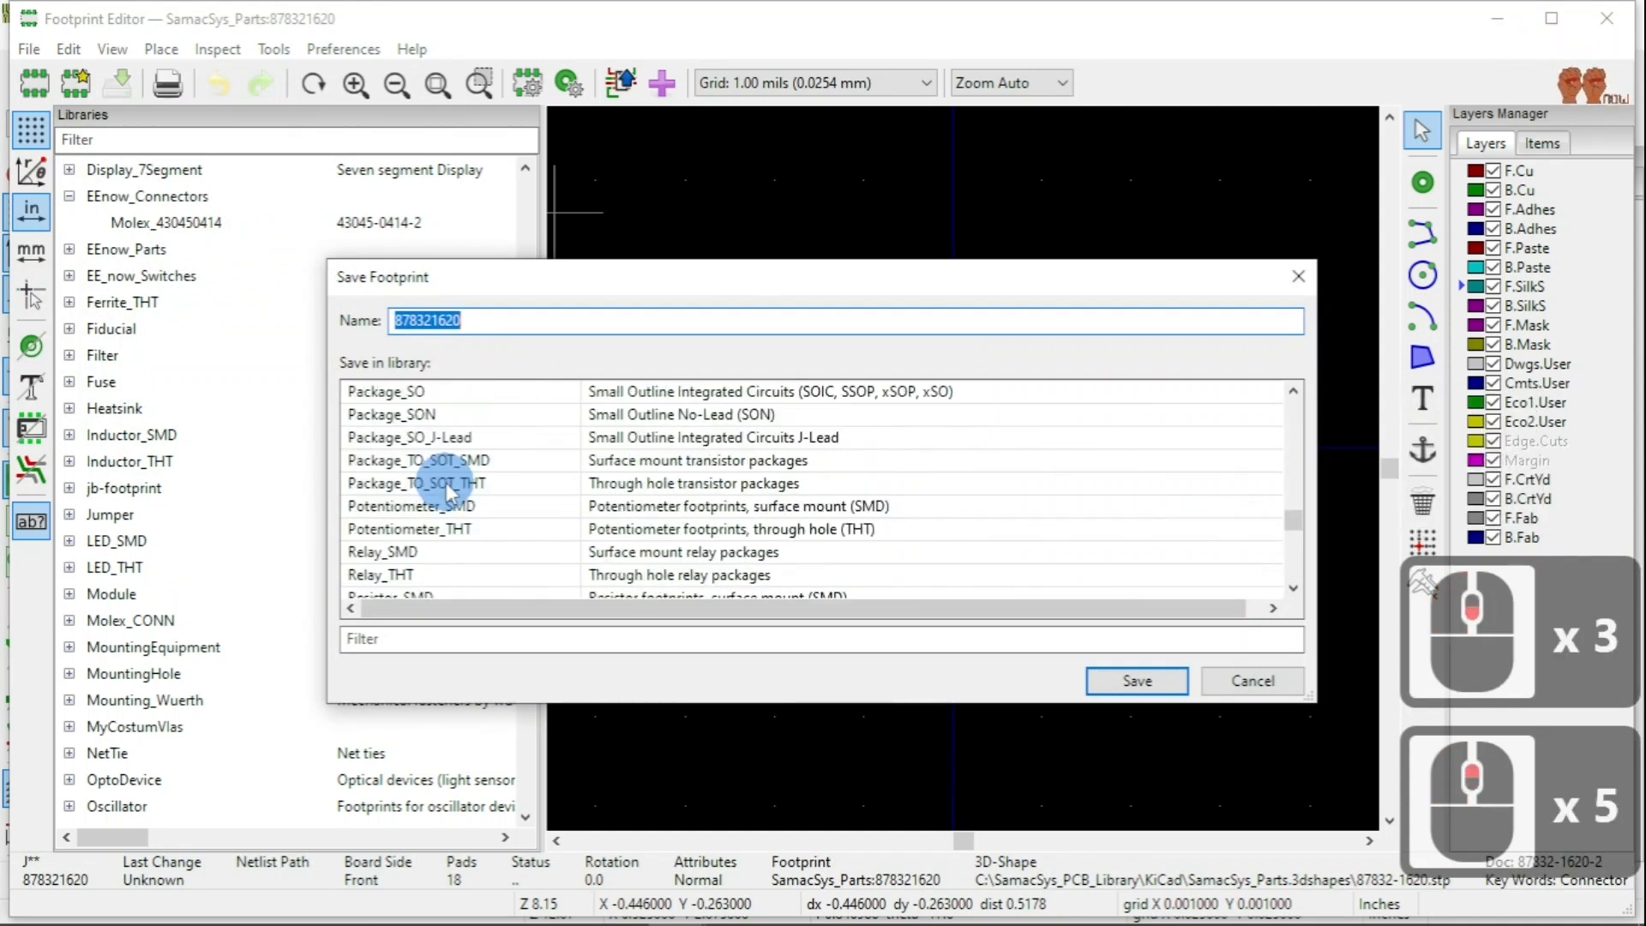
pyautogui.scroll(3, 447, 491)
pyautogui.scroll(1, 446, 493)
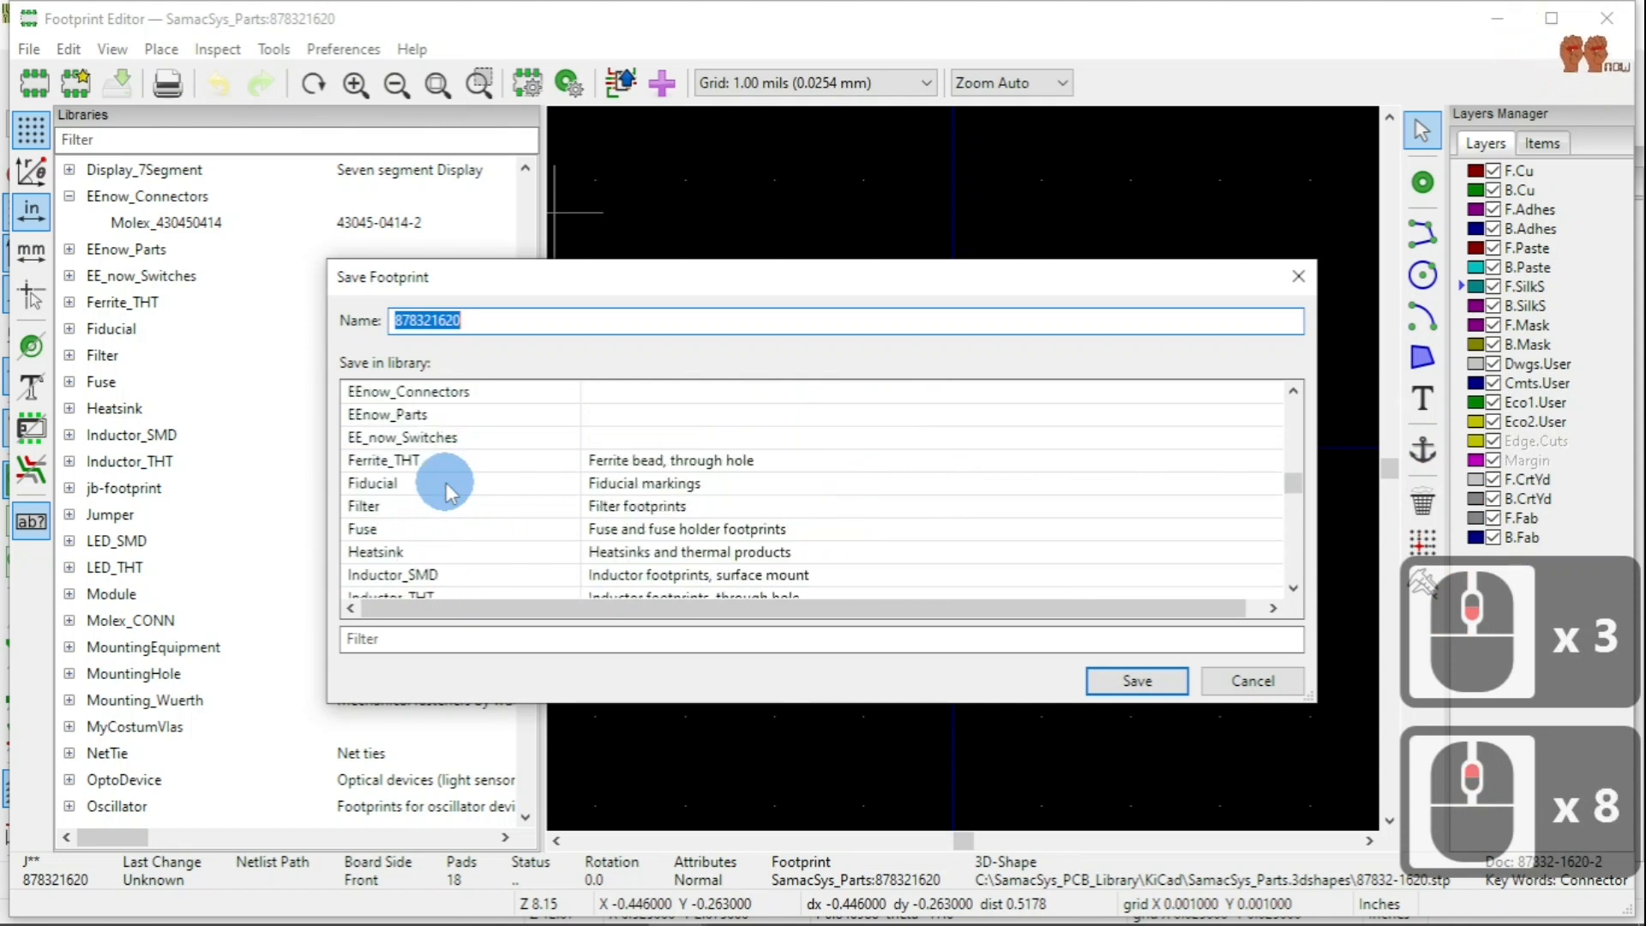
pyautogui.click(452, 393)
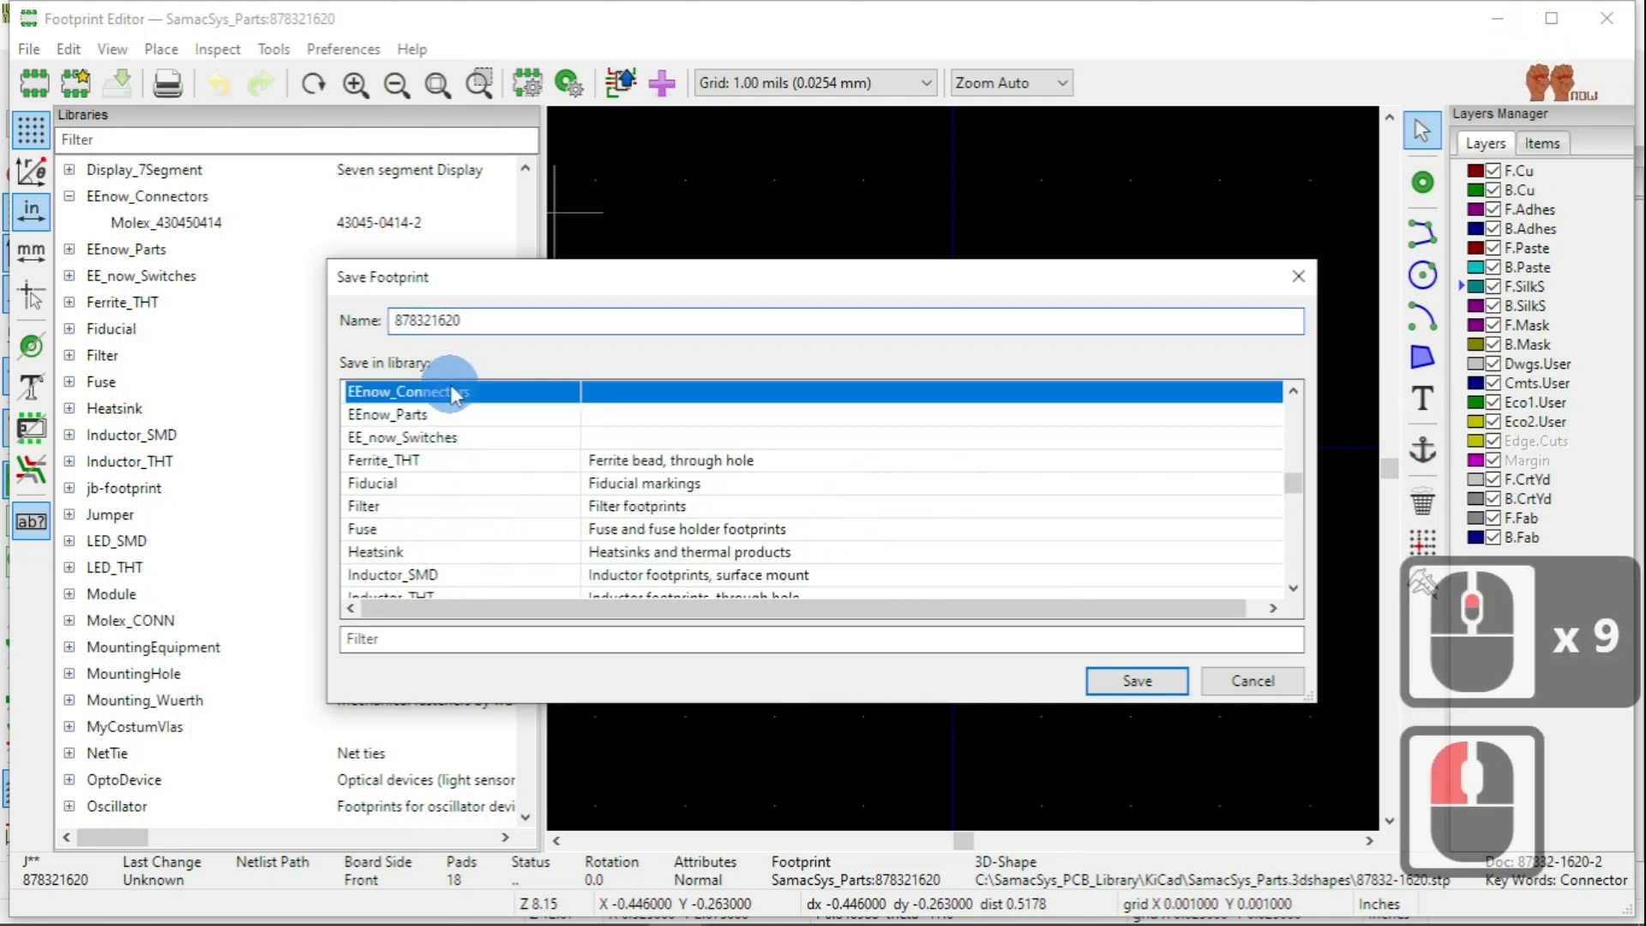
pyautogui.click(1133, 681)
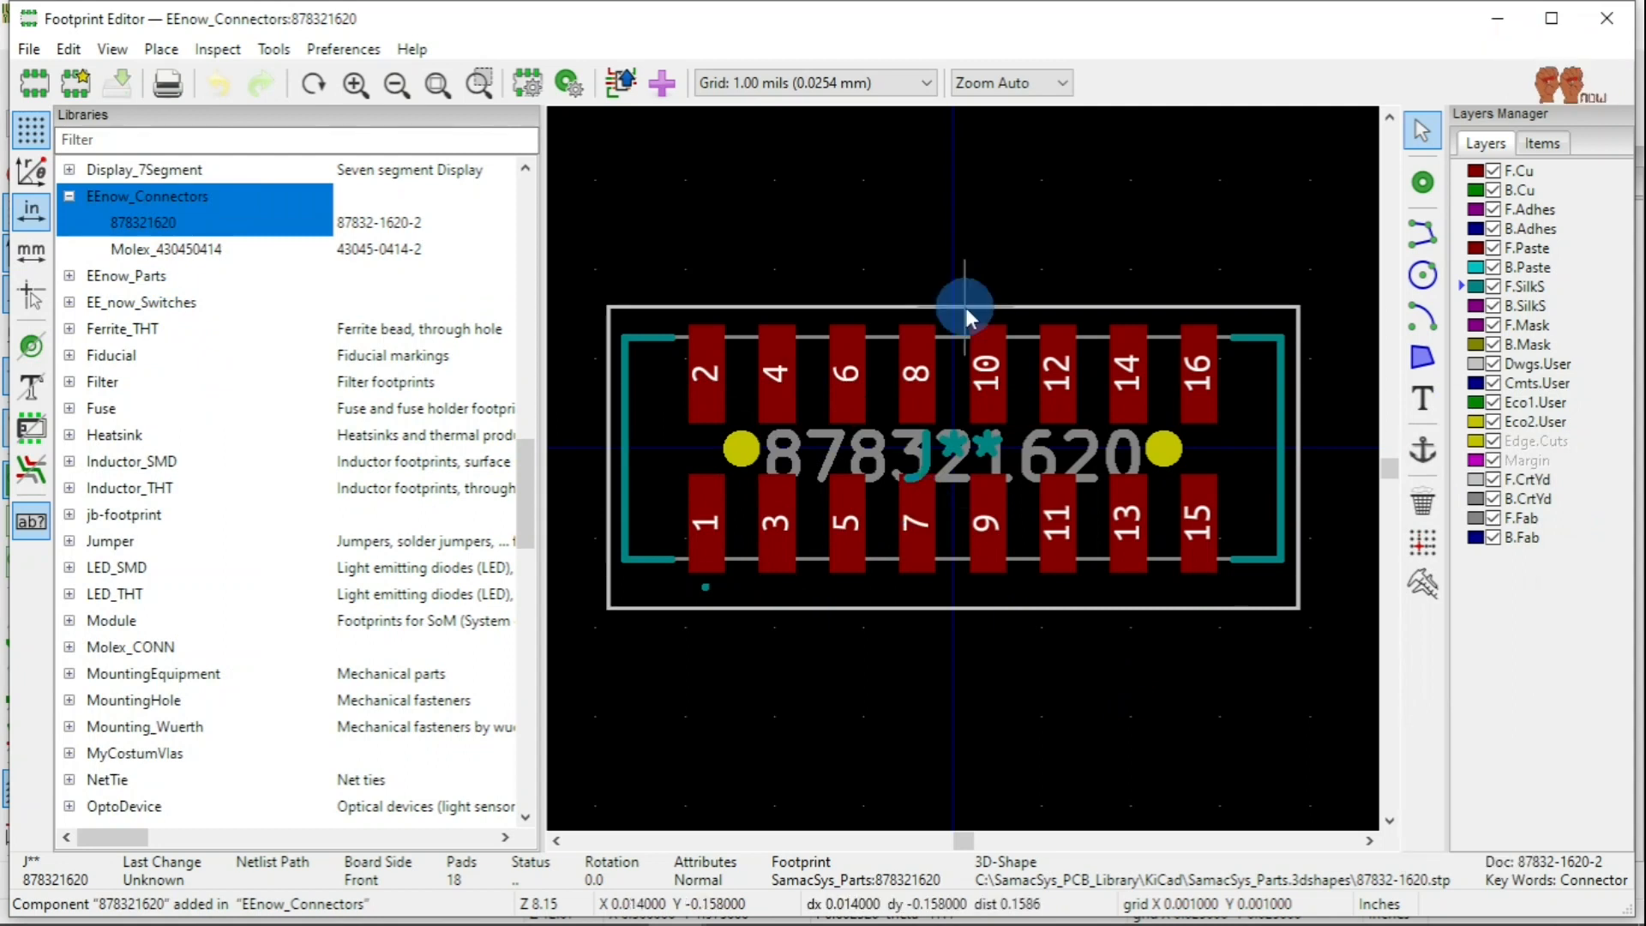
# Move the J** silkscreen reference above the footprint outline, to about X -0.033, Y -0.244 inches.
pyautogui.click(931, 461)
pyautogui.click(1035, 533)
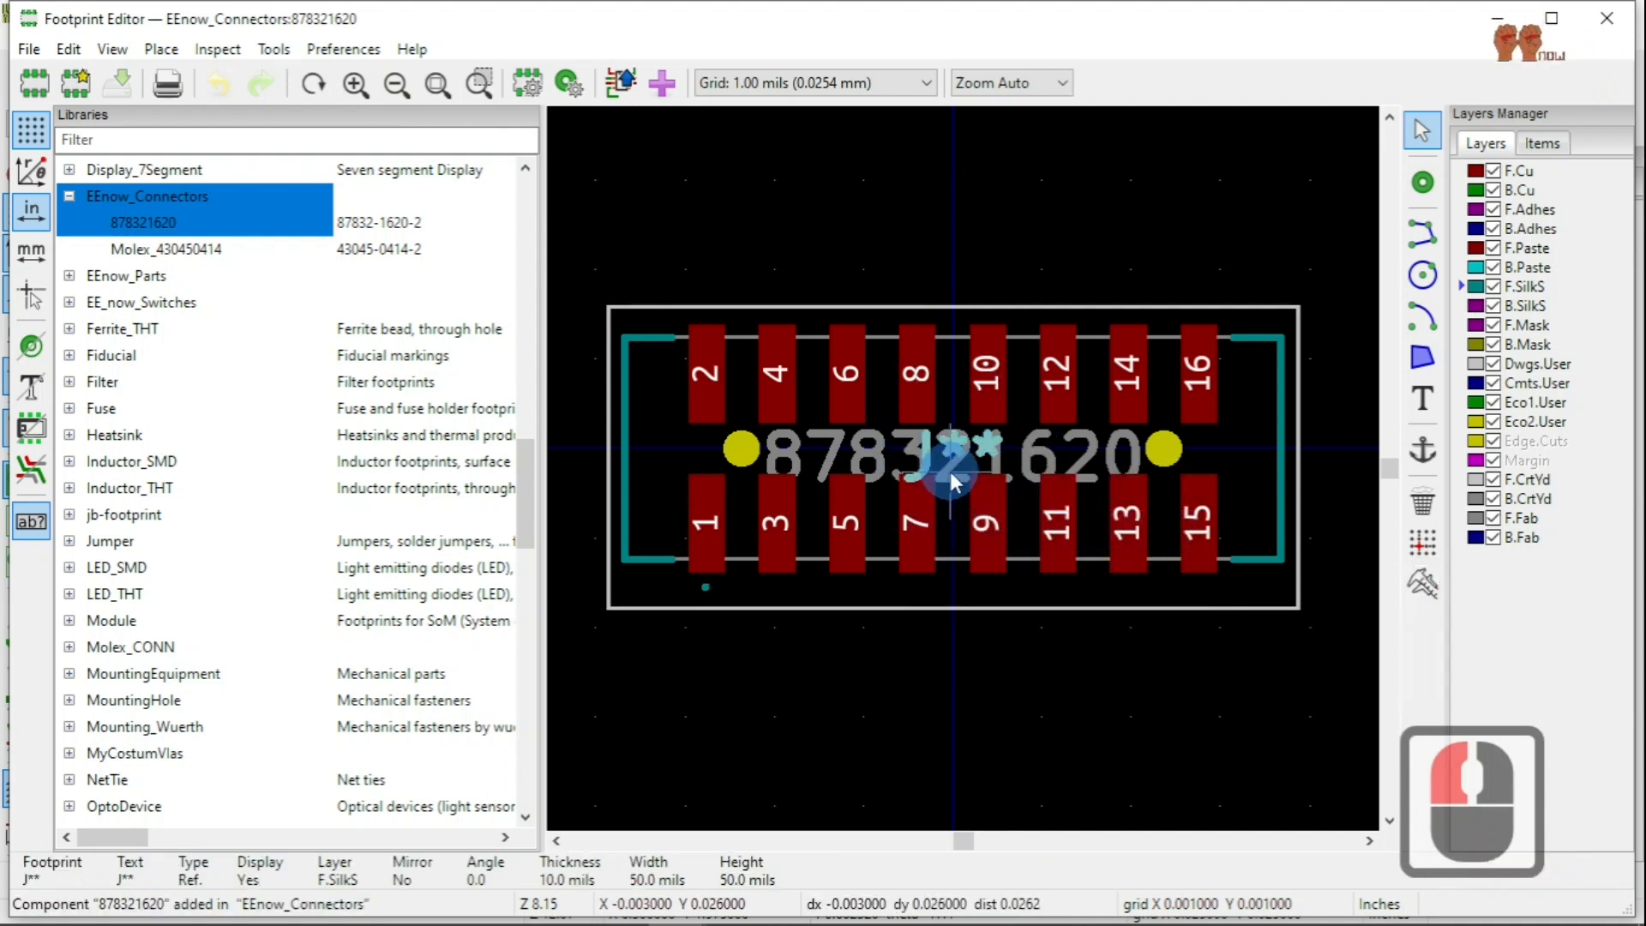
pyautogui.press('m')
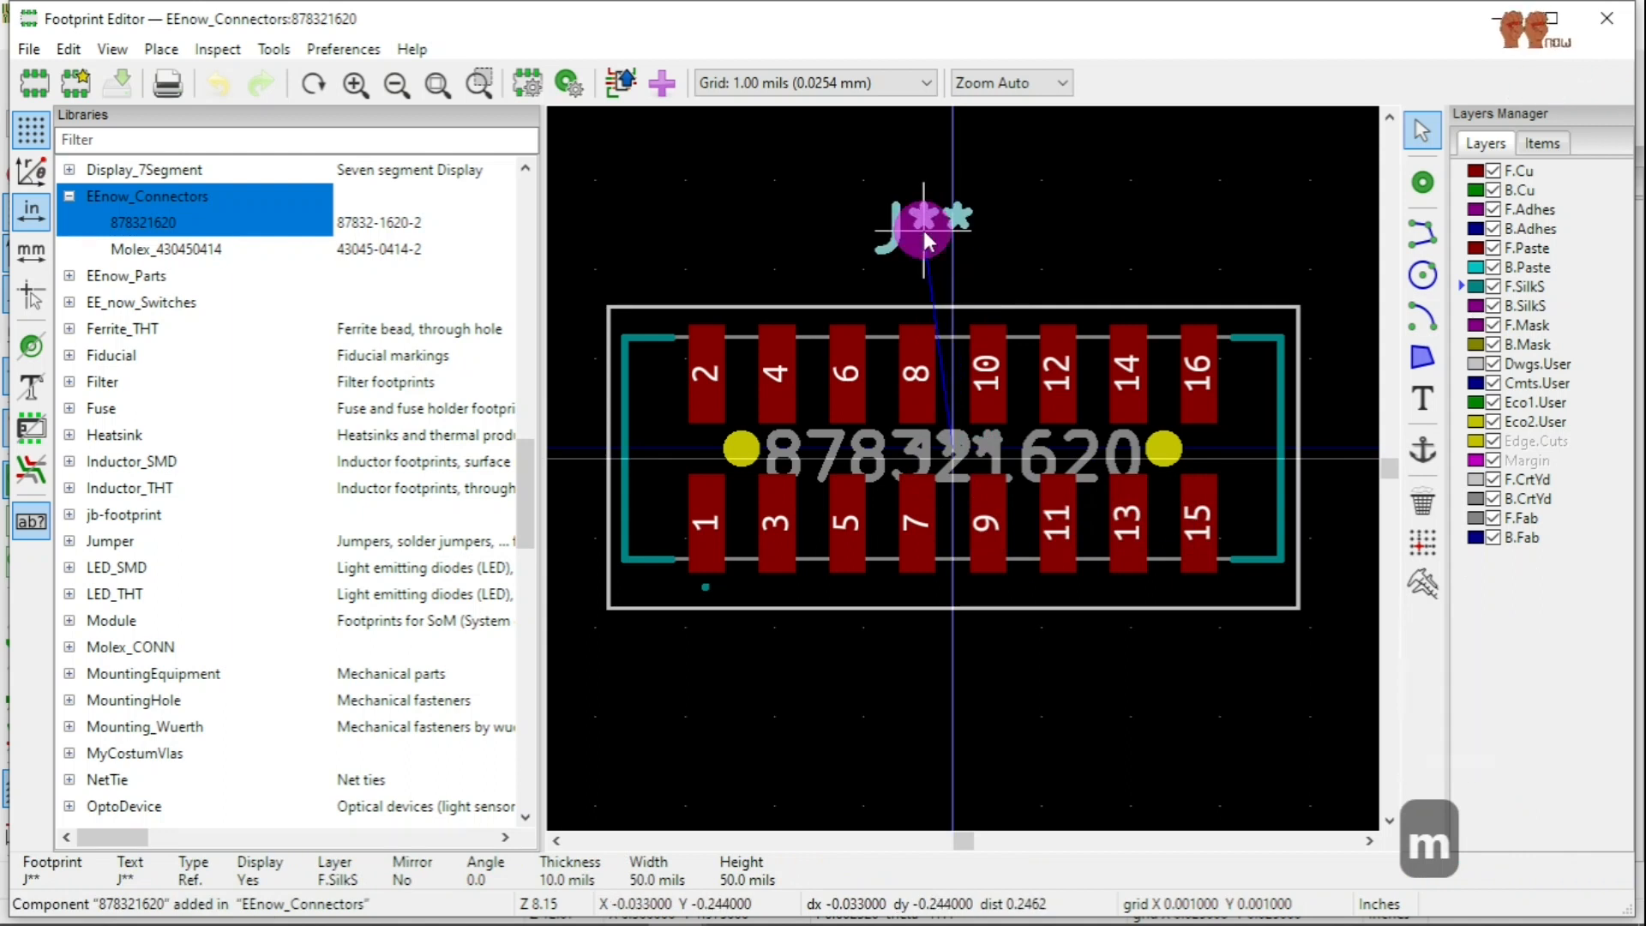
pyautogui.click(922, 227)
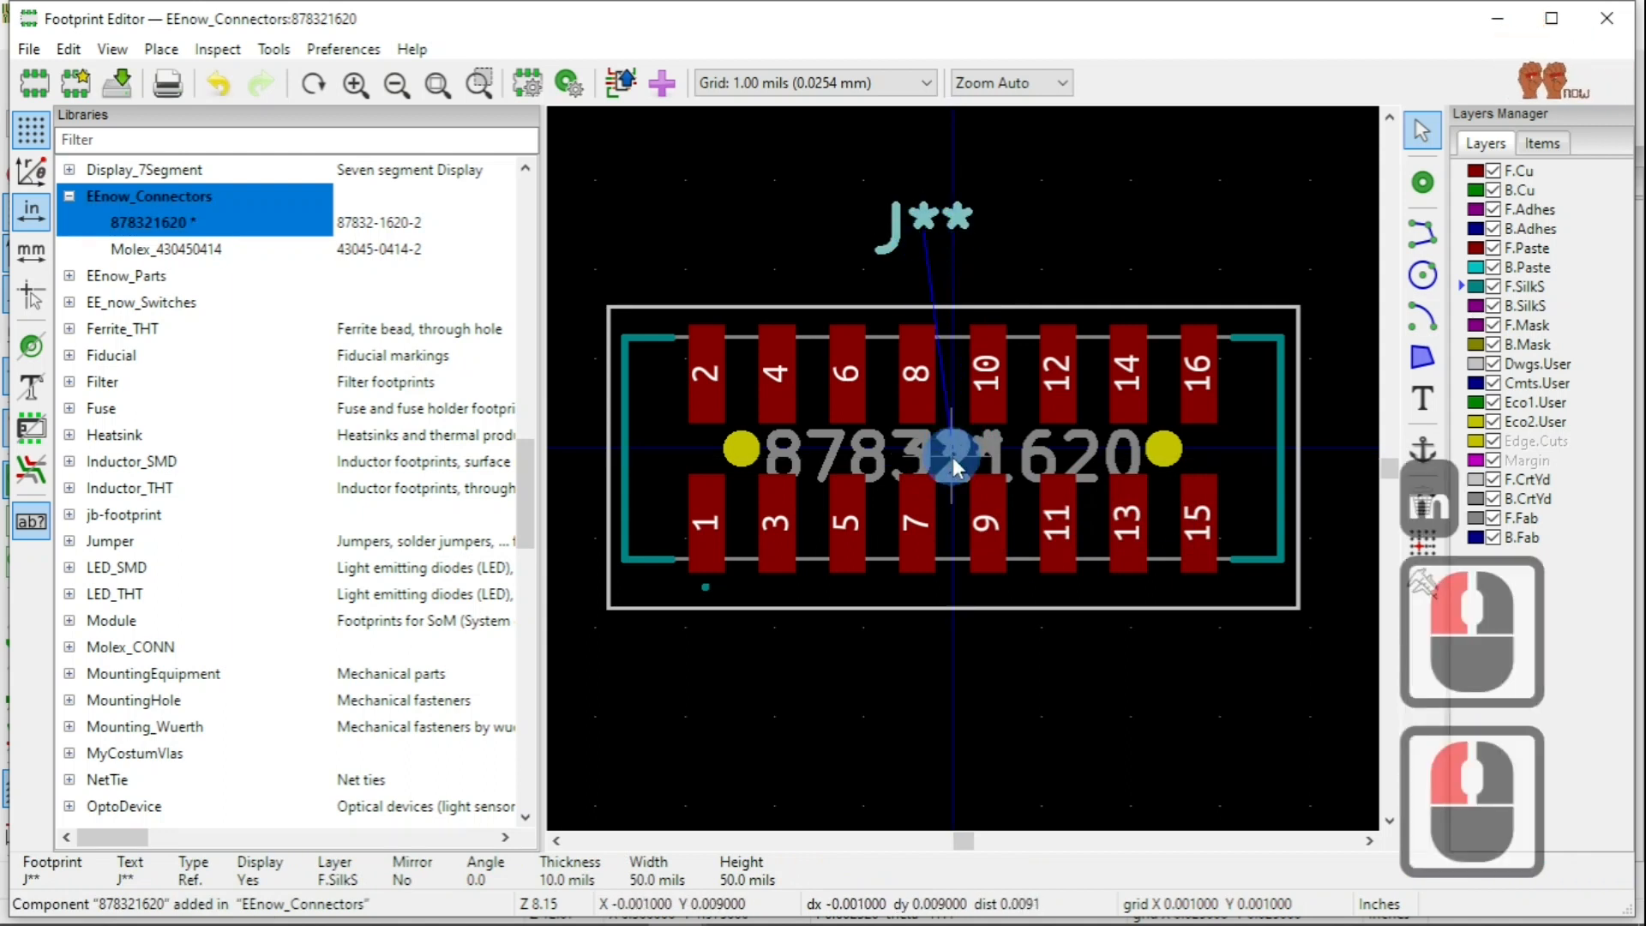
# Move the J** text on F.Fab from the footprint's centre up onto the silkscreen reference above the outline.
pyautogui.click(954, 462)
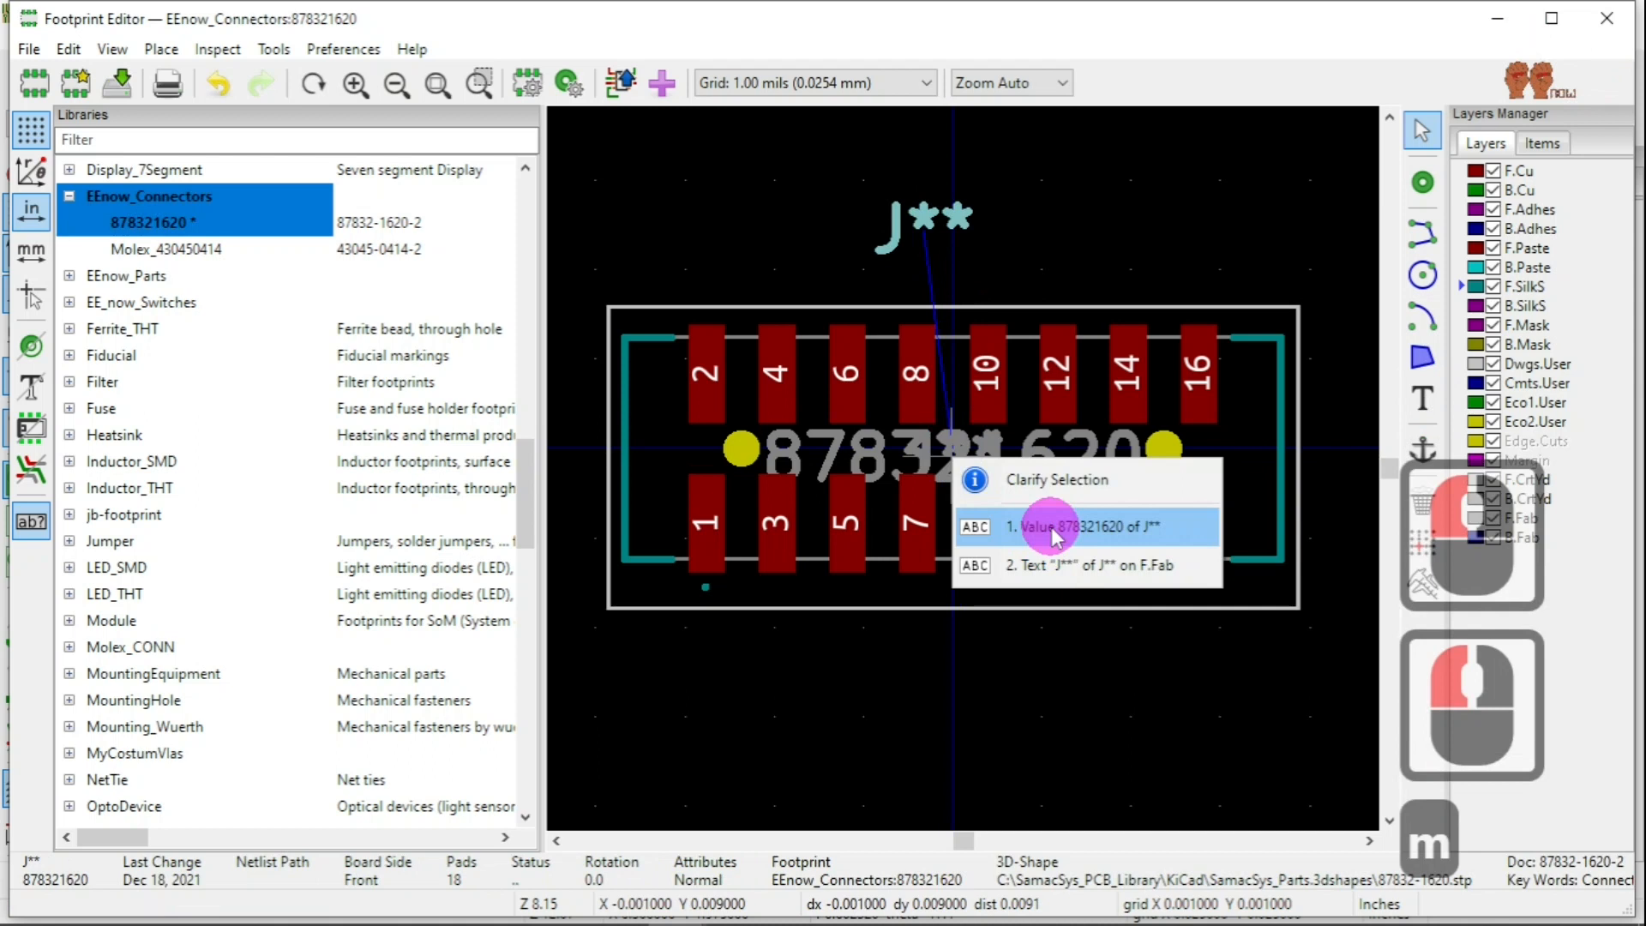
pyautogui.click(1020, 528)
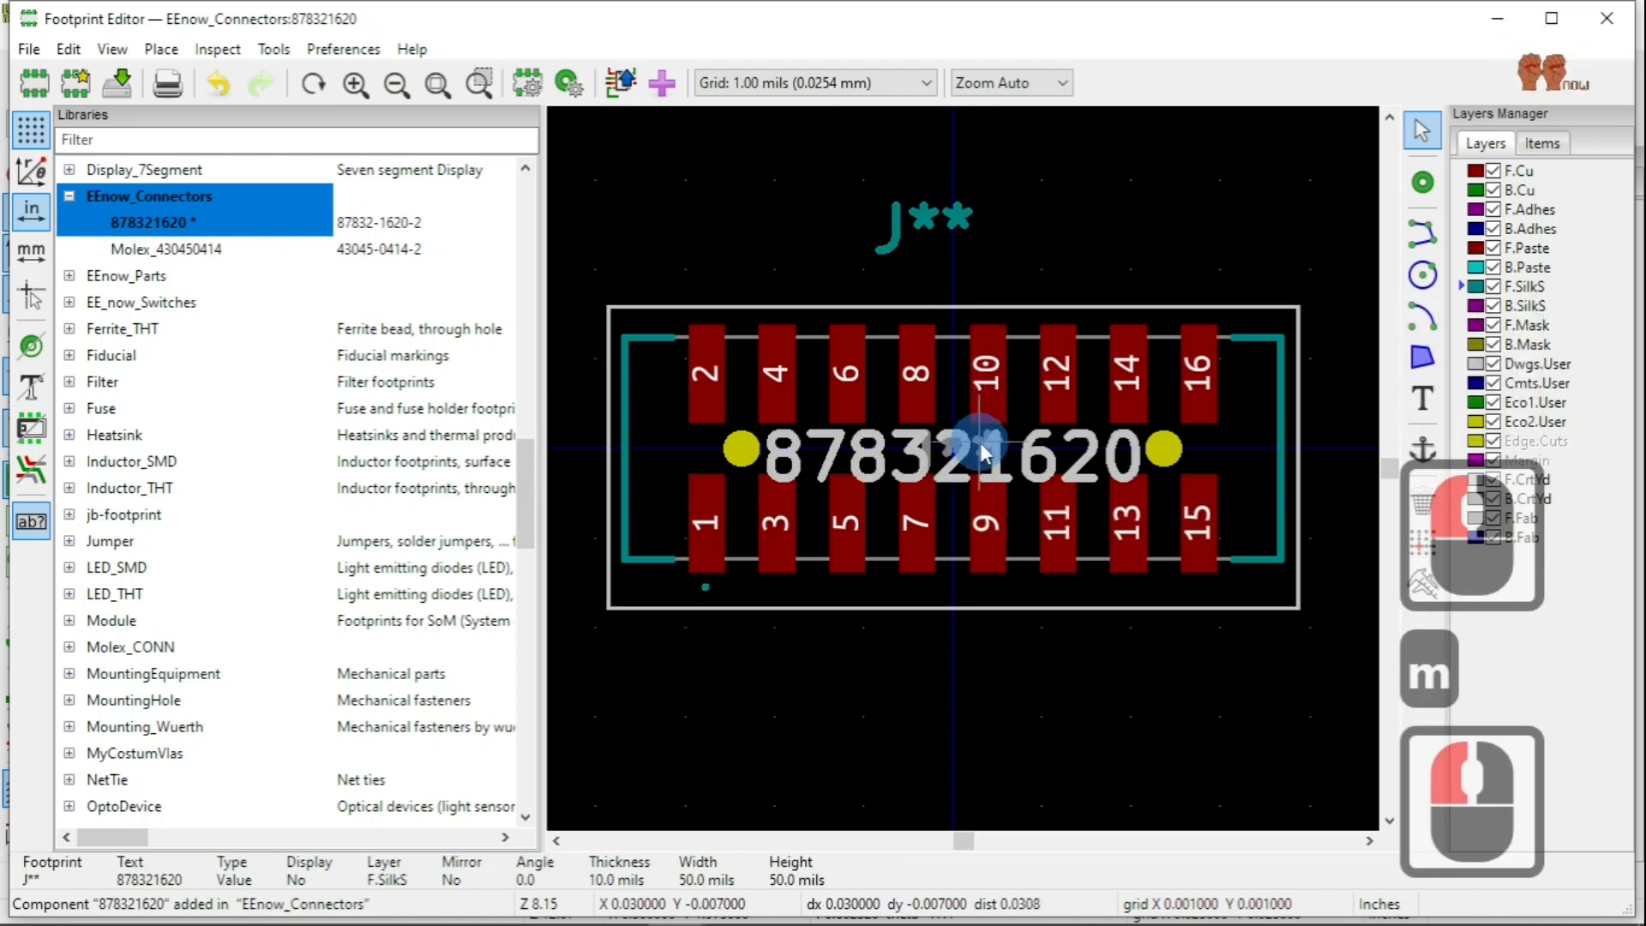
pyautogui.click(982, 451)
pyautogui.click(1063, 439)
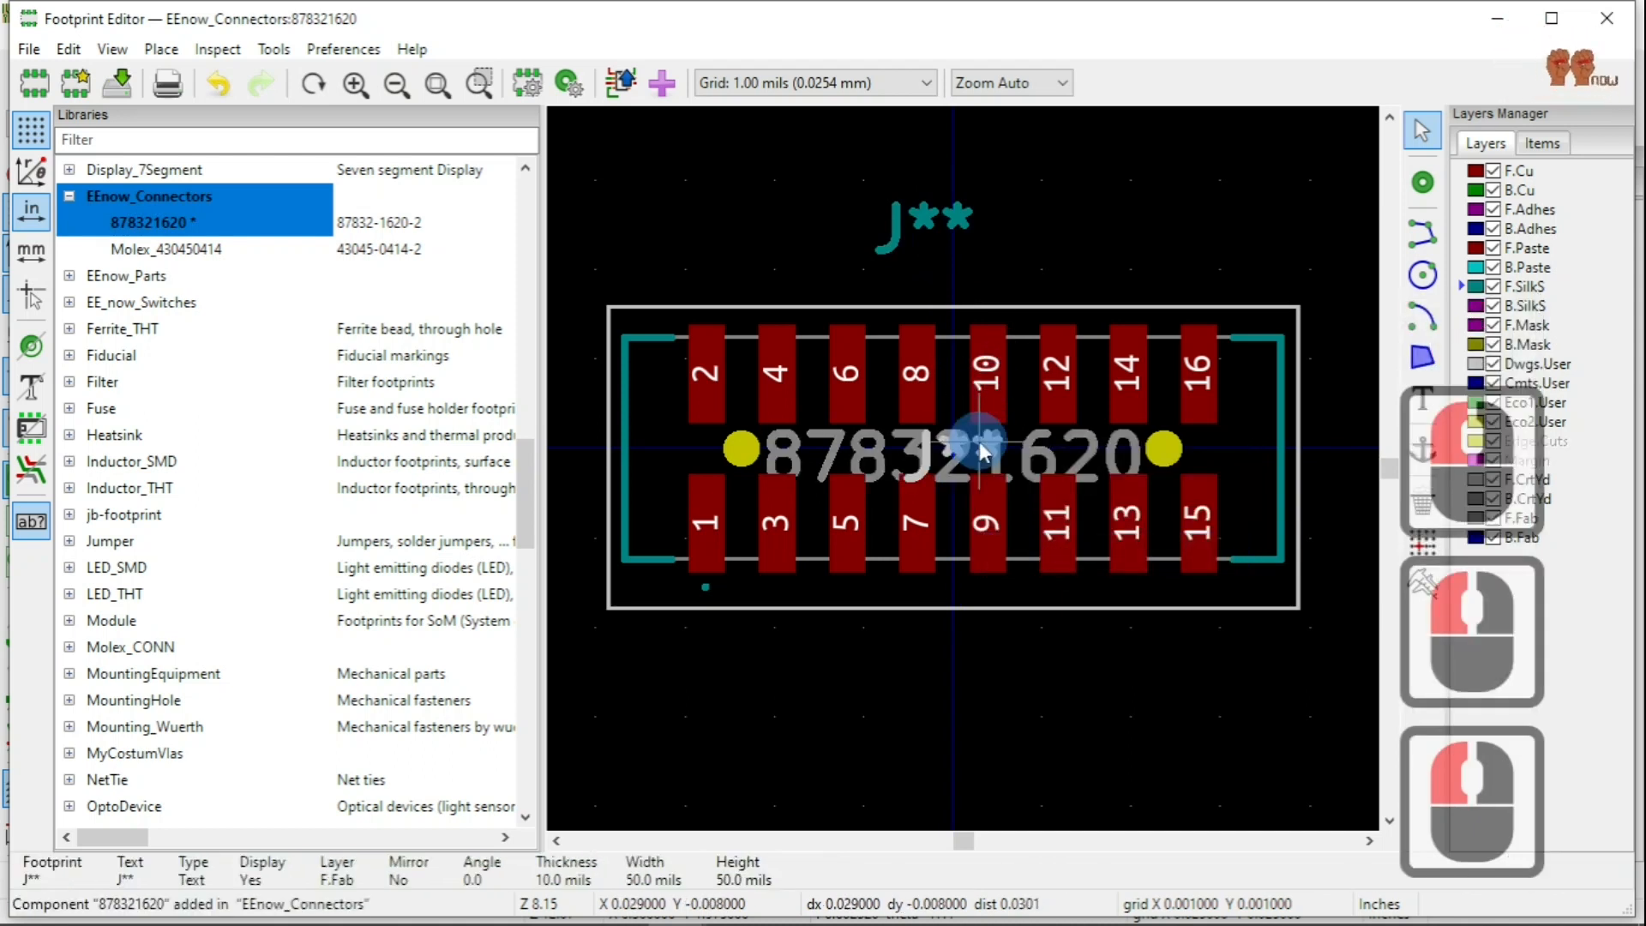
pyautogui.click(922, 233)
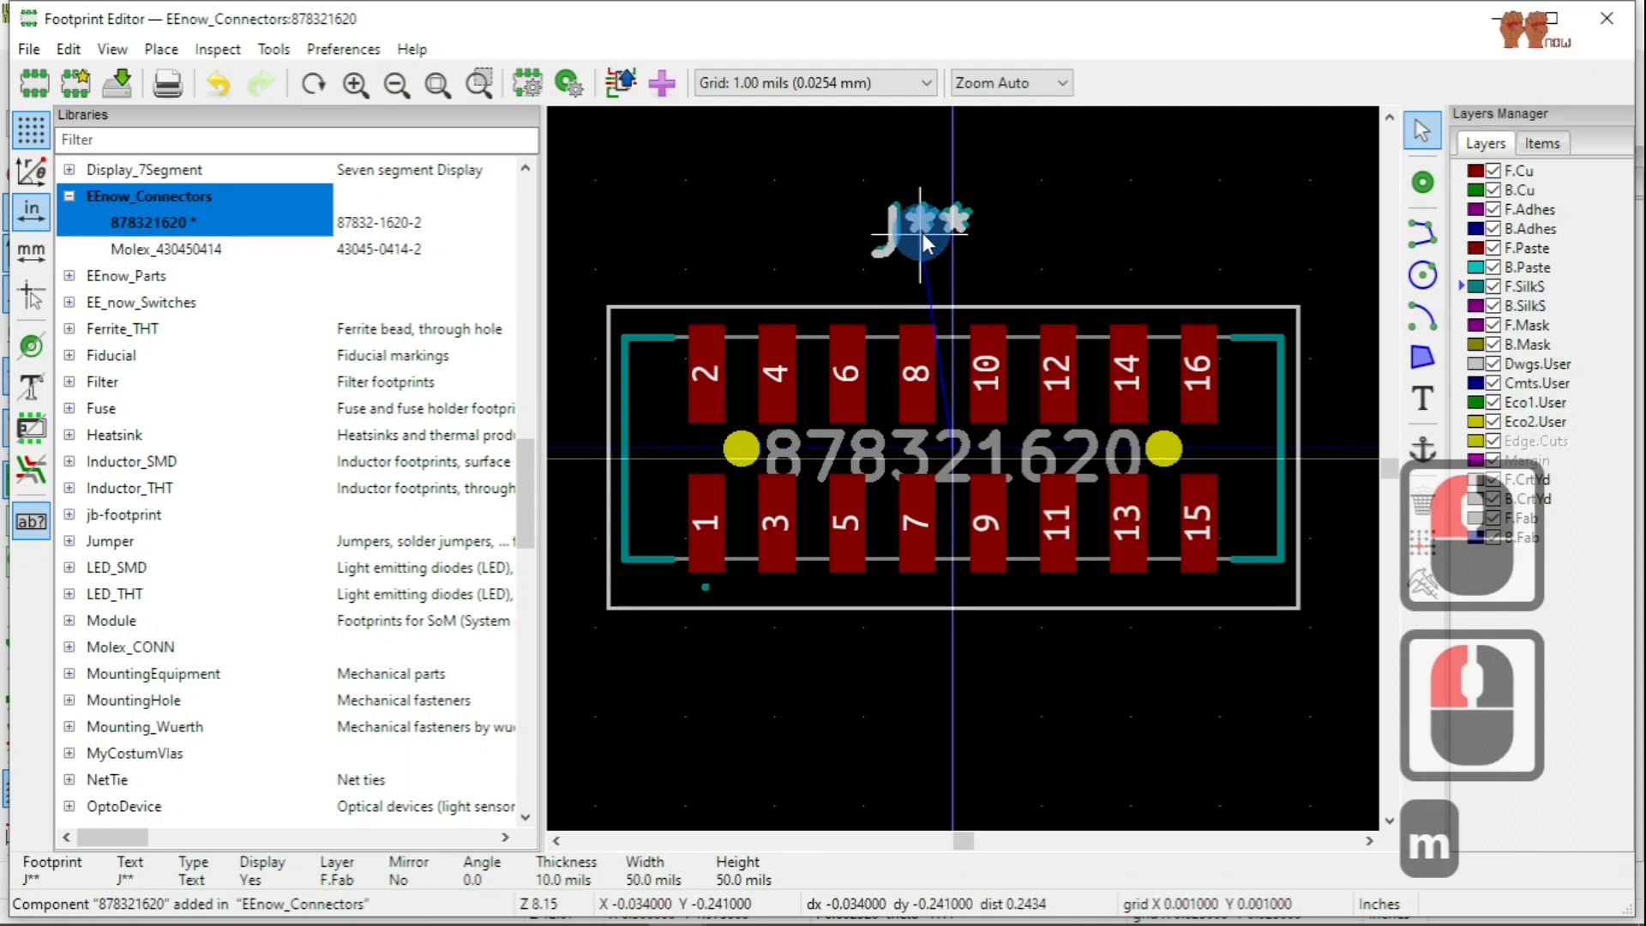
pyautogui.click(923, 232)
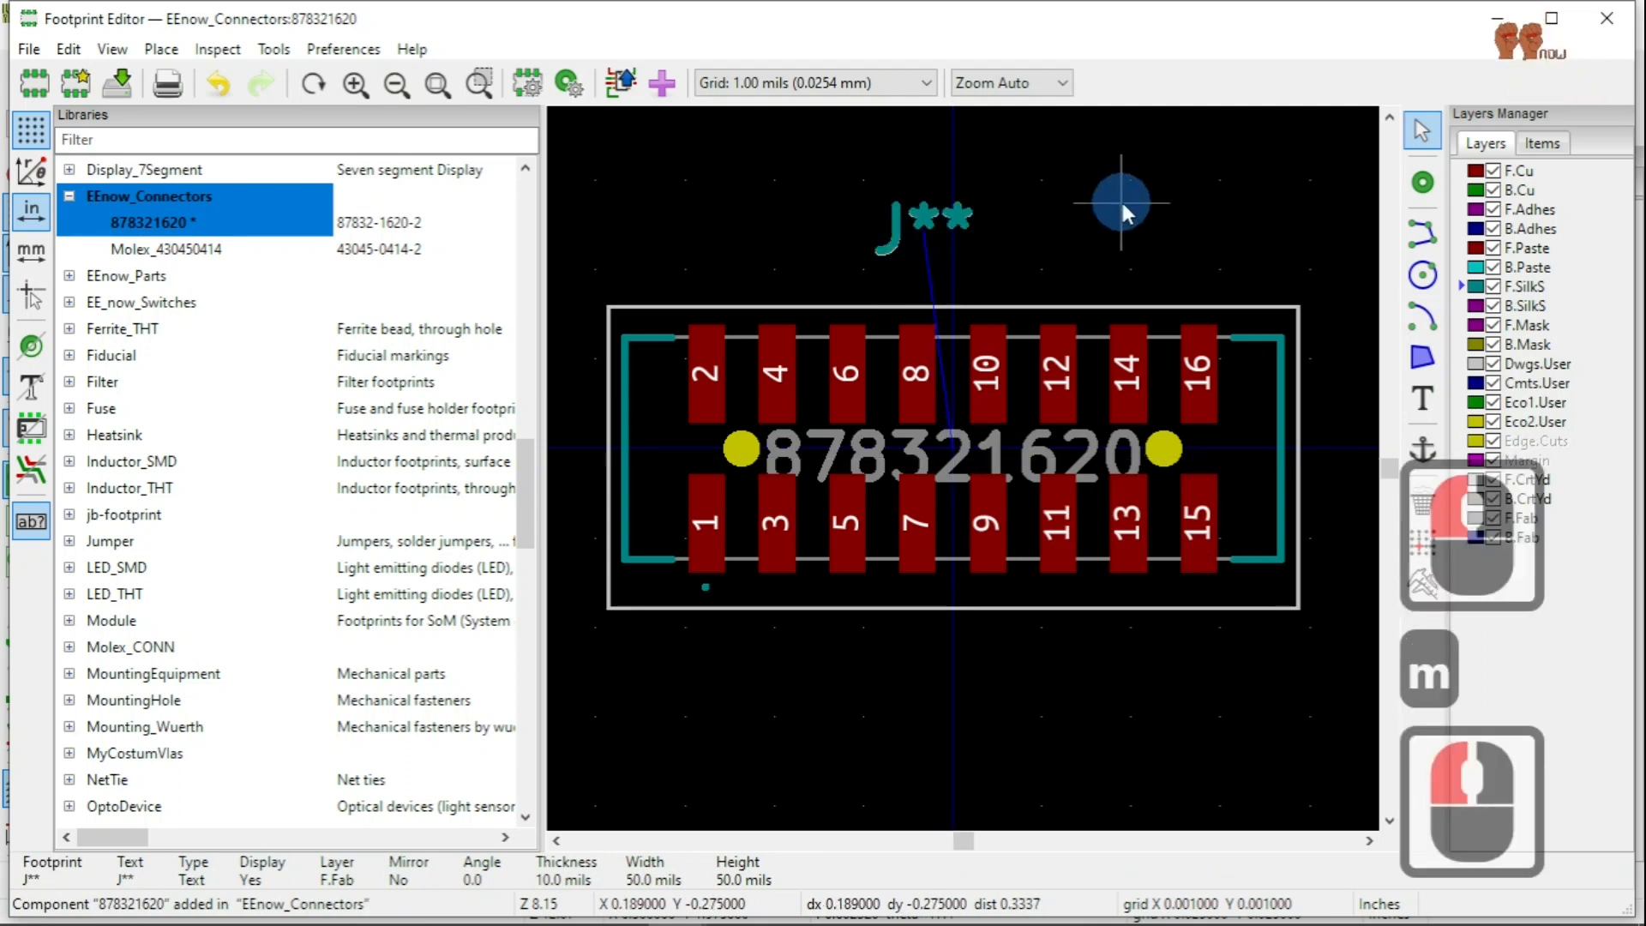
# Move the 878321620 value text below the footprint outline, to about X -0.006, Y 0.229 inches.
pyautogui.click(1011, 377)
pyautogui.click(993, 460)
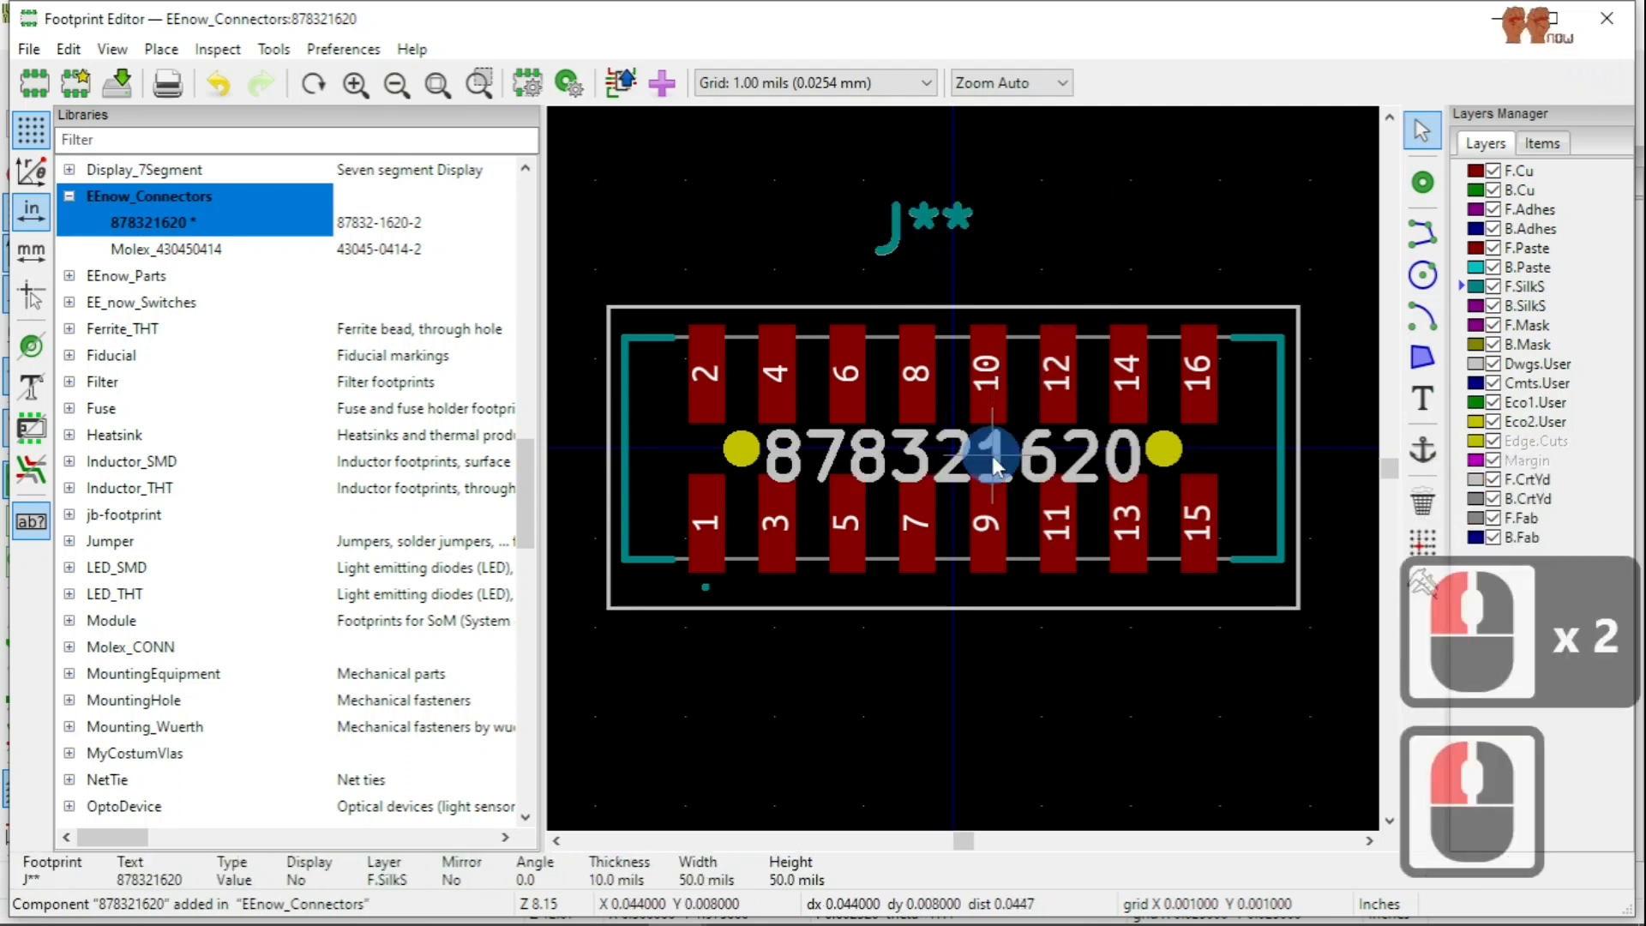
pyautogui.press('m')
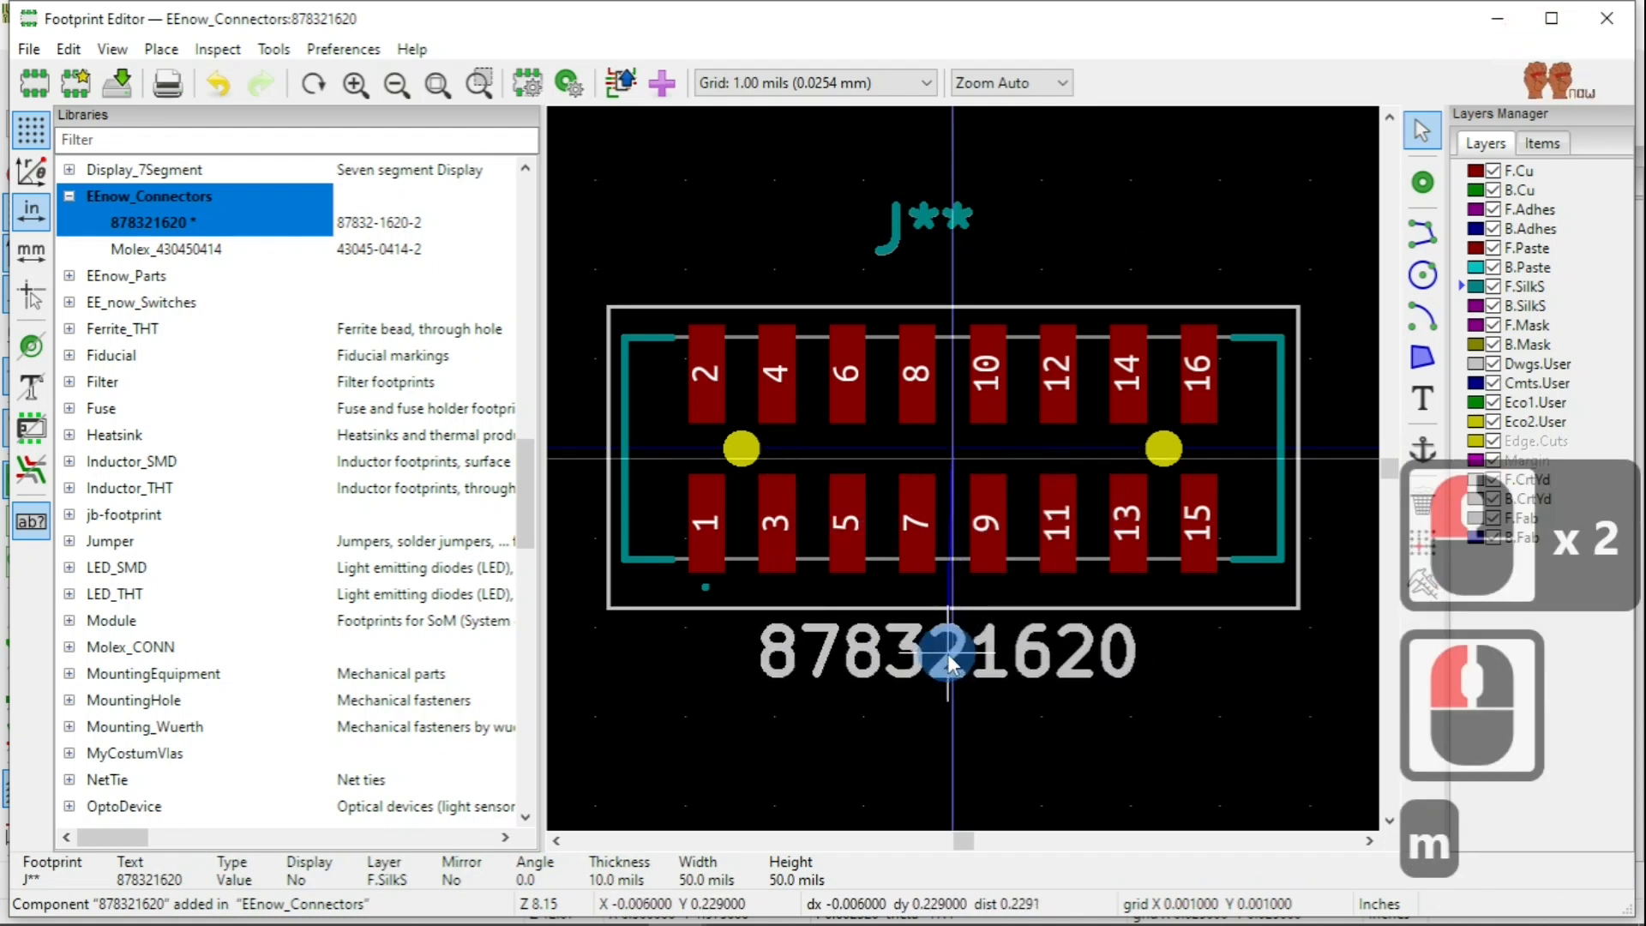
pyautogui.click(948, 653)
# Delete the small silkscreen dot that marks pin 1 below pad 1.
pyautogui.scroll(2, 960, 464)
pyautogui.scroll(-2, 963, 468)
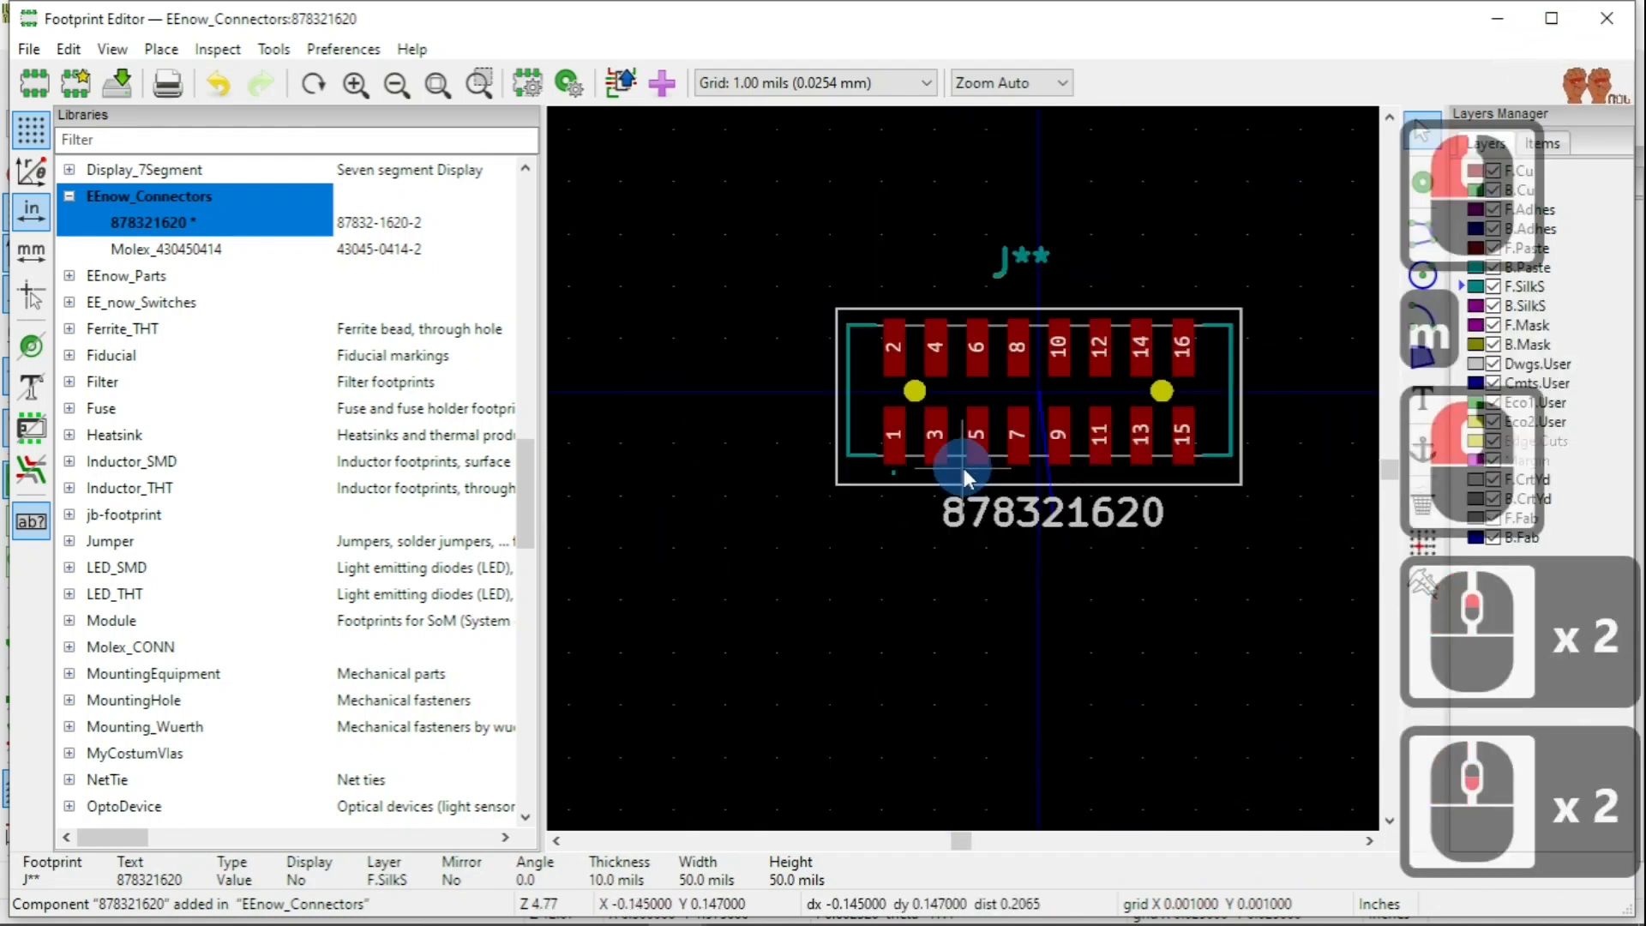
pyautogui.scroll(2, 960, 465)
pyautogui.scroll(-3, 960, 465)
pyautogui.scroll(5, 963, 468)
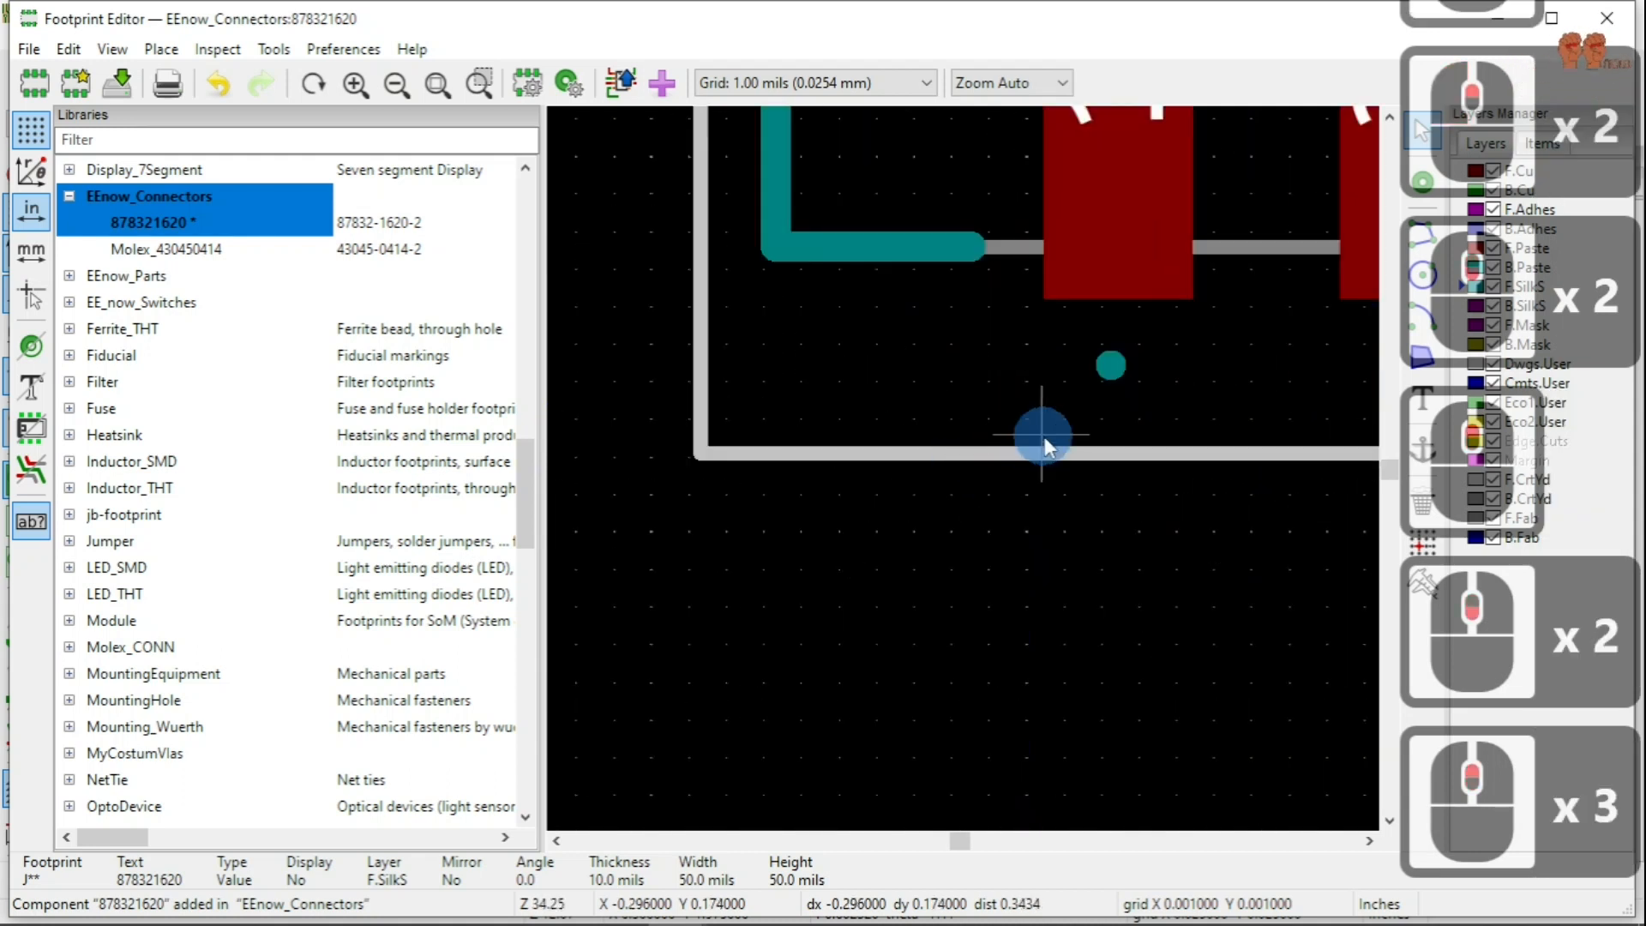
pyautogui.scroll(-3, 996, 456)
pyautogui.scroll(2, 964, 470)
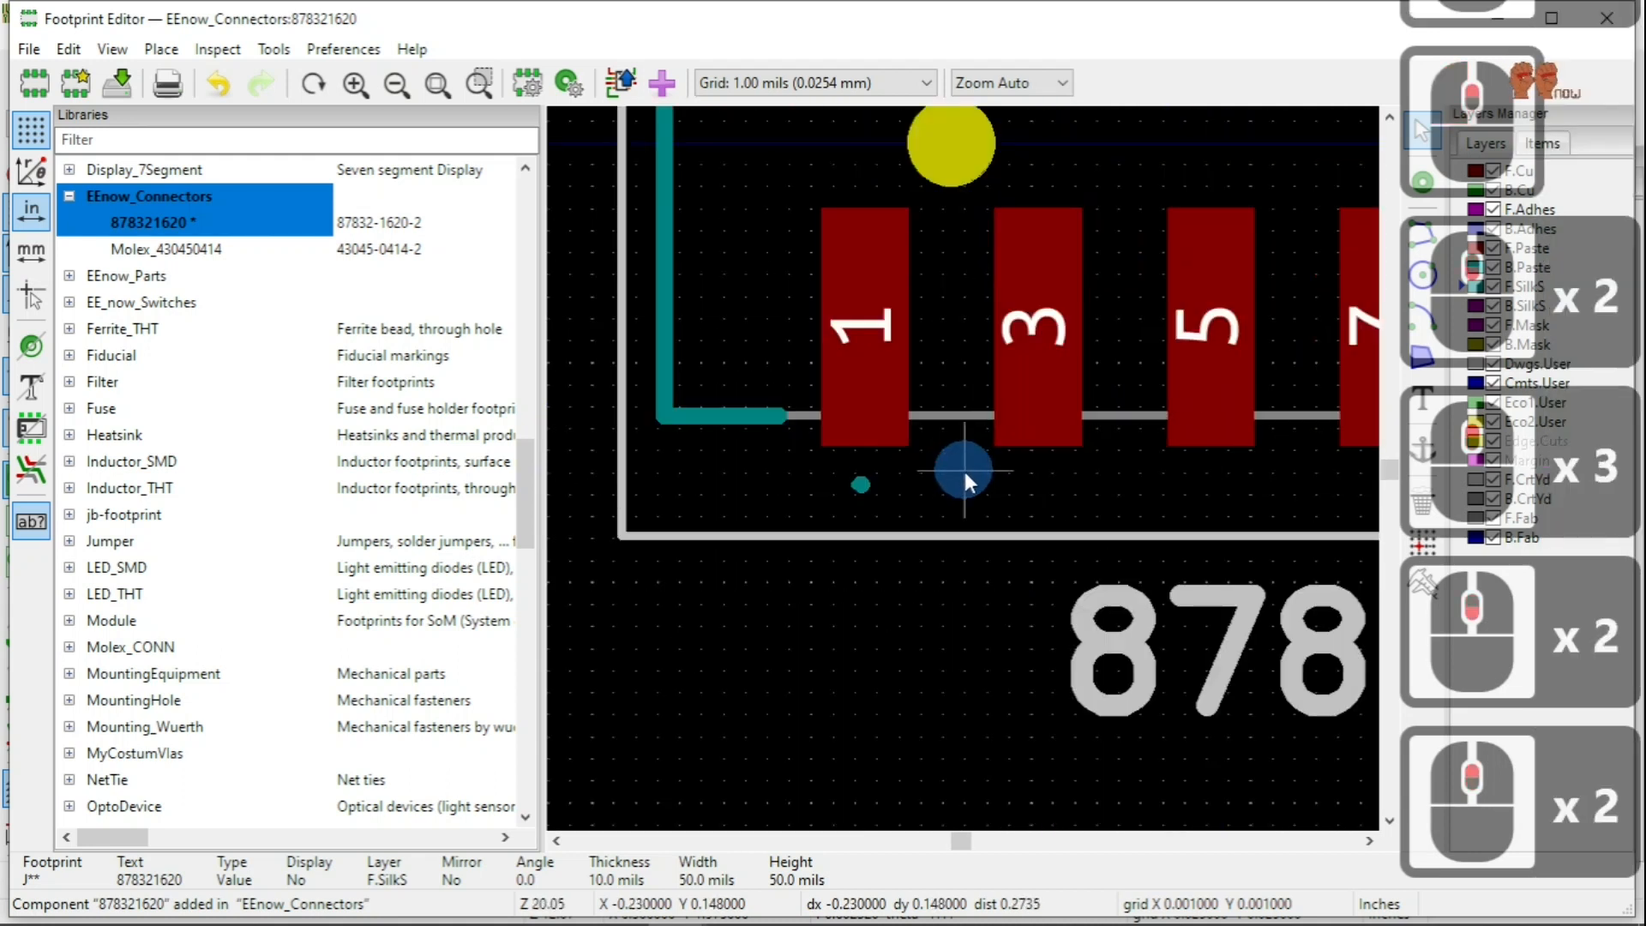
pyautogui.scroll(4, 964, 471)
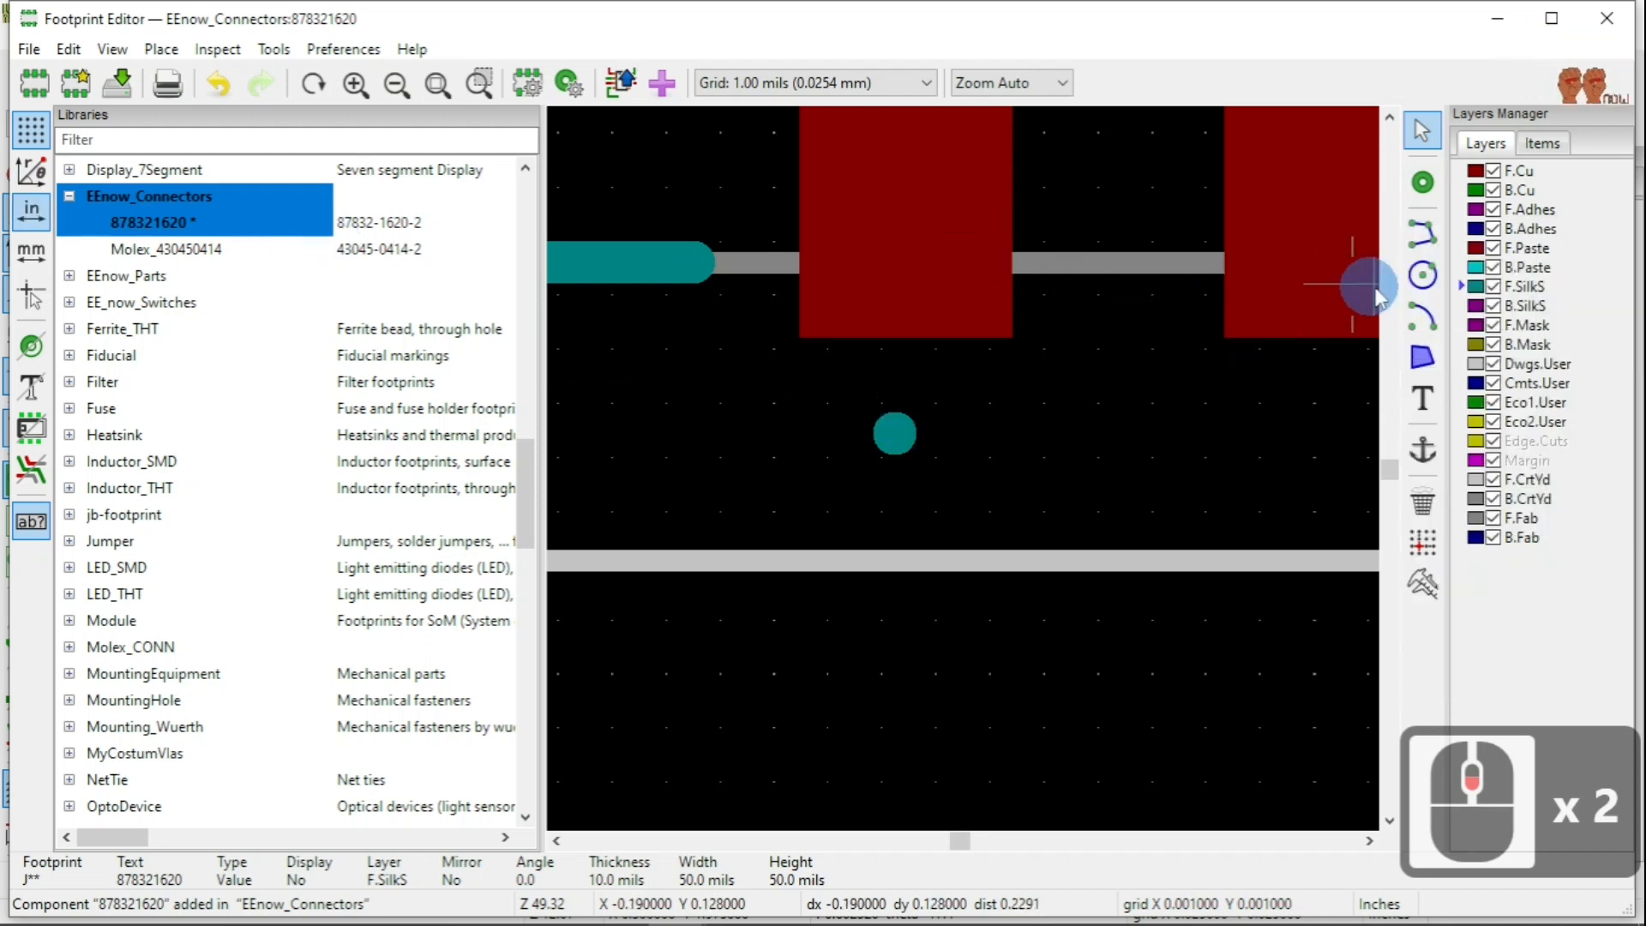
pyautogui.click(876, 435)
pyautogui.click(953, 467)
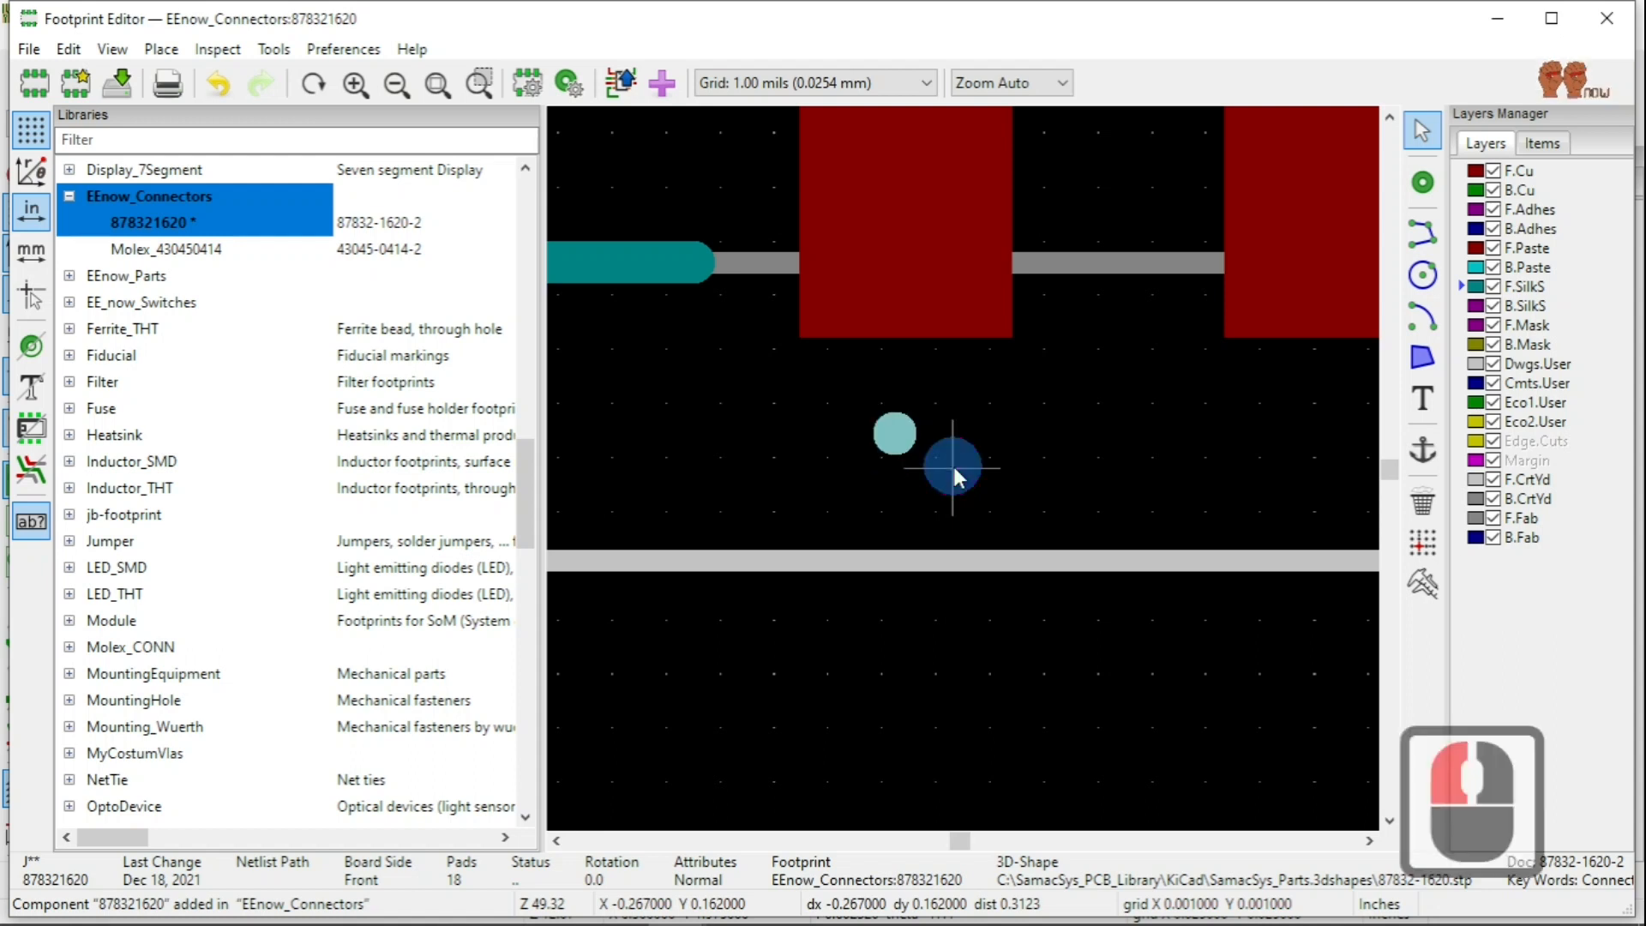
pyautogui.press('Delete')
# Draw a circle of about 0.010 inch radius on F.SilkS just below pad 1 as pin-1 marker, and save the footprint.
pyautogui.click(1429, 242)
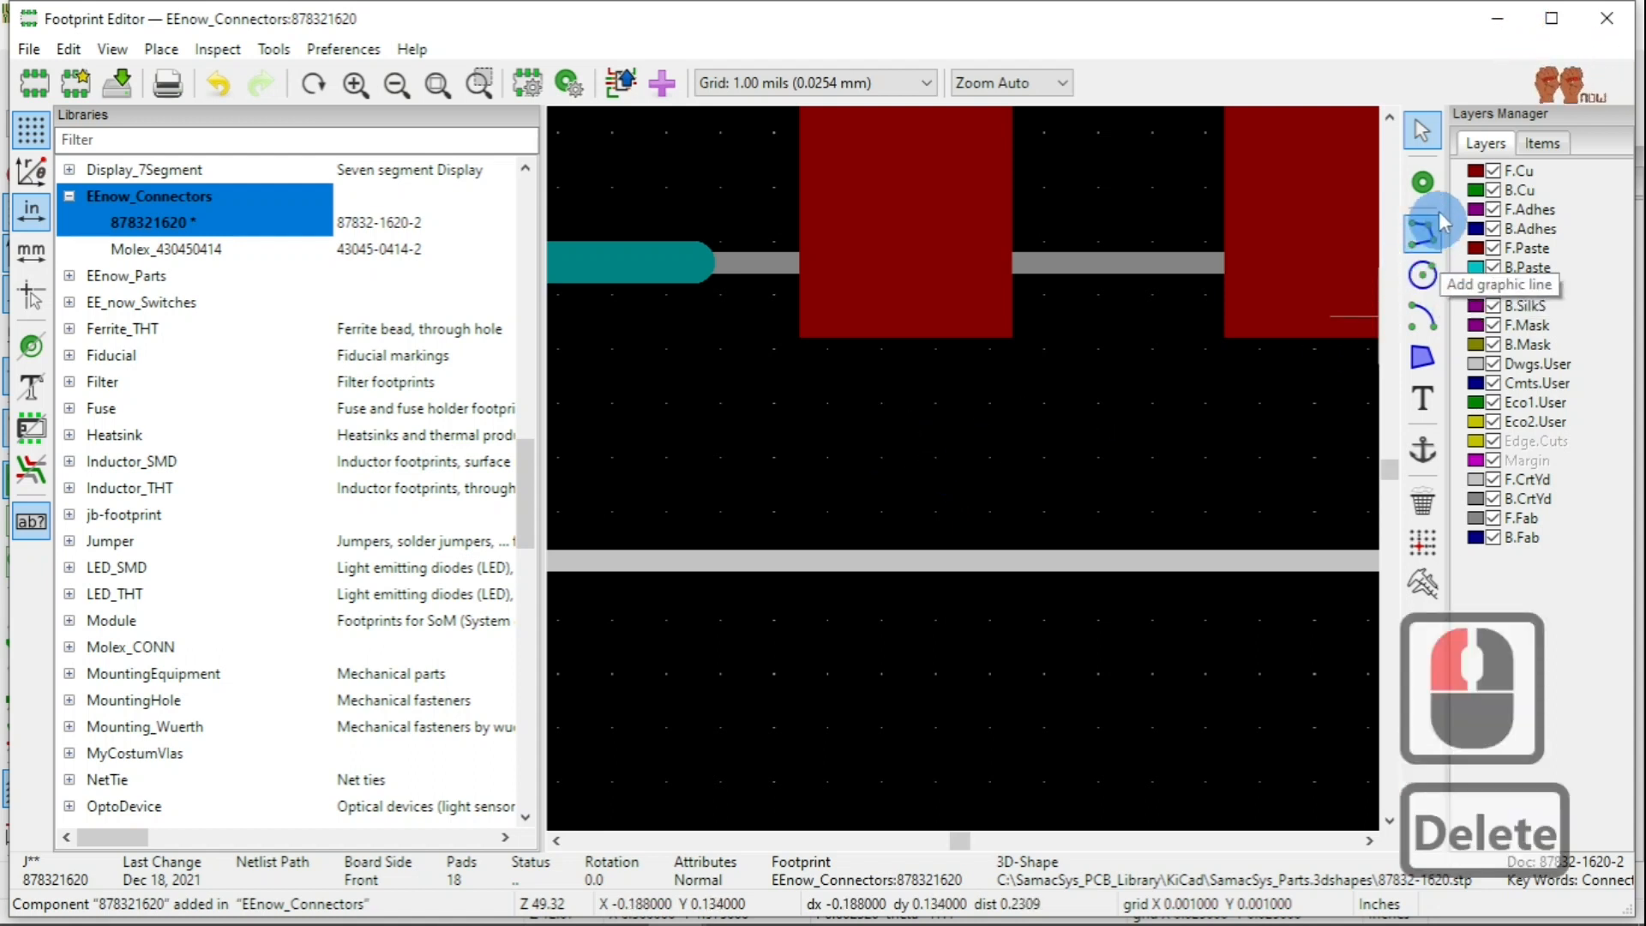
pyautogui.click(1423, 274)
pyautogui.click(1423, 274)
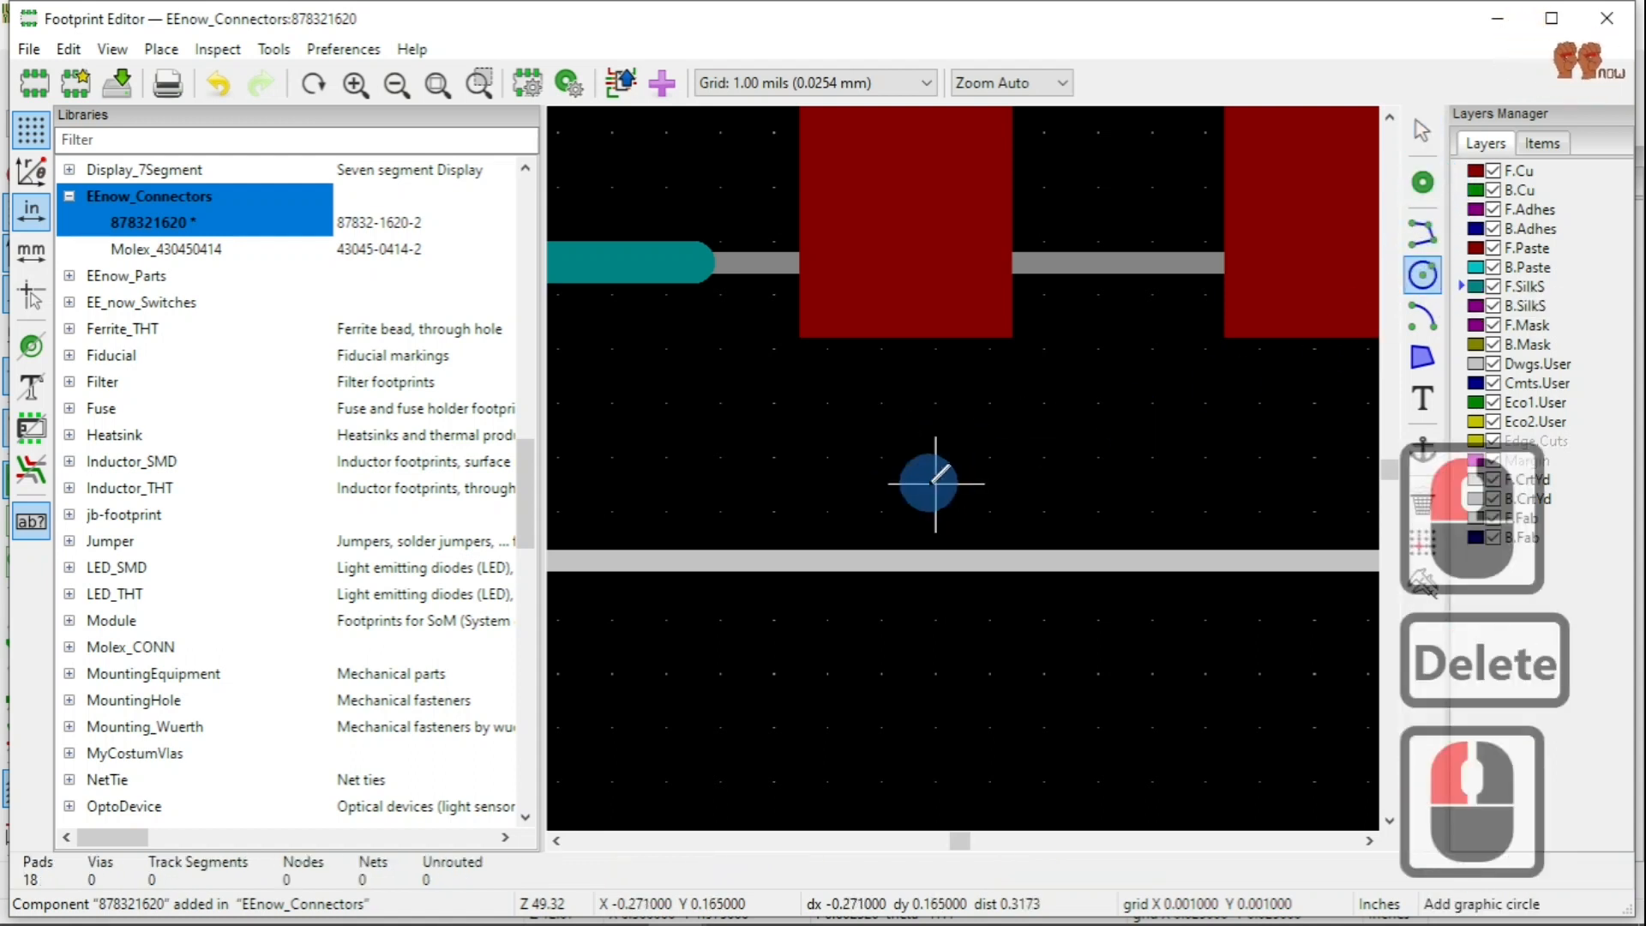
pyautogui.click(898, 443)
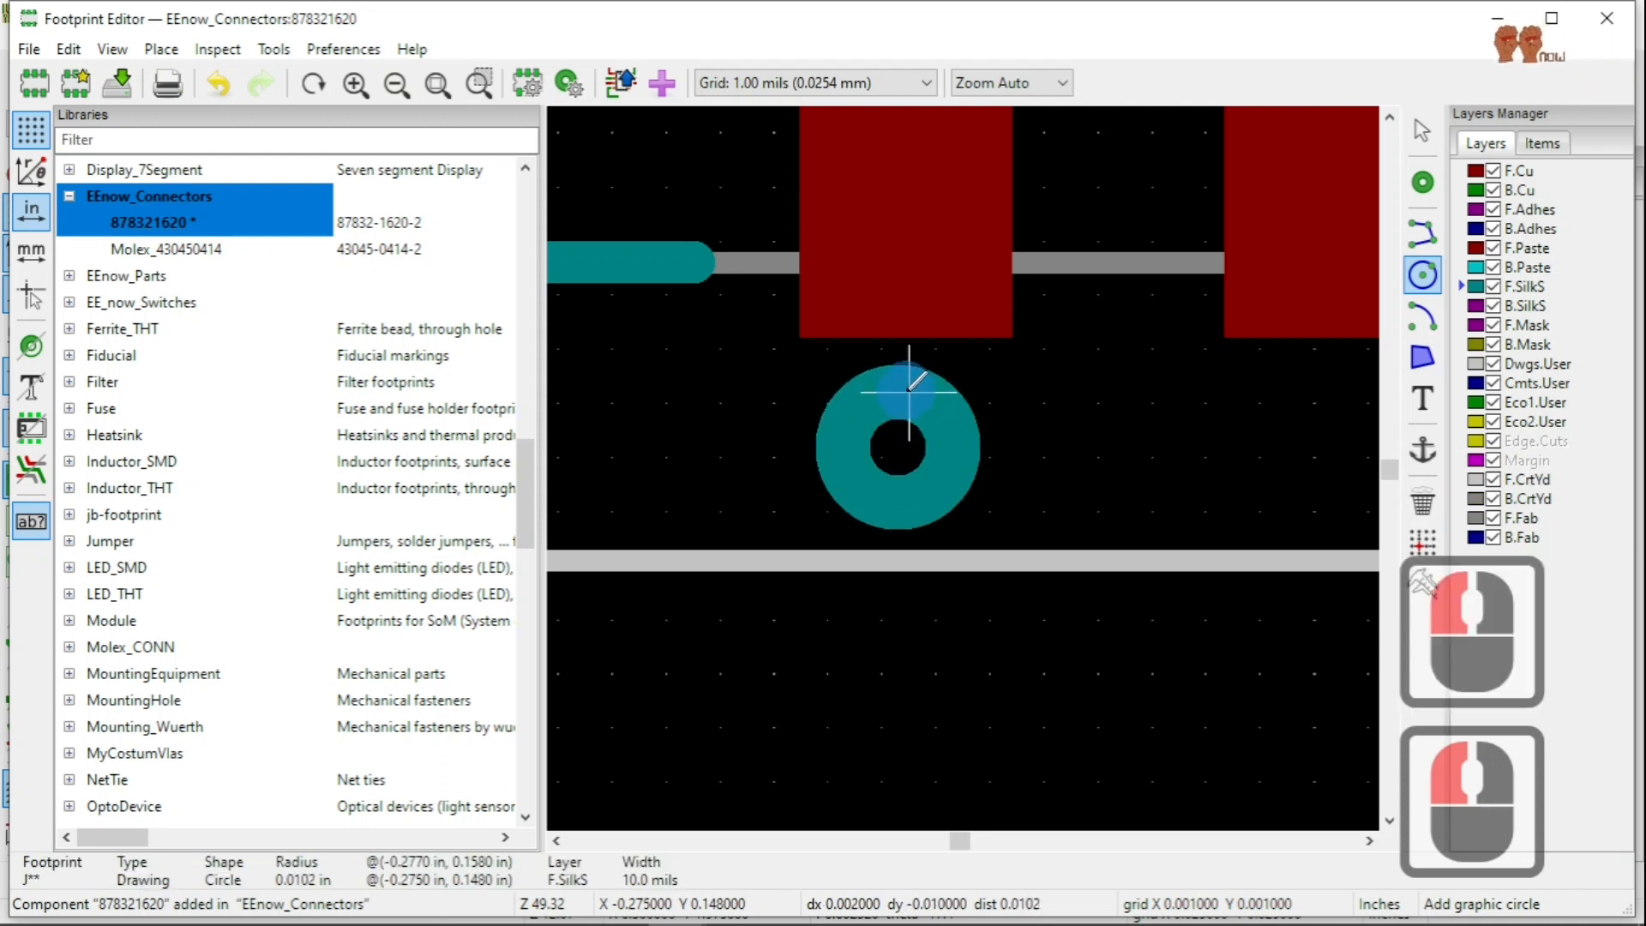
pyautogui.click(908, 391)
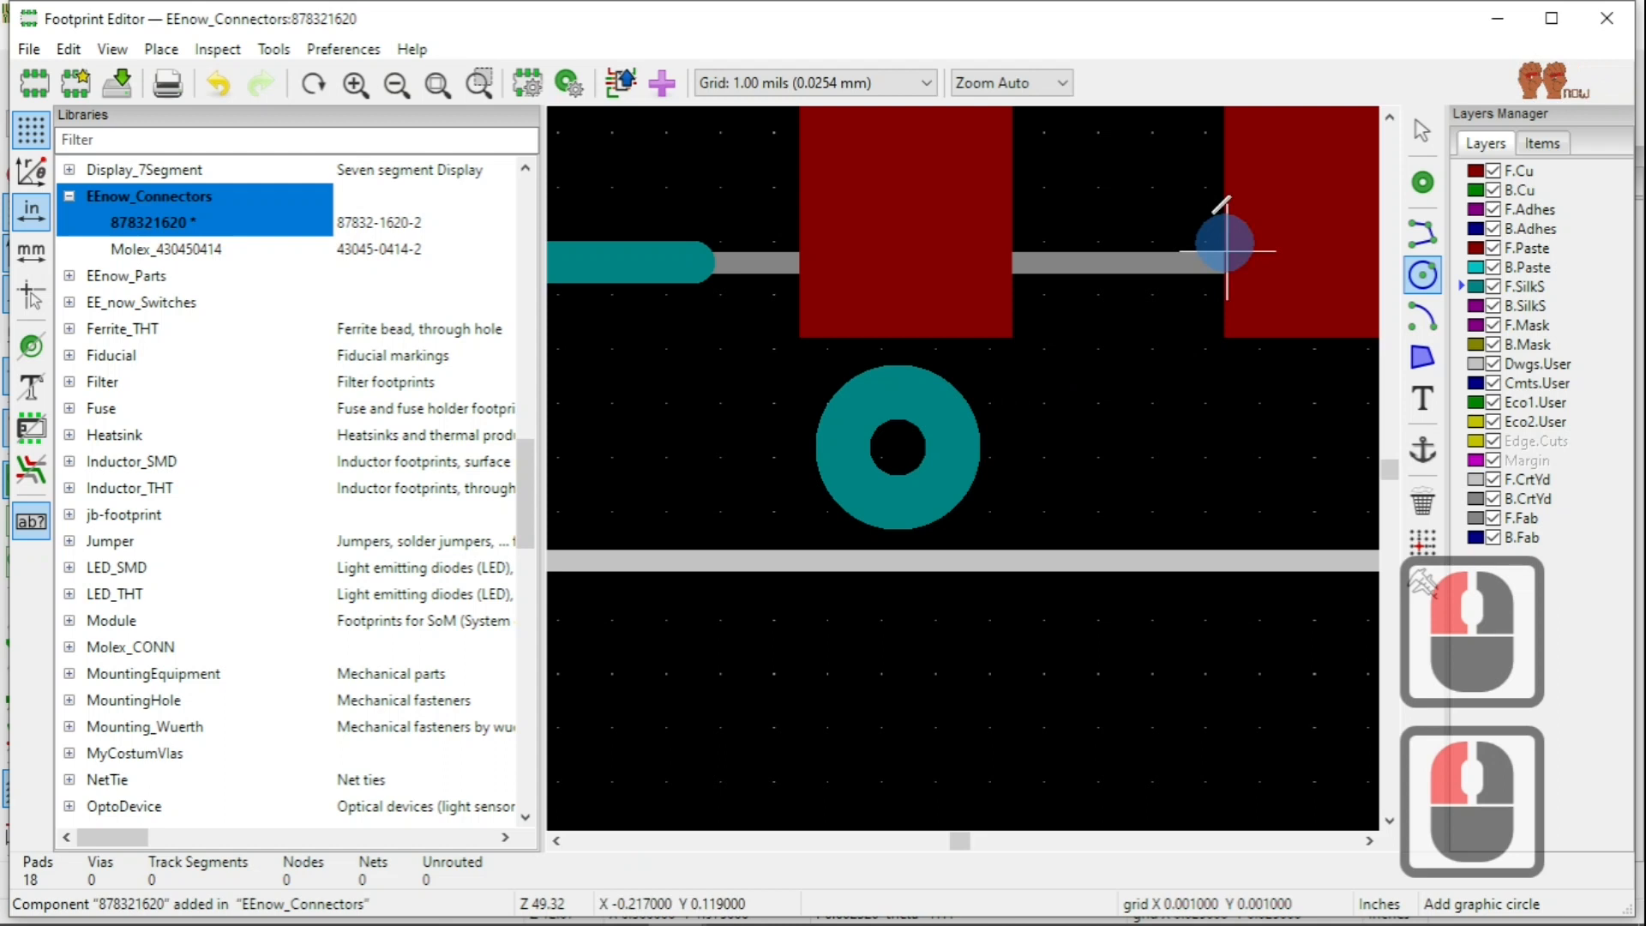
pyautogui.press('Escape')
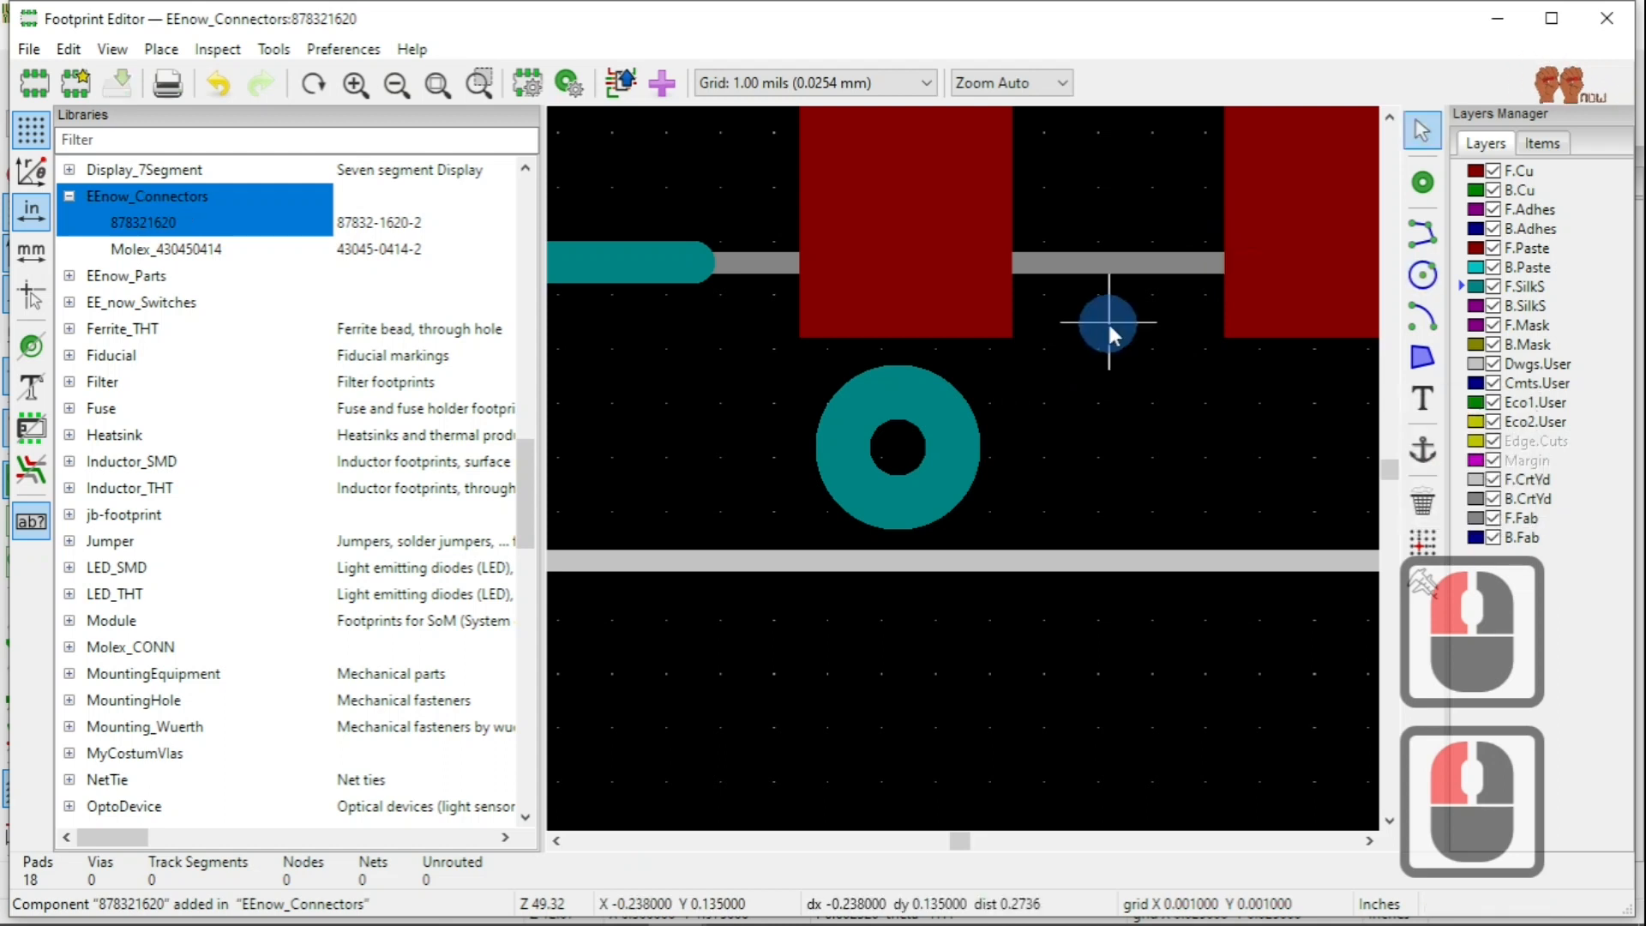
# View the whole edited footprint and look through the footprint library tree for the custom and downloaded libraries.
pyautogui.scroll(-4, 1108, 320)
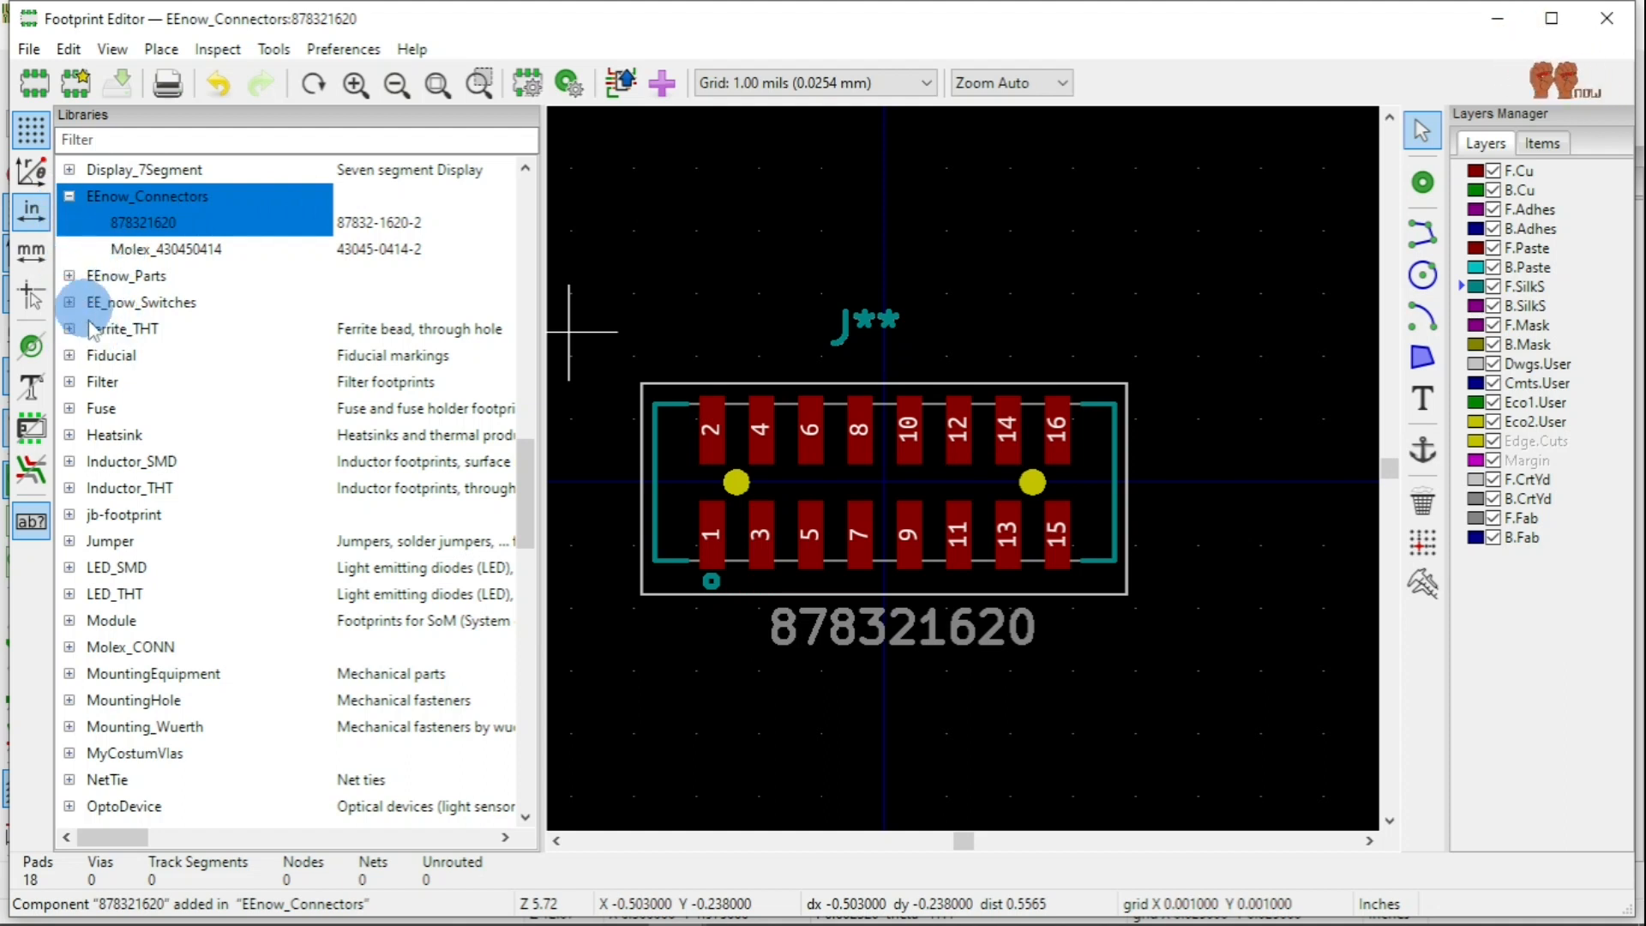
pyautogui.scroll(-18, 146, 480)
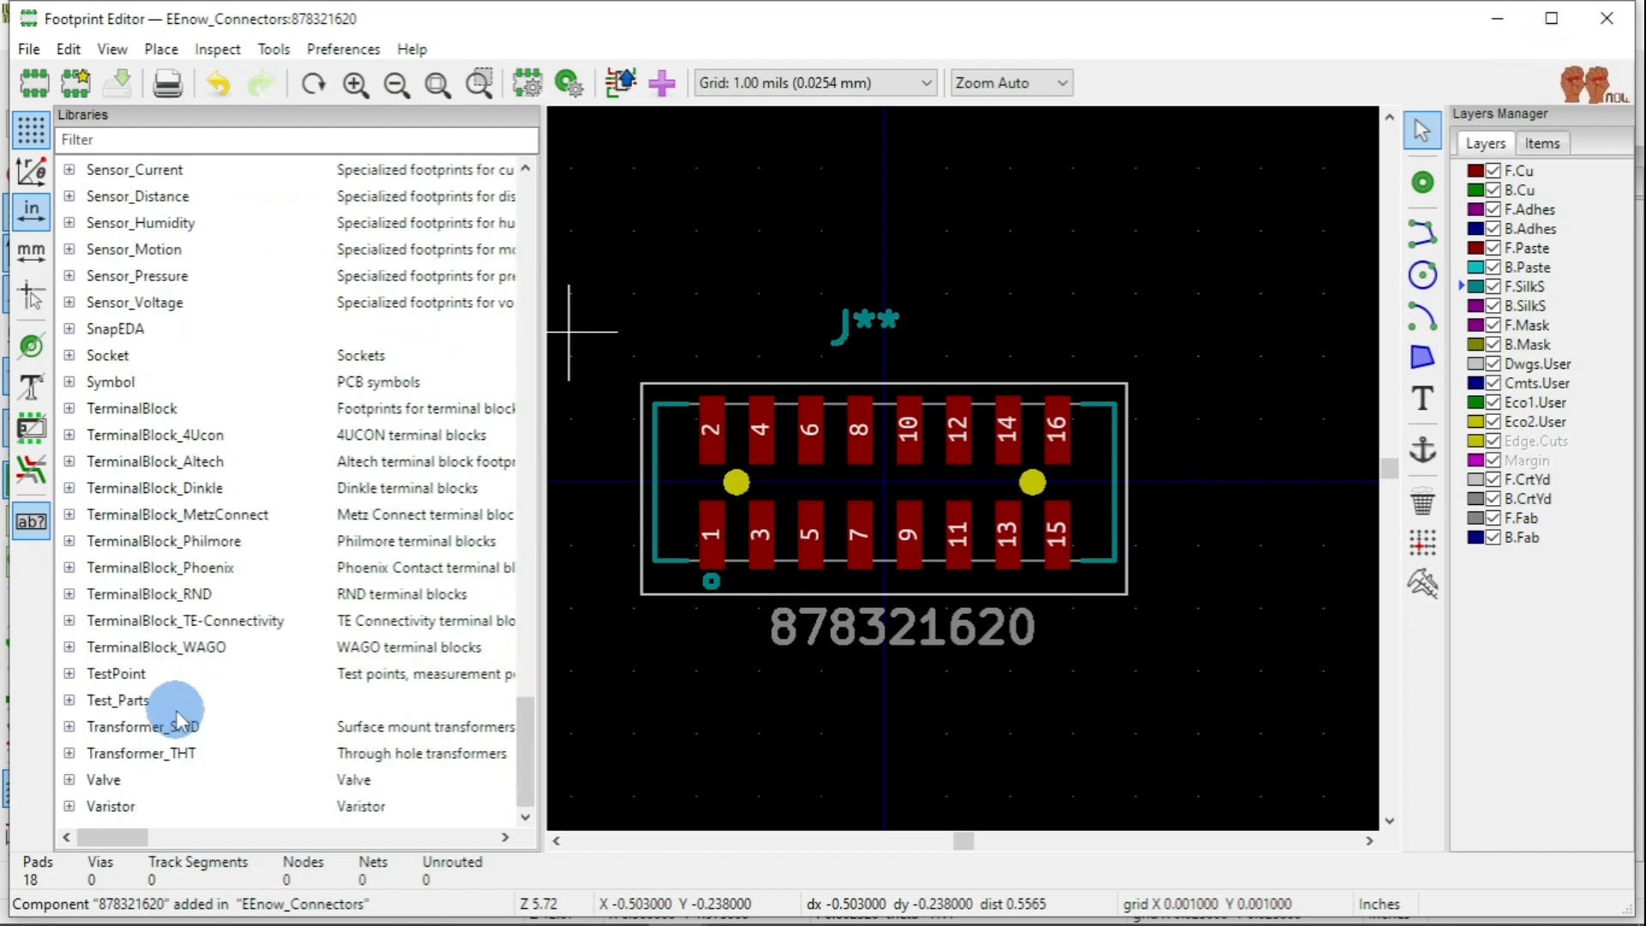
pyautogui.scroll(7, 206, 553)
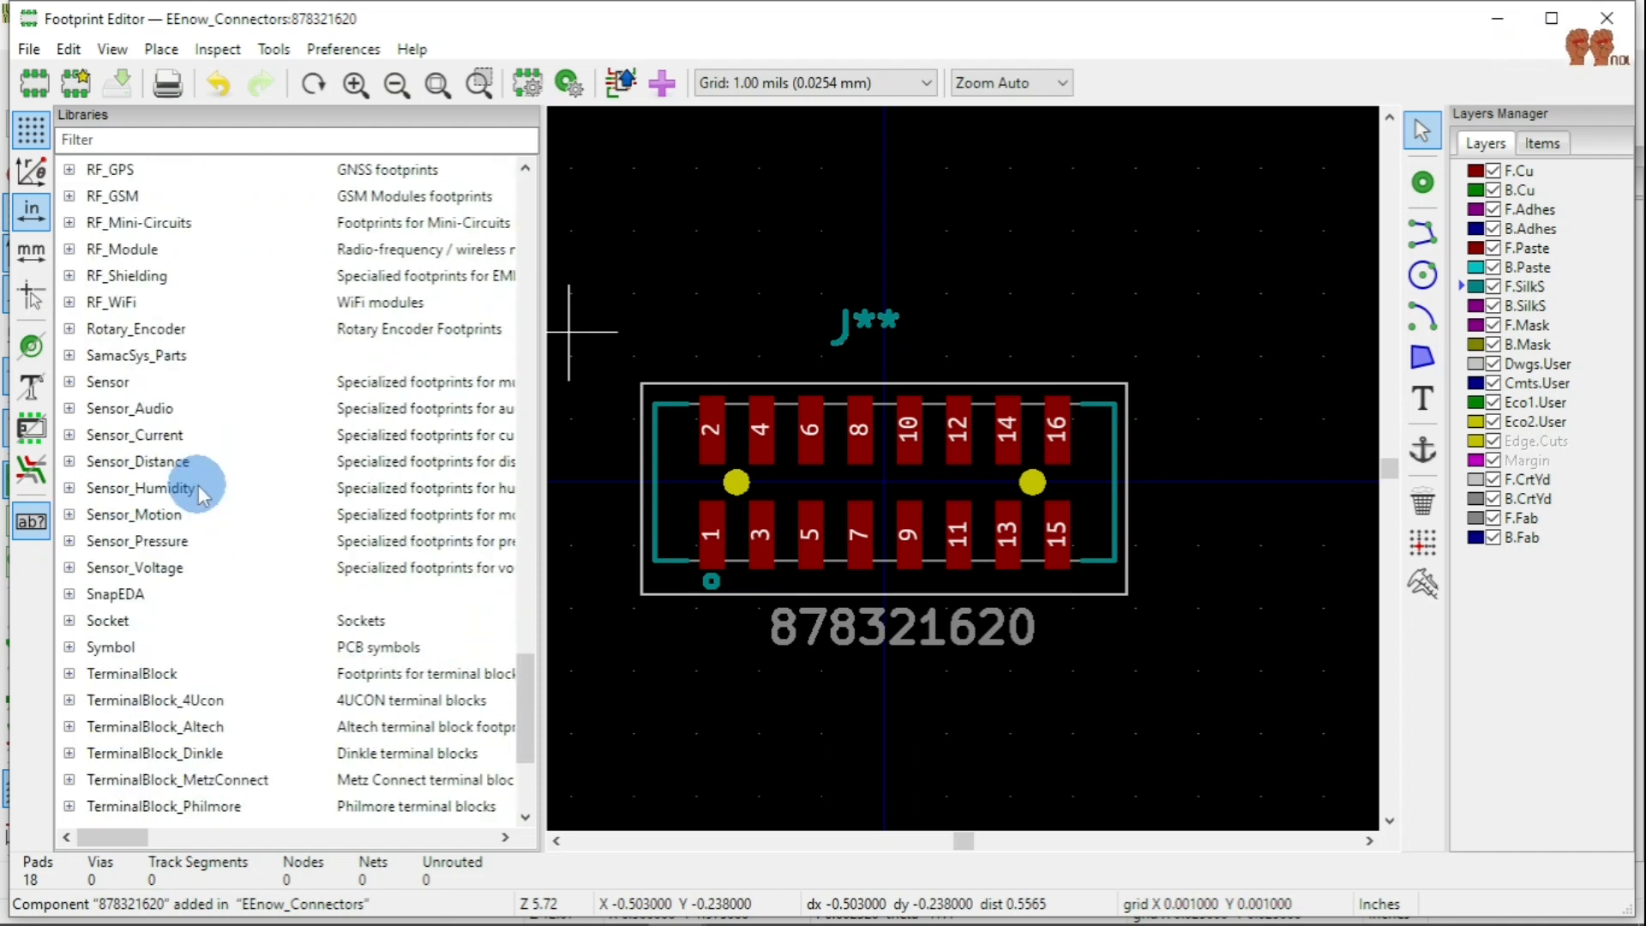
pyautogui.scroll(7, 225, 321)
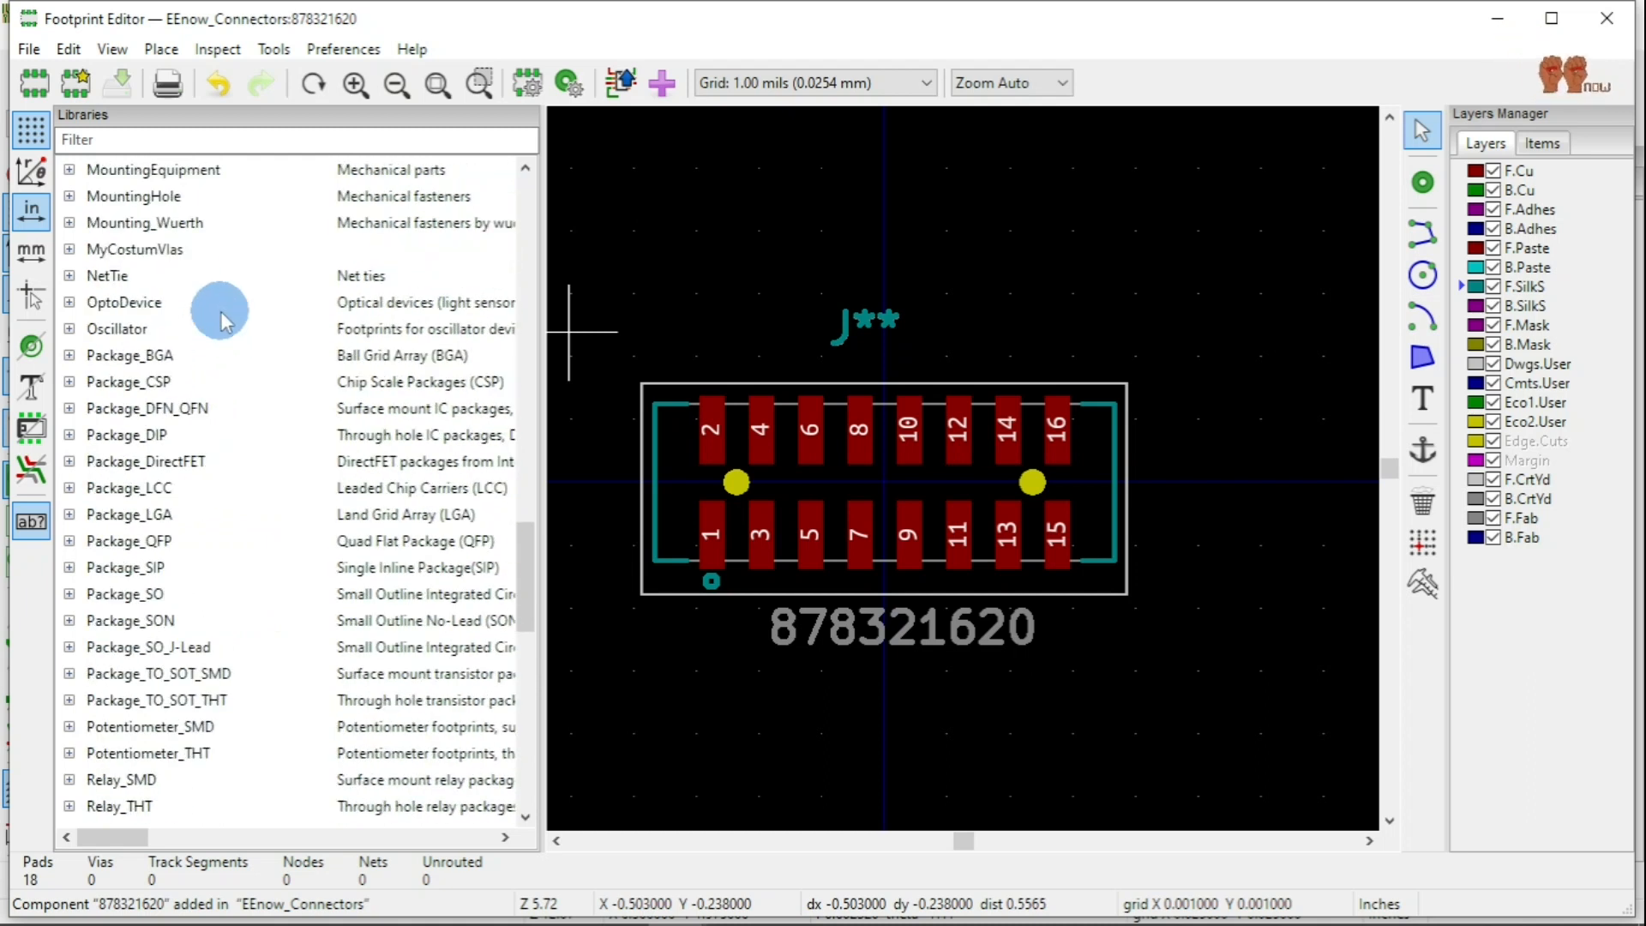
pyautogui.scroll(7, 225, 322)
pyautogui.scroll(-20, 225, 322)
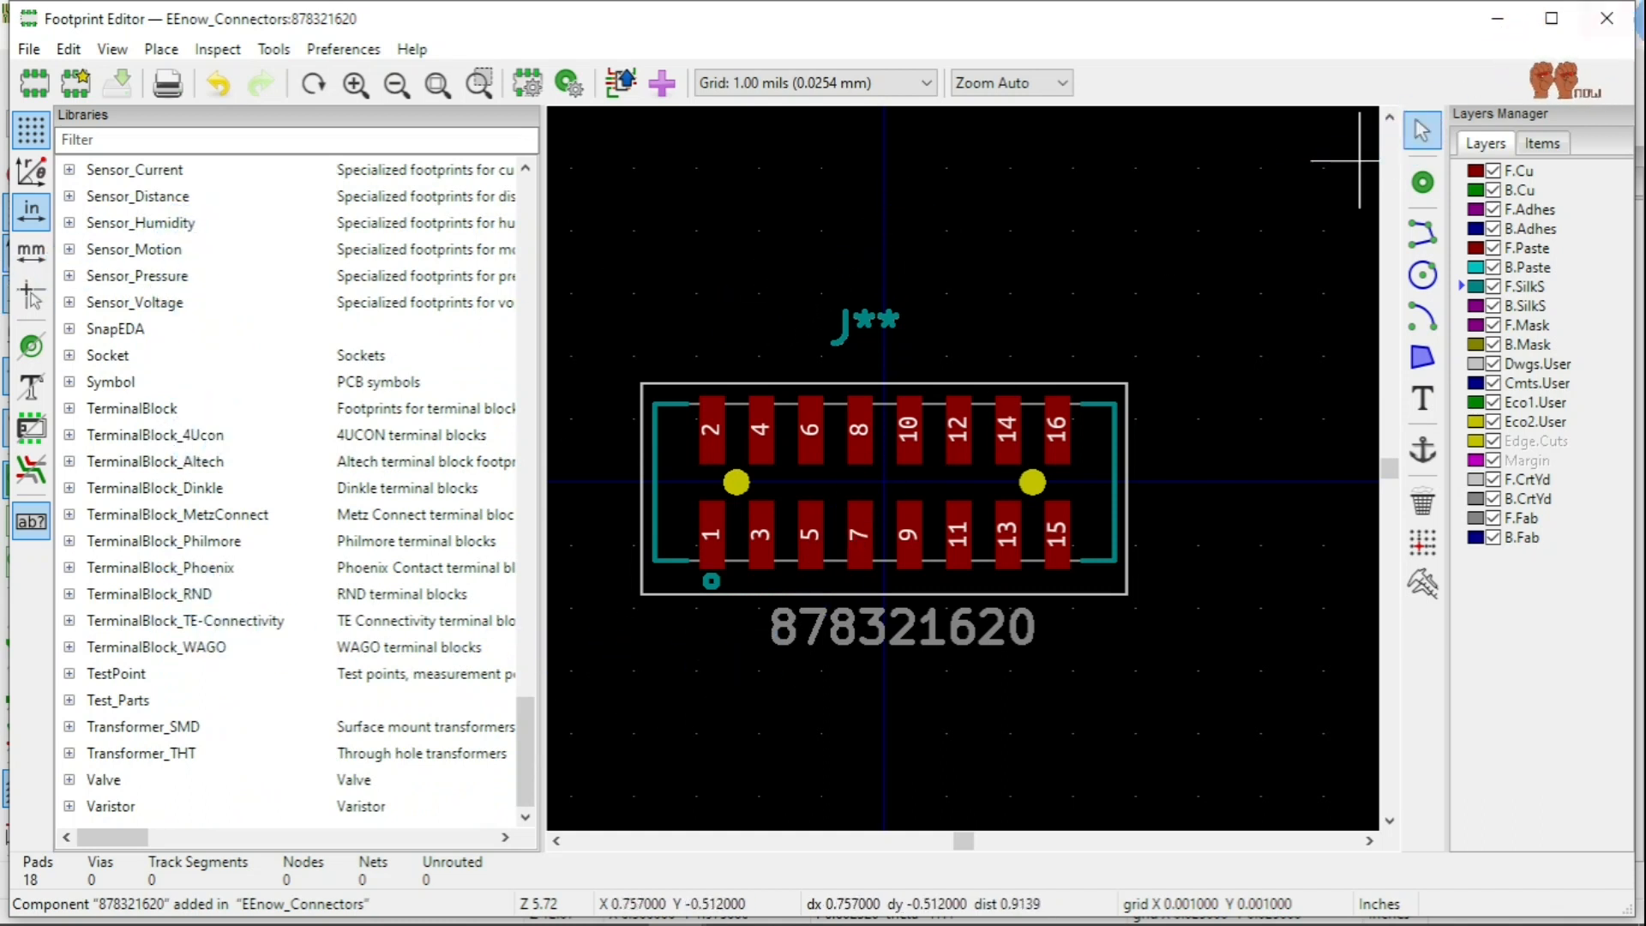
# Minimize the Footprint Editor and return to the board layout in Pcbnew.
pyautogui.click(1378, 8)
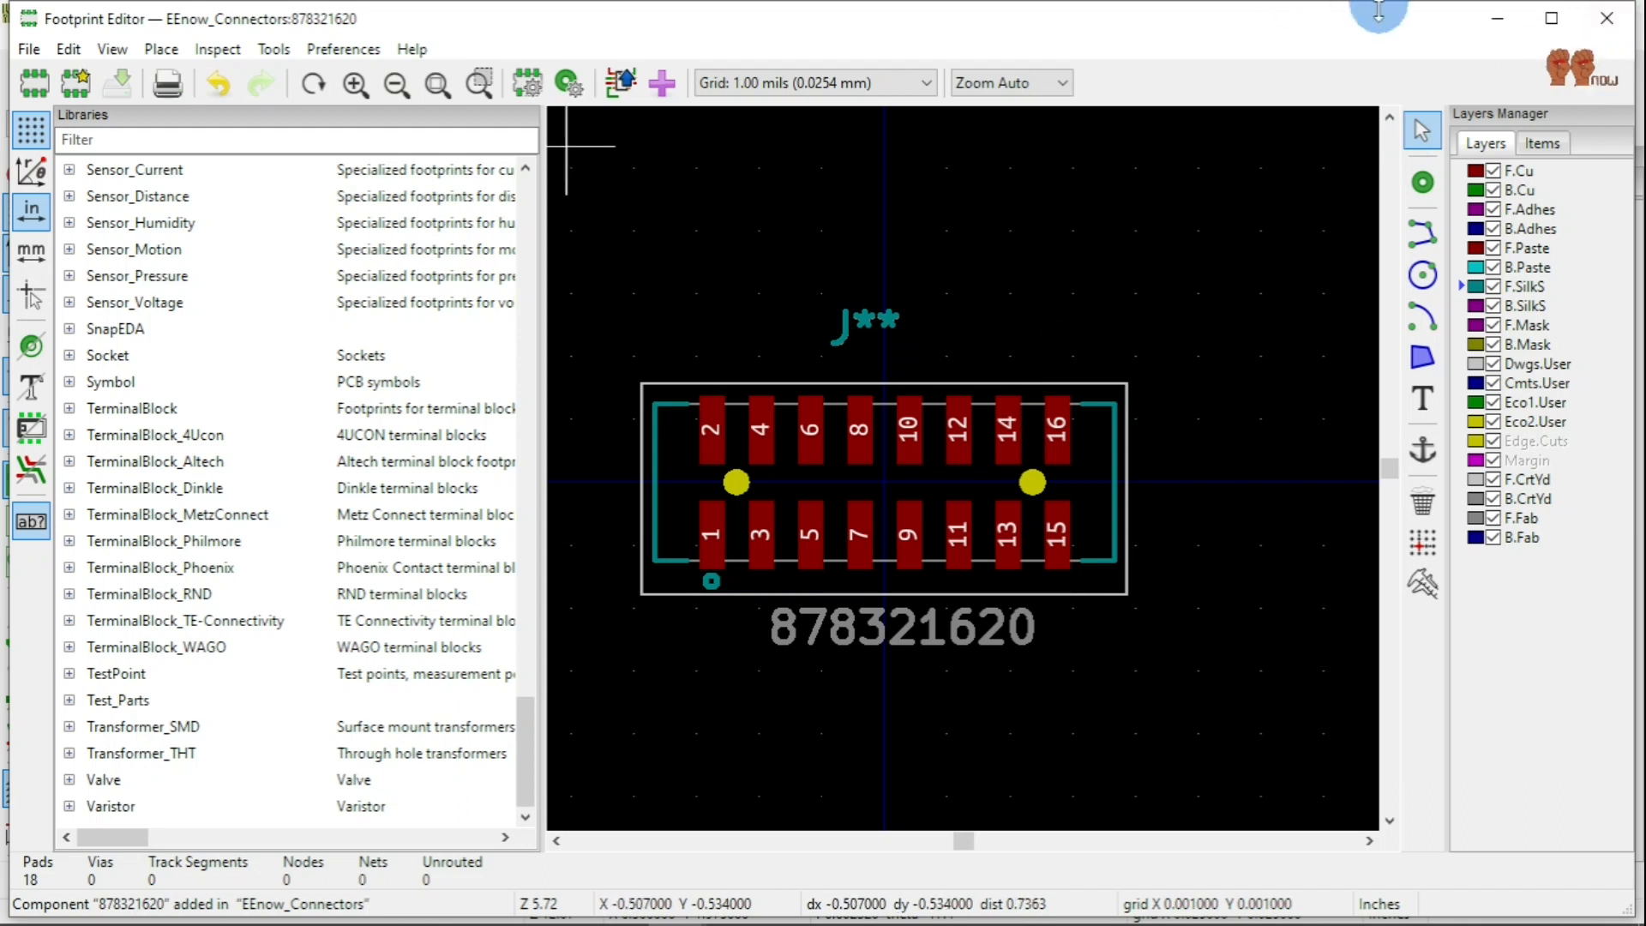
pyautogui.click(1497, 18)
pyautogui.click(992, 403)
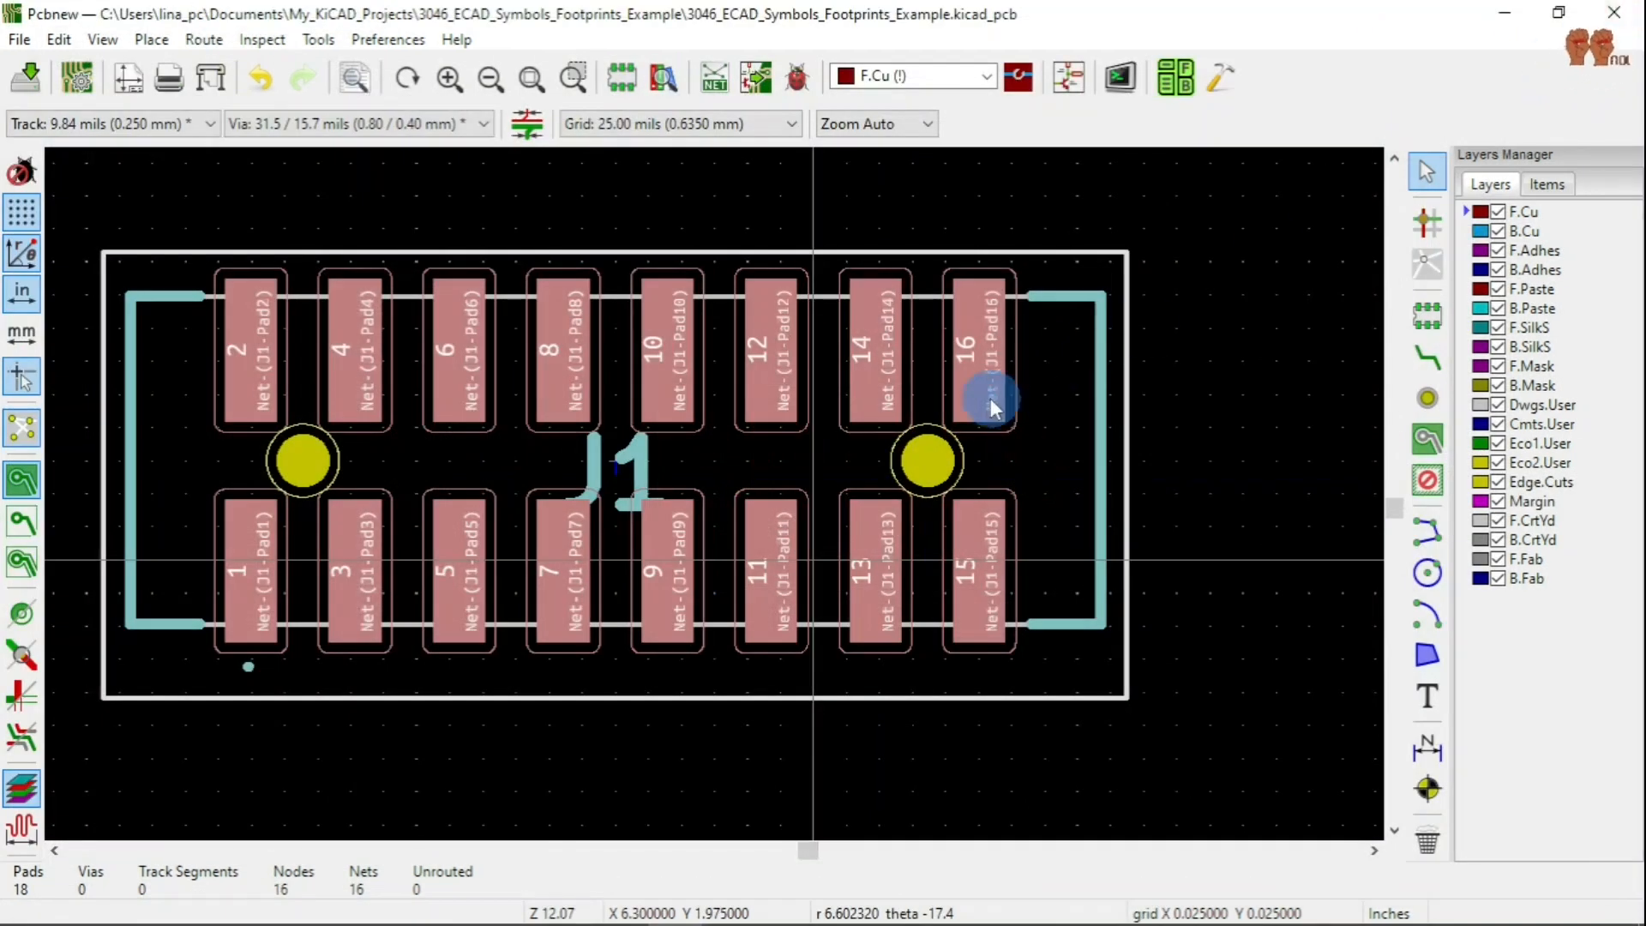
# View the whole connector footprint on the board, and switch to the project's schematic in Eeschema.
pyautogui.scroll(-3, 992, 403)
pyautogui.scroll(1, 538, 540)
pyautogui.scroll(-3, 713, 492)
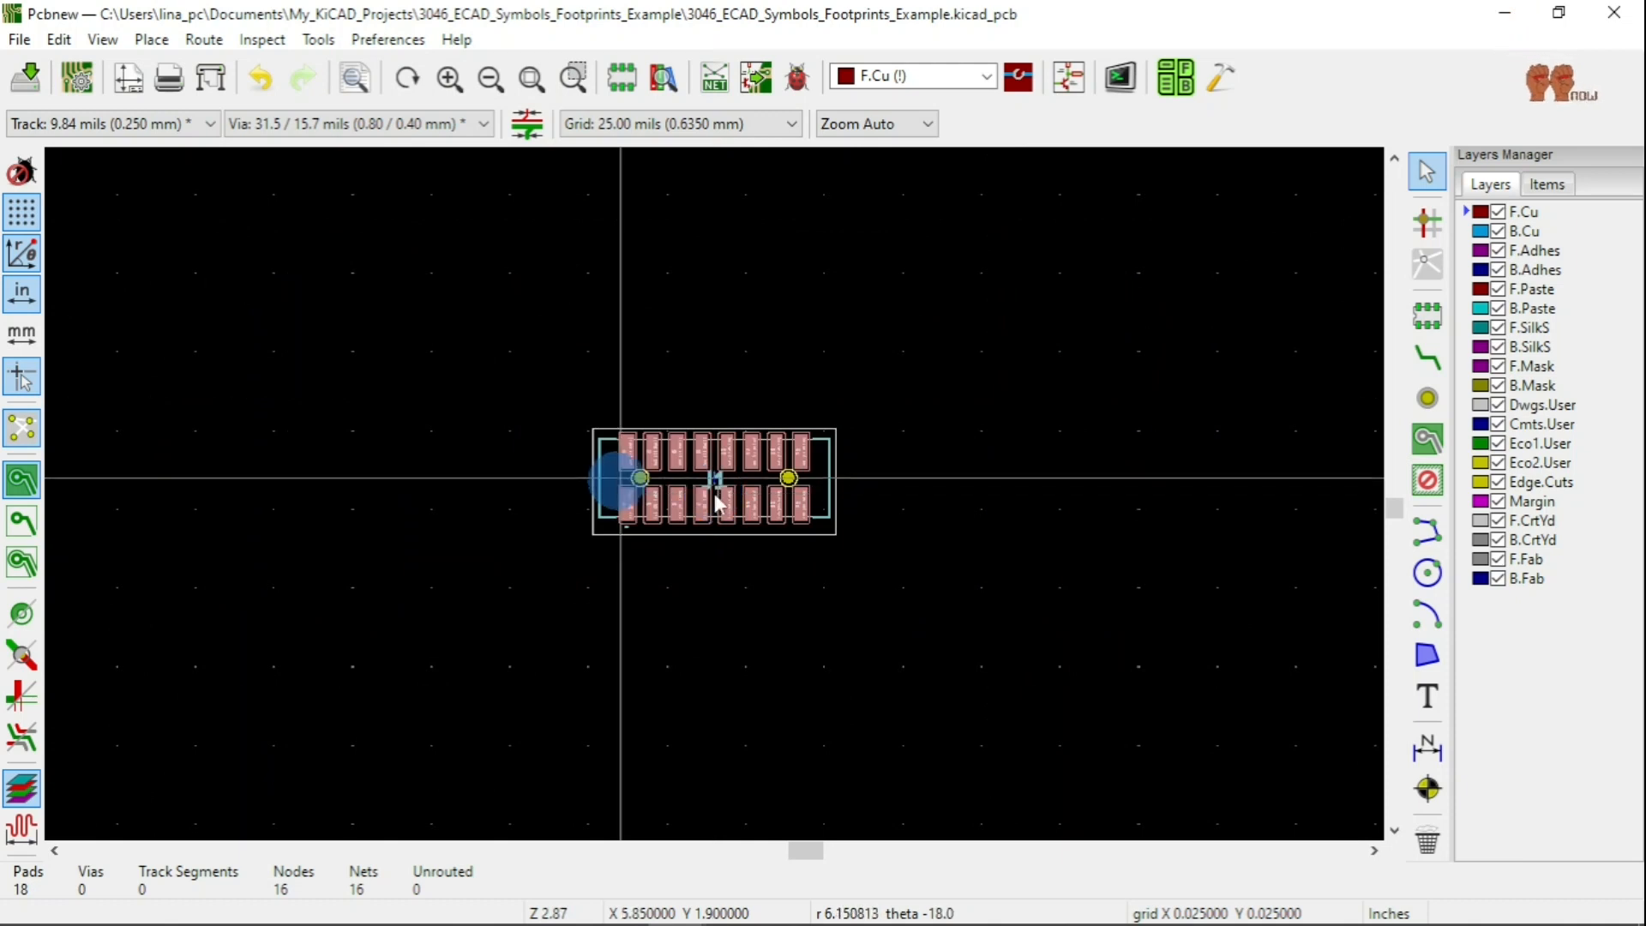
pyautogui.scroll(3, 716, 502)
pyautogui.scroll(-1, 944, 451)
pyautogui.click(1069, 77)
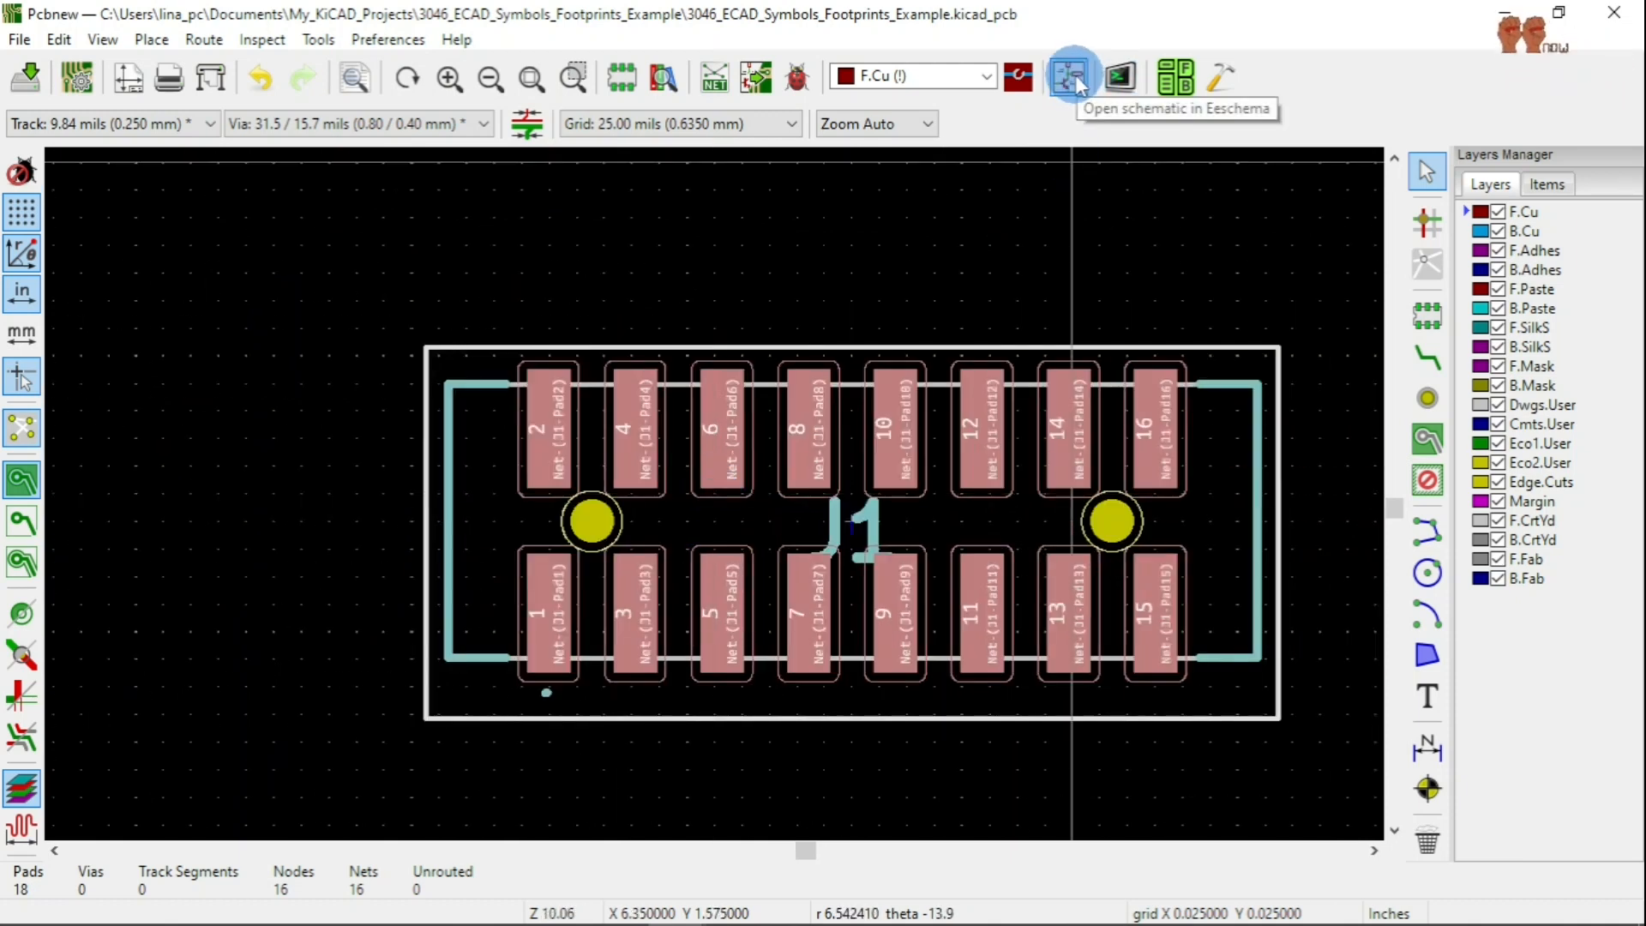
# Open the symbol of connector J1 in the library Symbol Editor from the schematic.
pyautogui.scroll(2, 988, 515)
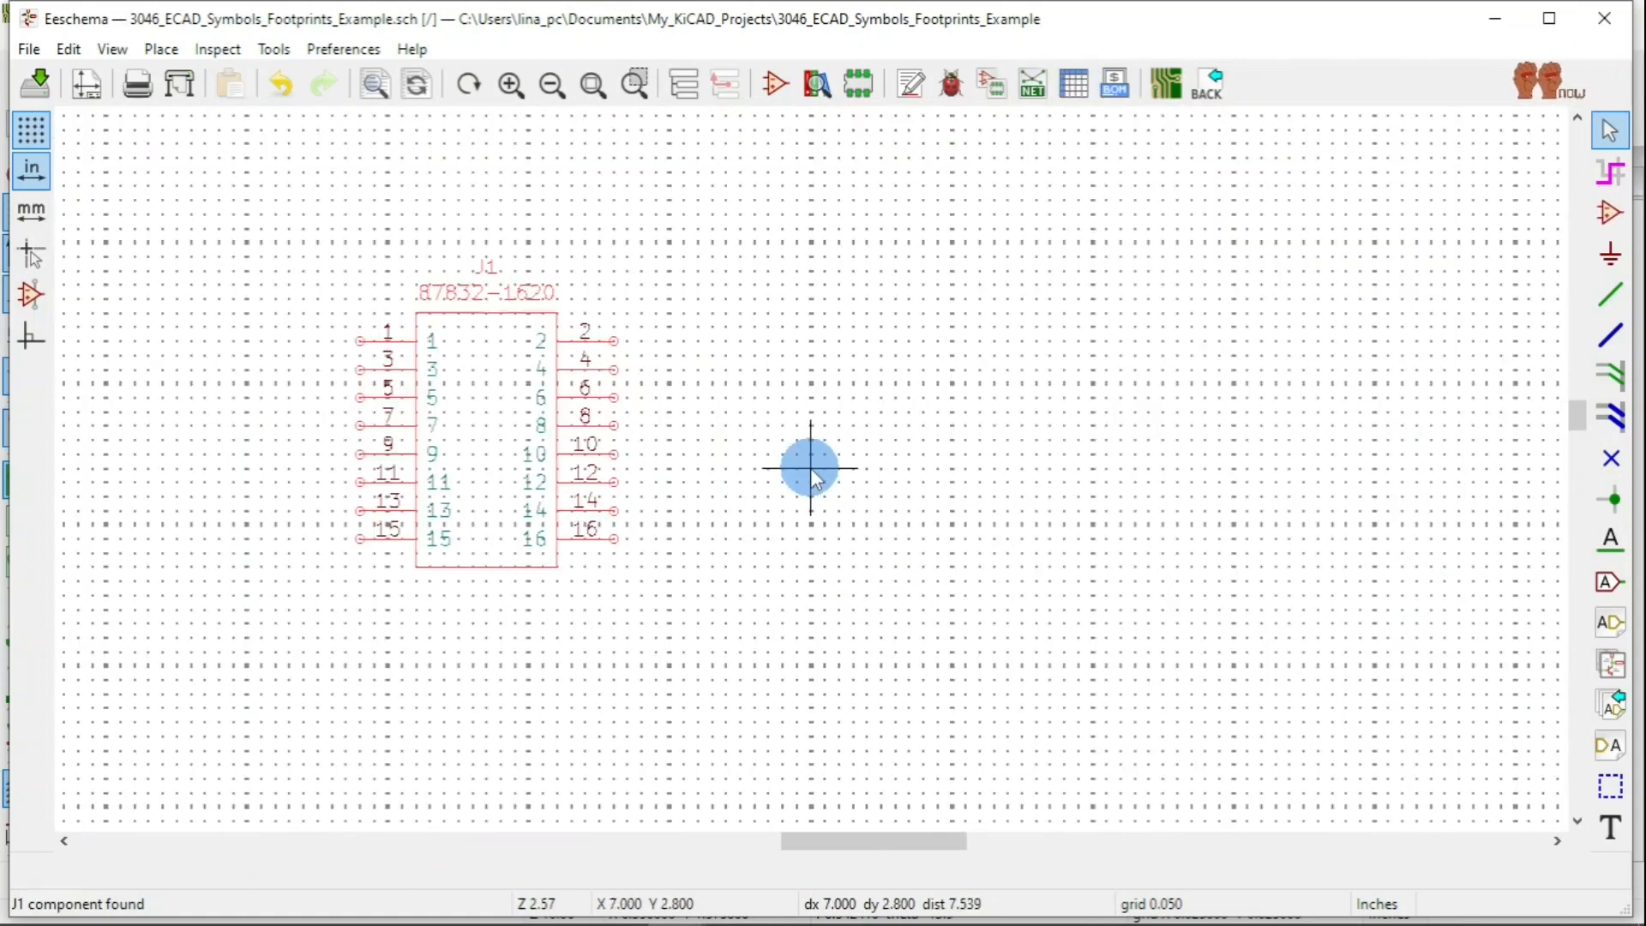
pyautogui.scroll(4, 810, 469)
pyautogui.scroll(-5, 810, 469)
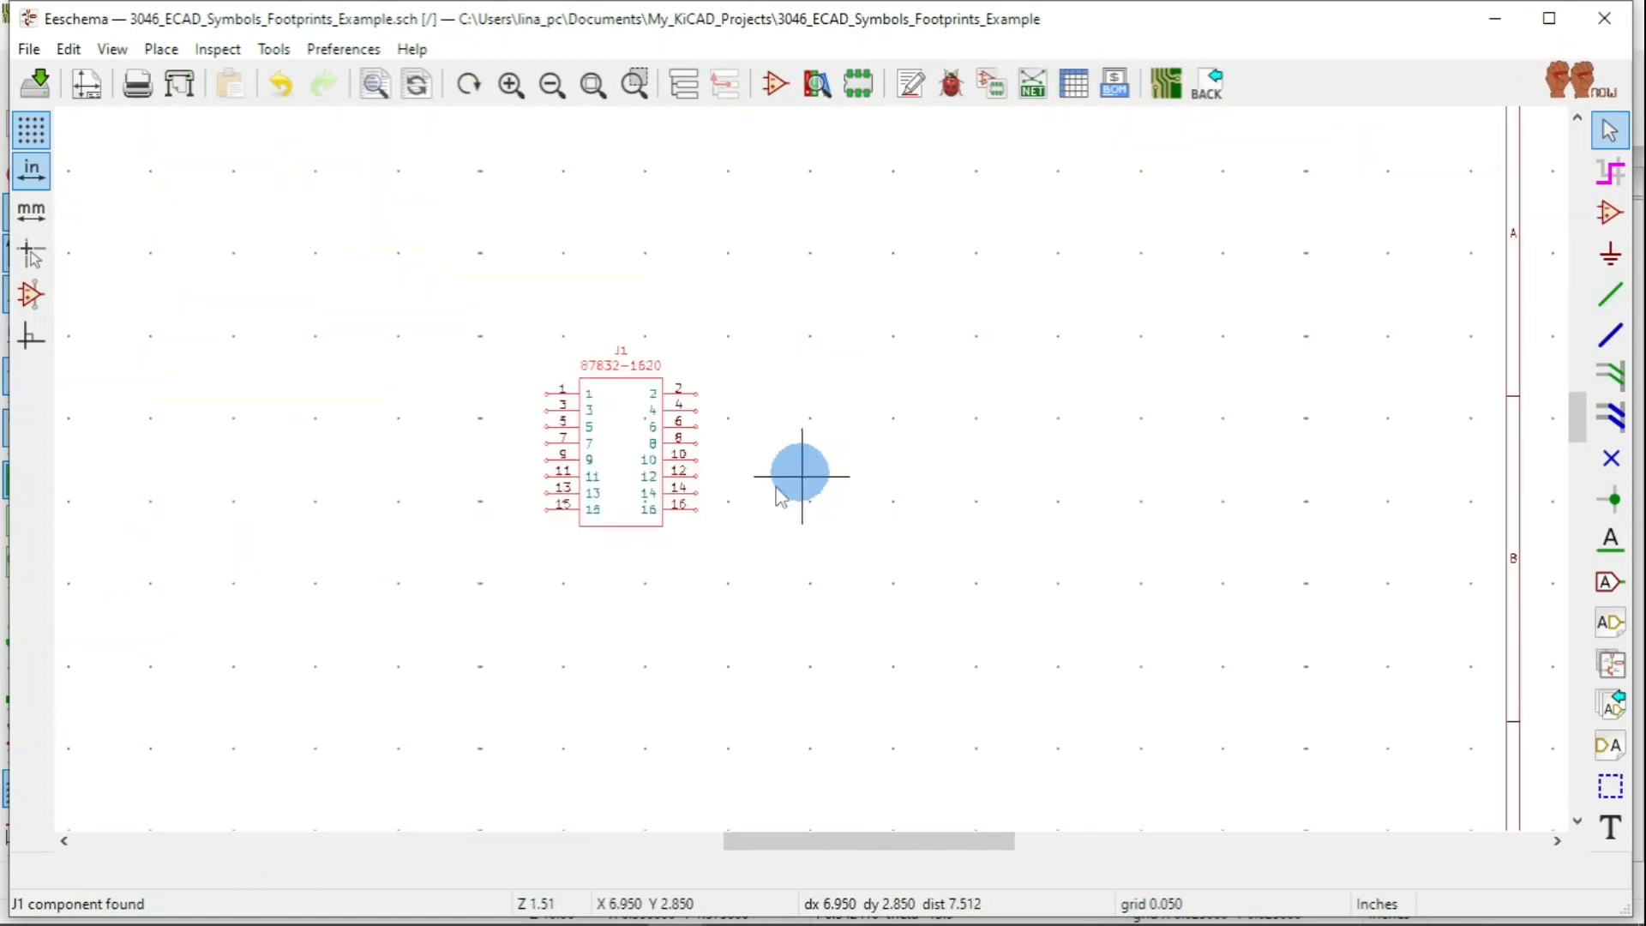
pyautogui.scroll(3, 810, 469)
pyautogui.scroll(-1, 809, 469)
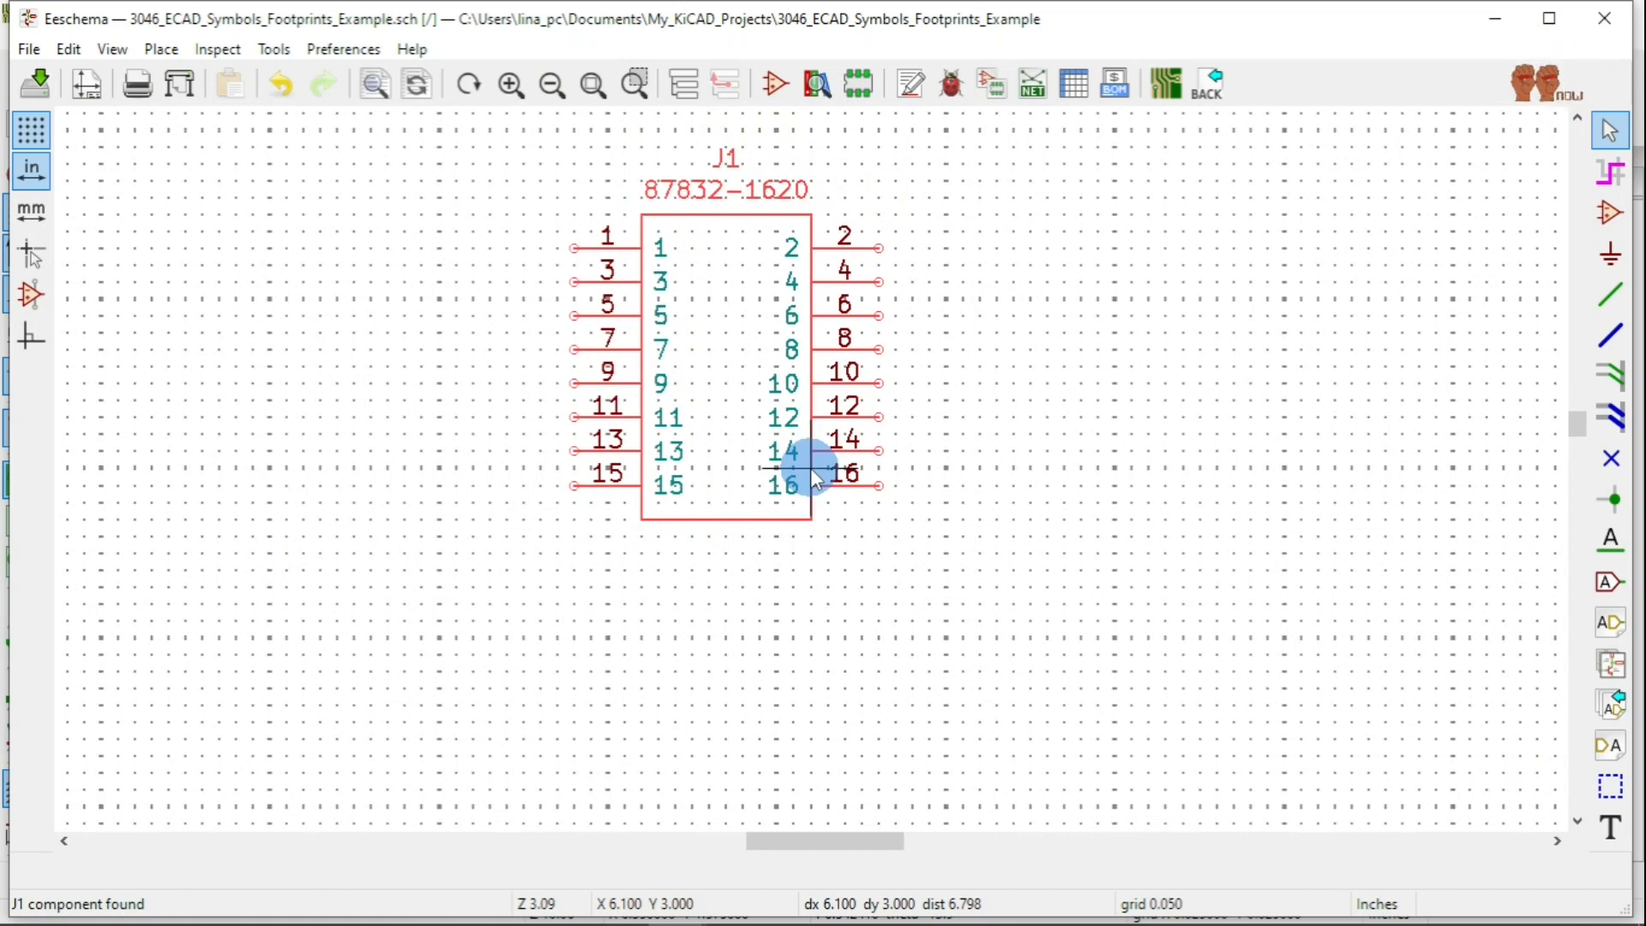
pyautogui.rightClick(731, 354)
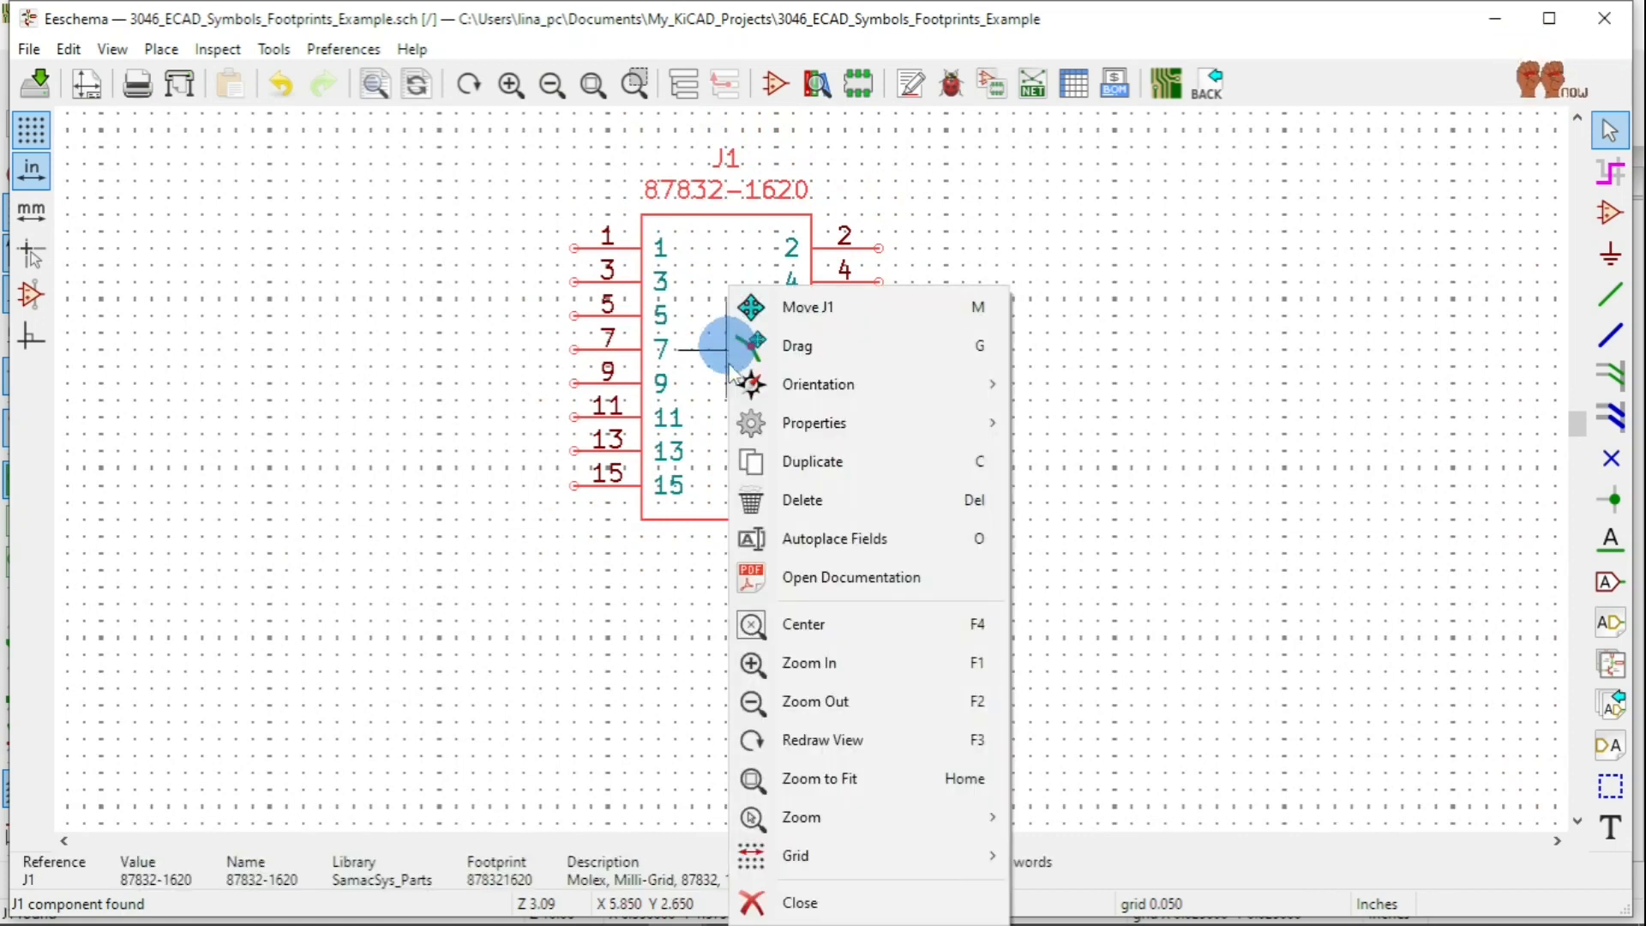
pyautogui.moveTo(896, 422)
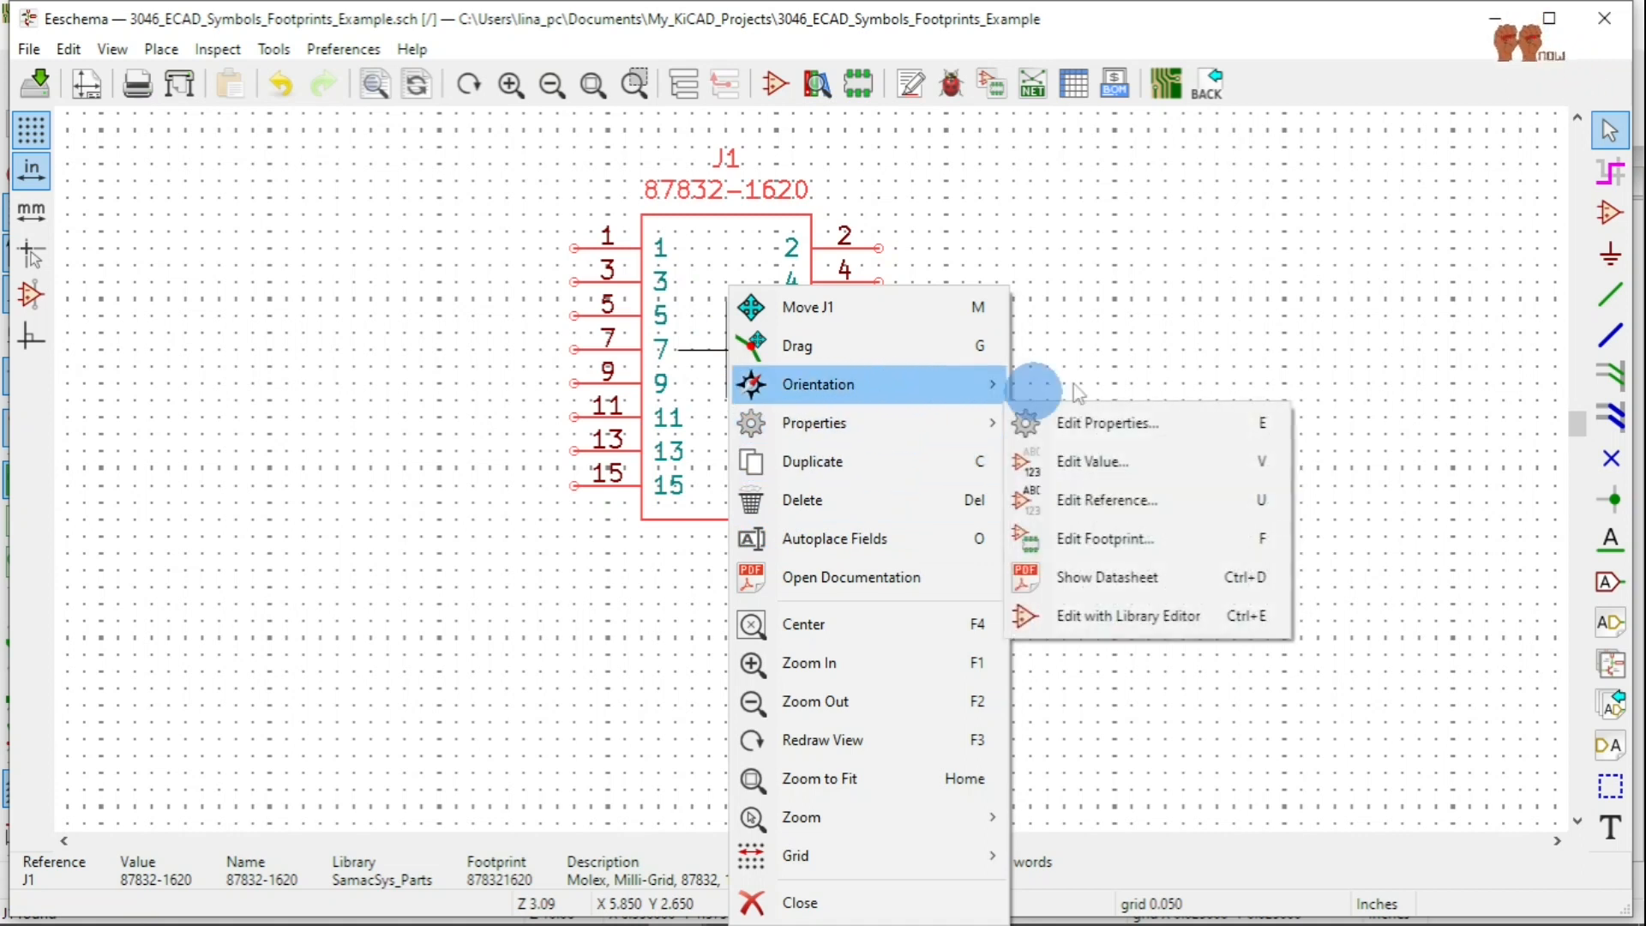
pyautogui.click(1141, 630)
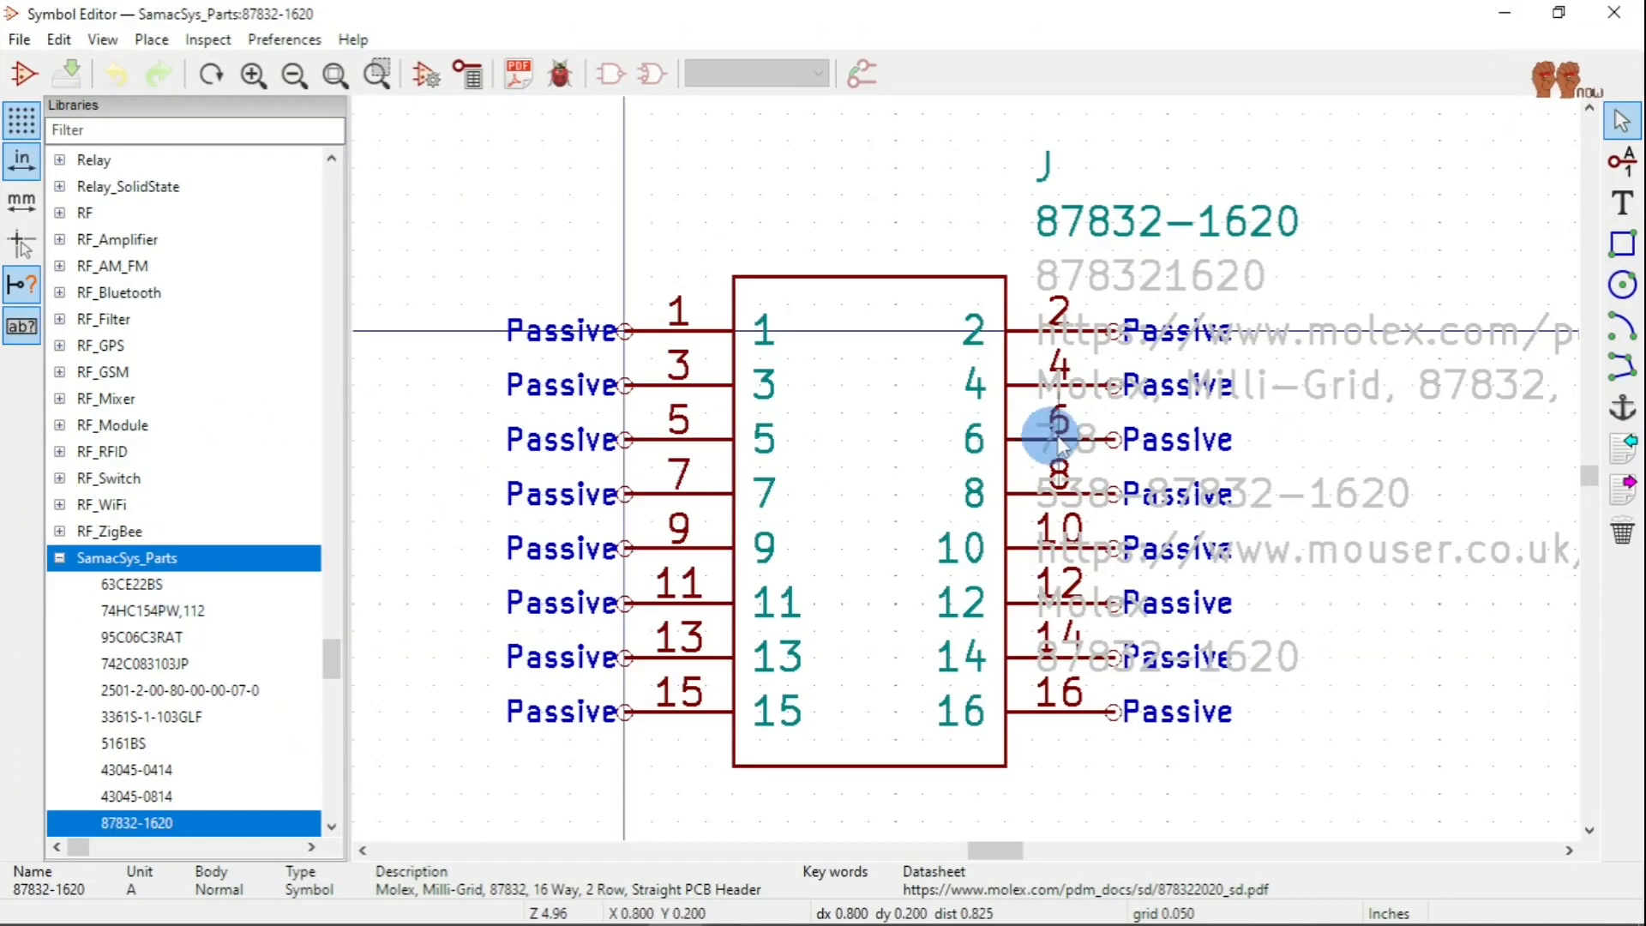
# Look through the symbol library tree for the custom EEnow libraries and list the symbols in EEnow_Connectors.
pyautogui.scroll(3, 174, 300)
pyautogui.scroll(12, 182, 292)
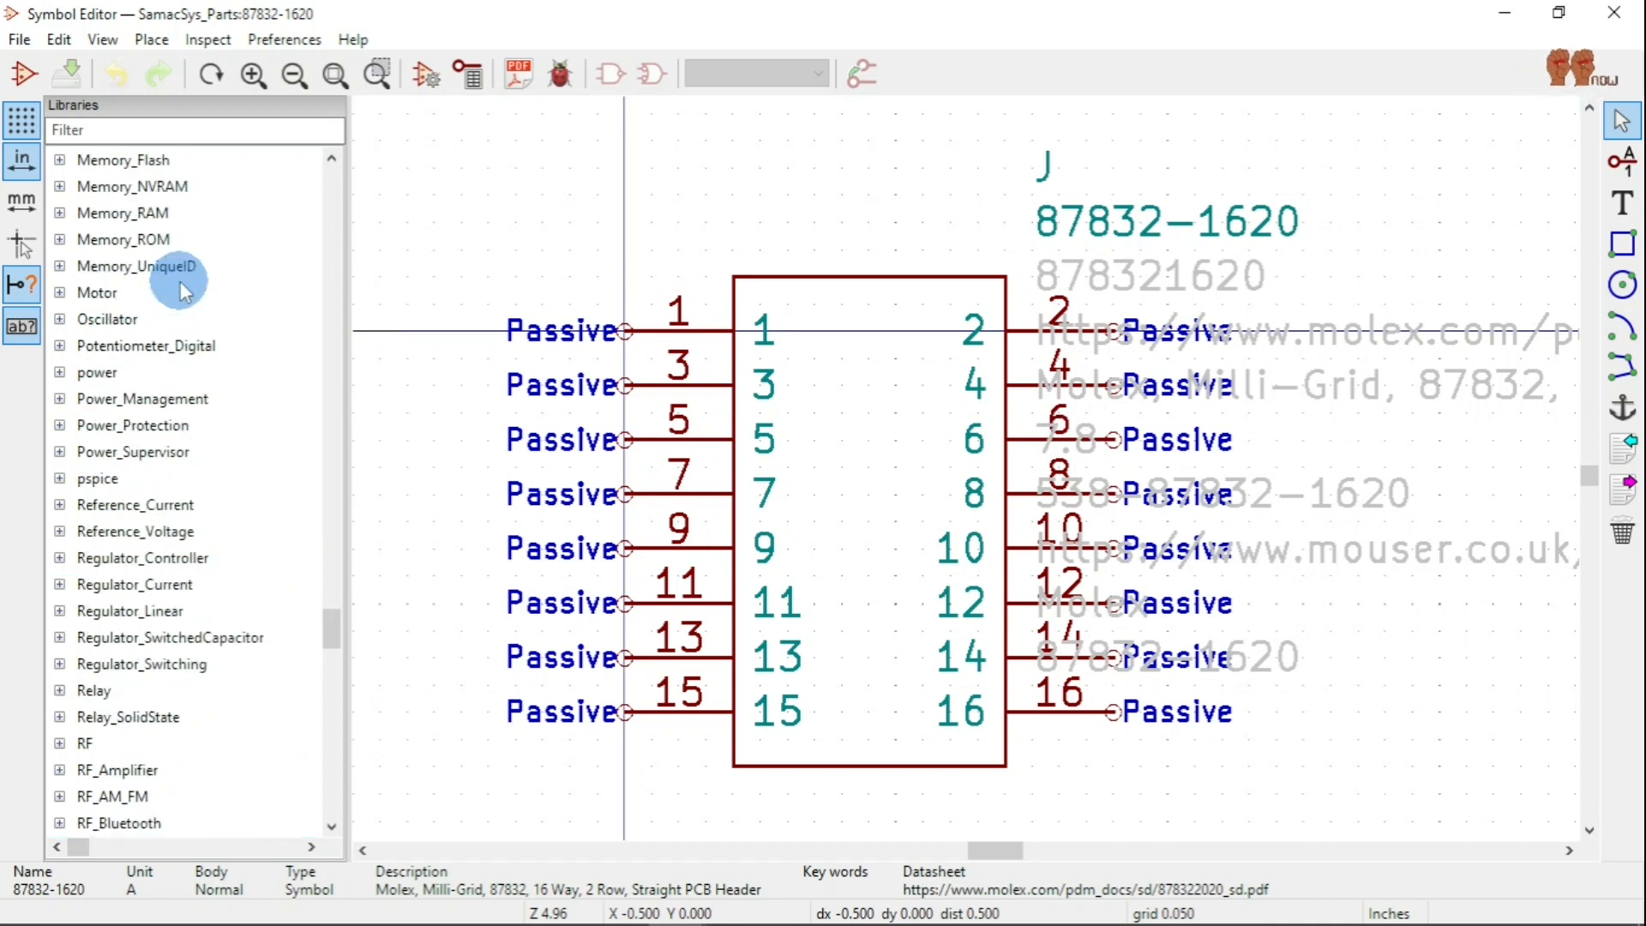
pyautogui.scroll(3, 181, 293)
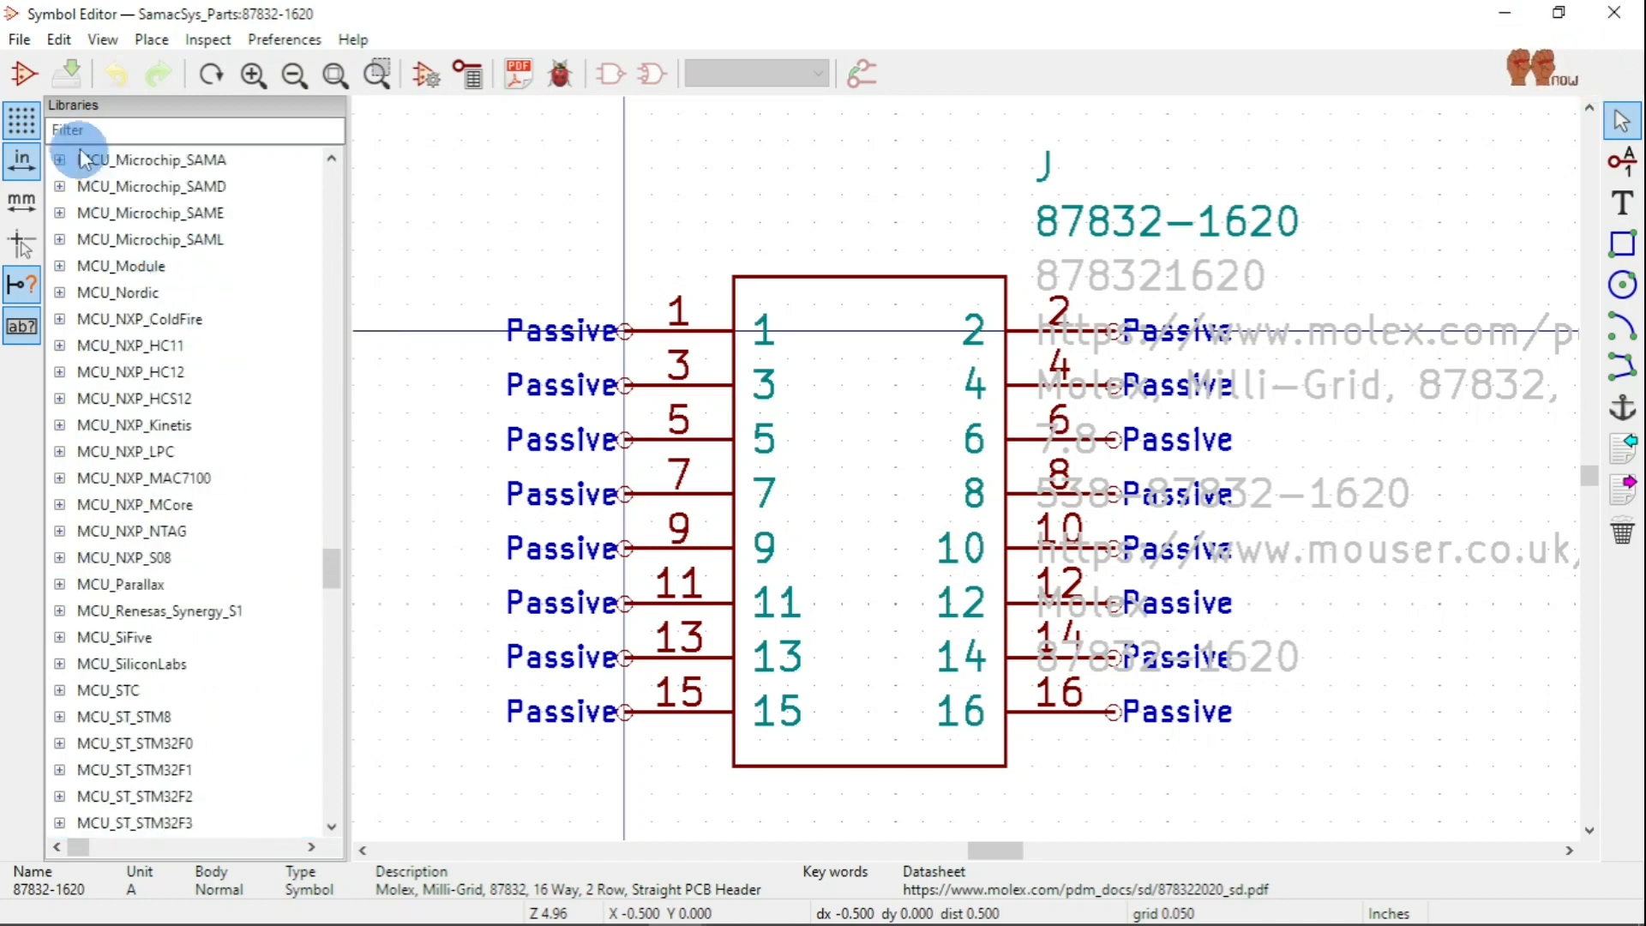
pyautogui.click(18, 39)
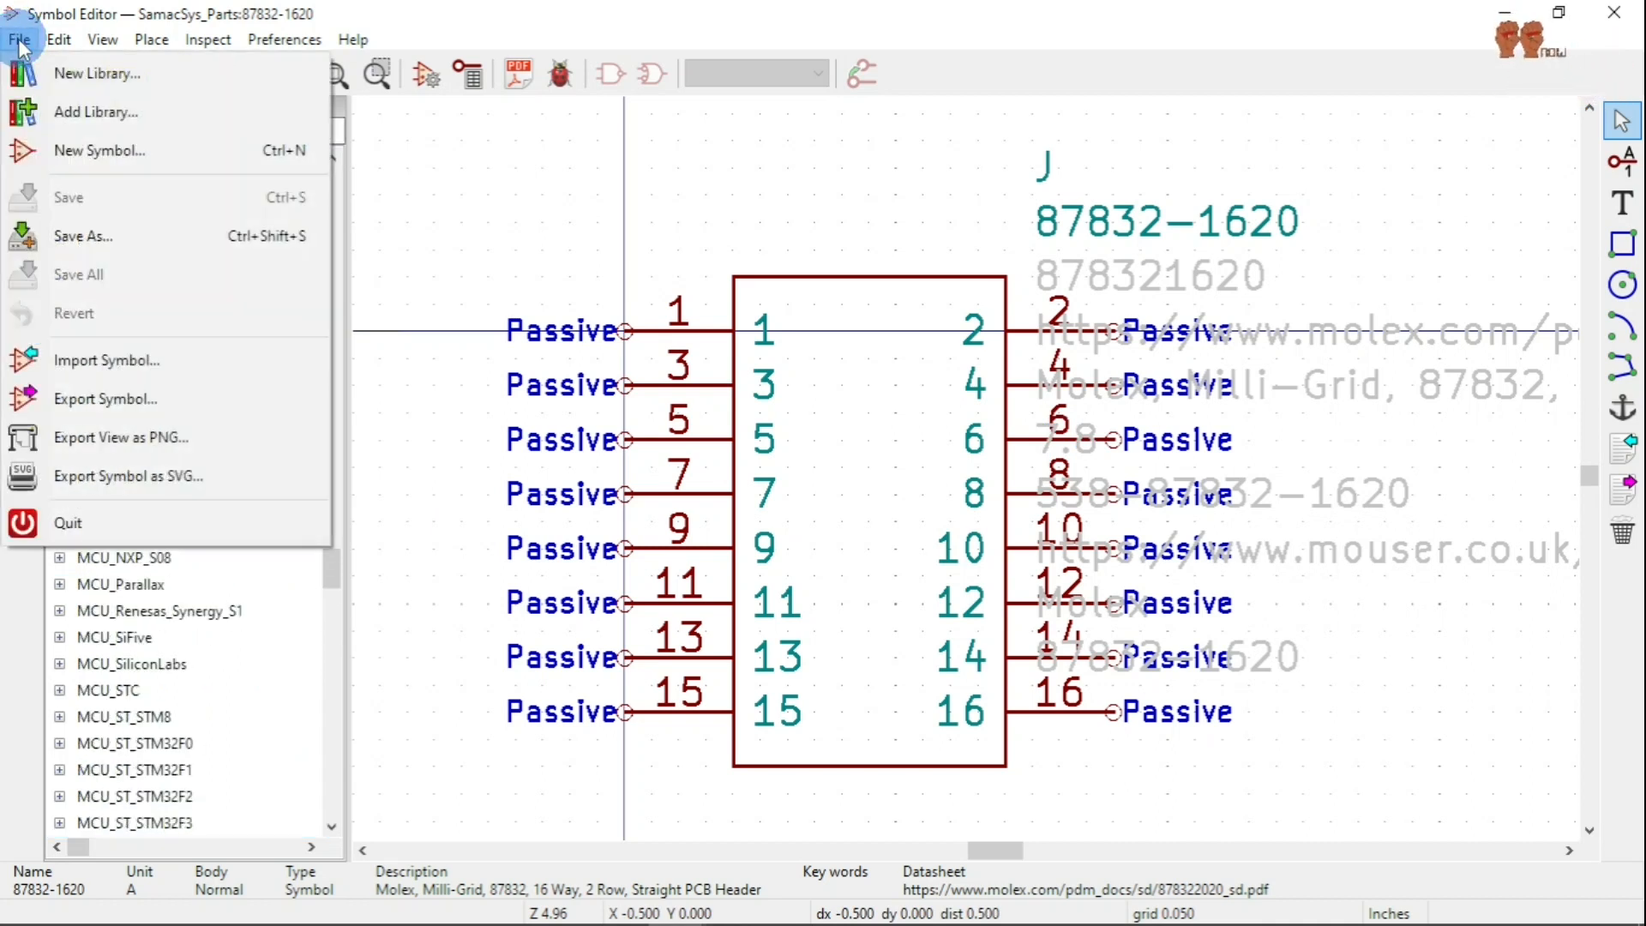
pyautogui.click(207, 40)
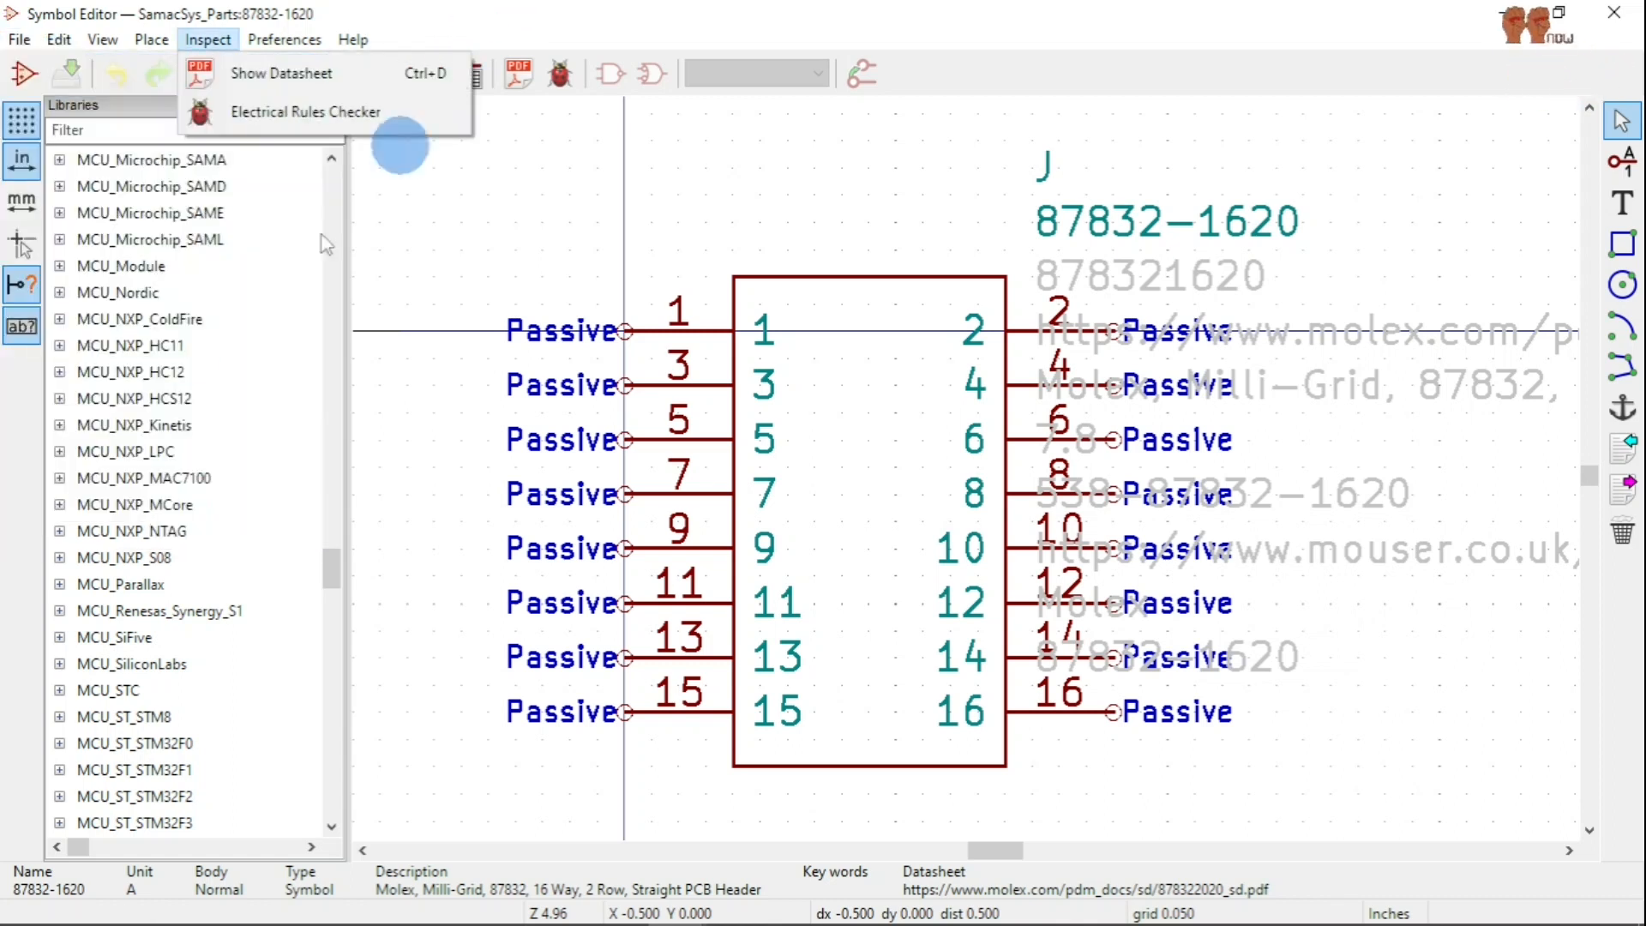
pyautogui.click(331, 567)
pyautogui.moveTo(329, 564); pyautogui.dragTo(324, 474)
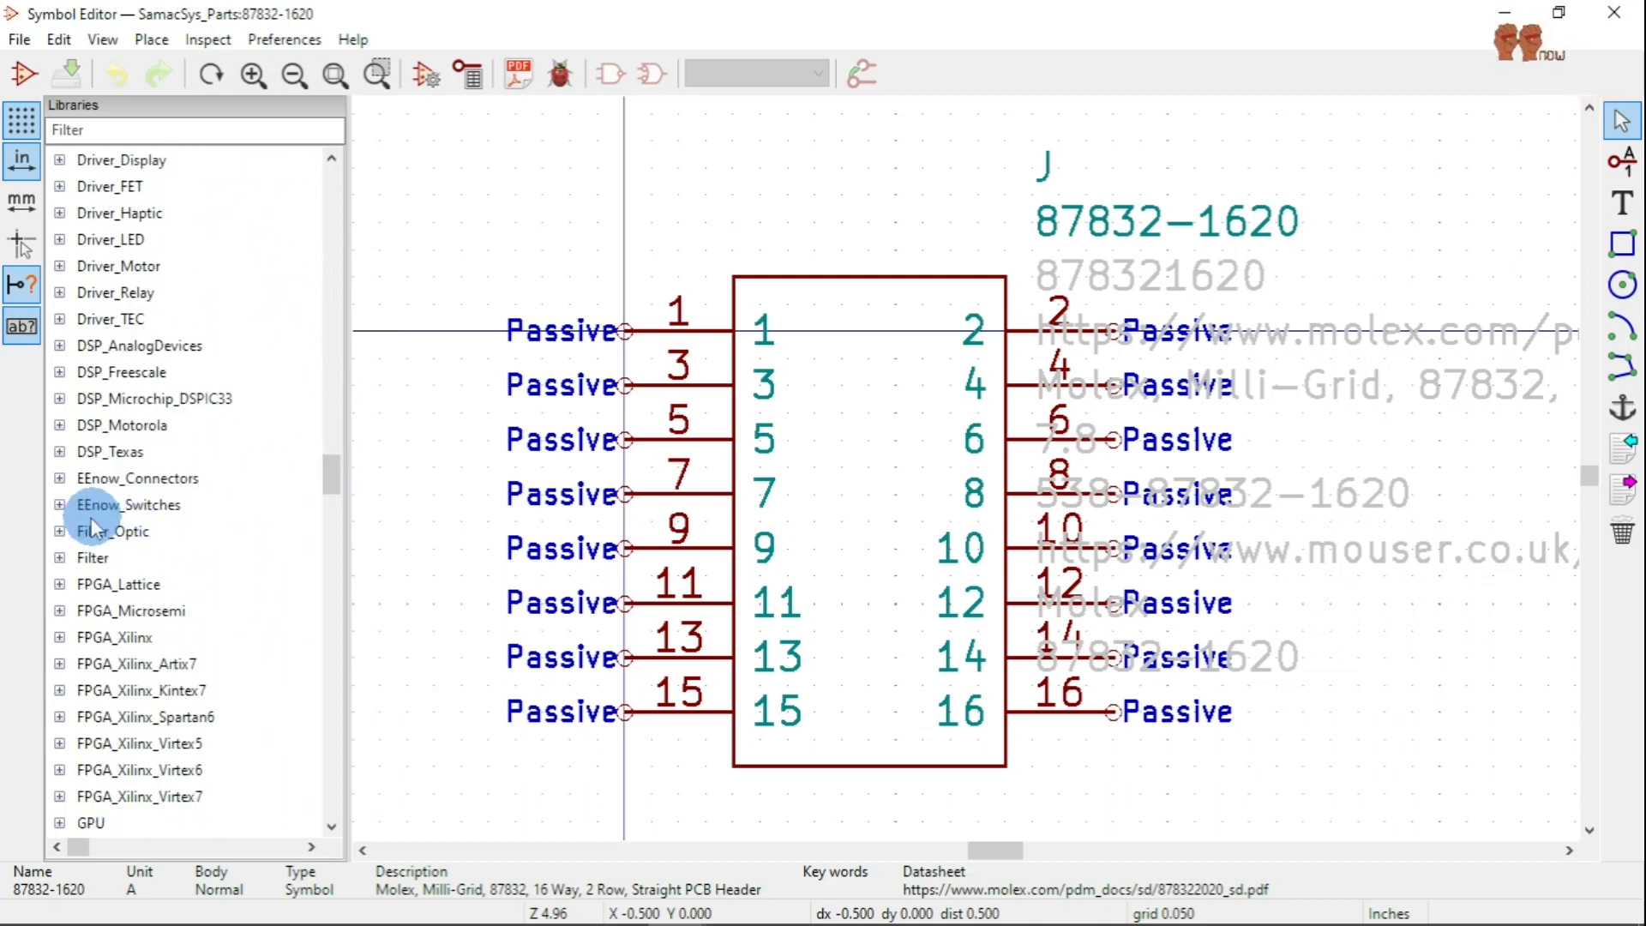
pyautogui.click(59, 478)
pyautogui.click(141, 477)
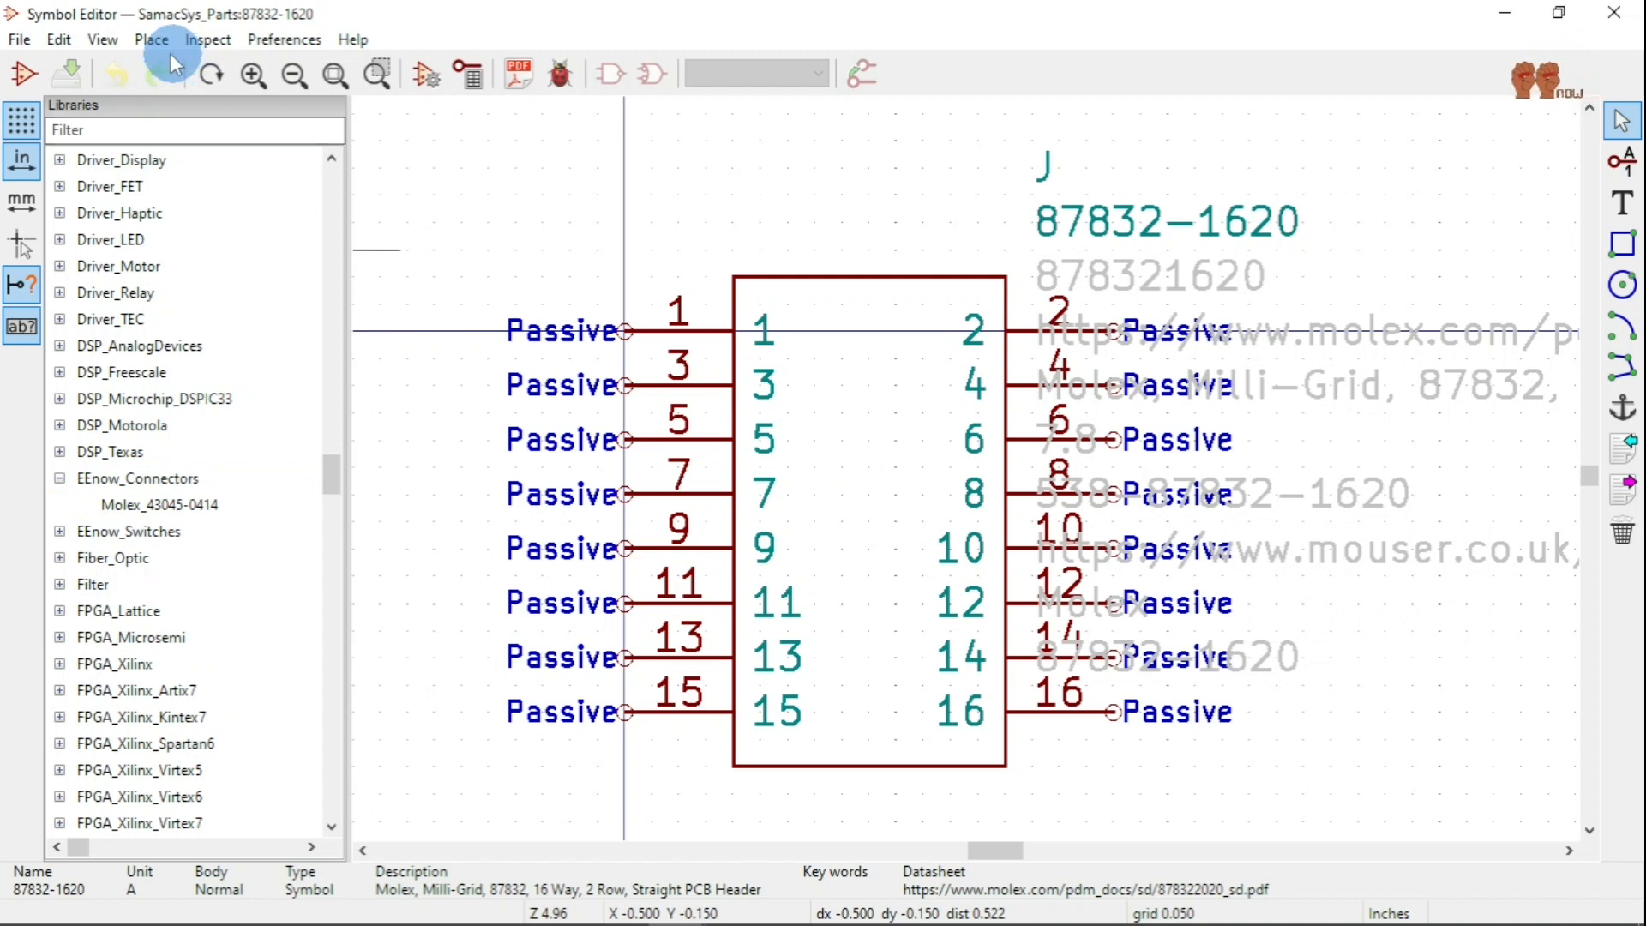
# Save a copy of the 87832-1620 symbol in the EEnow_Connectors library under the same name.
pyautogui.click(19, 39)
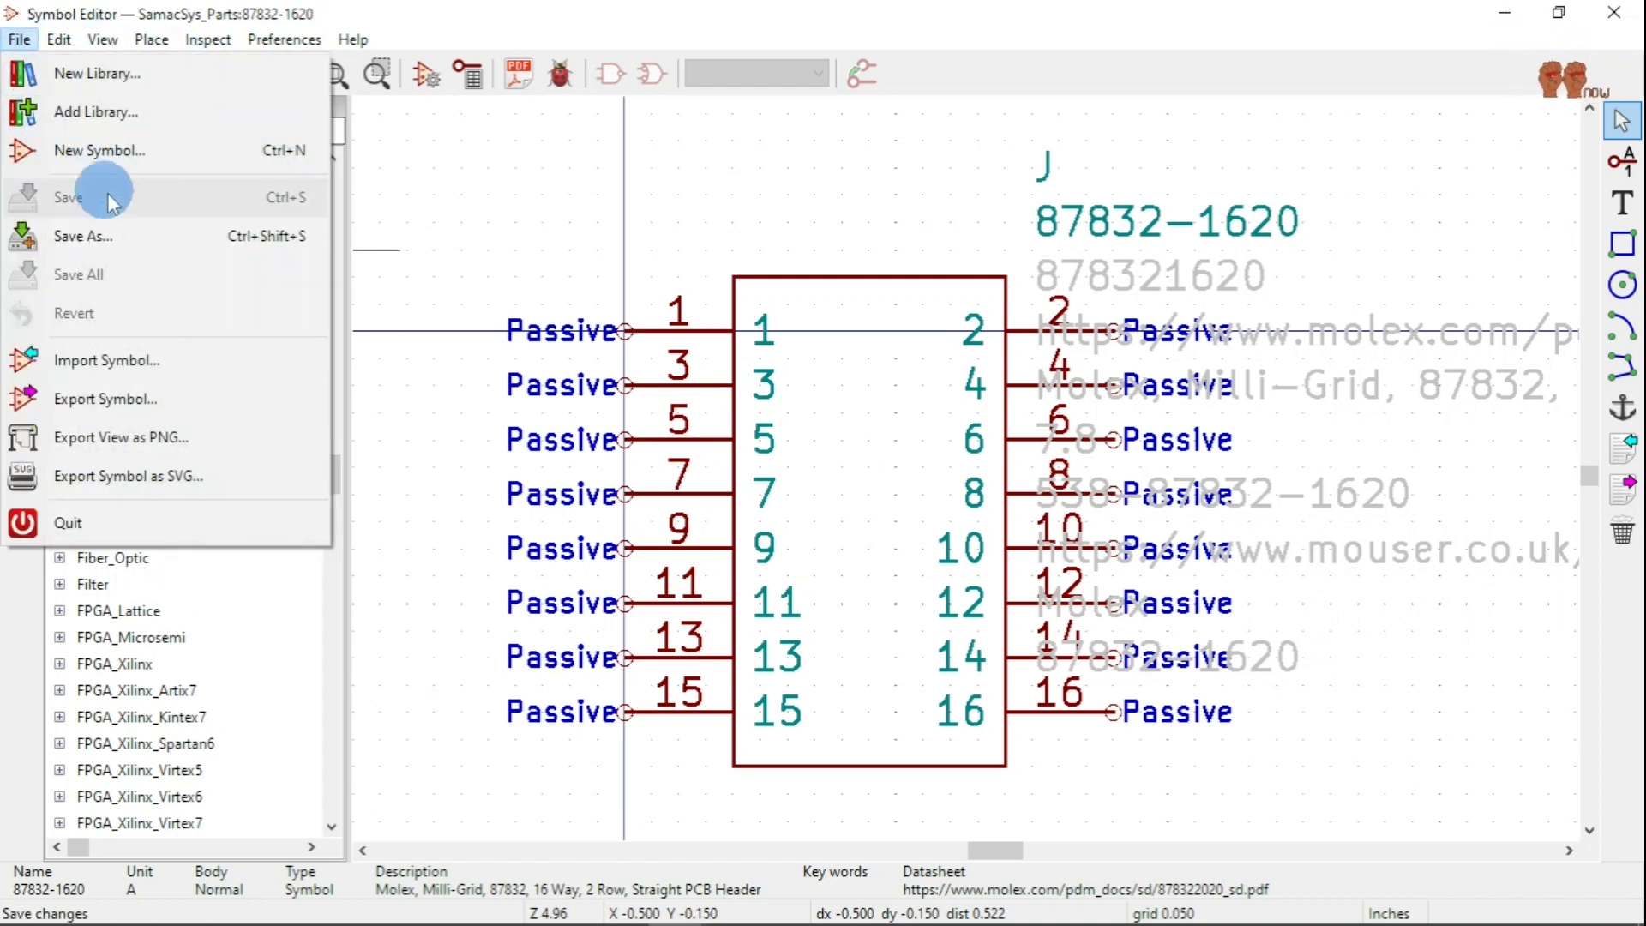
pyautogui.click(118, 245)
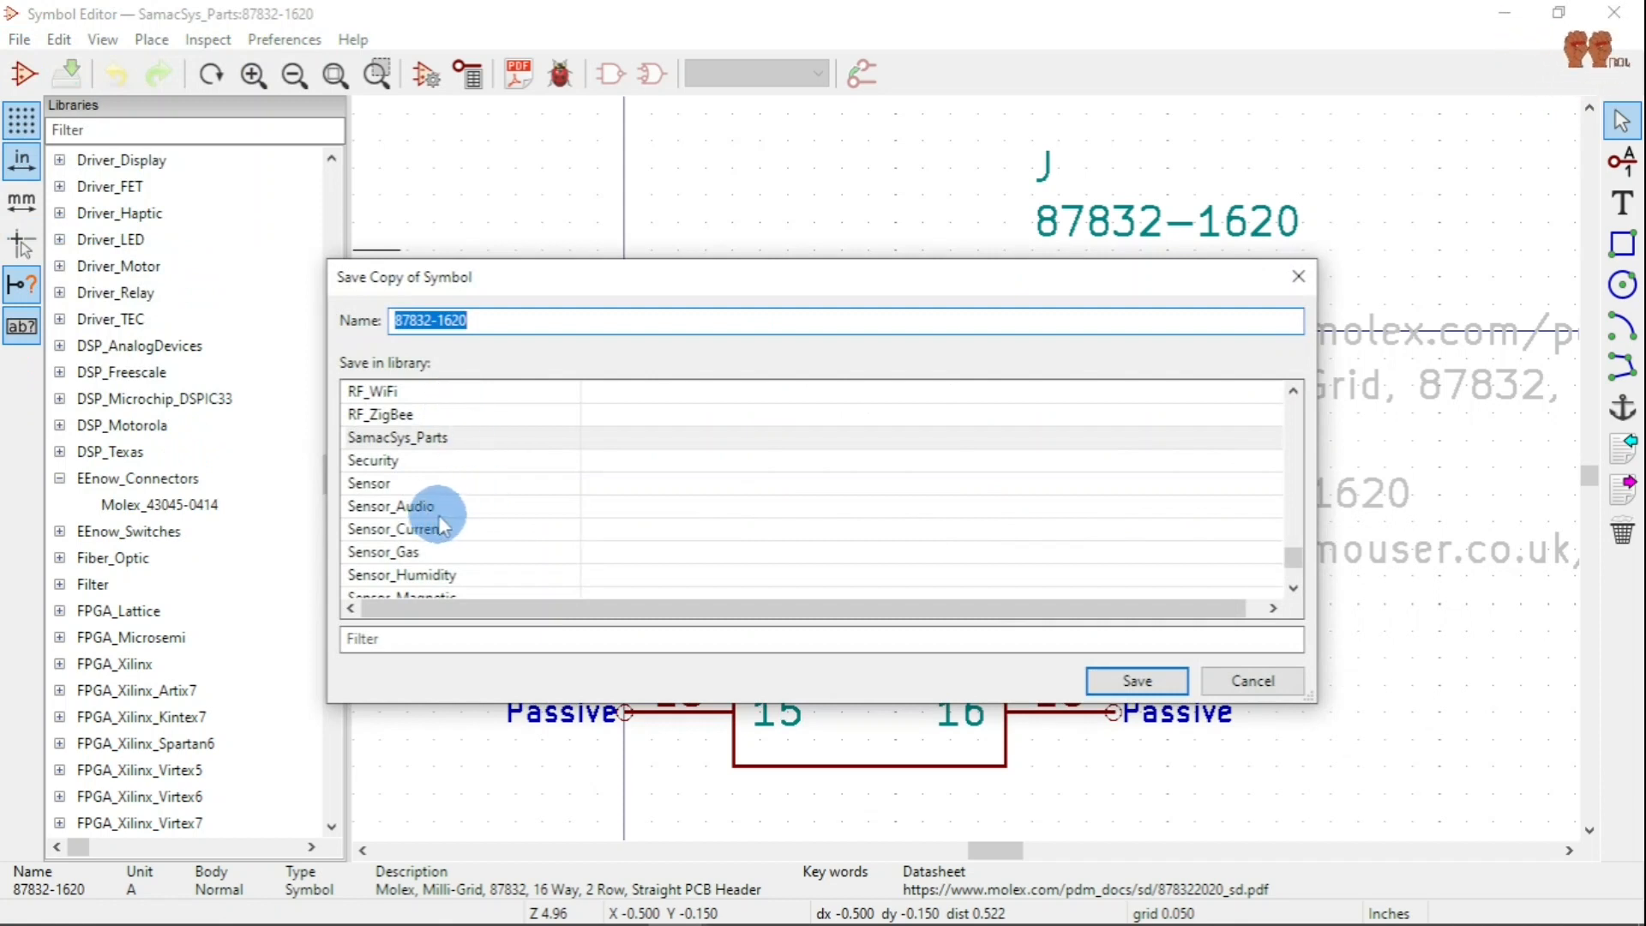
pyautogui.scroll(5, 434, 512)
pyautogui.scroll(3, 434, 511)
pyautogui.scroll(20, 434, 512)
pyautogui.scroll(8, 434, 512)
pyautogui.scroll(5, 434, 507)
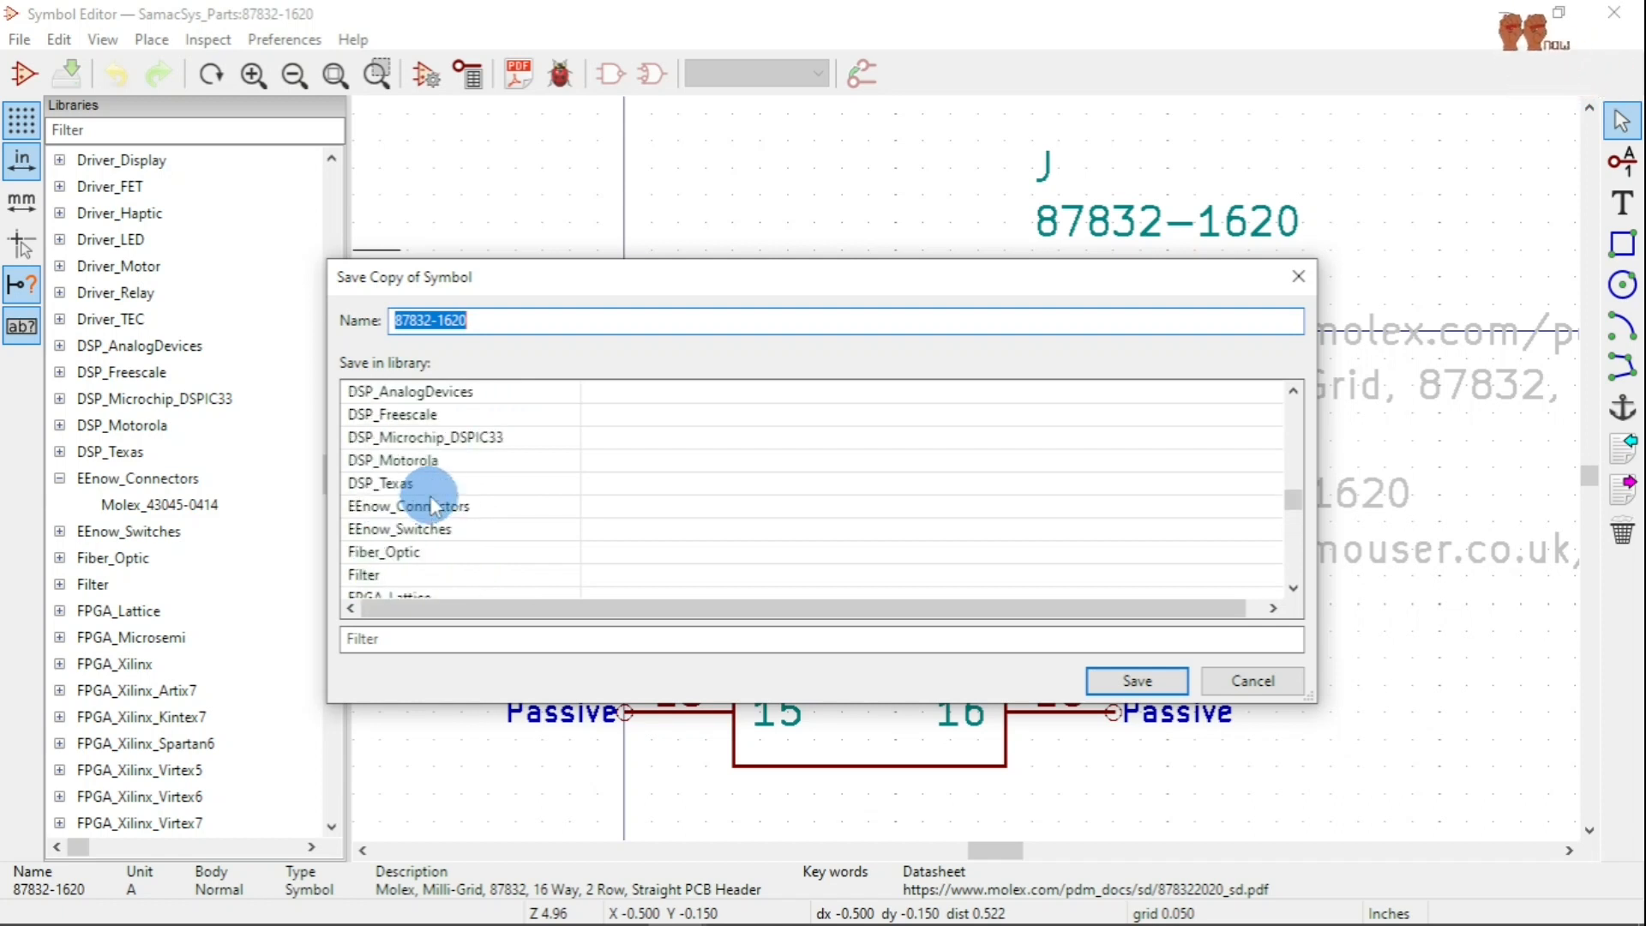
pyautogui.scroll(3, 434, 506)
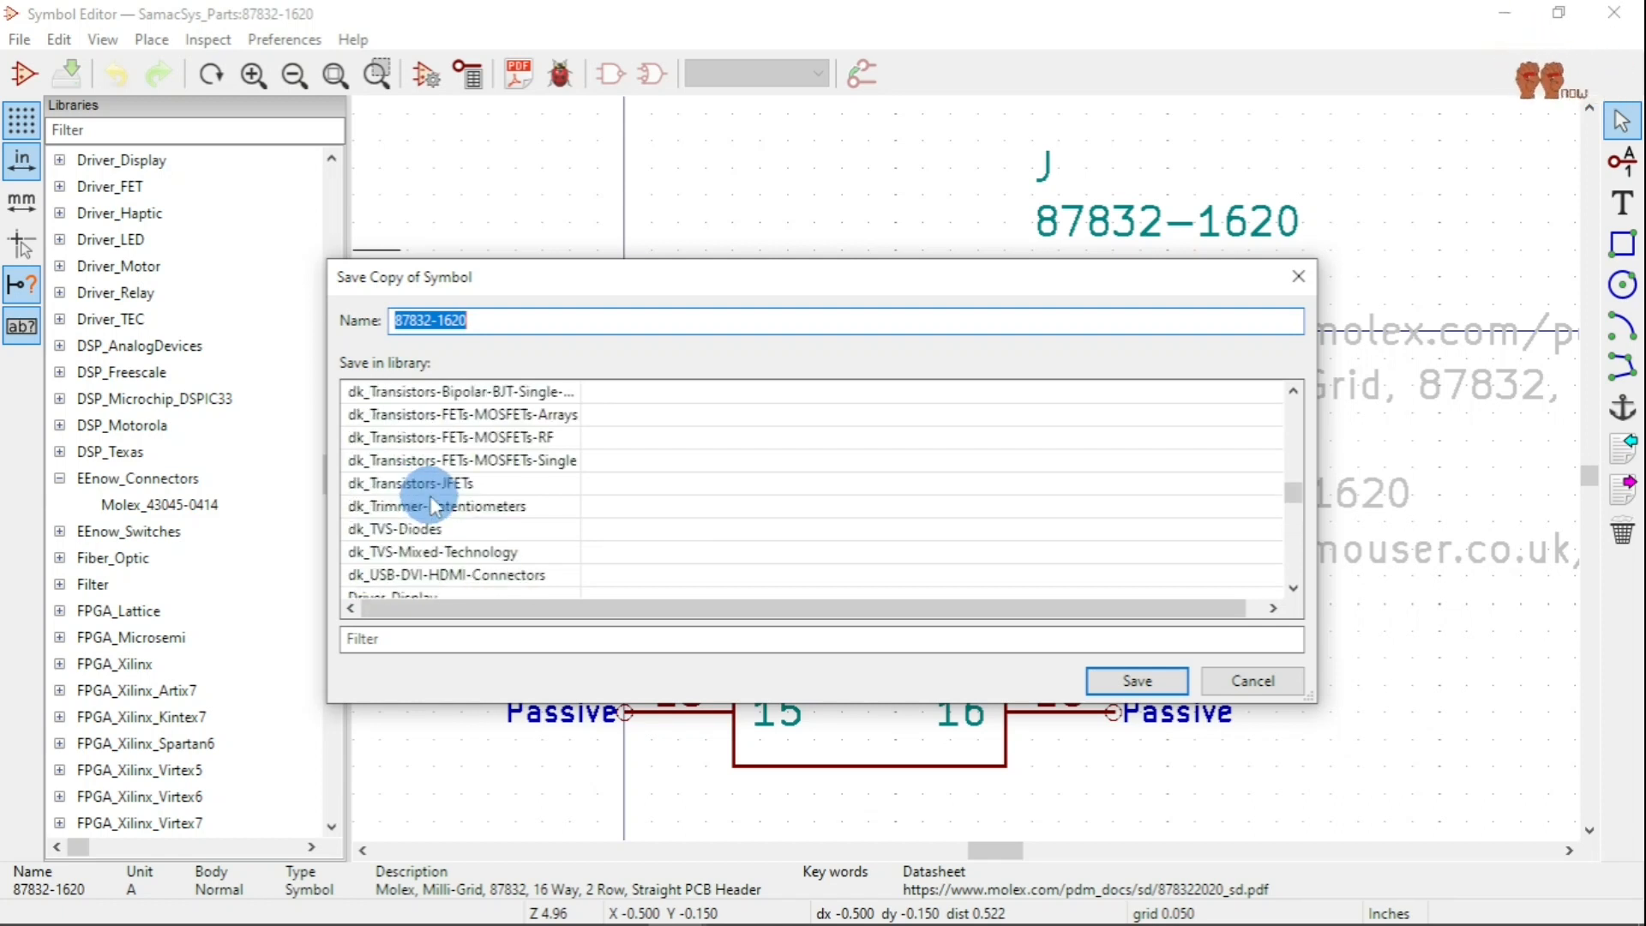
pyautogui.scroll(-3, 433, 506)
pyautogui.scroll(6, 434, 506)
pyautogui.scroll(-9, 433, 507)
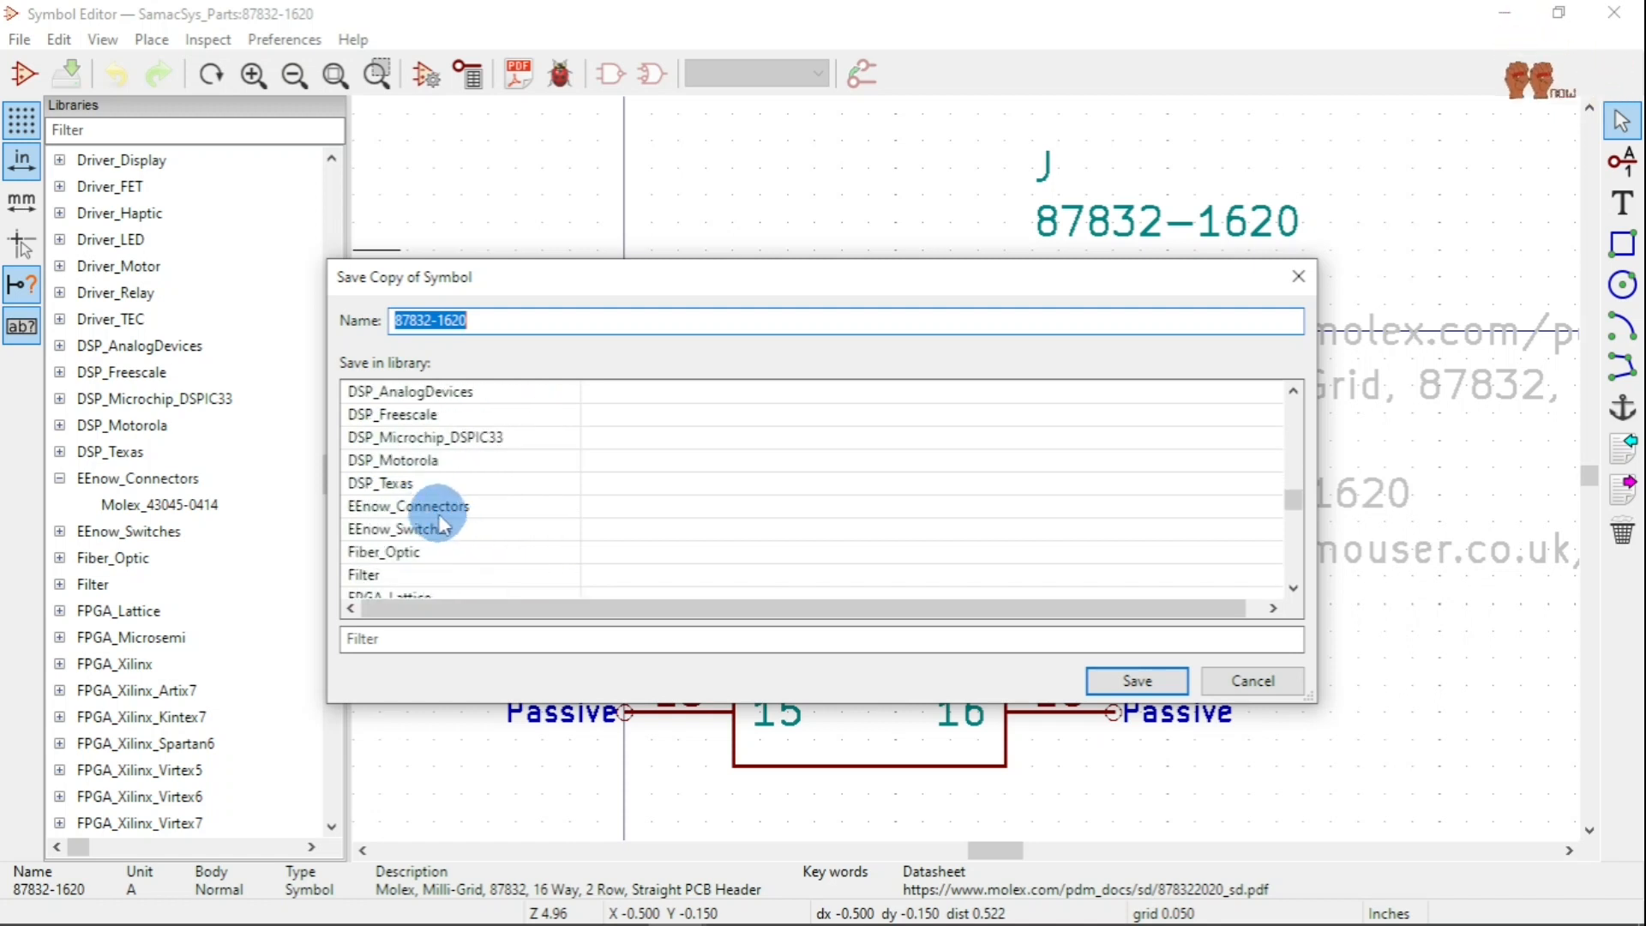
pyautogui.click(439, 511)
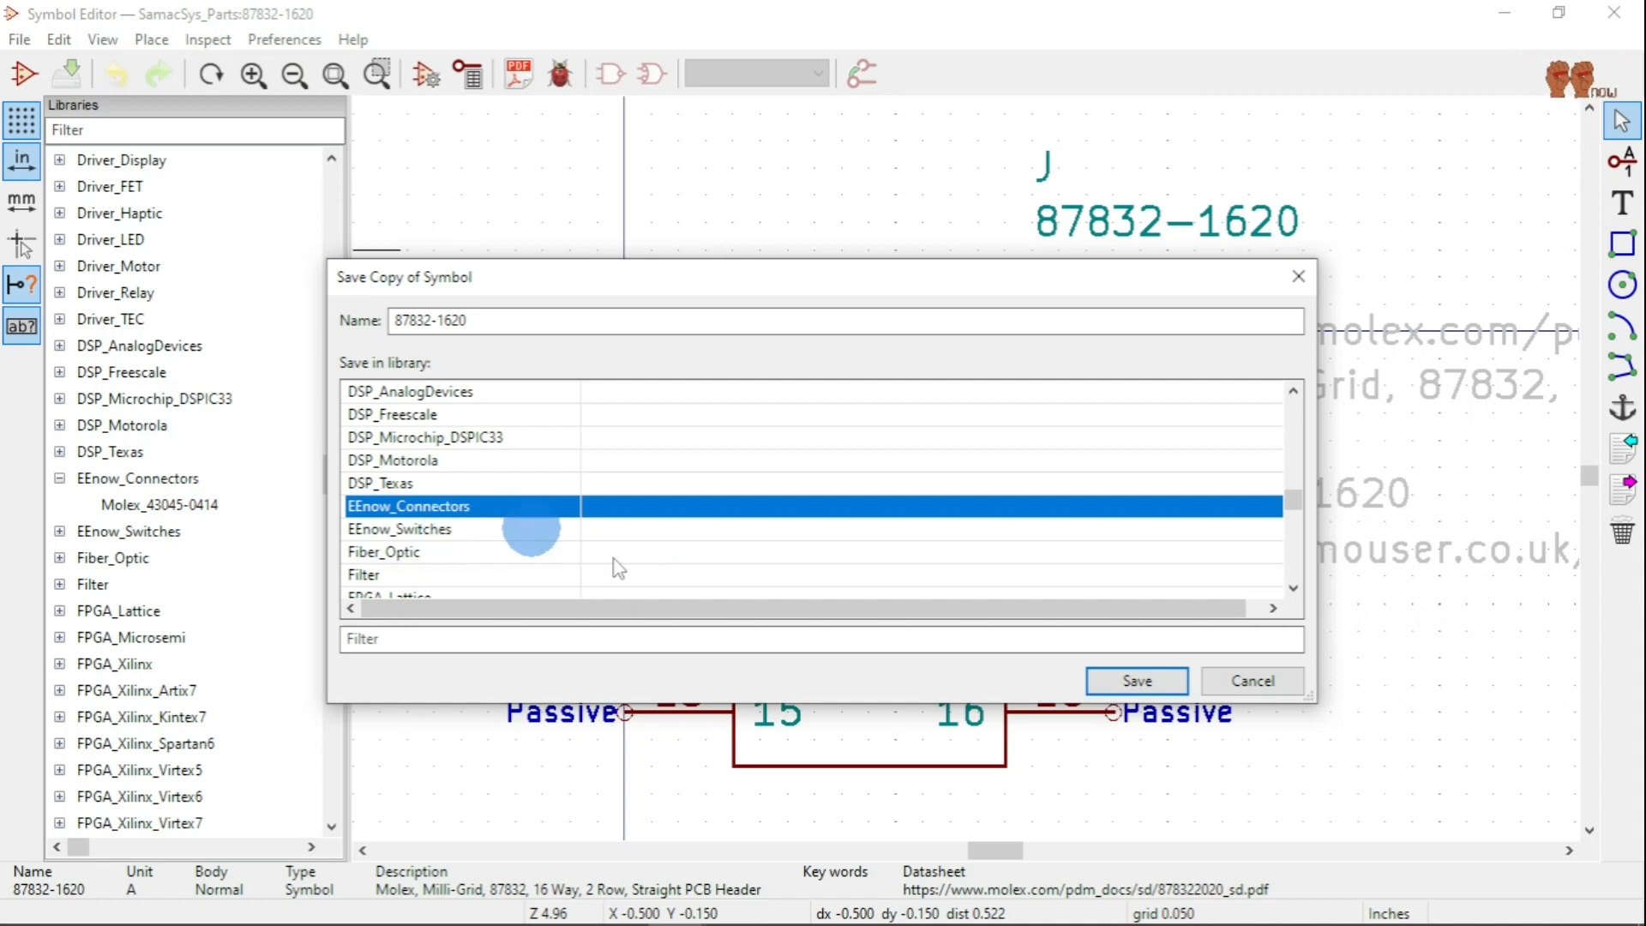
pyautogui.click(1115, 678)
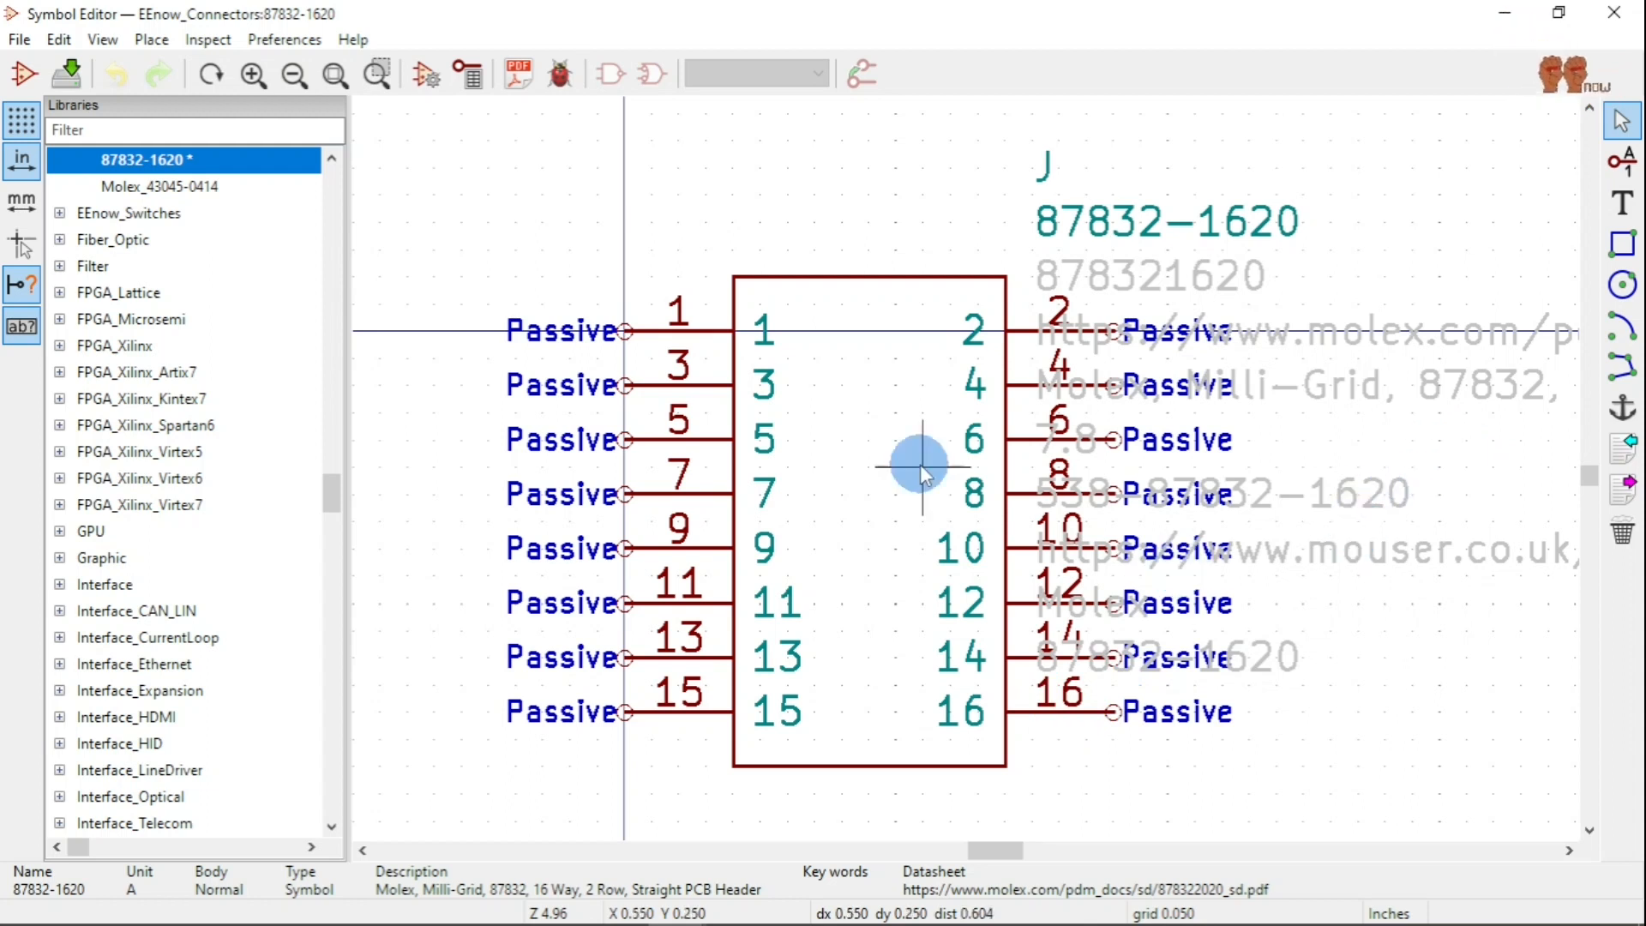
# Draw two circles of about 0.05 inch radius inside the symbol body, one beside pin 2 and one beside pin 1.
pyautogui.click(1622, 290)
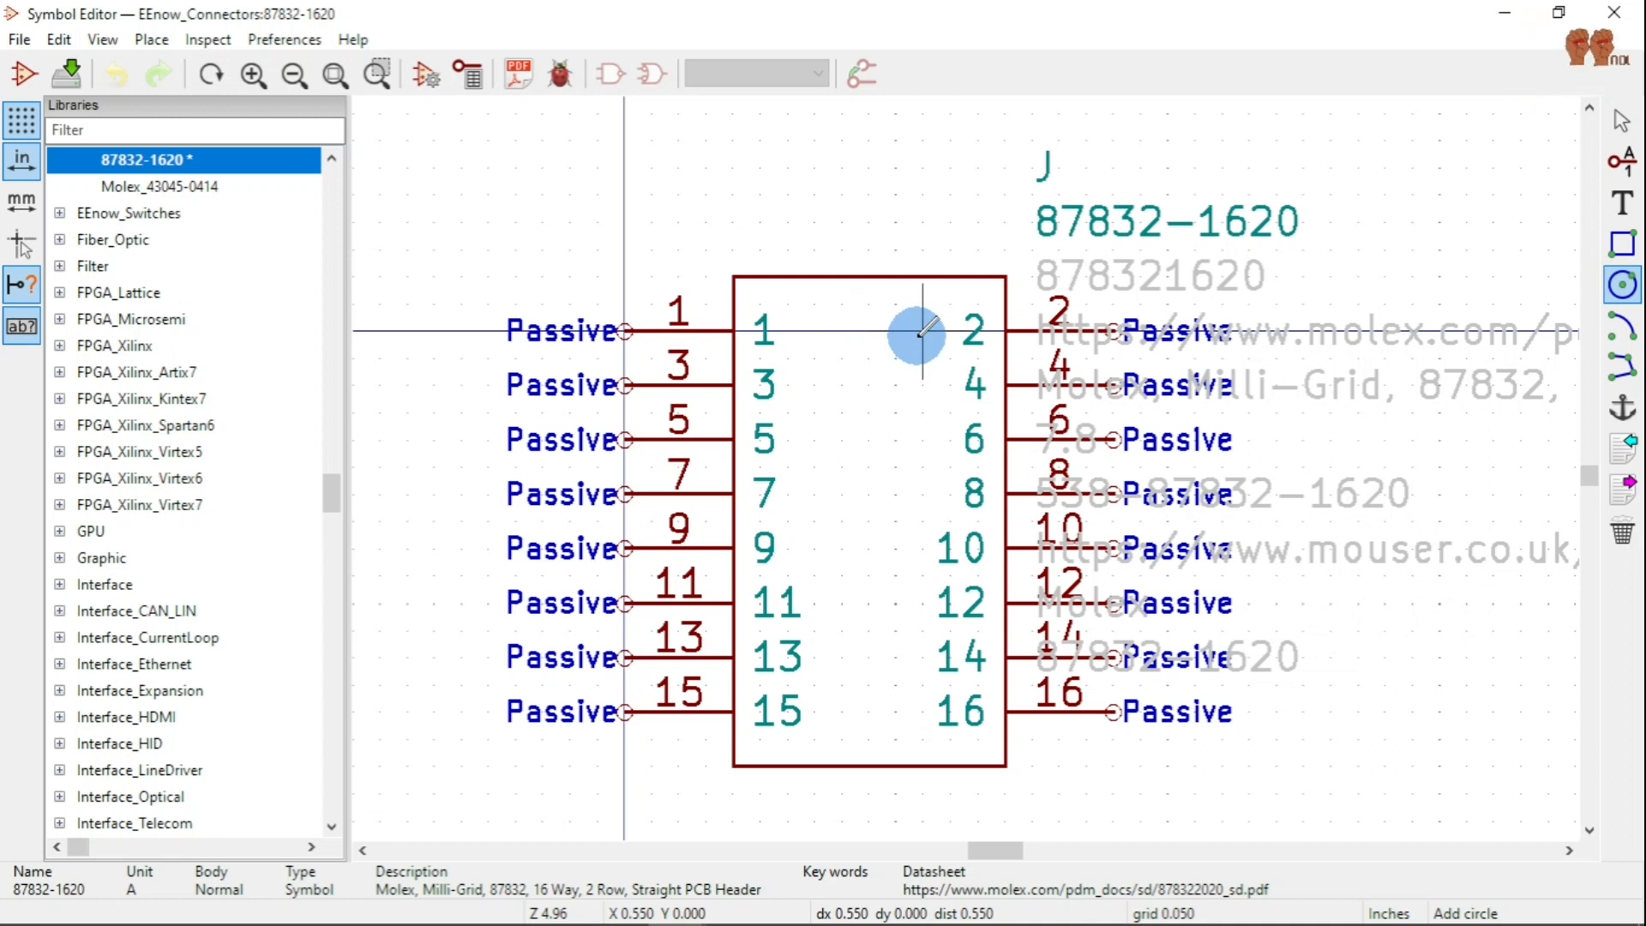
pyautogui.click(922, 322)
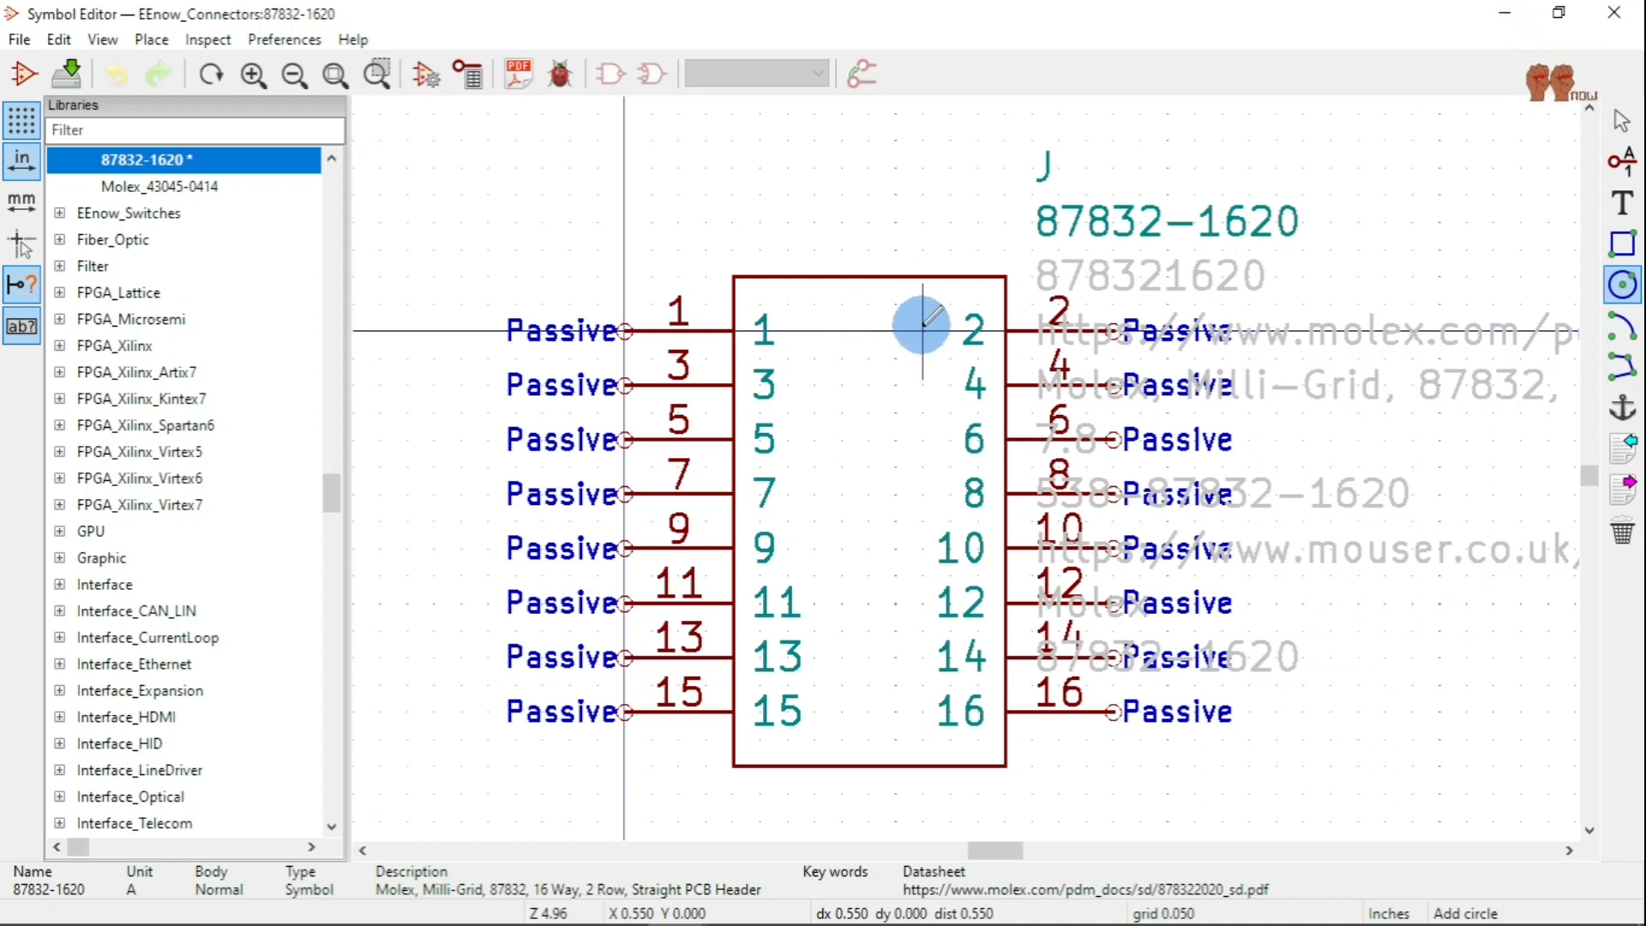
pyautogui.click(923, 304)
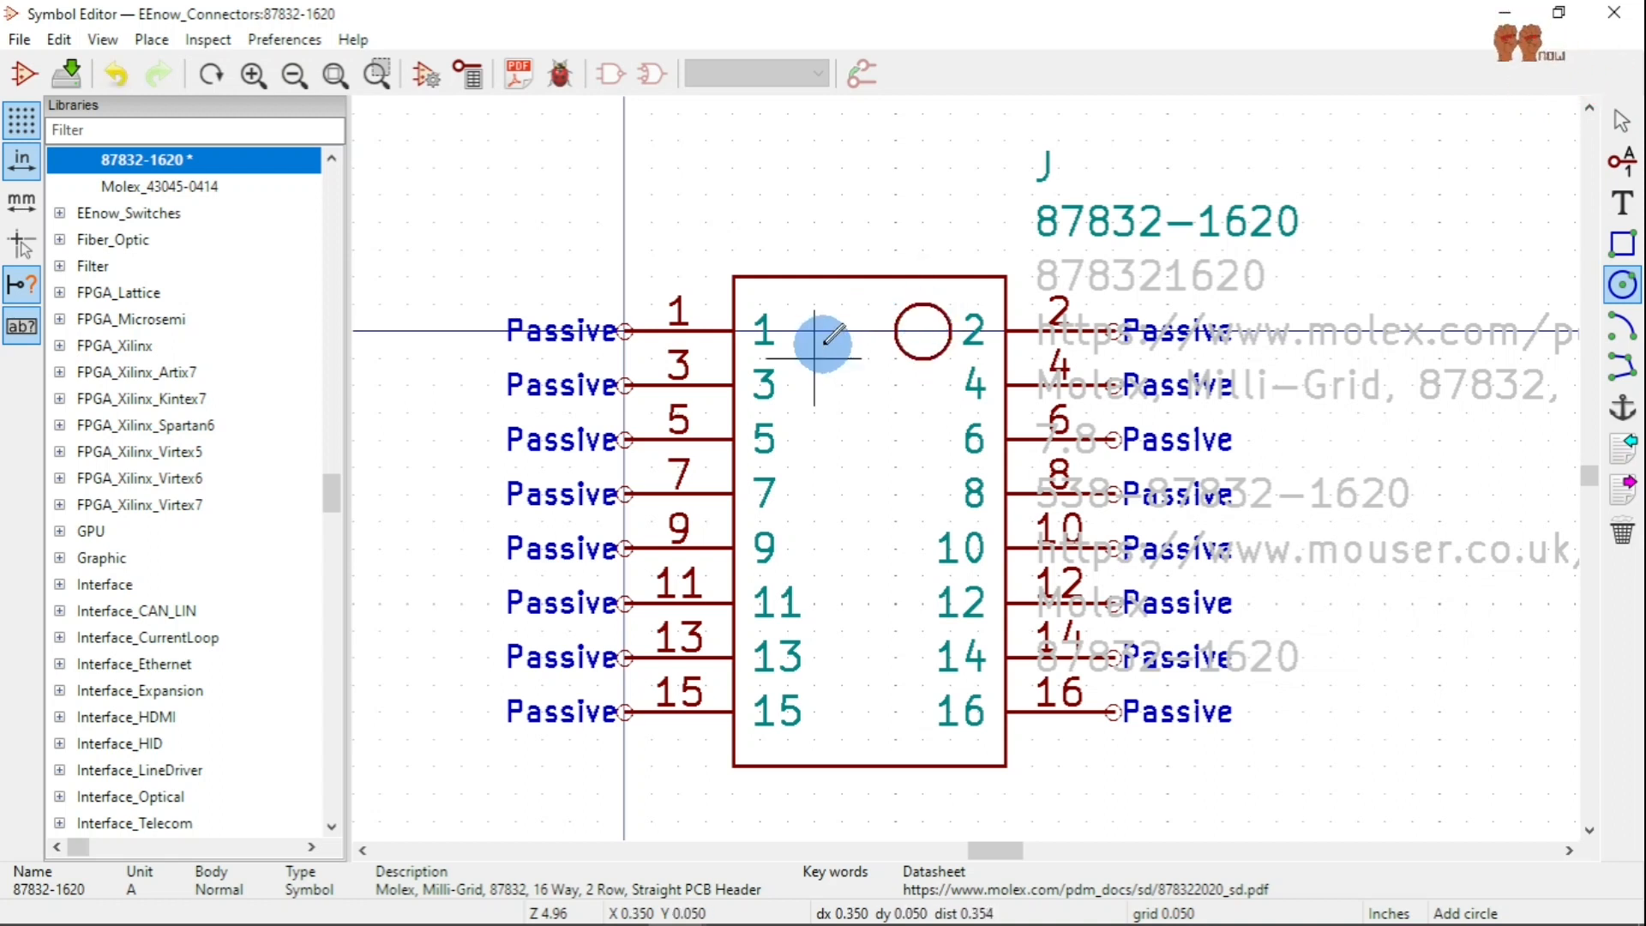
pyautogui.click(815, 330)
pyautogui.click(814, 304)
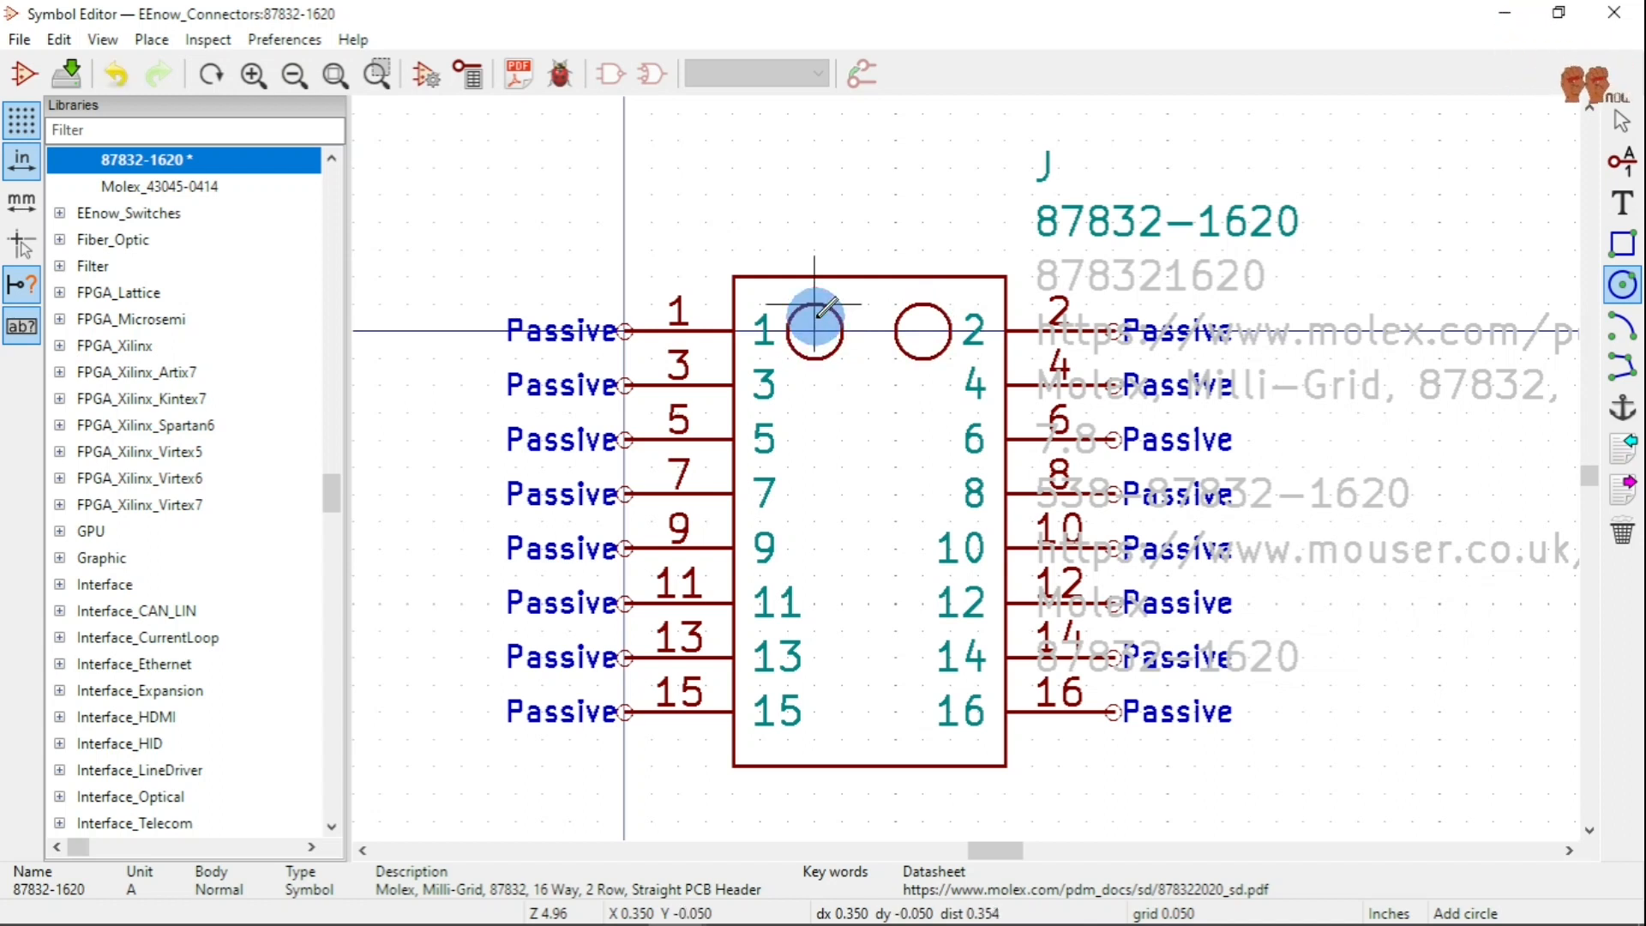
# Draw a third circle of about 0.05 inch radius beside pin 3 and undo it.
pyautogui.click(815, 384)
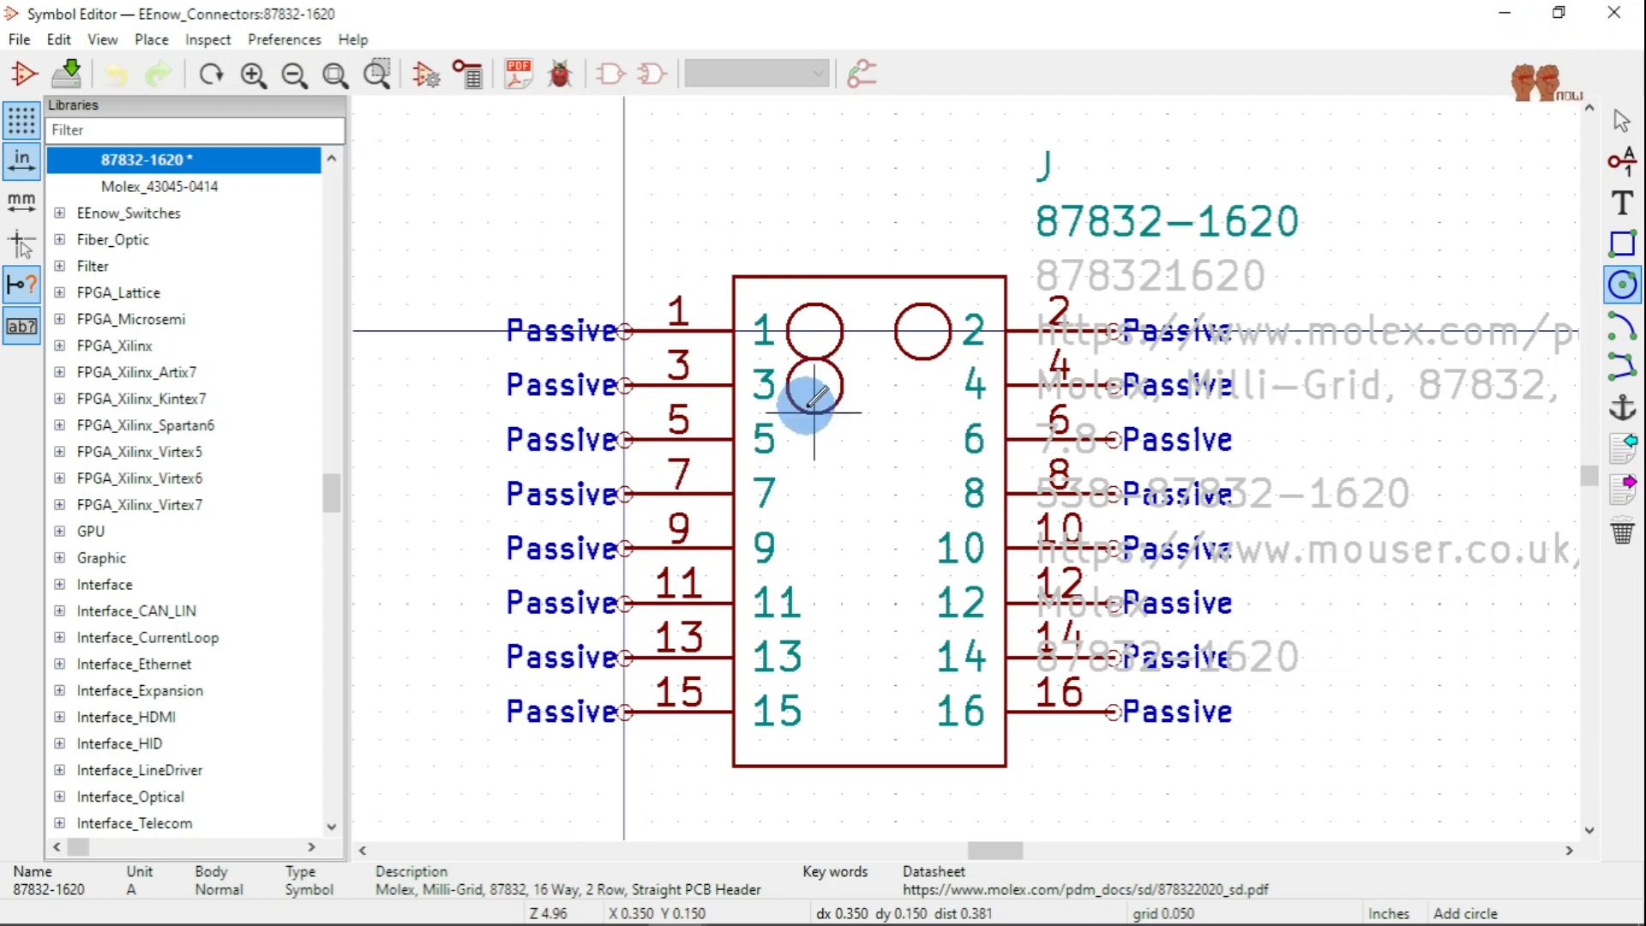
pyautogui.click(814, 412)
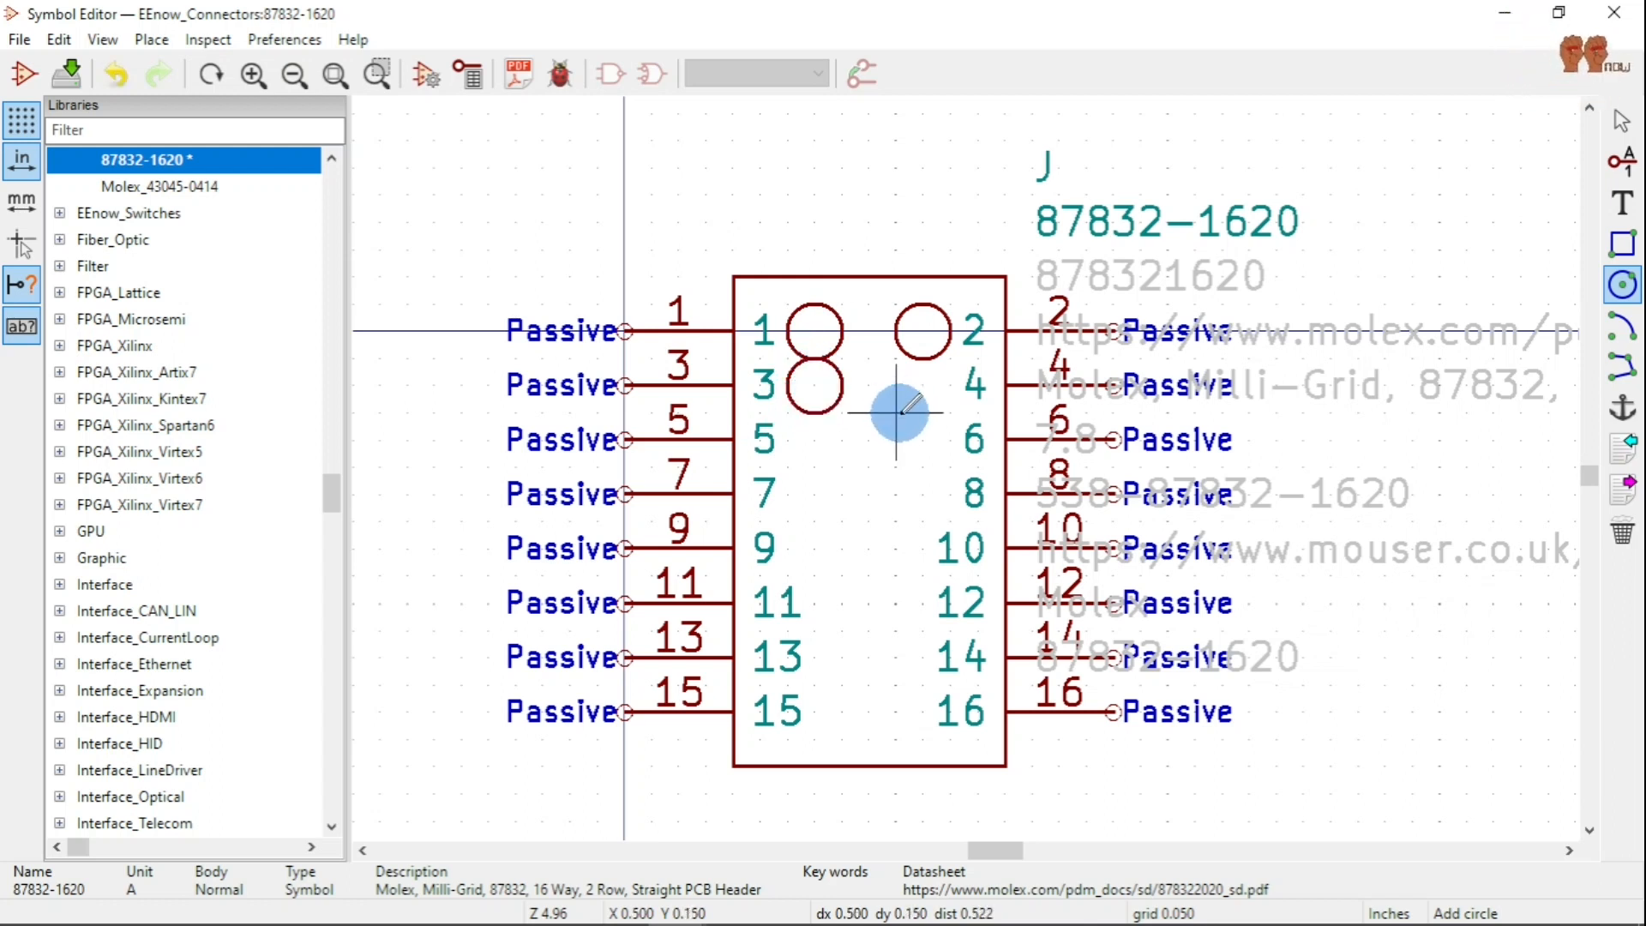
pyautogui.hotkey('ctrl', 'z')
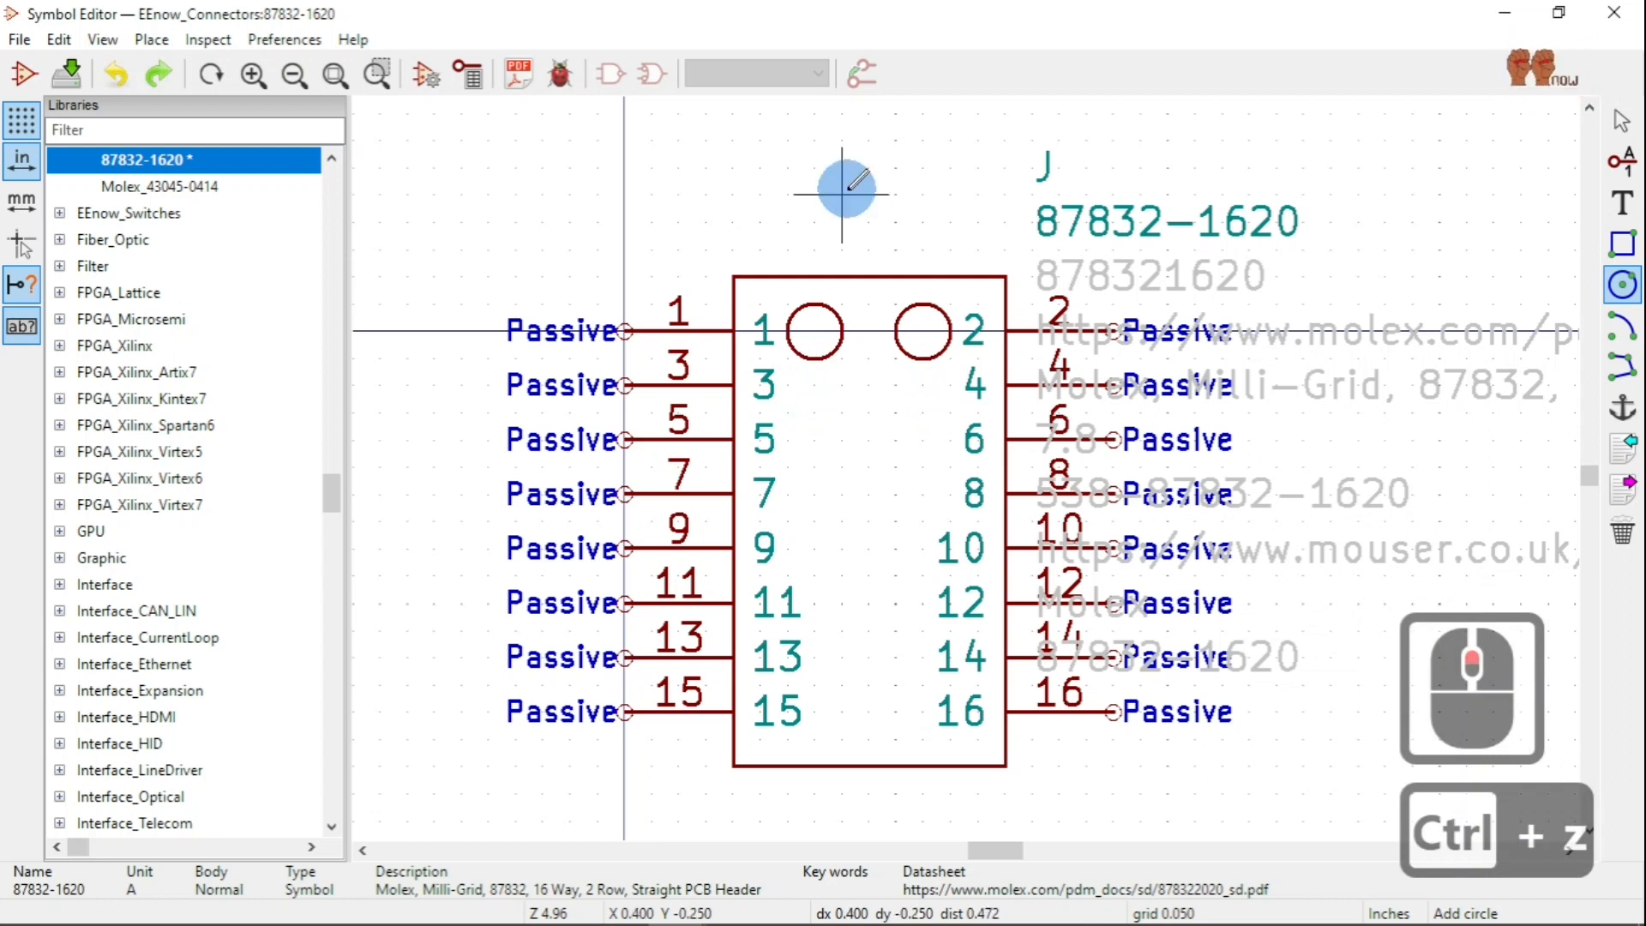
# Save the edited 87832-1620 symbol, check its entry in EEnow_Connectors, and close the Symbol Editor.
pyautogui.press('Escape')
pyautogui.click(67, 72)
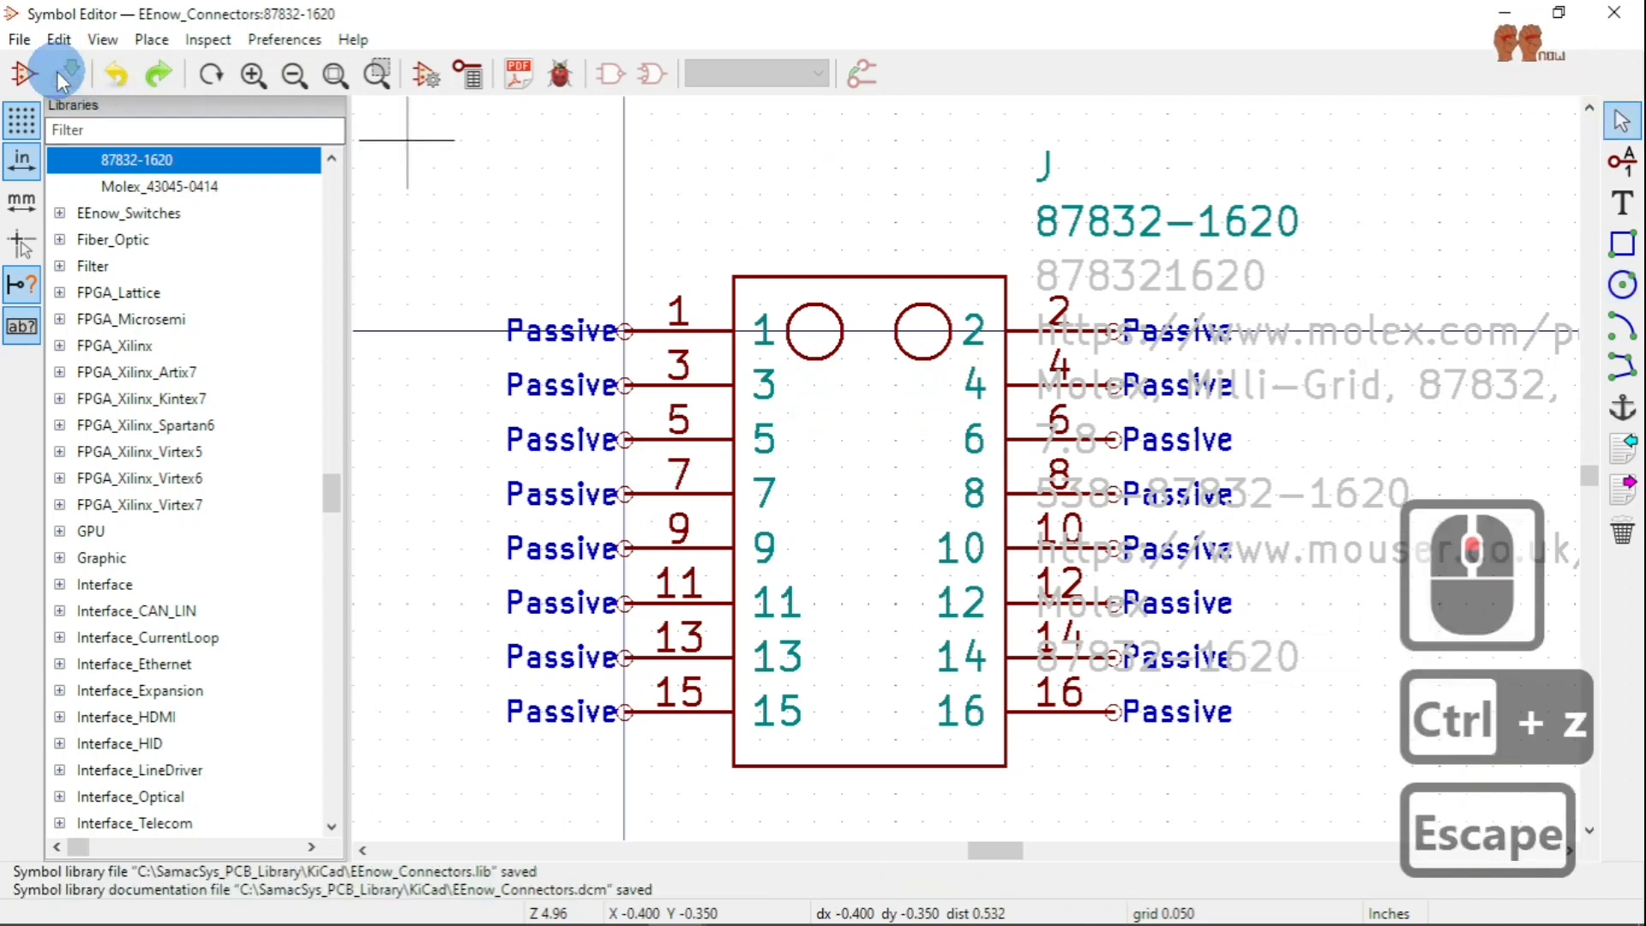
pyautogui.scroll(7, 183, 318)
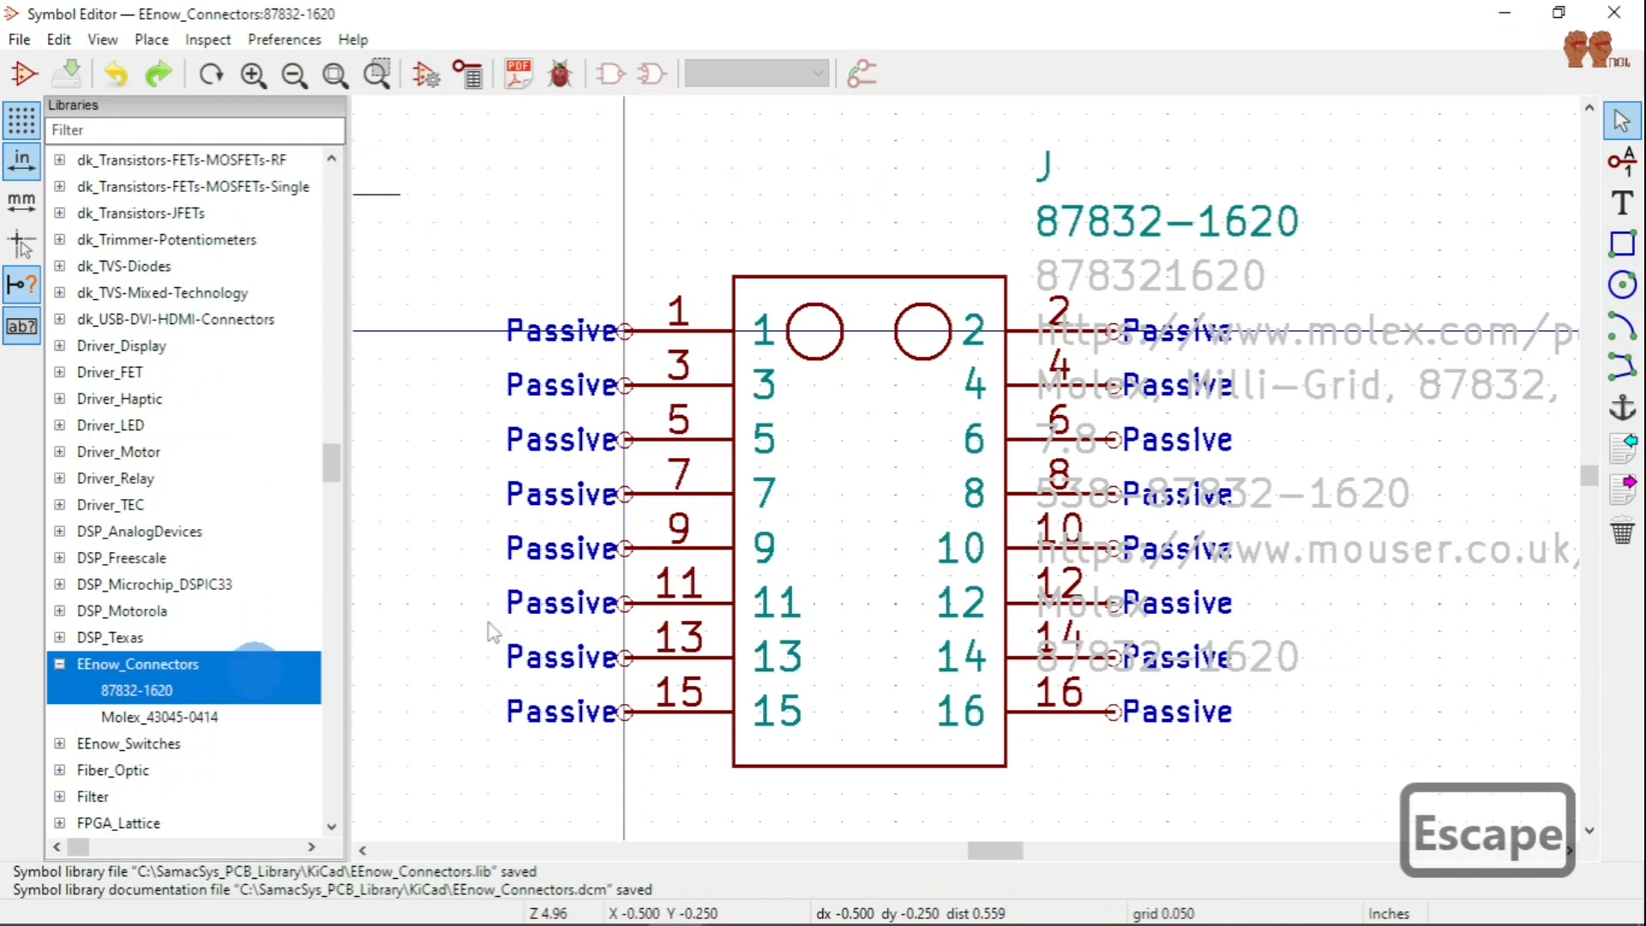
pyautogui.click(1634, 16)
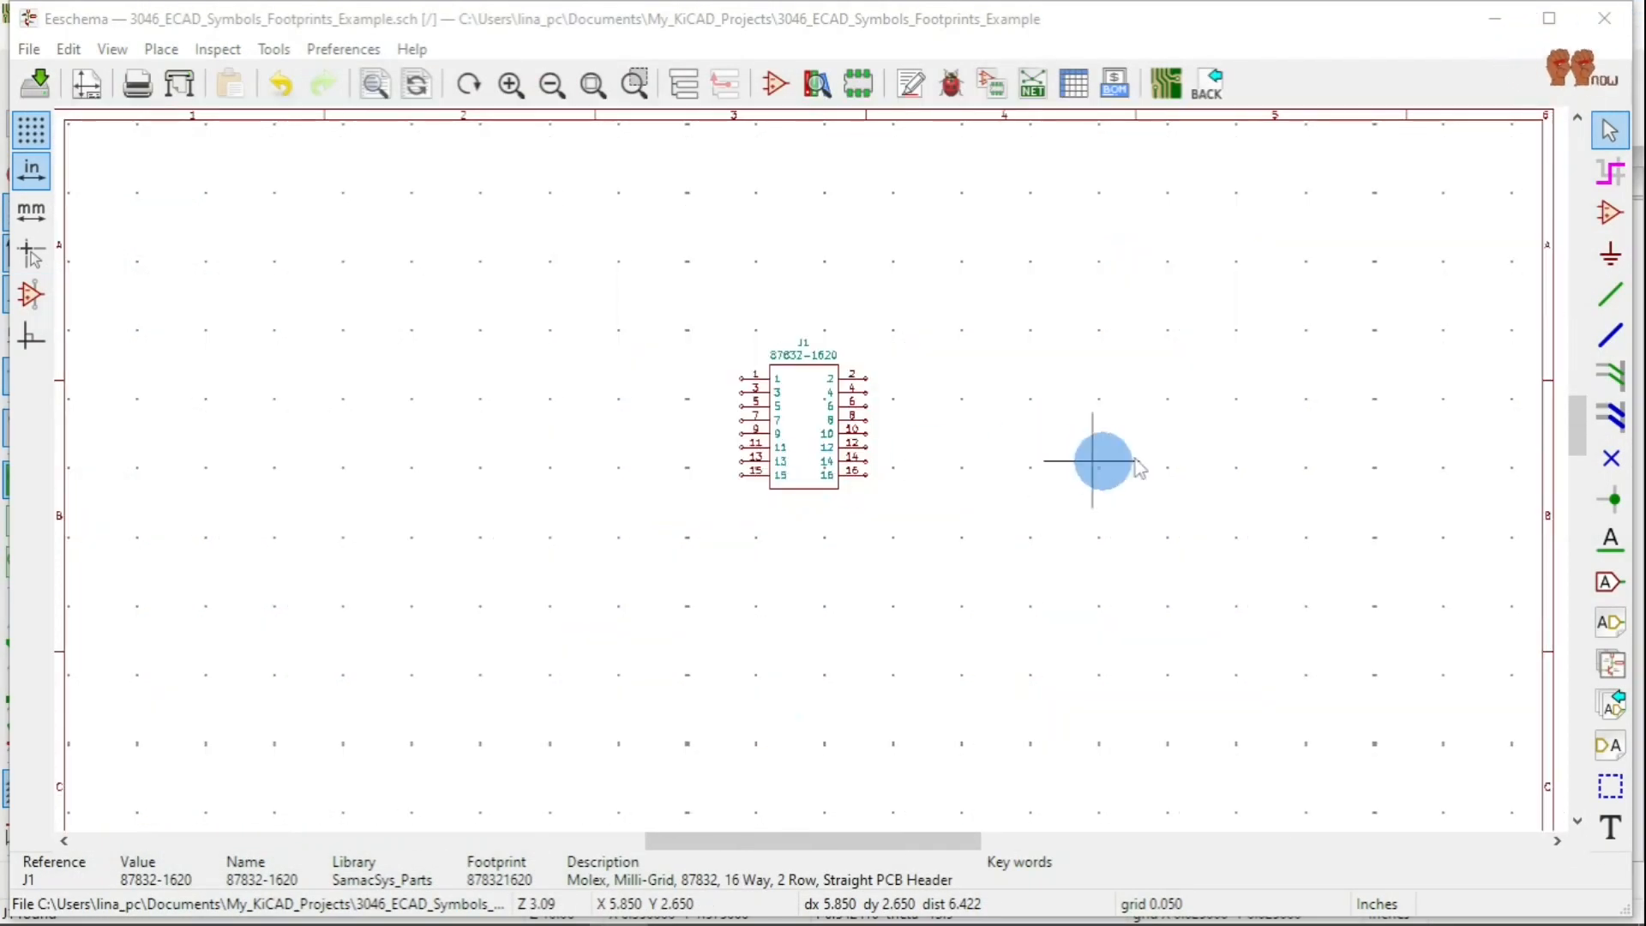
# Add the 87832-1620 symbol from the EEnow_Connectors library to the schematic, placing it to the right of J1.
pyautogui.click(1609, 212)
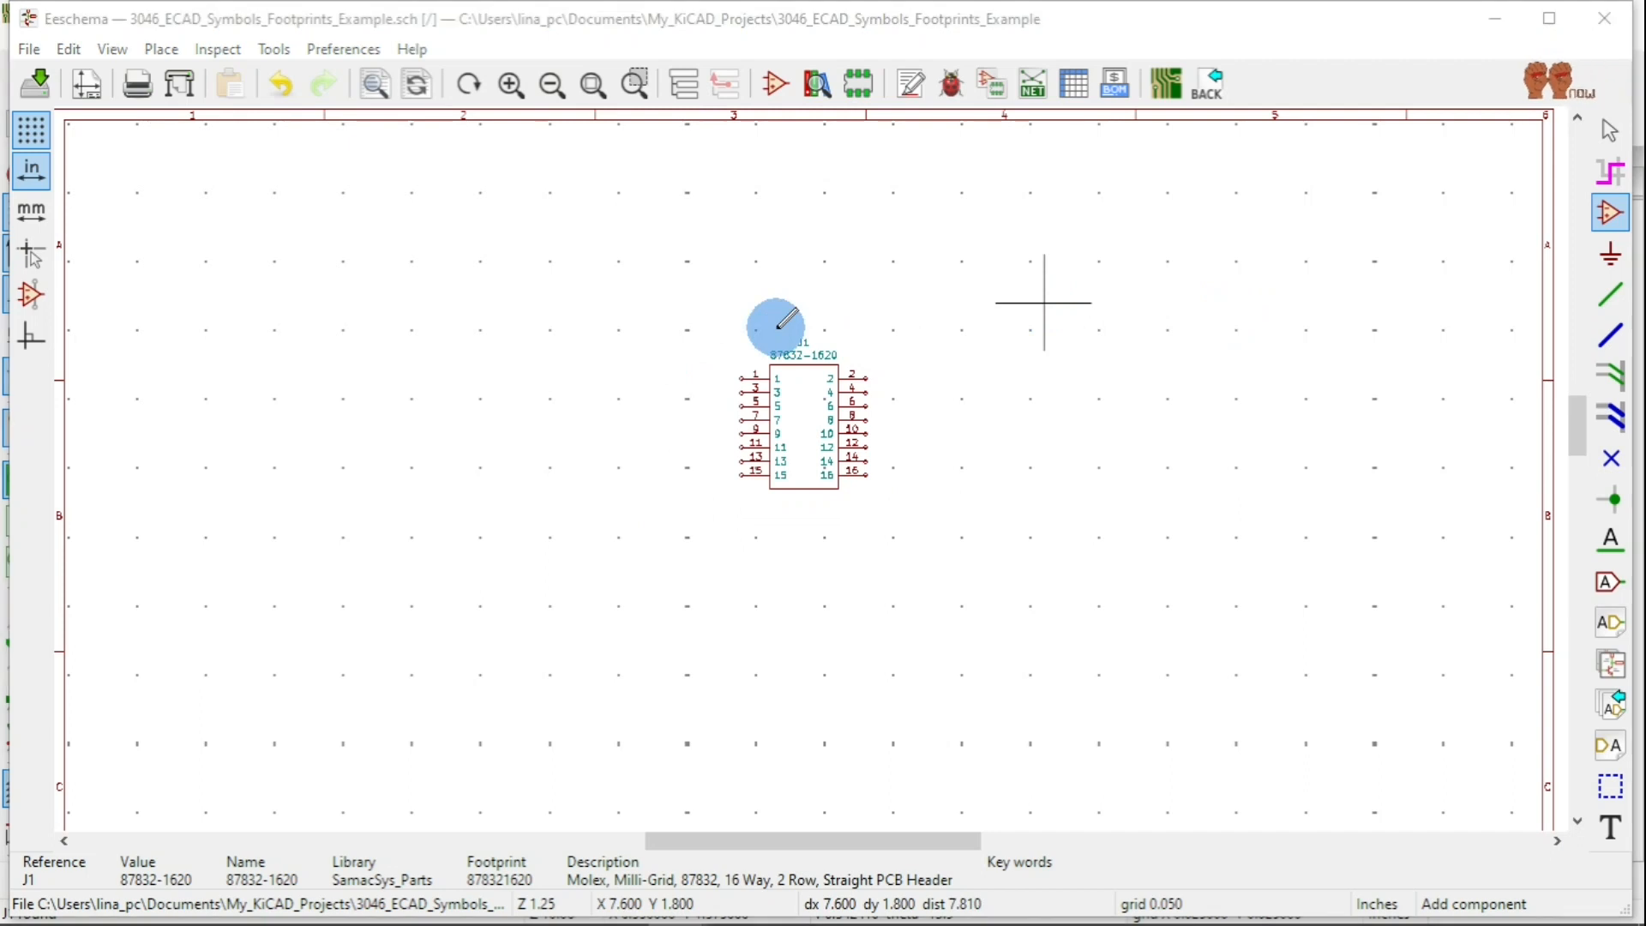
pyautogui.click(776, 326)
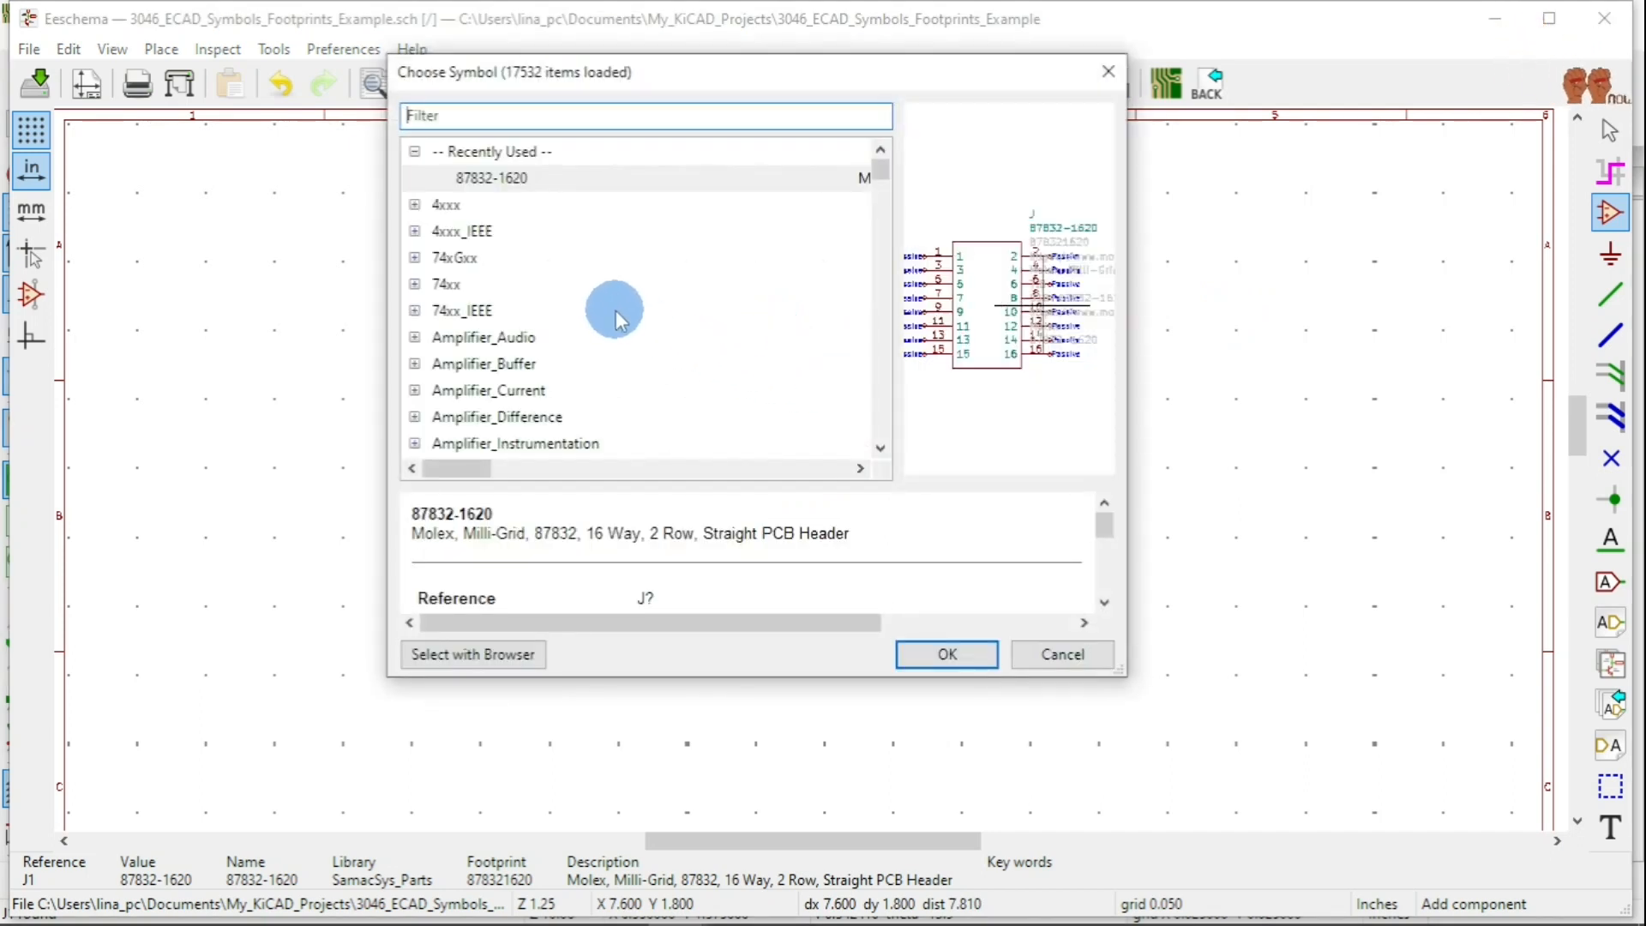
pyautogui.scroll(-12, 577, 324)
pyautogui.scroll(-20, 526, 322)
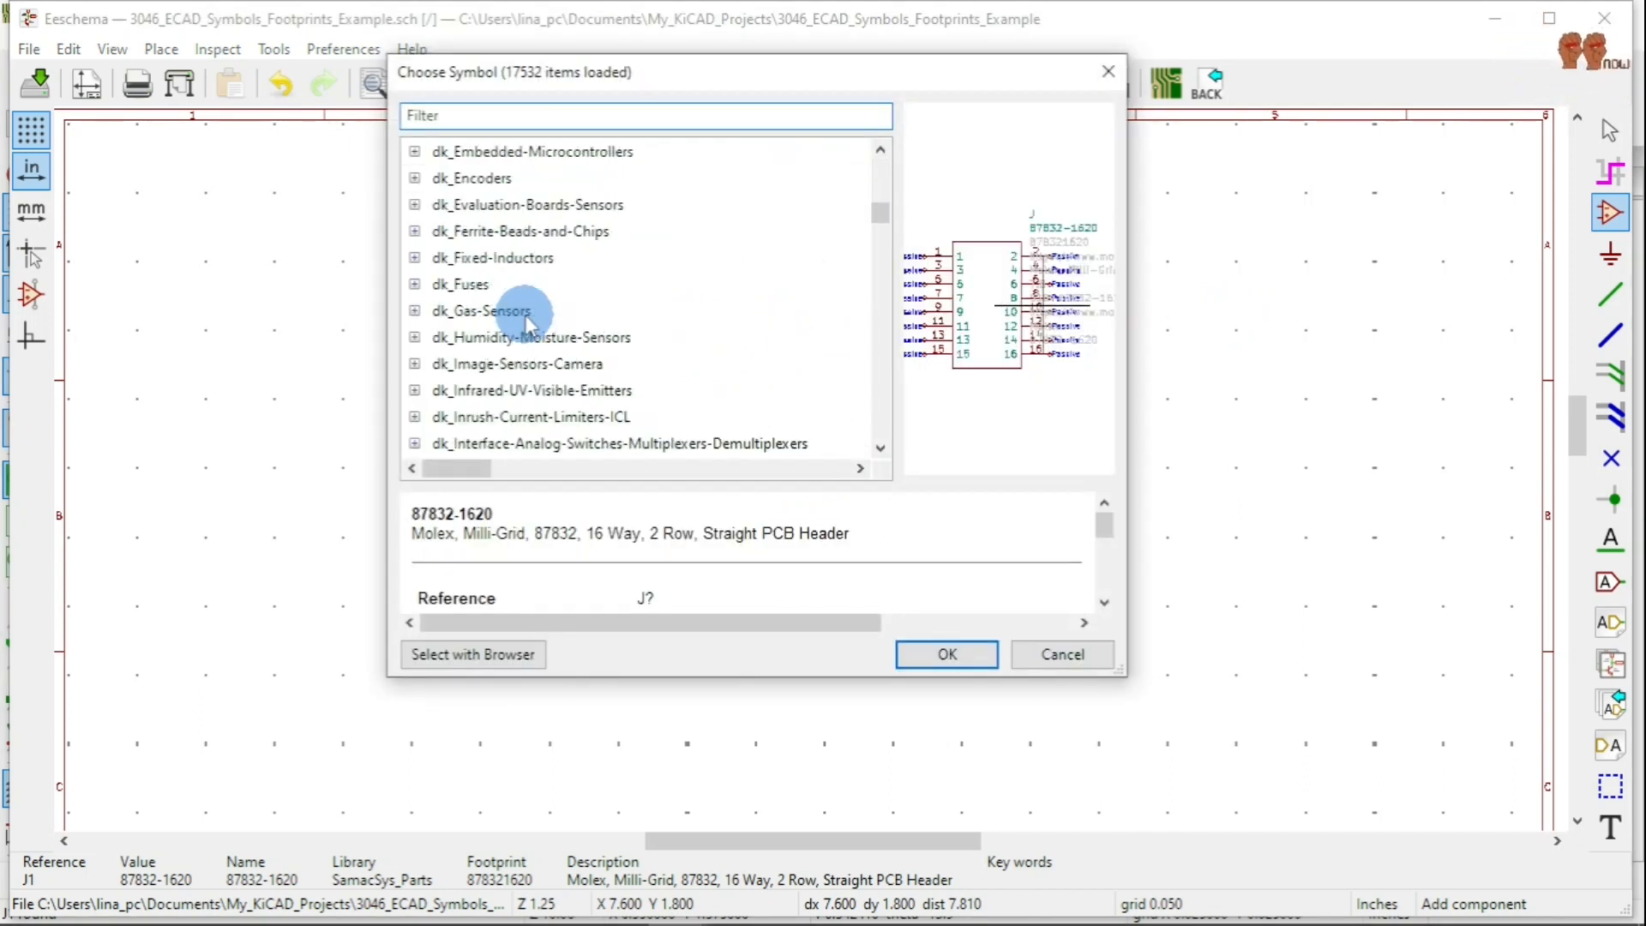
pyautogui.scroll(-20, 526, 322)
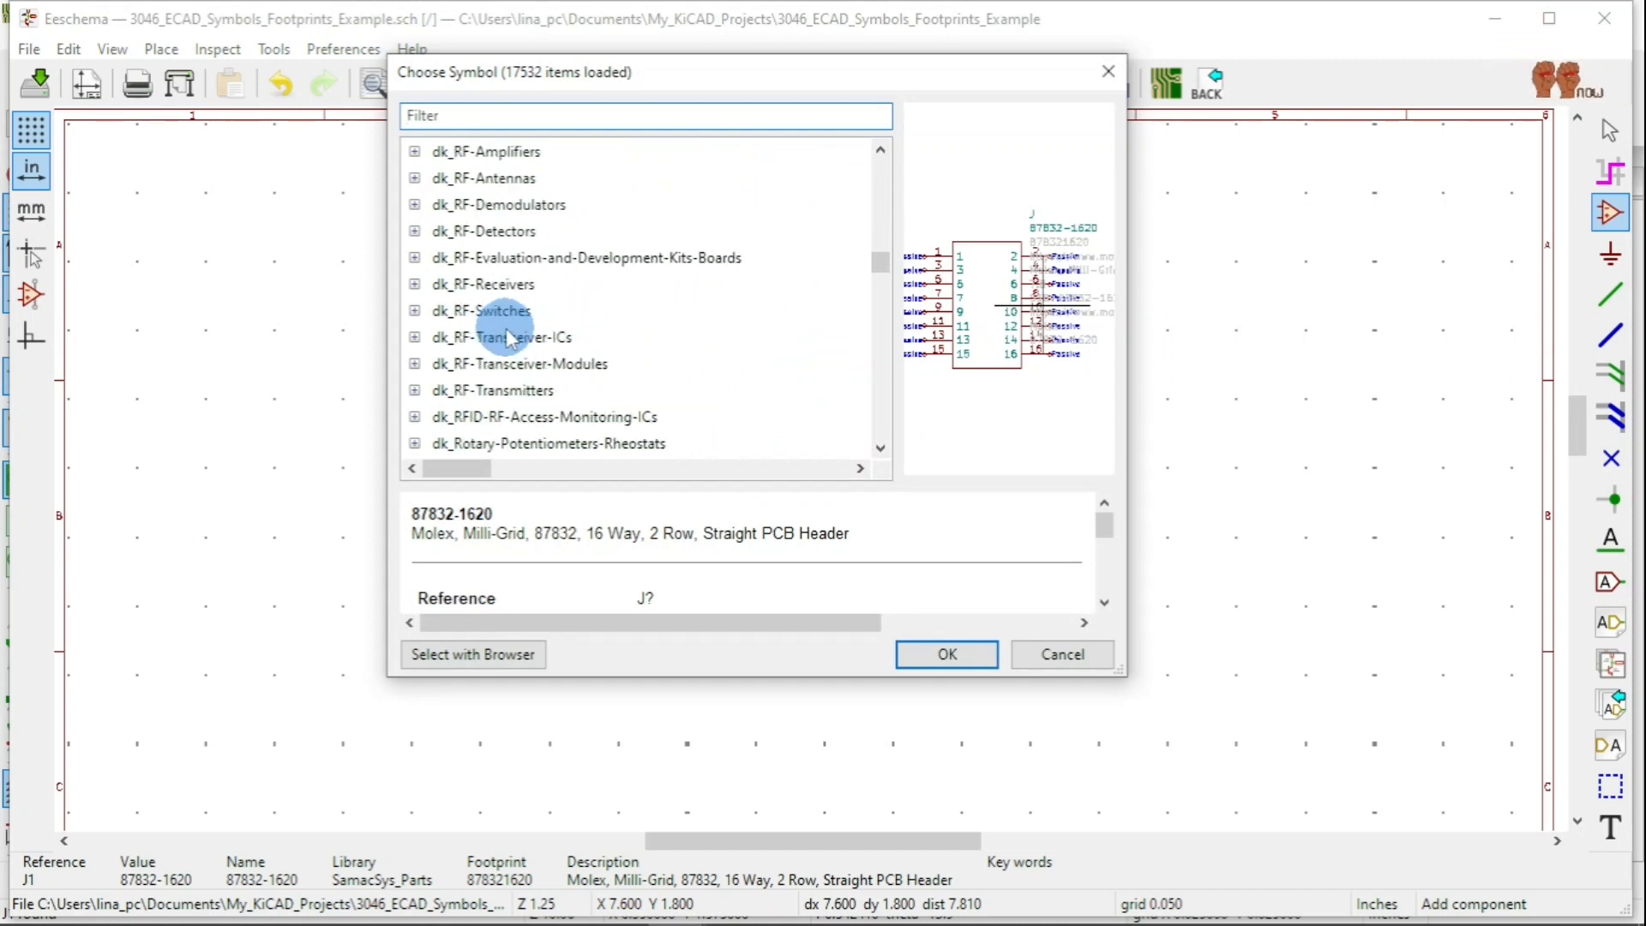
pyautogui.scroll(-4, 511, 339)
pyautogui.scroll(3, 511, 339)
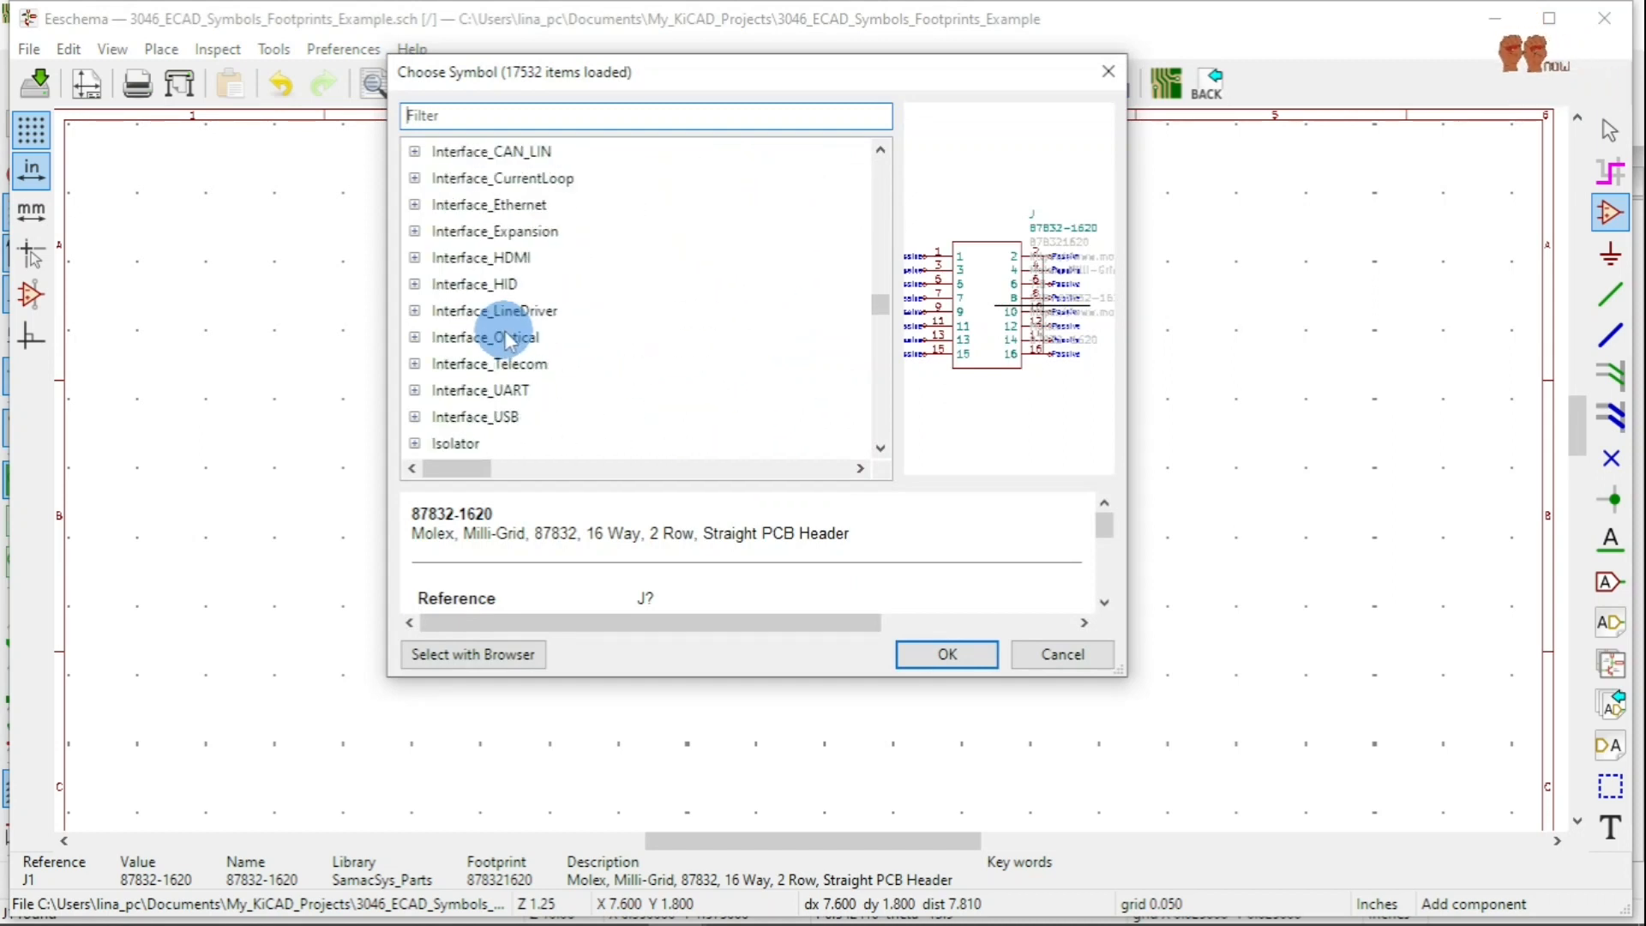
pyautogui.scroll(3, 511, 339)
pyautogui.scroll(-7, 517, 360)
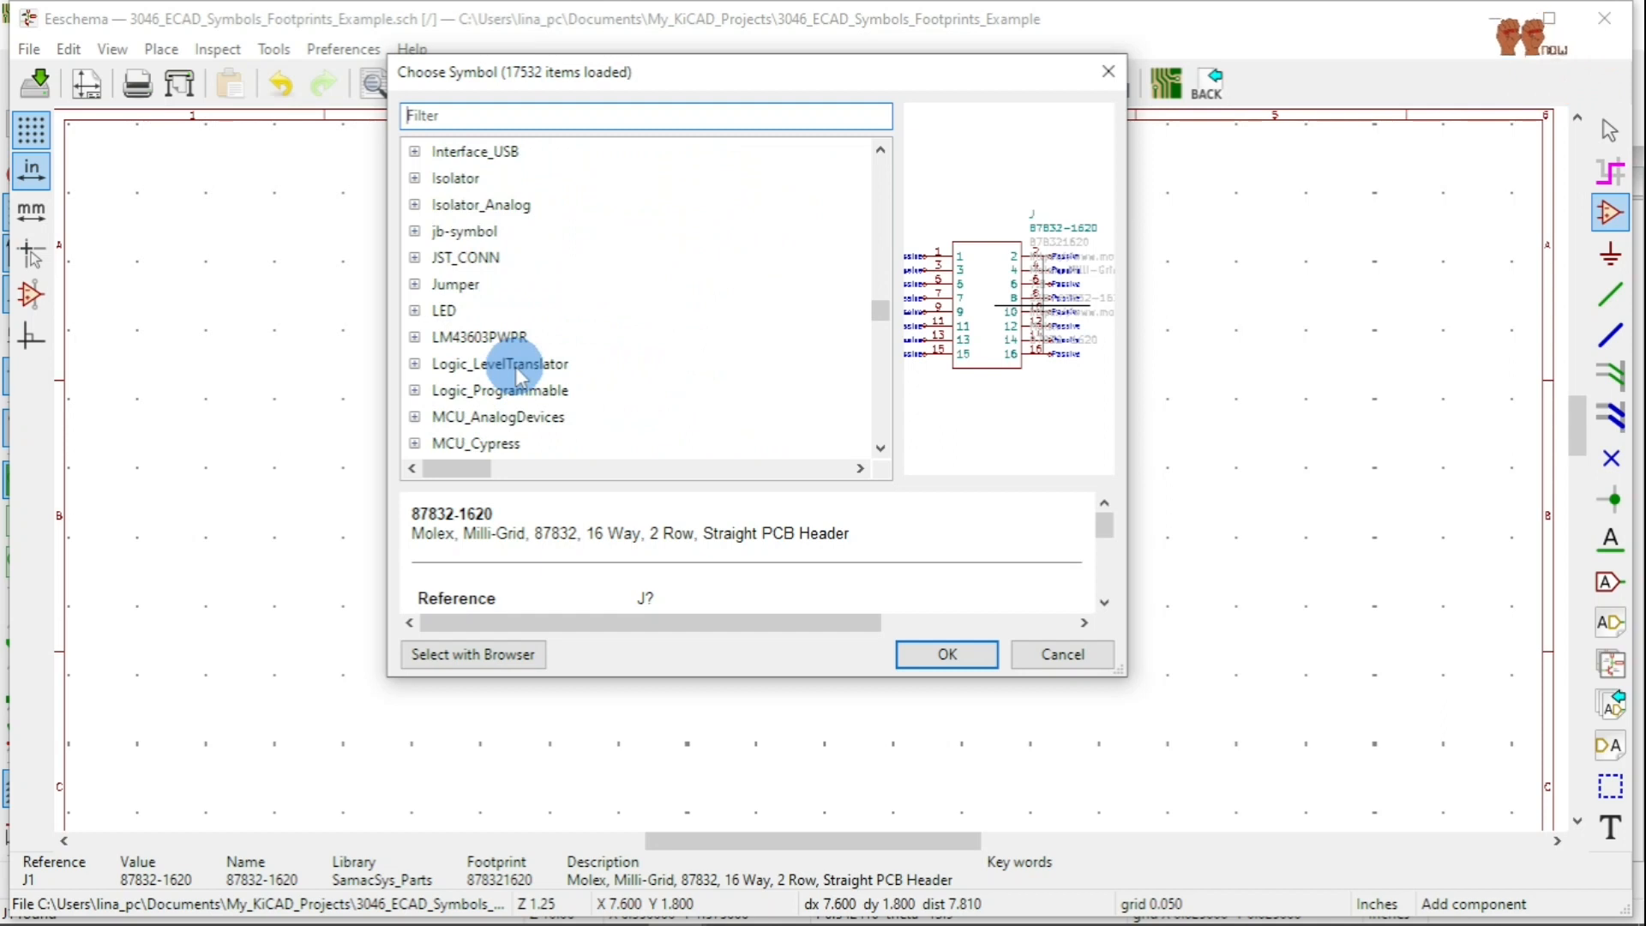
pyautogui.scroll(-7, 518, 377)
pyautogui.scroll(14, 514, 378)
pyautogui.scroll(3, 513, 377)
pyautogui.scroll(-3, 515, 374)
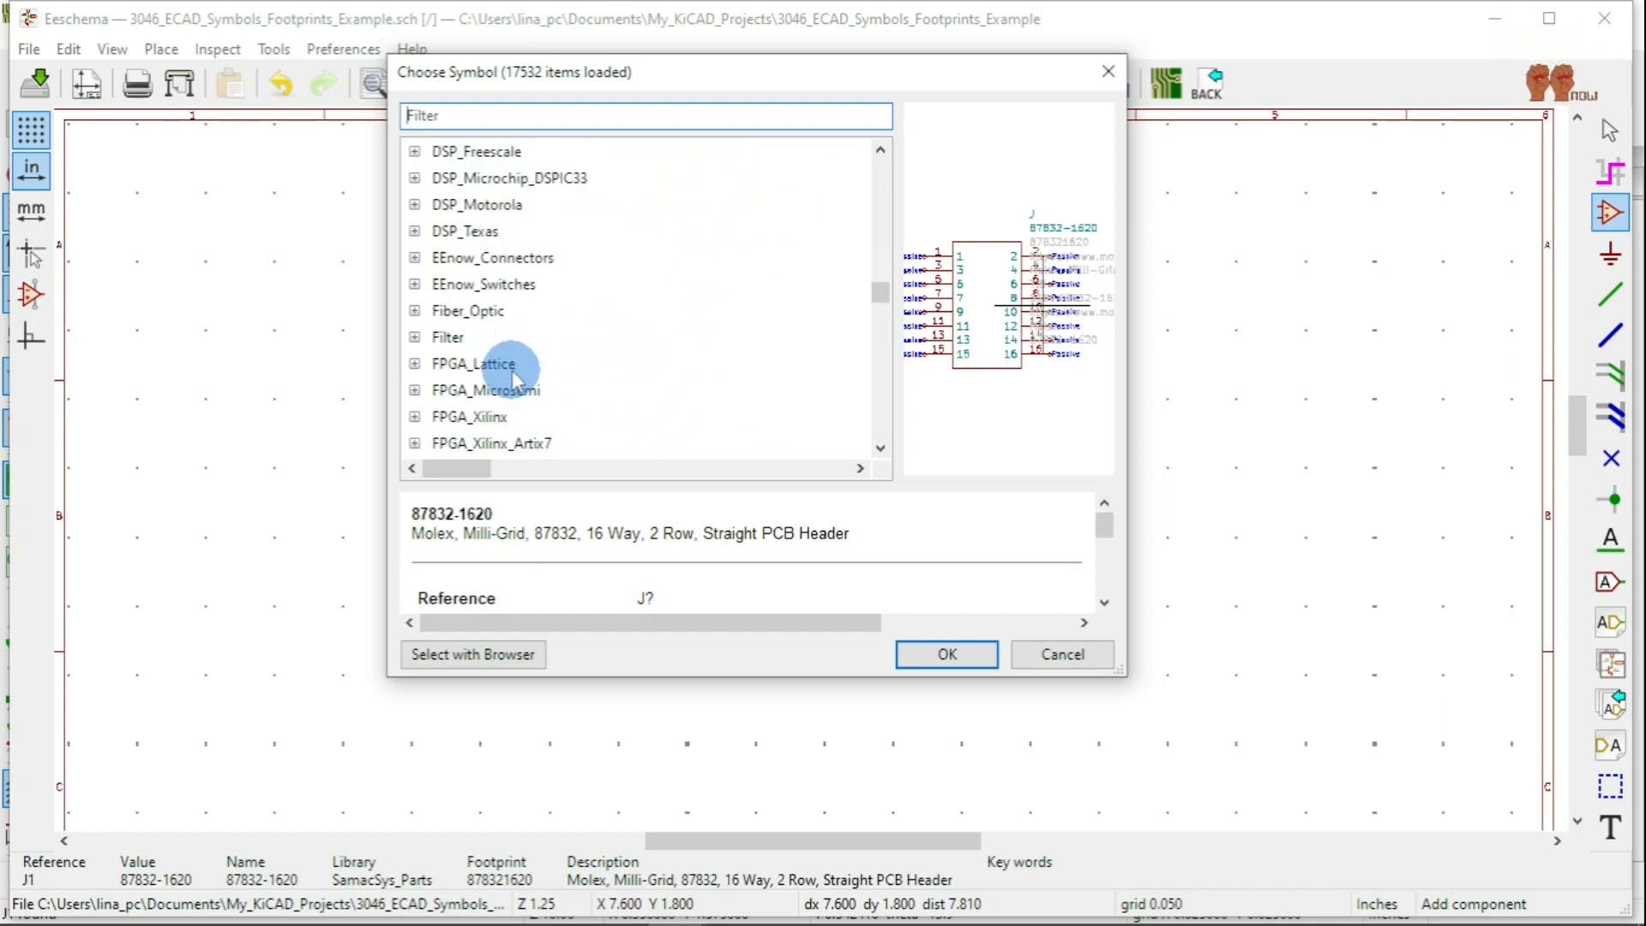
pyautogui.click(417, 258)
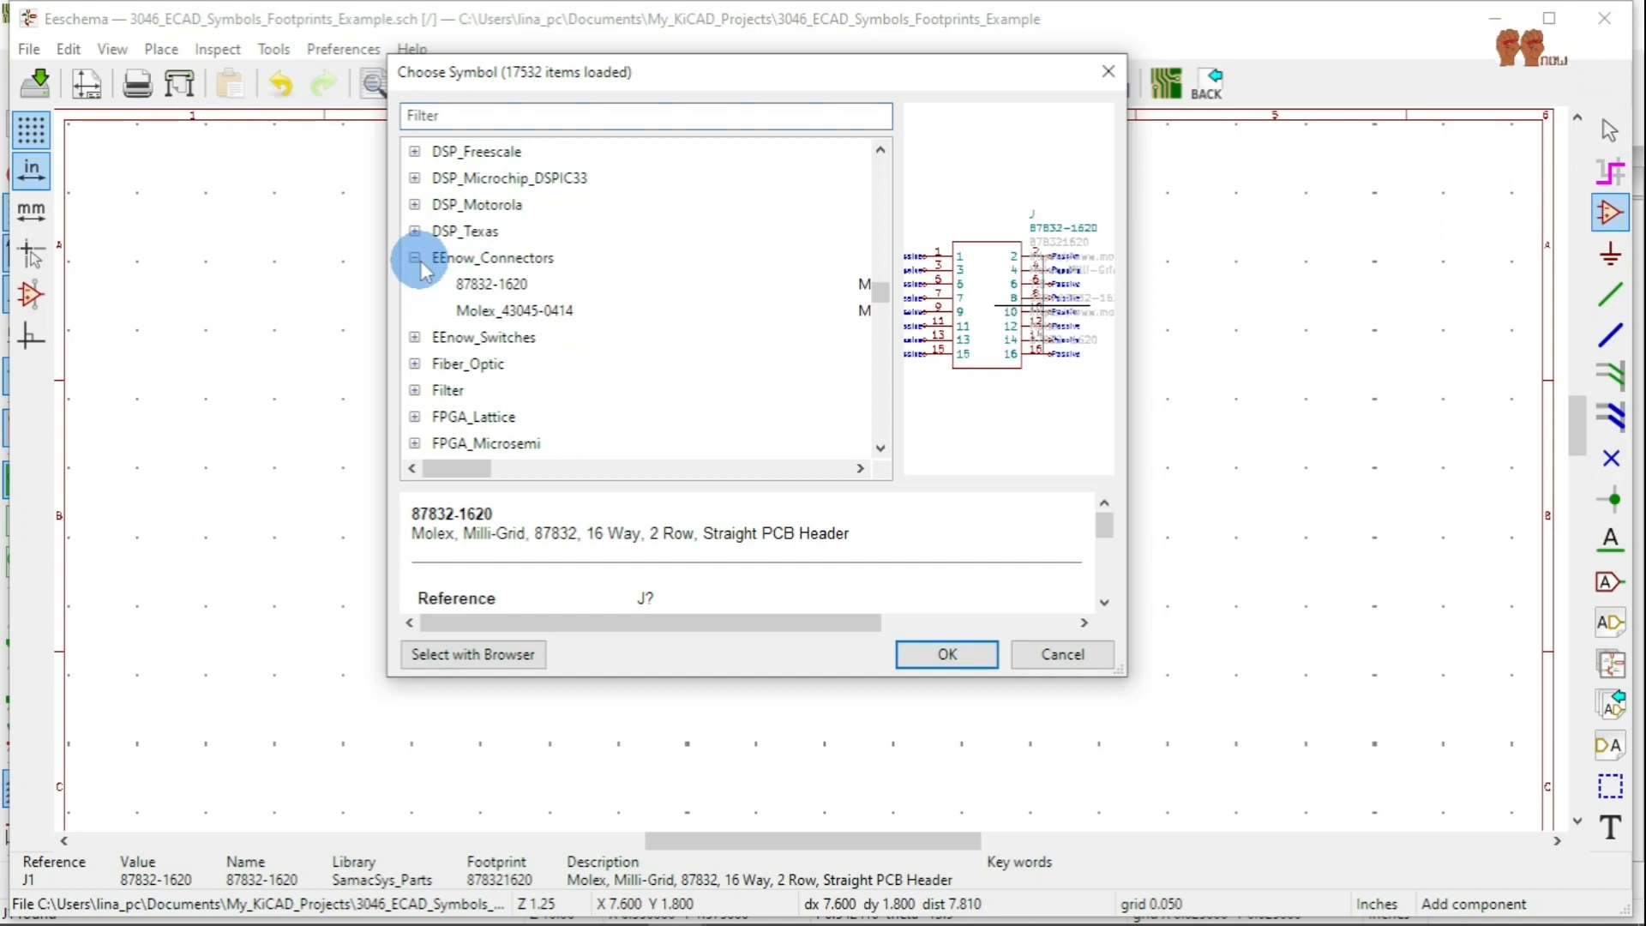
pyautogui.click(522, 312)
pyautogui.click(491, 283)
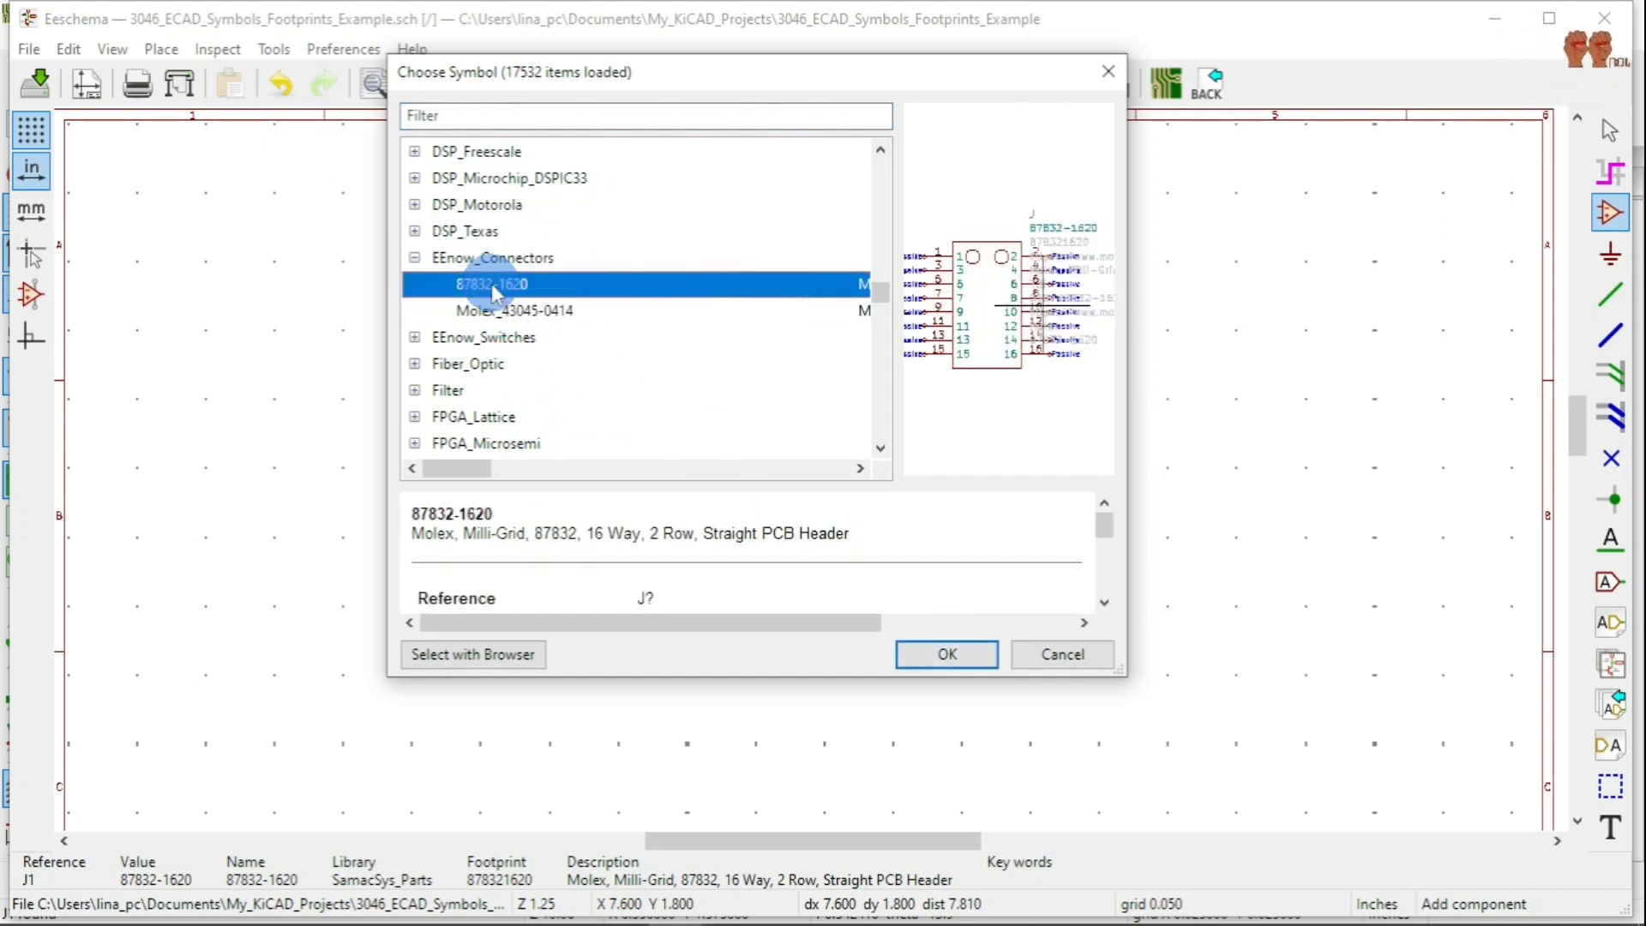
pyautogui.click(951, 654)
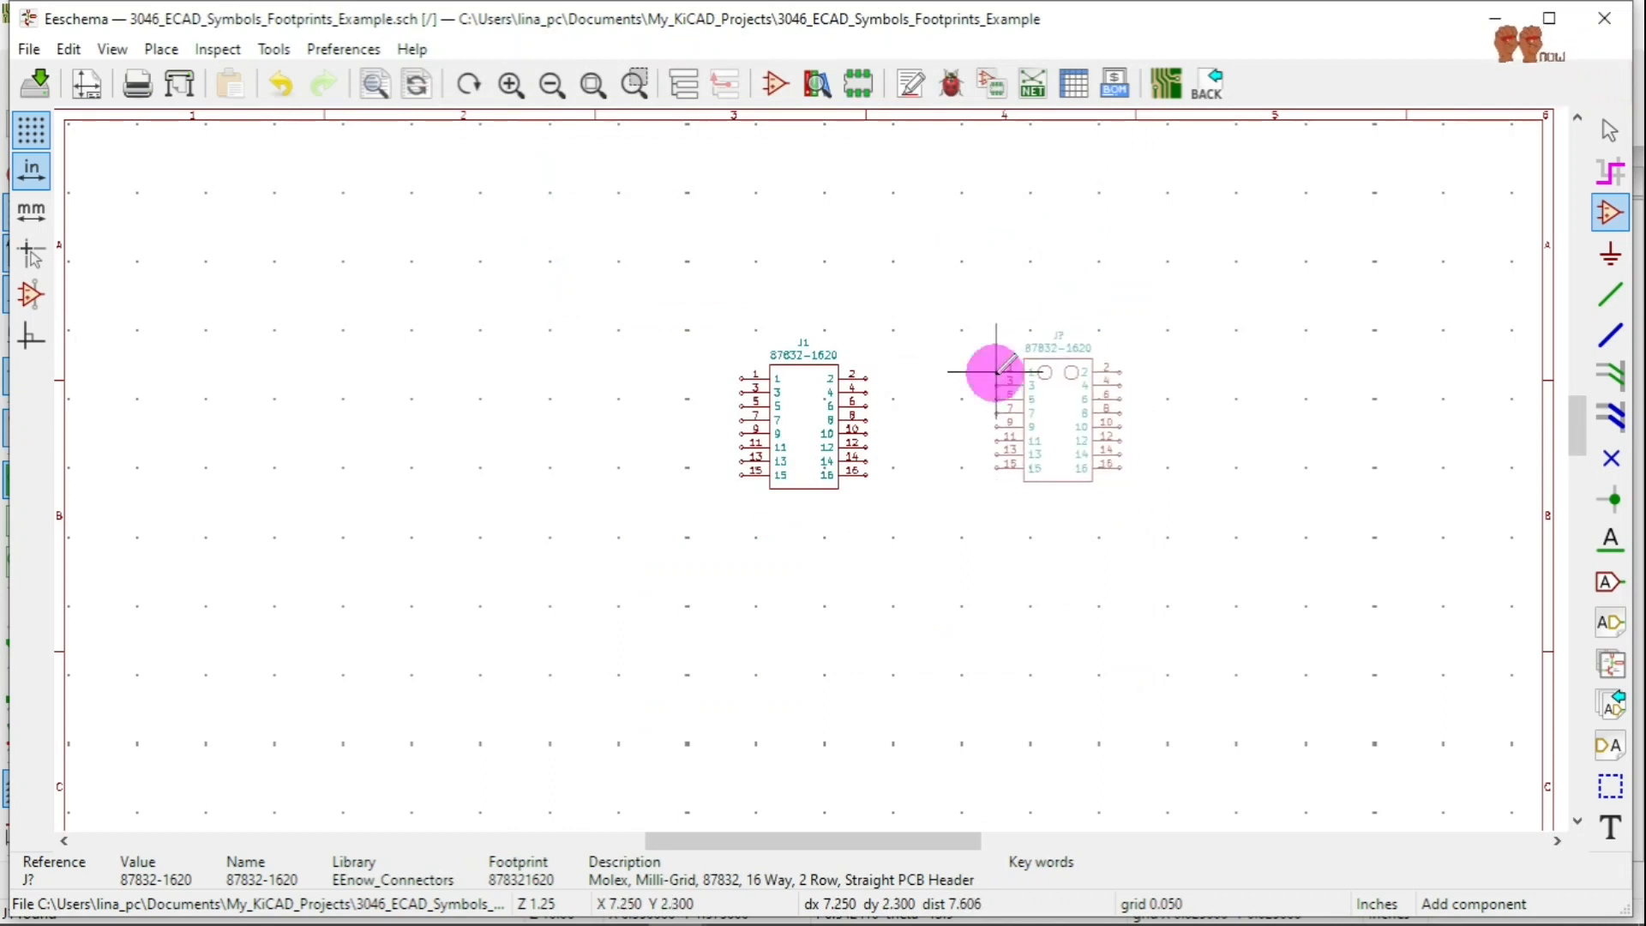
pyautogui.click(984, 368)
# Examine the newly placed symbol's fields in its Symbol Properties, then close them without changes.
pyautogui.scroll(3, 1183, 569)
pyautogui.scroll(-2, 808, 463)
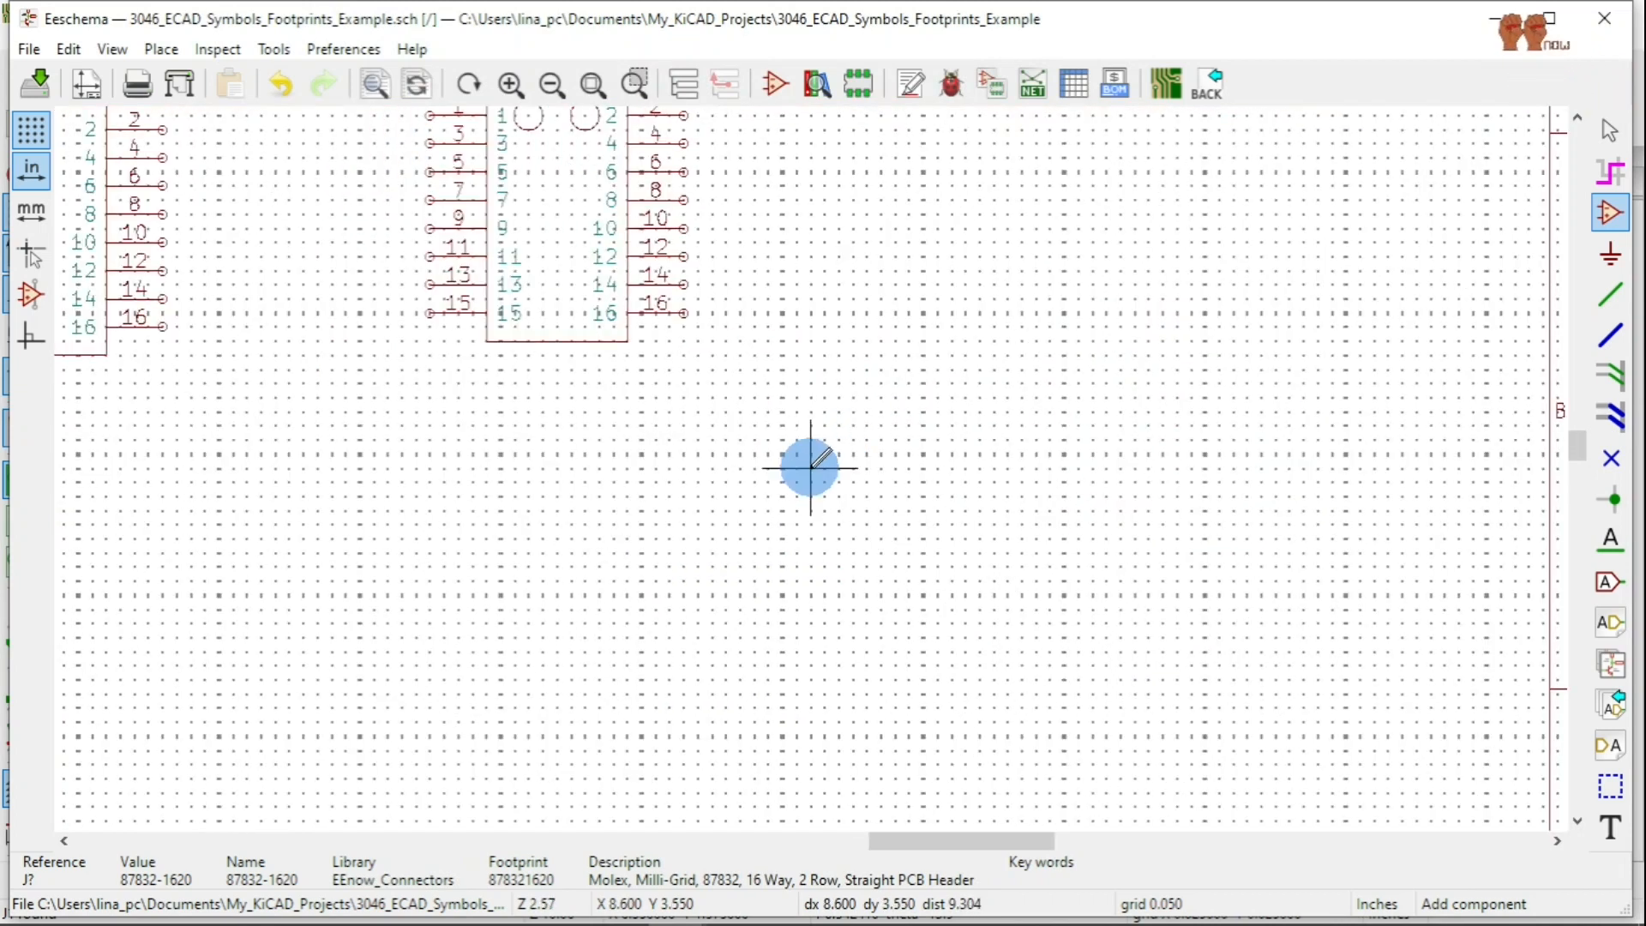
pyautogui.scroll(1, 729, 431)
pyautogui.scroll(-1, 809, 467)
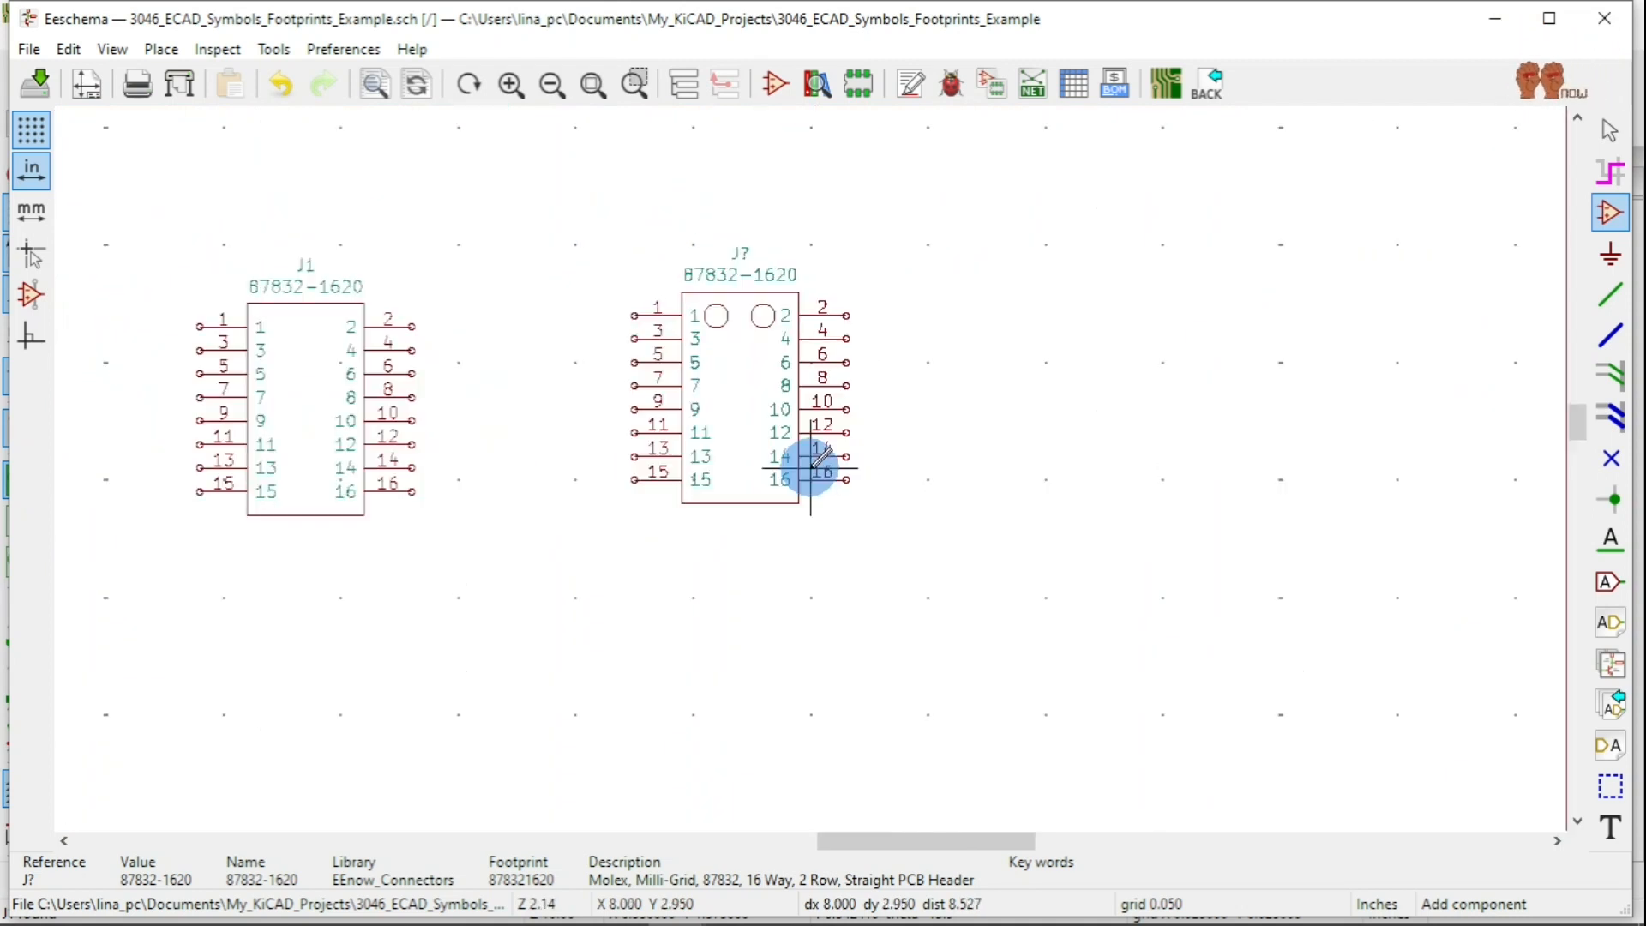
pyautogui.scroll(3, 811, 467)
pyautogui.rightClick(810, 468)
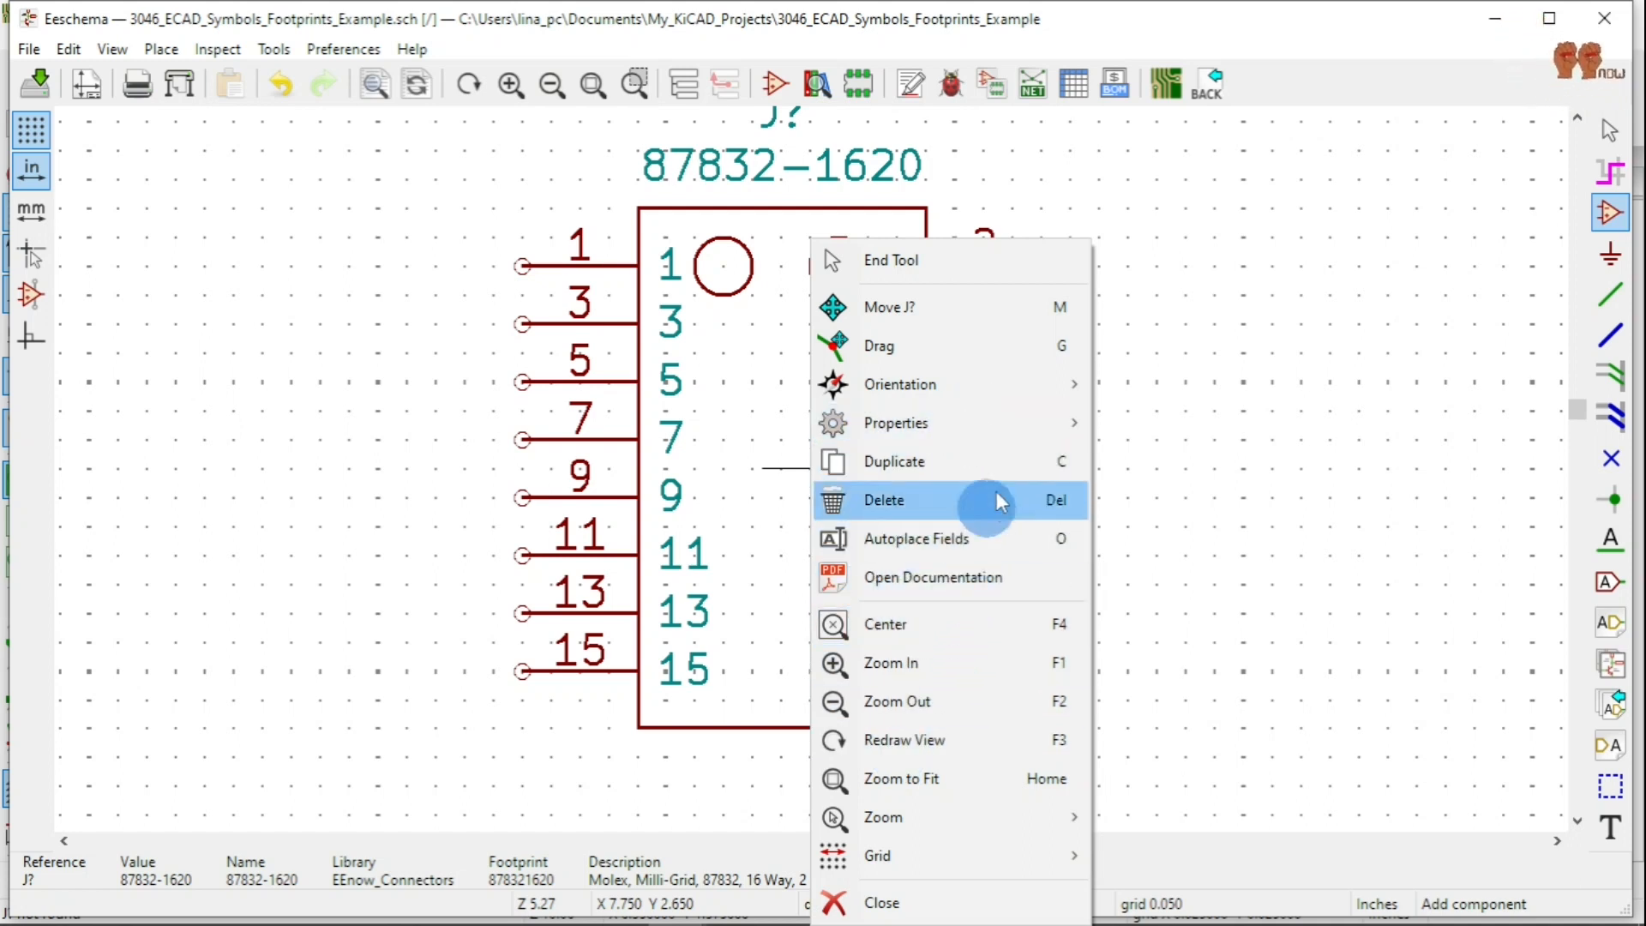
pyautogui.moveTo(1008, 409)
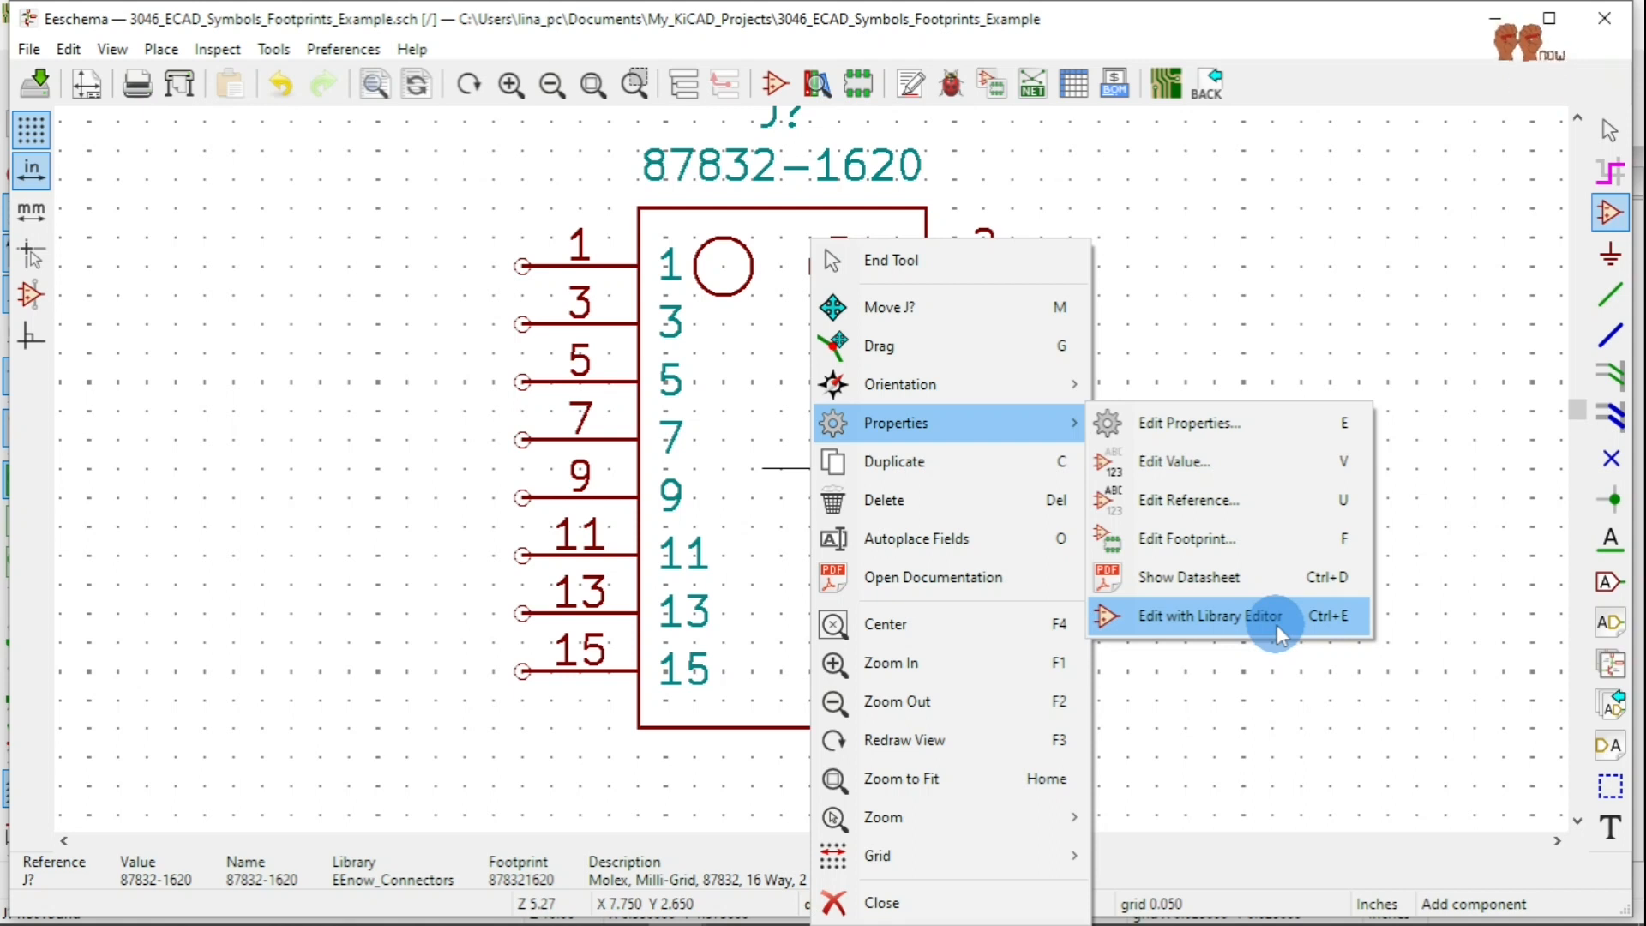
pyautogui.click(1342, 425)
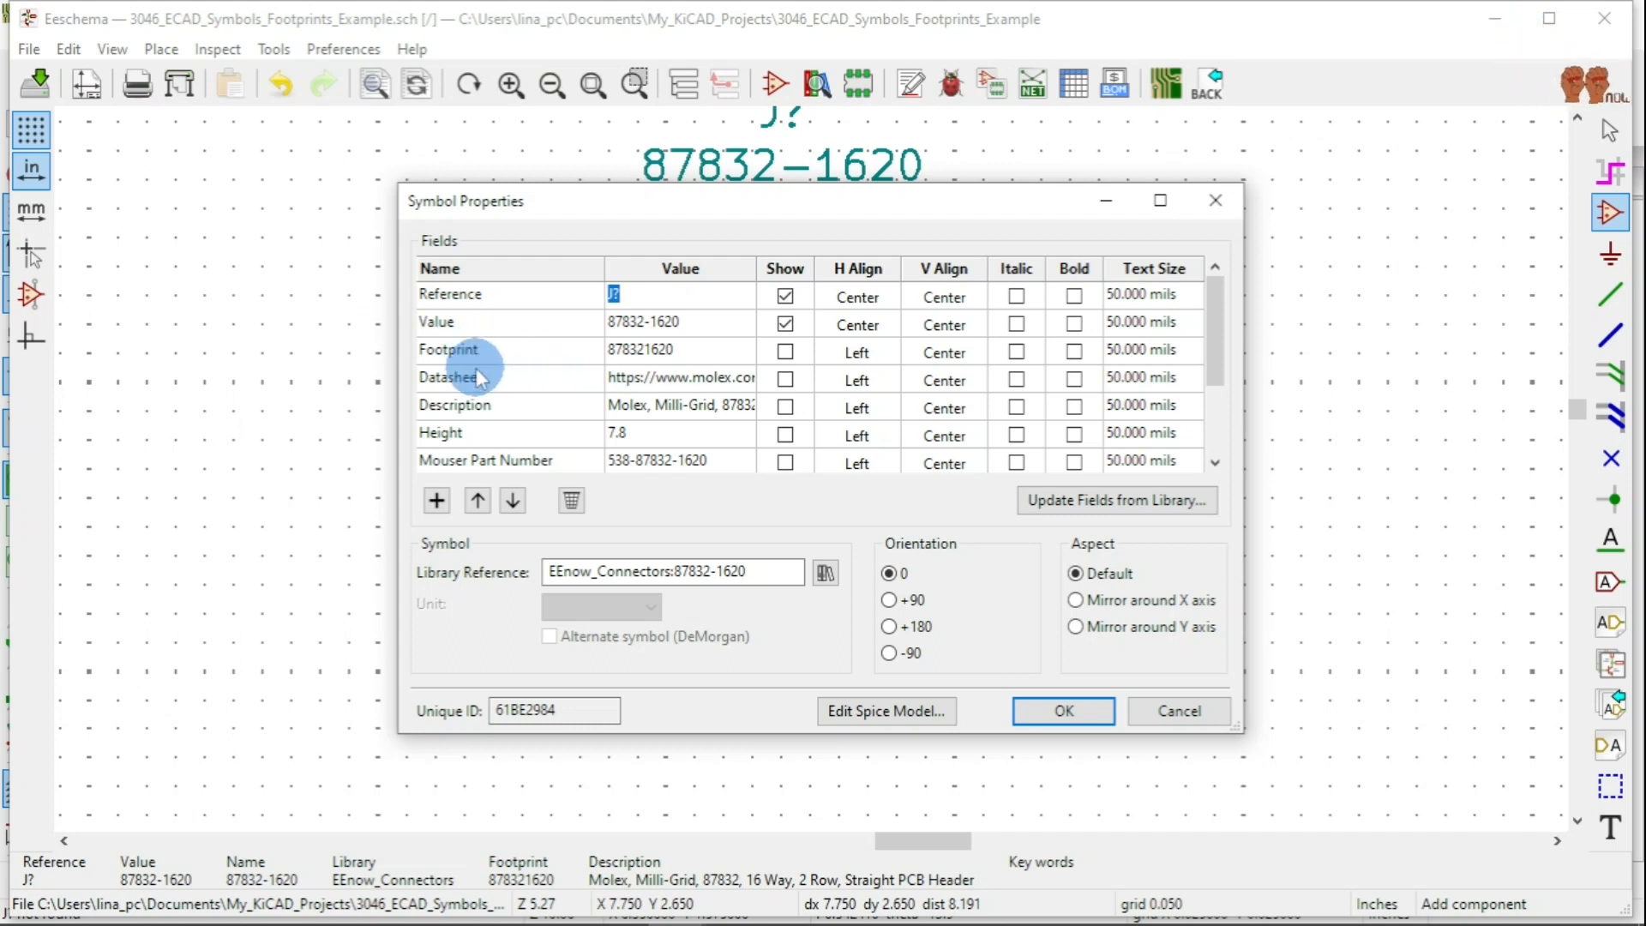
pyautogui.scroll(-2, 669, 372)
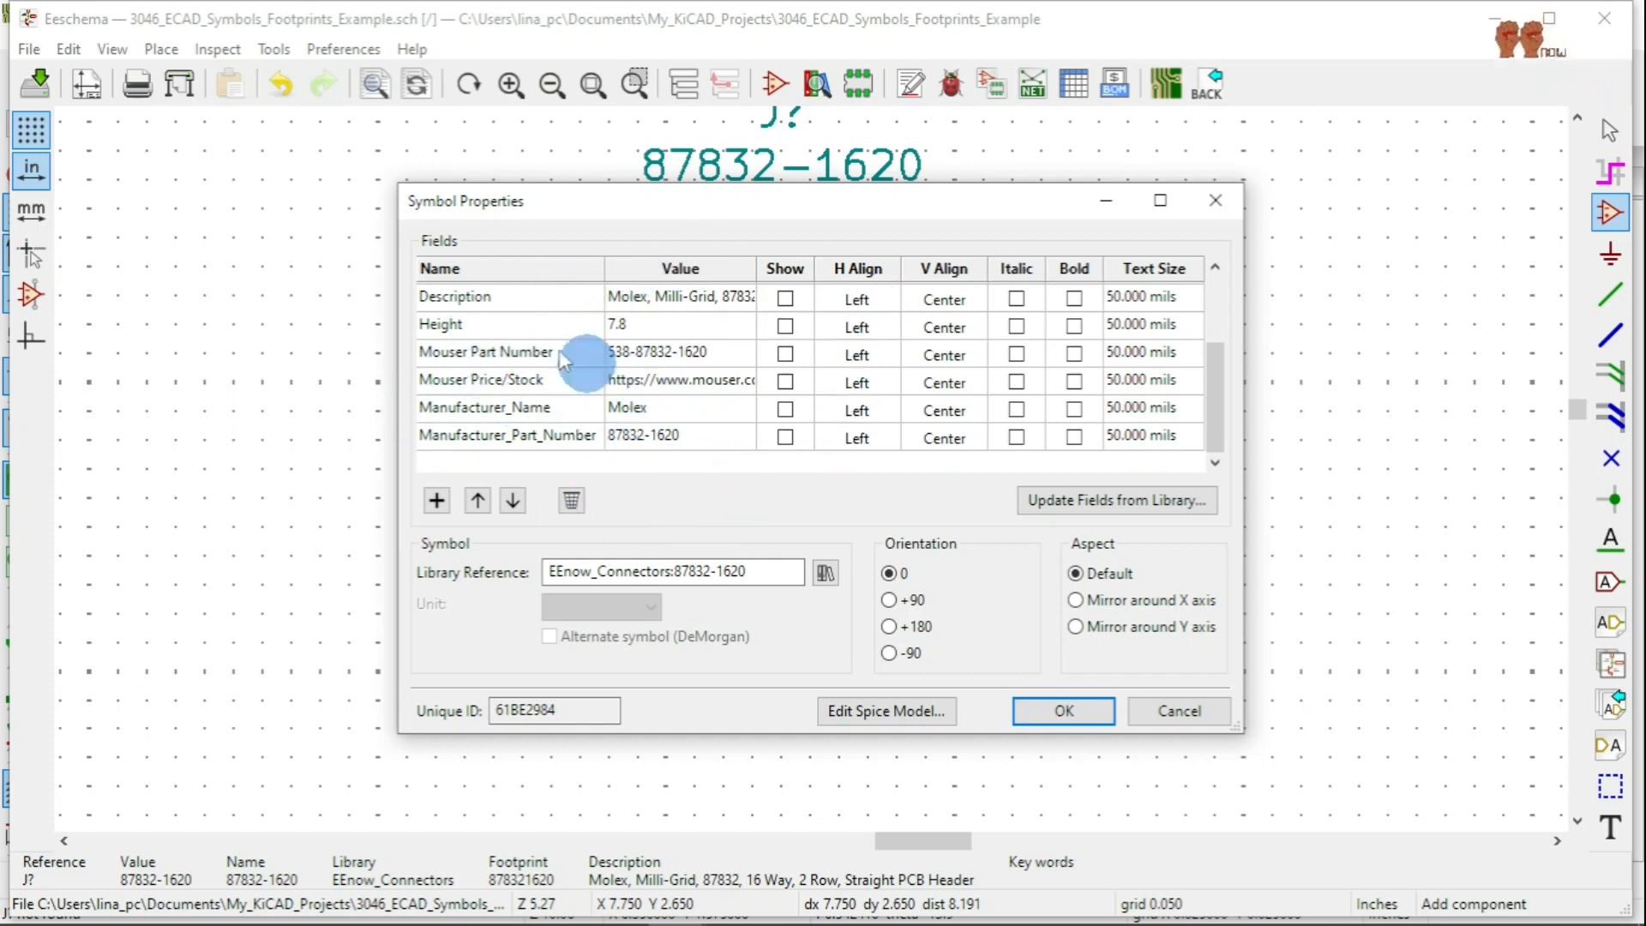
pyautogui.click(1179, 711)
# Open the newly placed symbol in the Library Editor and bring up its library symbol properties.
pyautogui.rightClick(840, 387)
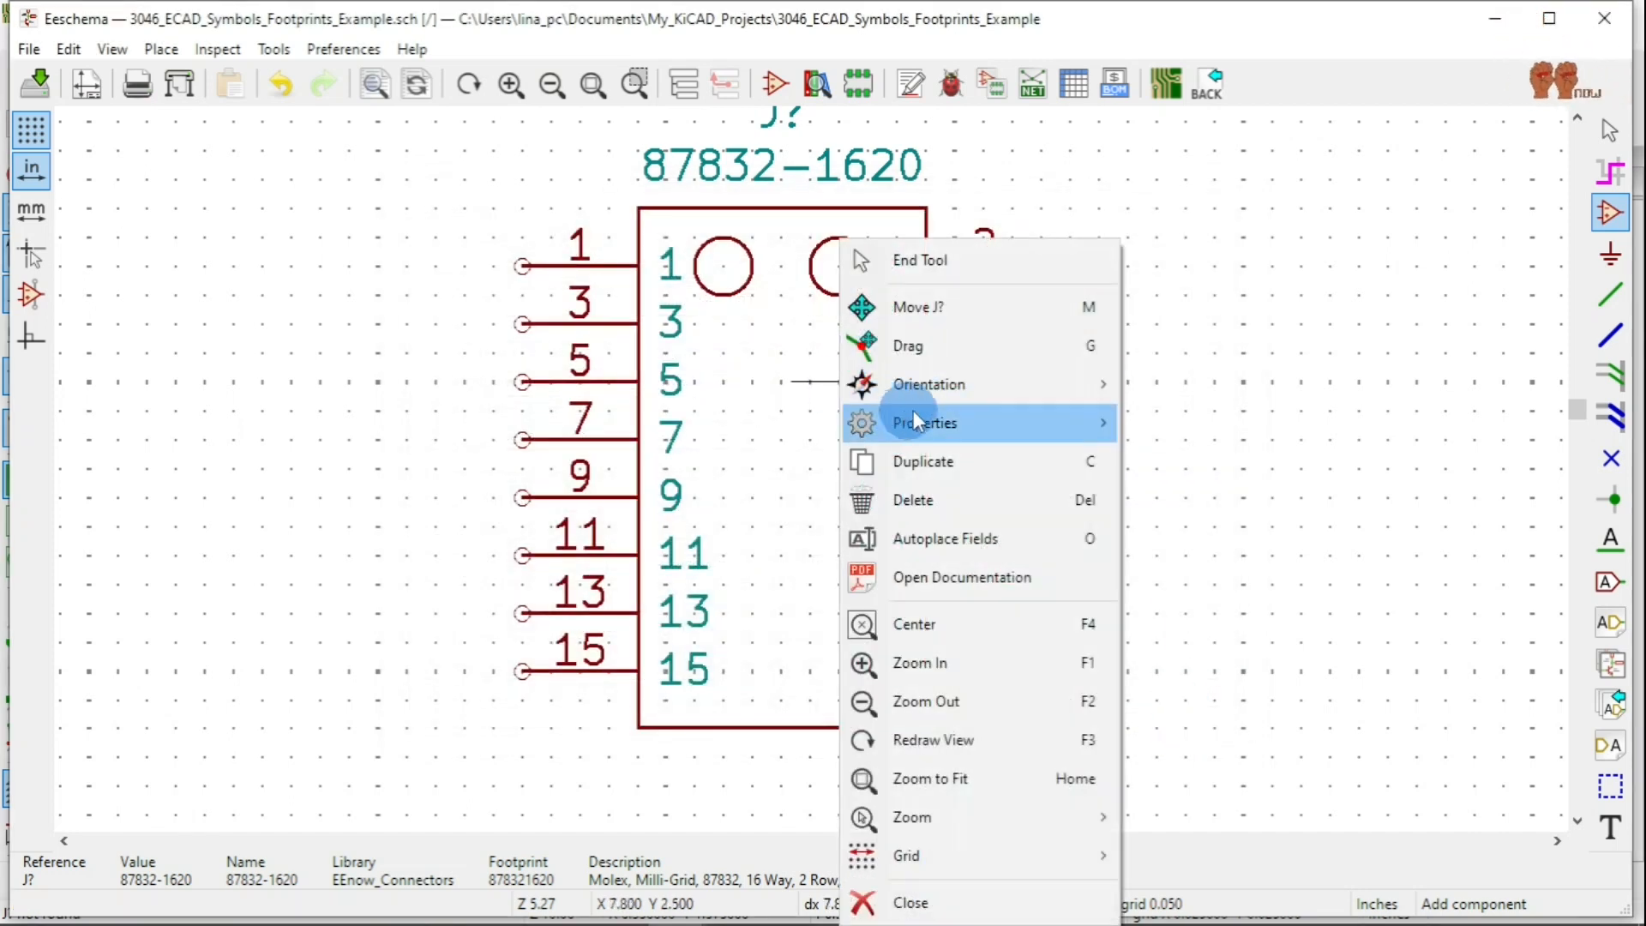
pyautogui.moveTo(939, 400)
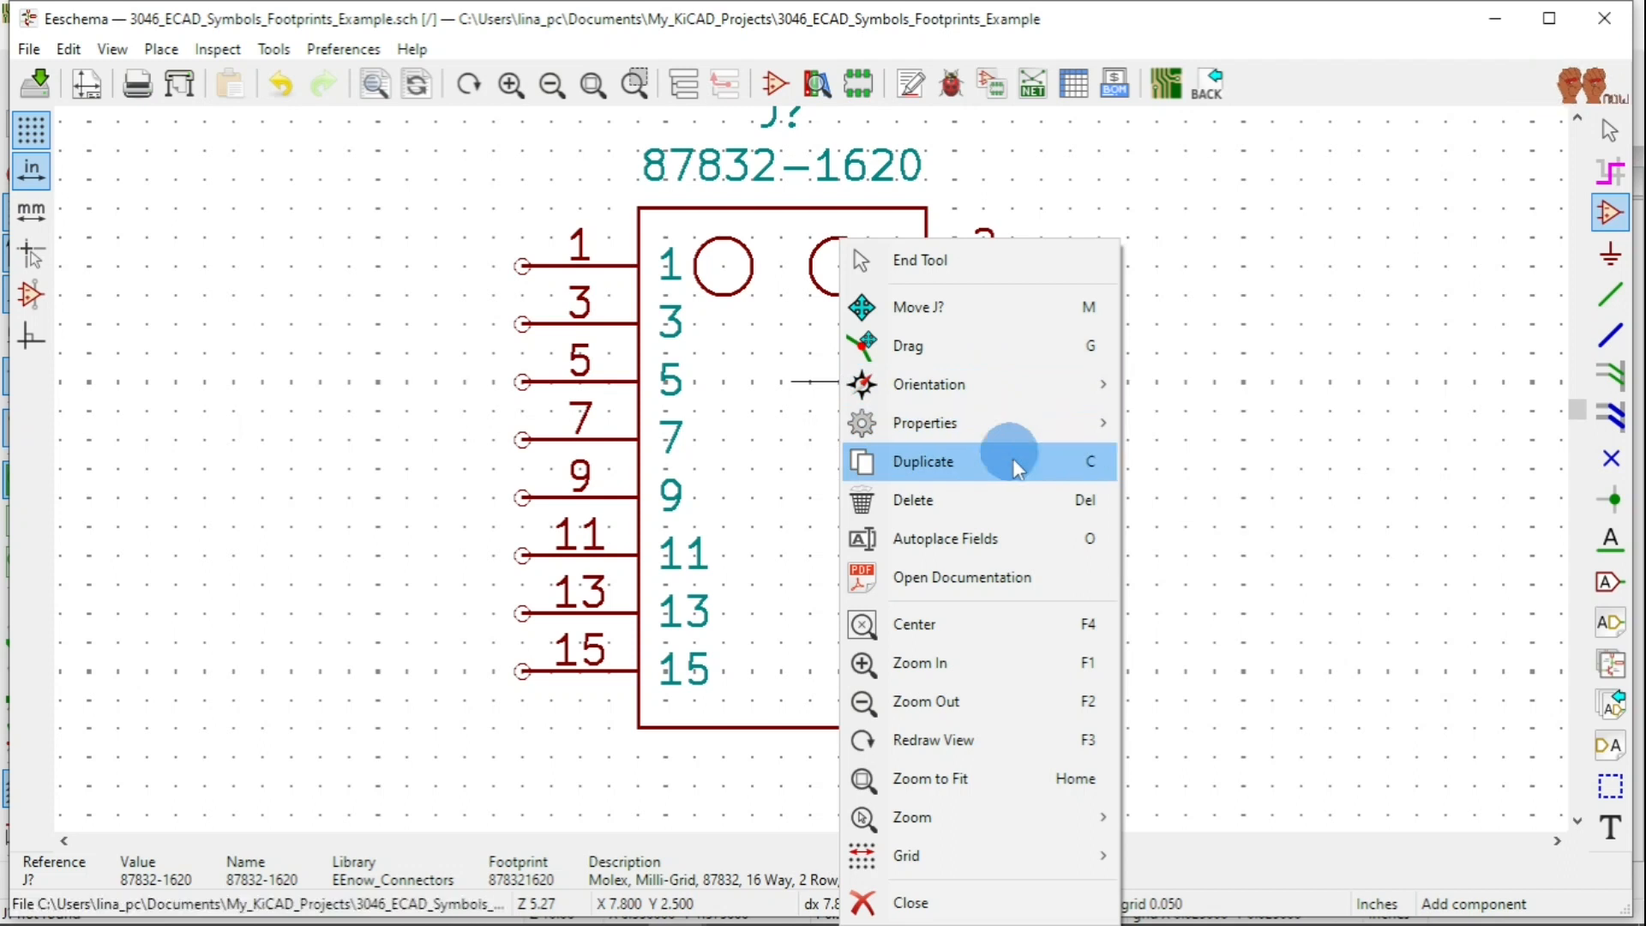
pyautogui.moveTo(1108, 437)
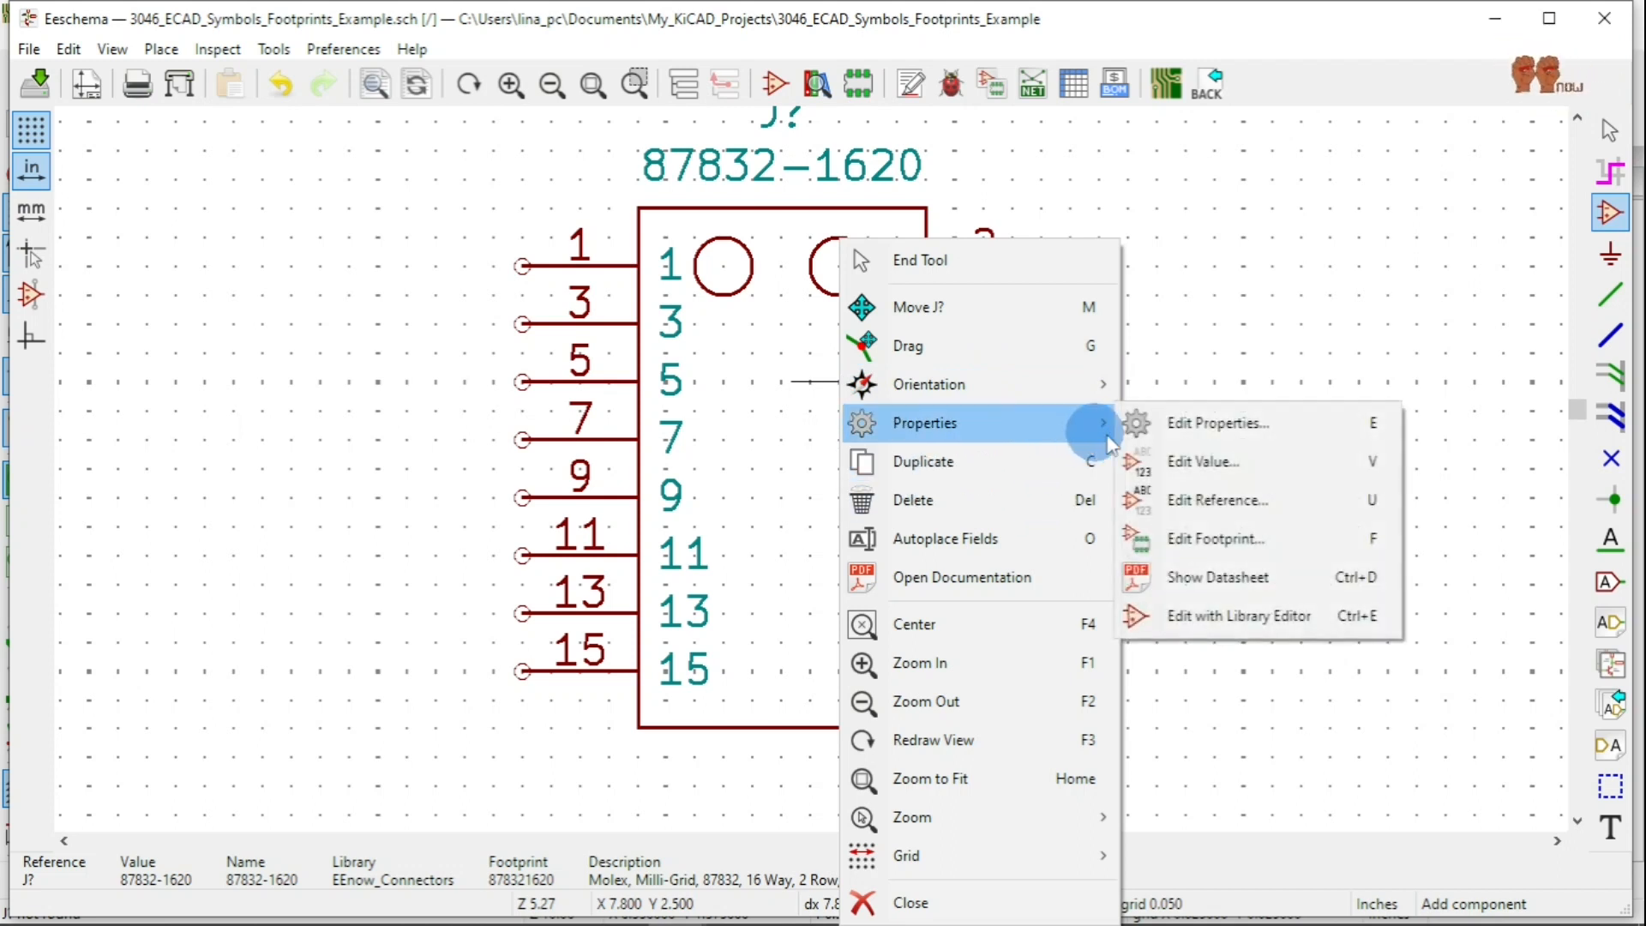
pyautogui.click(1327, 614)
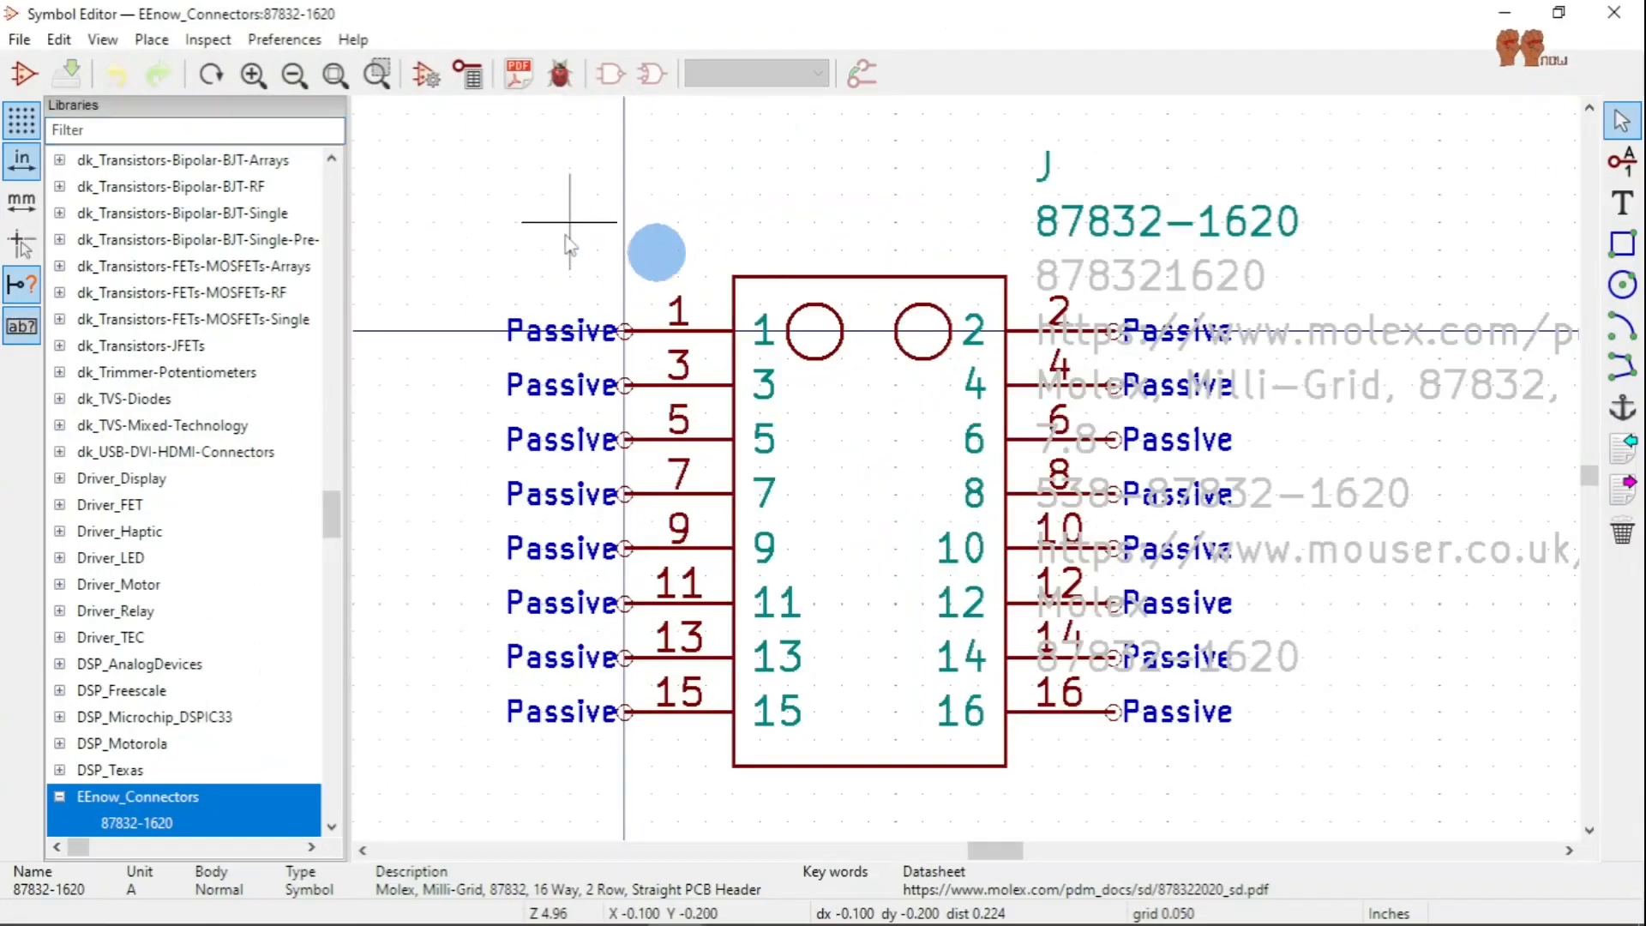
pyautogui.click(425, 80)
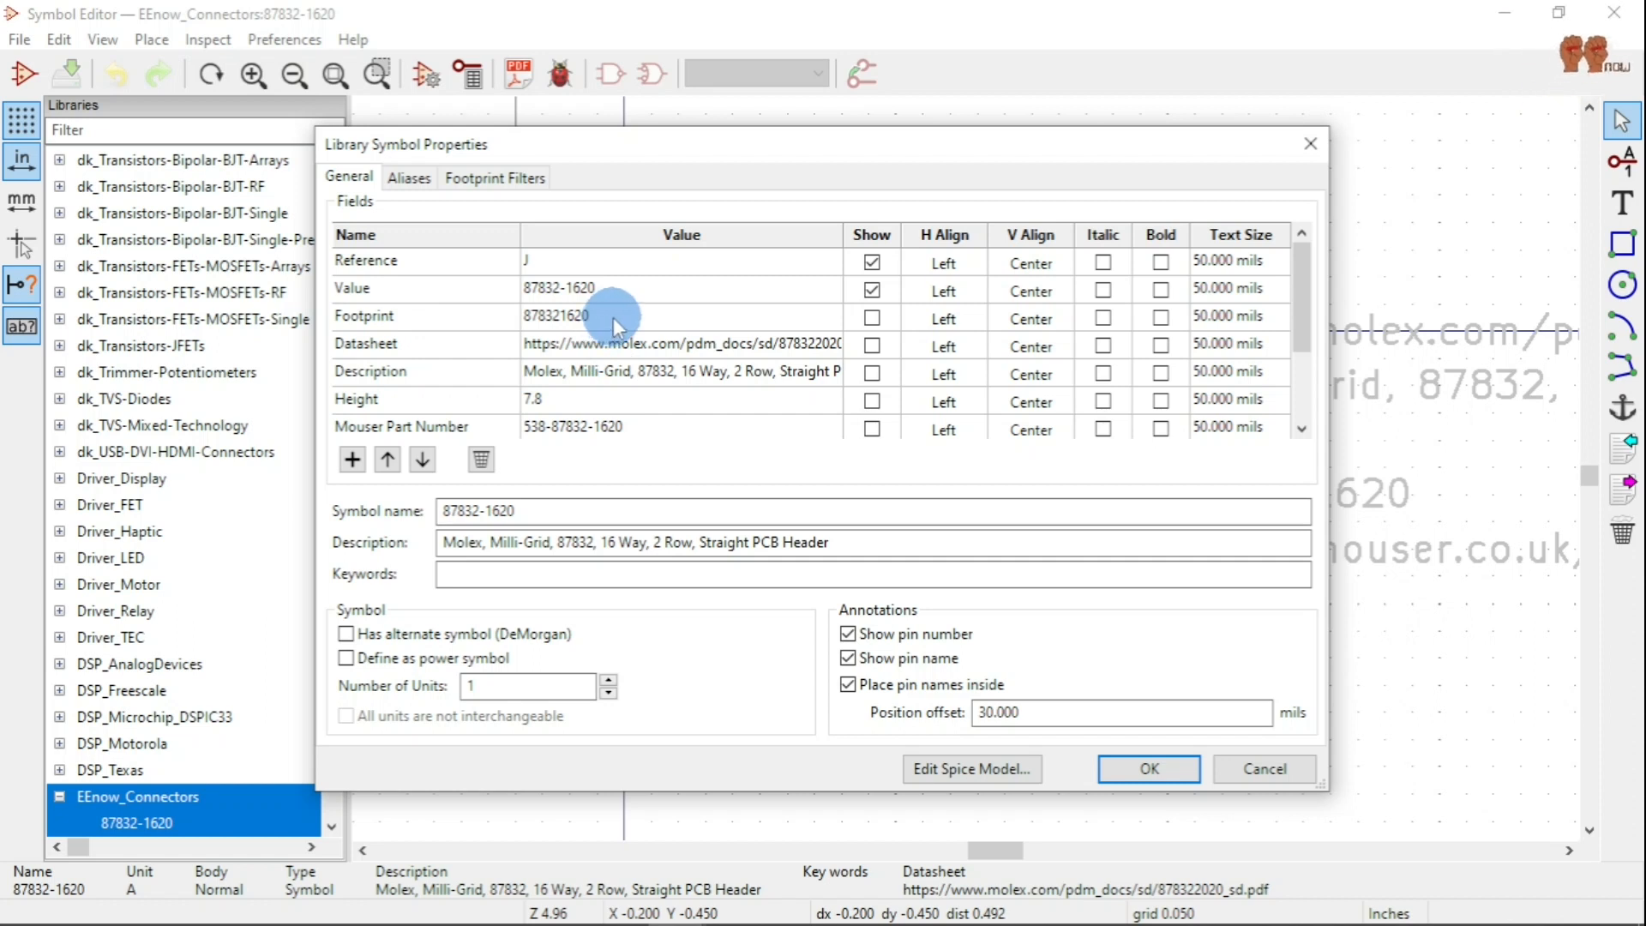
# Set the symbol's Footprint field to EEnow_Connectors:878321620 from the footprint library, save the symbol, and close the Symbol Editor.
pyautogui.click(614, 317)
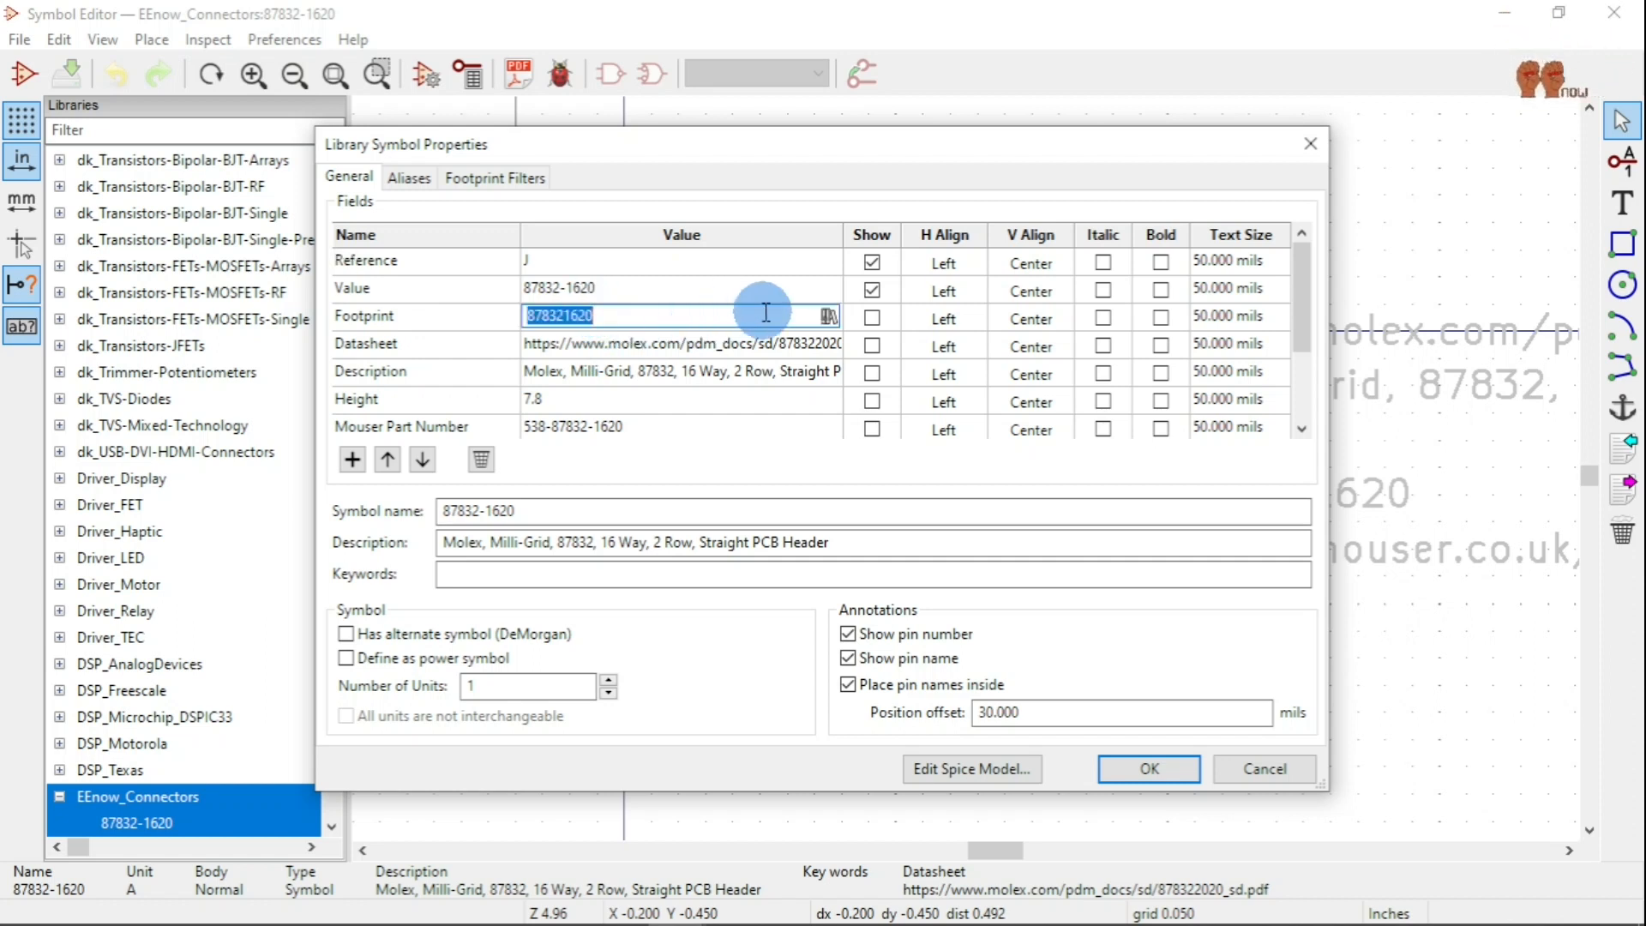
pyautogui.click(828, 317)
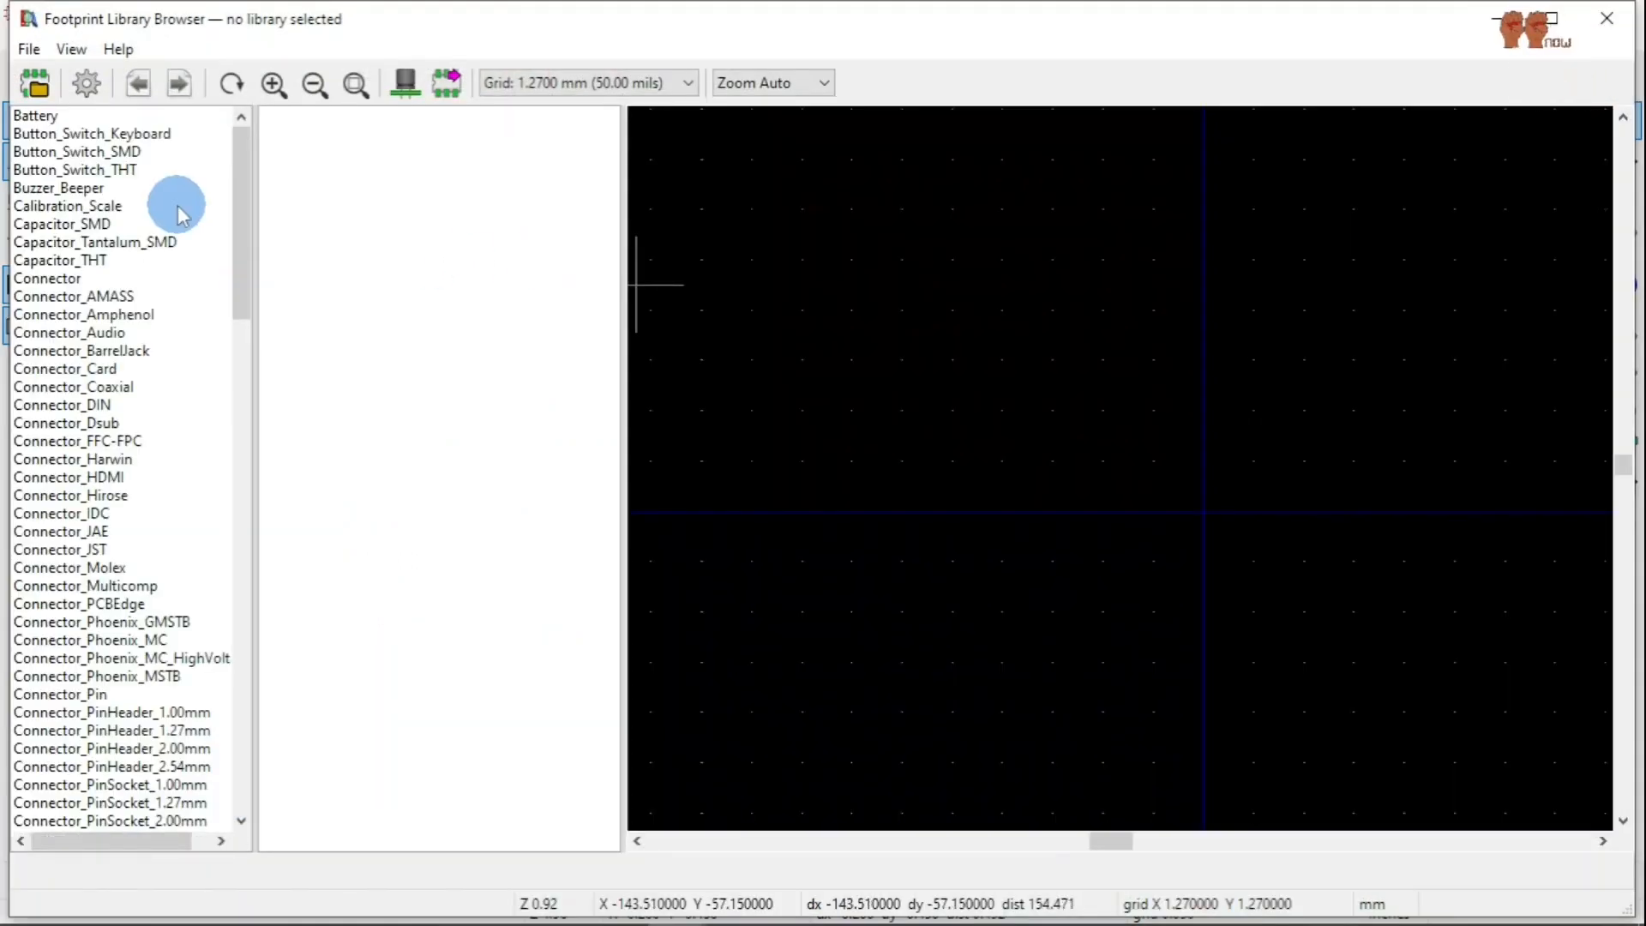
pyautogui.moveTo(247, 230); pyautogui.dragTo(241, 458)
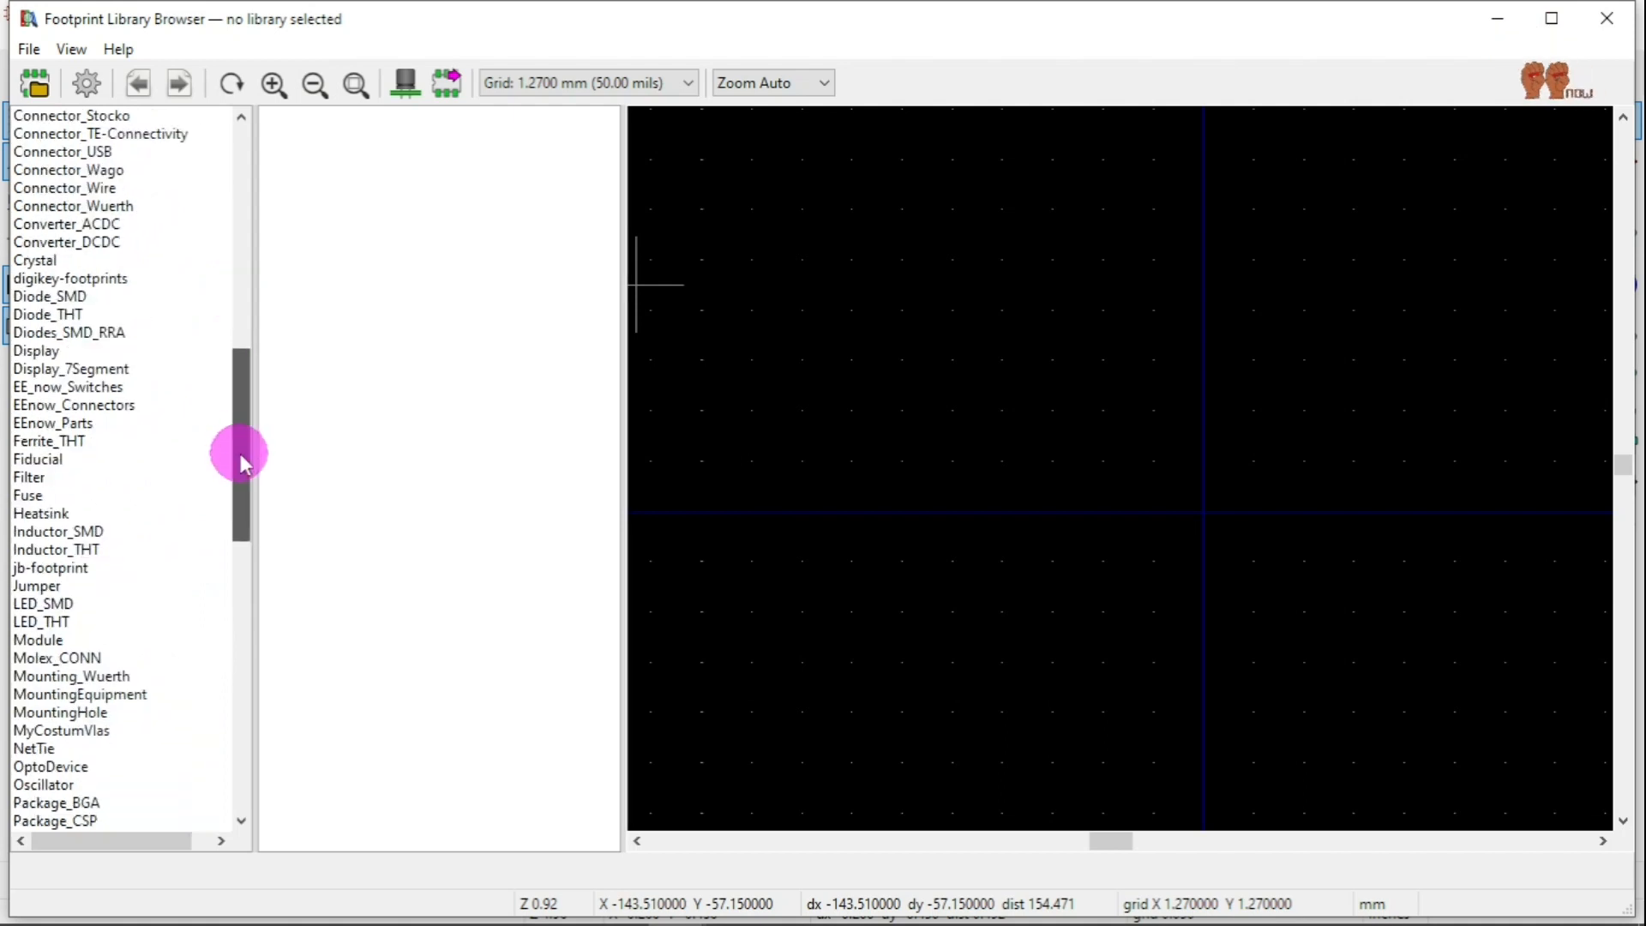
pyautogui.click(18, 409)
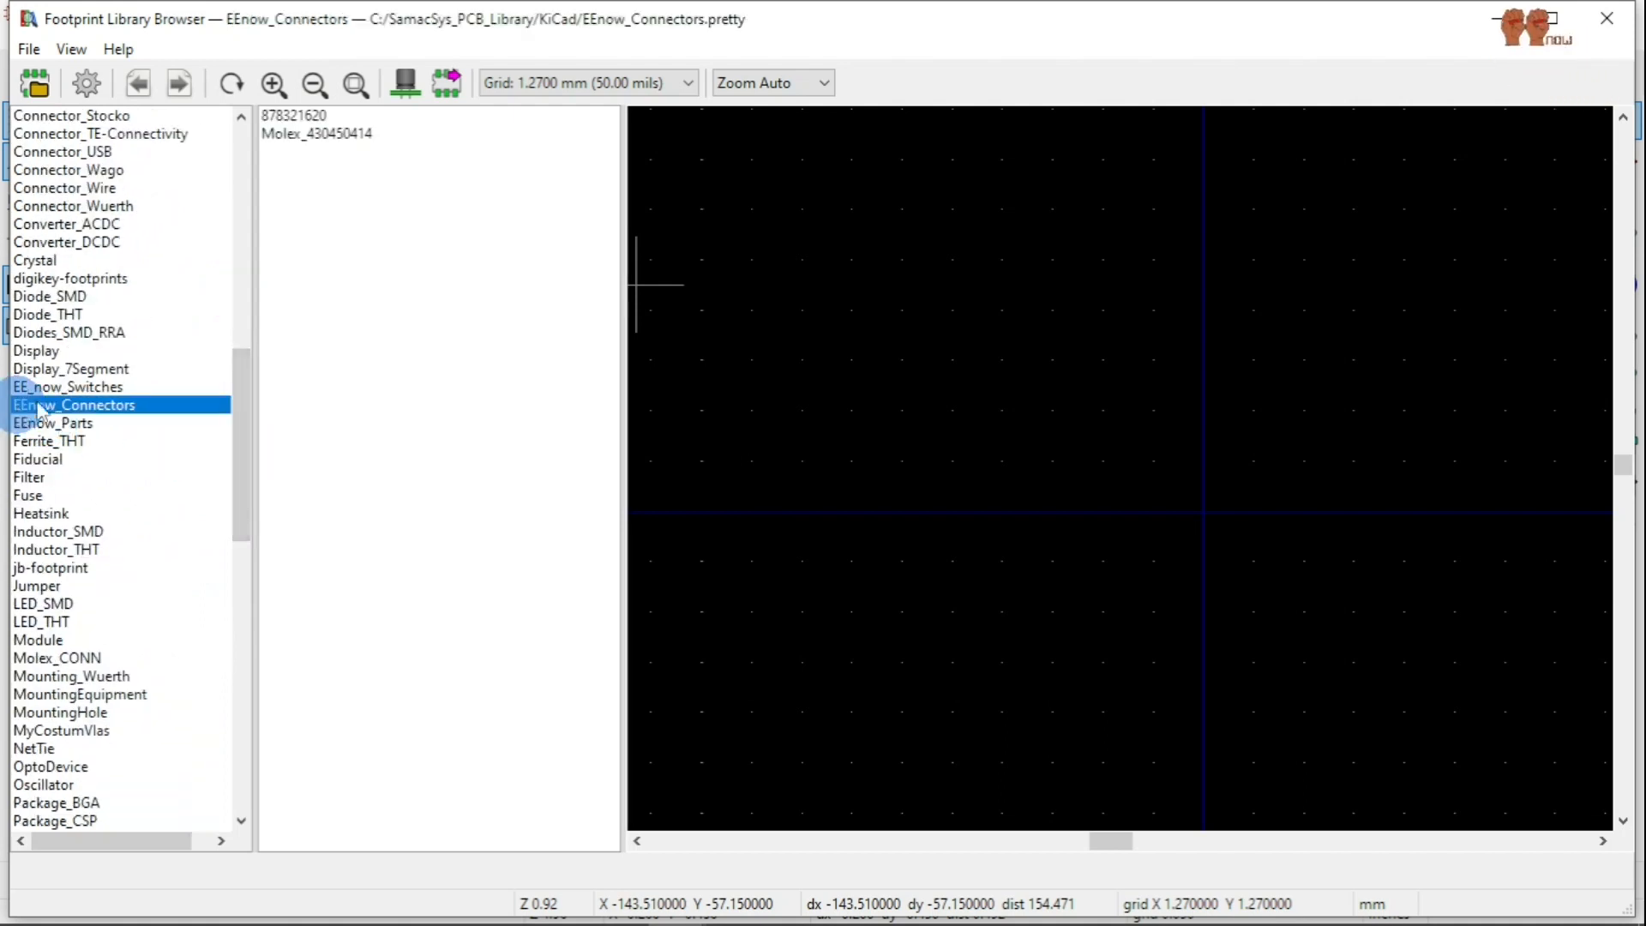
pyautogui.click(298, 116)
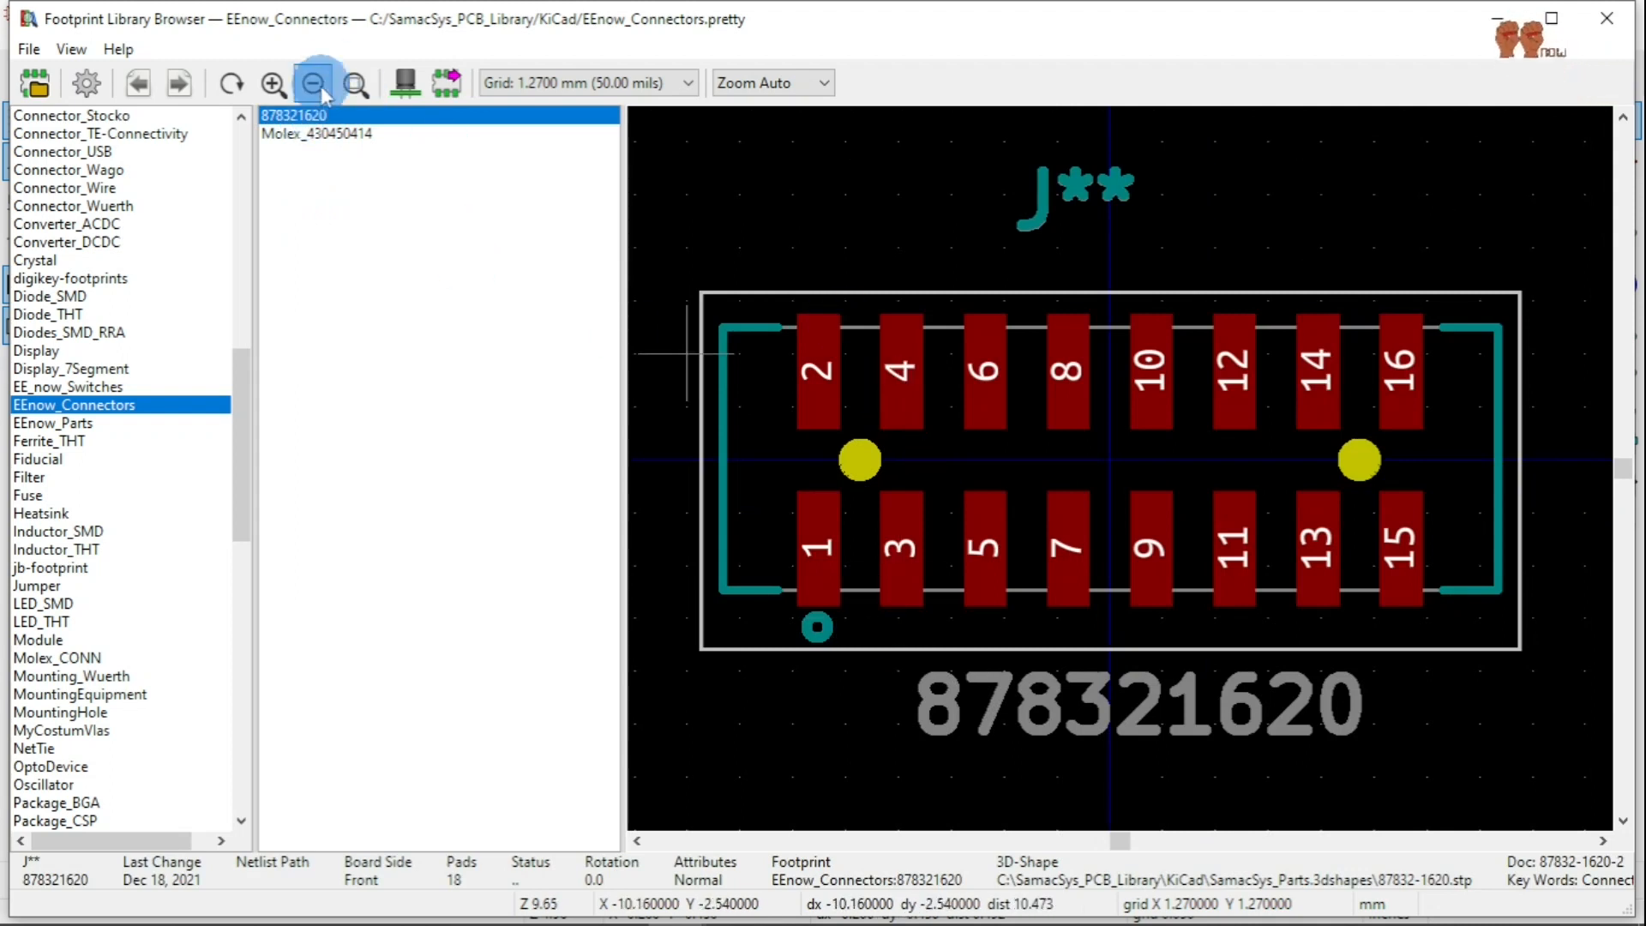
pyautogui.doubleClick(314, 116)
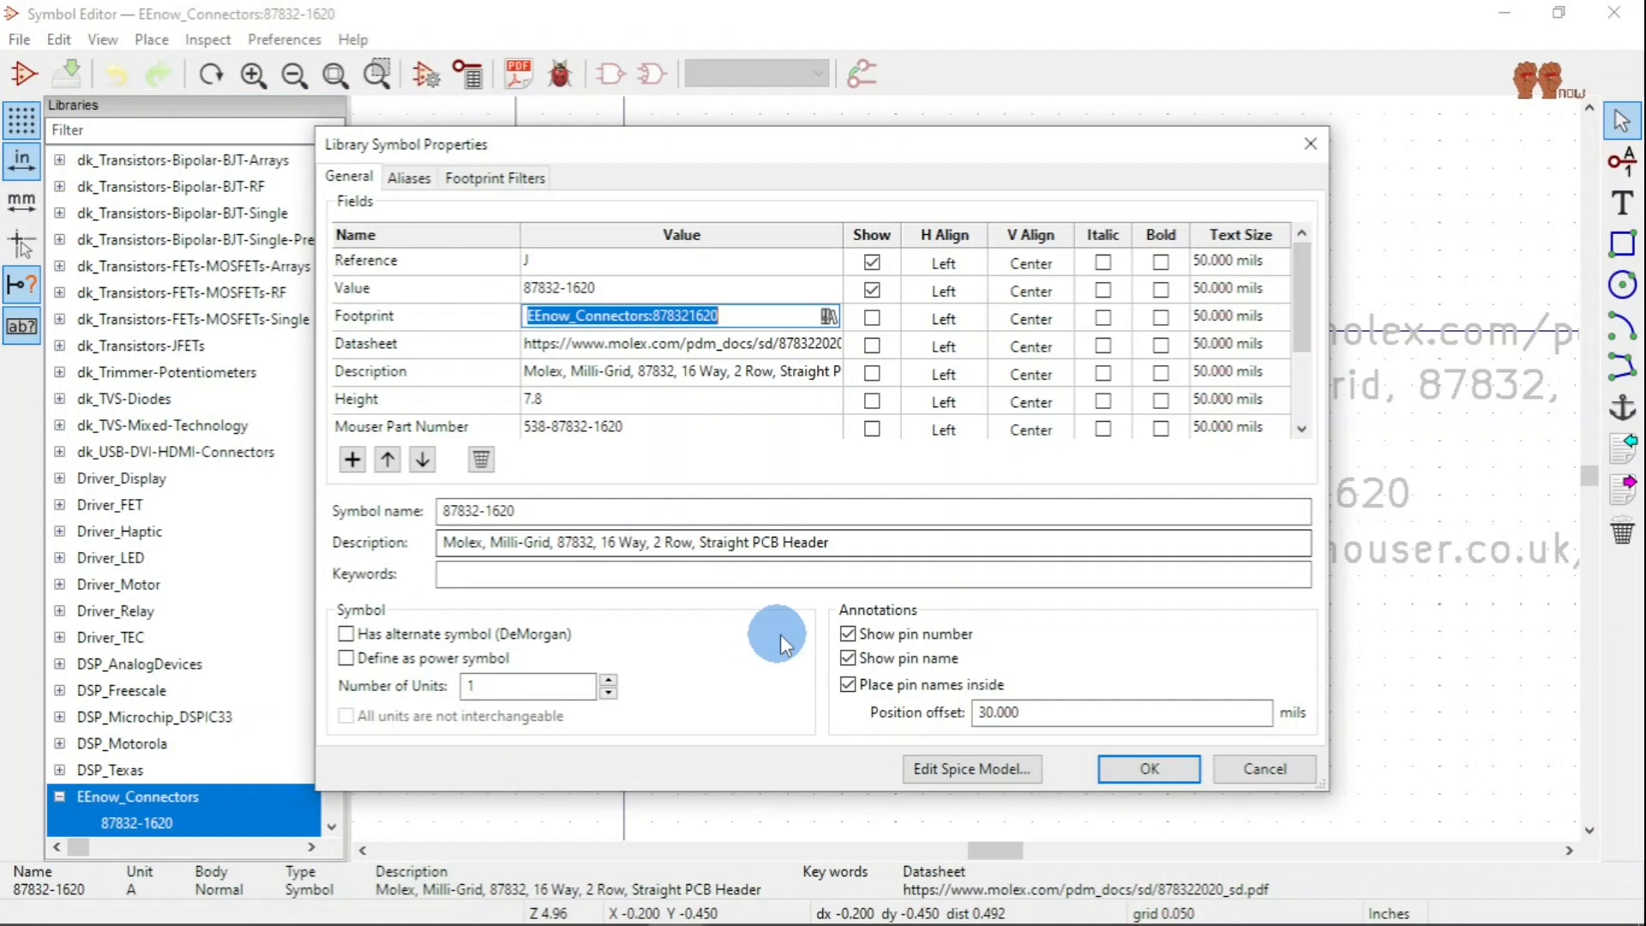
pyautogui.click(1186, 769)
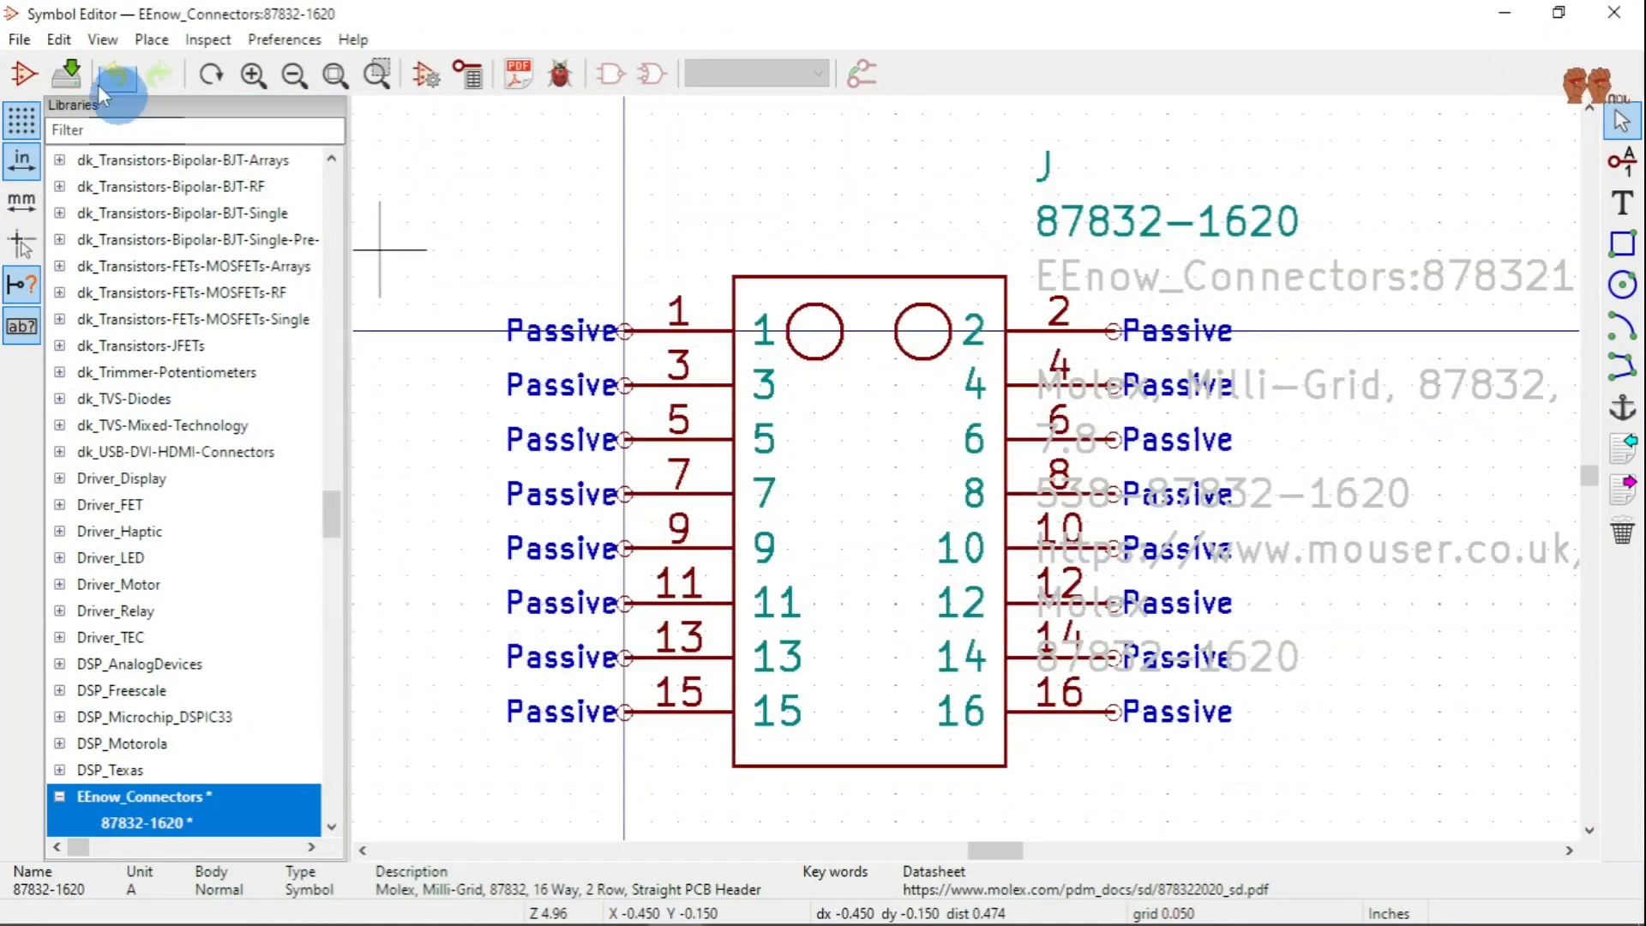
pyautogui.click(66, 72)
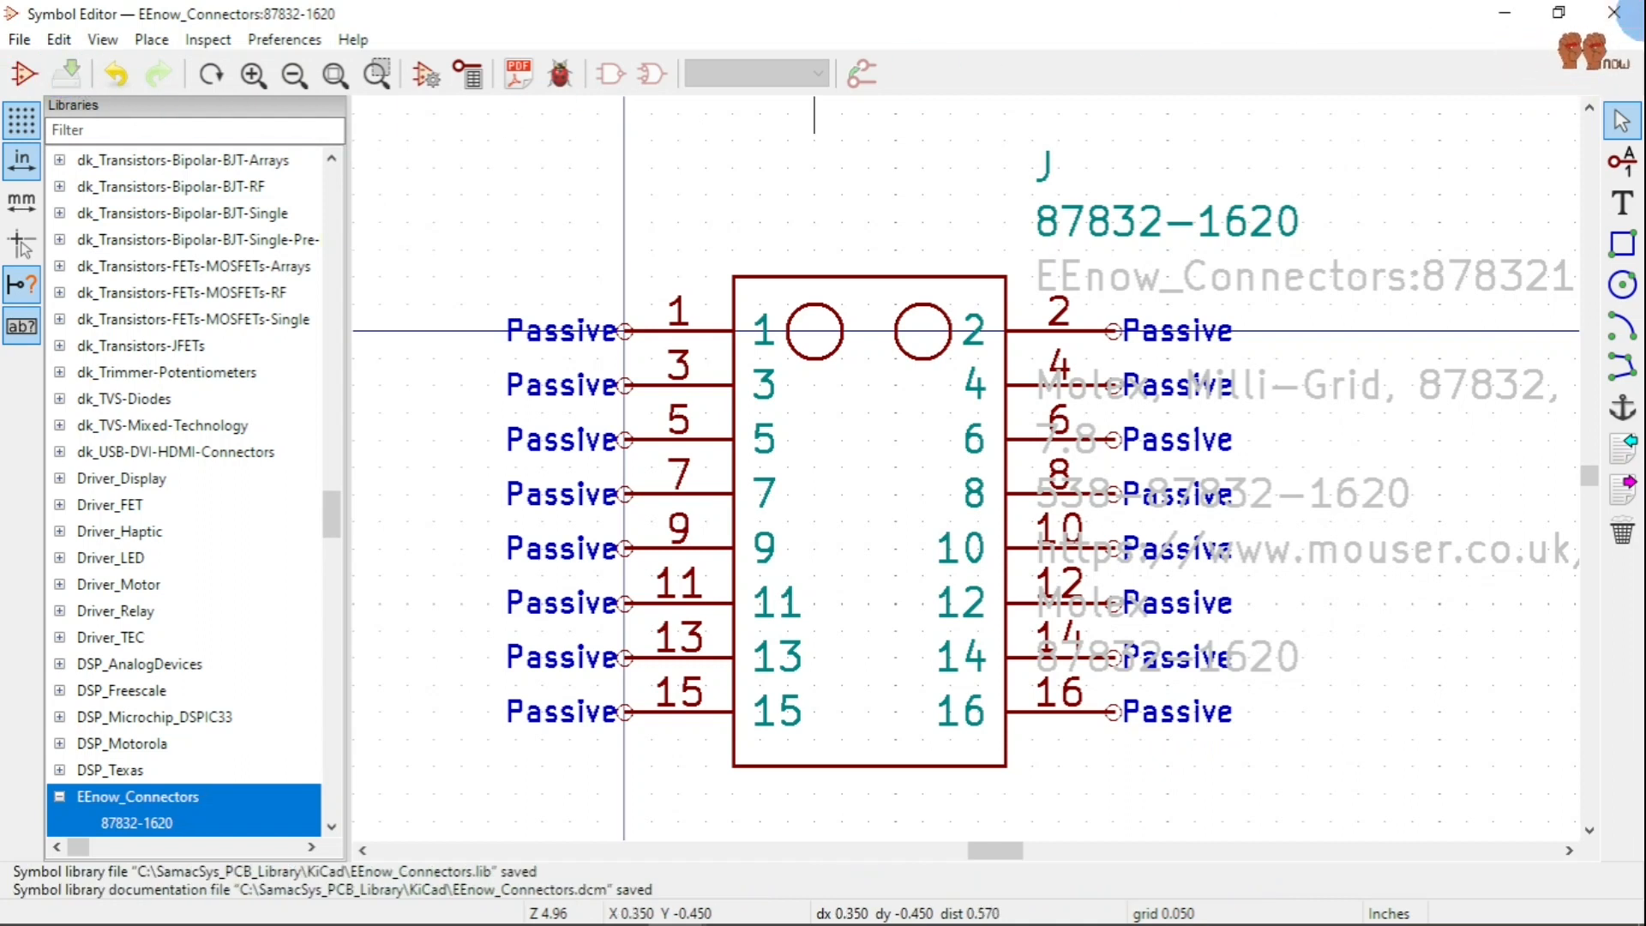
pyautogui.click(1633, 19)
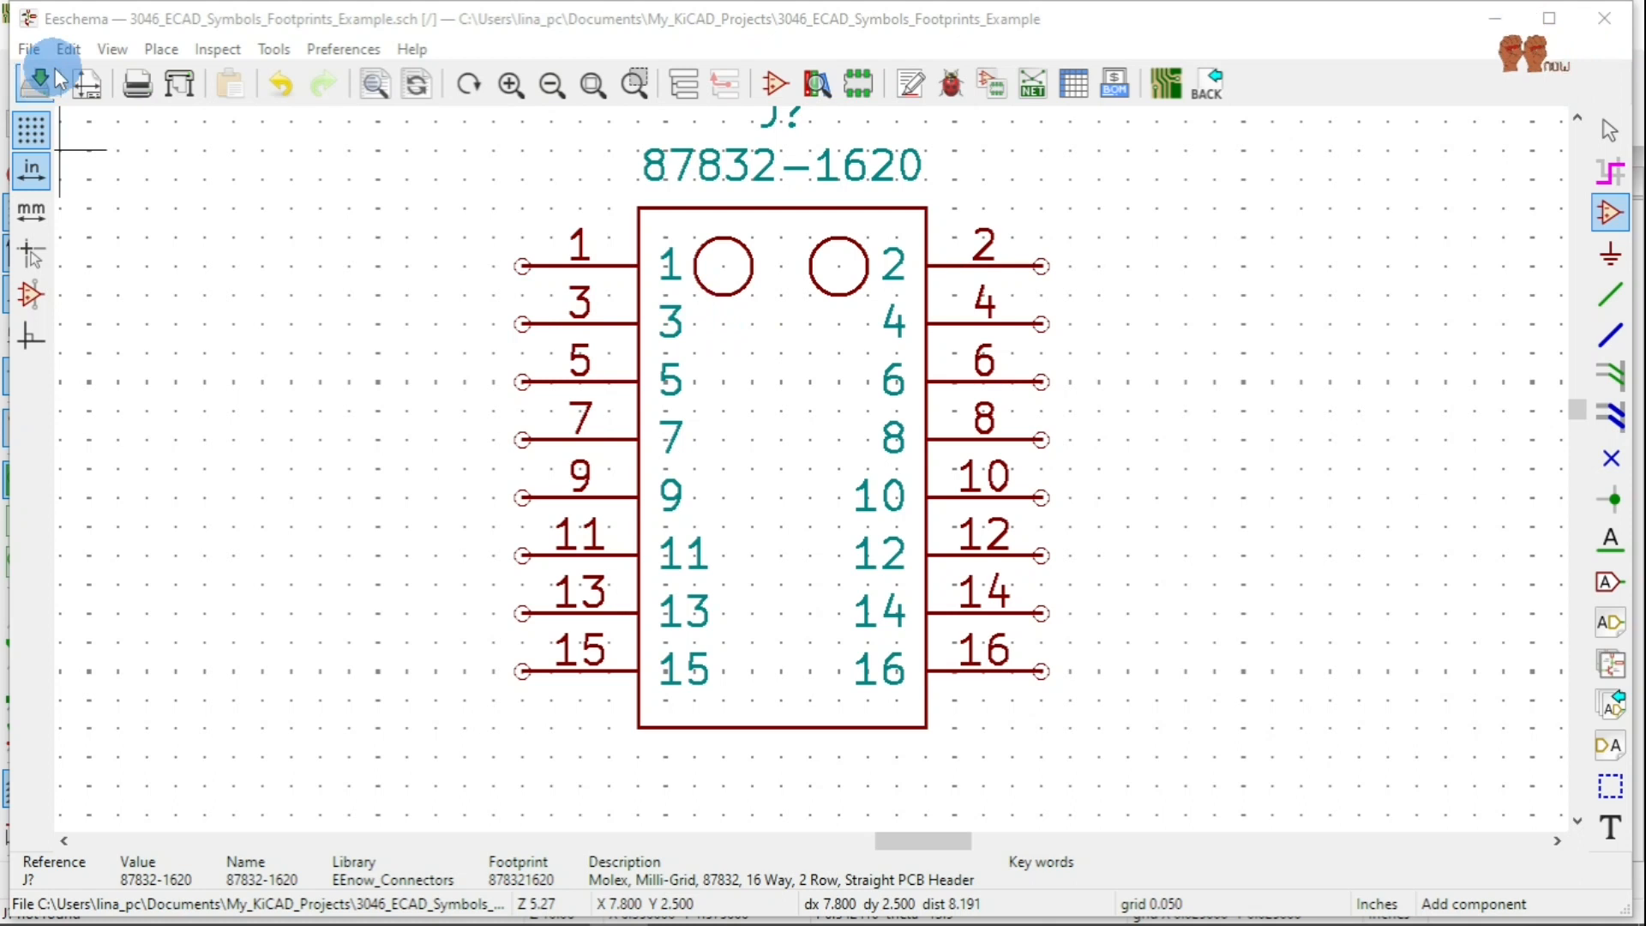
# Leave component placement and update the 87832-1620 symbol's fields from the library, with Reference and Value left unticked.
pyautogui.click(807, 349)
pyautogui.click(73, 52)
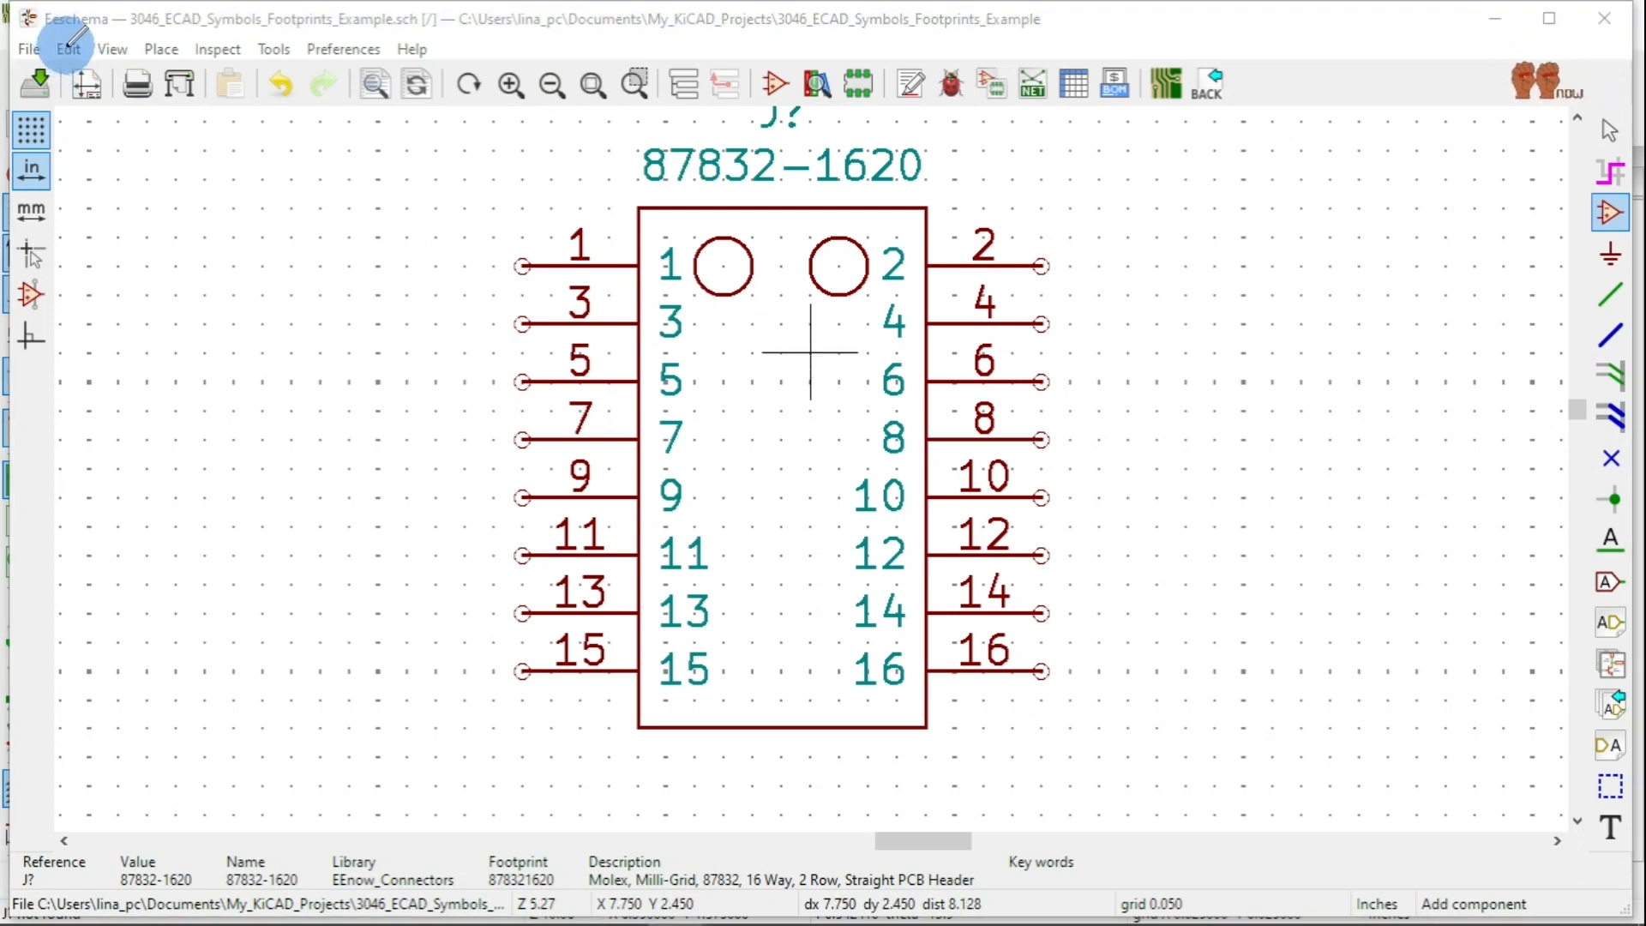
pyautogui.click(1071, 653)
pyautogui.press('Escape')
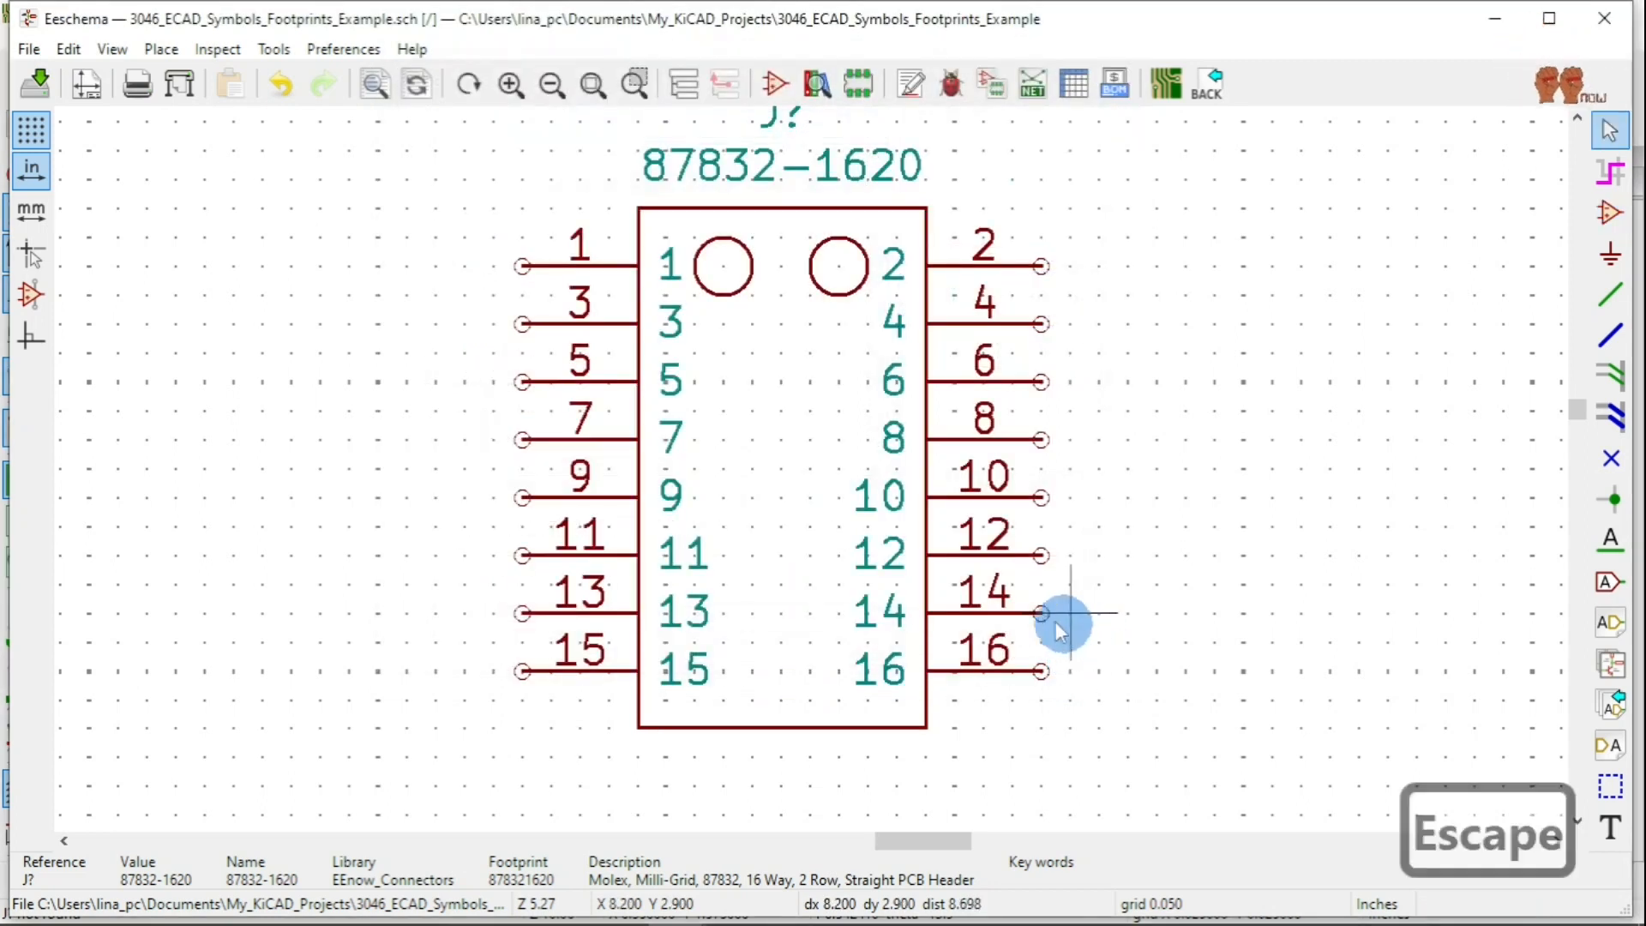
pyautogui.click(109, 52)
pyautogui.moveTo(80, 55)
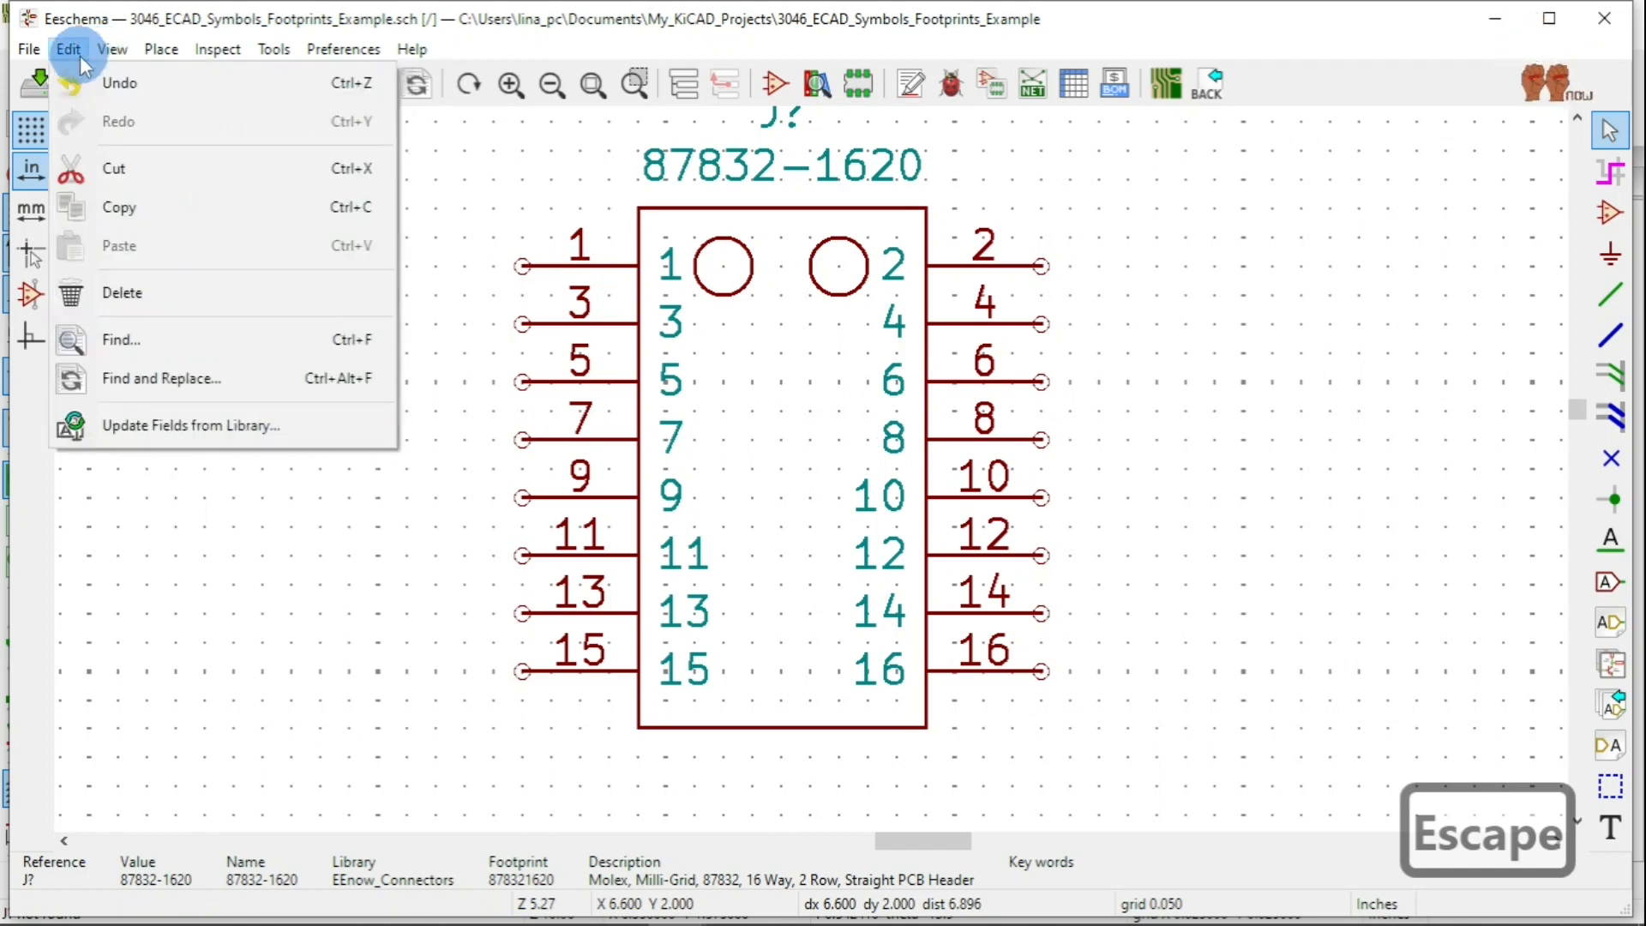
pyautogui.click(188, 426)
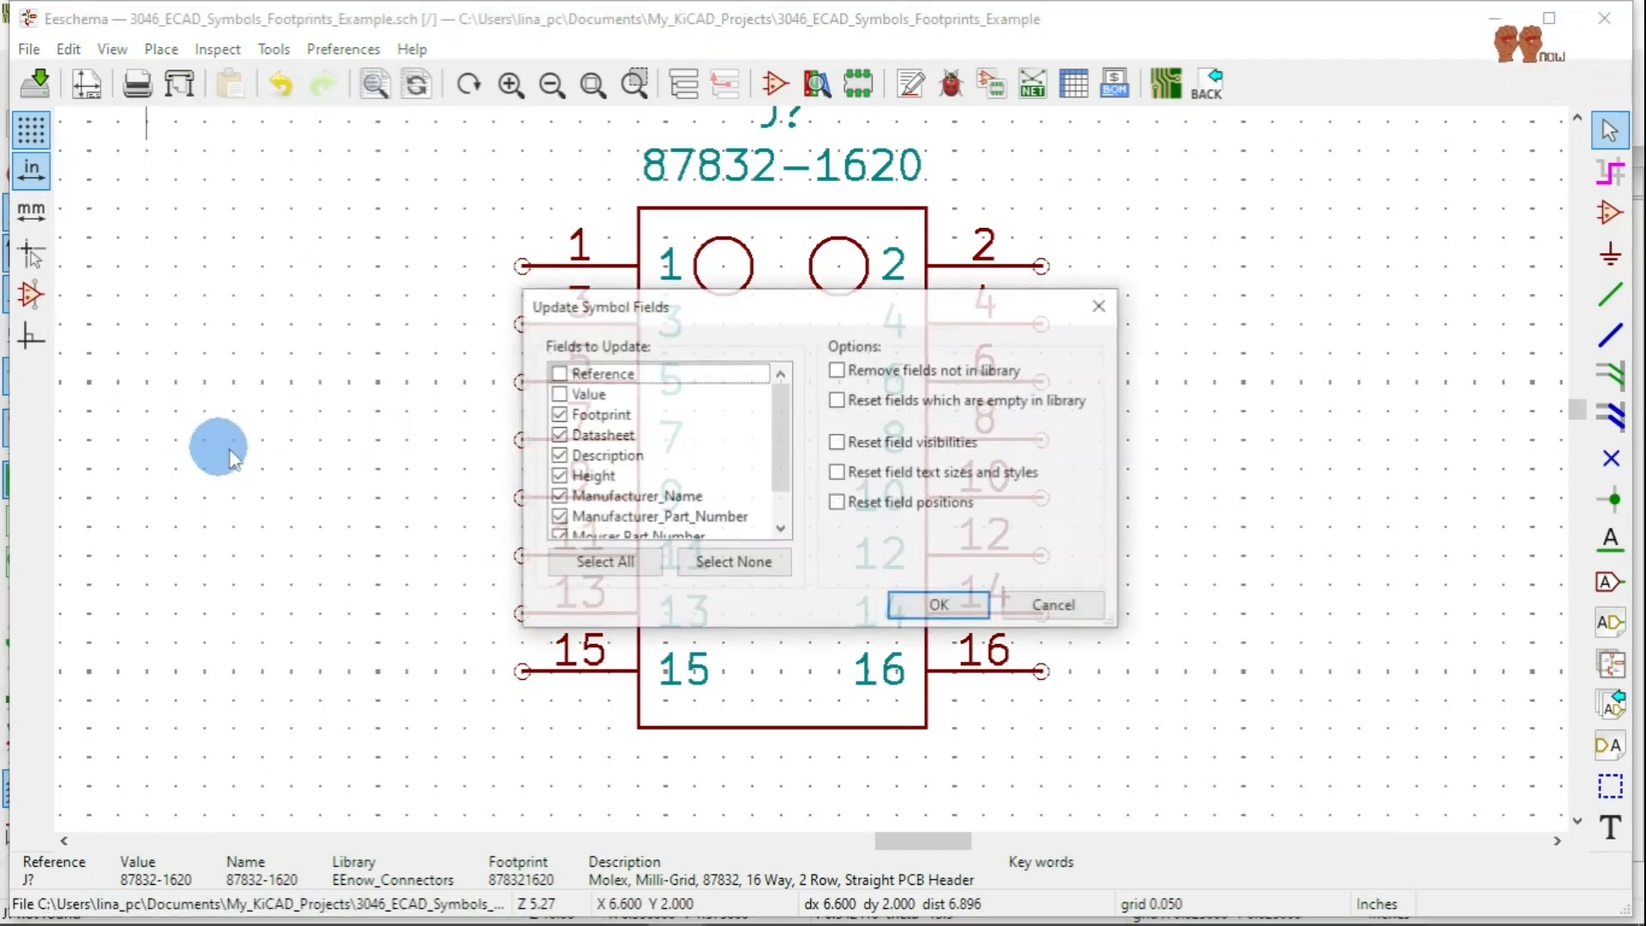
pyautogui.click(1047, 590)
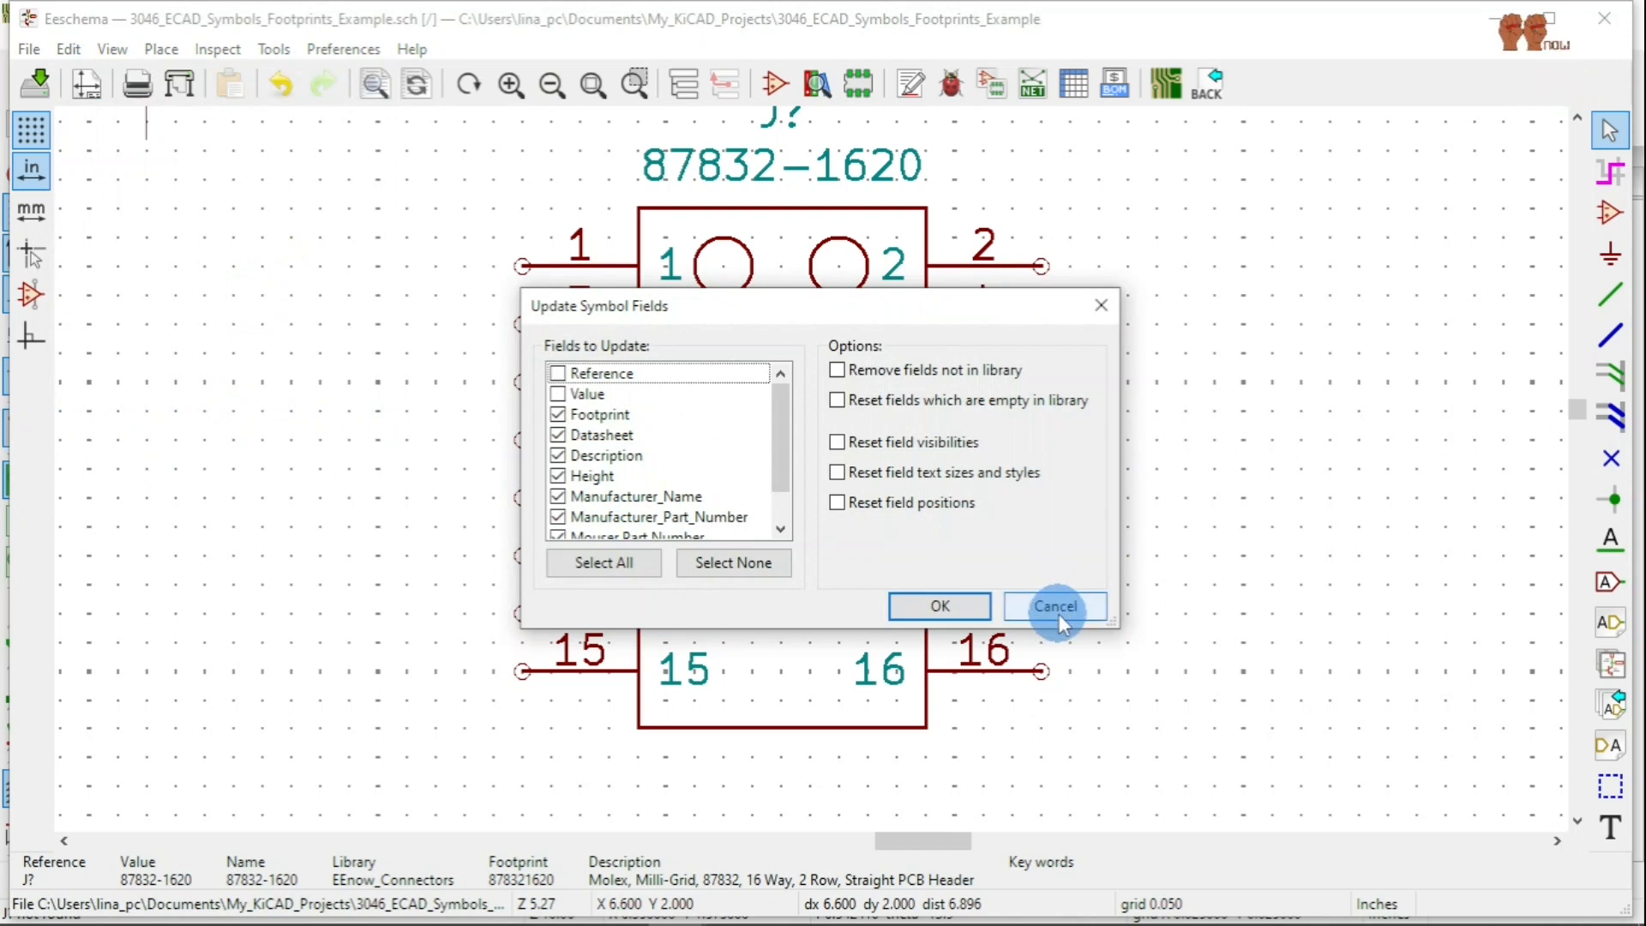
pyautogui.click(974, 615)
pyautogui.click(65, 51)
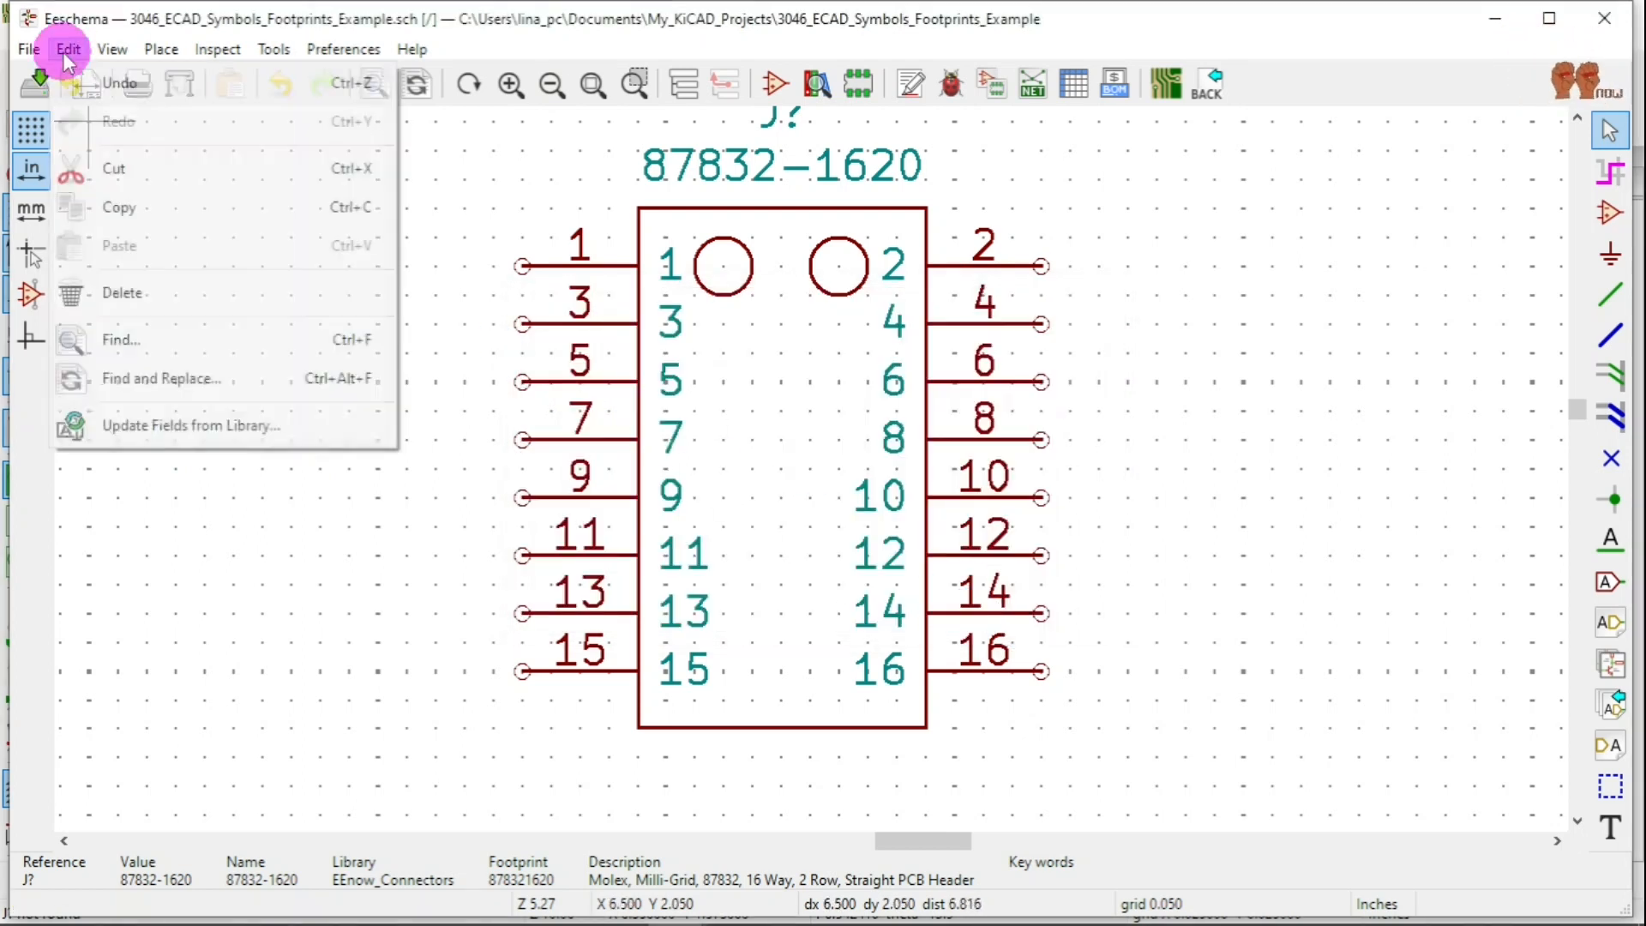
pyautogui.click(183, 435)
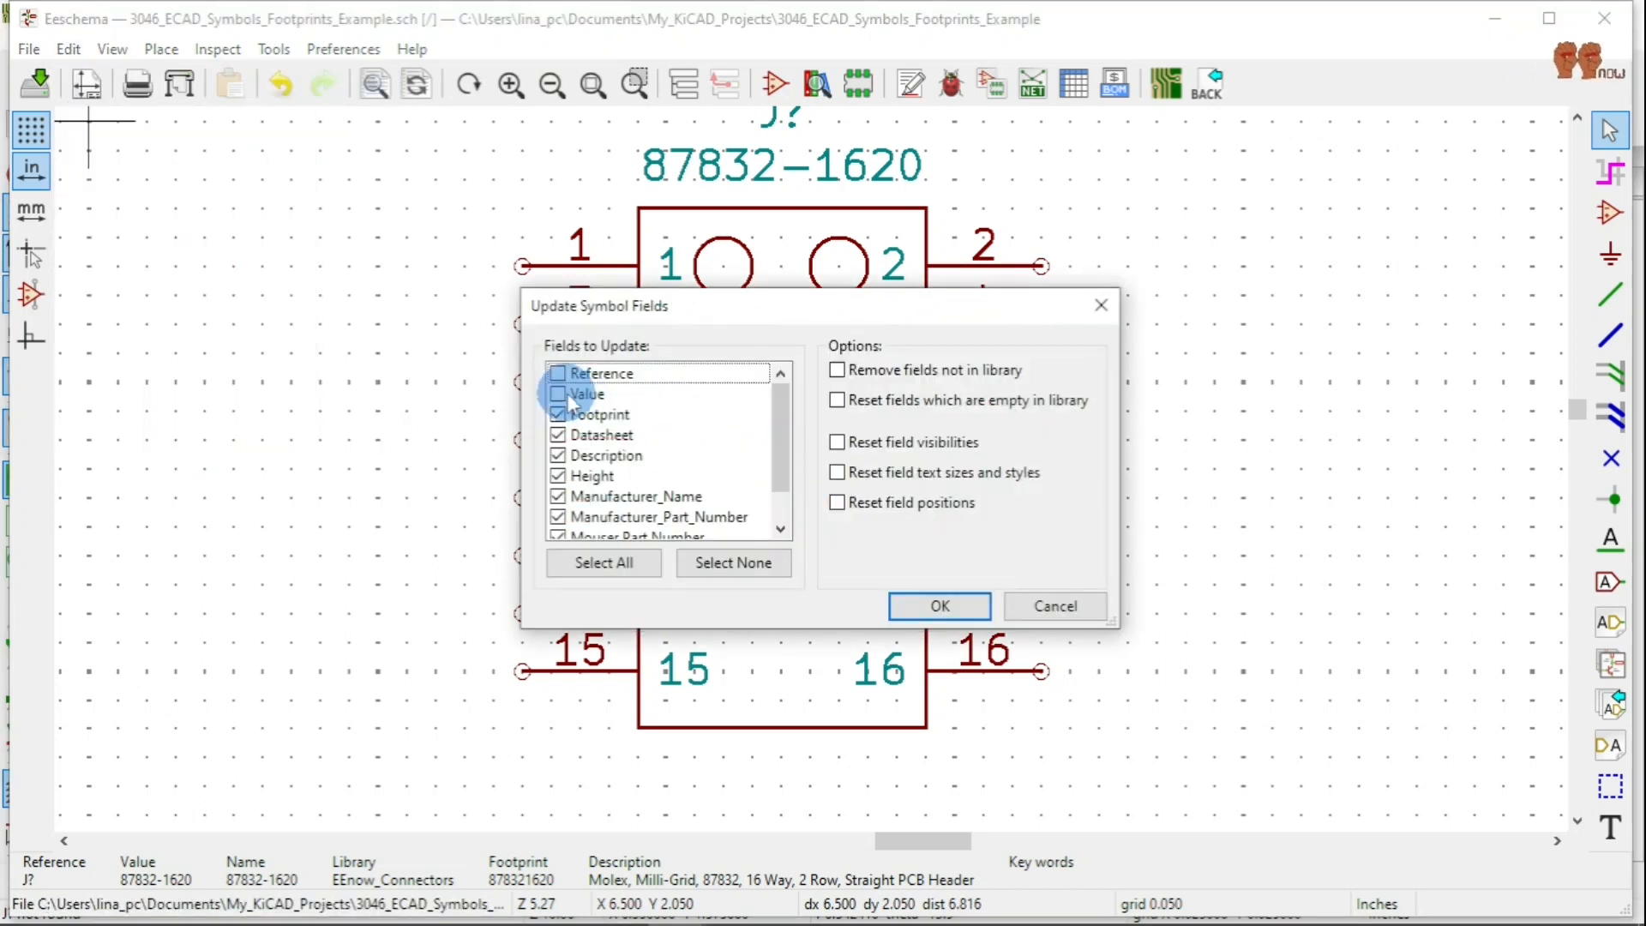
pyautogui.click(923, 607)
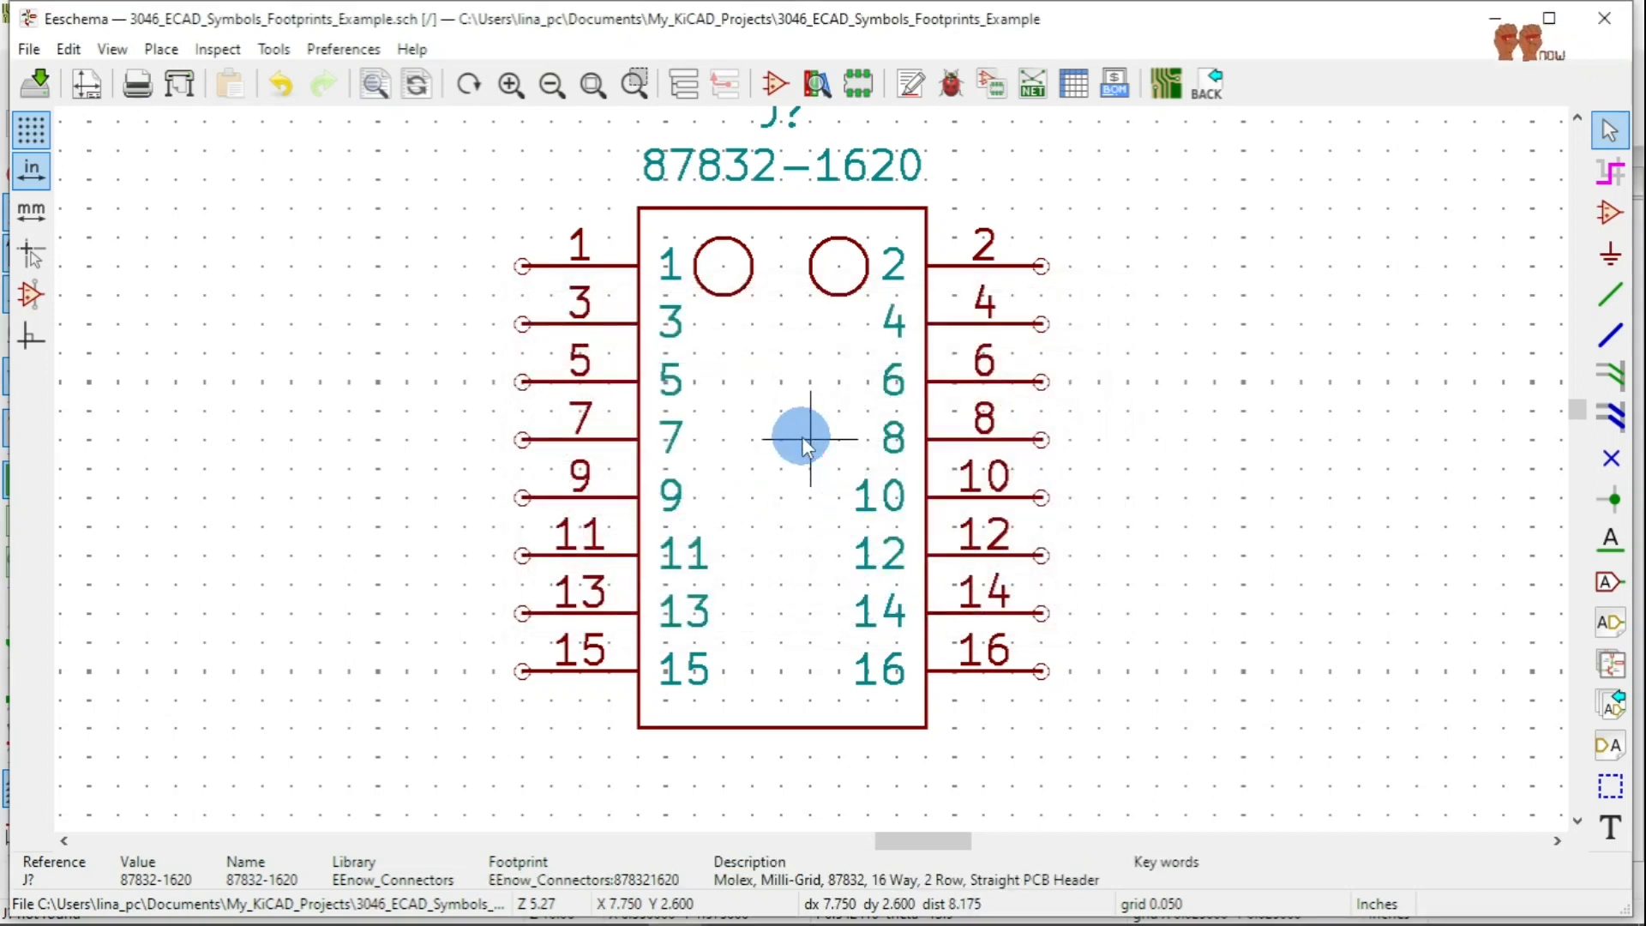
# Open the 87832-1620 symbol's properties and enlarge the dialog to examine the full field values, including footprint and datasheet.
pyautogui.press('e')
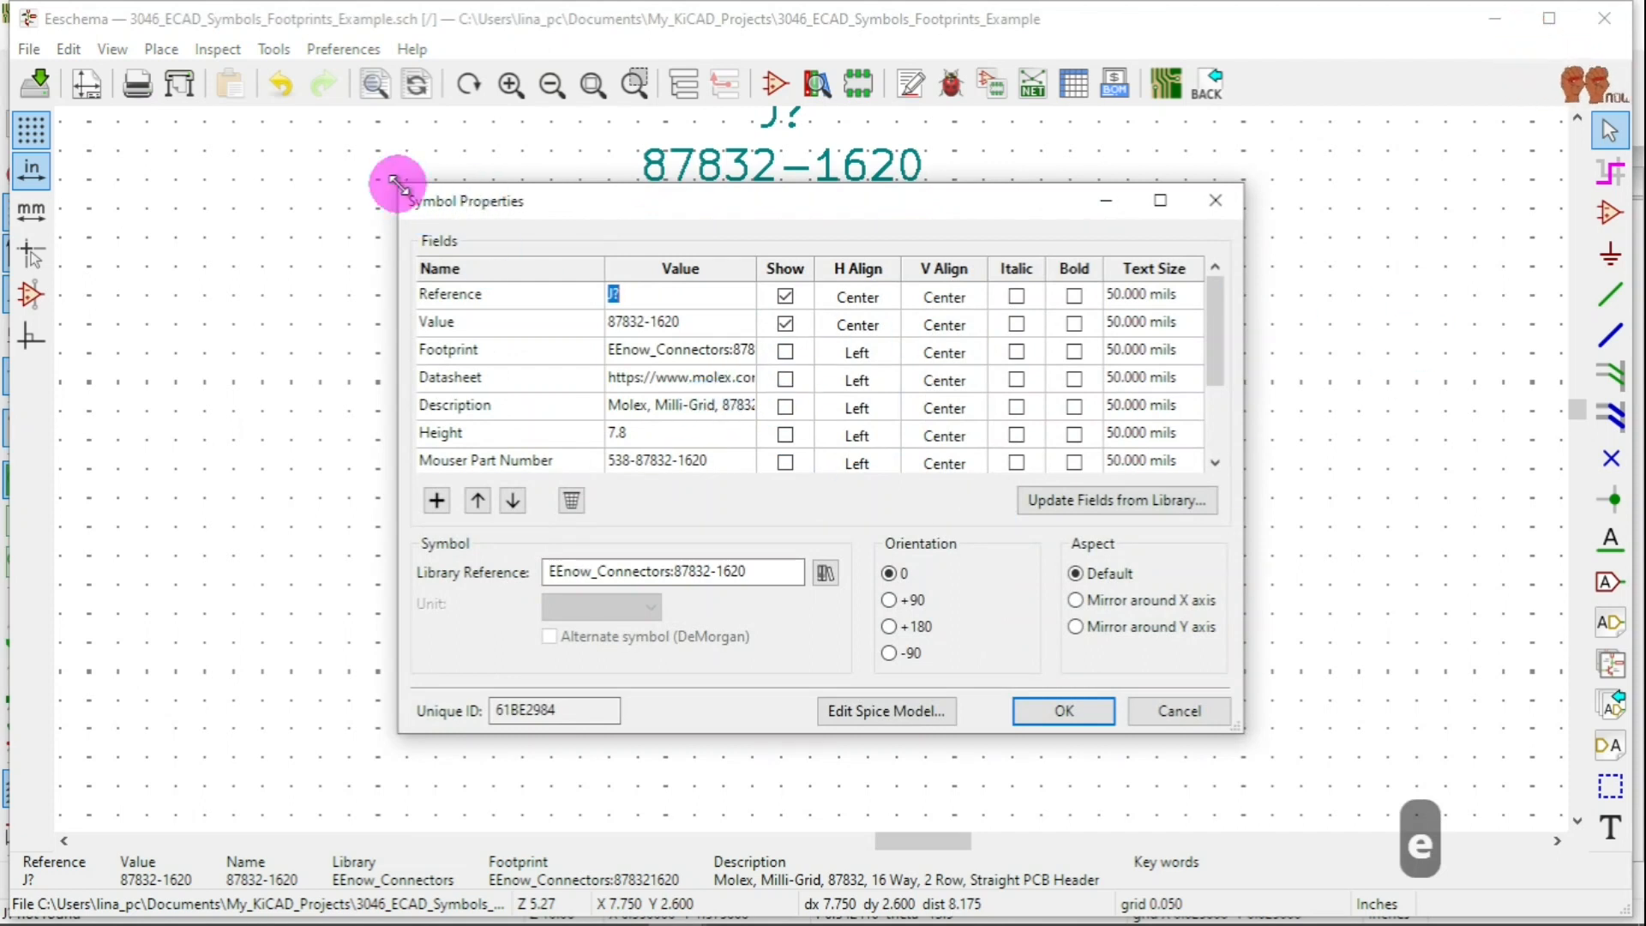
pyautogui.moveTo(388, 181); pyautogui.dragTo(32, 105)
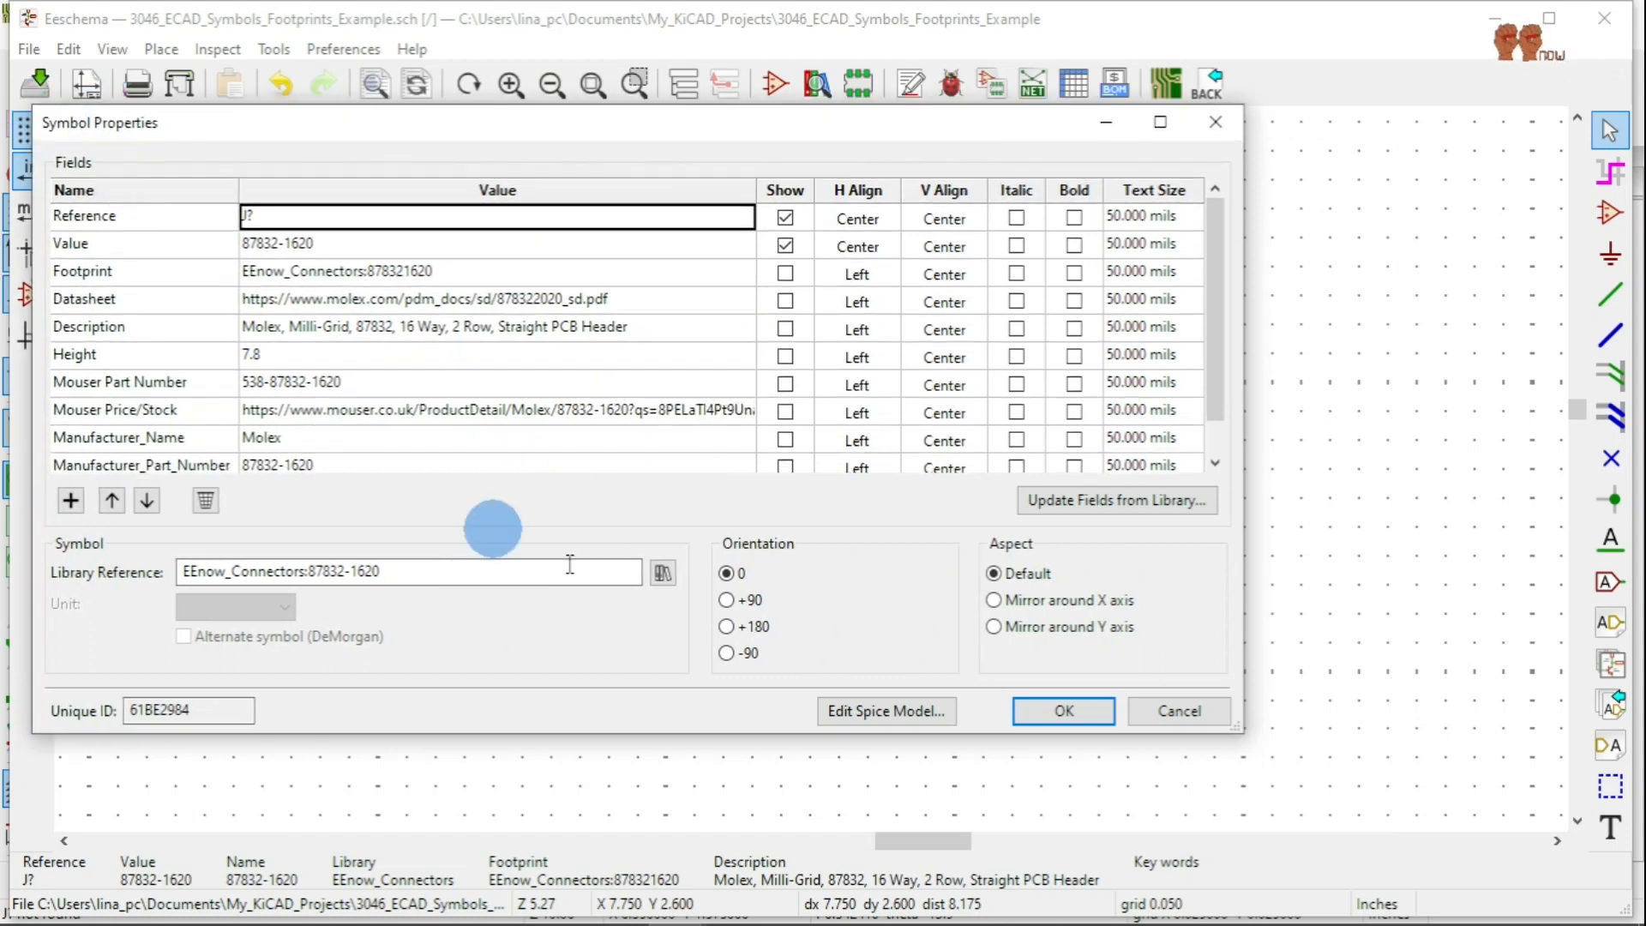
pyautogui.moveTo(1249, 726); pyautogui.dragTo(1489, 679)
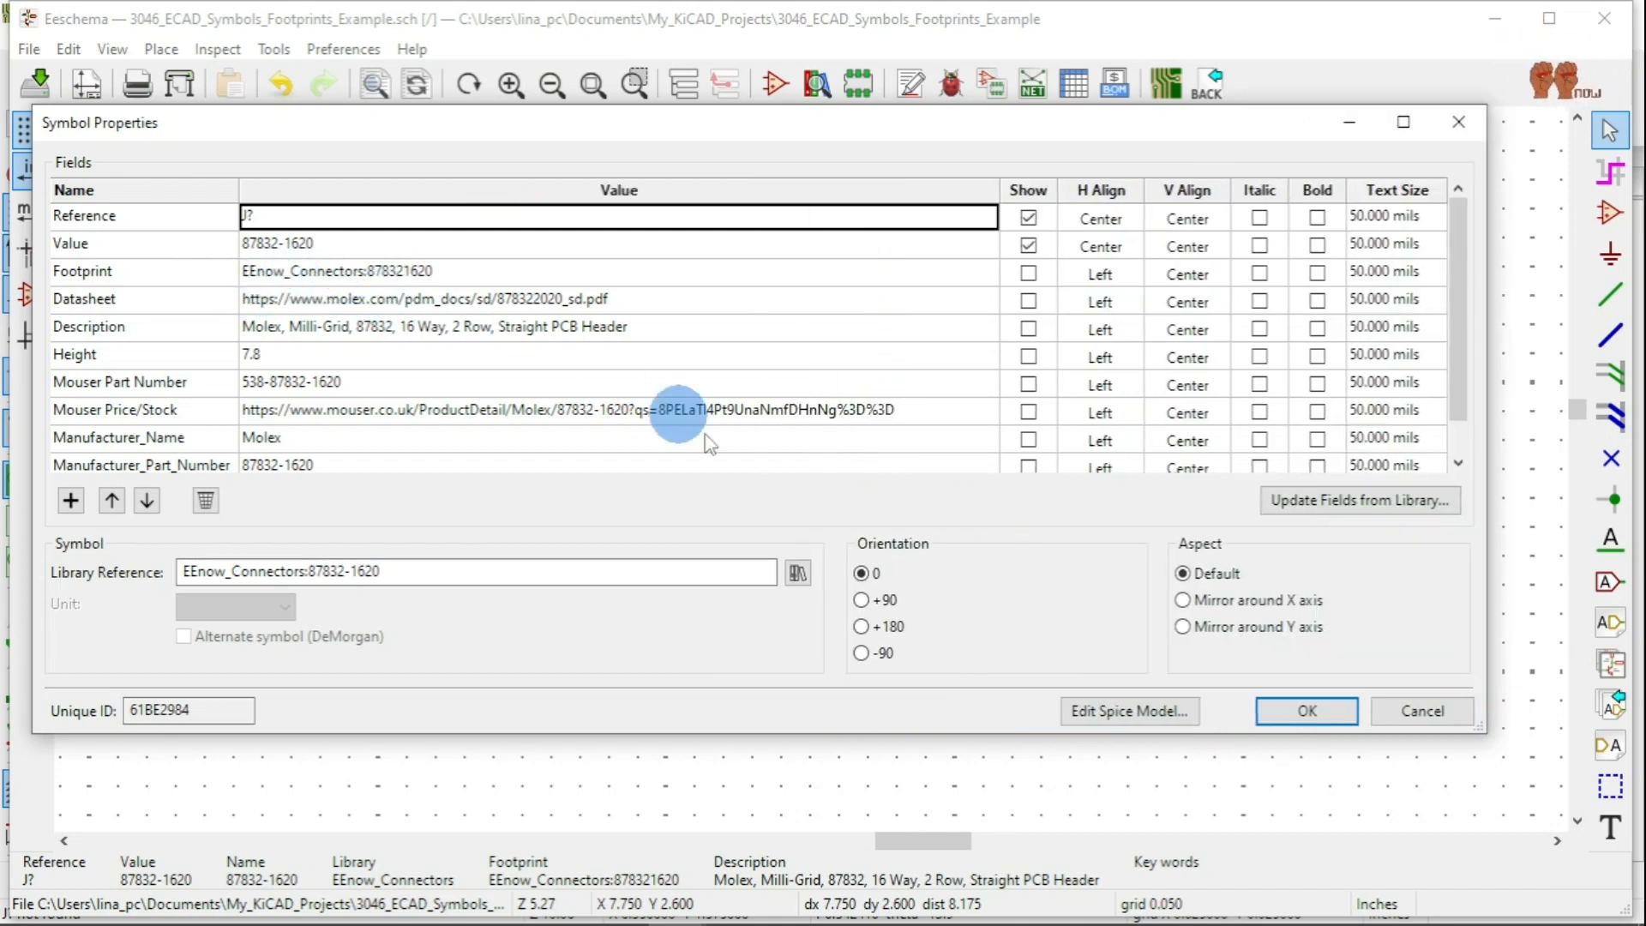
pyautogui.click(1293, 715)
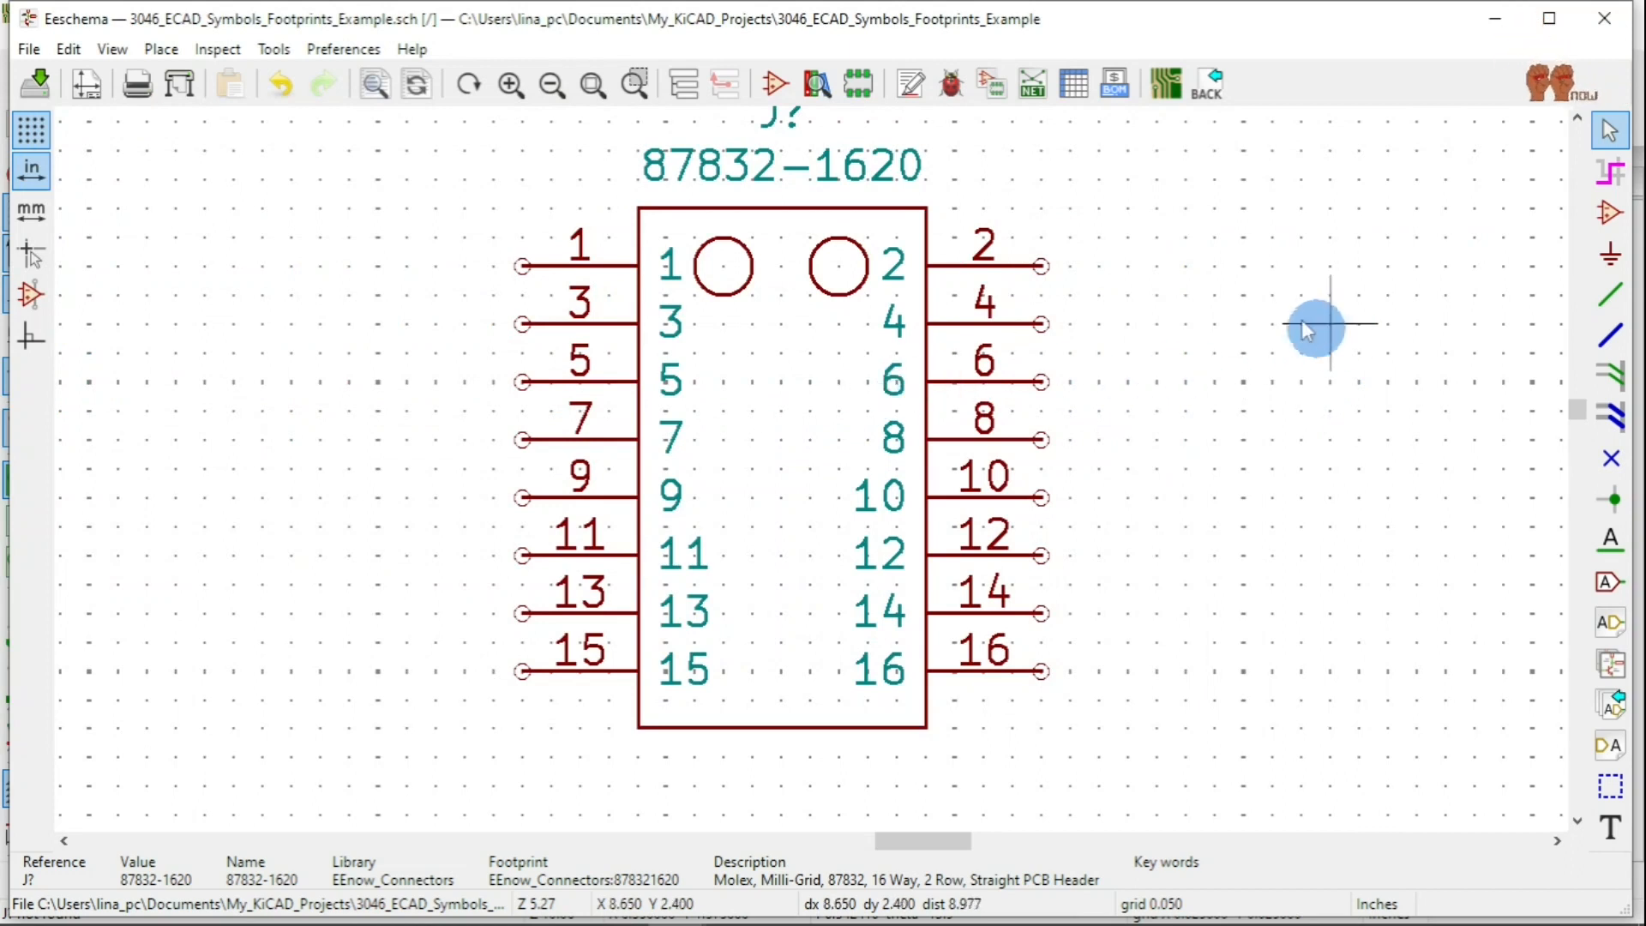
# Annotate the entire schematic, keeping existing annotations and sorting components by X position.
pyautogui.click(911, 83)
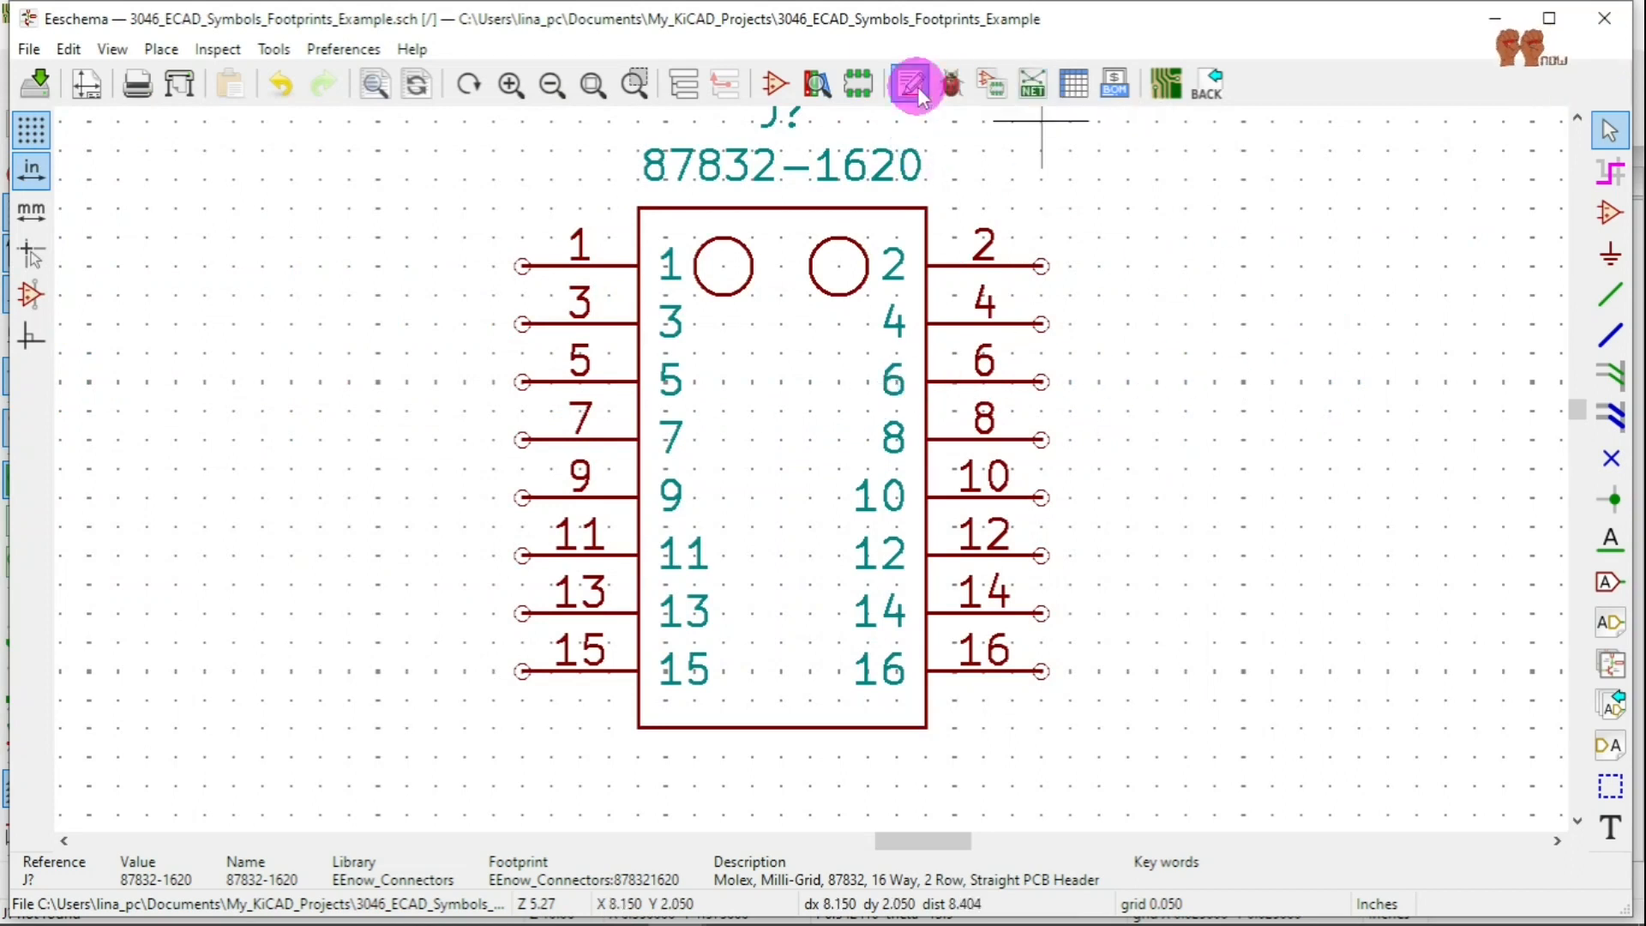
pyautogui.click(972, 720)
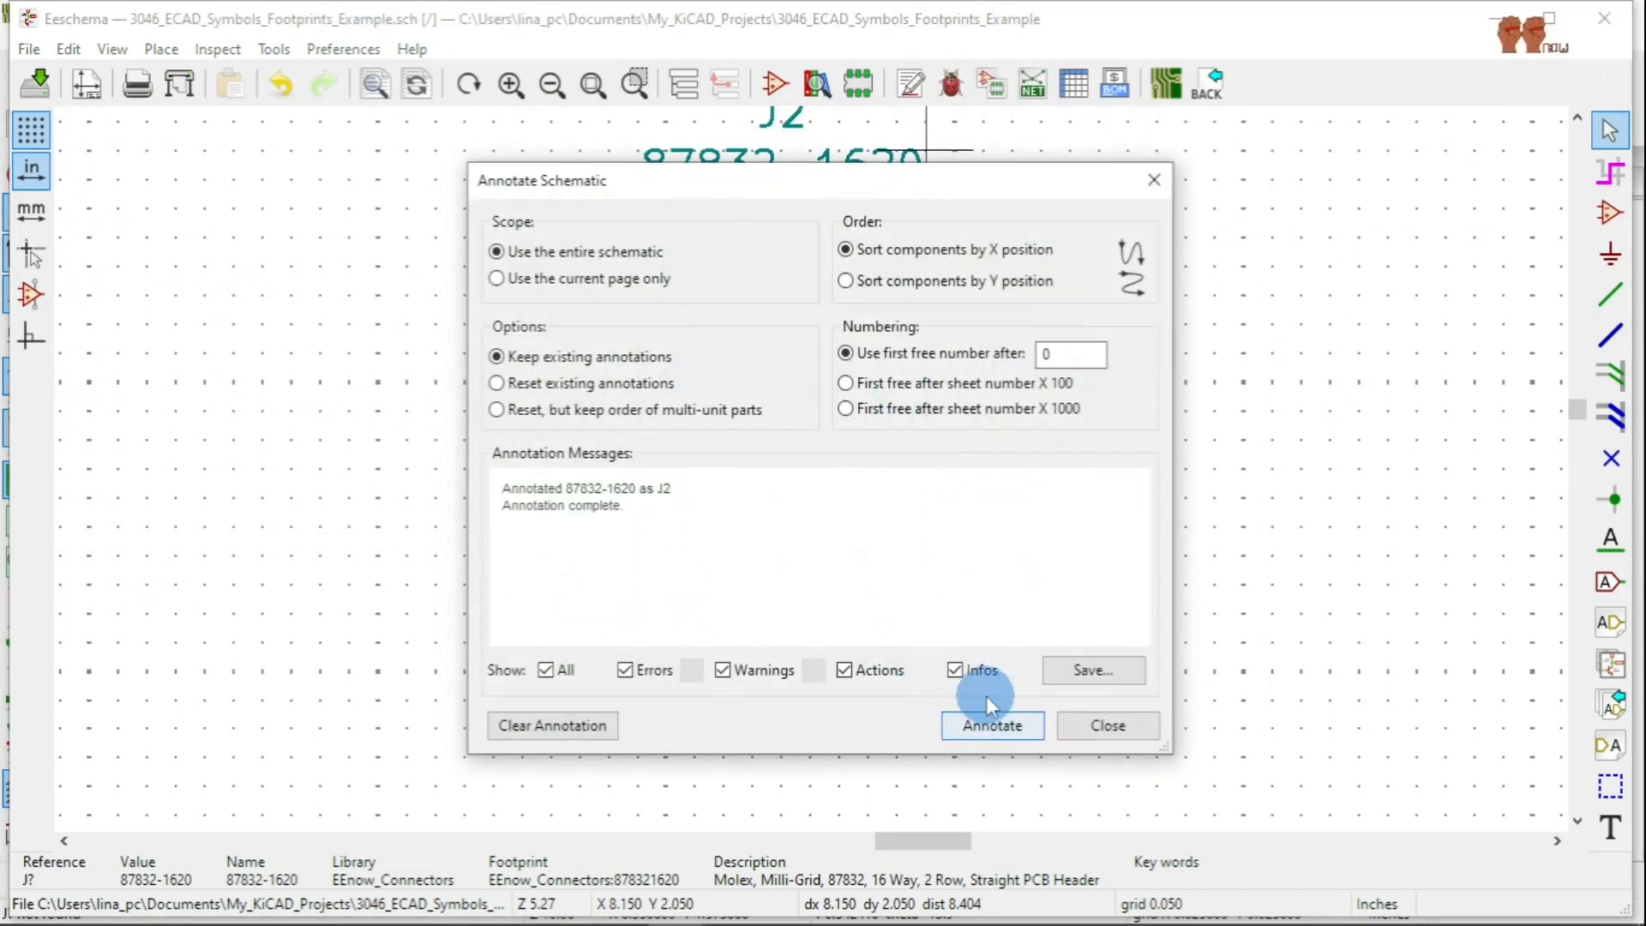
pyautogui.click(1102, 723)
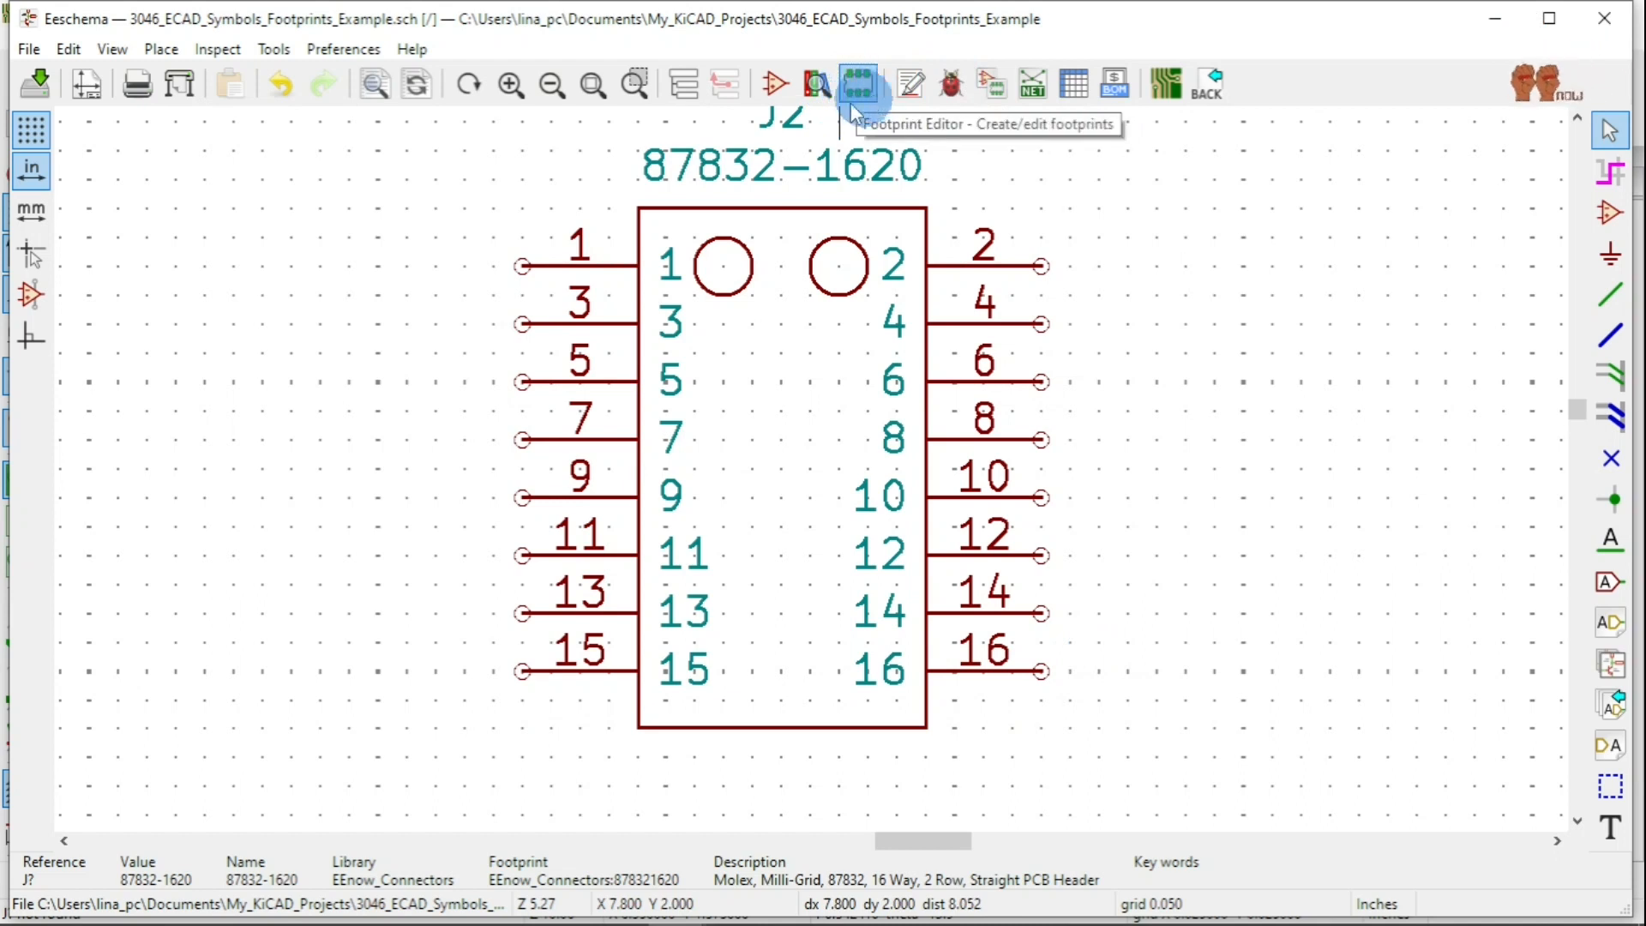
# Generate the schematic's netlist in the default Pcbnew format and save it.
pyautogui.click(1033, 84)
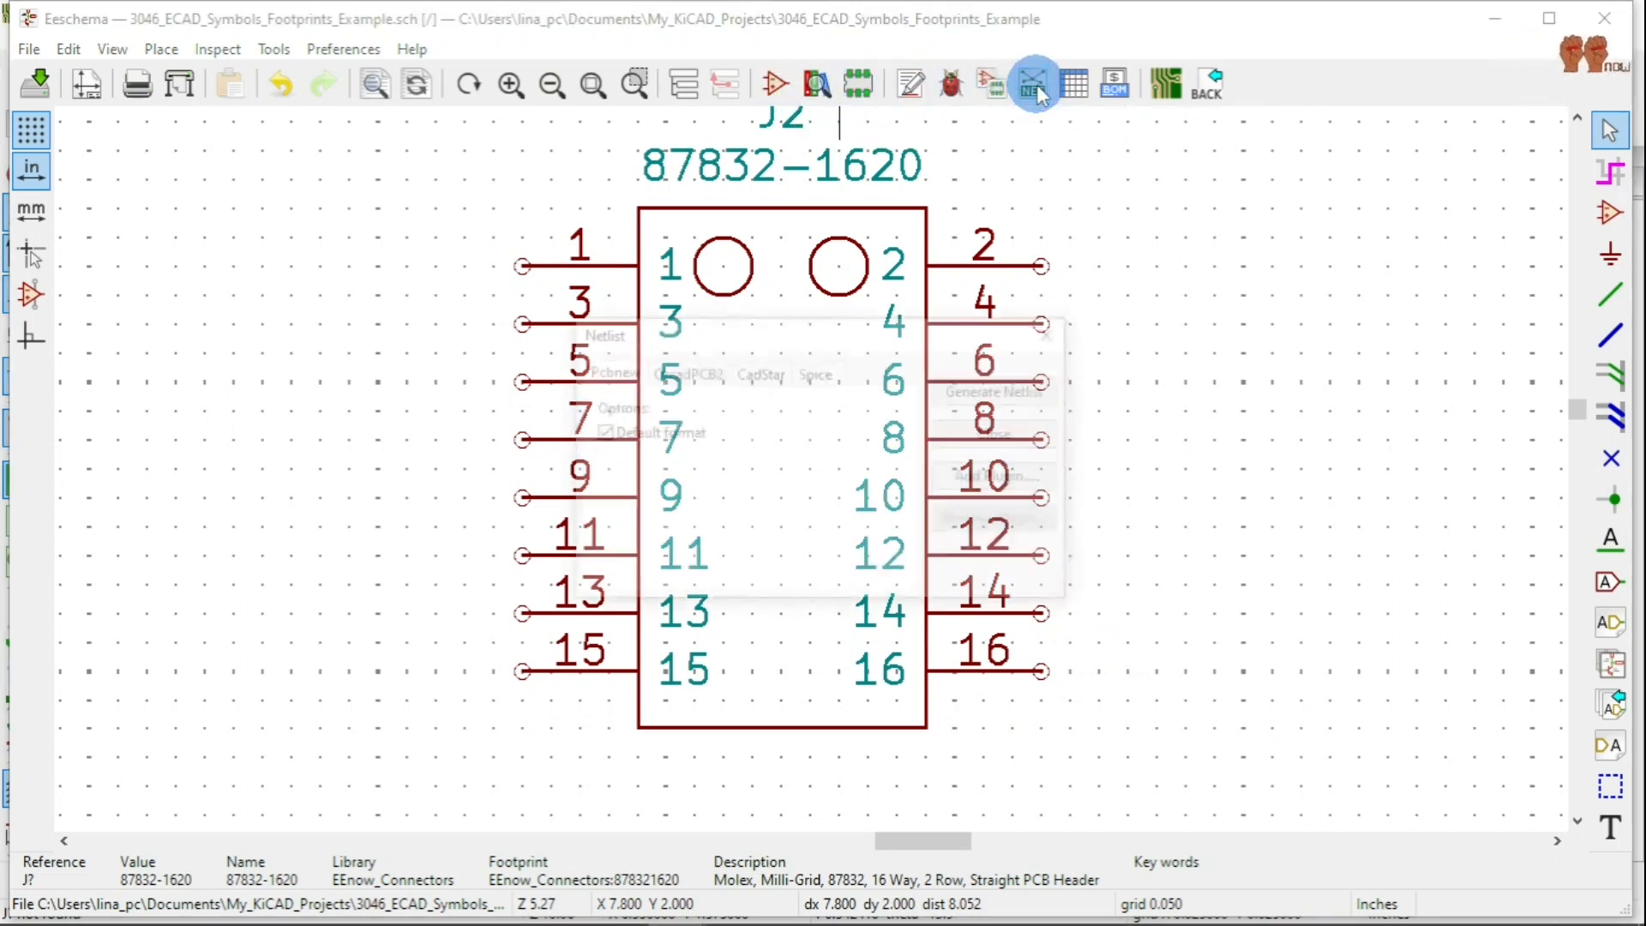
pyautogui.click(987, 388)
pyautogui.click(1166, 847)
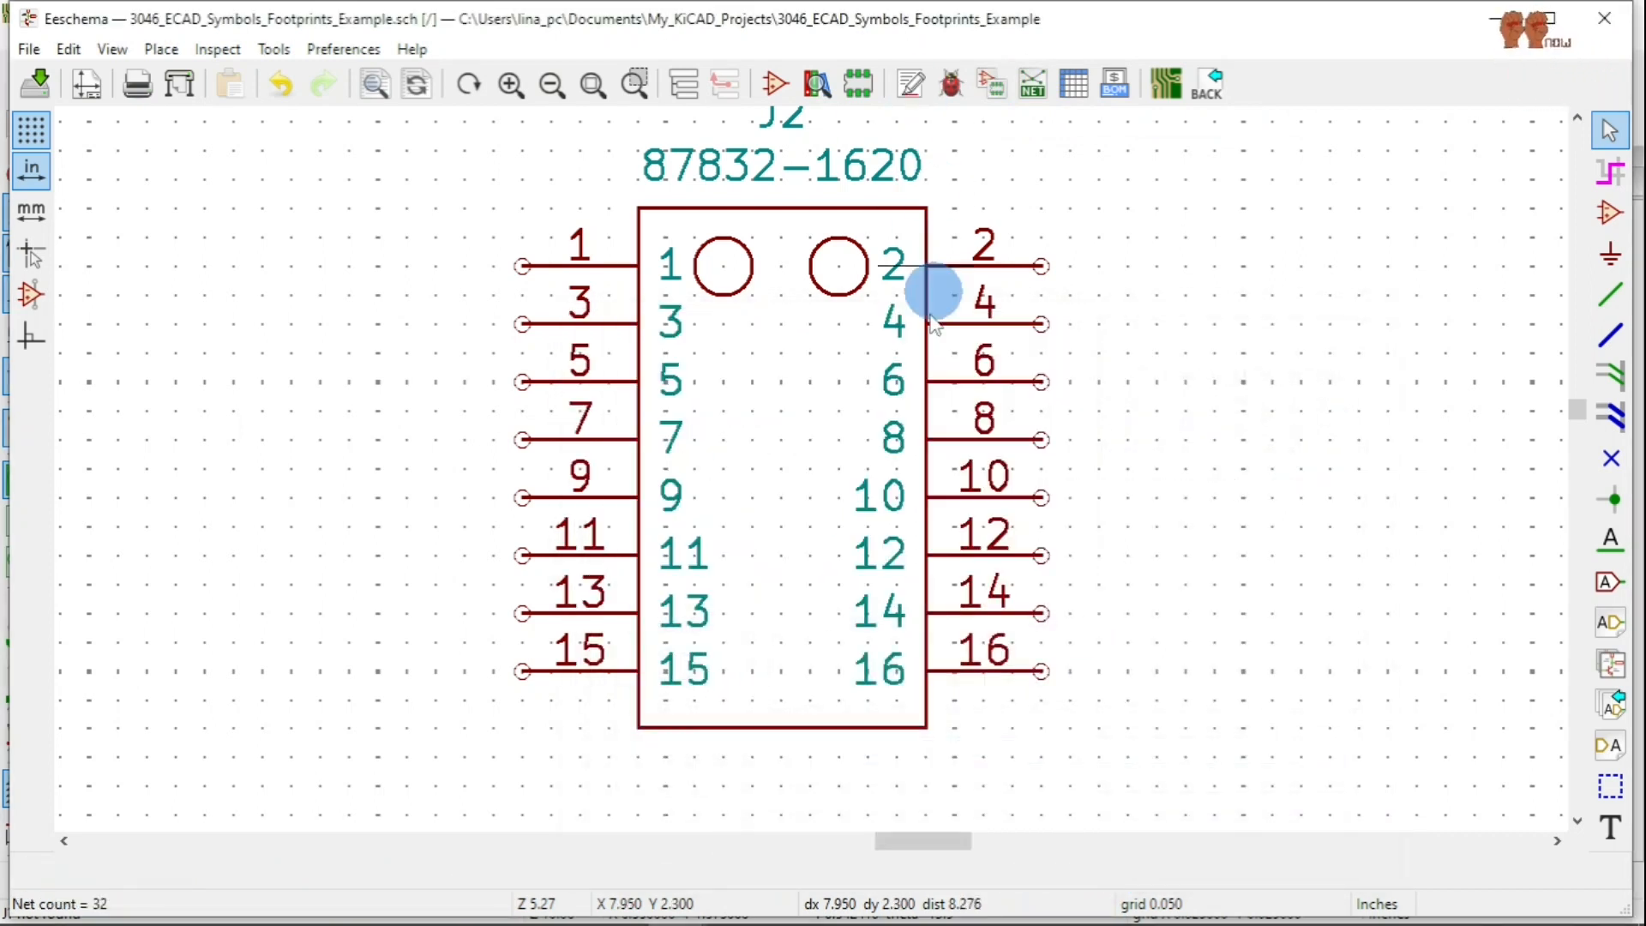
# Switch to Pcbnew and update the PCB from the netlist, keeping existing symbol-to-footprint associations.
pyautogui.click(1167, 93)
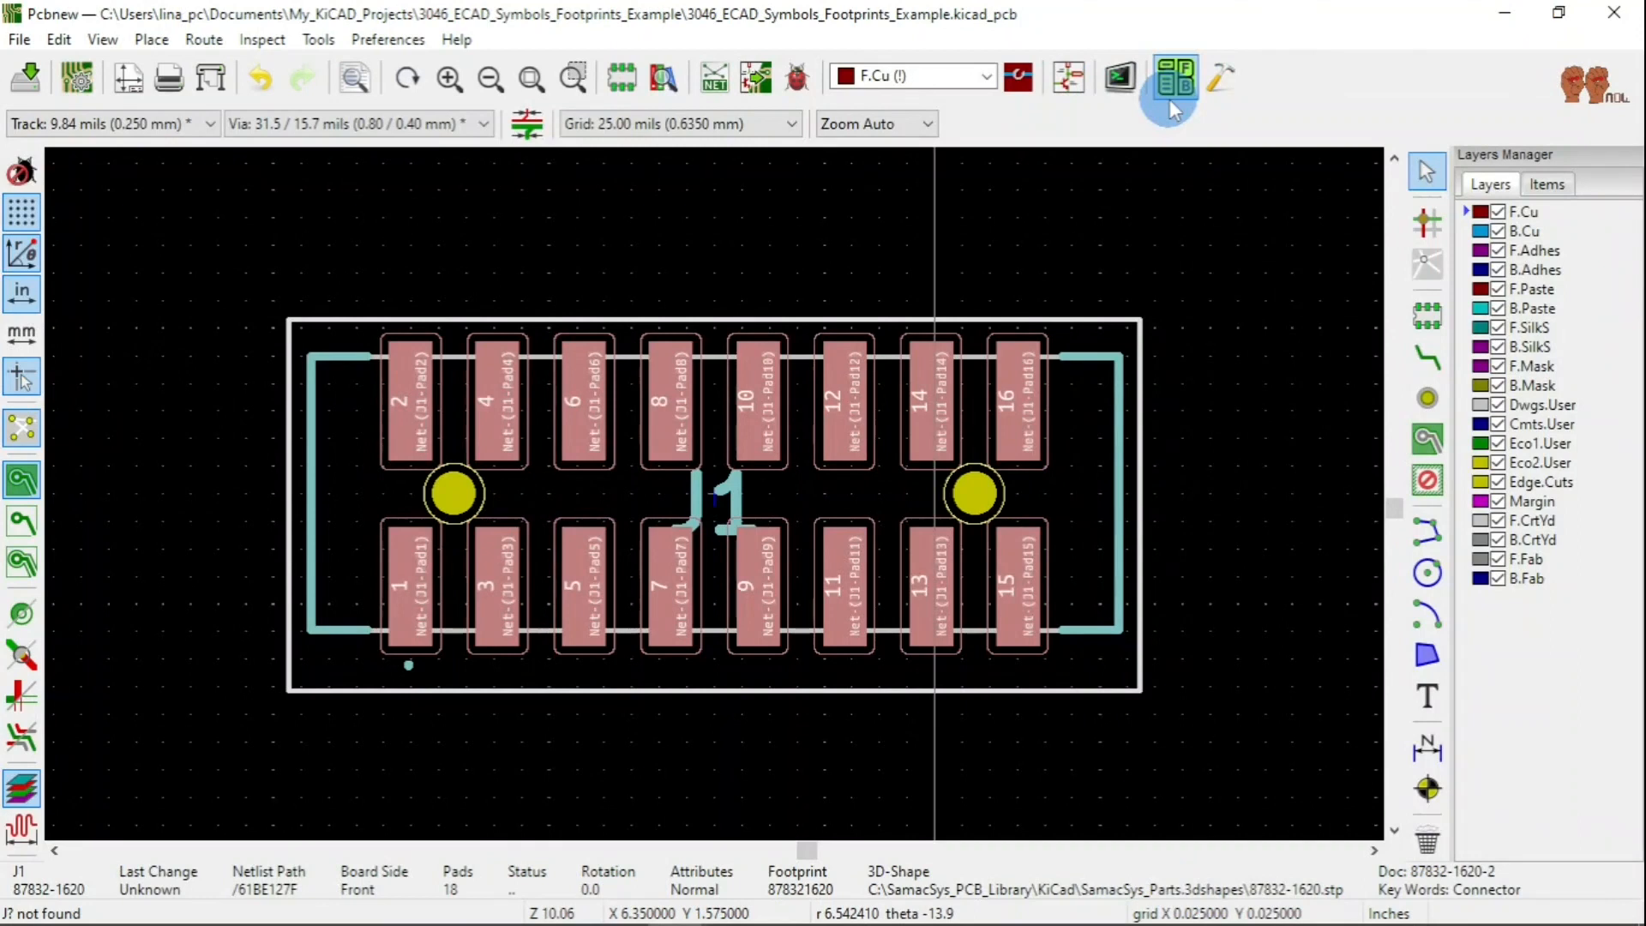
pyautogui.scroll(-1, 938, 300)
pyautogui.scroll(-2, 713, 492)
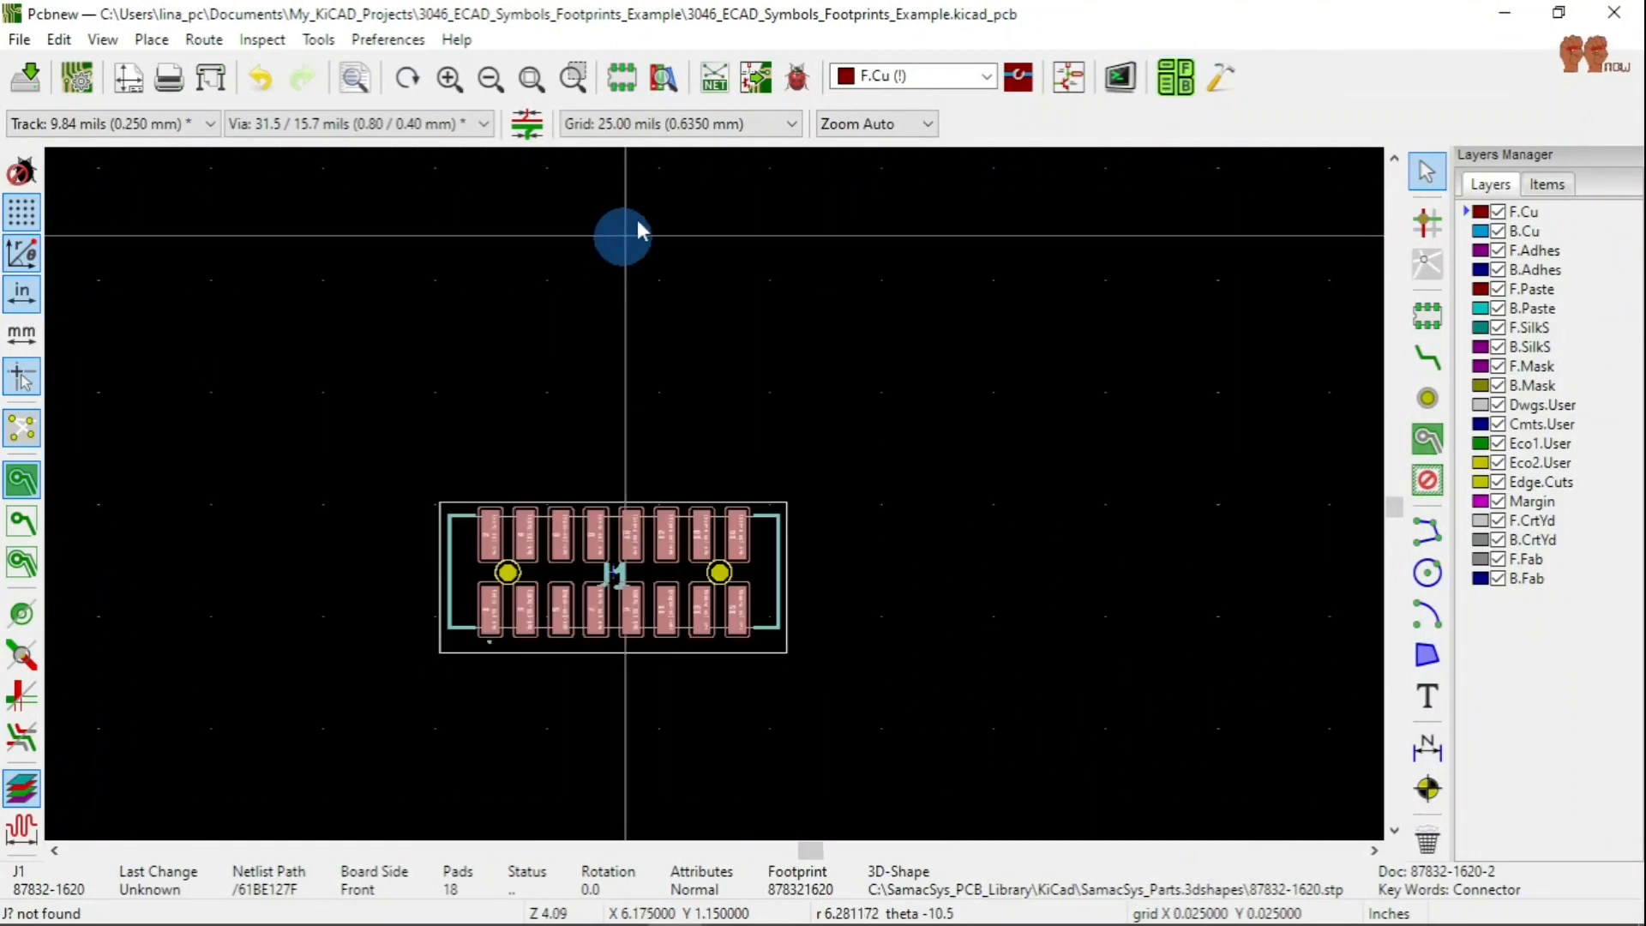
pyautogui.click(714, 77)
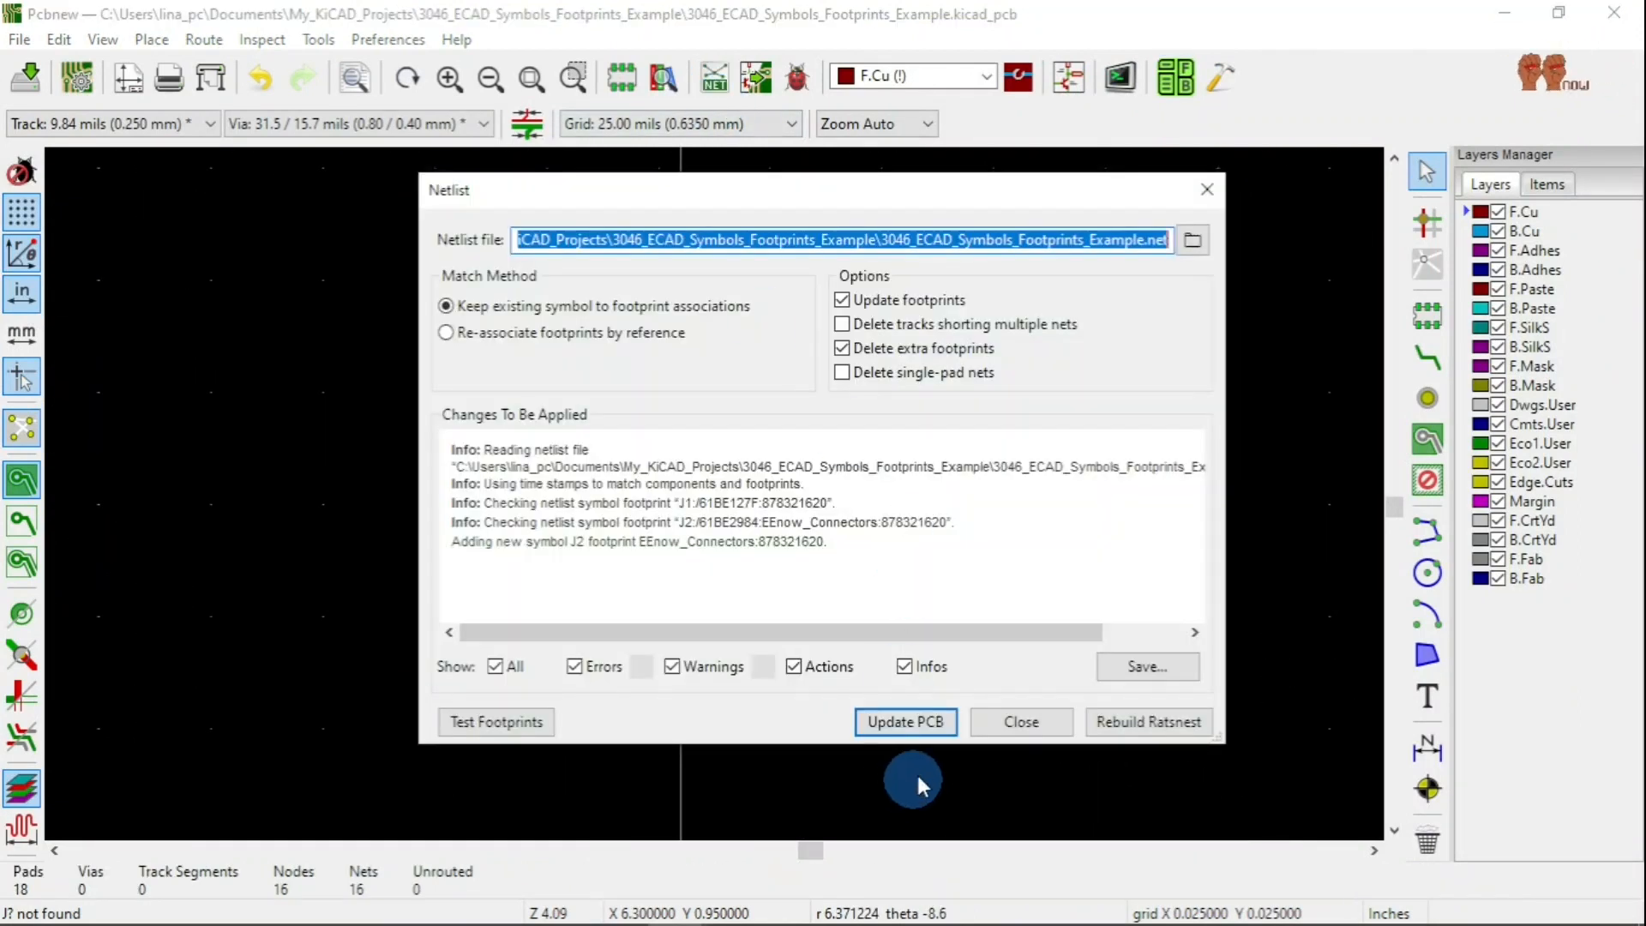
pyautogui.click(902, 722)
pyautogui.click(946, 472)
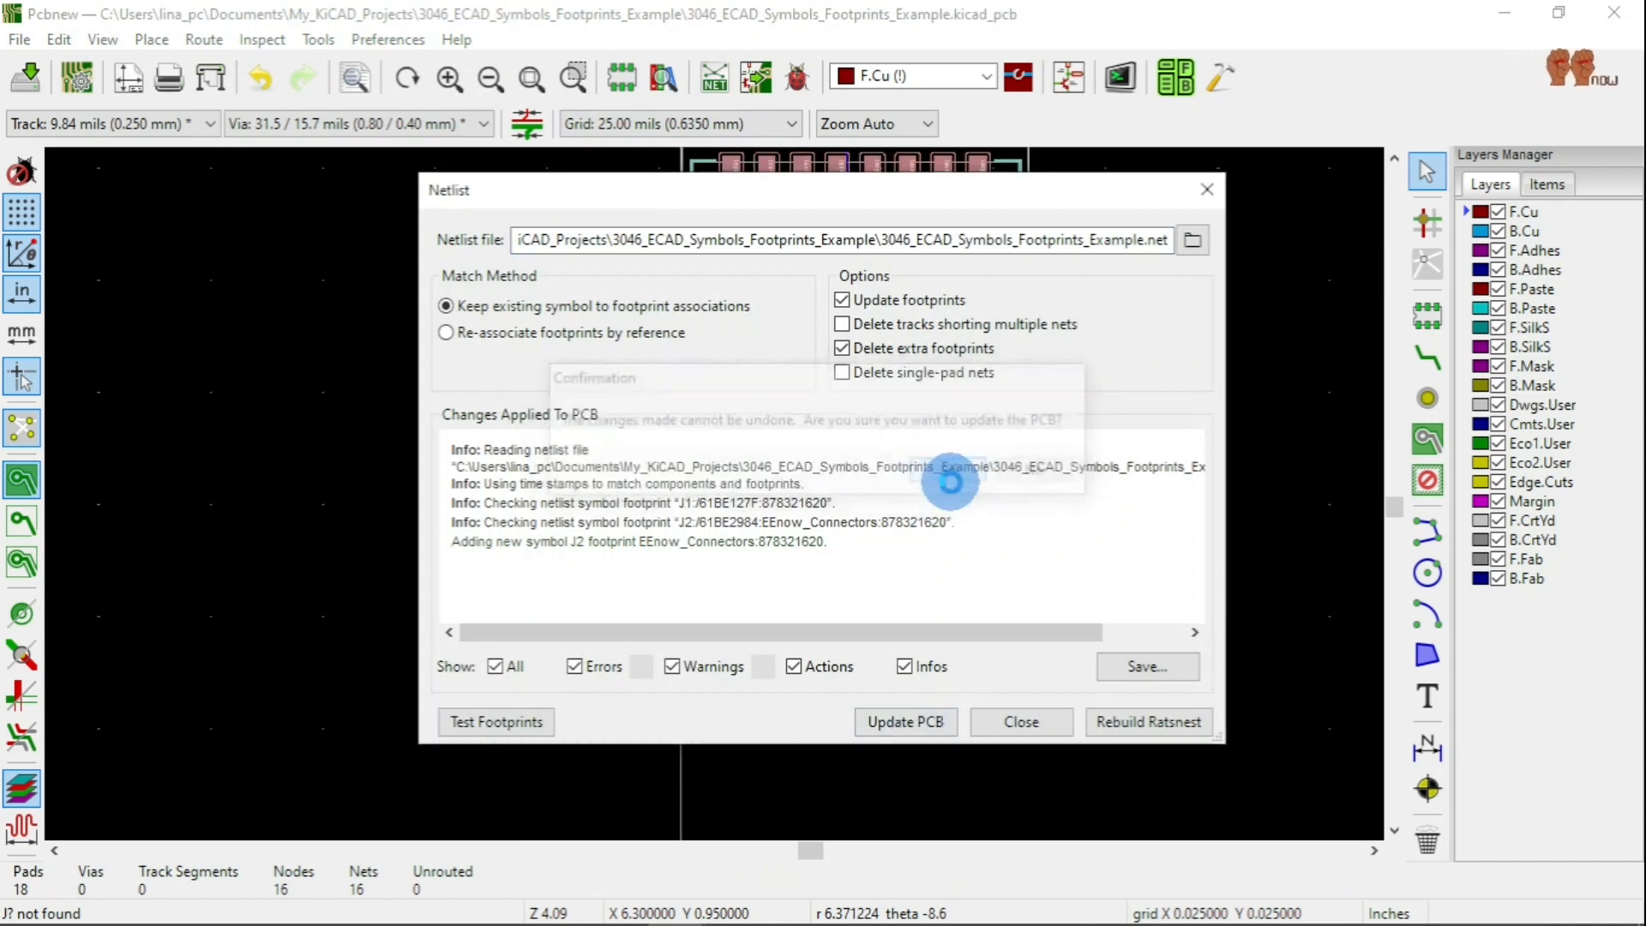
pyautogui.click(1021, 721)
# Place the J2 footprint directly above J1, aligned with it horizontally.
pyautogui.click(755, 197)
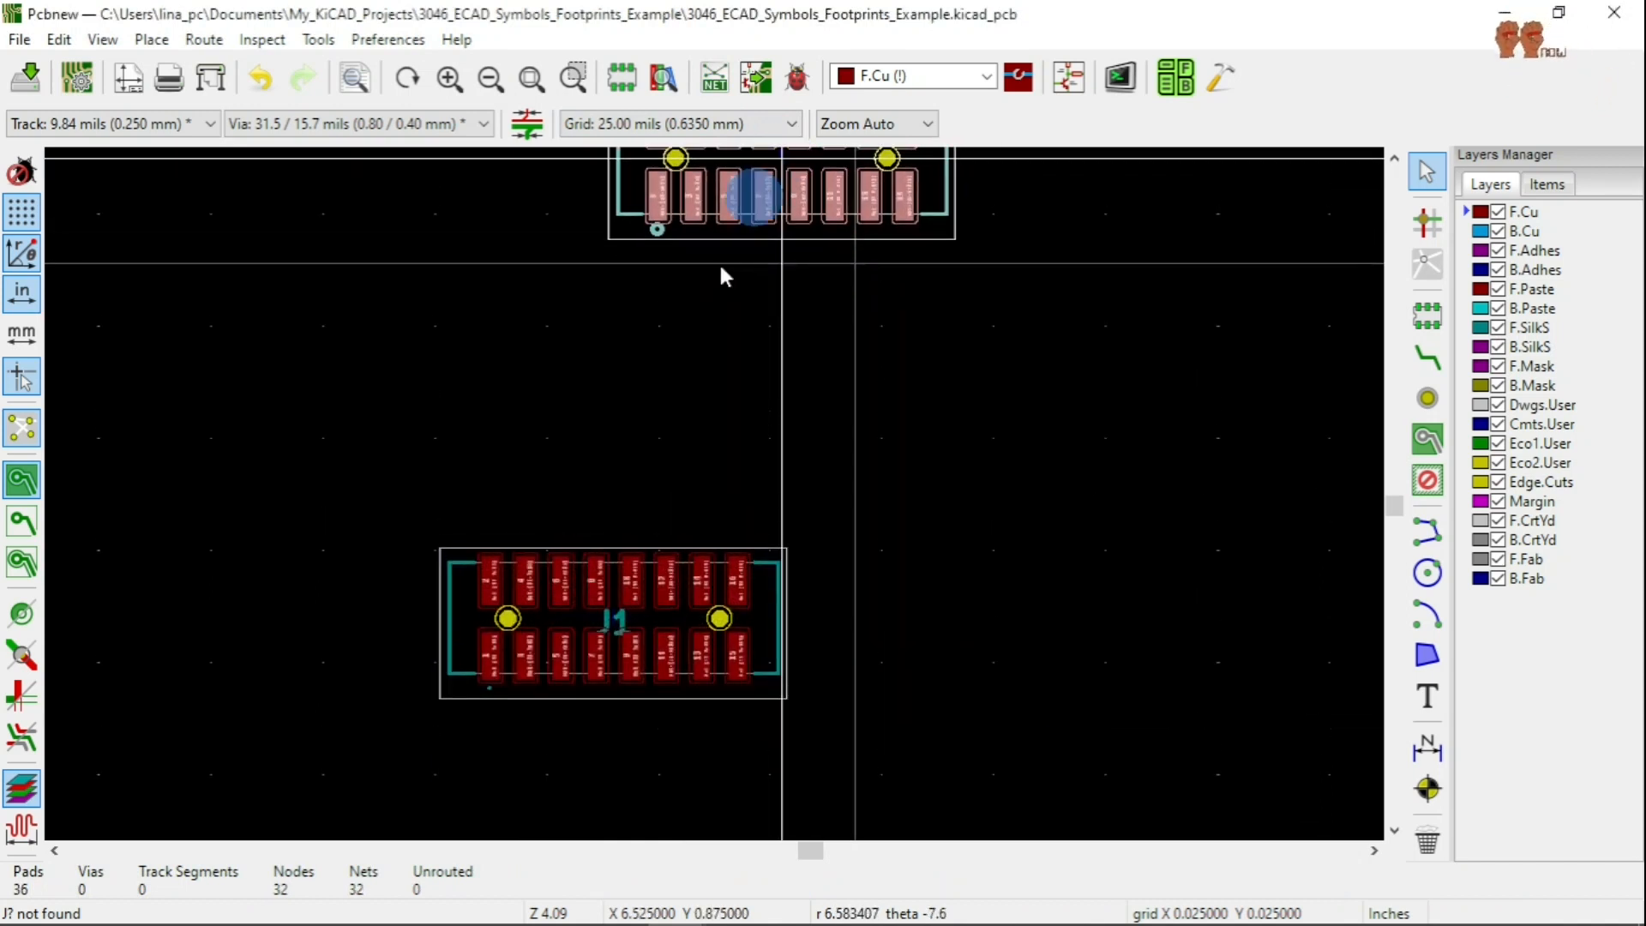
pyautogui.click(611, 420)
pyautogui.click(599, 538)
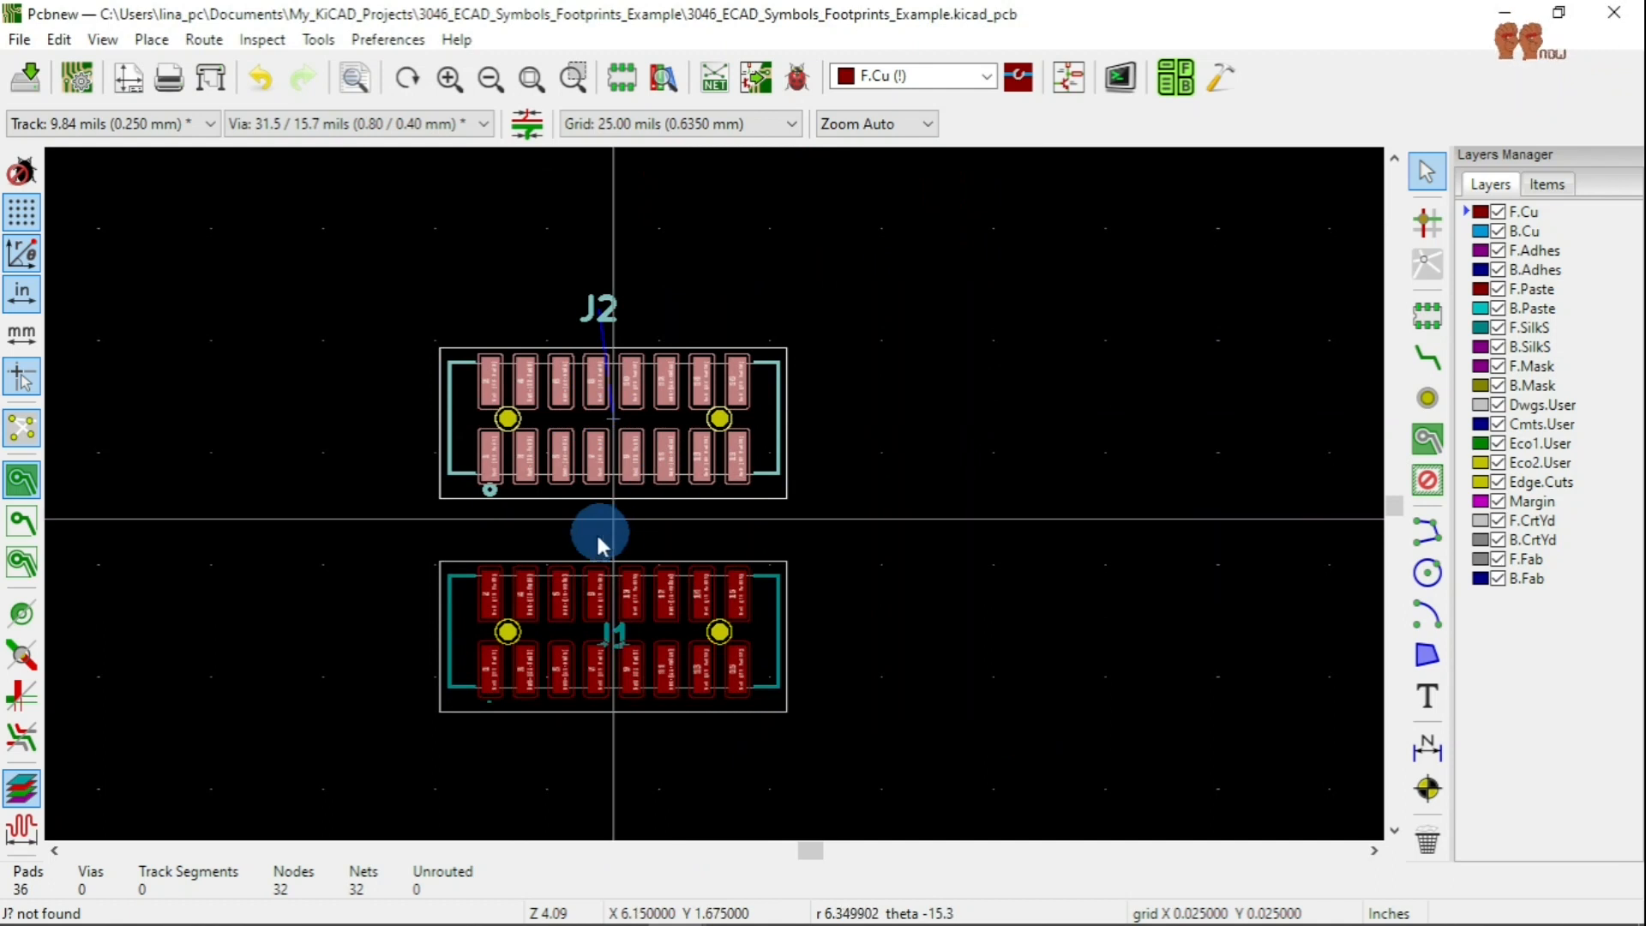
# Draw a circular board outline on Edge.Cuts, centred between J1 and J2 and enclosing both footprints, and save the board.
pyautogui.scroll(1, 525, 552)
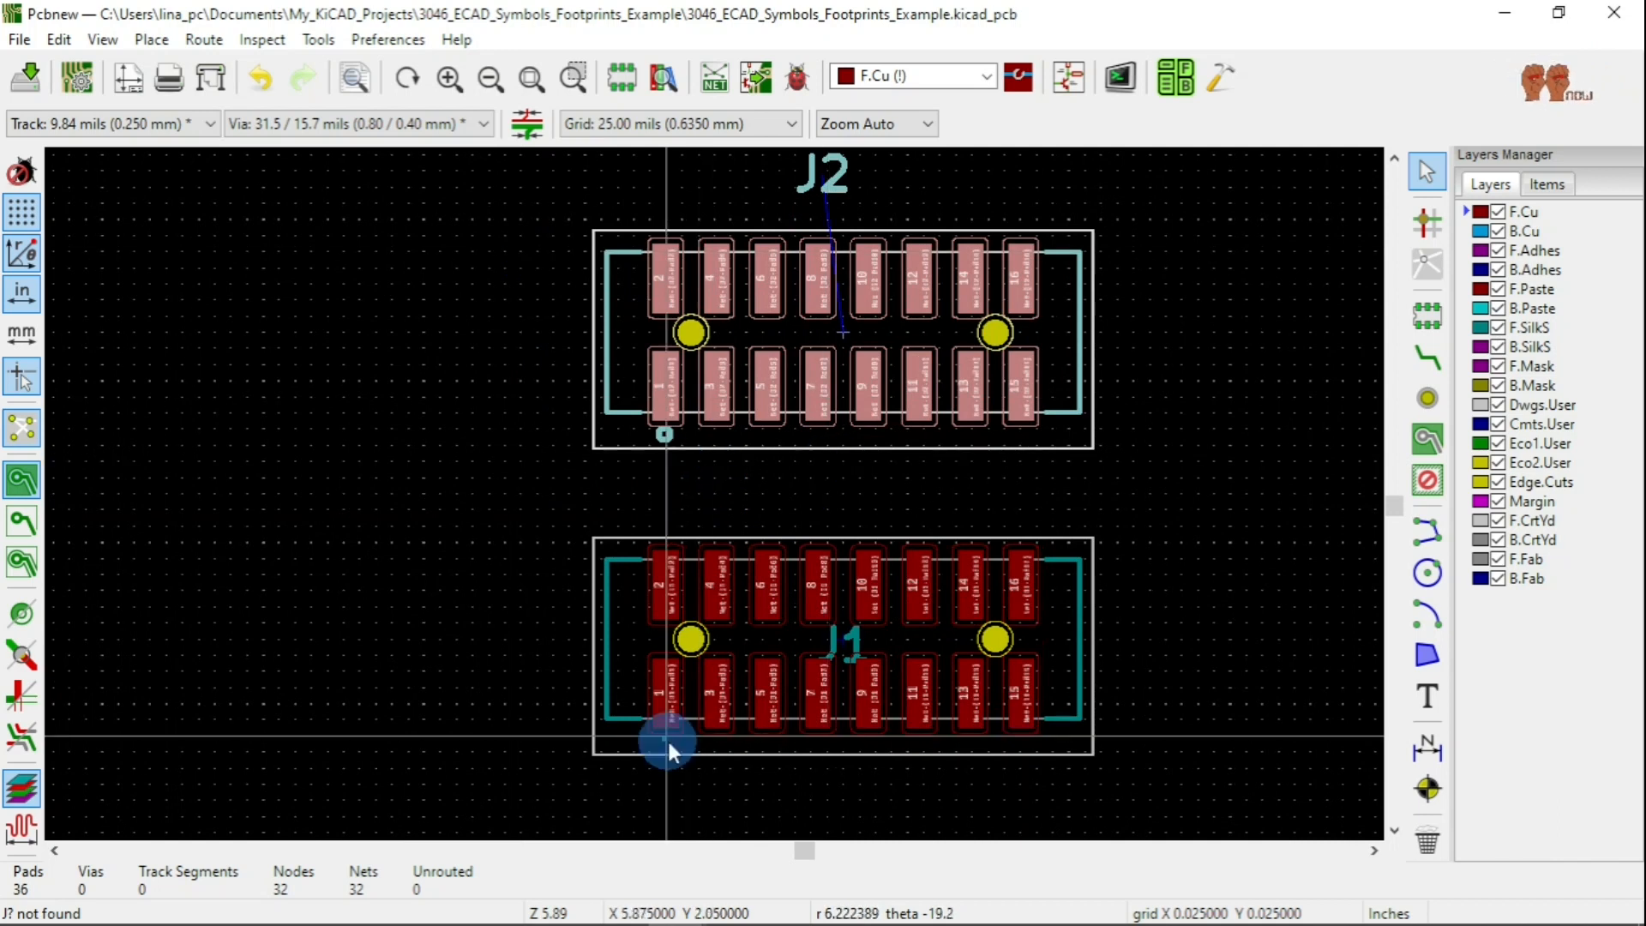
pyautogui.scroll(-1, 819, 653)
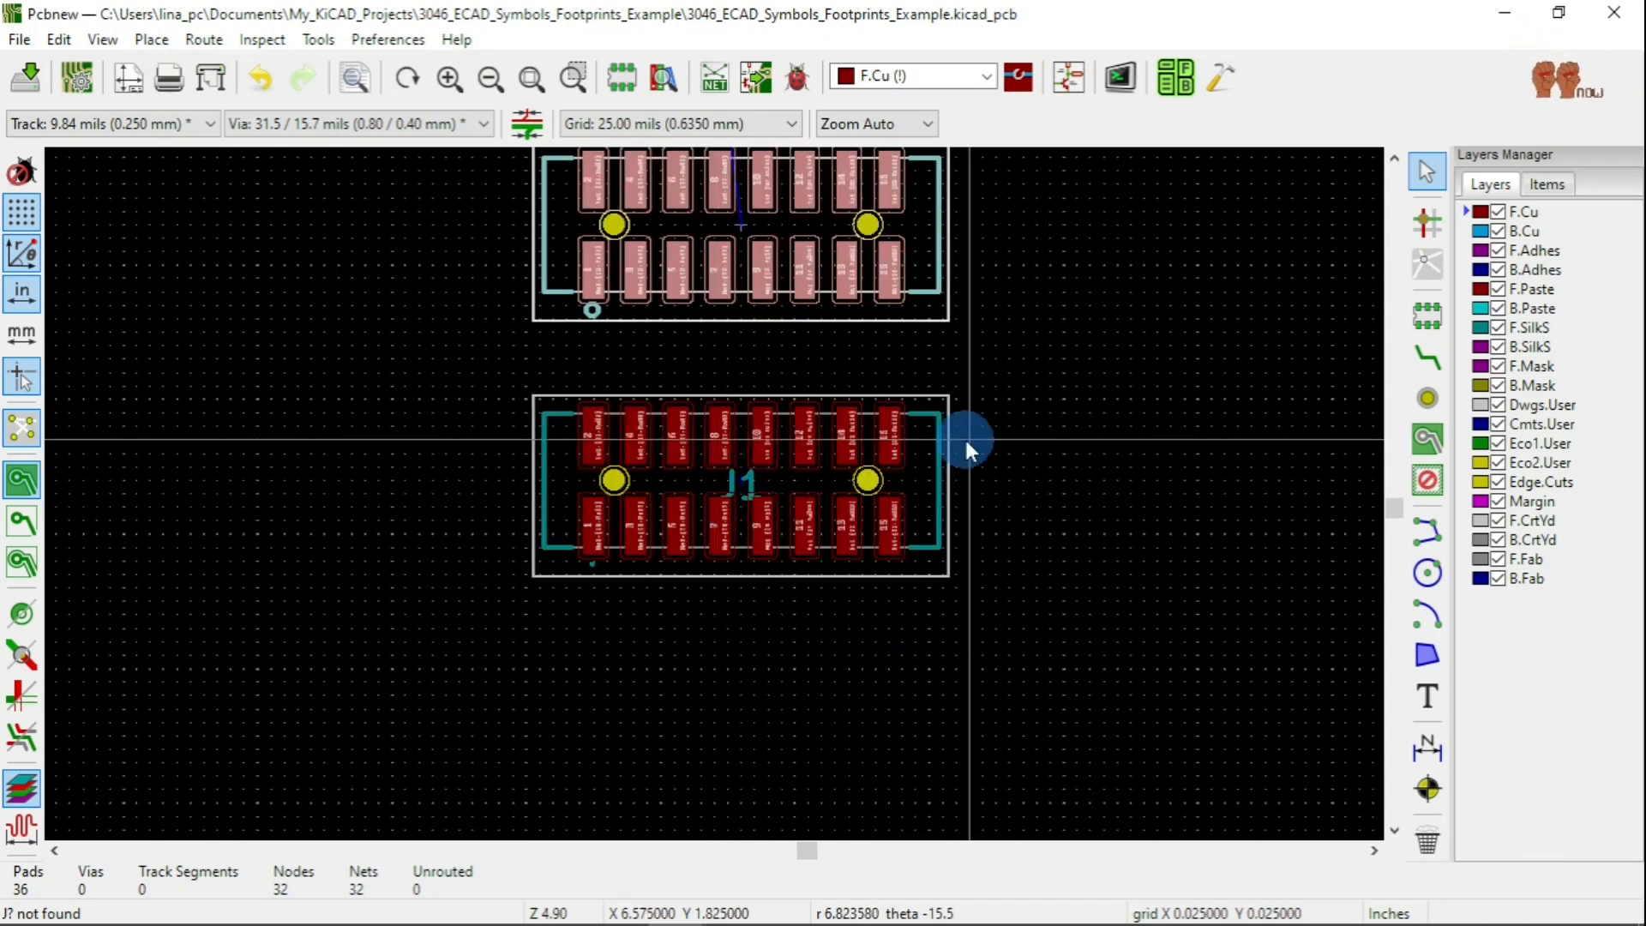
pyautogui.scroll(-1, 965, 450)
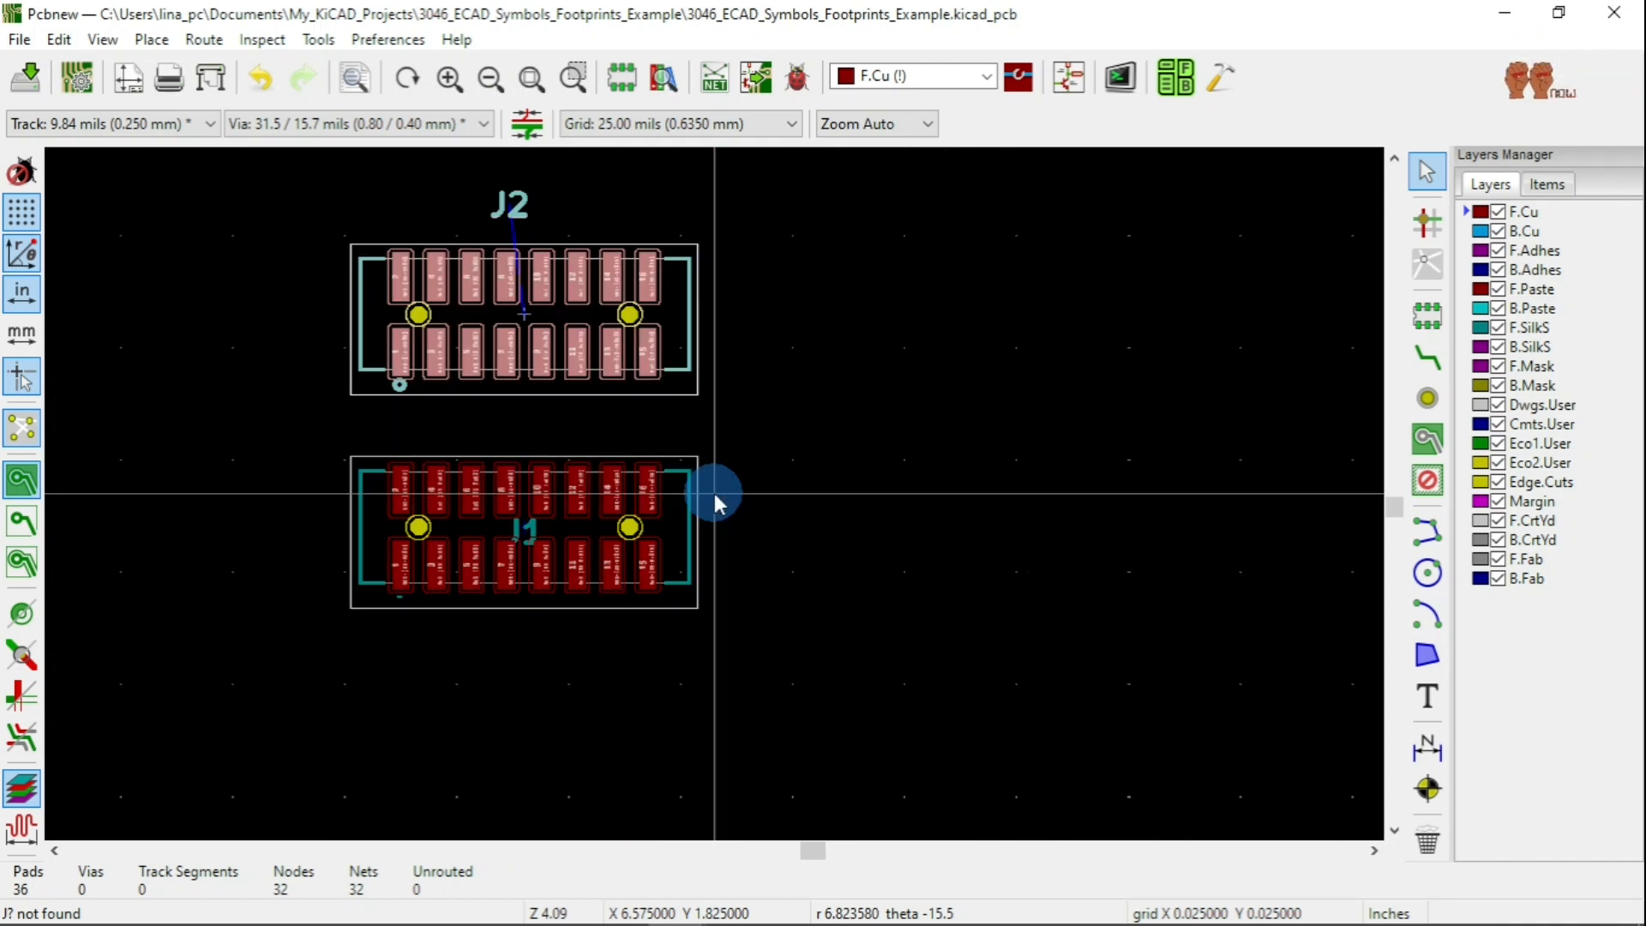
pyautogui.click(1474, 482)
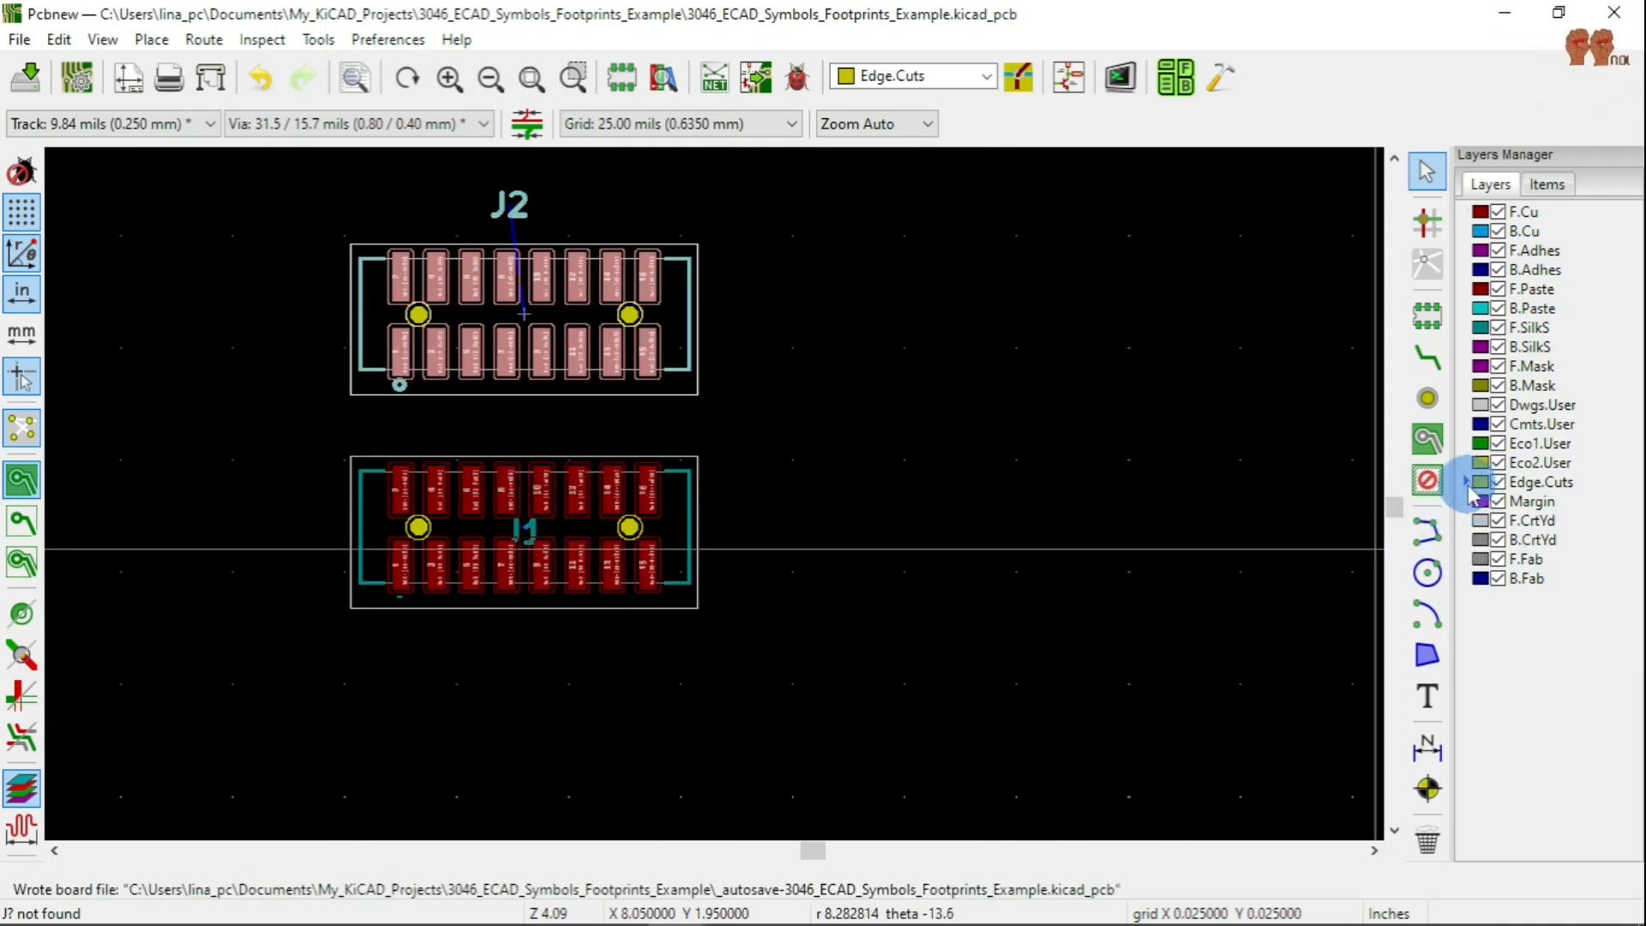
pyautogui.click(1428, 576)
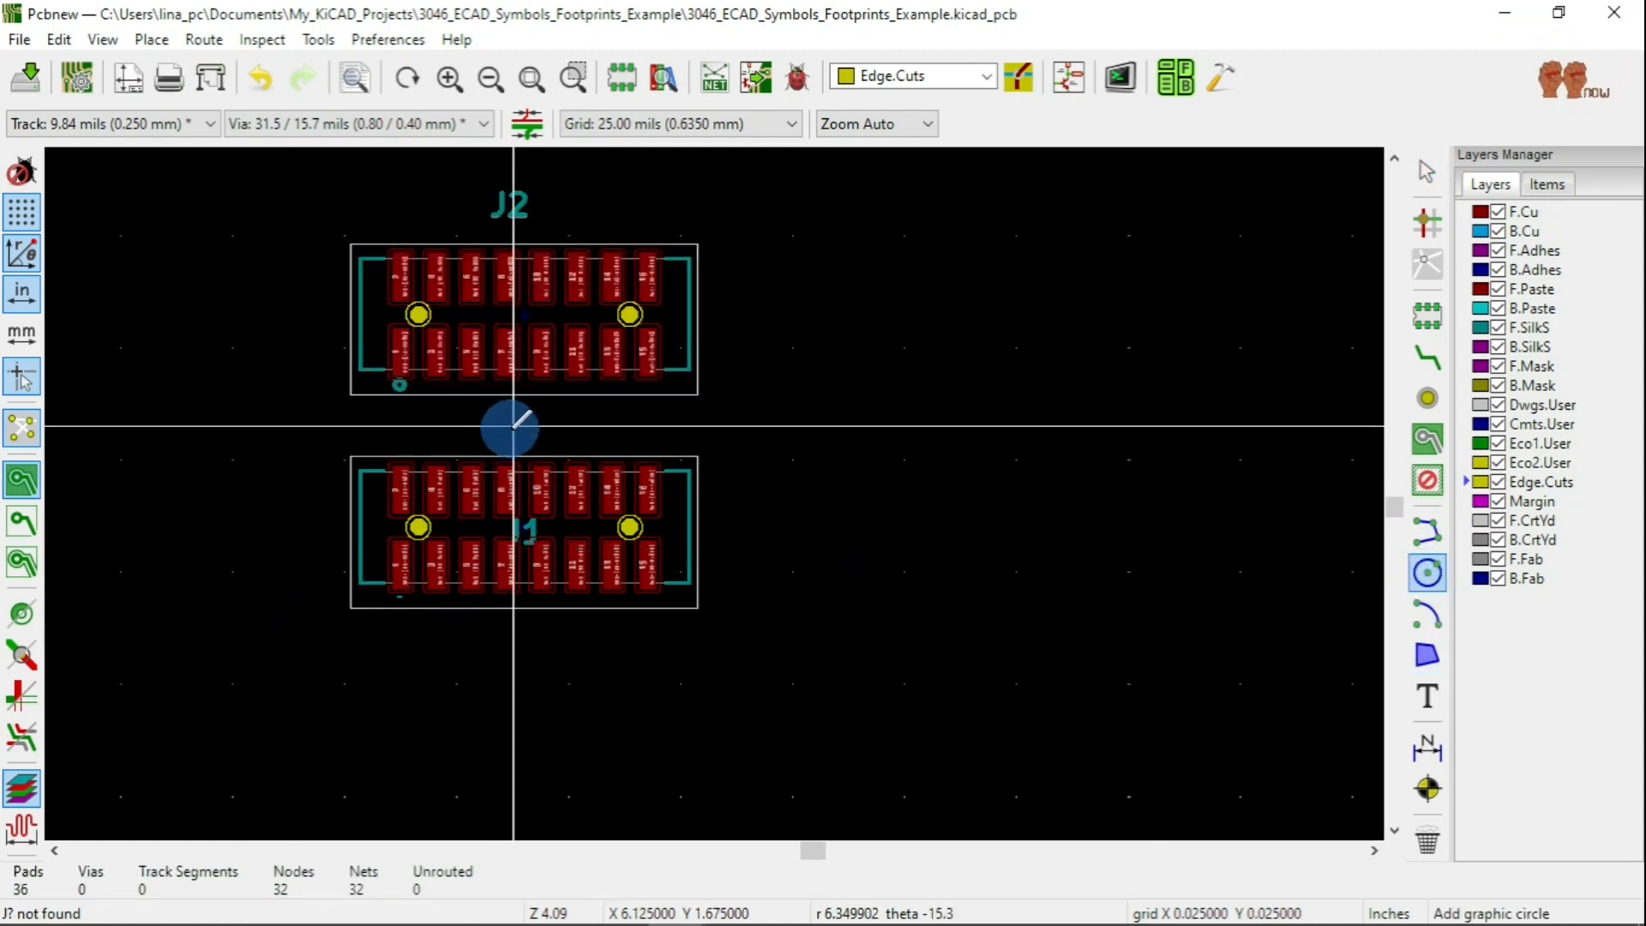
pyautogui.click(513, 425)
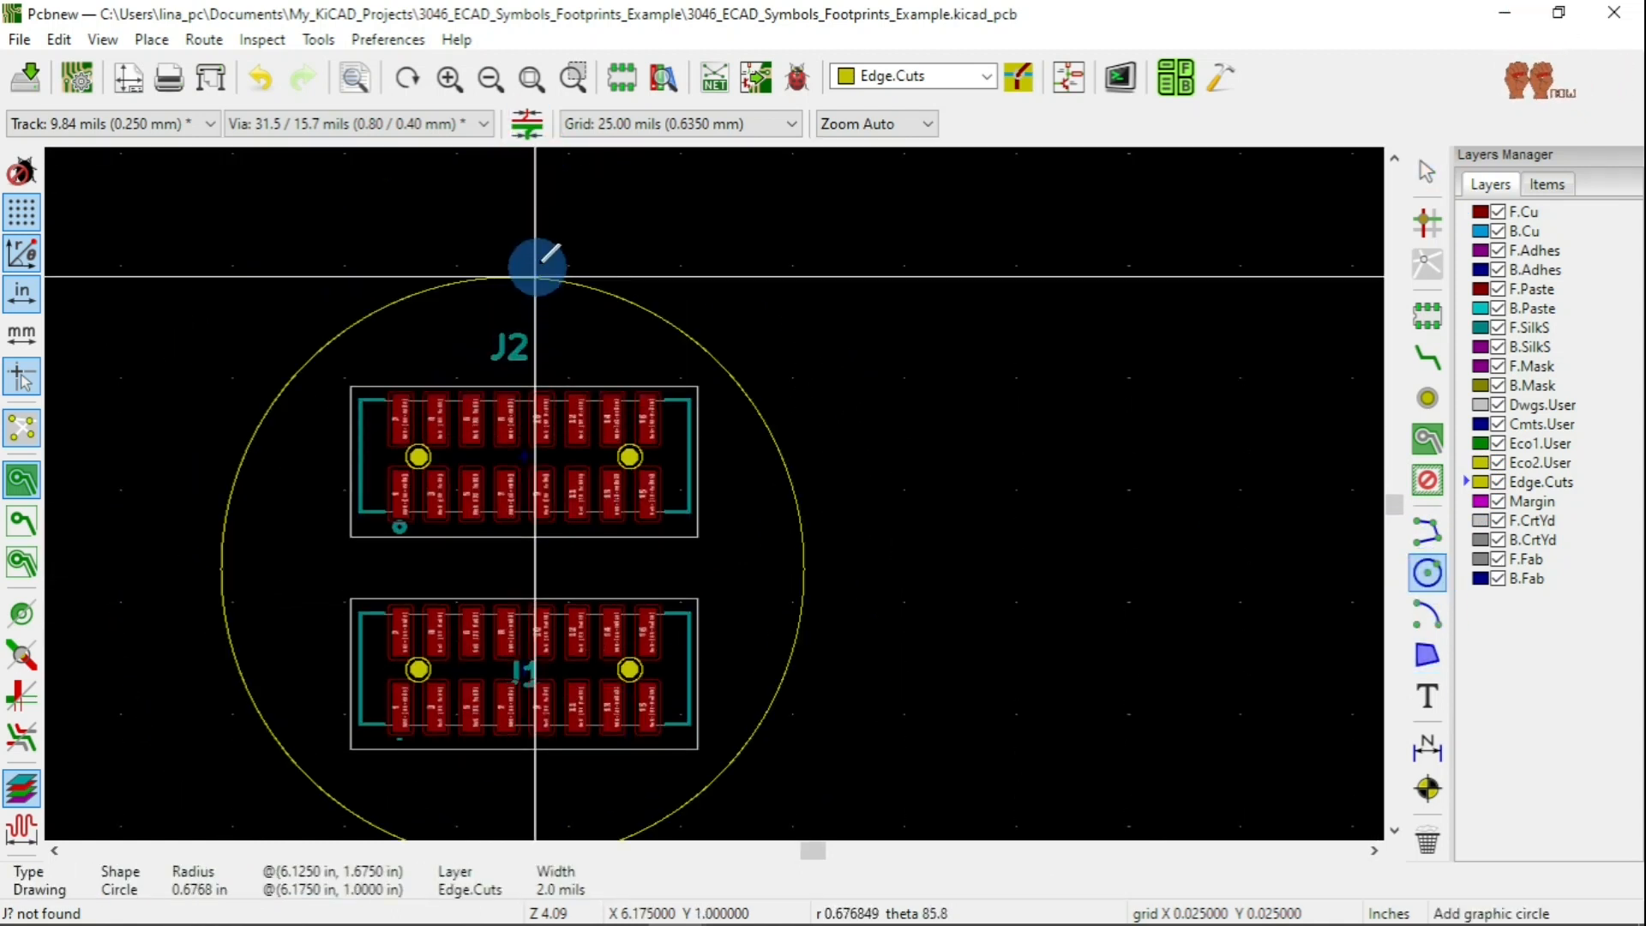
pyautogui.click(540, 232)
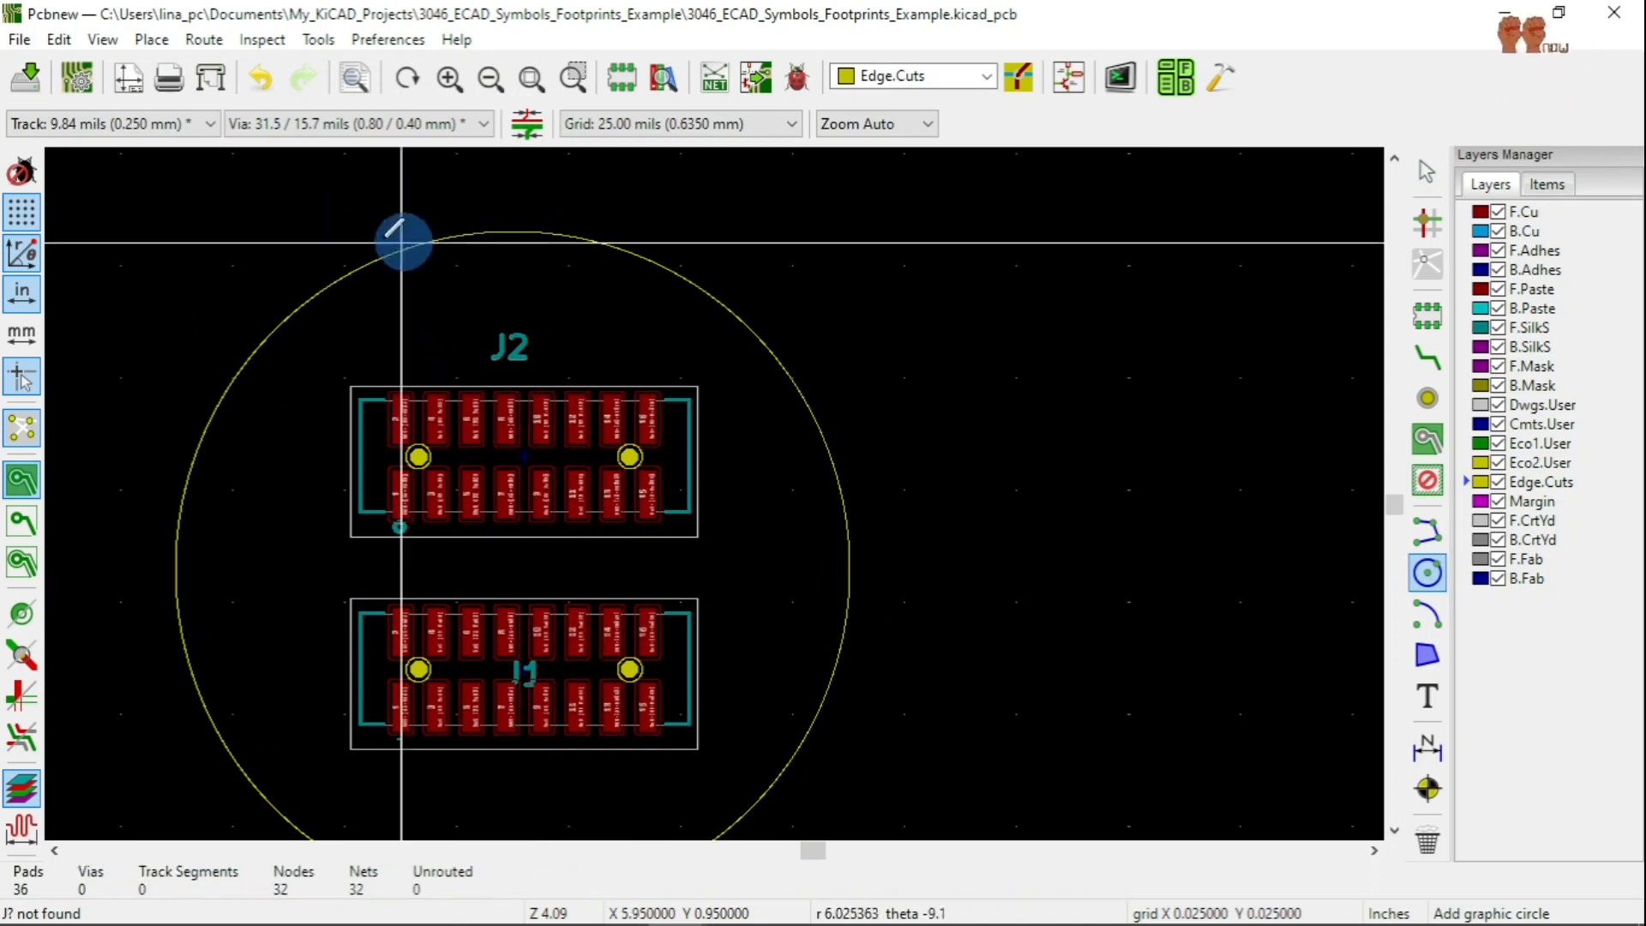
pyautogui.click(35, 79)
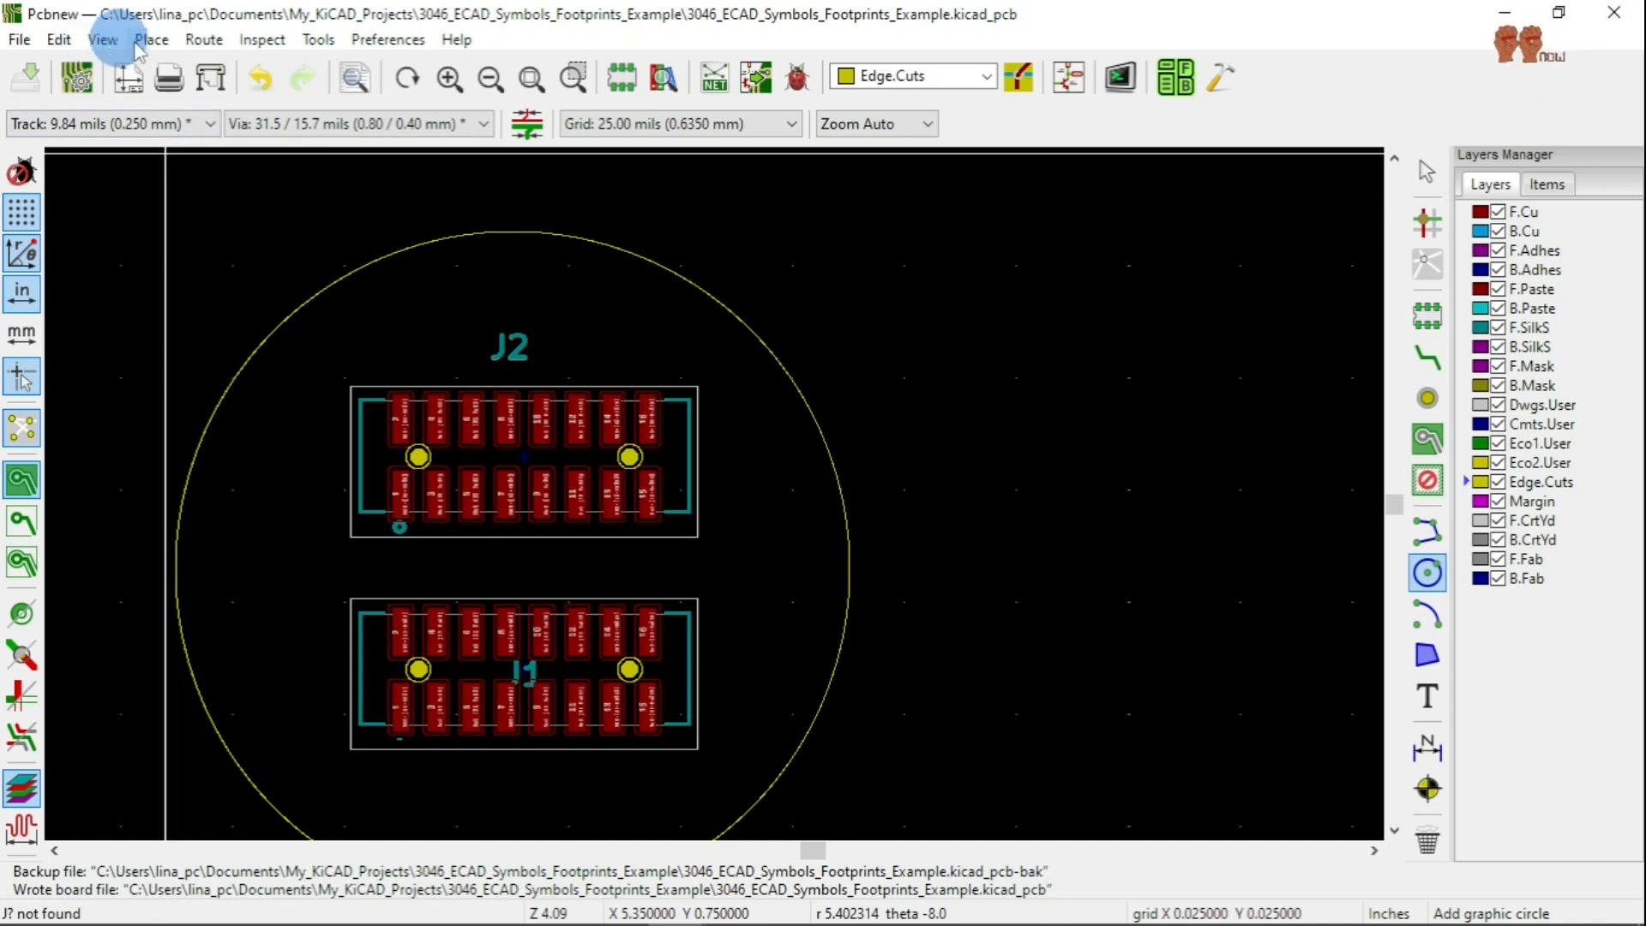
# Open the board in the 3D Viewer and examine how the J1 and J2 connector models sit on it.
pyautogui.click(103, 40)
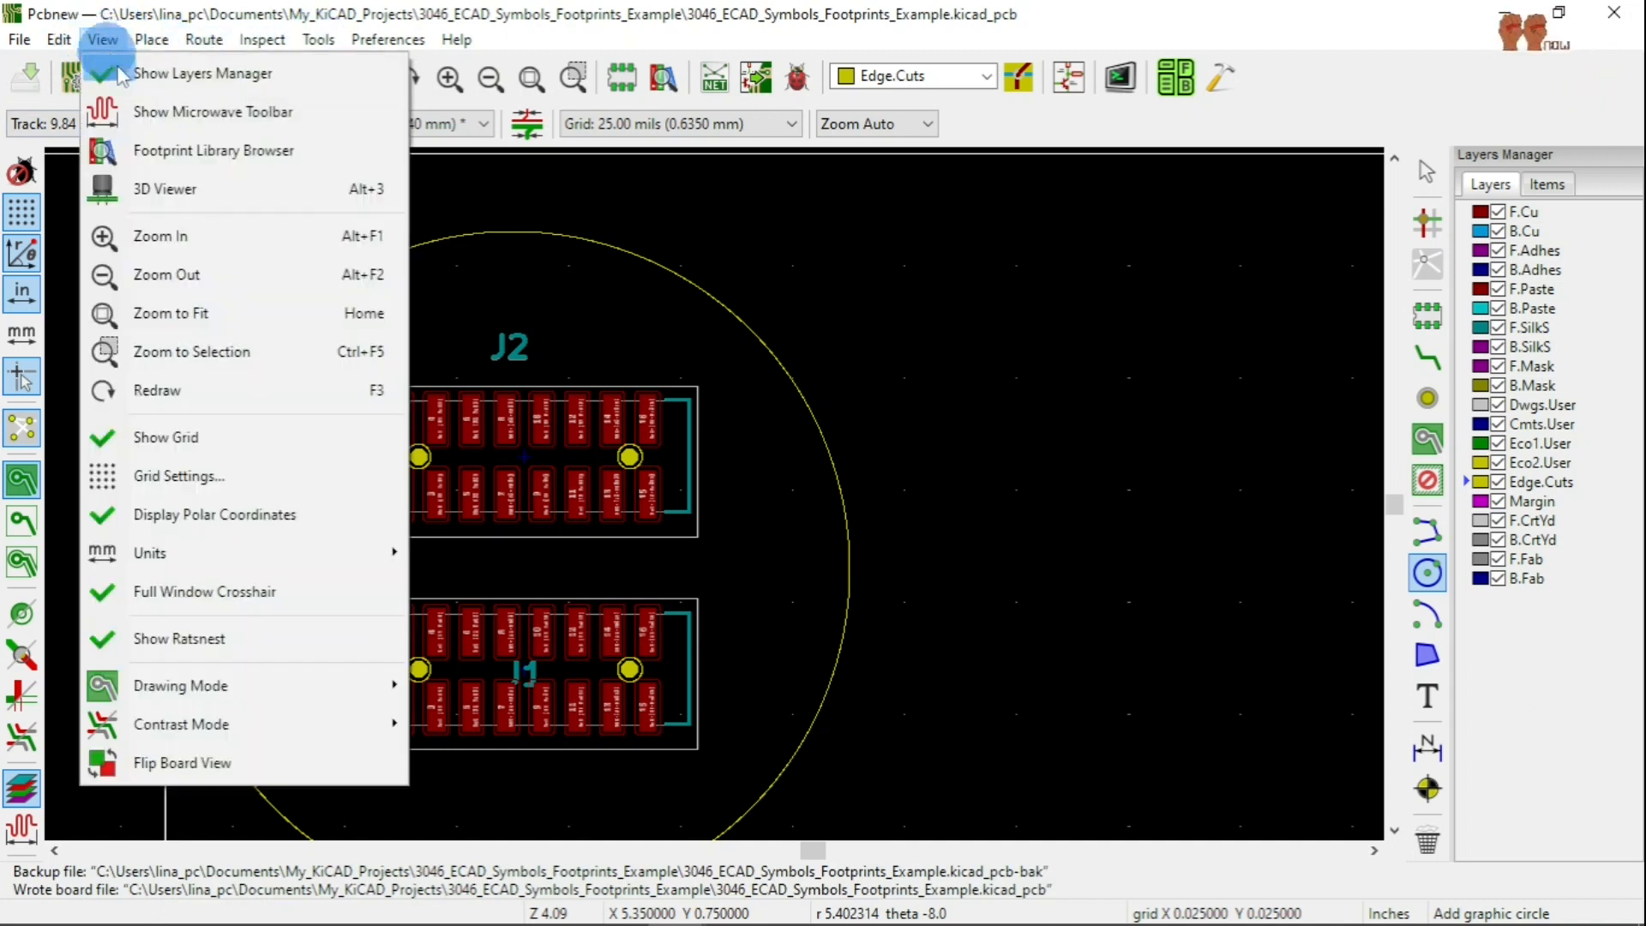
pyautogui.click(220, 189)
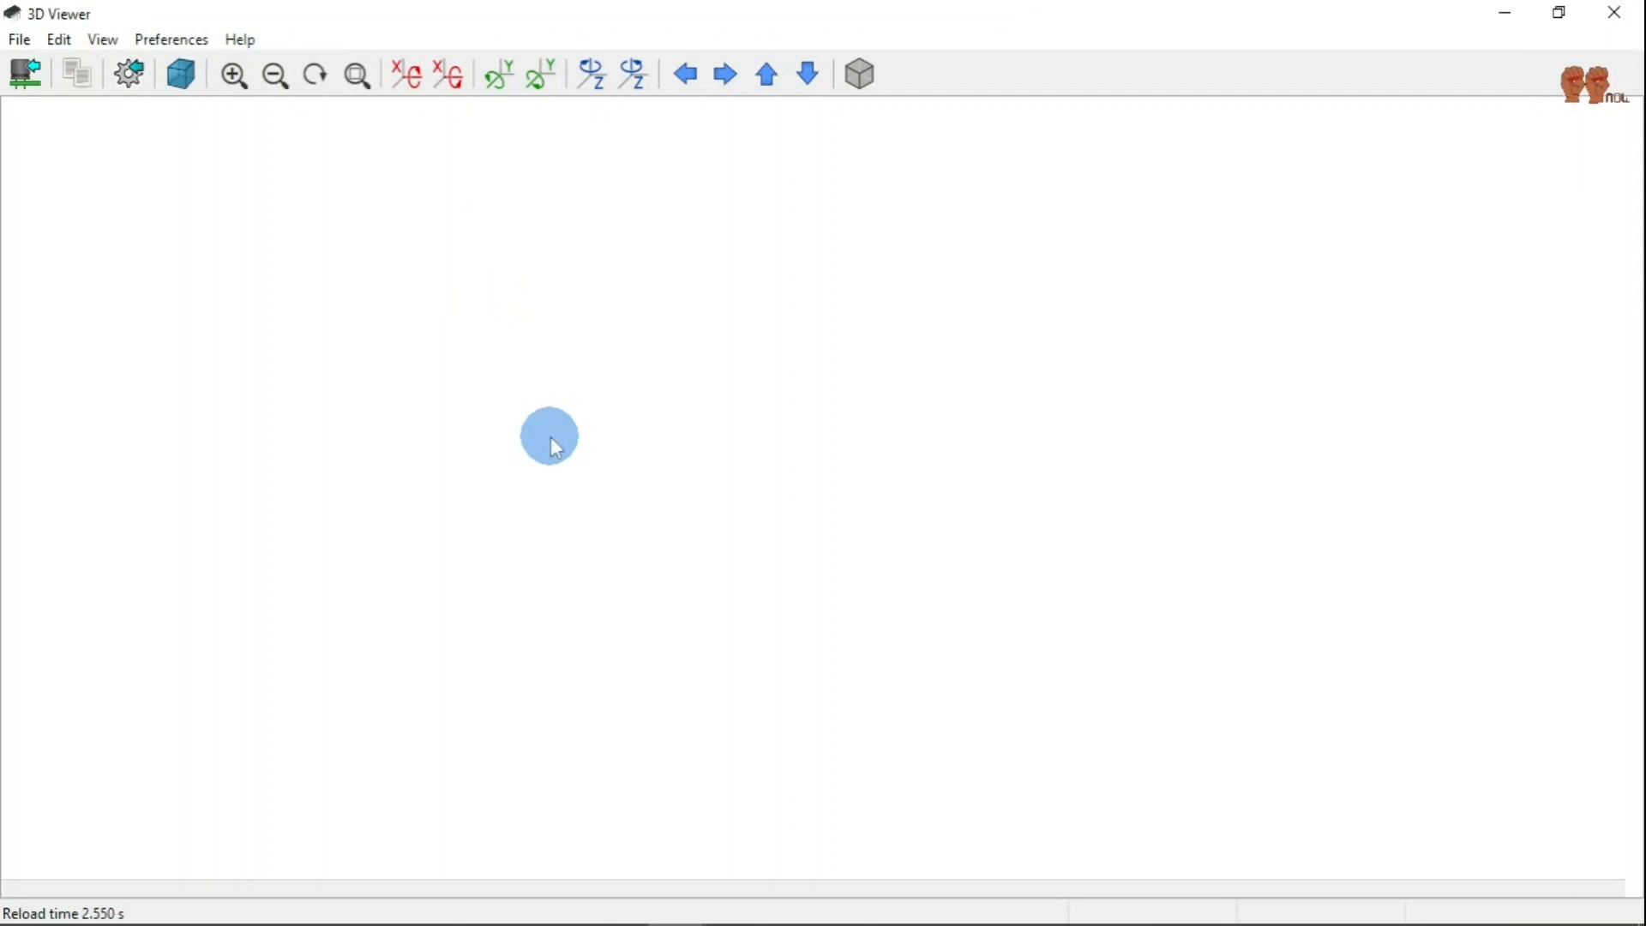
pyautogui.scroll(1, 783, 463)
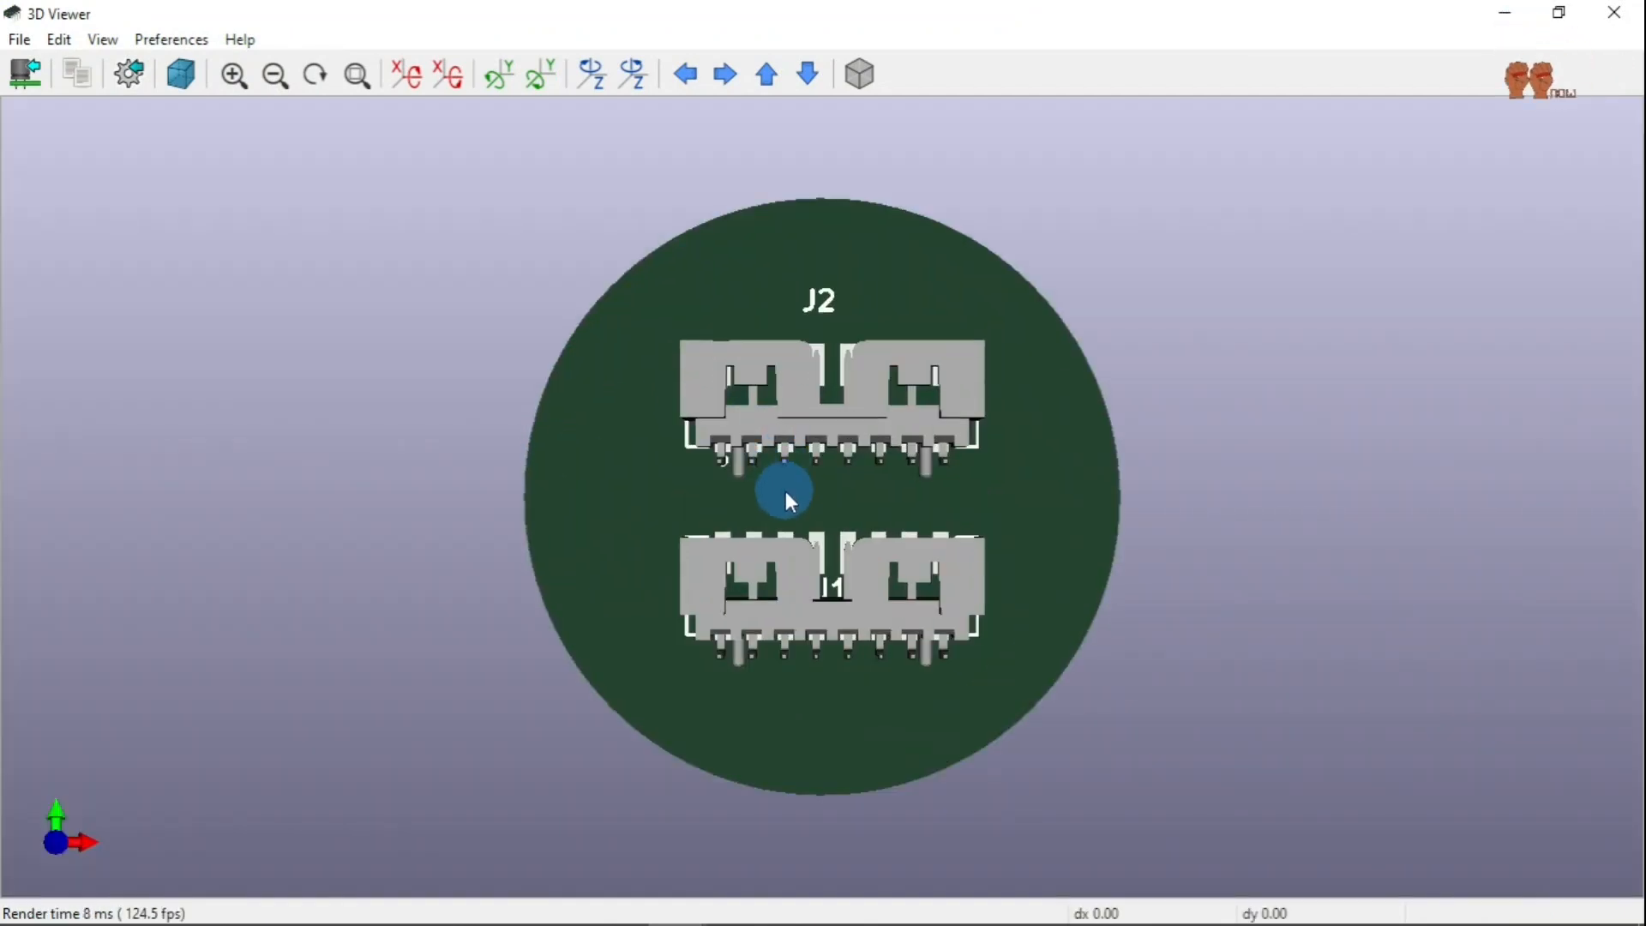
pyautogui.moveTo(718, 512); pyautogui.dragTo(759, 556, button='middle')
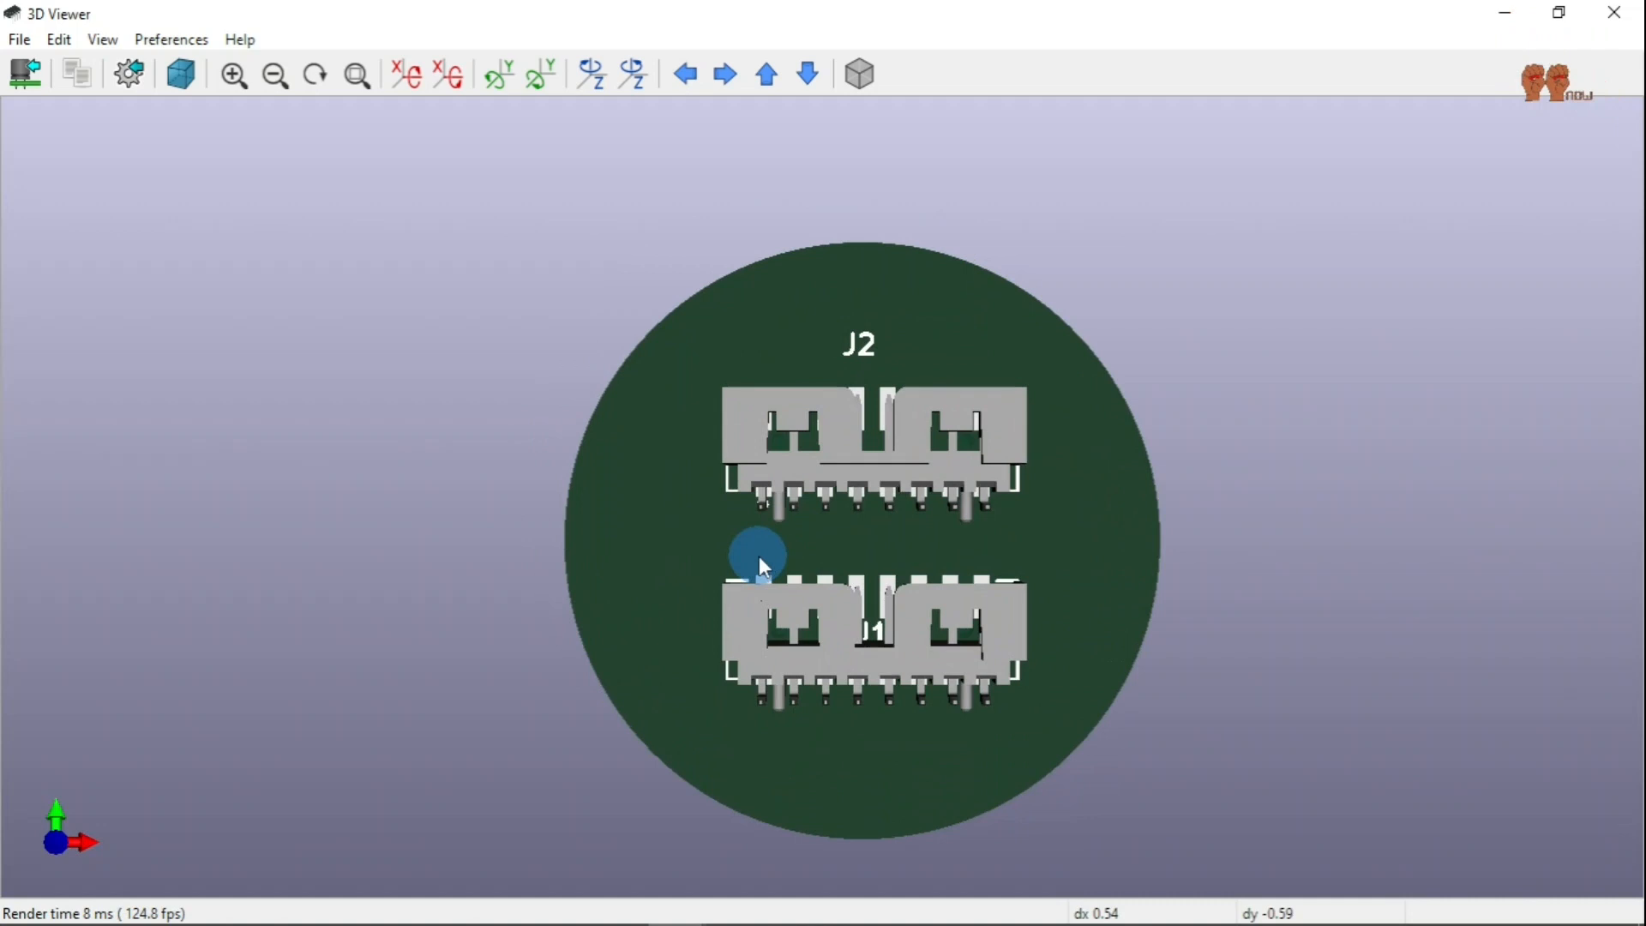
# Inspect the orientation of the J1 and J2 connector models on the board from several angles and close the 3D view.
pyautogui.moveTo(759, 555); pyautogui.dragTo(857, 656)
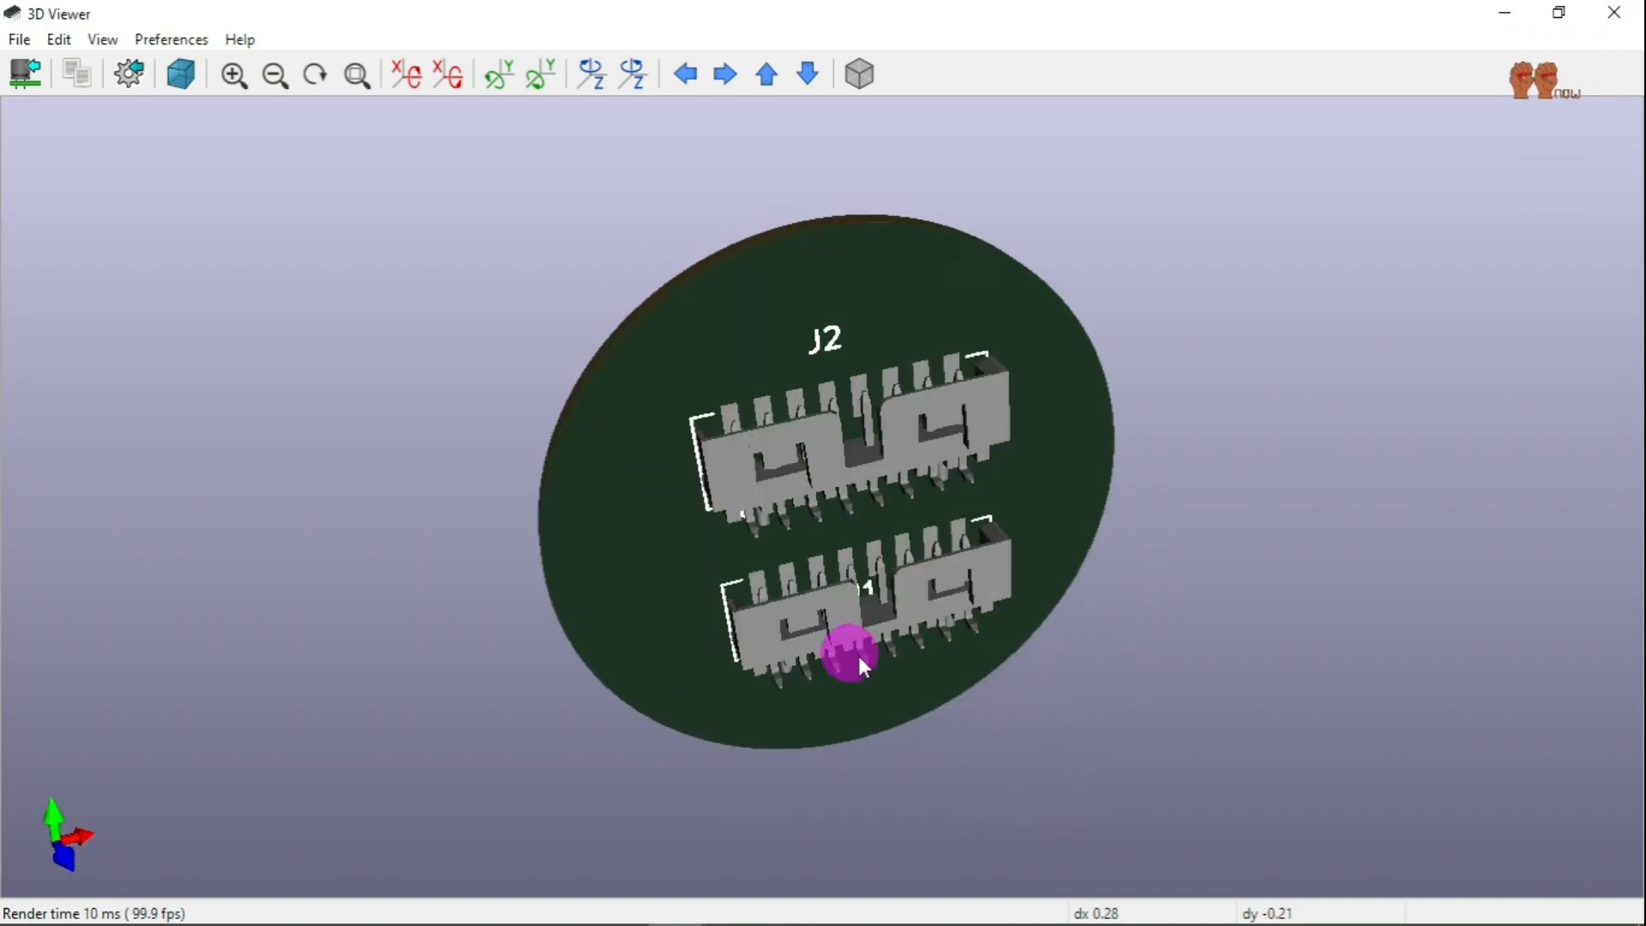
pyautogui.moveTo(857, 655); pyautogui.dragTo(781, 708)
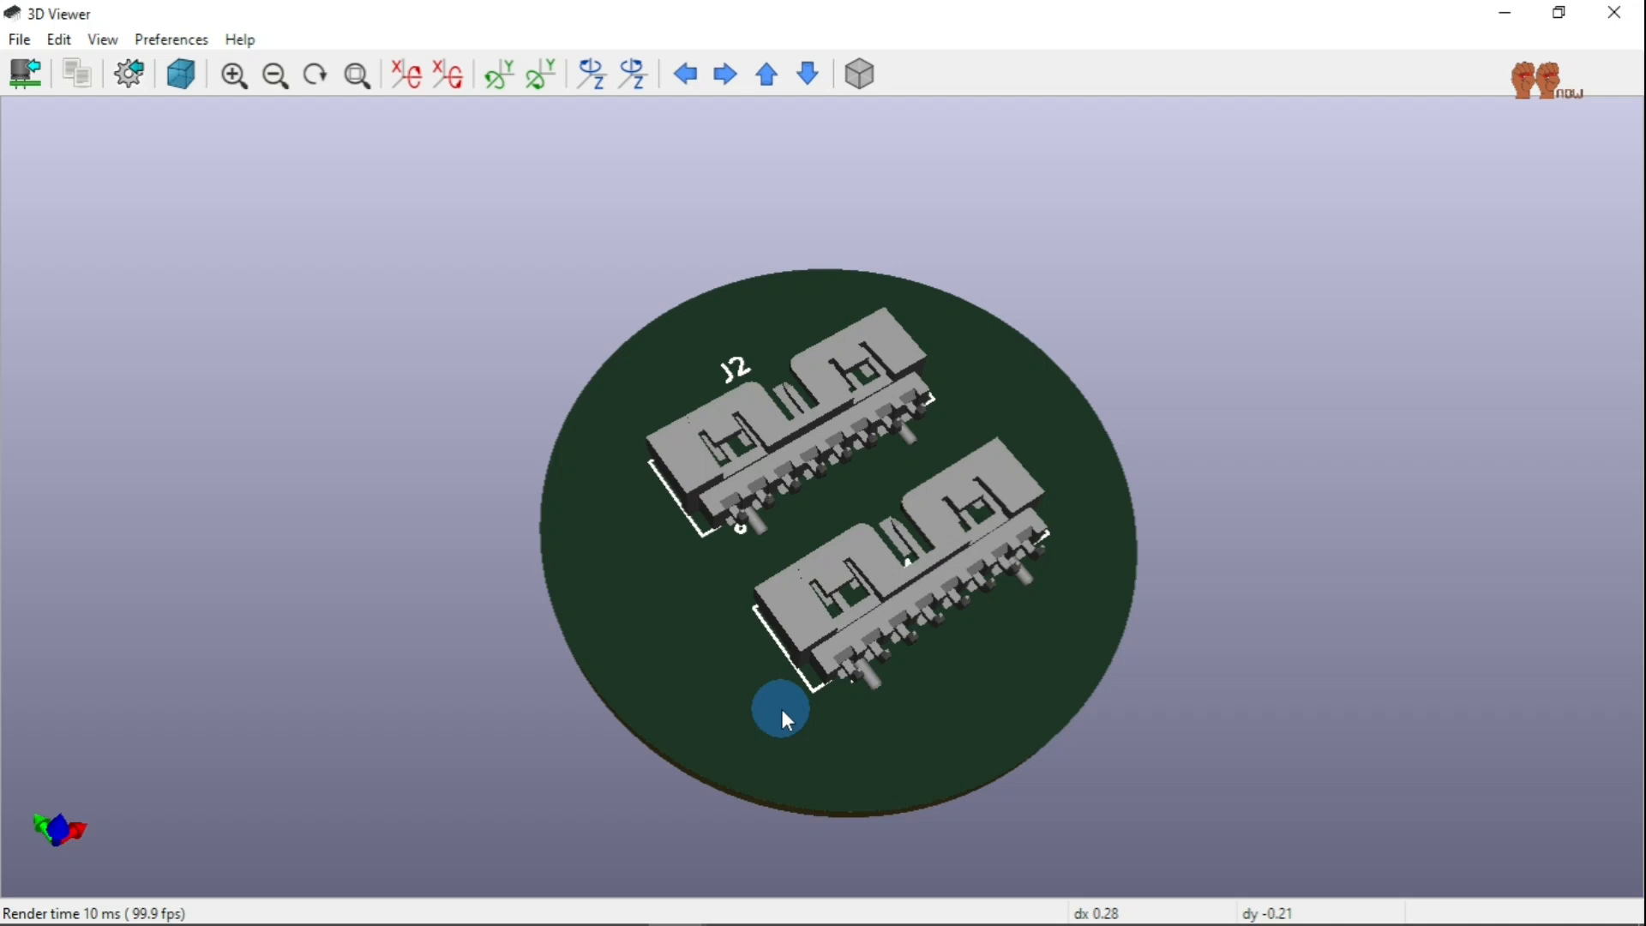
pyautogui.moveTo(782, 708); pyautogui.dragTo(714, 538)
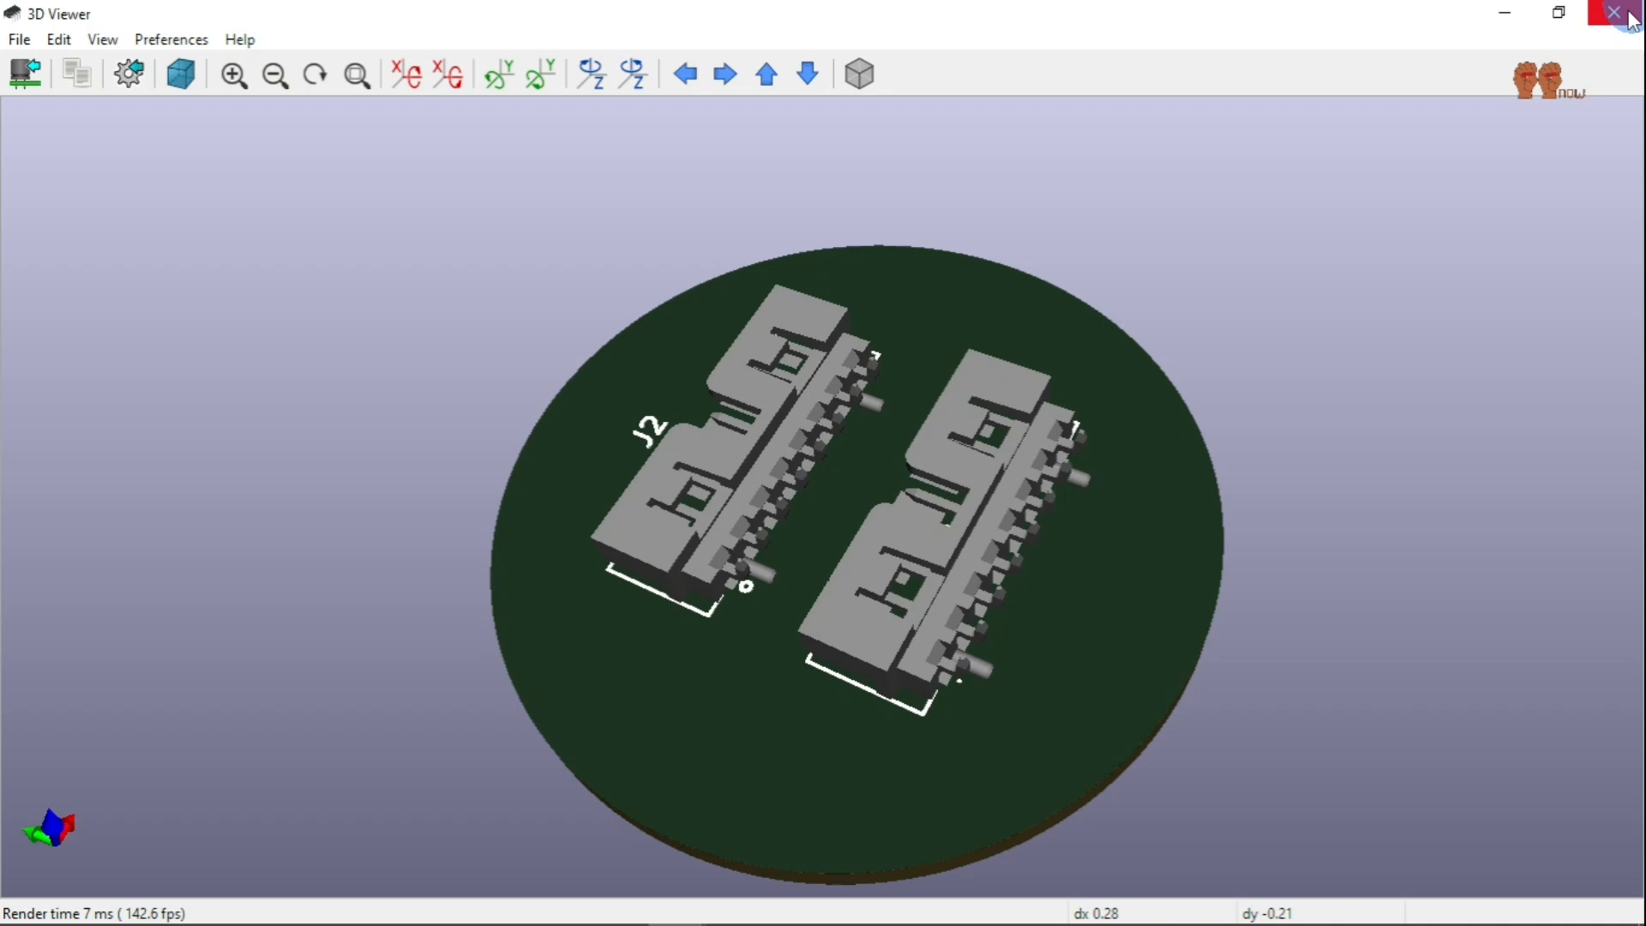
pyautogui.click(1628, 15)
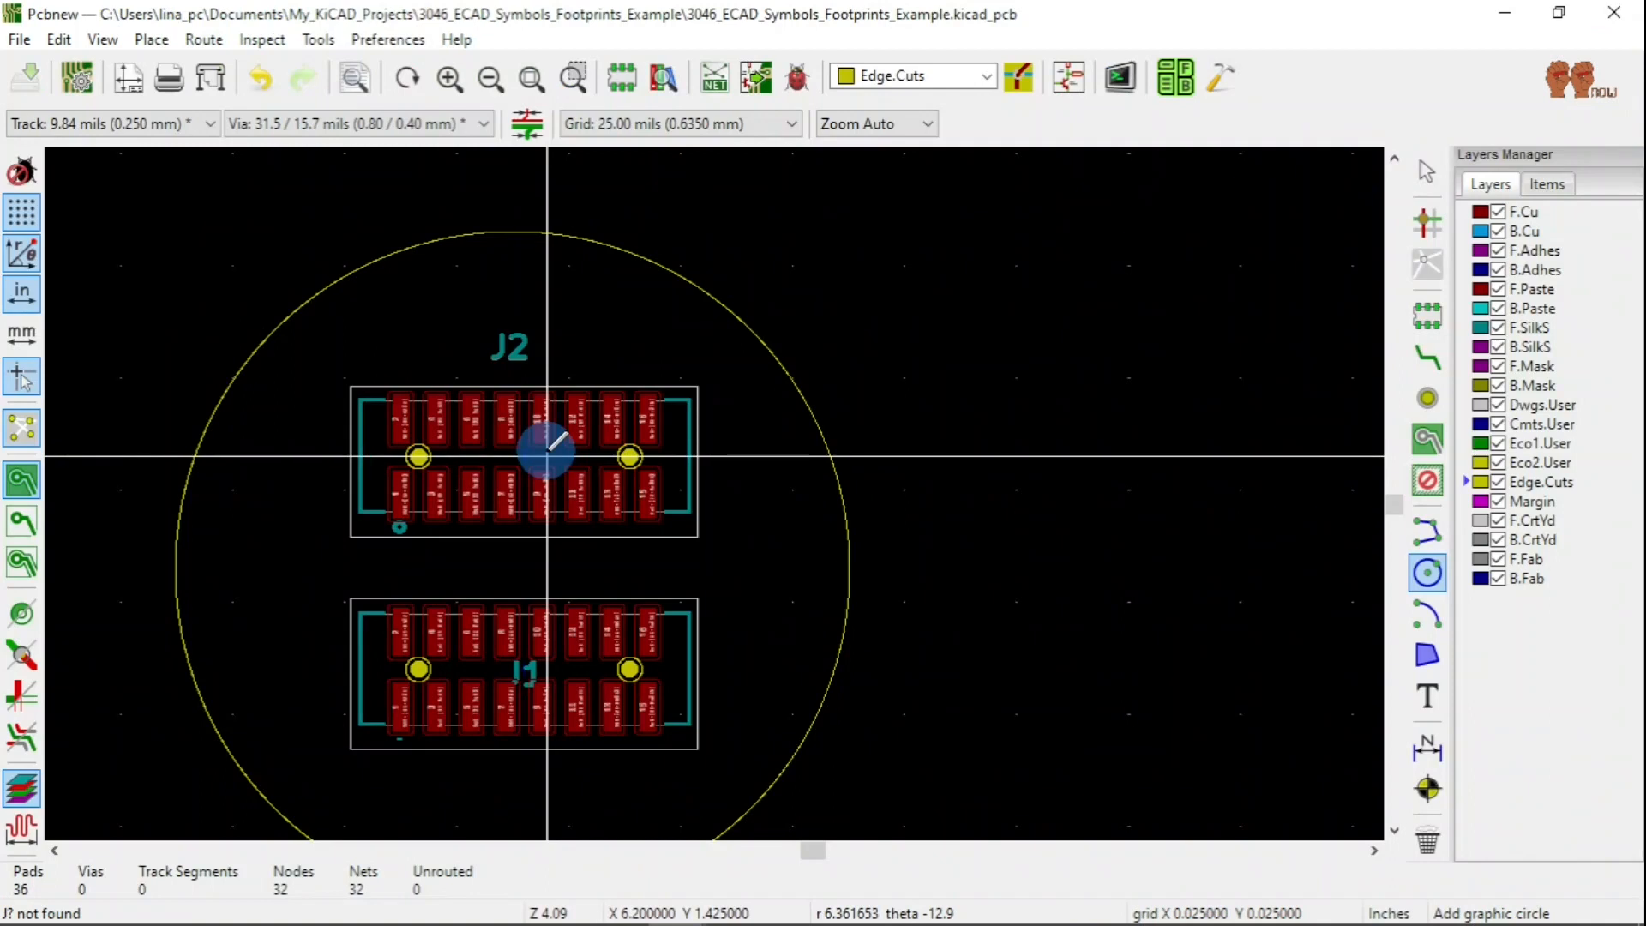
pyautogui.click(547, 455)
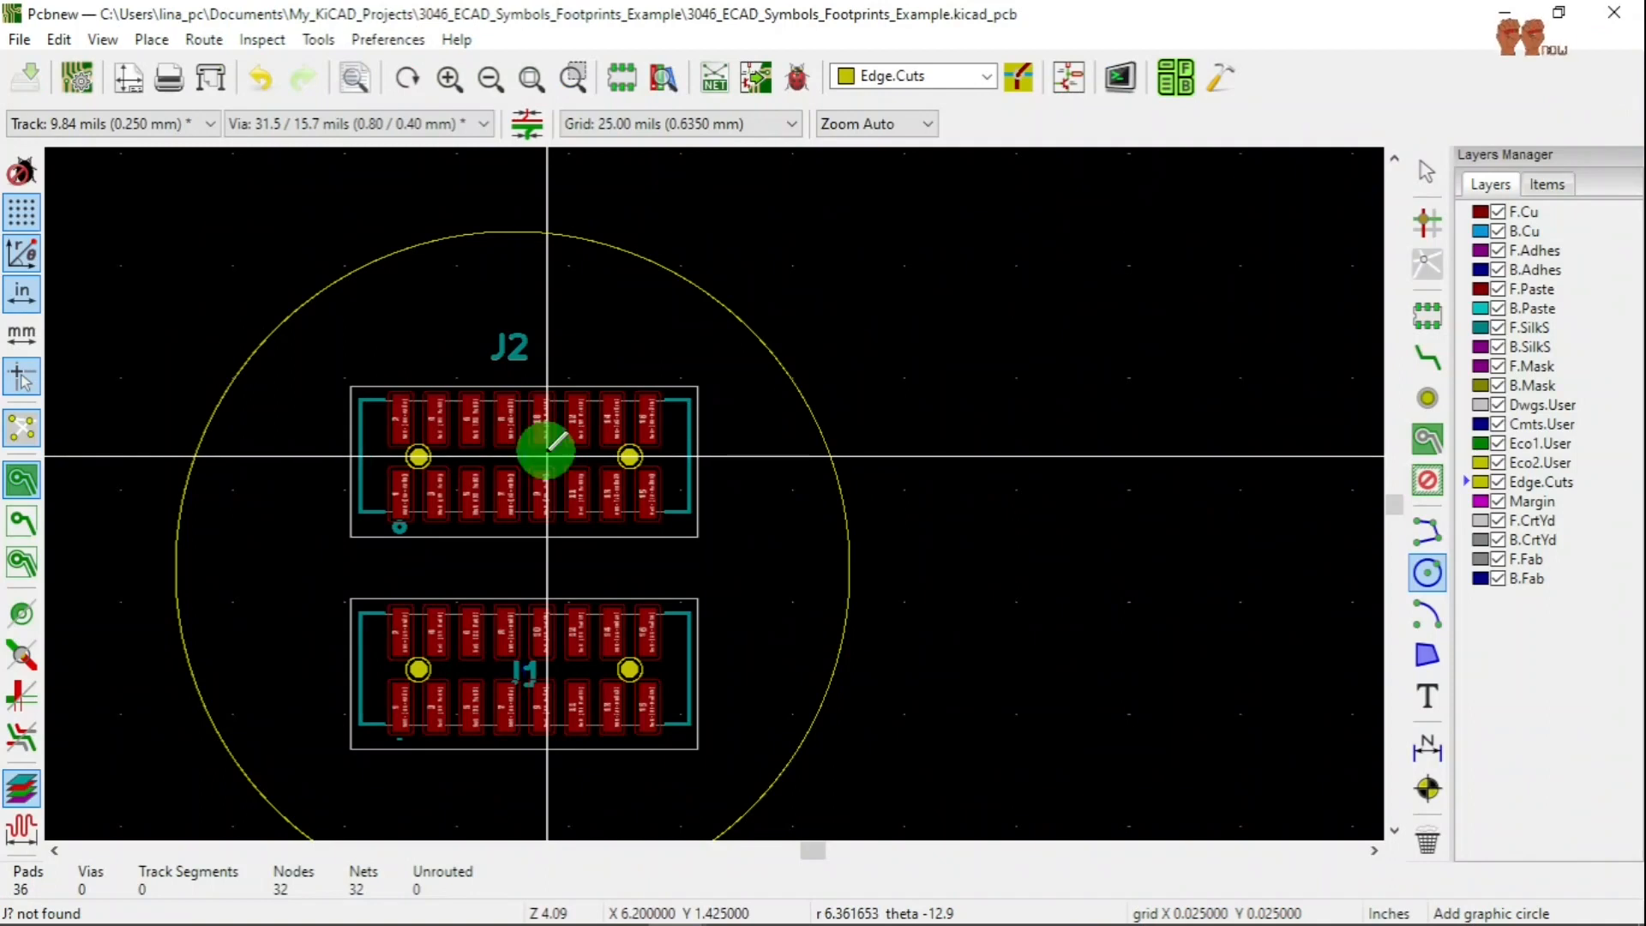
pyautogui.rightClick(547, 455)
pyautogui.click(1005, 306)
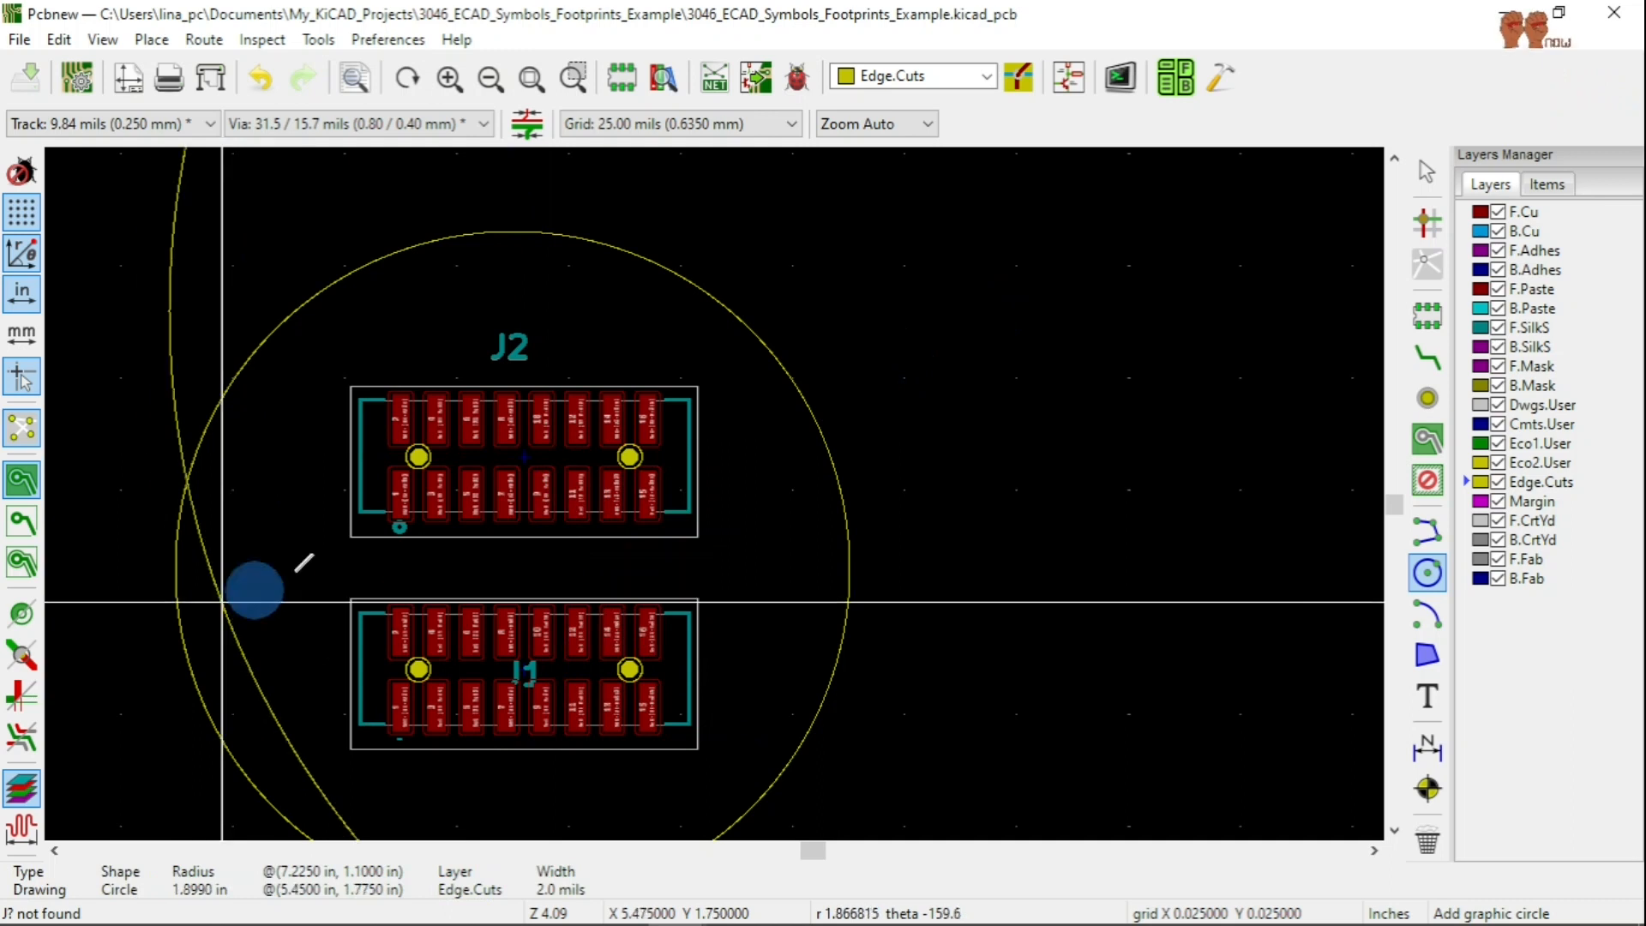
pyautogui.press('Escape')
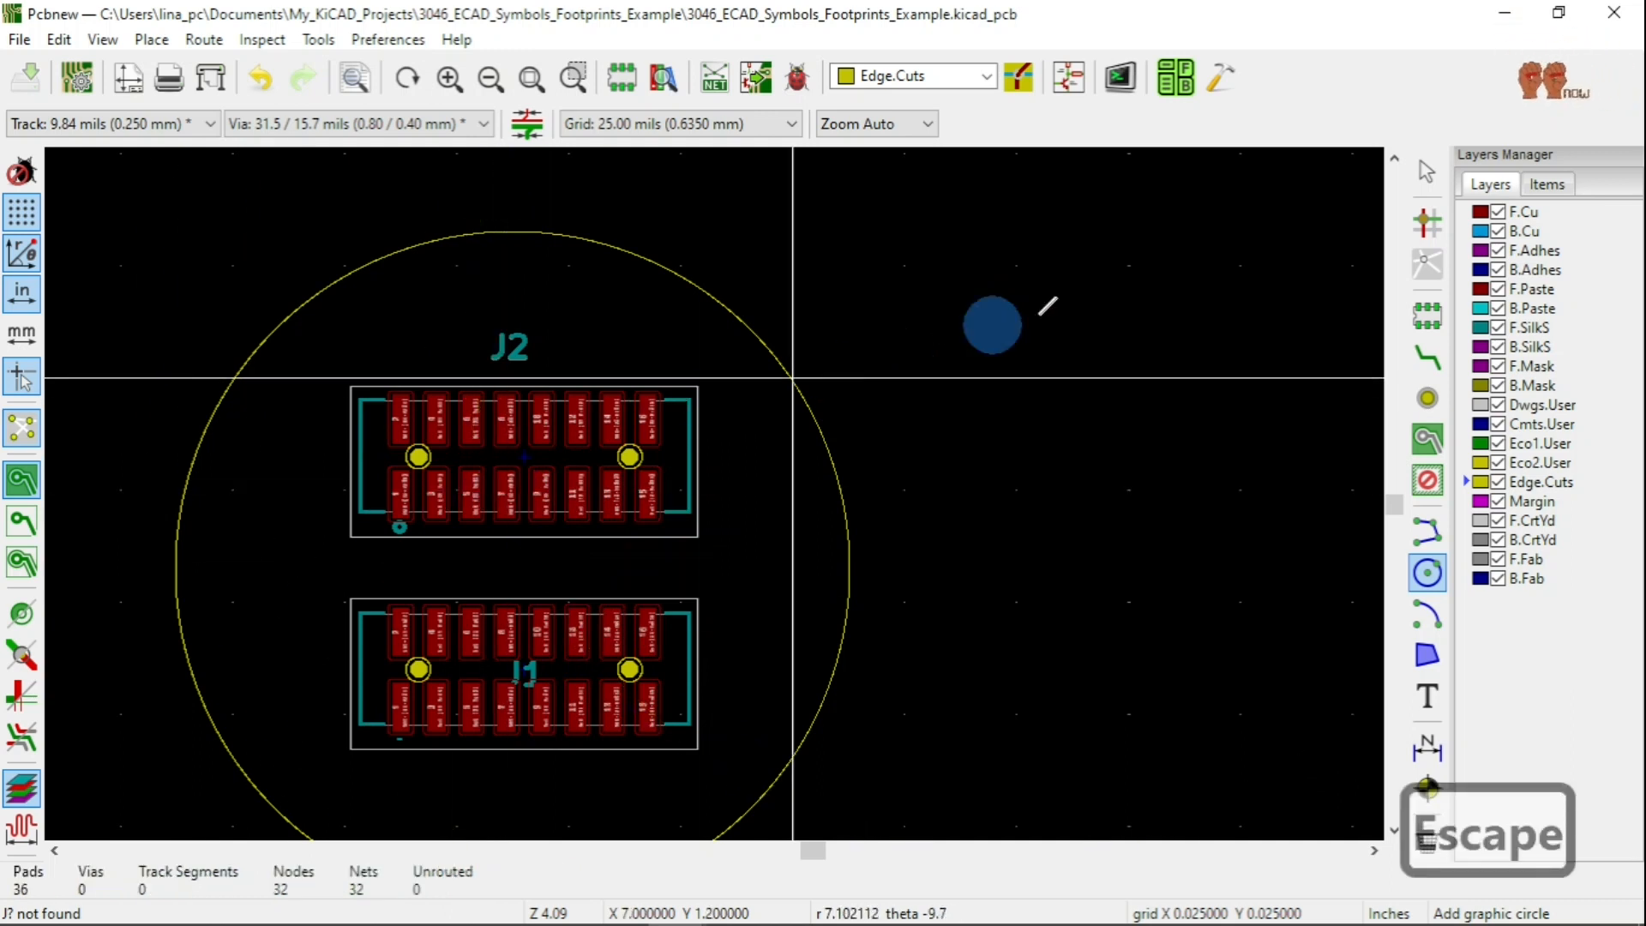
pyautogui.press('Escape')
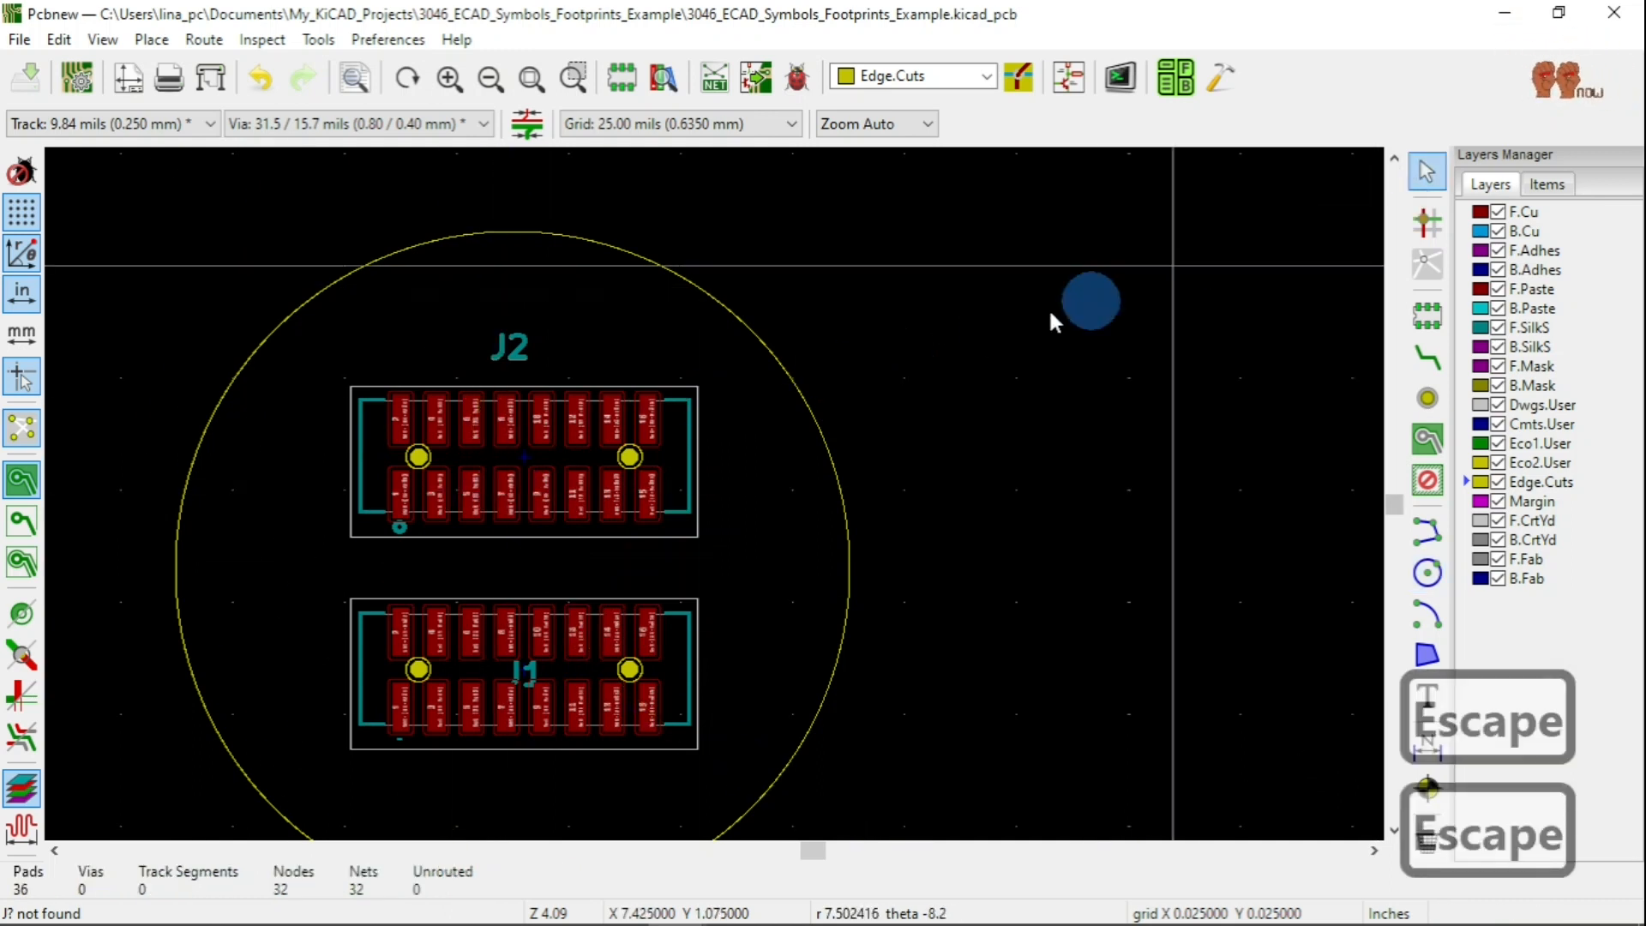
# Open J2's library footprint for editing and bring up the 3D model settings in its footprint properties.
pyautogui.doubleClick(532, 473)
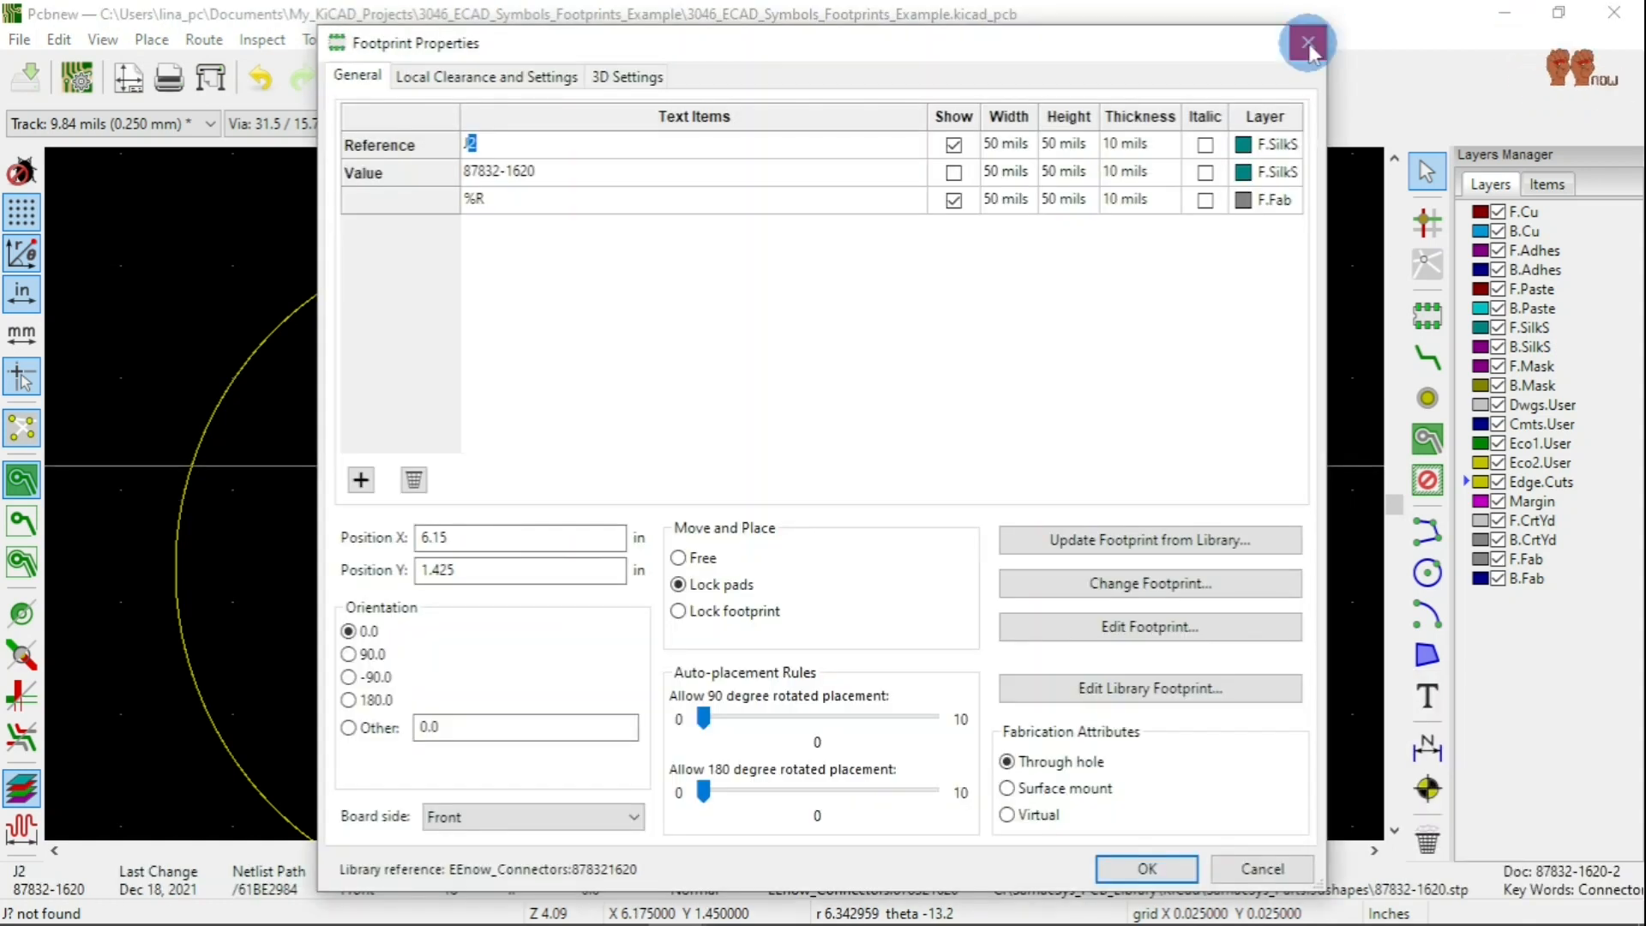
pyautogui.click(1149, 687)
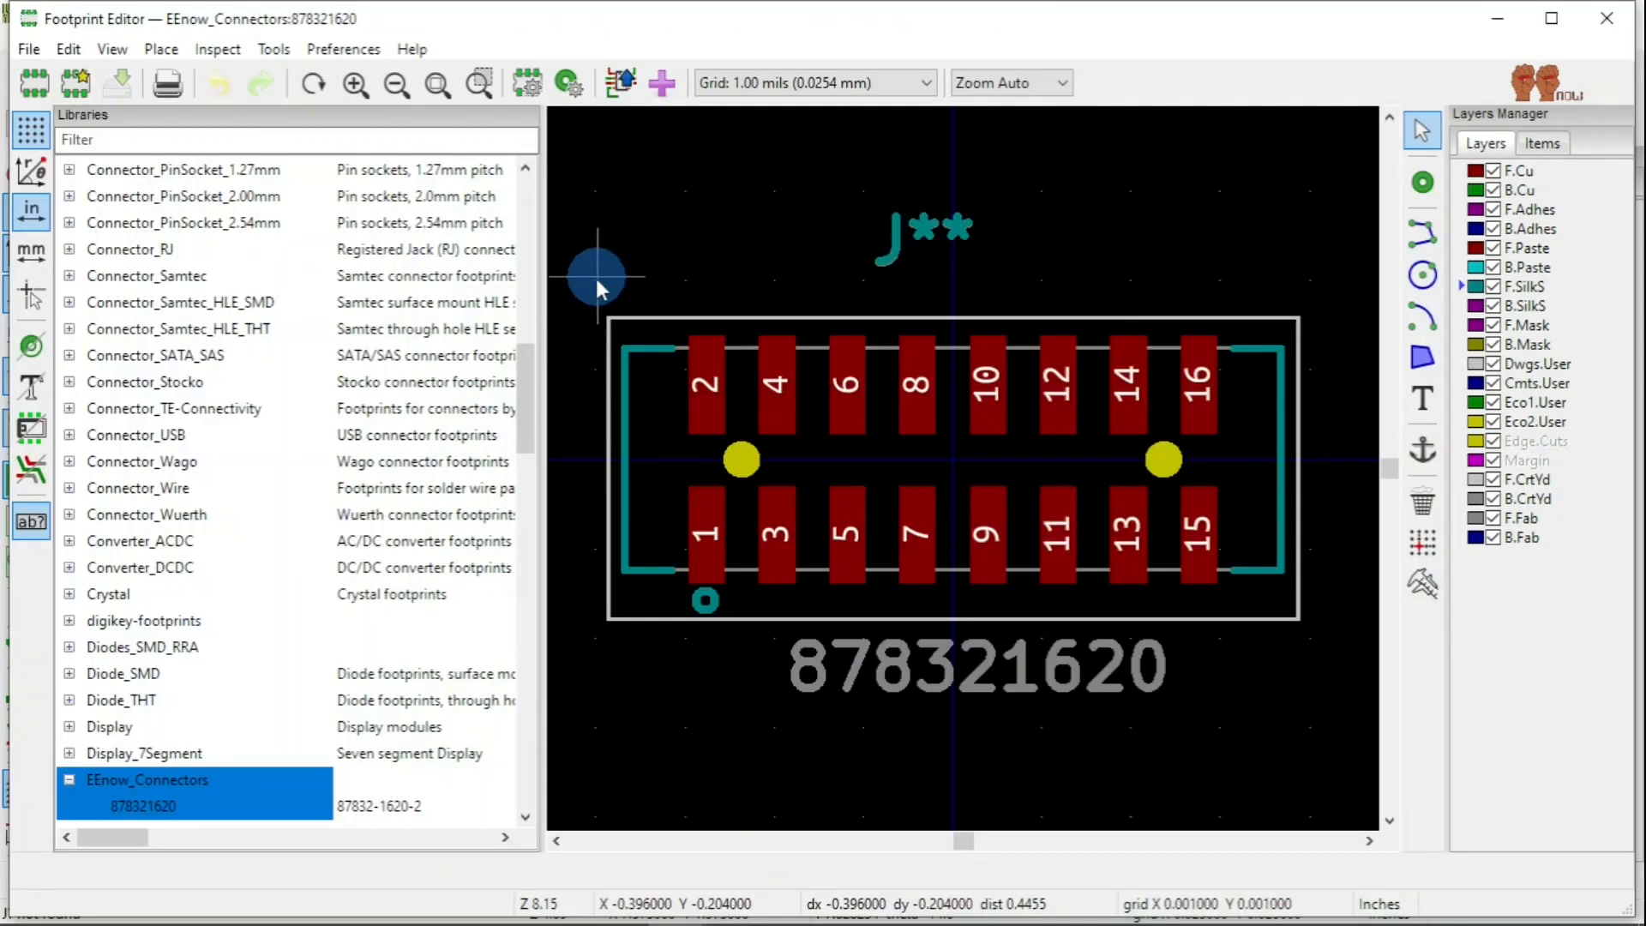
pyautogui.click(529, 83)
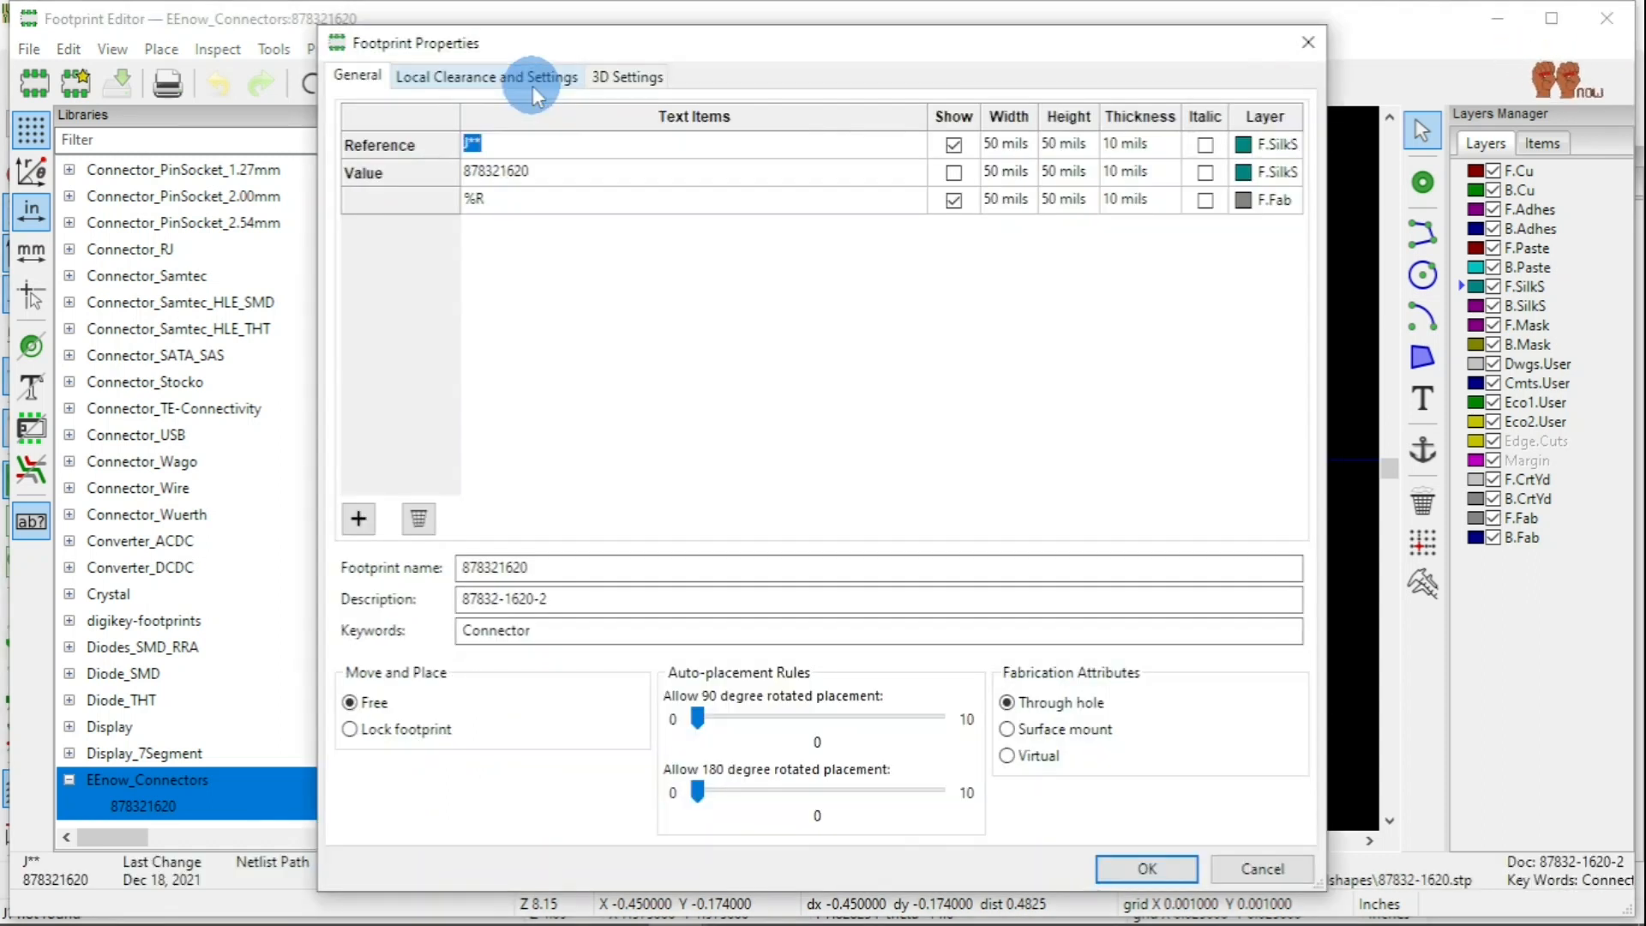
pyautogui.click(474, 86)
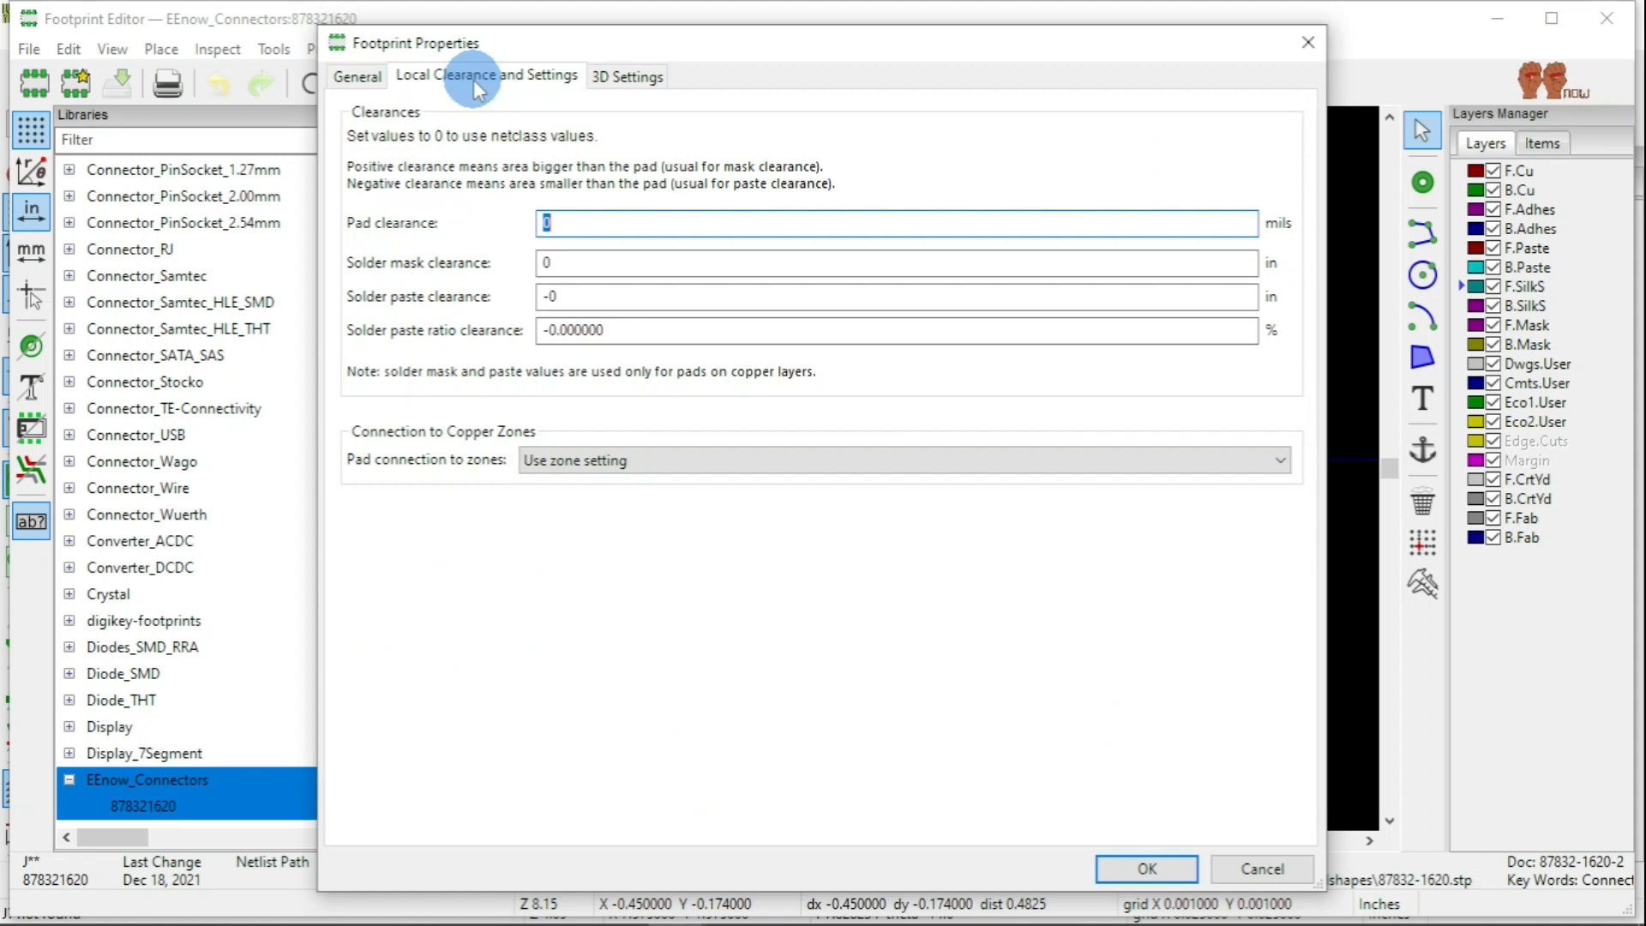
pyautogui.click(629, 79)
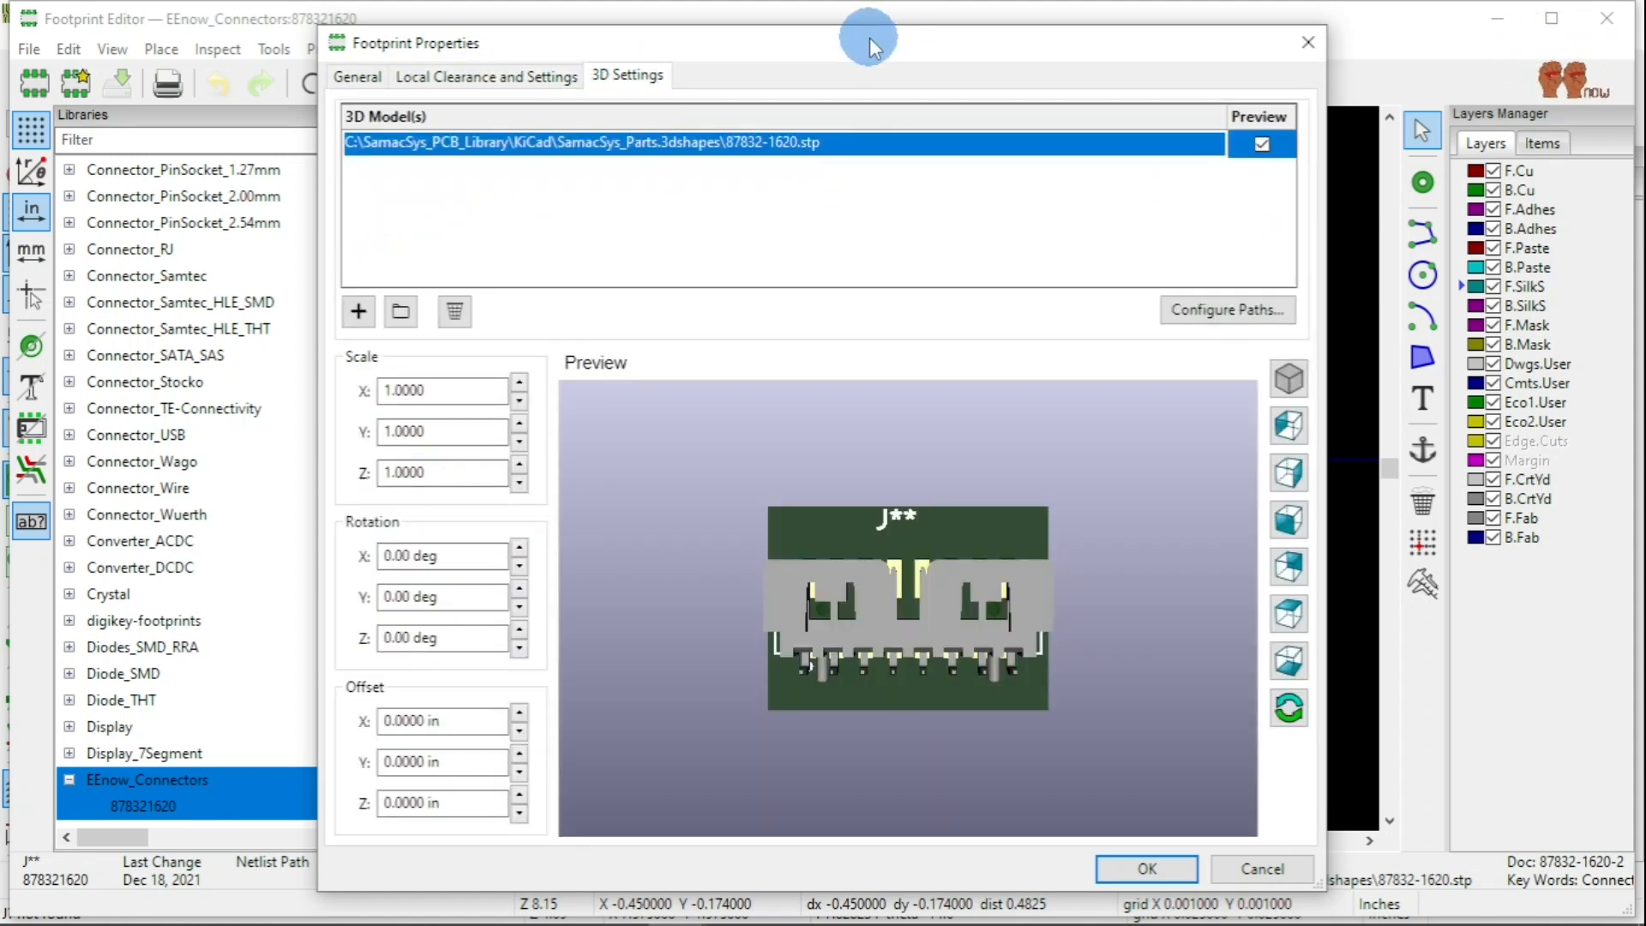
pyautogui.moveTo(873, 45); pyautogui.dragTo(879, 22)
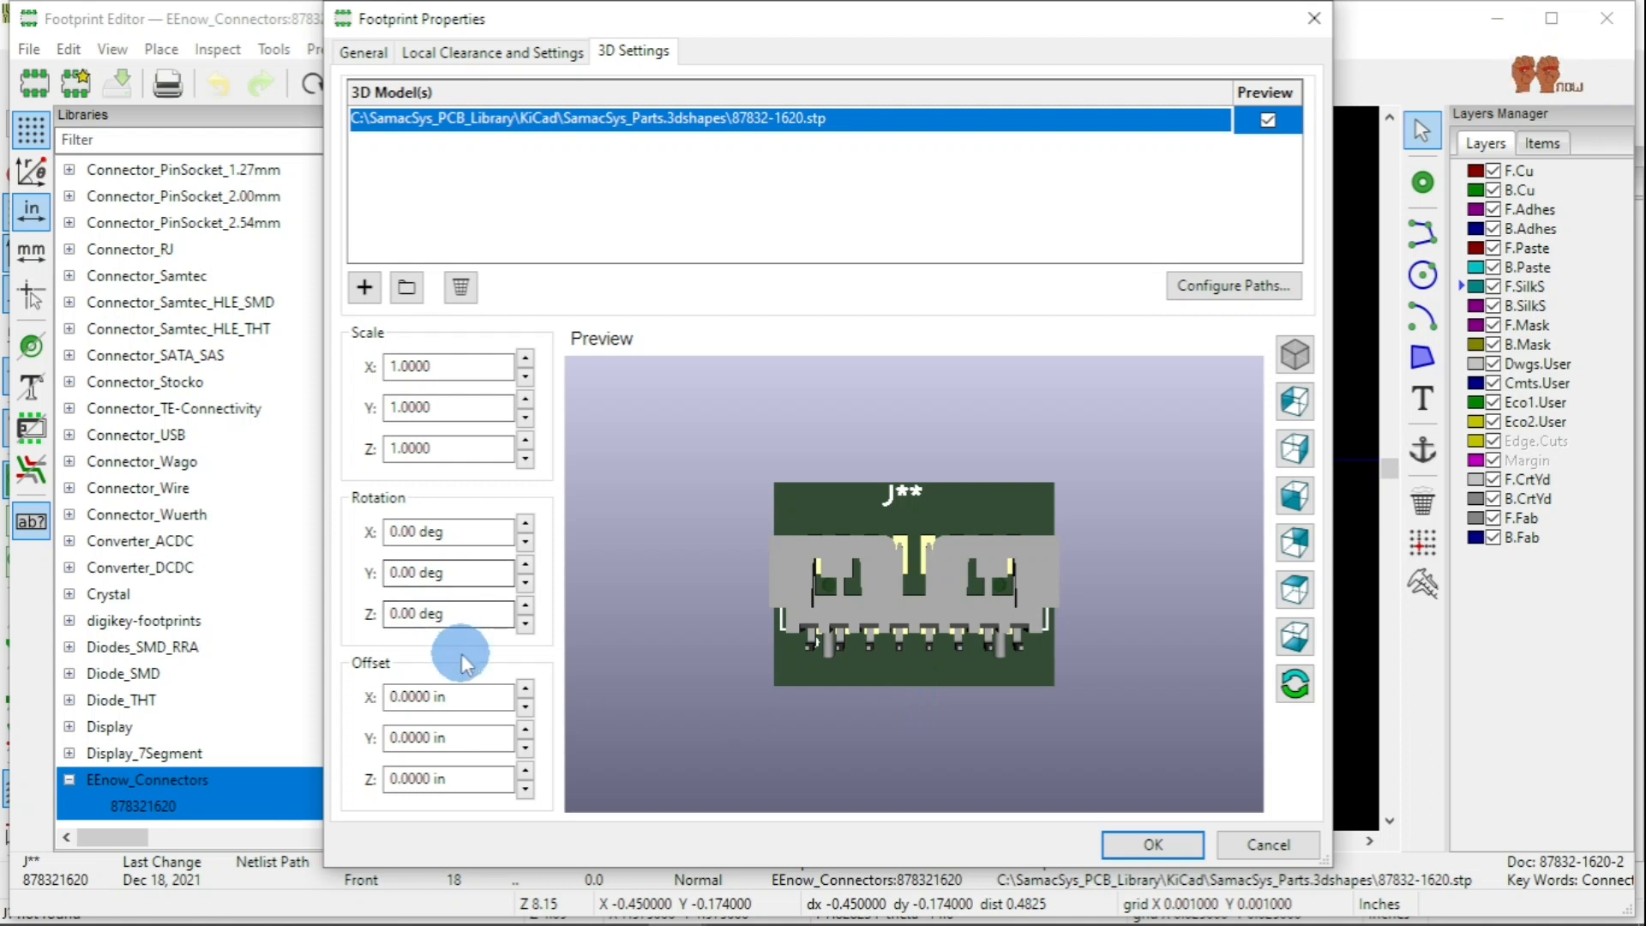
# Try rotating the connector's 3D model about the Y axis, ending at 5 deg.
pyautogui.click(526, 582)
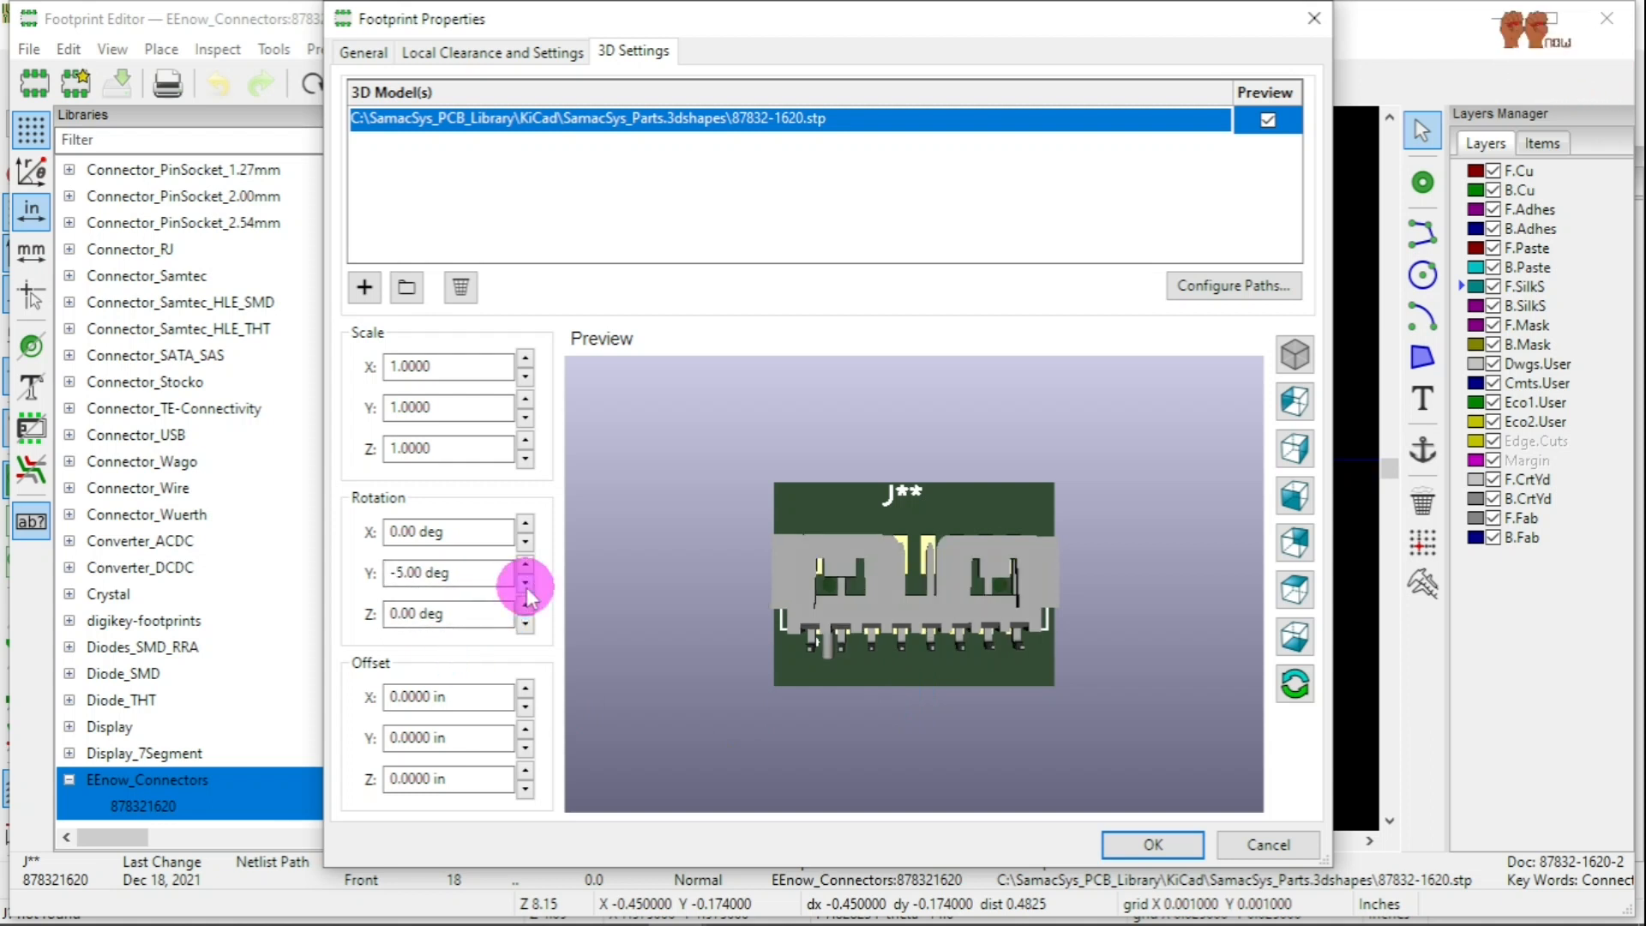
pyautogui.click(525, 566)
pyautogui.click(525, 566)
pyautogui.click(525, 566)
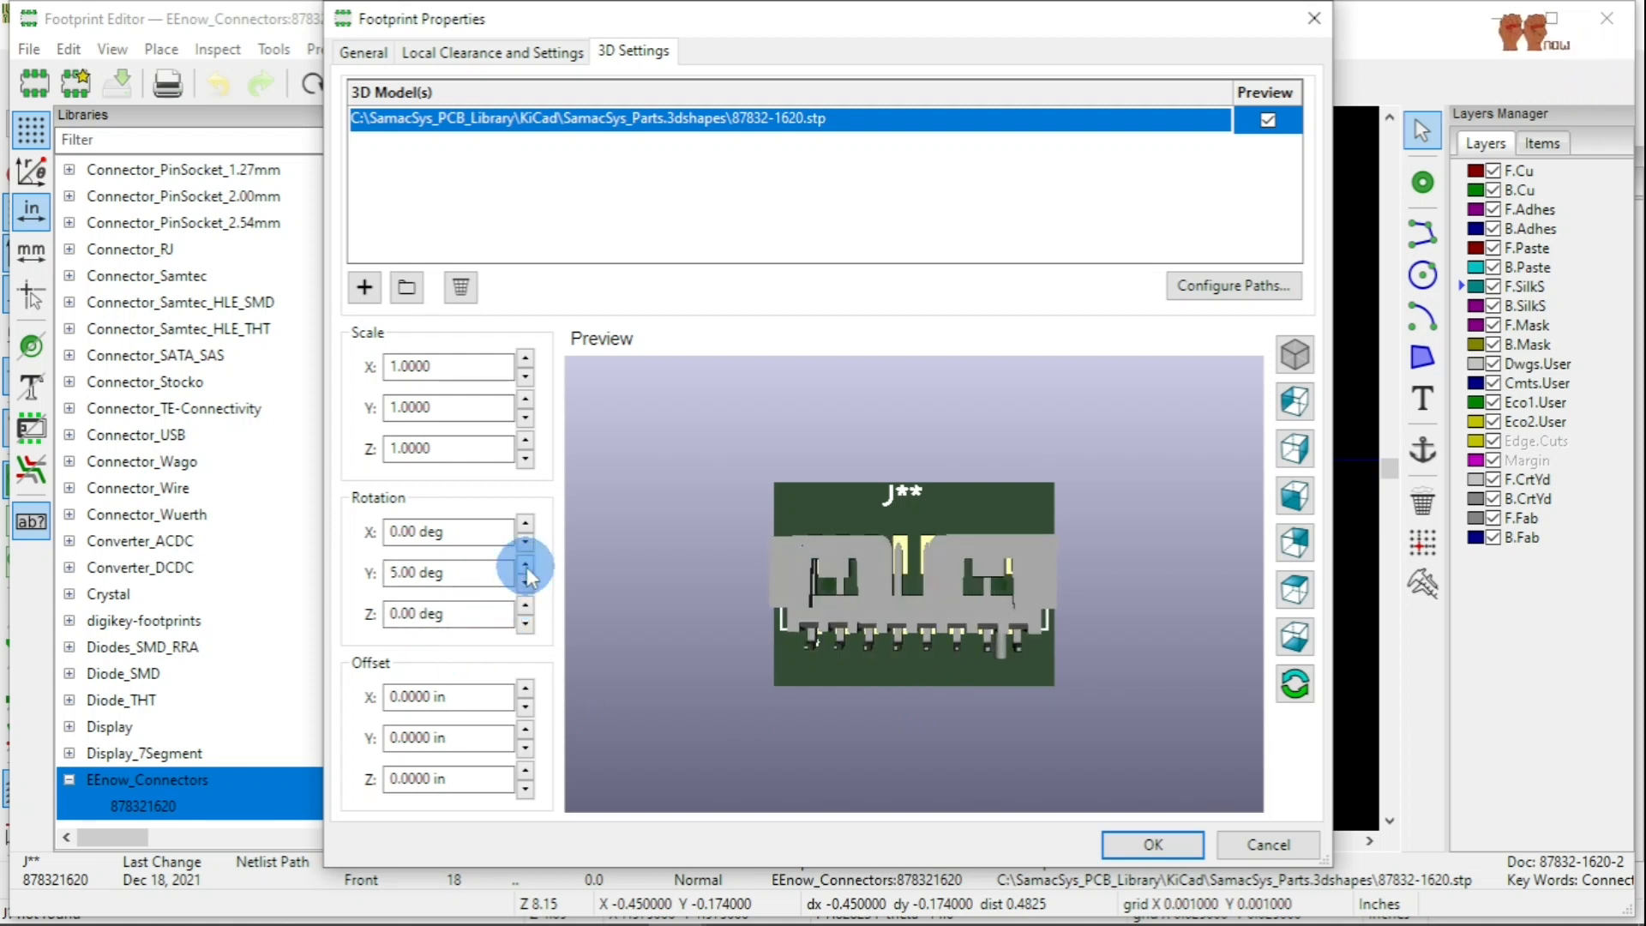
# Rotate the connector's 3D model about the X axis to -80 deg.
pyautogui.click(525, 541)
pyautogui.click(525, 542)
pyautogui.click(525, 542)
pyautogui.click(525, 542)
pyautogui.click(526, 542)
pyautogui.click(526, 542)
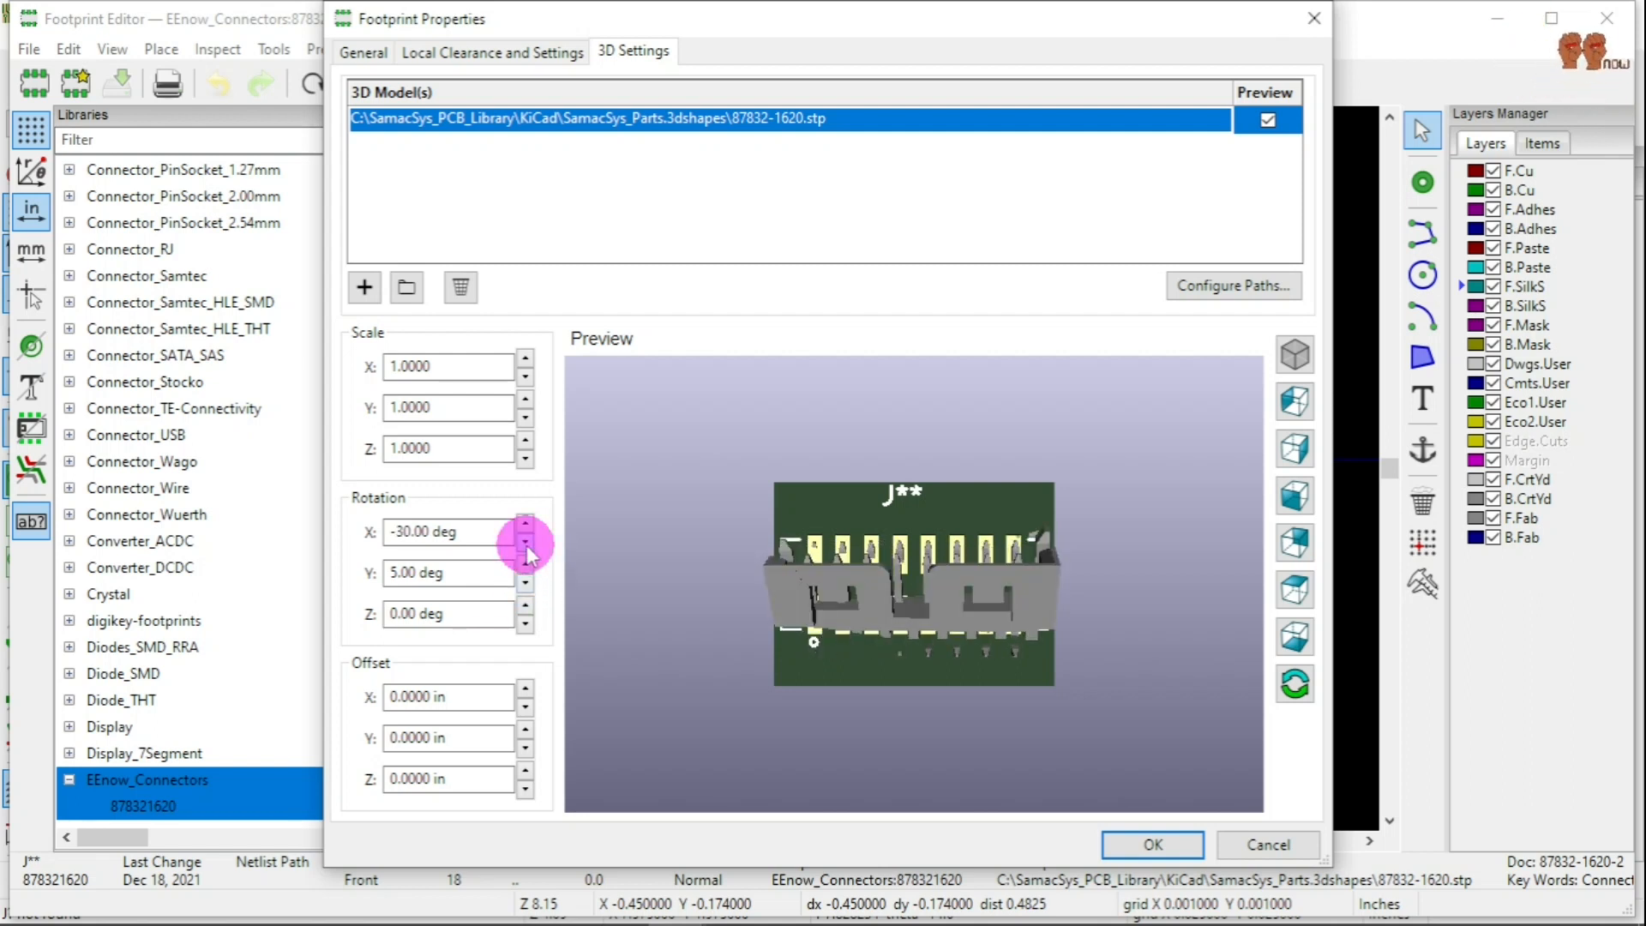
pyautogui.click(525, 541)
pyautogui.click(526, 541)
pyautogui.click(526, 542)
pyautogui.click(526, 542)
pyautogui.click(526, 541)
pyautogui.click(526, 542)
pyautogui.click(525, 542)
pyautogui.click(525, 542)
pyautogui.click(526, 541)
pyautogui.click(525, 542)
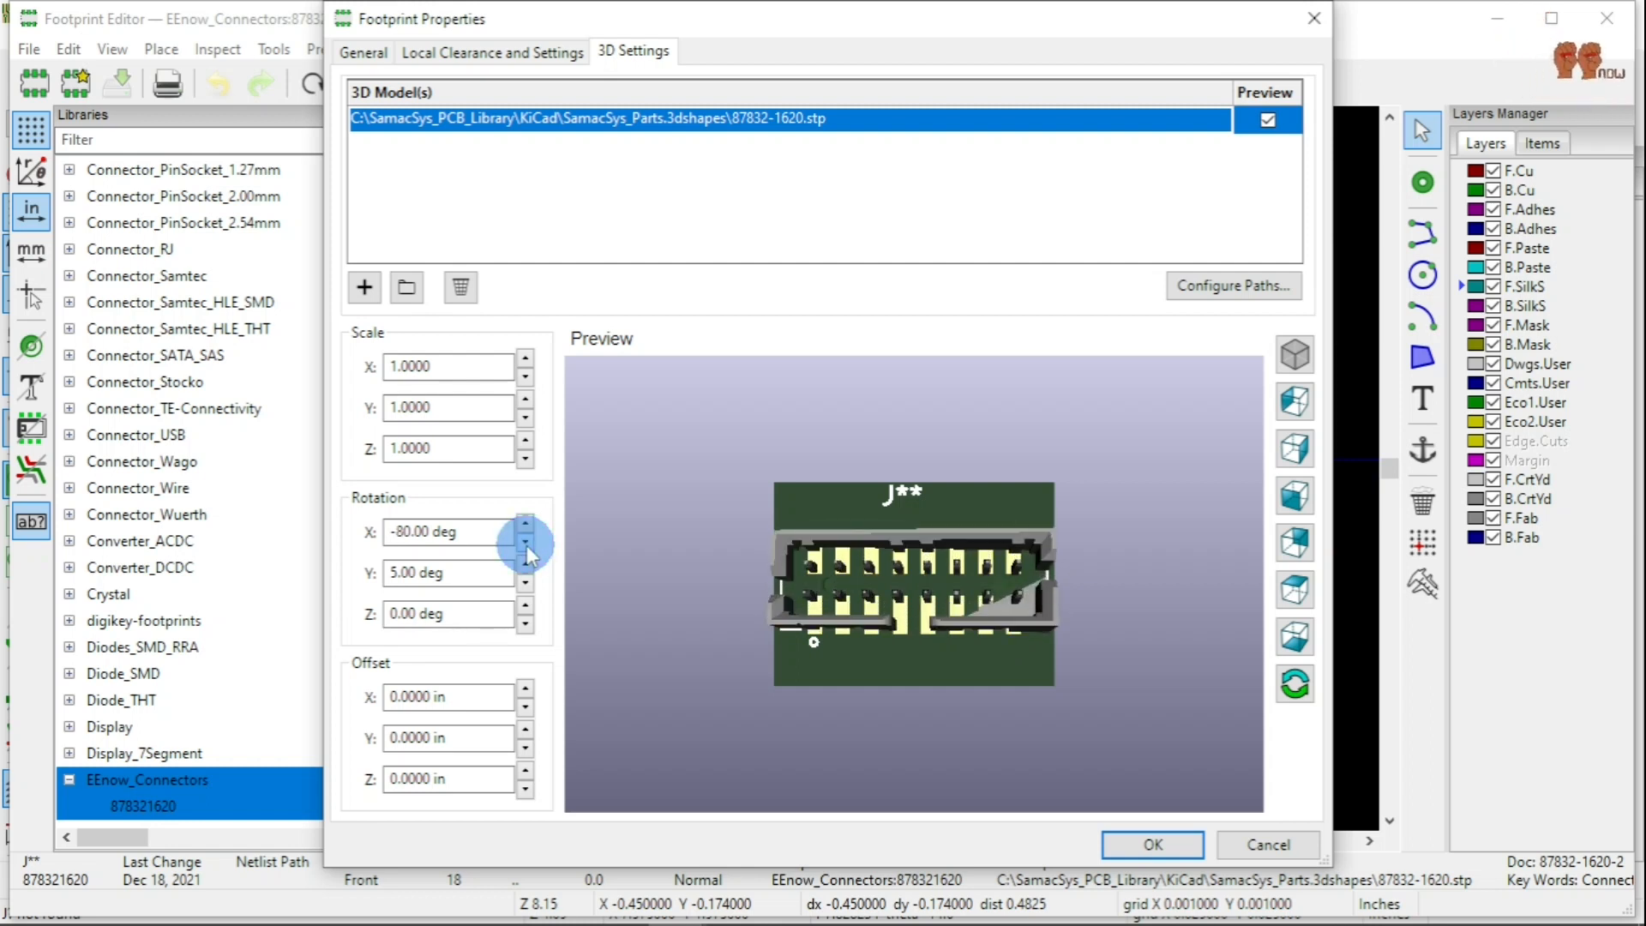
# Check the connector model's tilt in the preview and refine its X rotation to -90 deg.
pyautogui.click(706, 682)
pyautogui.moveTo(707, 681); pyautogui.dragTo(755, 697)
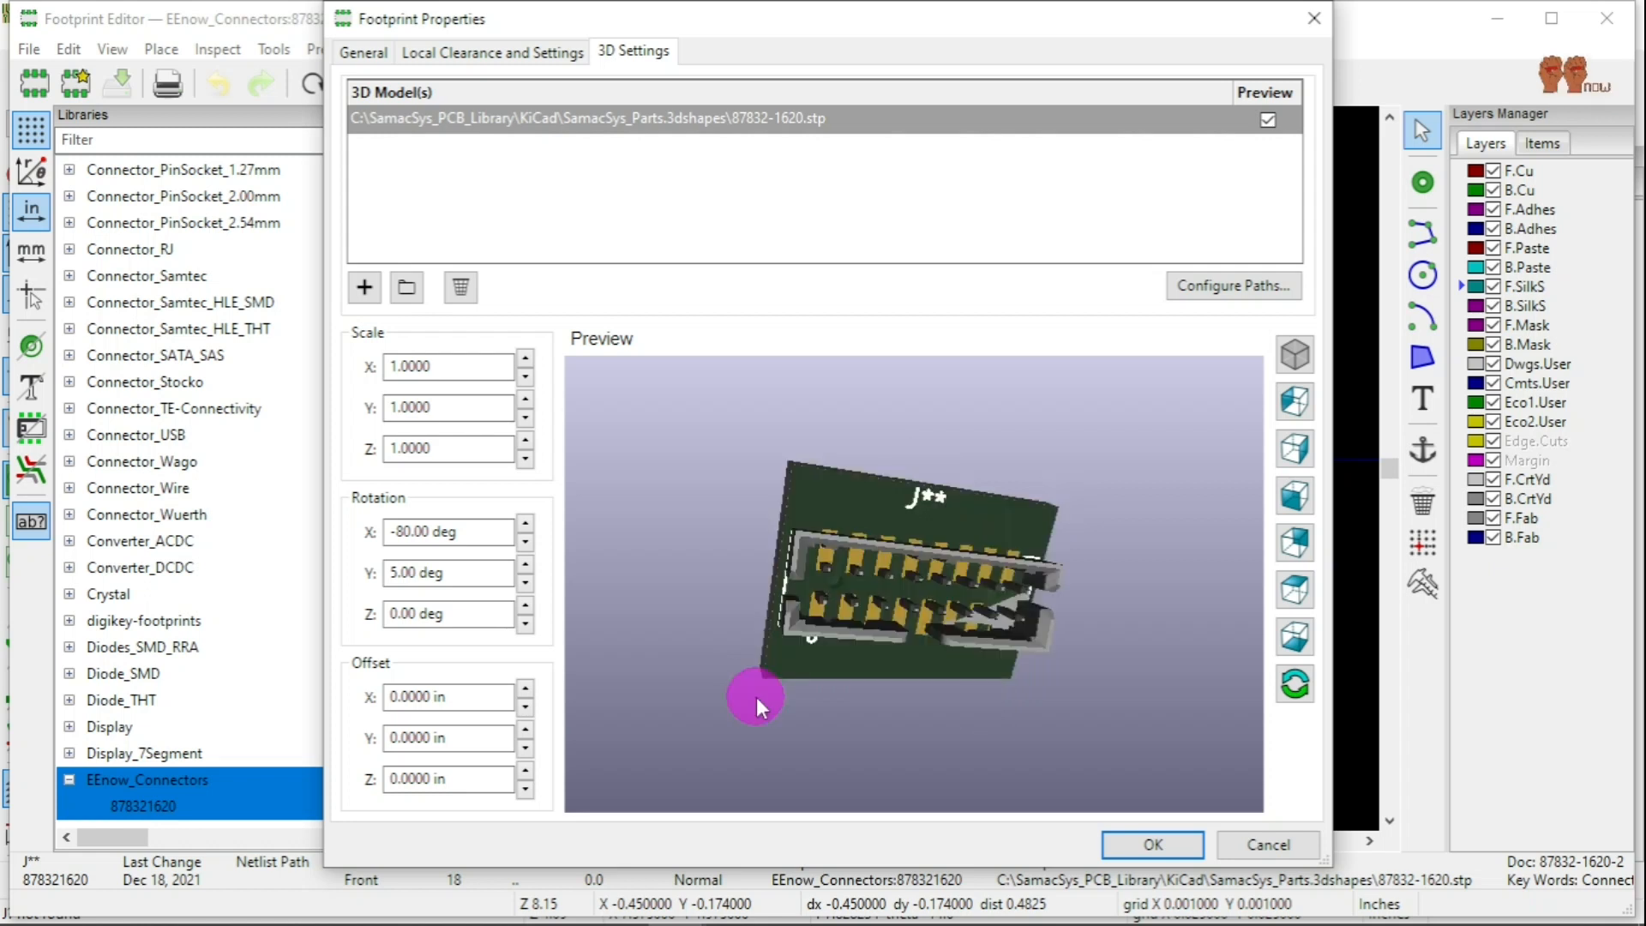
pyautogui.click(525, 527)
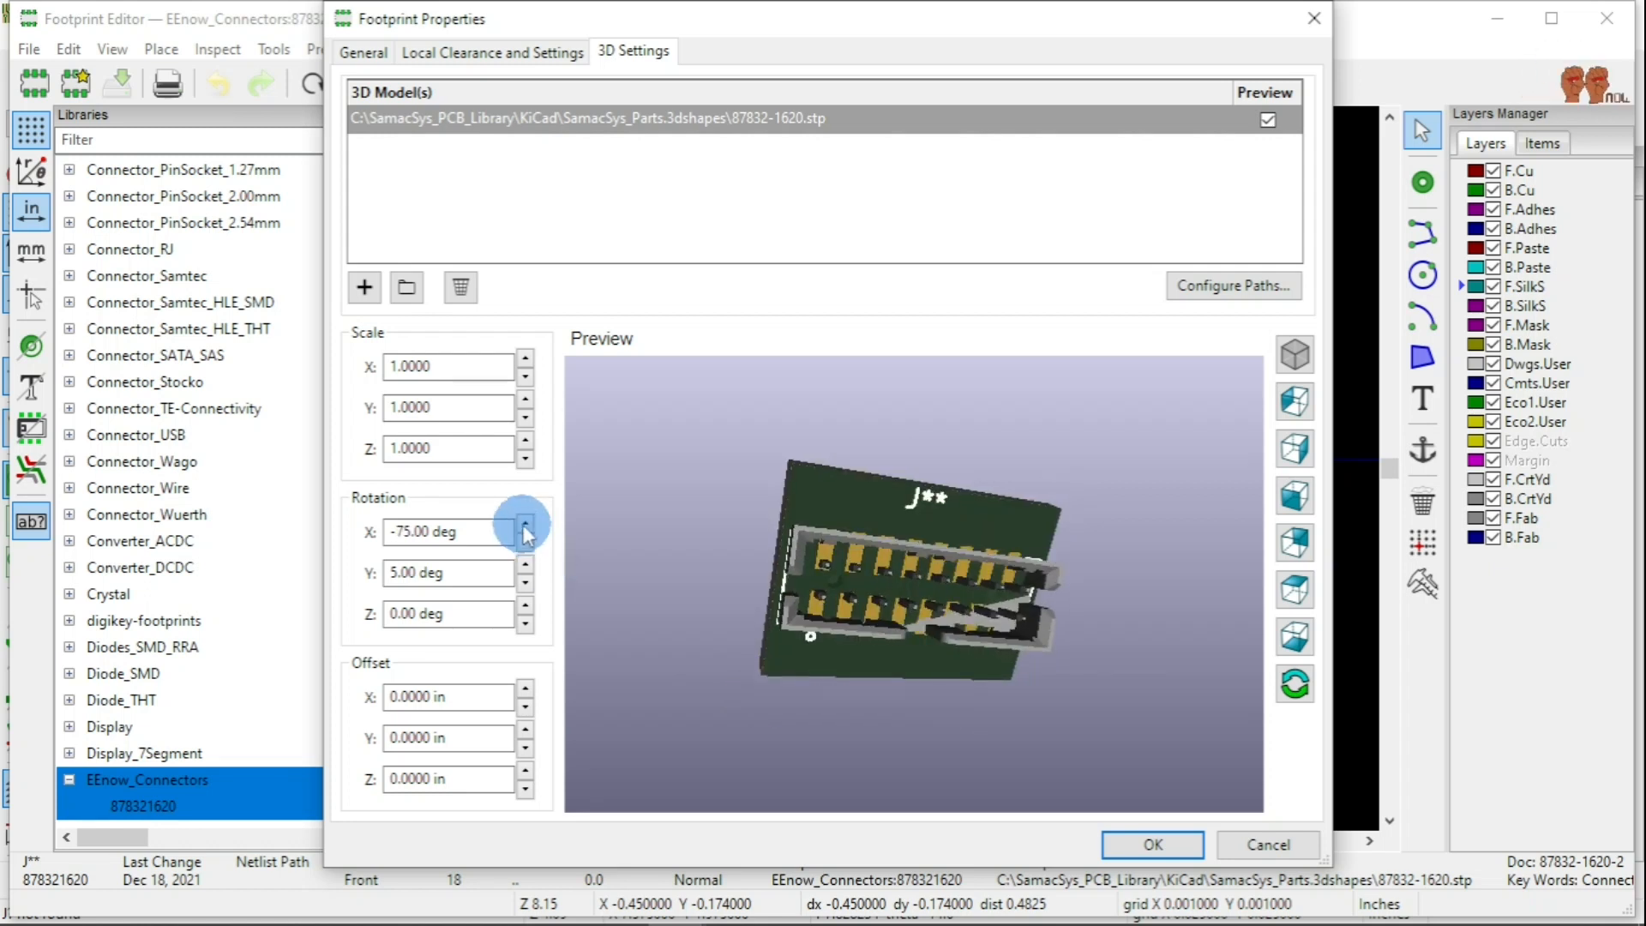
pyautogui.click(524, 540)
pyautogui.click(525, 542)
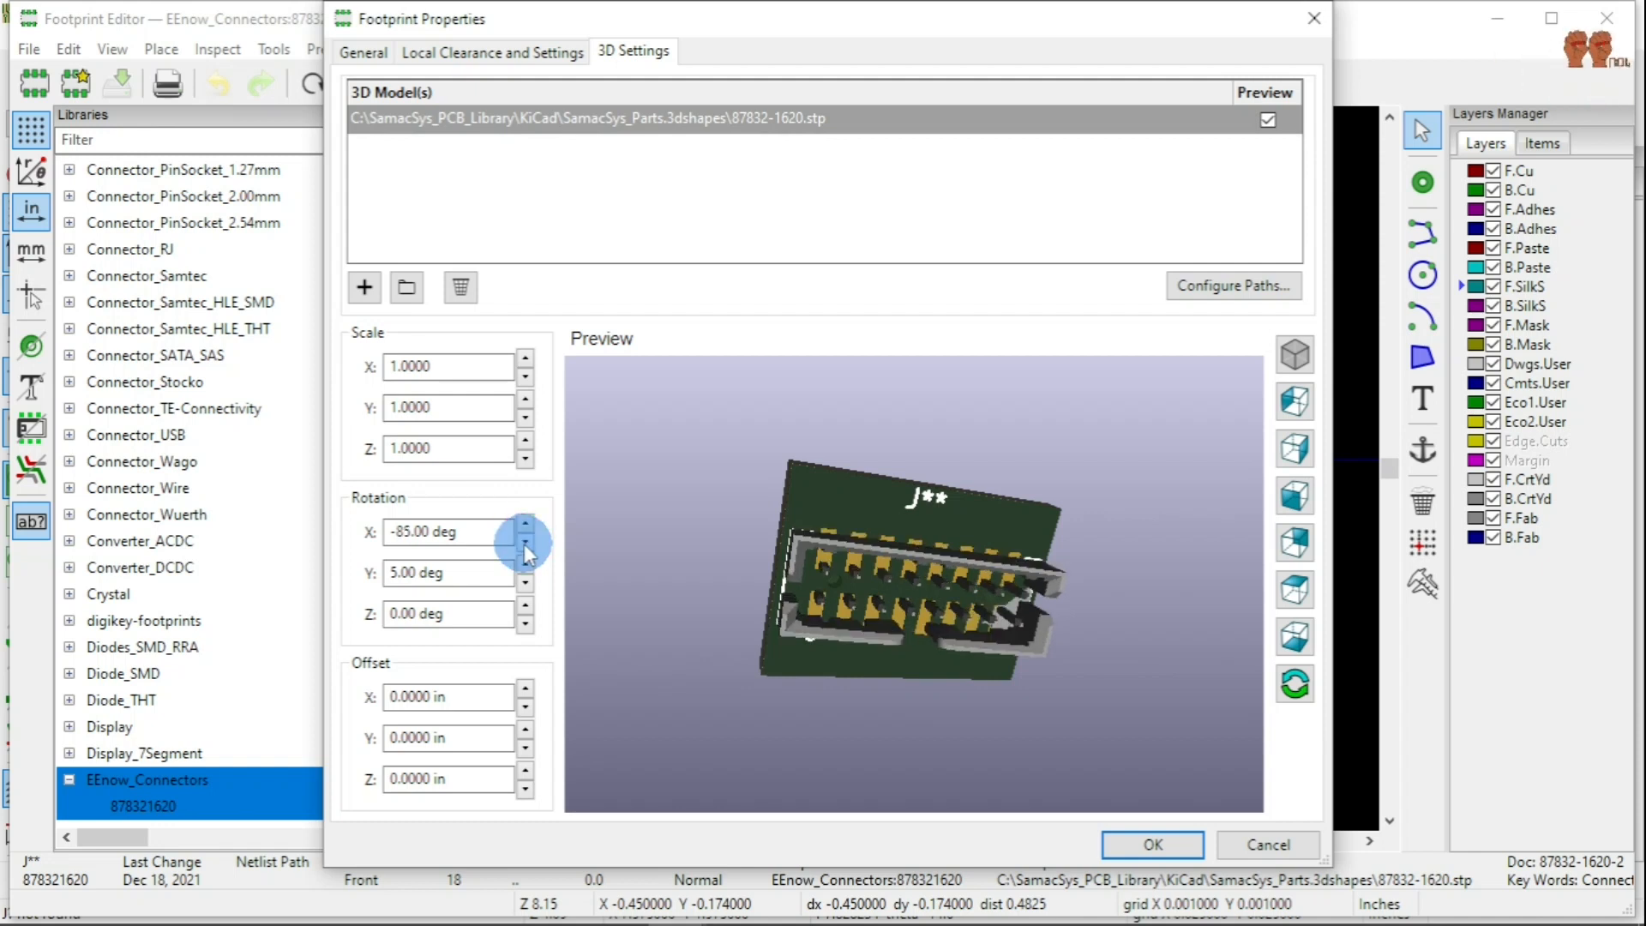
pyautogui.click(525, 544)
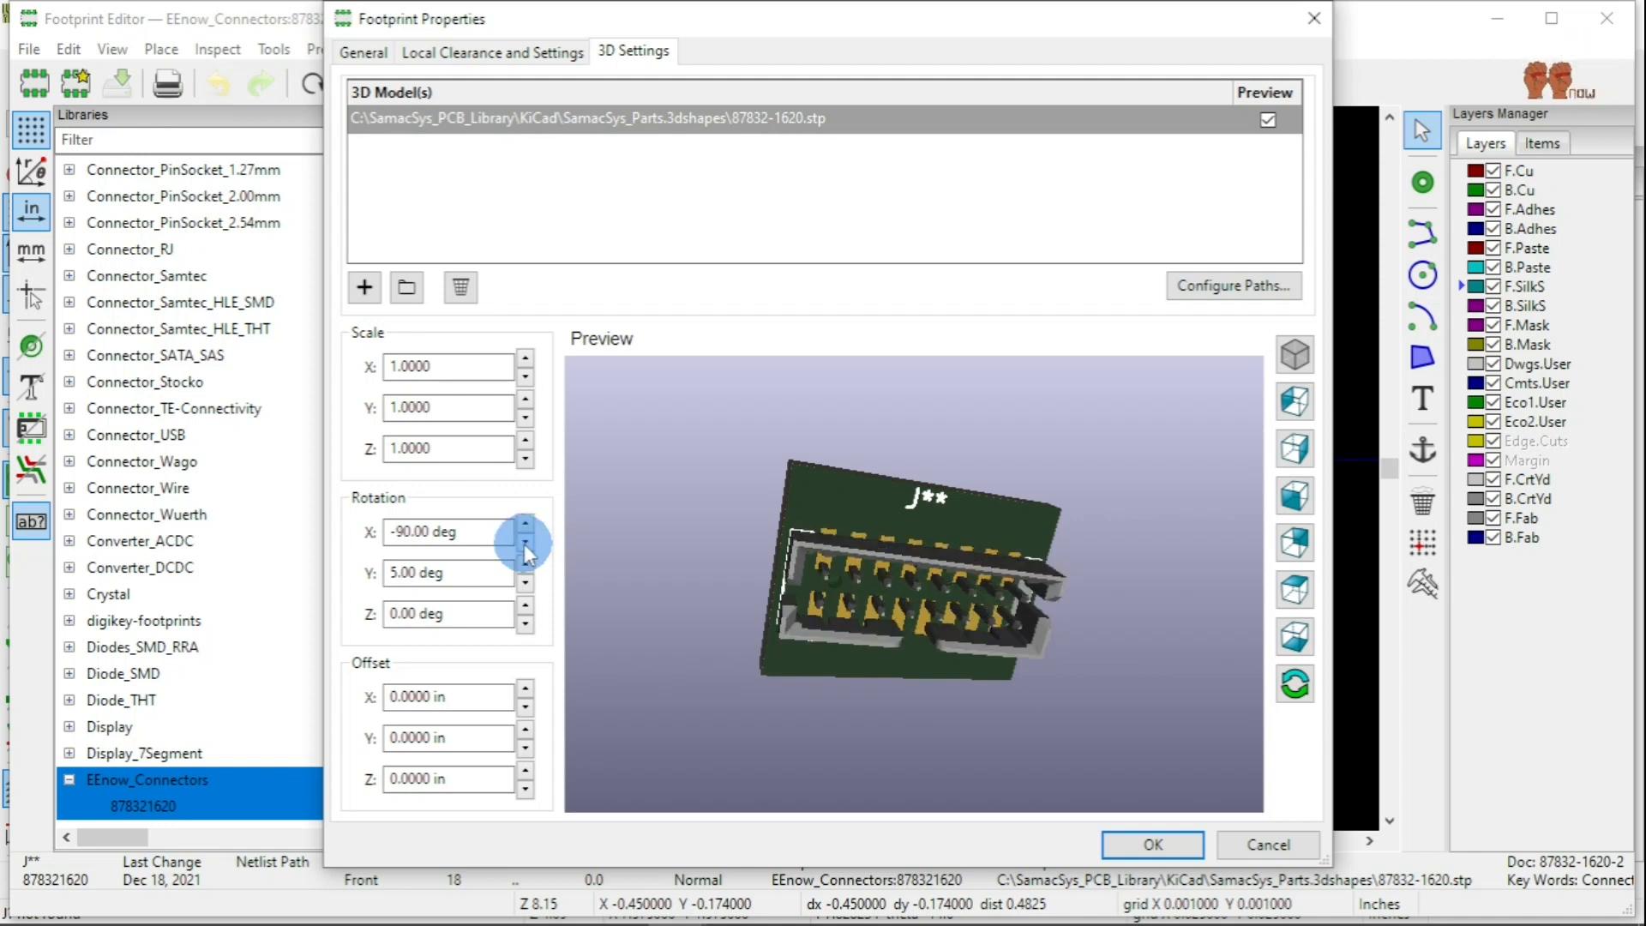
pyautogui.click(525, 605)
pyautogui.click(525, 624)
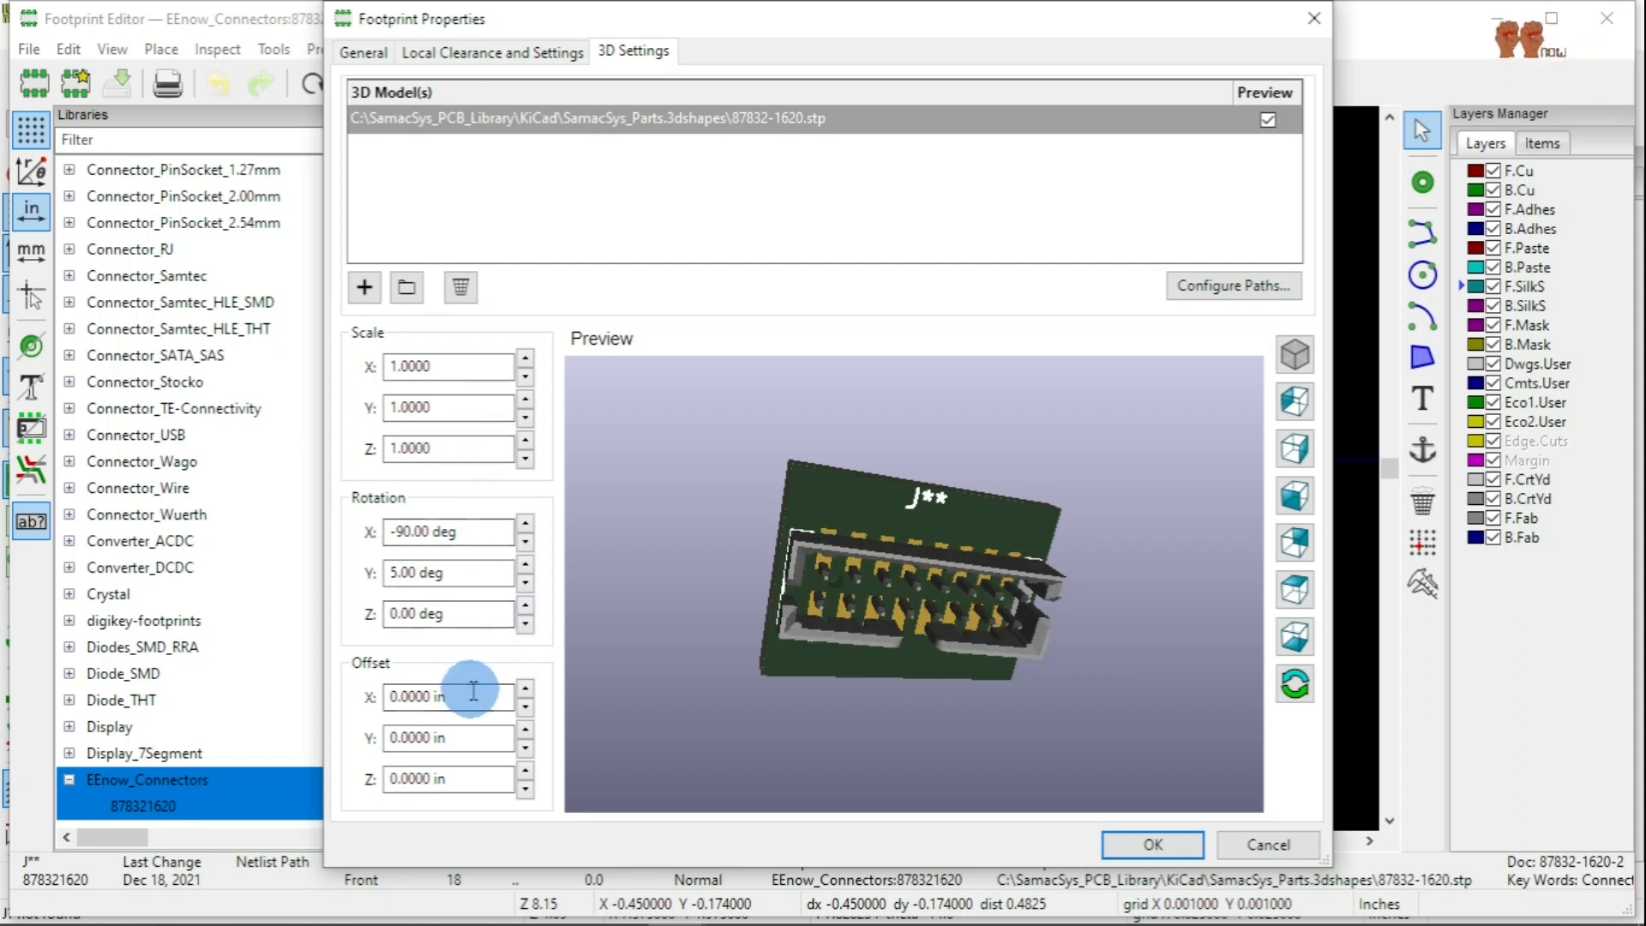
# Raise the connector's 3D model above the board with a Z offset of 0.0530 in.
pyautogui.click(524, 771)
pyautogui.click(524, 771)
pyautogui.click(525, 771)
pyautogui.click(525, 771)
pyautogui.click(525, 772)
pyautogui.click(525, 772)
pyautogui.click(525, 771)
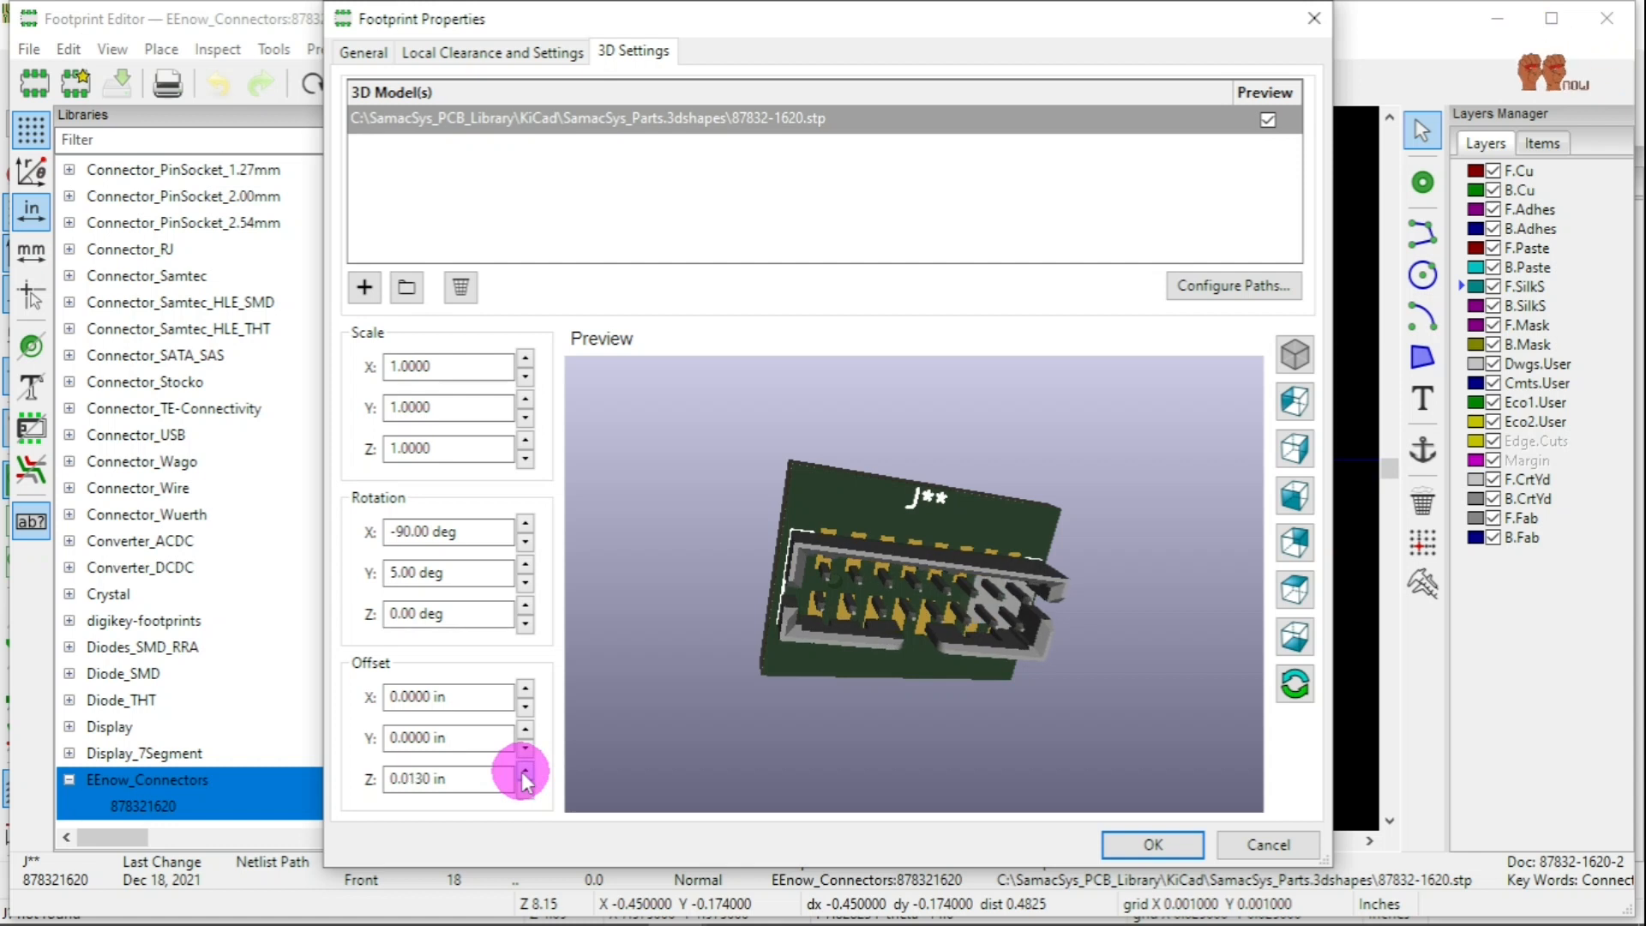
pyautogui.click(524, 772)
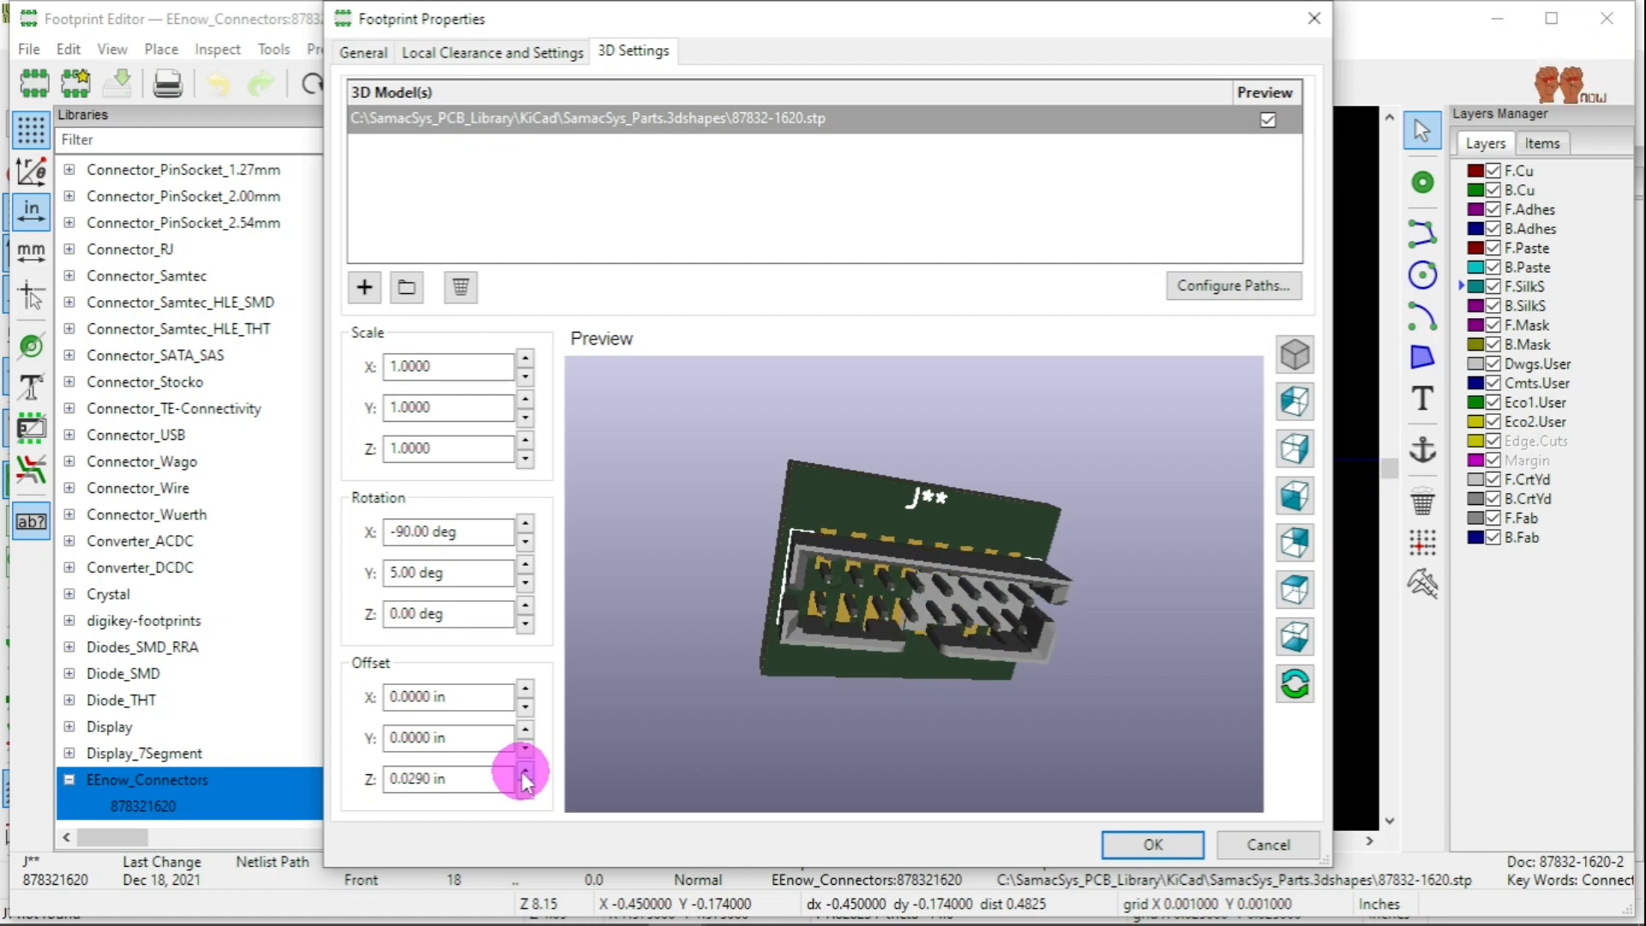
pyautogui.click(524, 772)
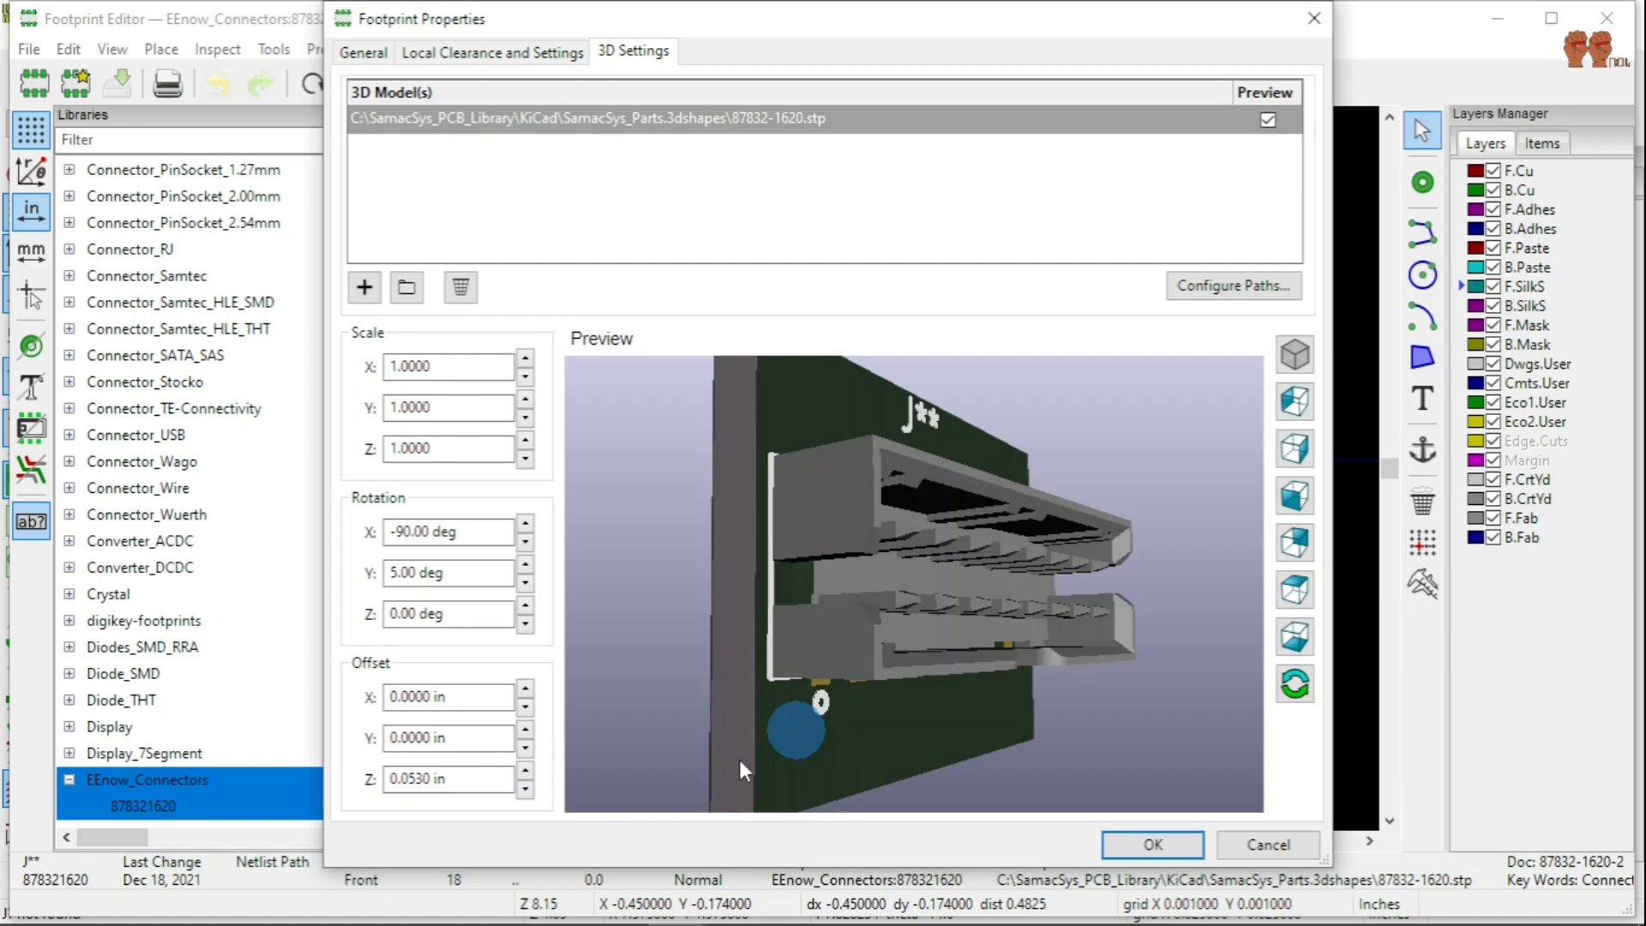
# Set the model's Z offset to 0.1320 in and Y rotation to 0 deg, checking in the preview how it seats on the board.
pyautogui.click(525, 770)
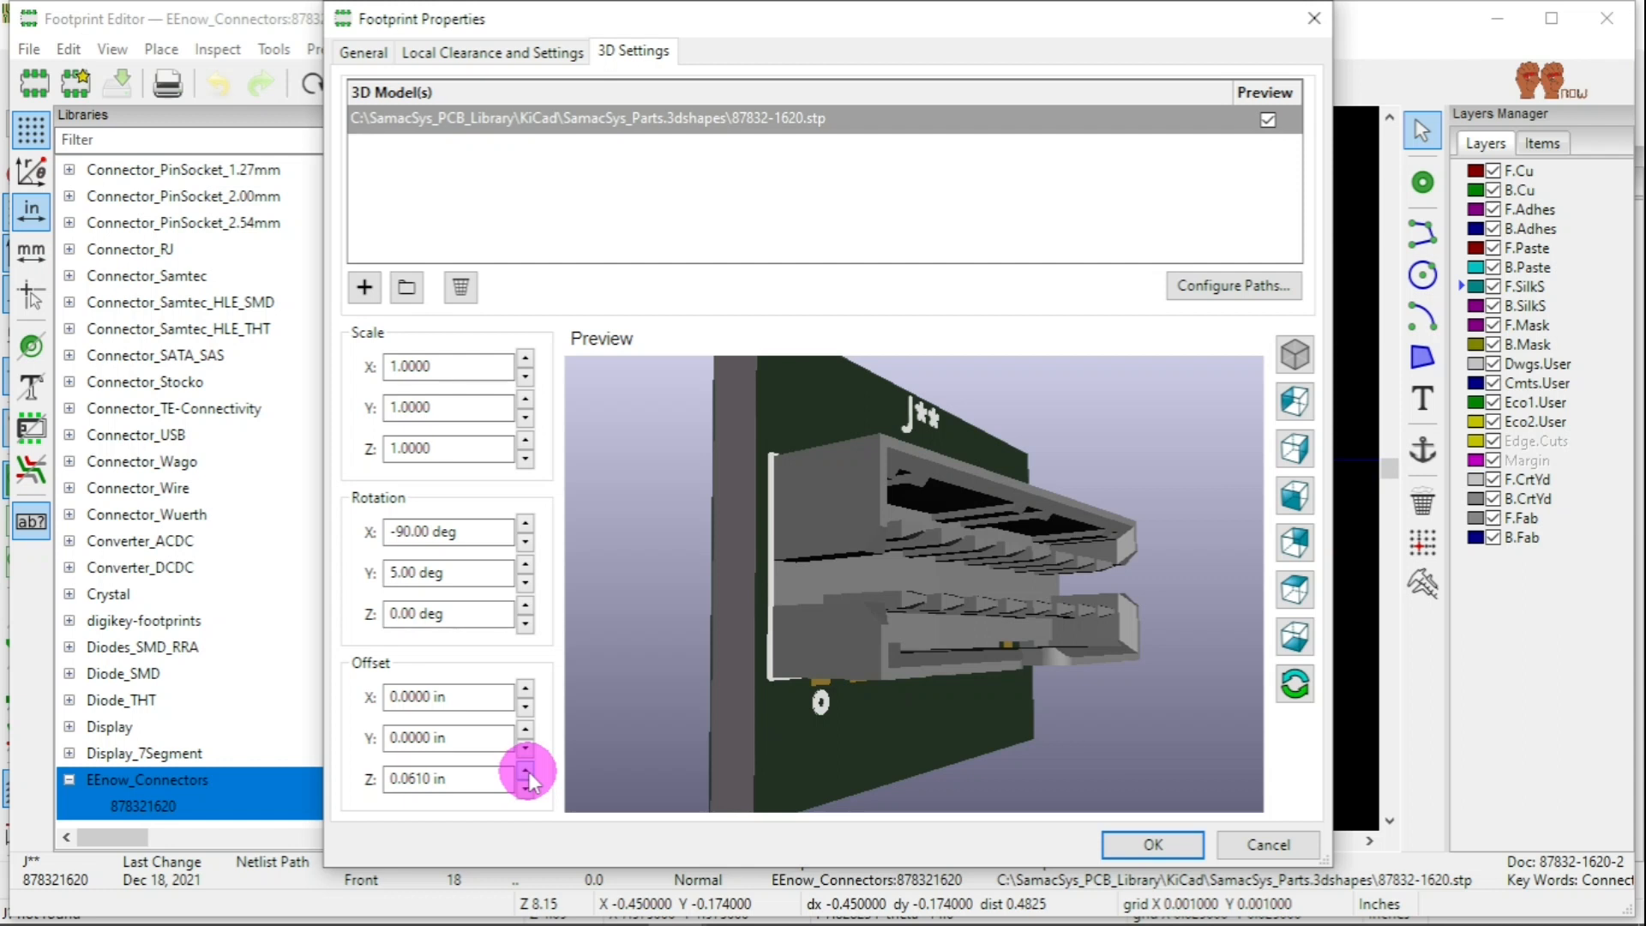
pyautogui.click(524, 770)
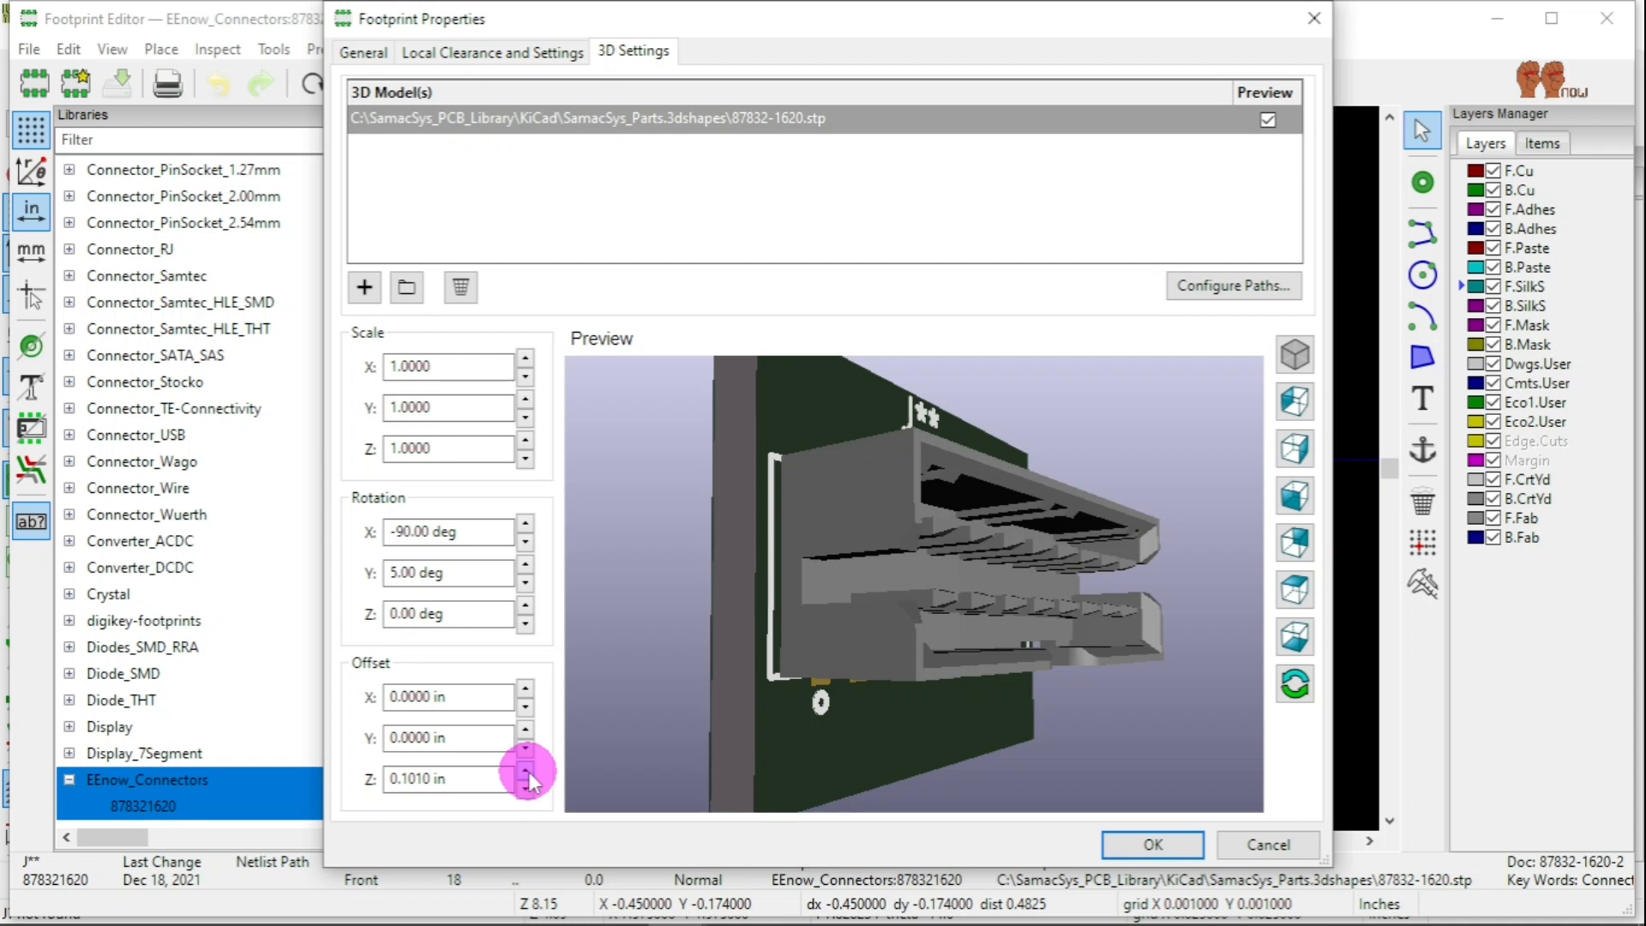
pyautogui.click(526, 769)
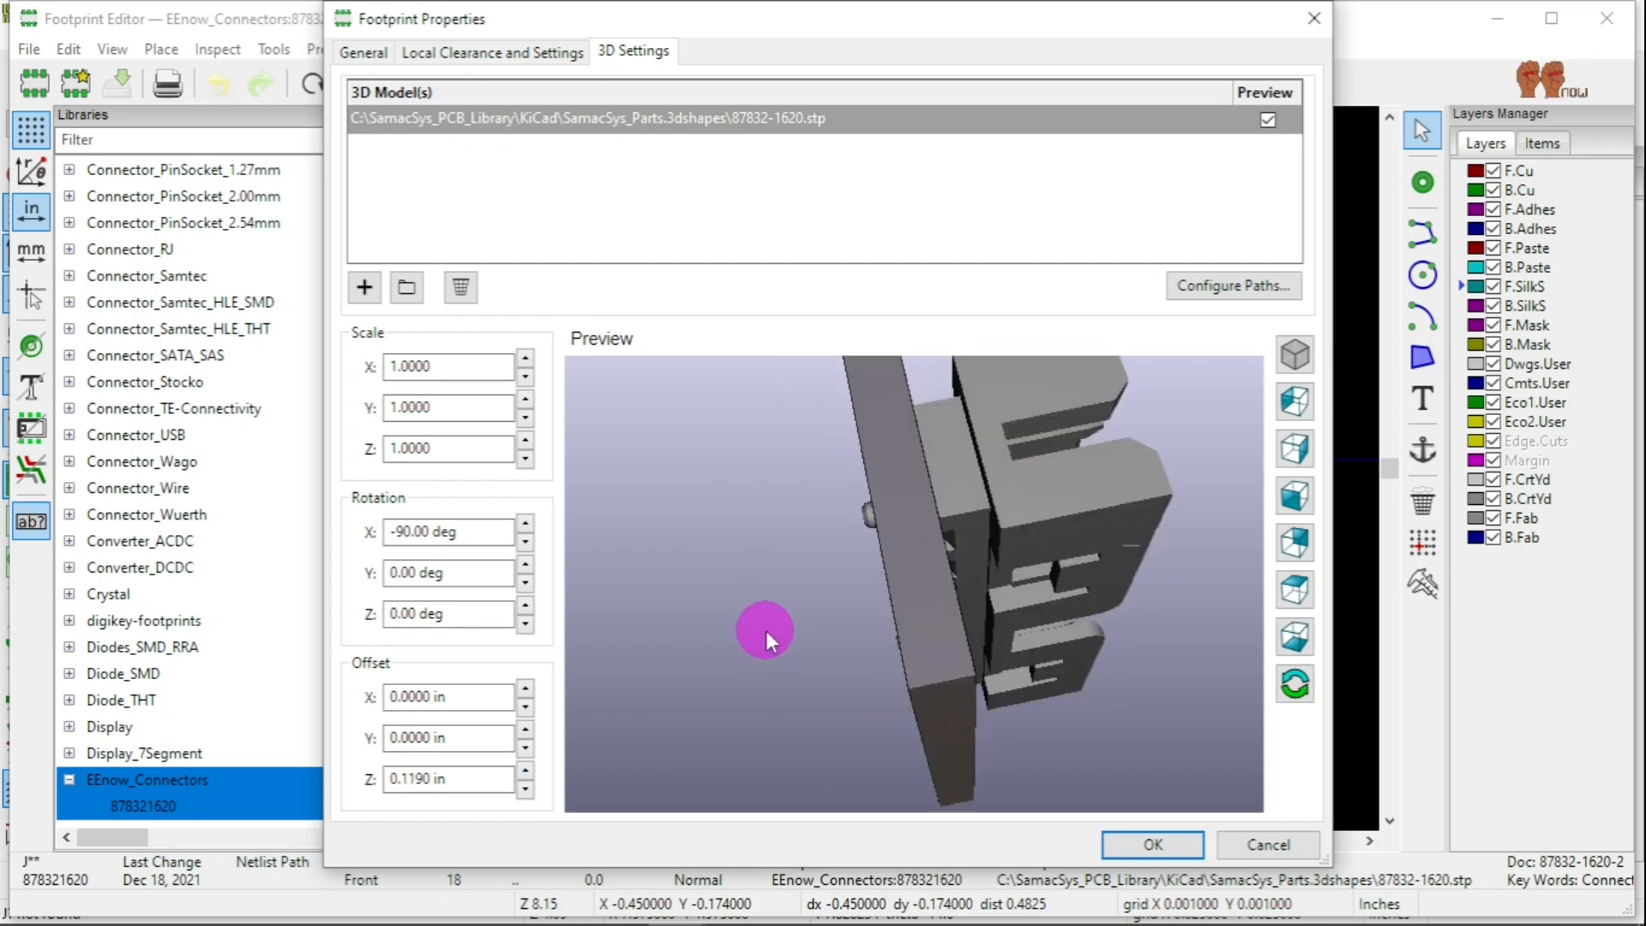
pyautogui.moveTo(765, 632); pyautogui.dragTo(742, 645)
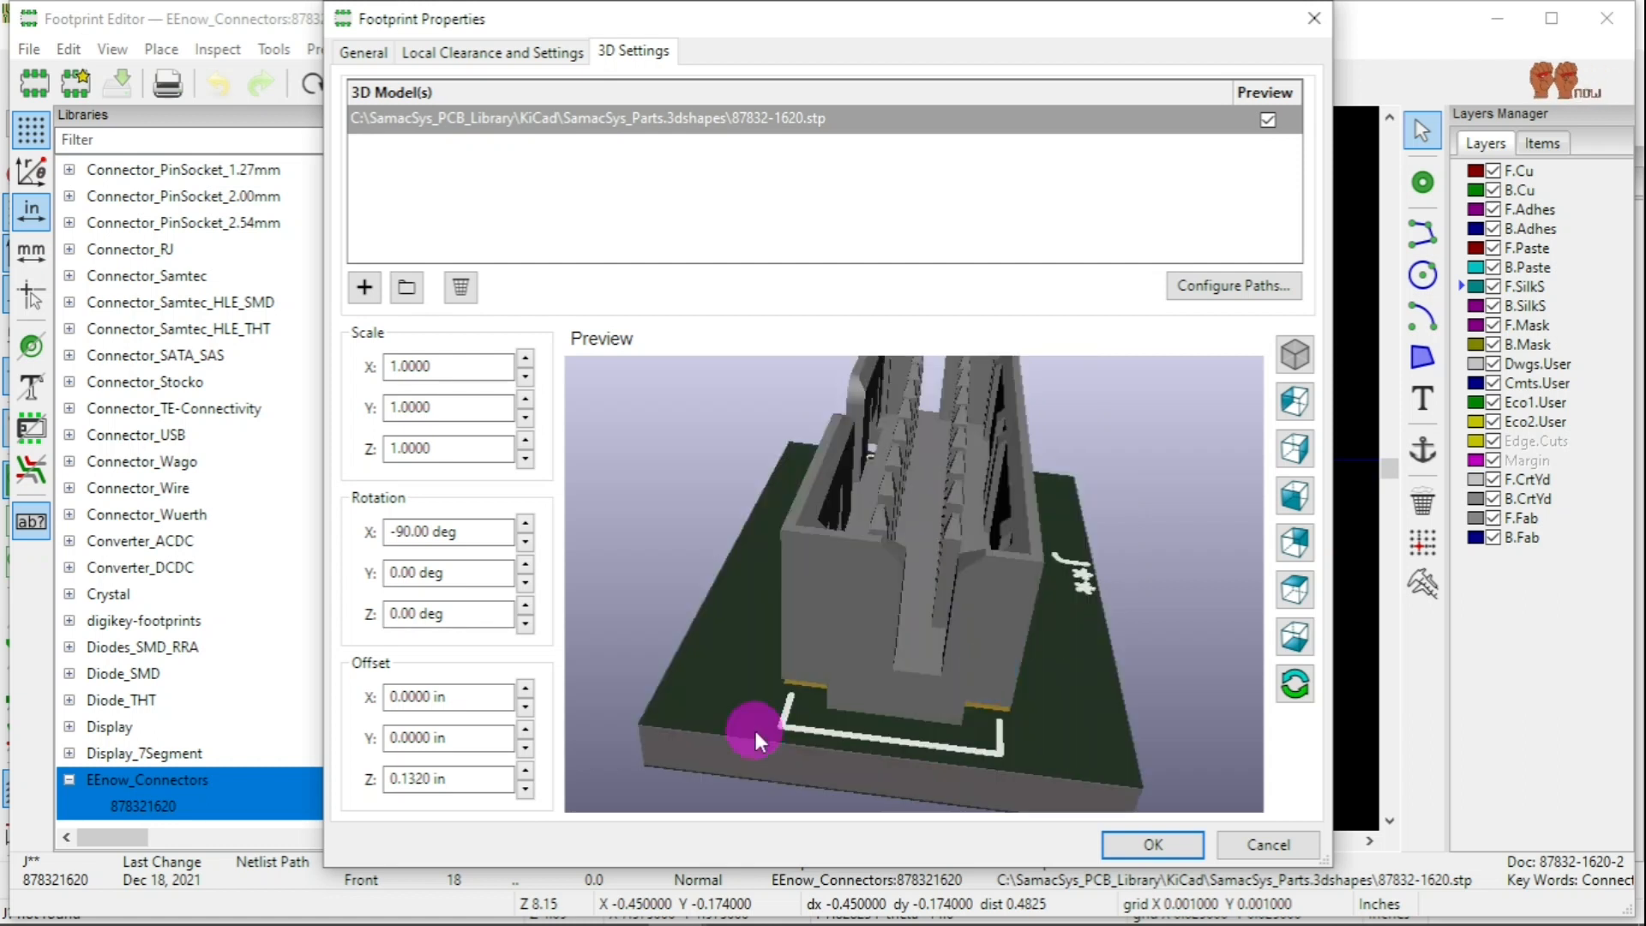
pyautogui.moveTo(758, 732); pyautogui.dragTo(814, 735)
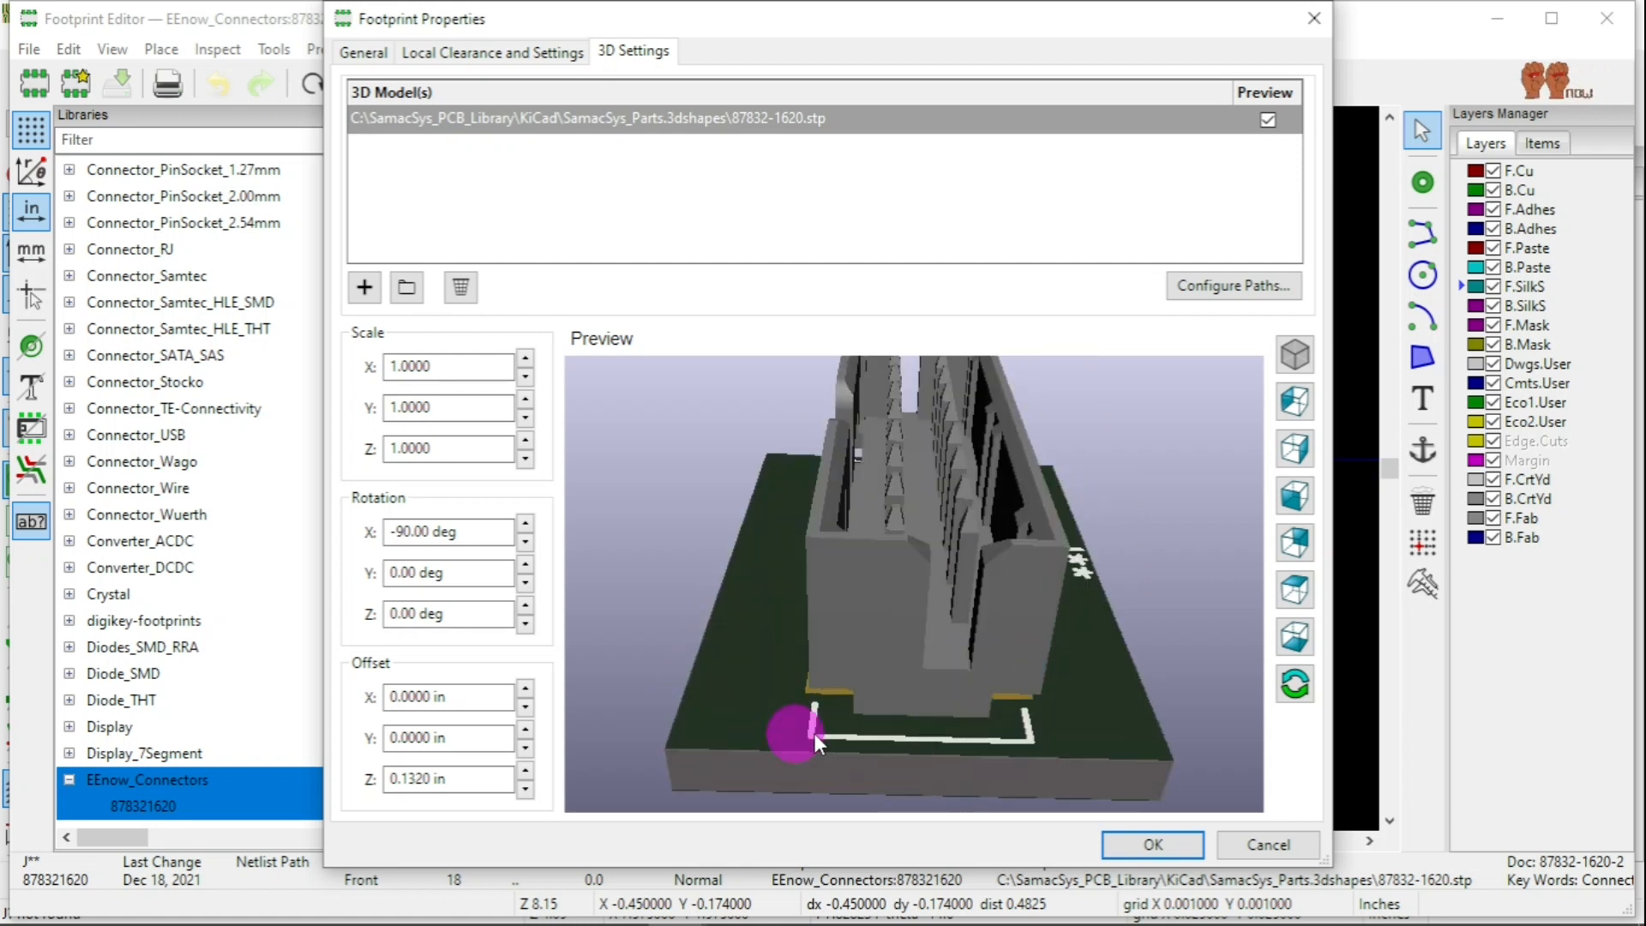
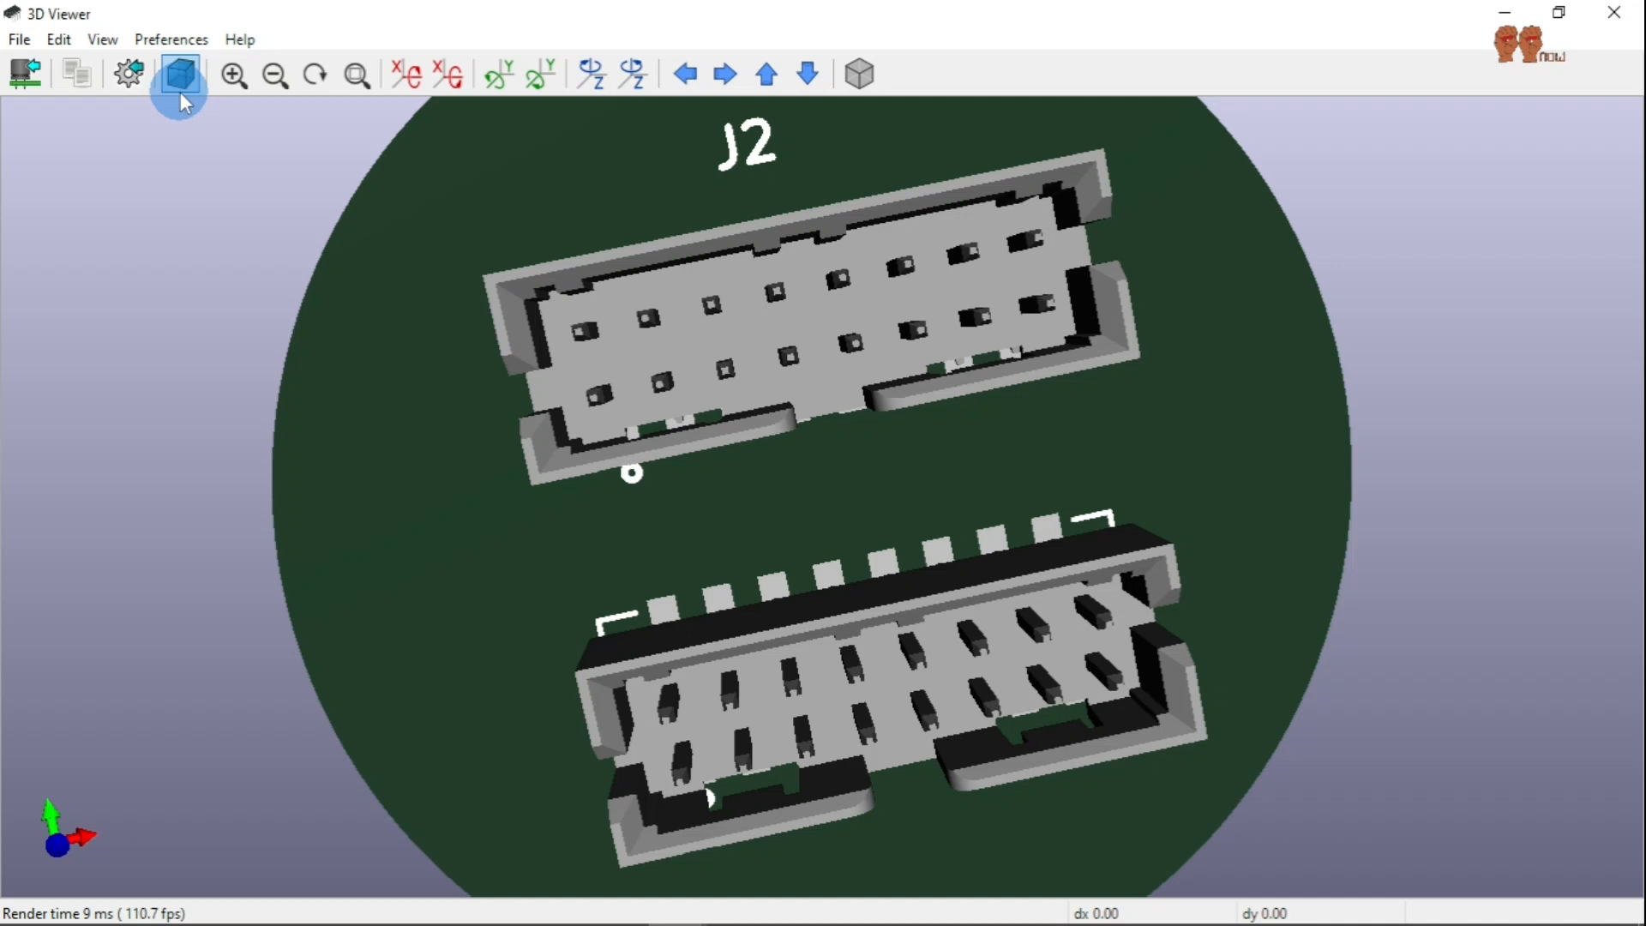
# Set the 3D Viewer's display options to hide solder mask layers, through-hole models and SMD models, exposing the bare J1 and J2 pads.
pyautogui.click(180, 93)
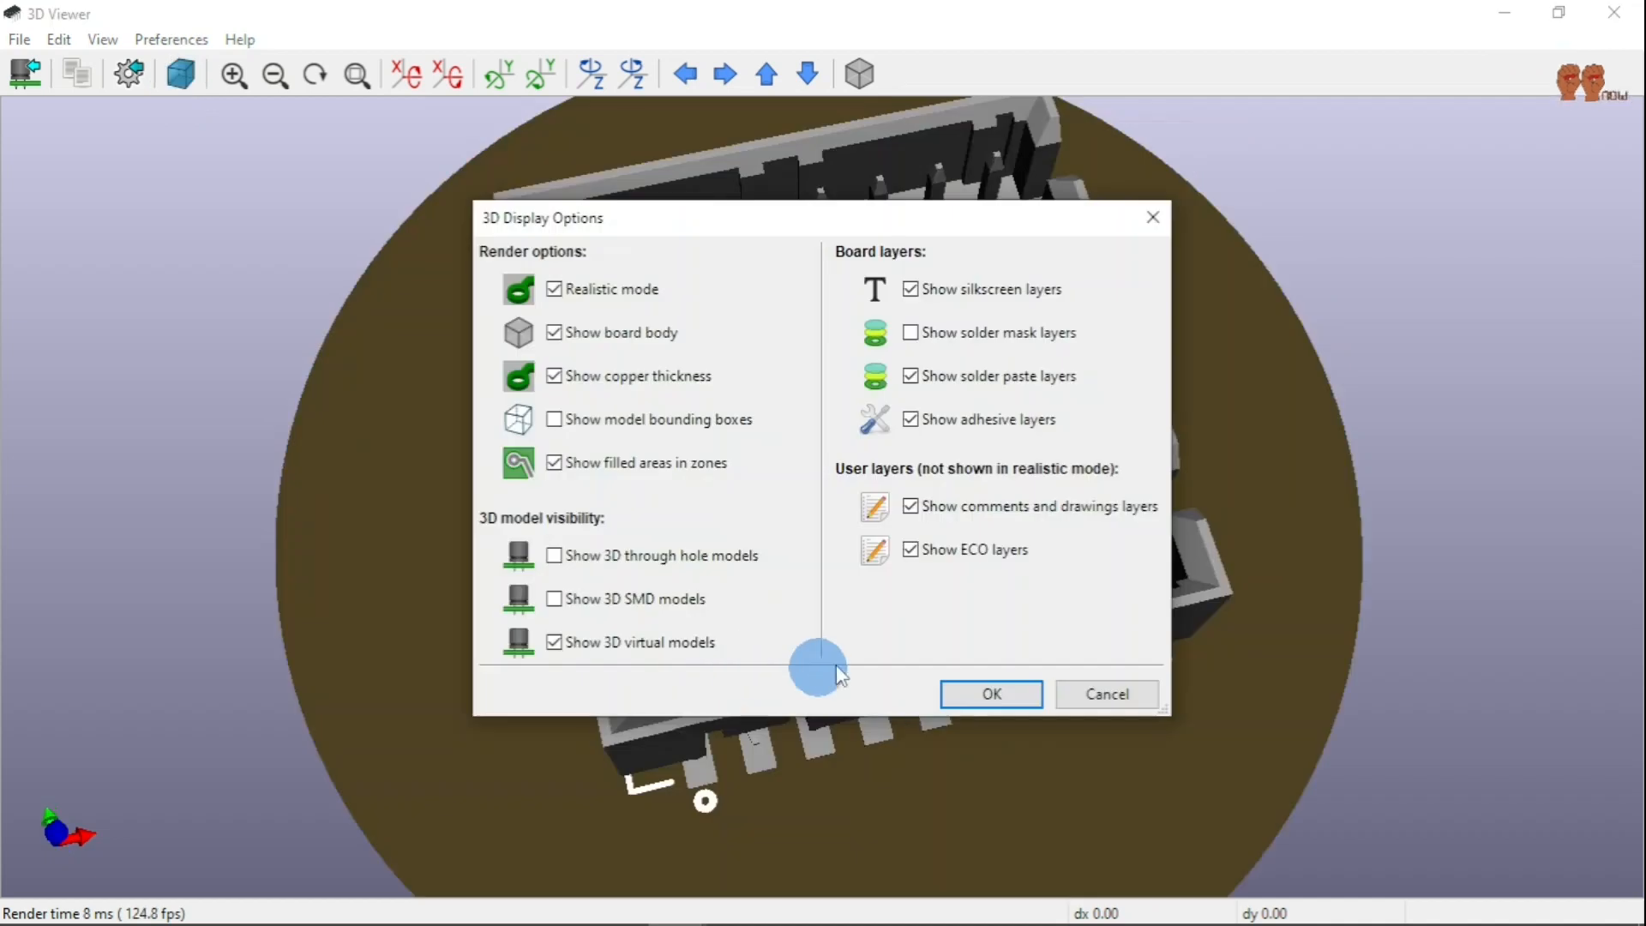
pyautogui.click(946, 691)
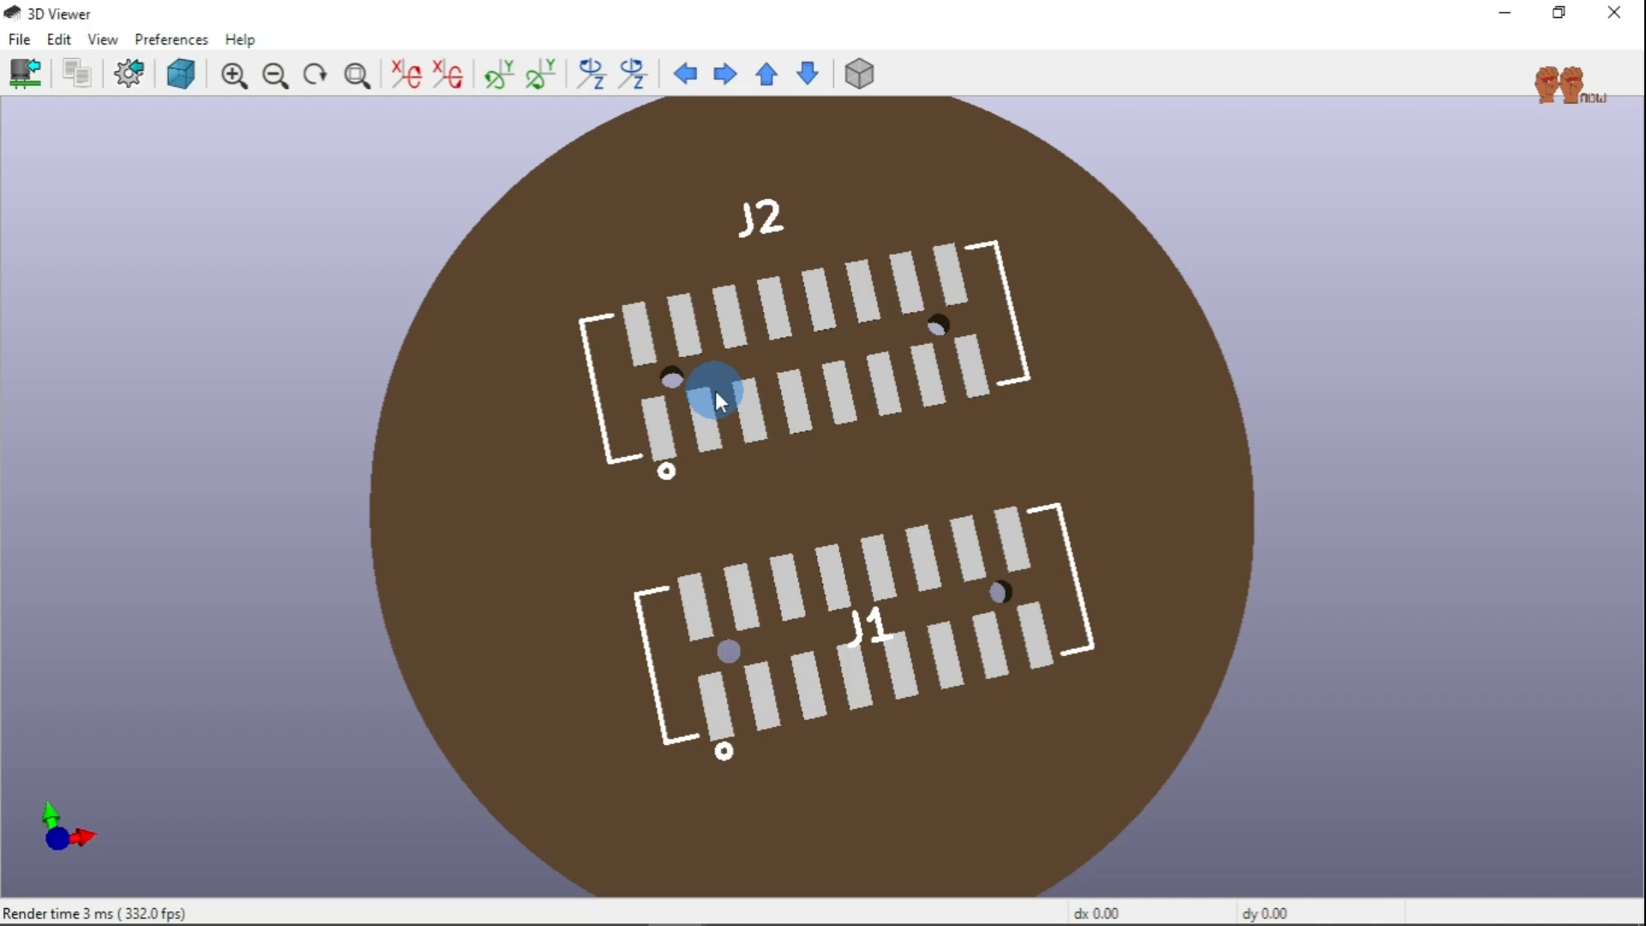
pyautogui.click(203, 79)
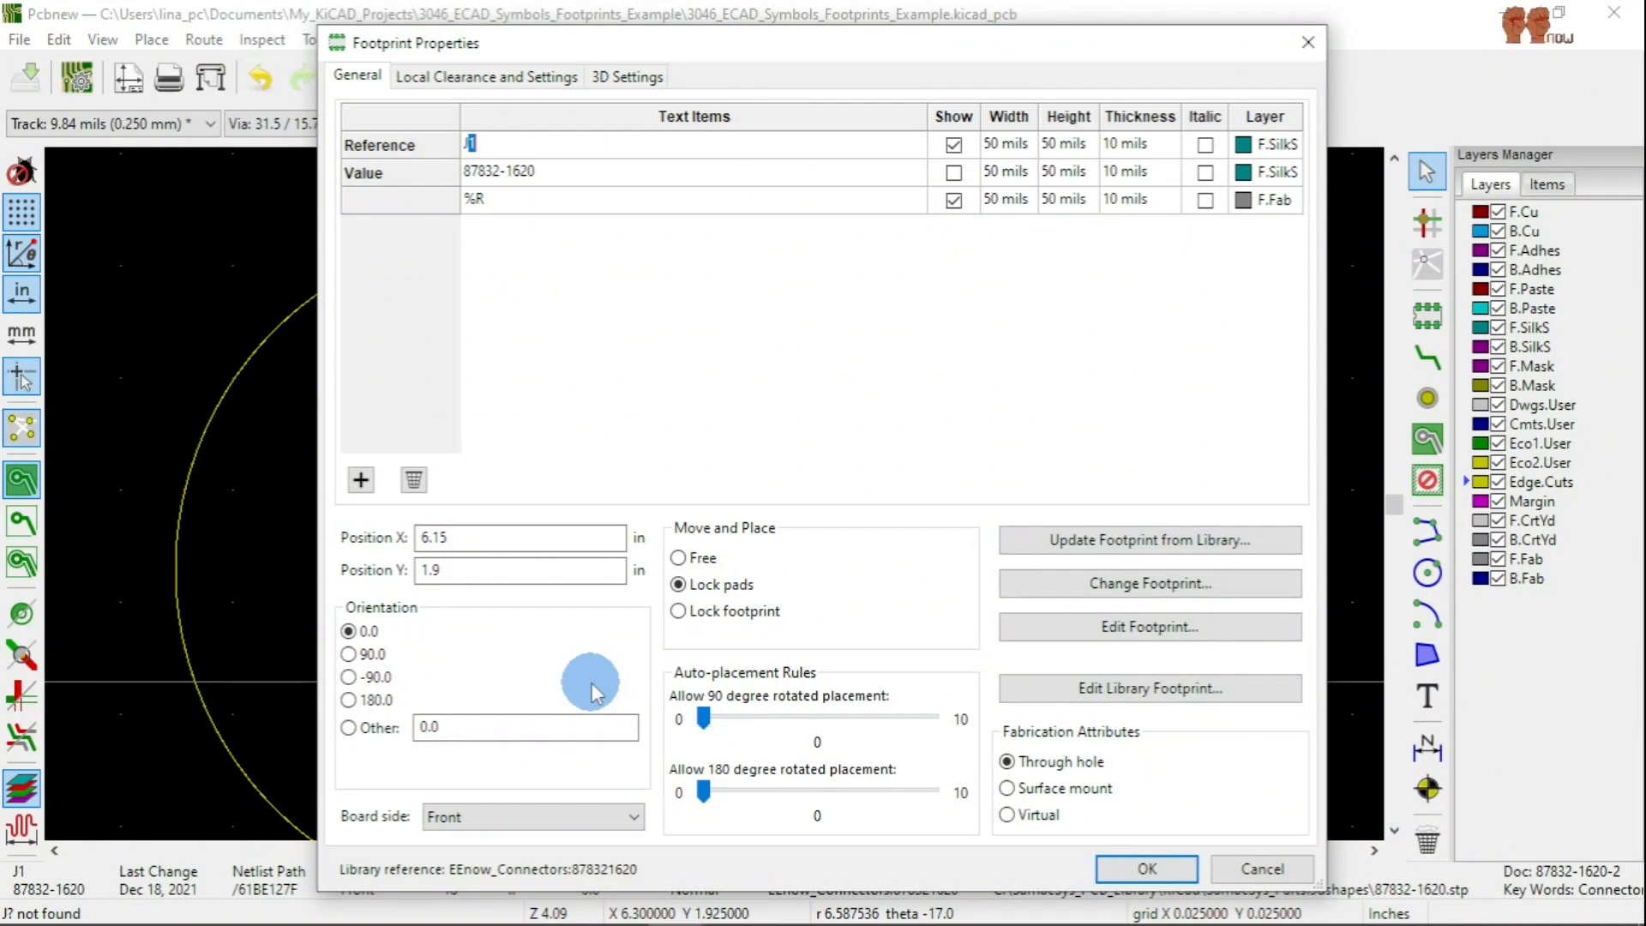
# Dismiss J1's footprint properties without changes, switch to the Eeschema schematic and delete both 87832-1620 symbols, J1 and J2.
pyautogui.click(1257, 868)
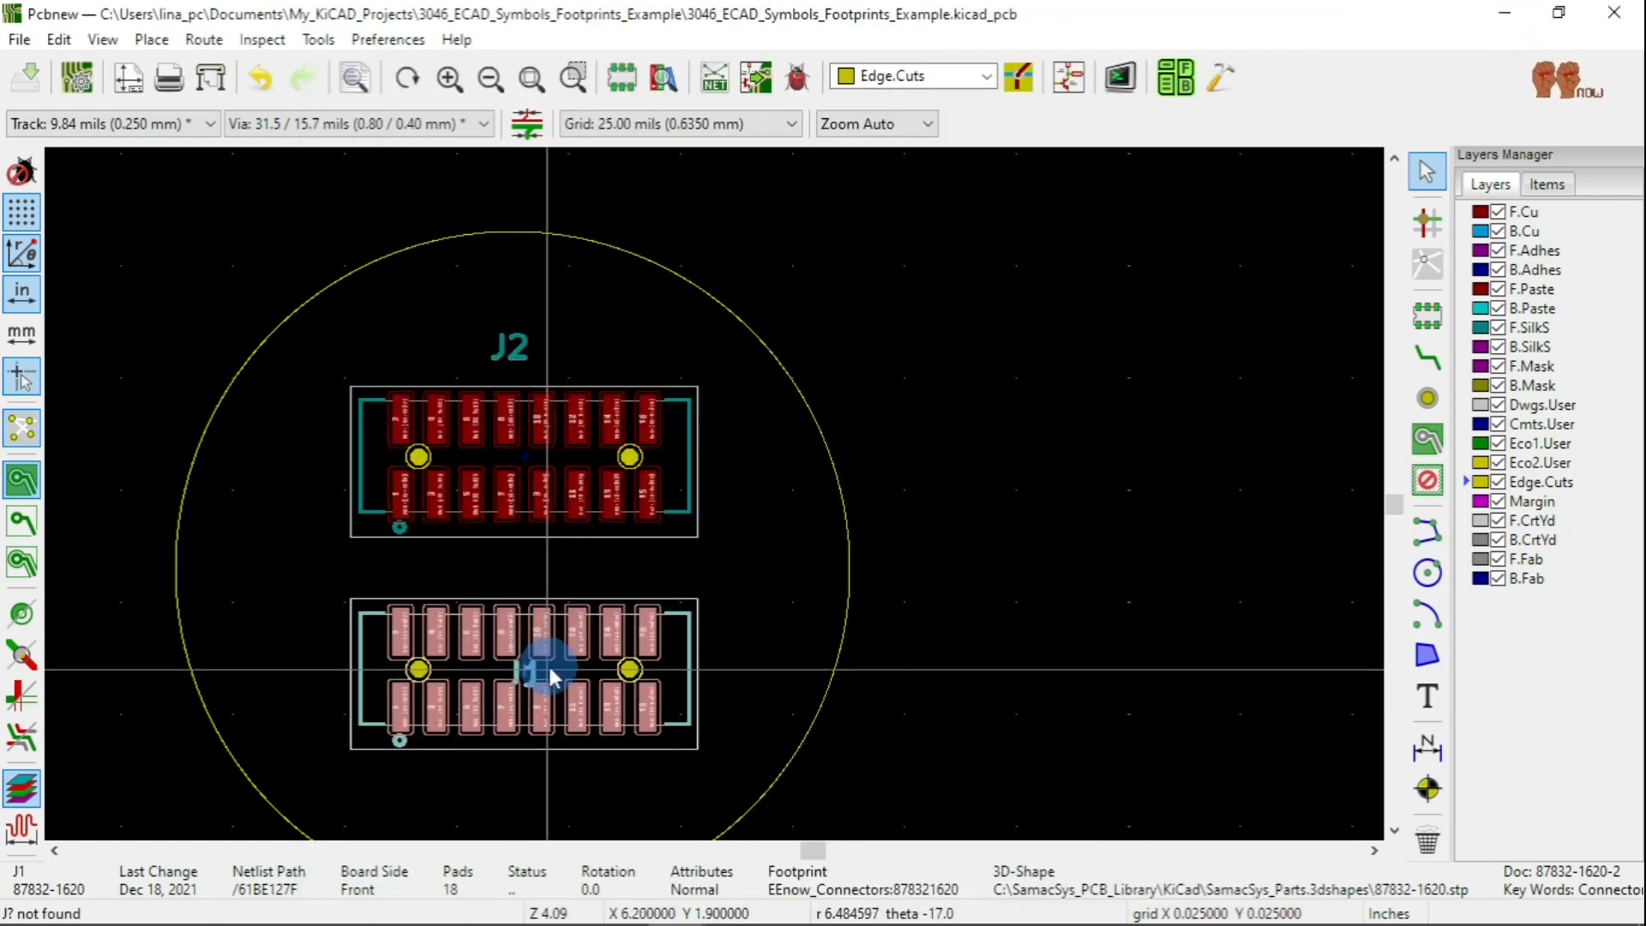
pyautogui.click(1629, 26)
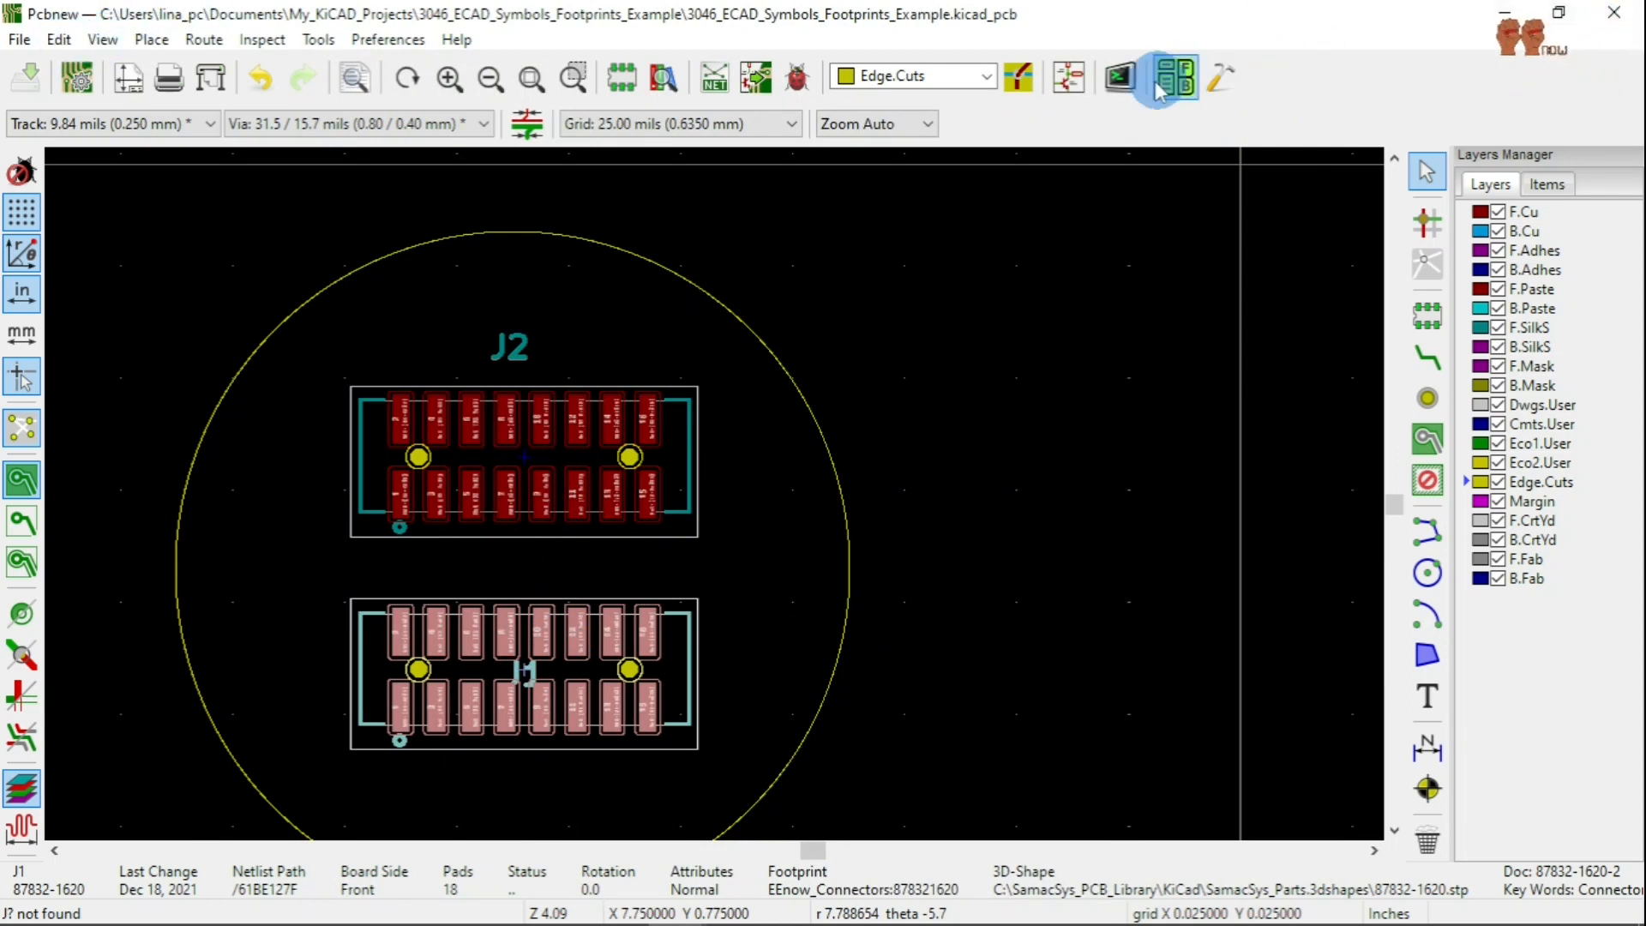
pyautogui.click(1072, 77)
pyautogui.scroll(-3, 810, 467)
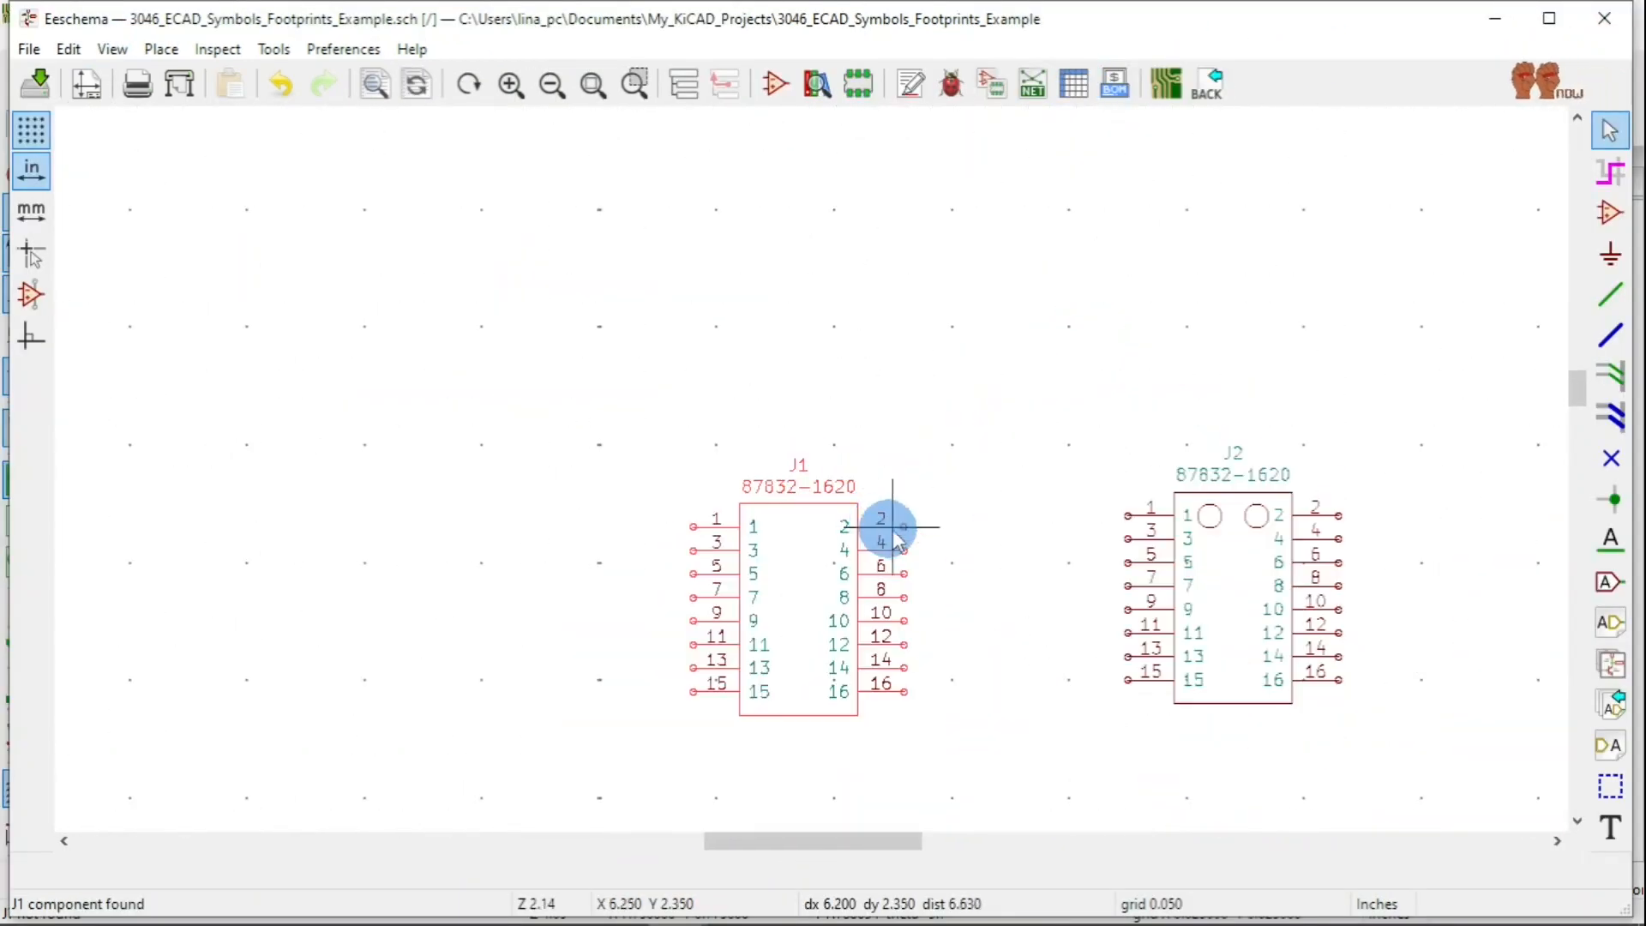
pyautogui.click(623, 316)
pyautogui.moveTo(624, 316); pyautogui.dragTo(1421, 788)
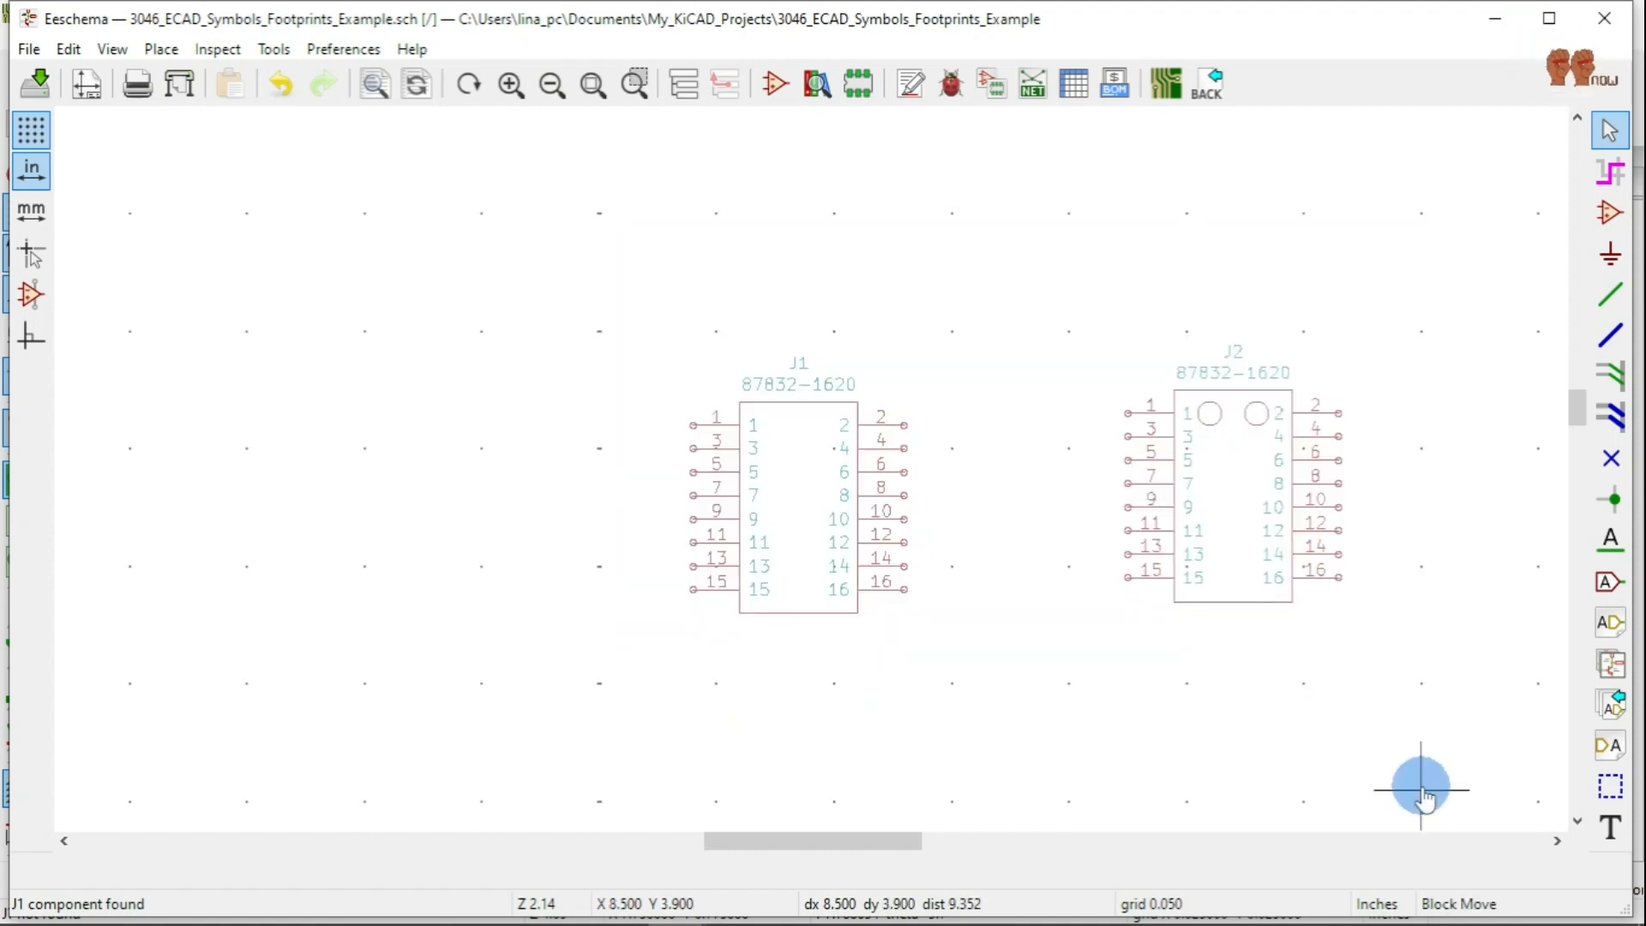
pyautogui.click(1368, 513)
pyautogui.scroll(1, 718, 283)
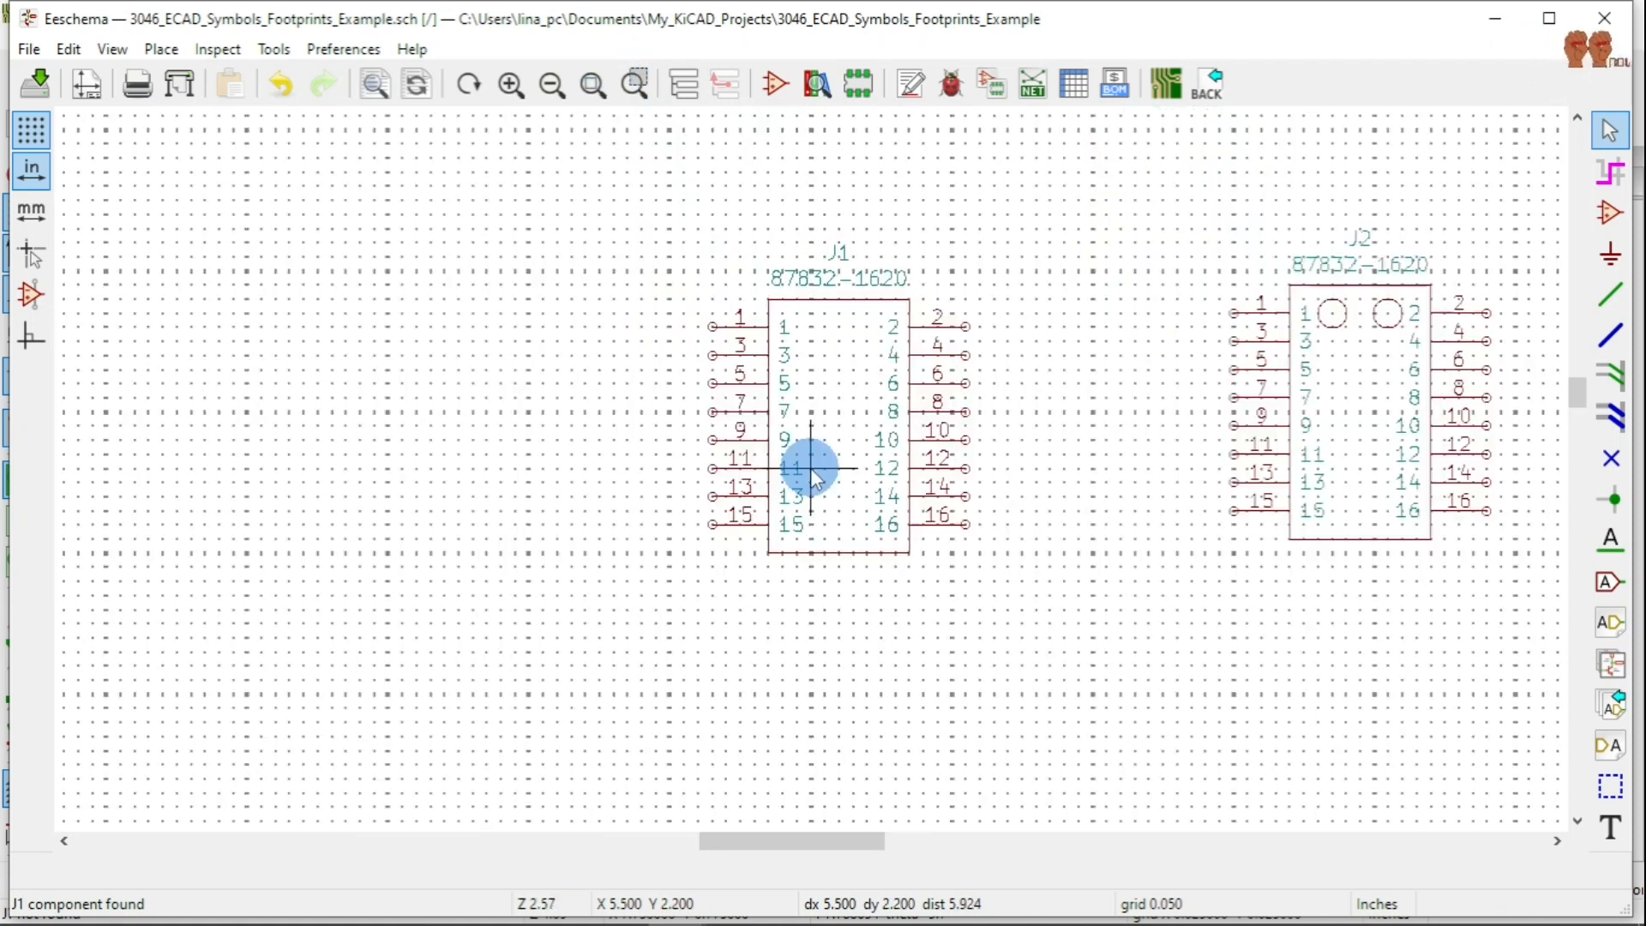
pyautogui.moveTo(712, 200); pyautogui.dragTo(1416, 725)
pyautogui.press('Delete')
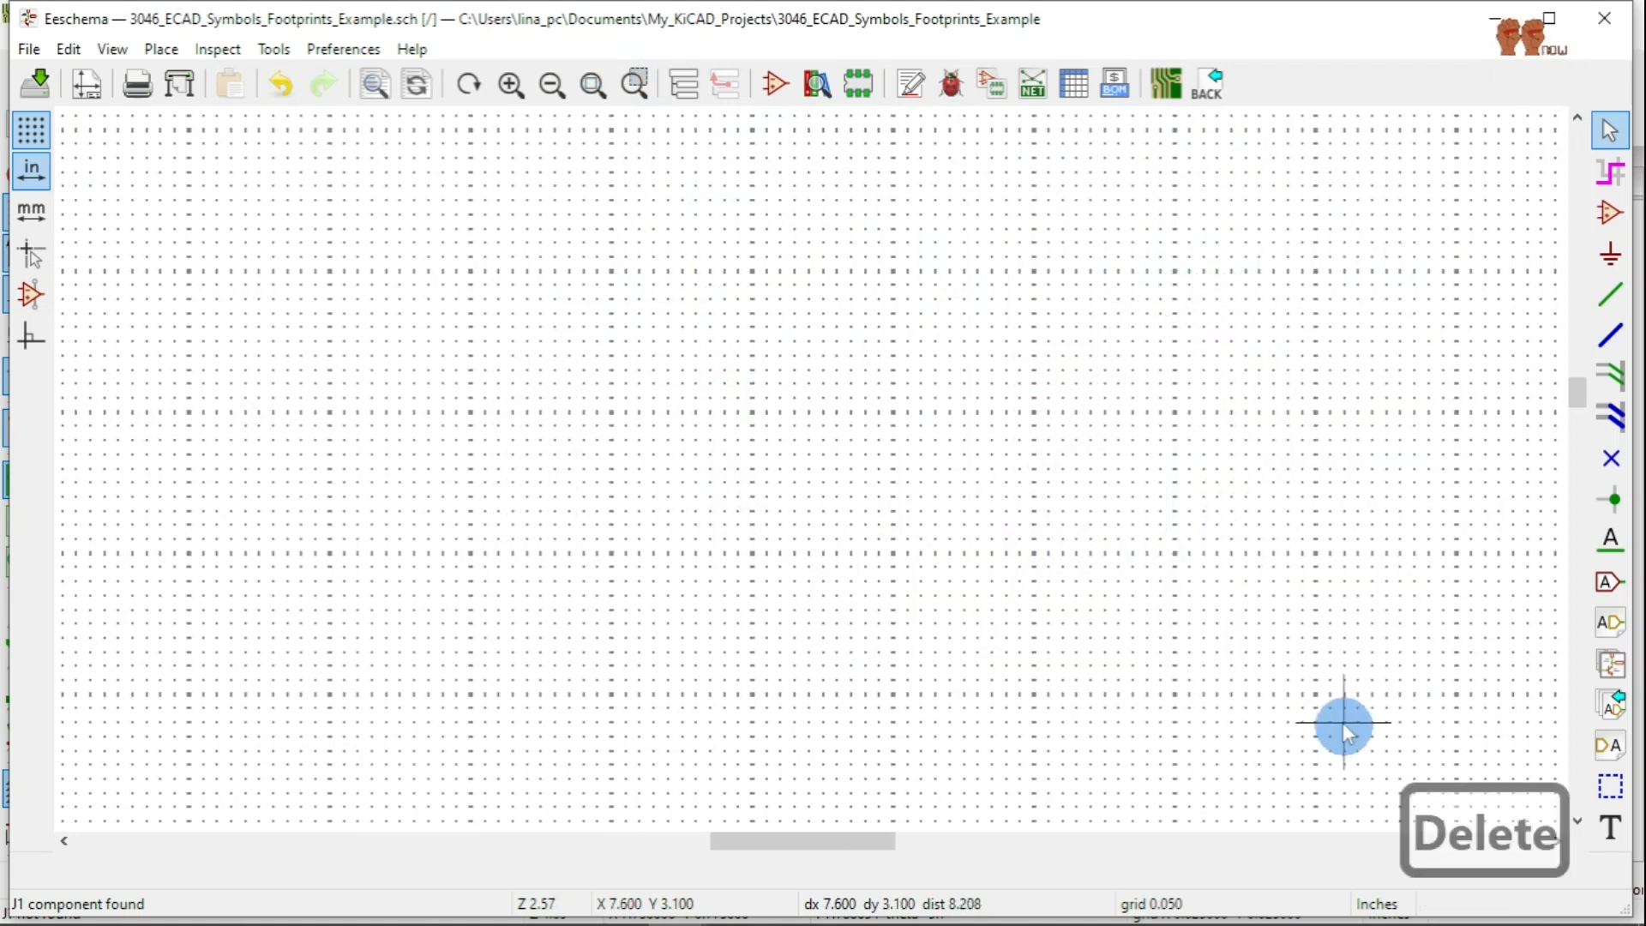
# Place the 87832-1620 connector symbol from the SamacSys_Parts library on the empty schematic sheet.
pyautogui.click(1611, 211)
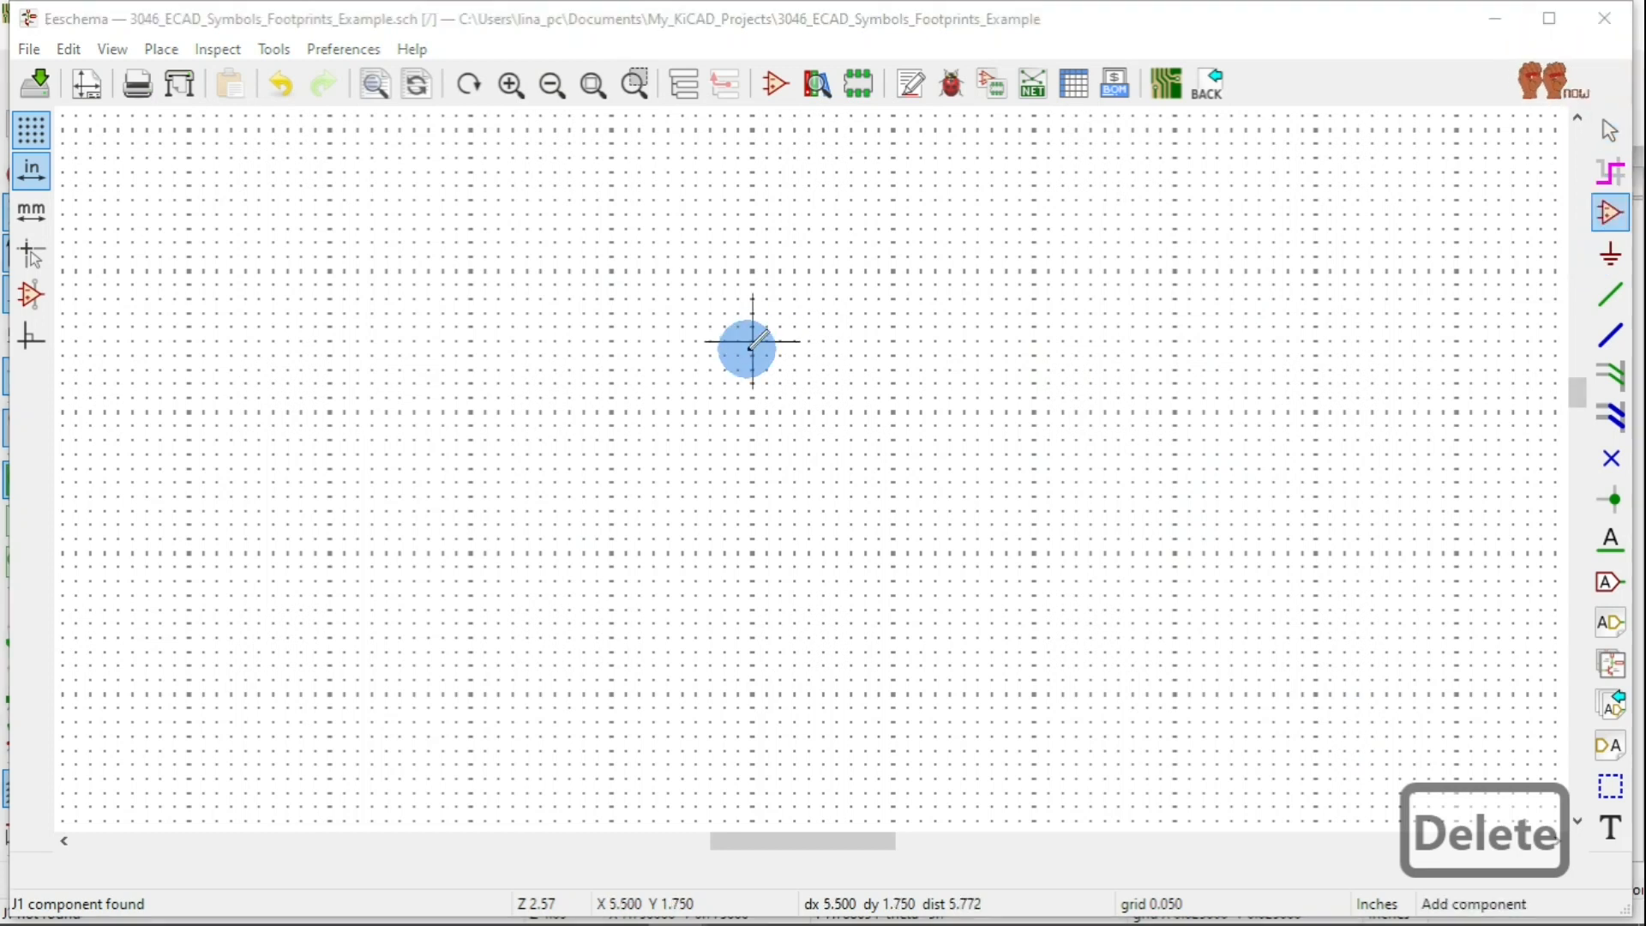
pyautogui.click(749, 347)
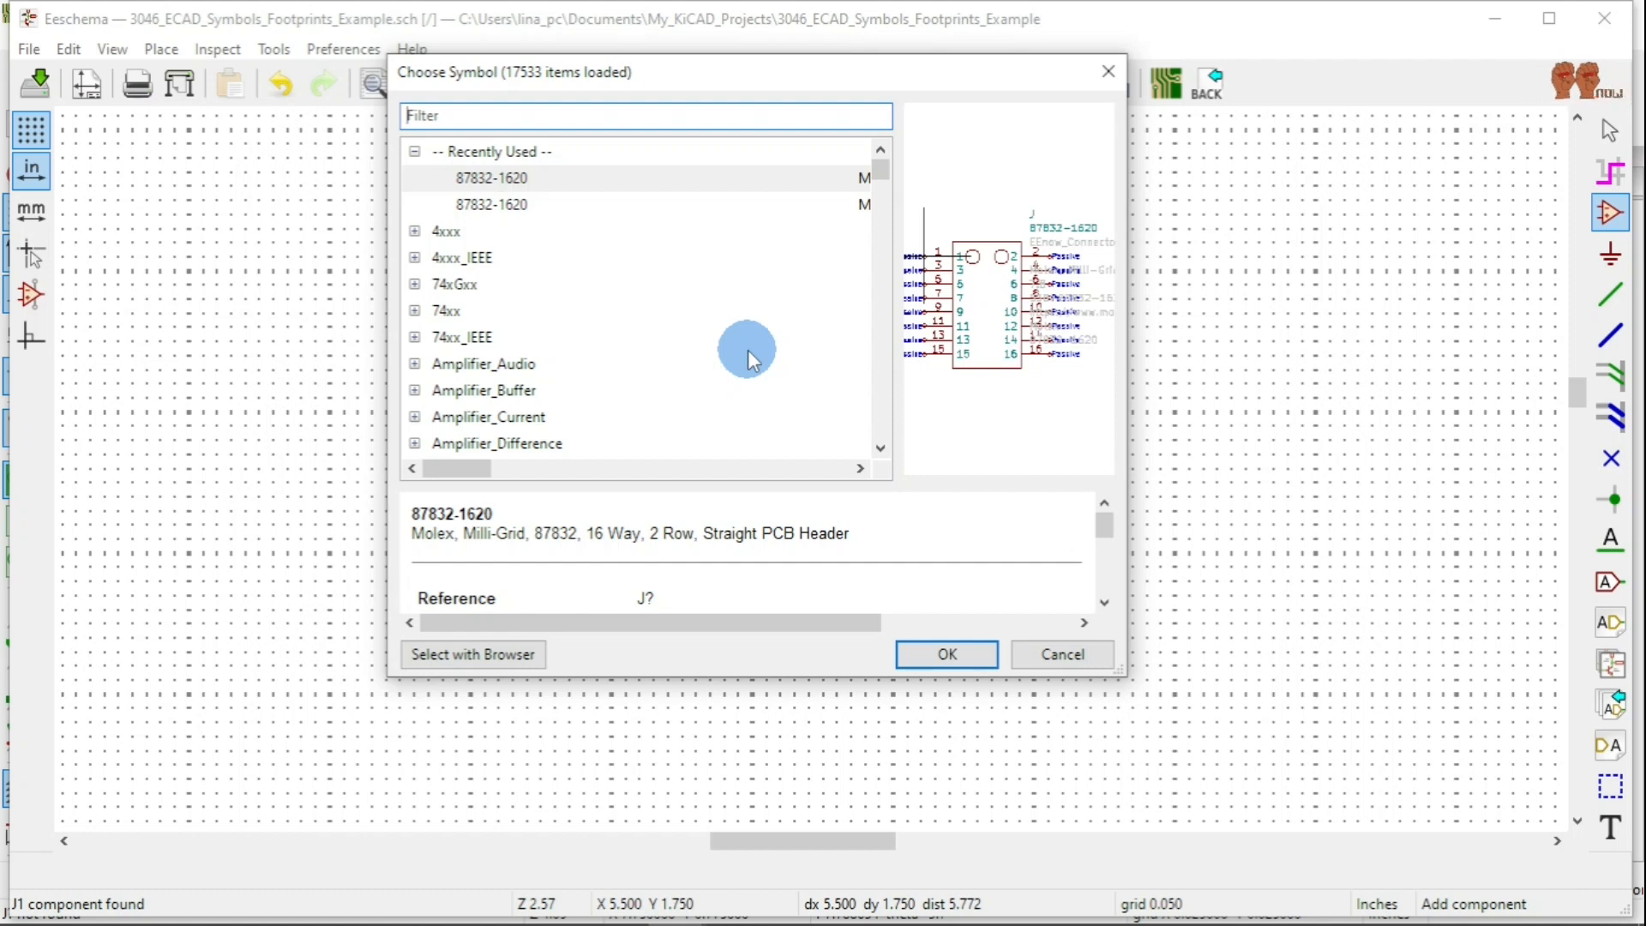
pyautogui.scroll(-15, 733, 357)
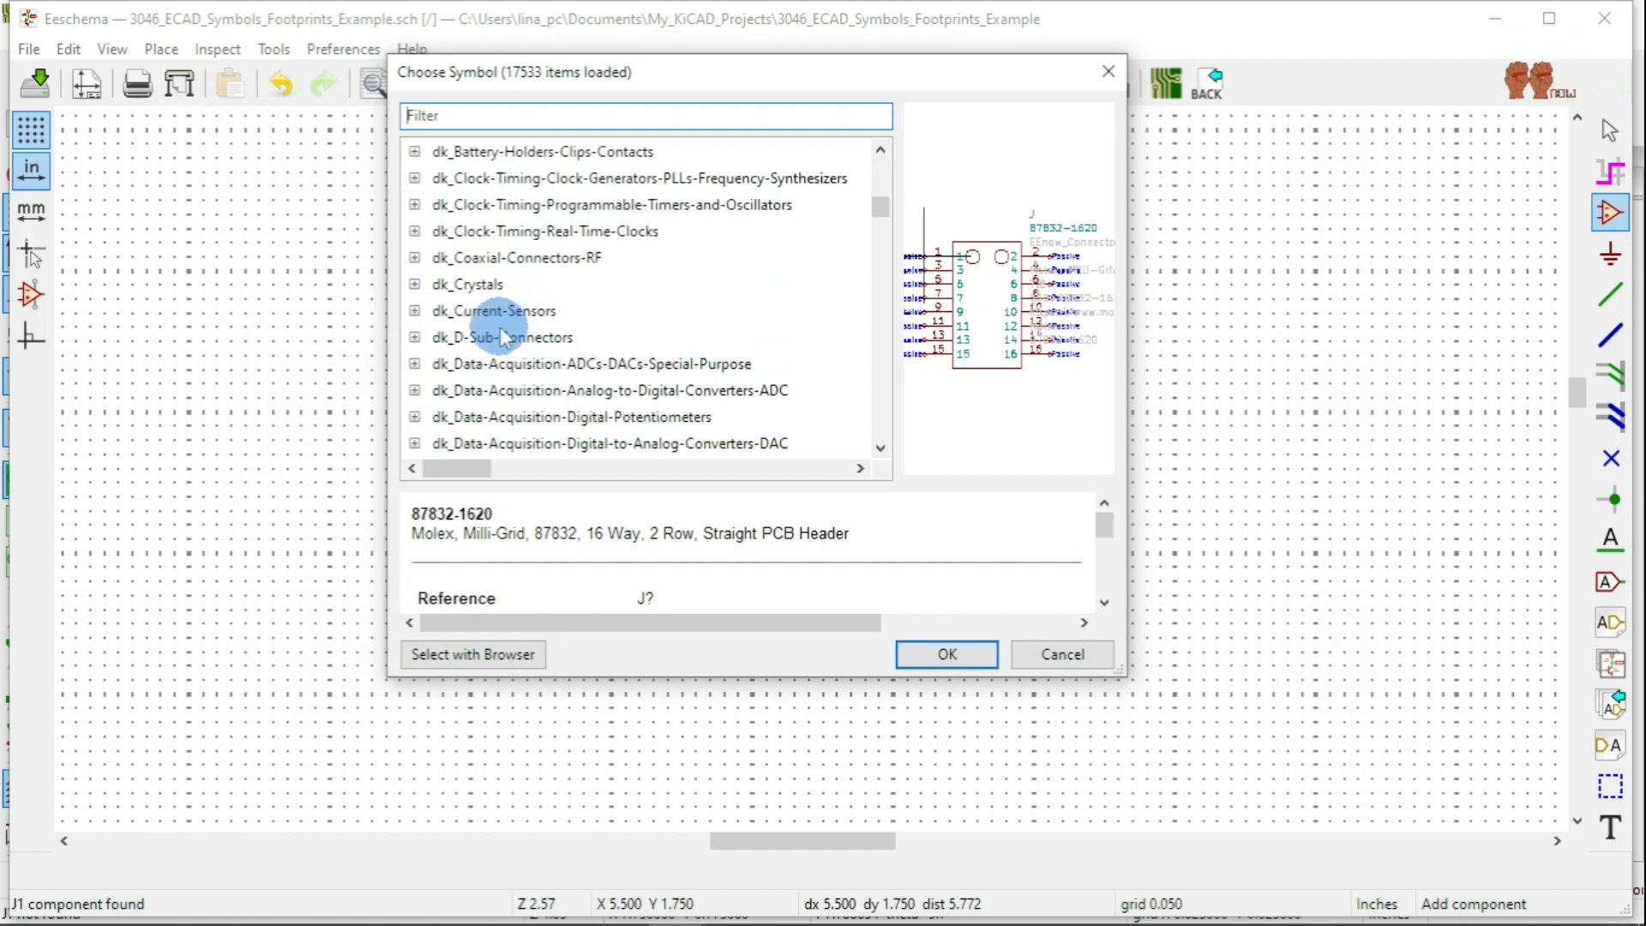
pyautogui.scroll(-7, 503, 337)
pyautogui.scroll(-20, 504, 337)
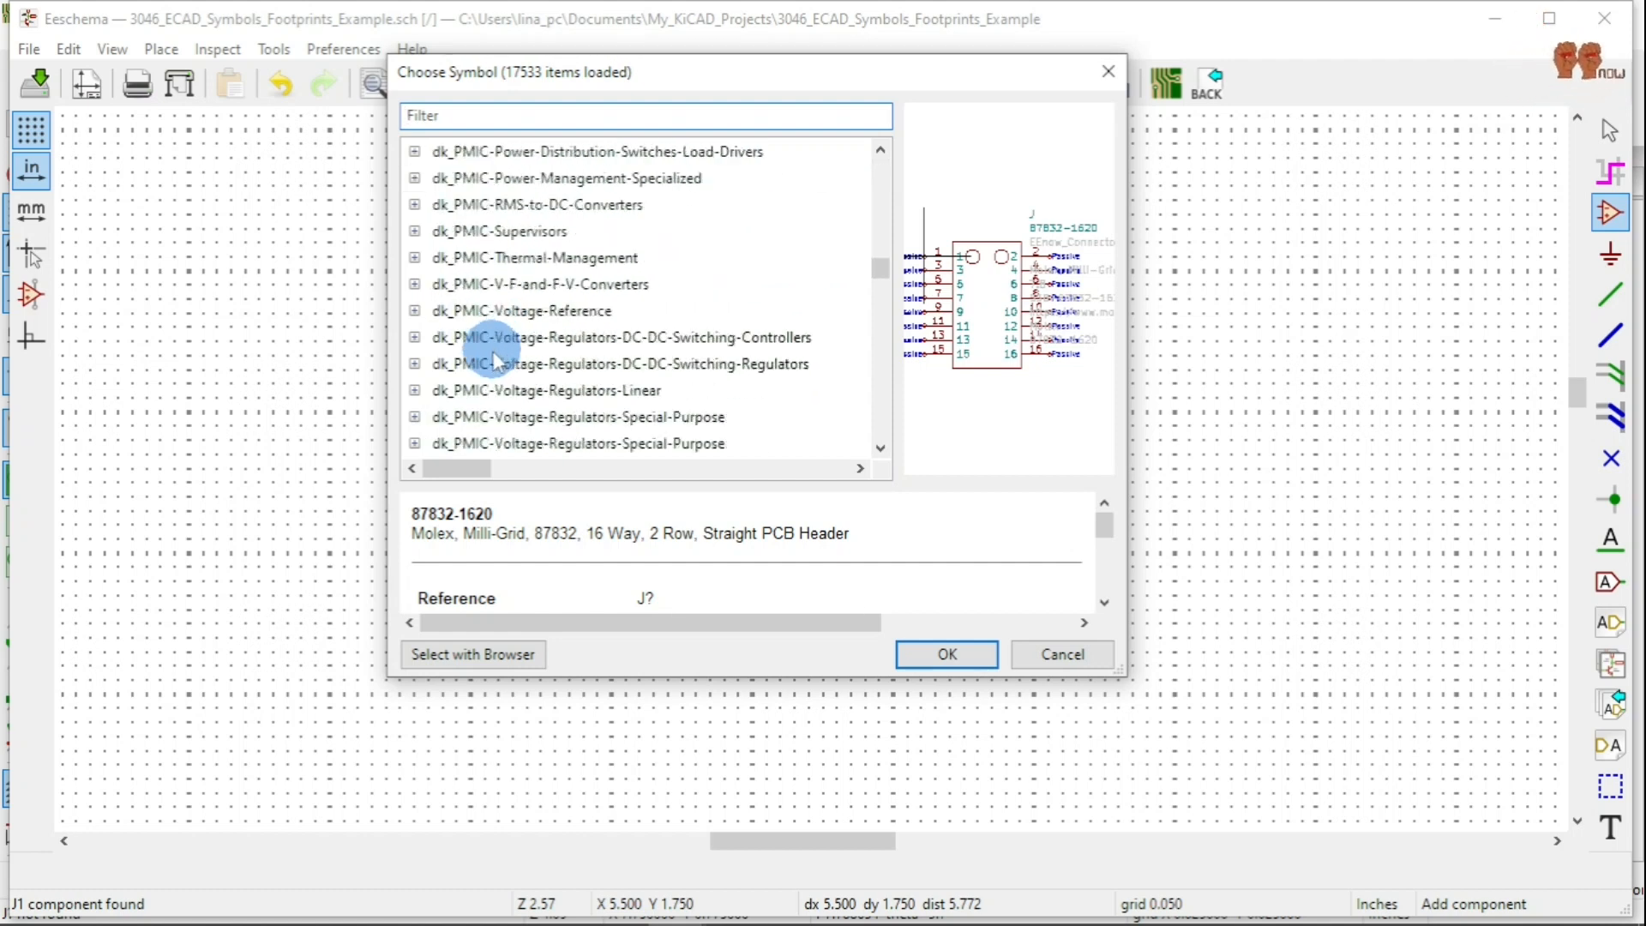
pyautogui.scroll(-10, 494, 368)
pyautogui.scroll(3, 480, 369)
pyautogui.scroll(-3, 503, 394)
pyautogui.scroll(-20, 504, 394)
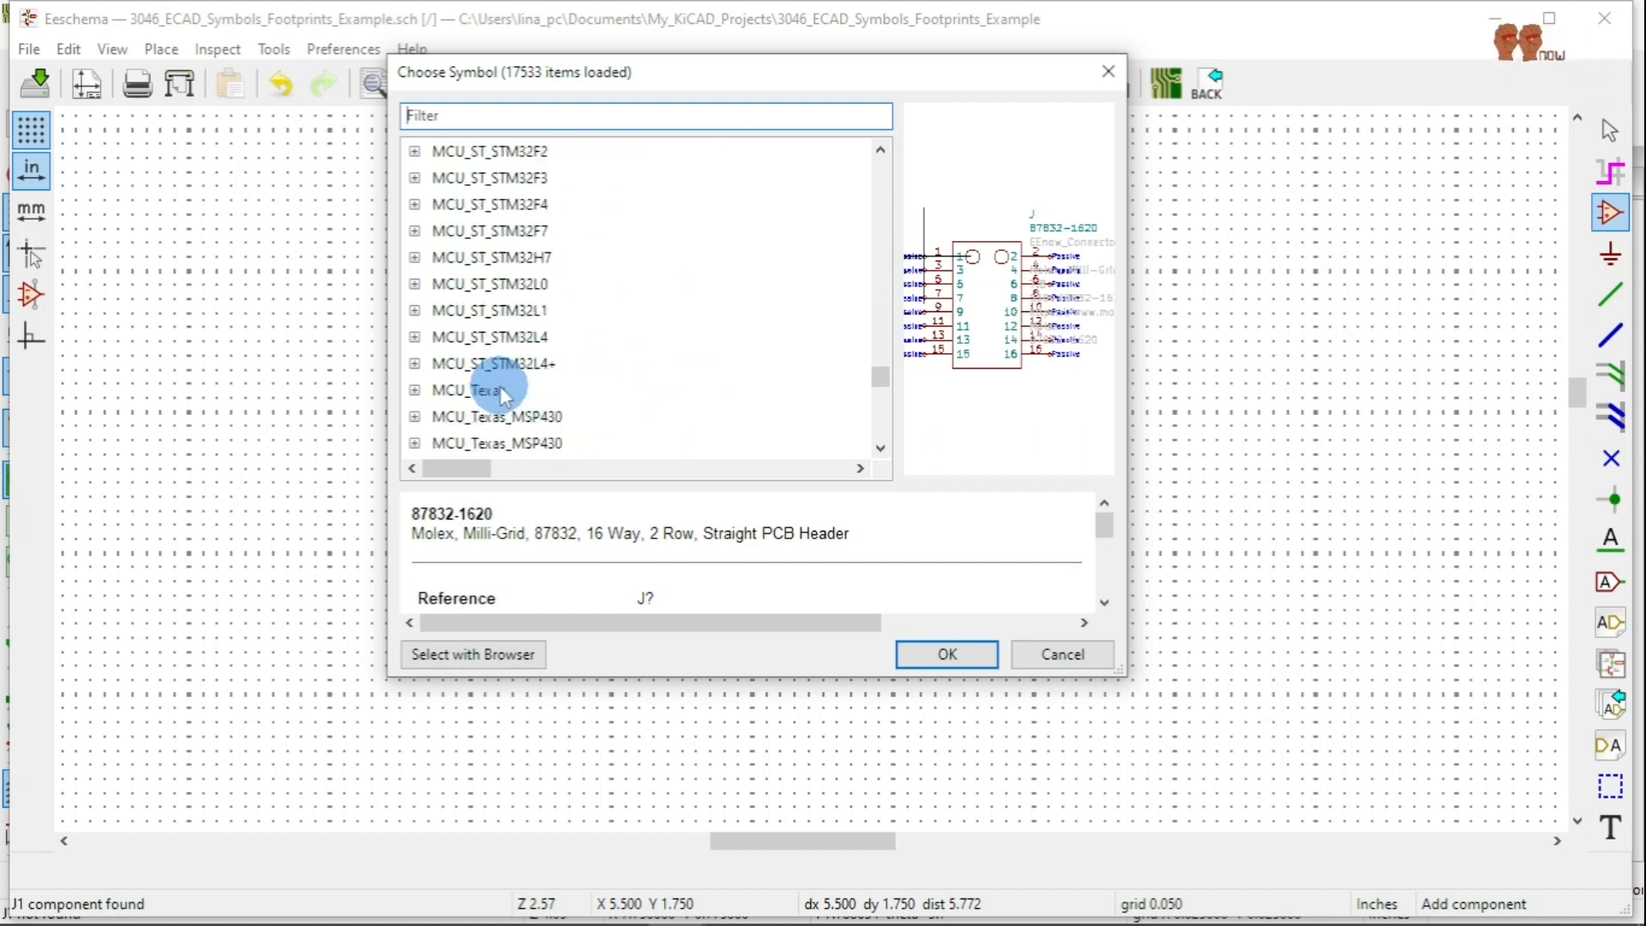
pyautogui.scroll(-7, 504, 394)
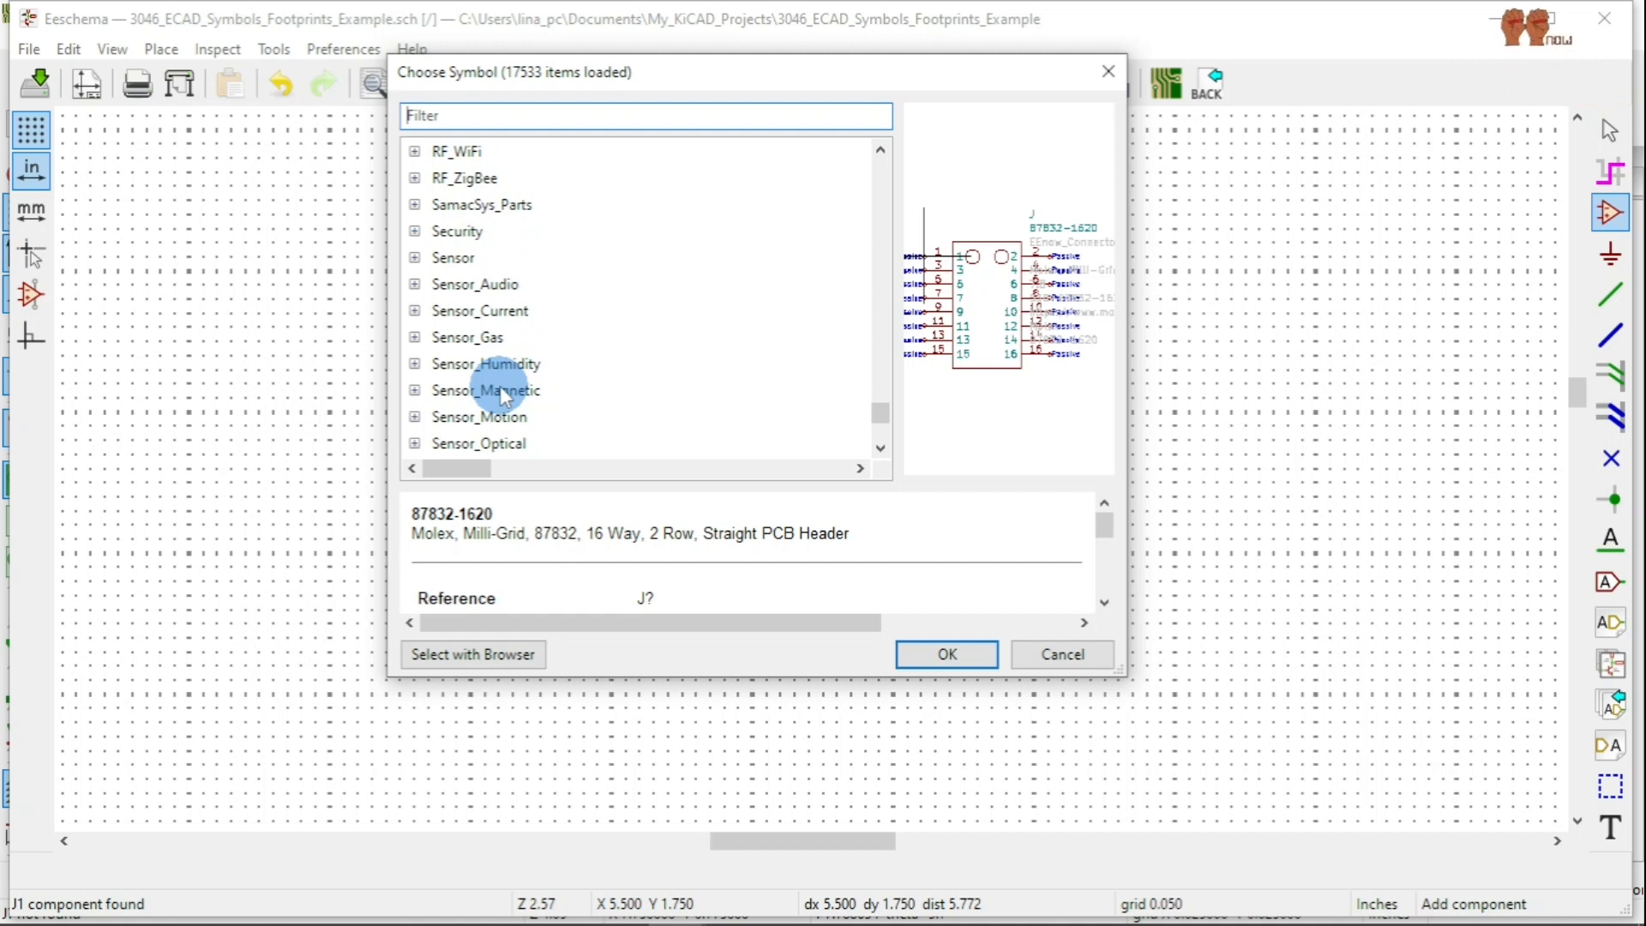
pyautogui.click(415, 204)
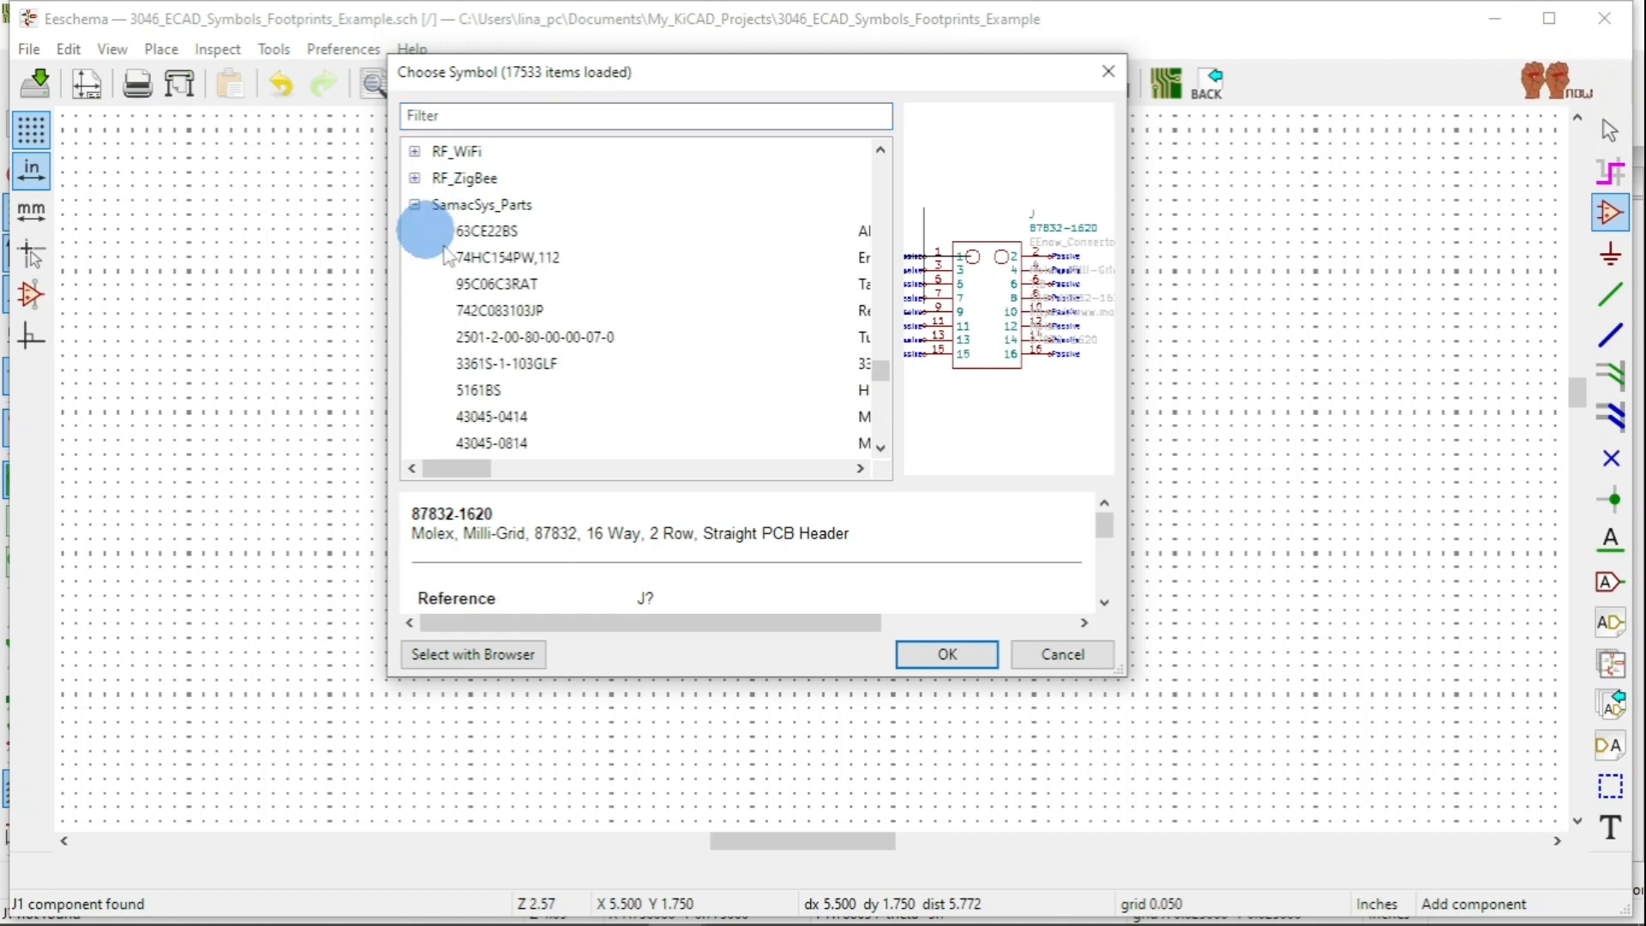
pyautogui.scroll(-3, 510, 319)
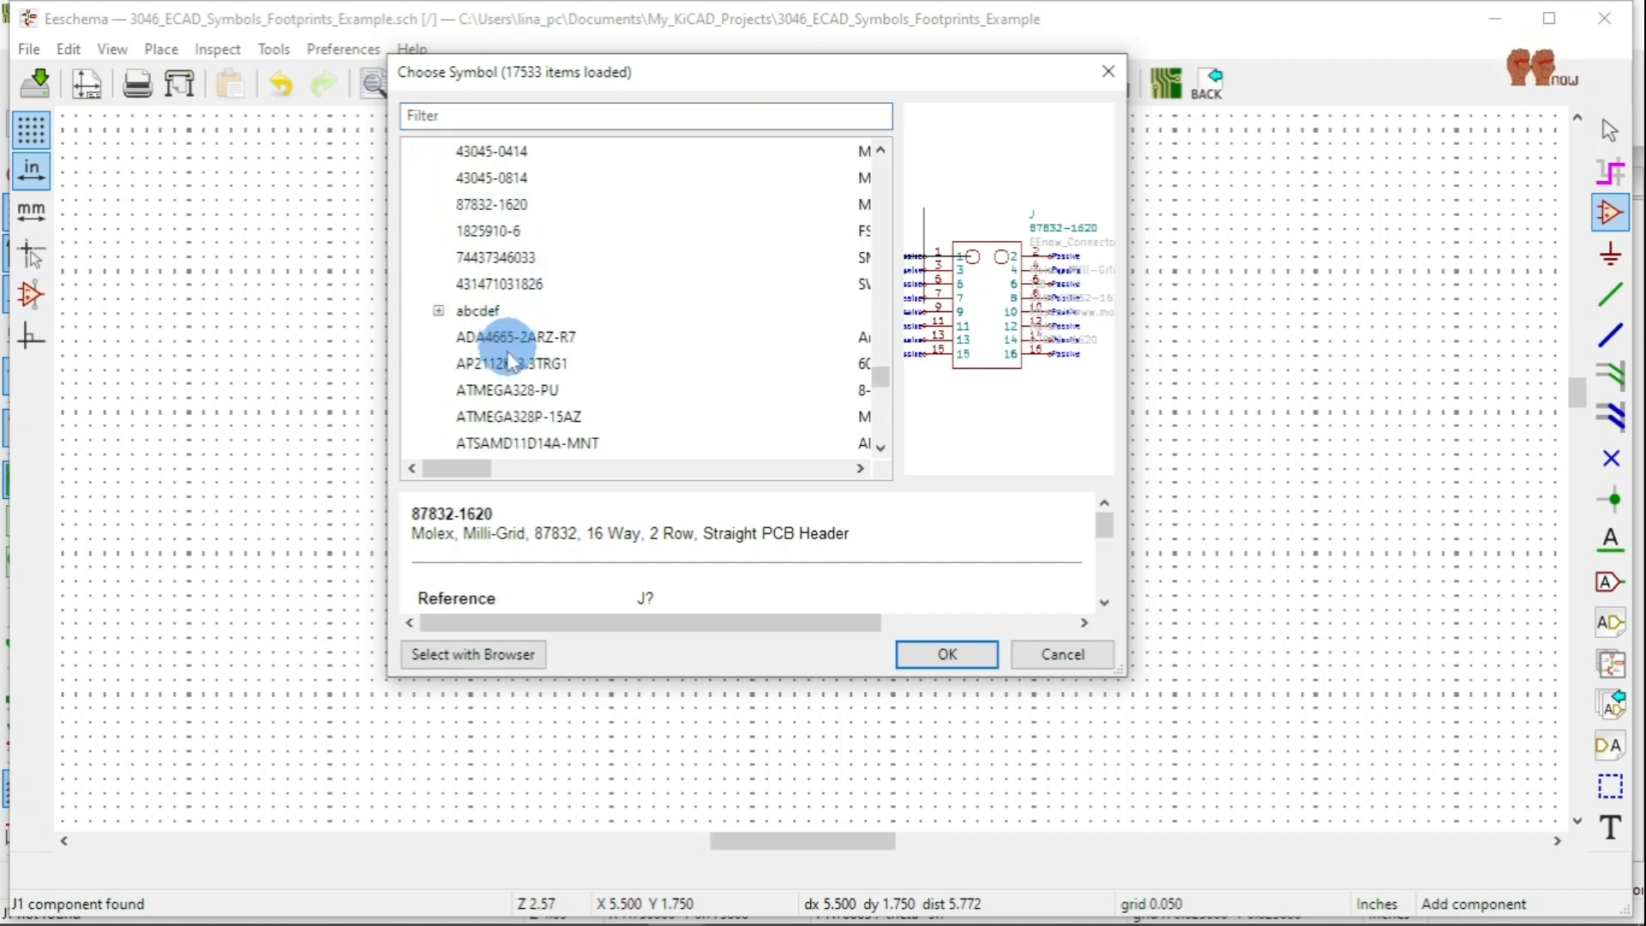
pyautogui.click(507, 214)
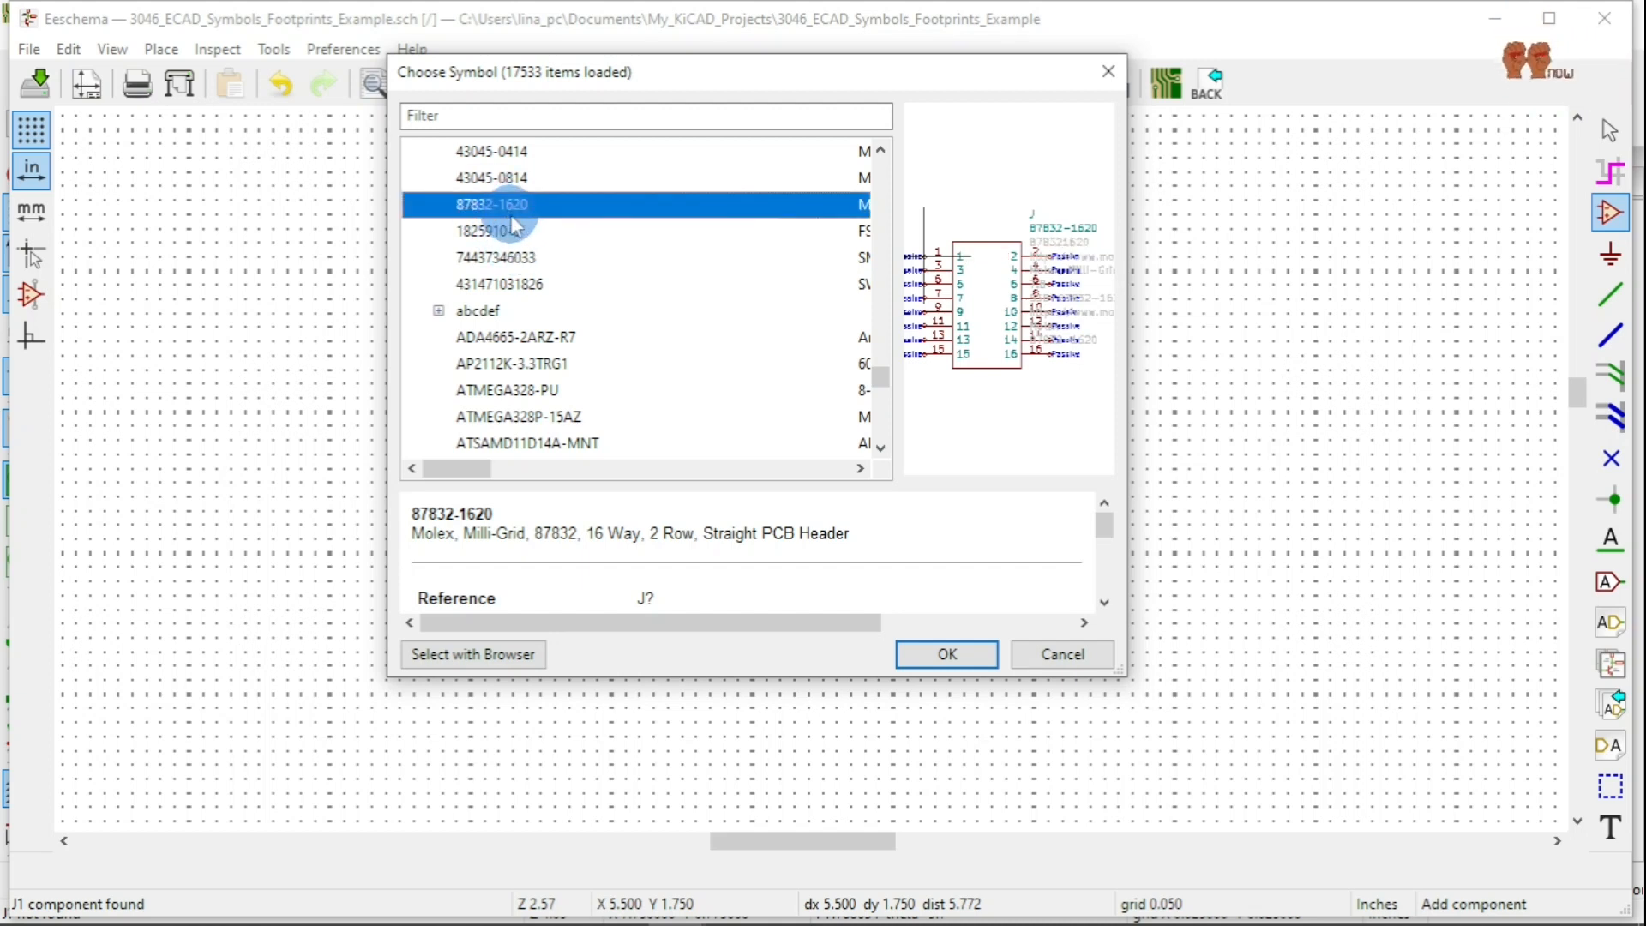
pyautogui.click(960, 654)
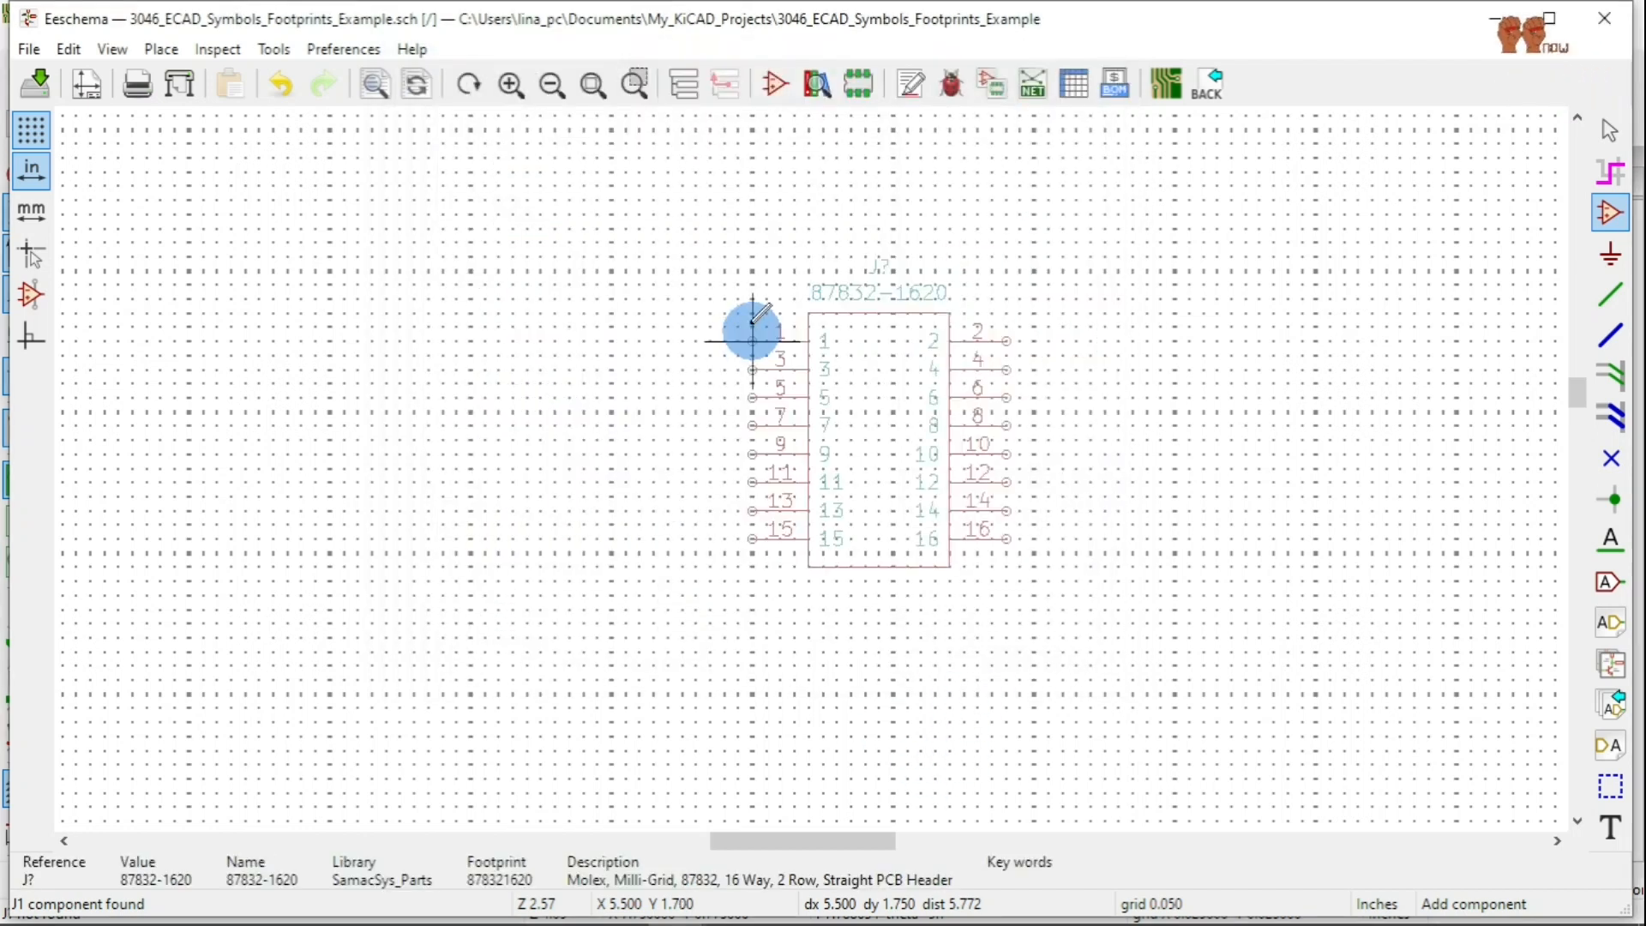
pyautogui.click(399, 341)
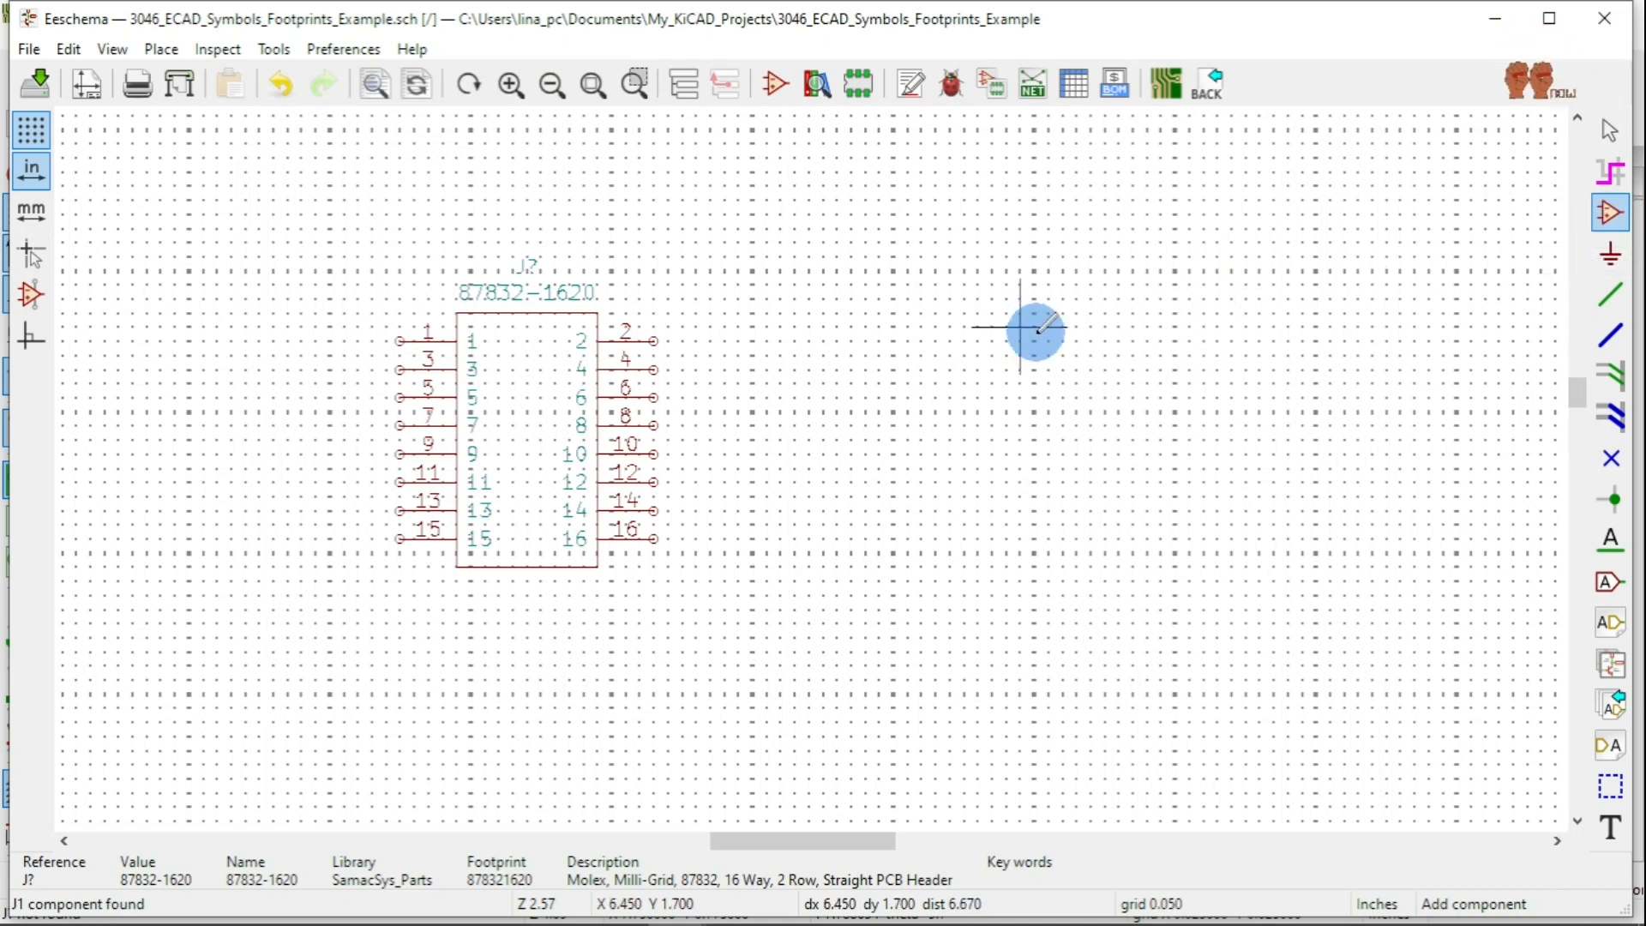
# Place the 87832-1620 symbol from the EEnow_Connectors library to the right of the SamacSys connector.
pyautogui.click(1039, 328)
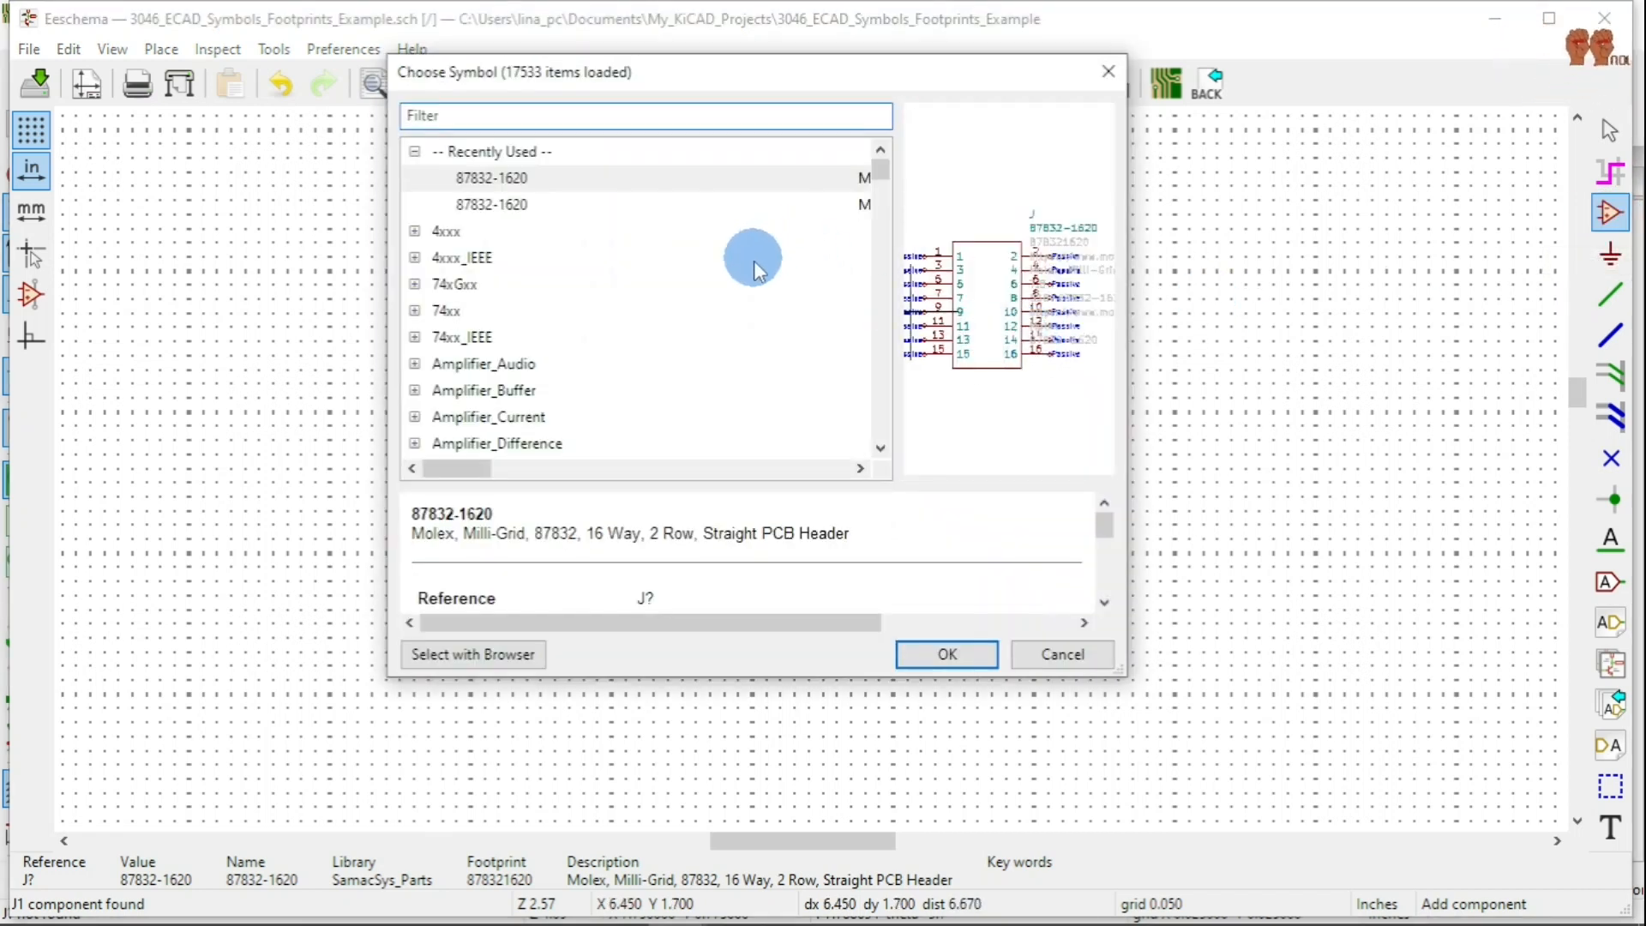
pyautogui.scroll(-10, 737, 283)
pyautogui.scroll(-6, 712, 311)
pyautogui.scroll(6, 701, 320)
pyautogui.scroll(-6, 701, 320)
pyautogui.scroll(-15, 701, 320)
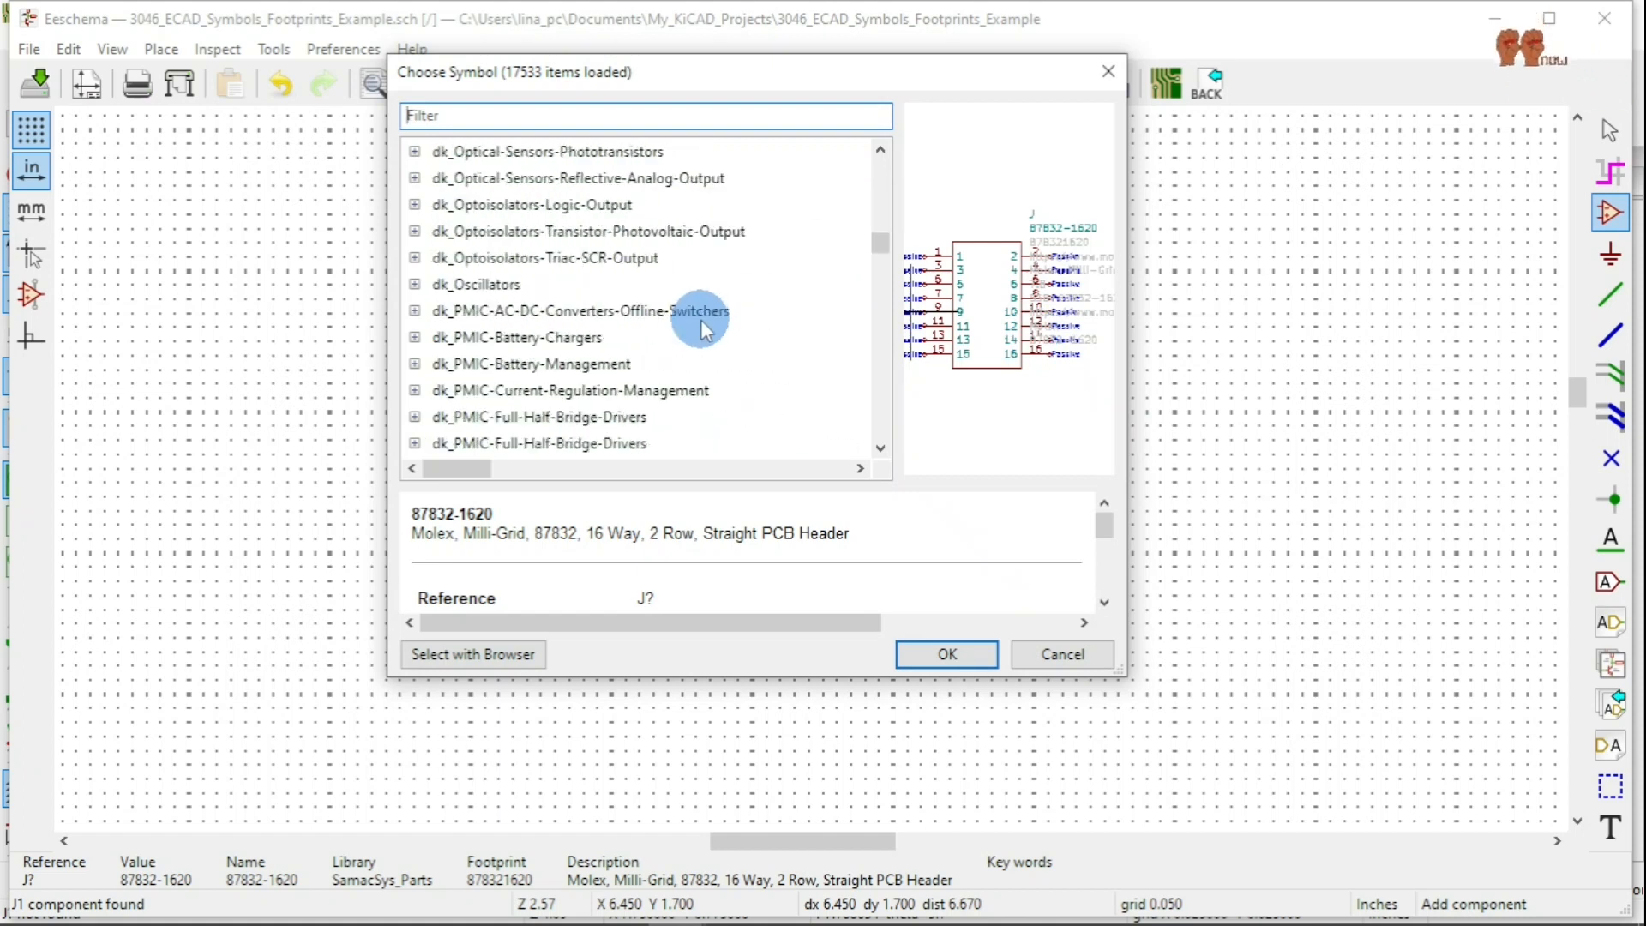
pyautogui.scroll(2, 701, 321)
pyautogui.scroll(-15, 701, 321)
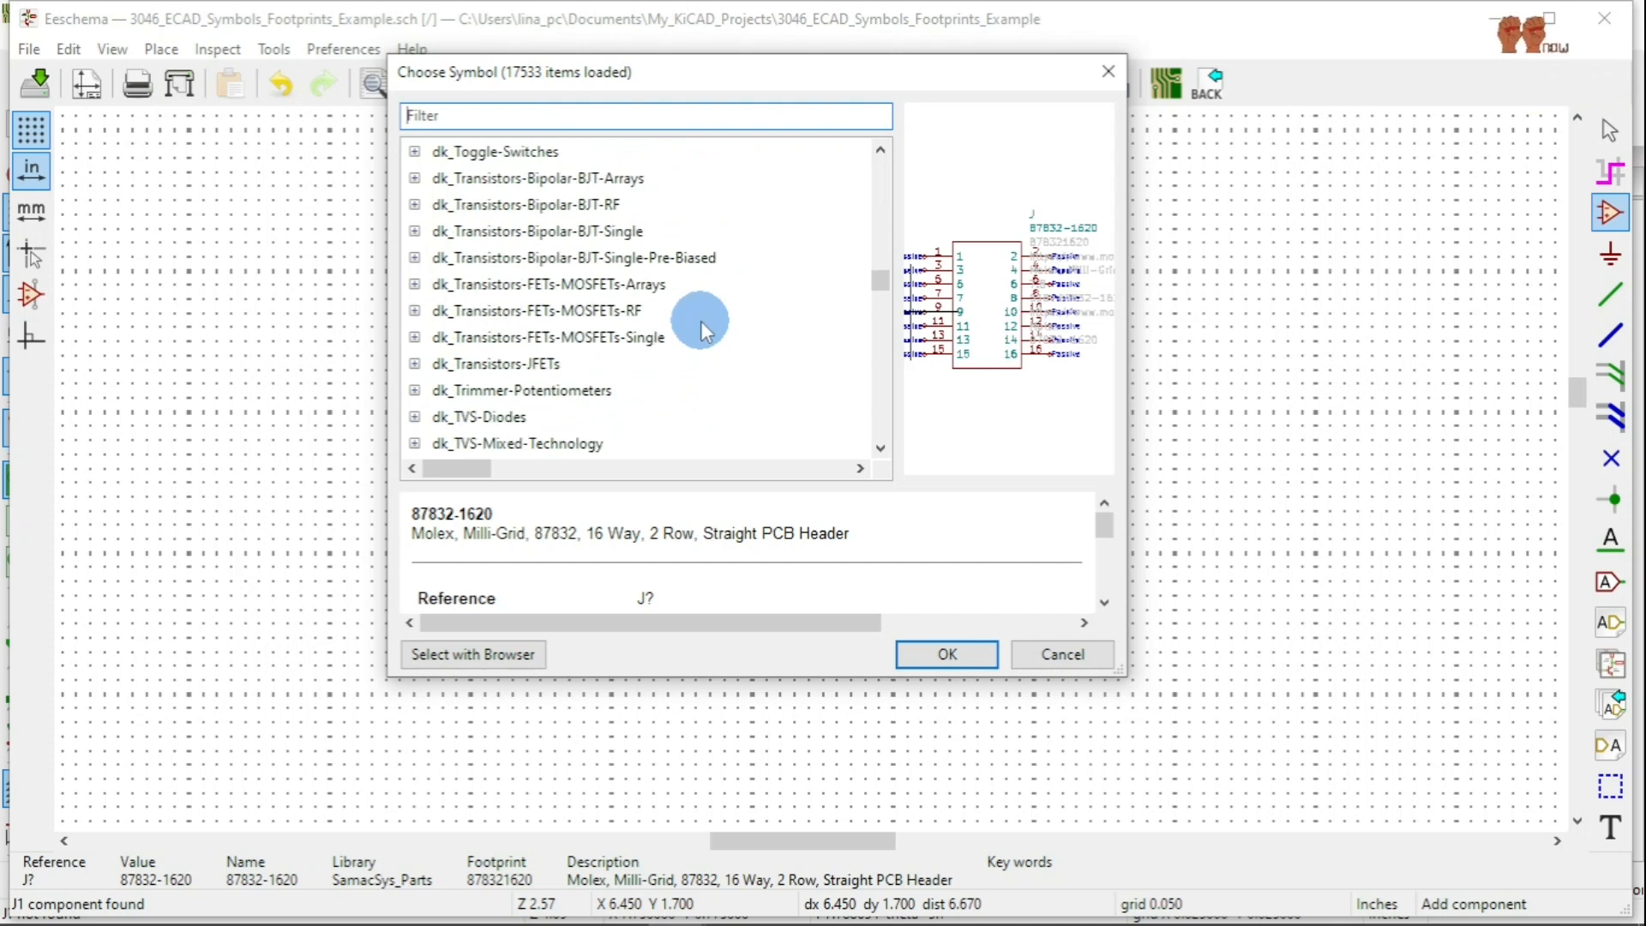
pyautogui.click(412, 285)
pyautogui.click(484, 312)
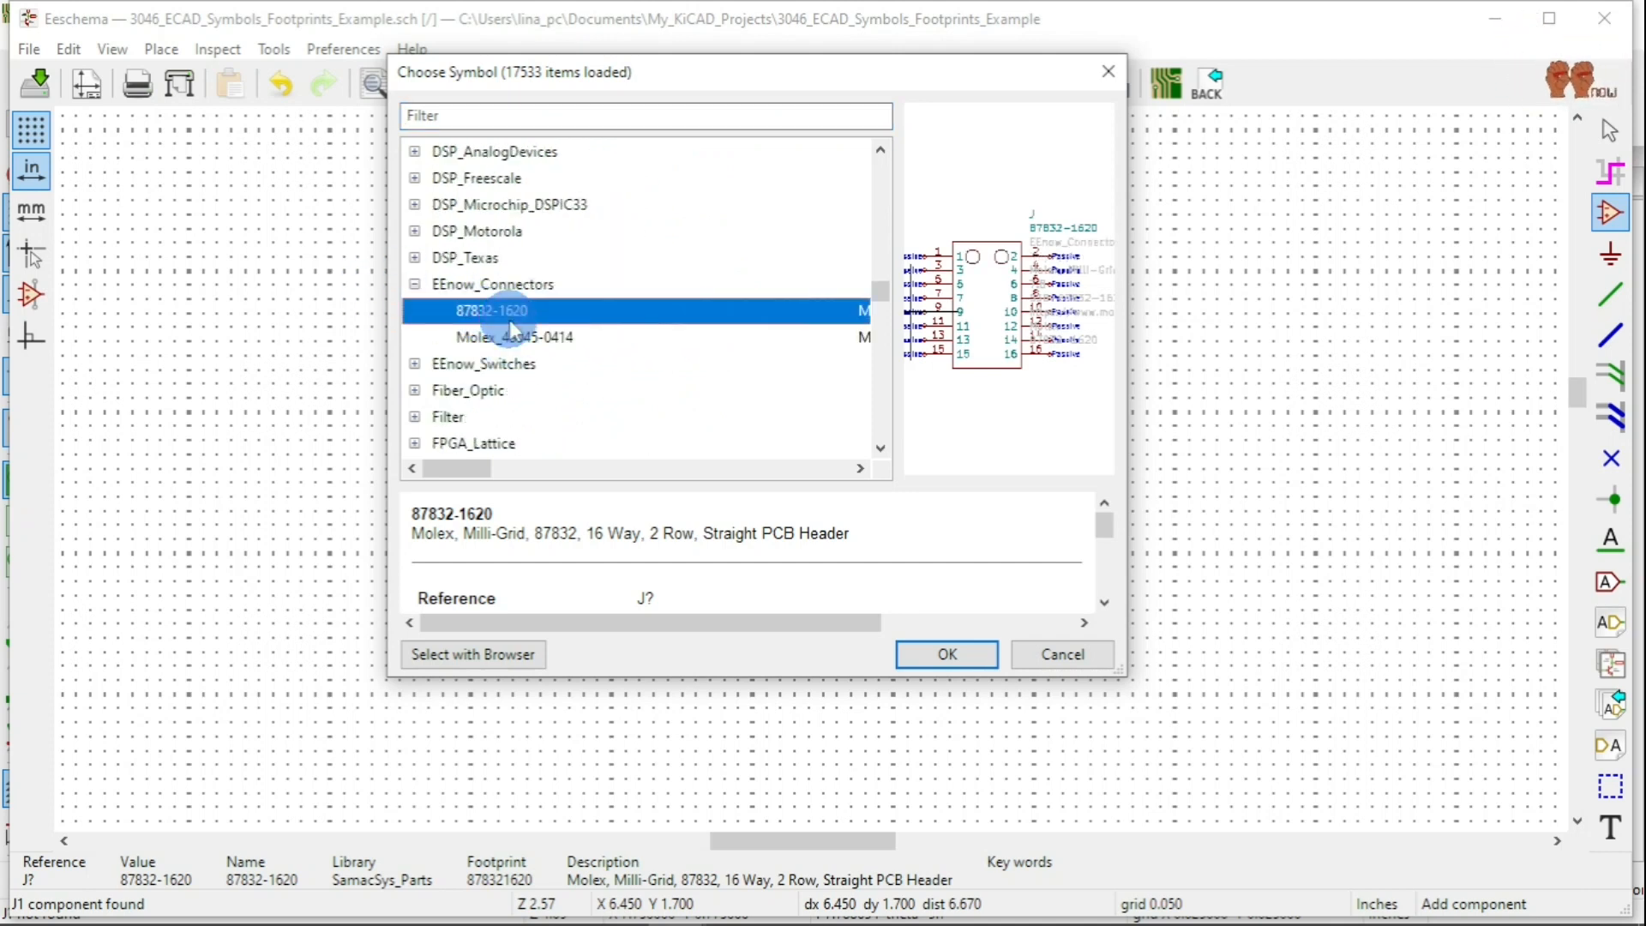
pyautogui.click(946, 654)
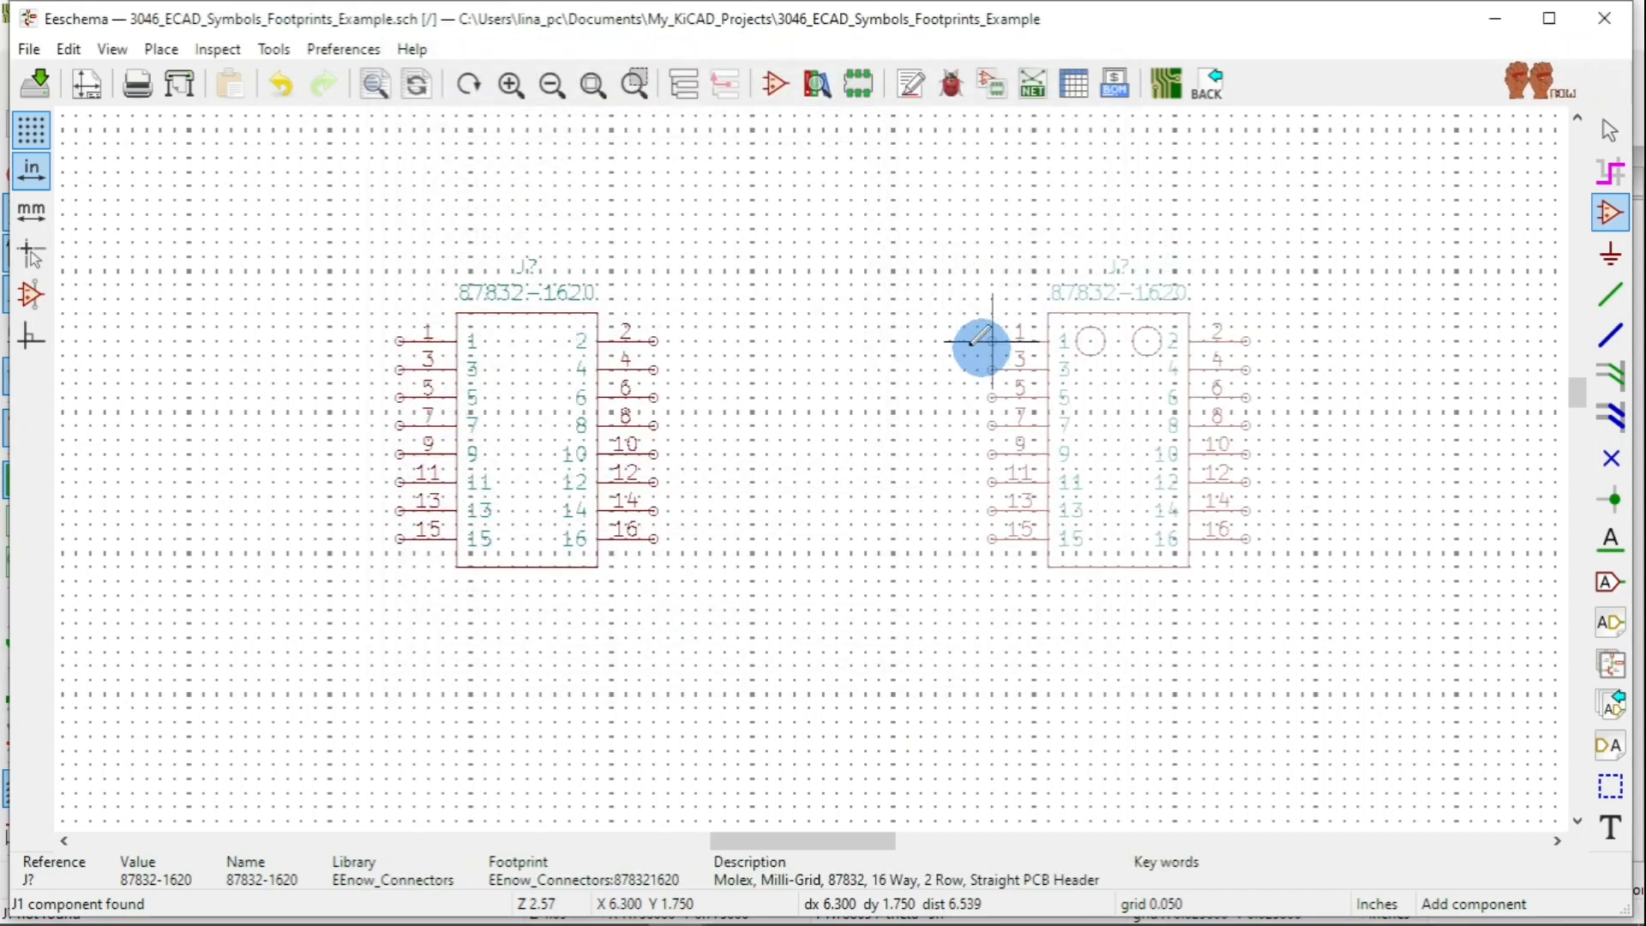
pyautogui.click(838, 367)
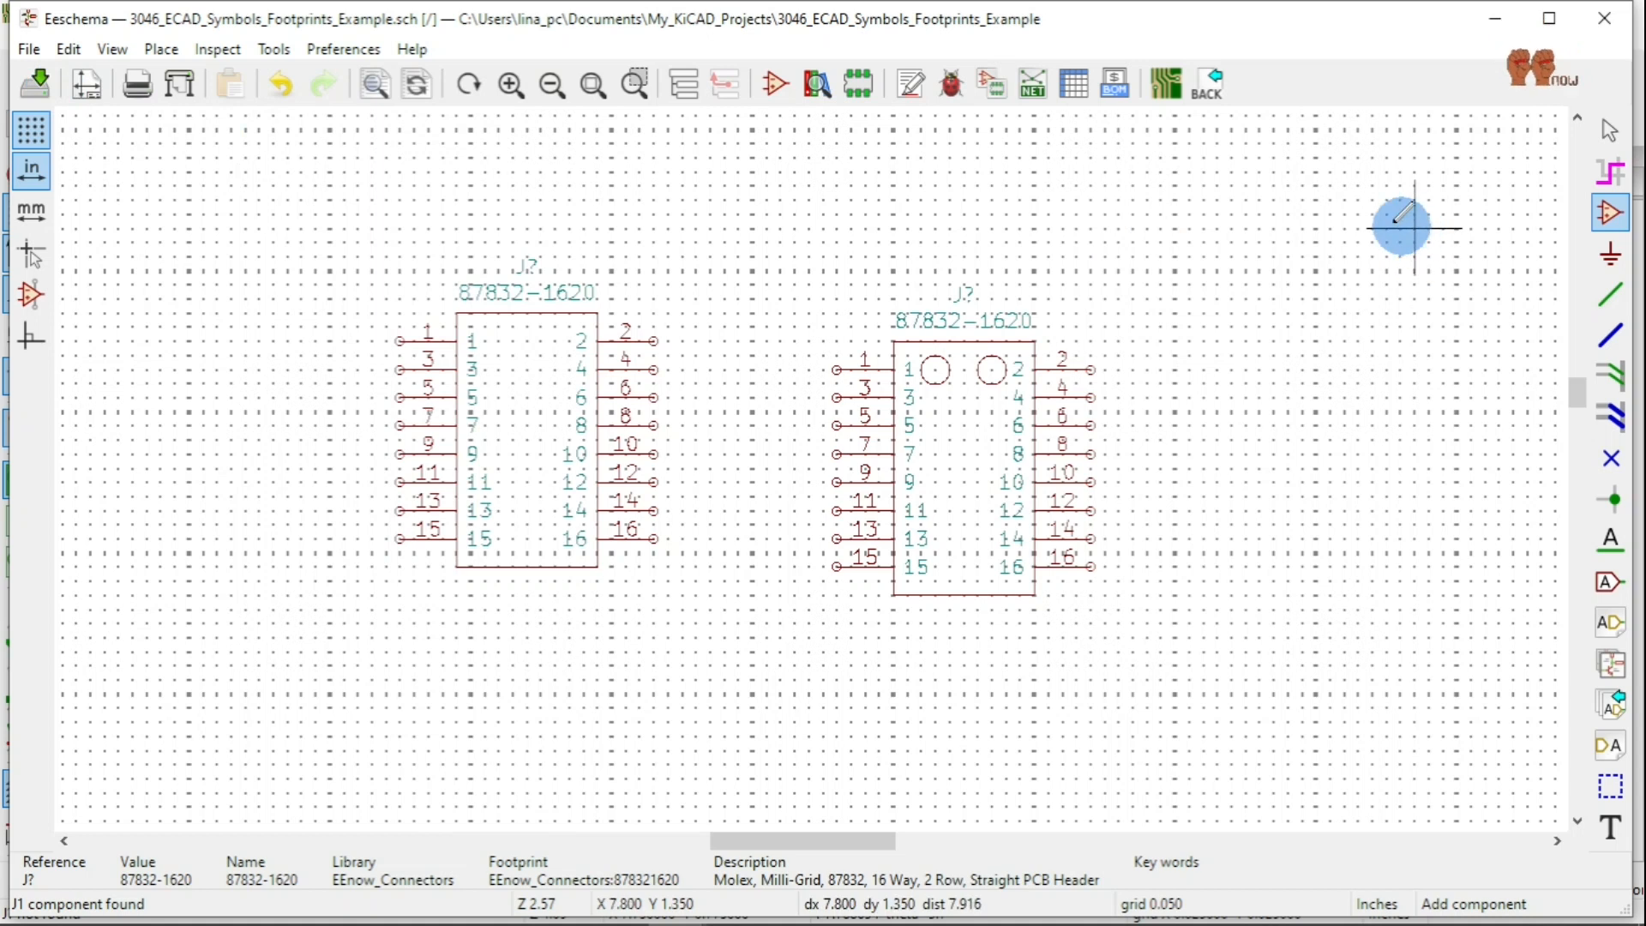
# Annotate the entire schematic, keeping existing annotations and sorting components by X position.
pyautogui.click(994, 86)
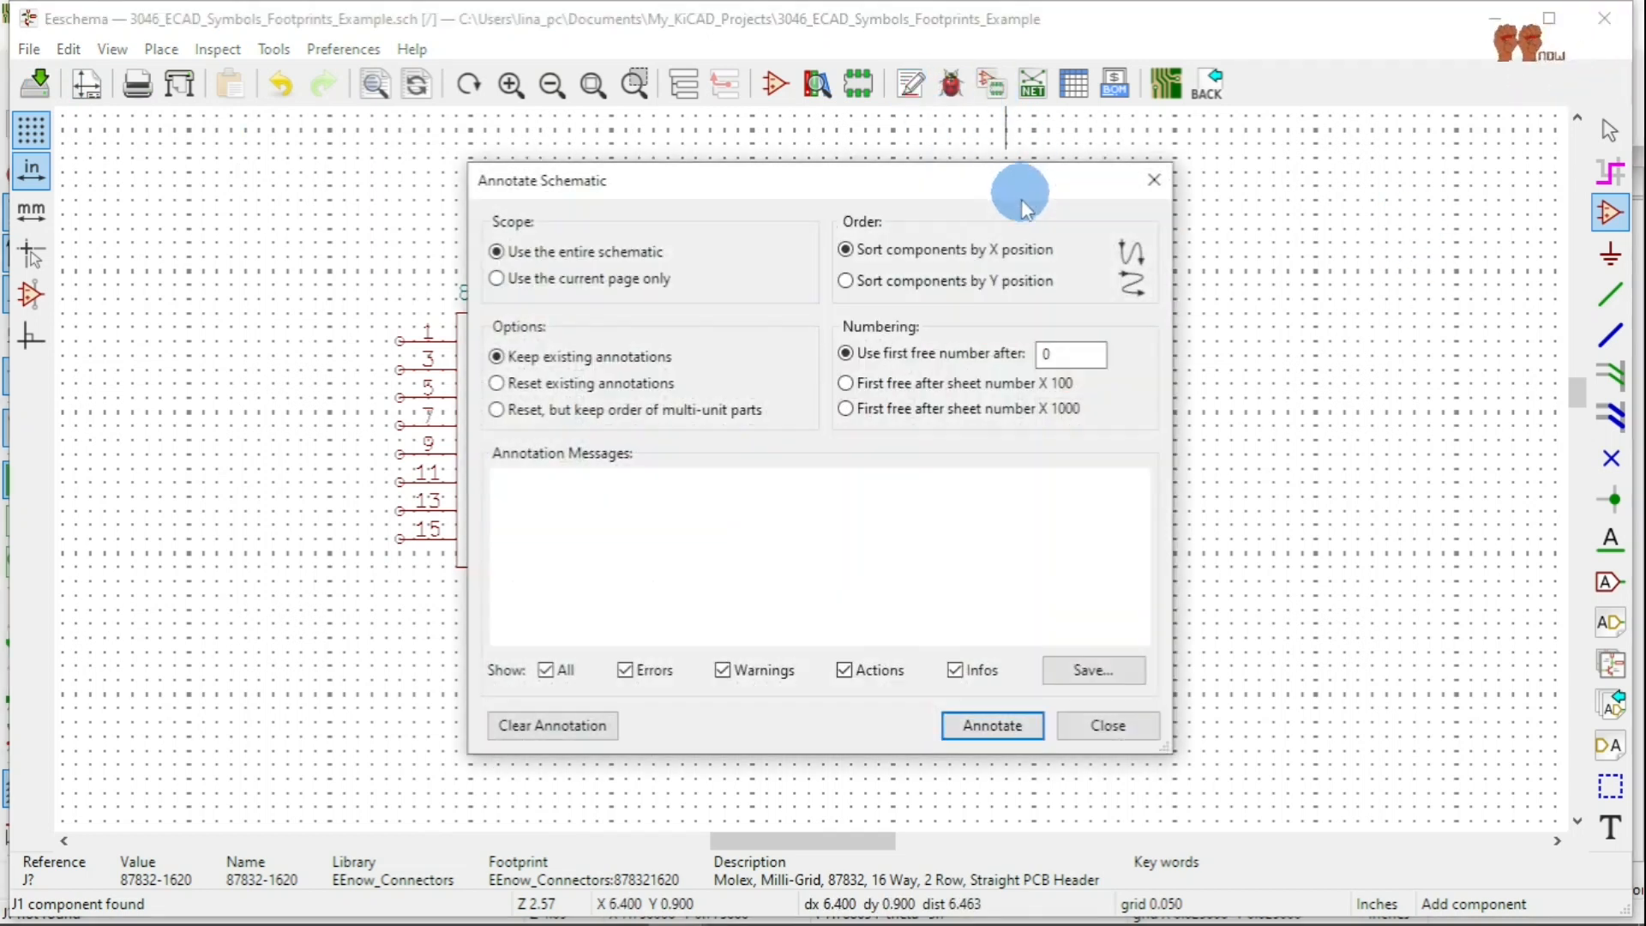
pyautogui.click(985, 720)
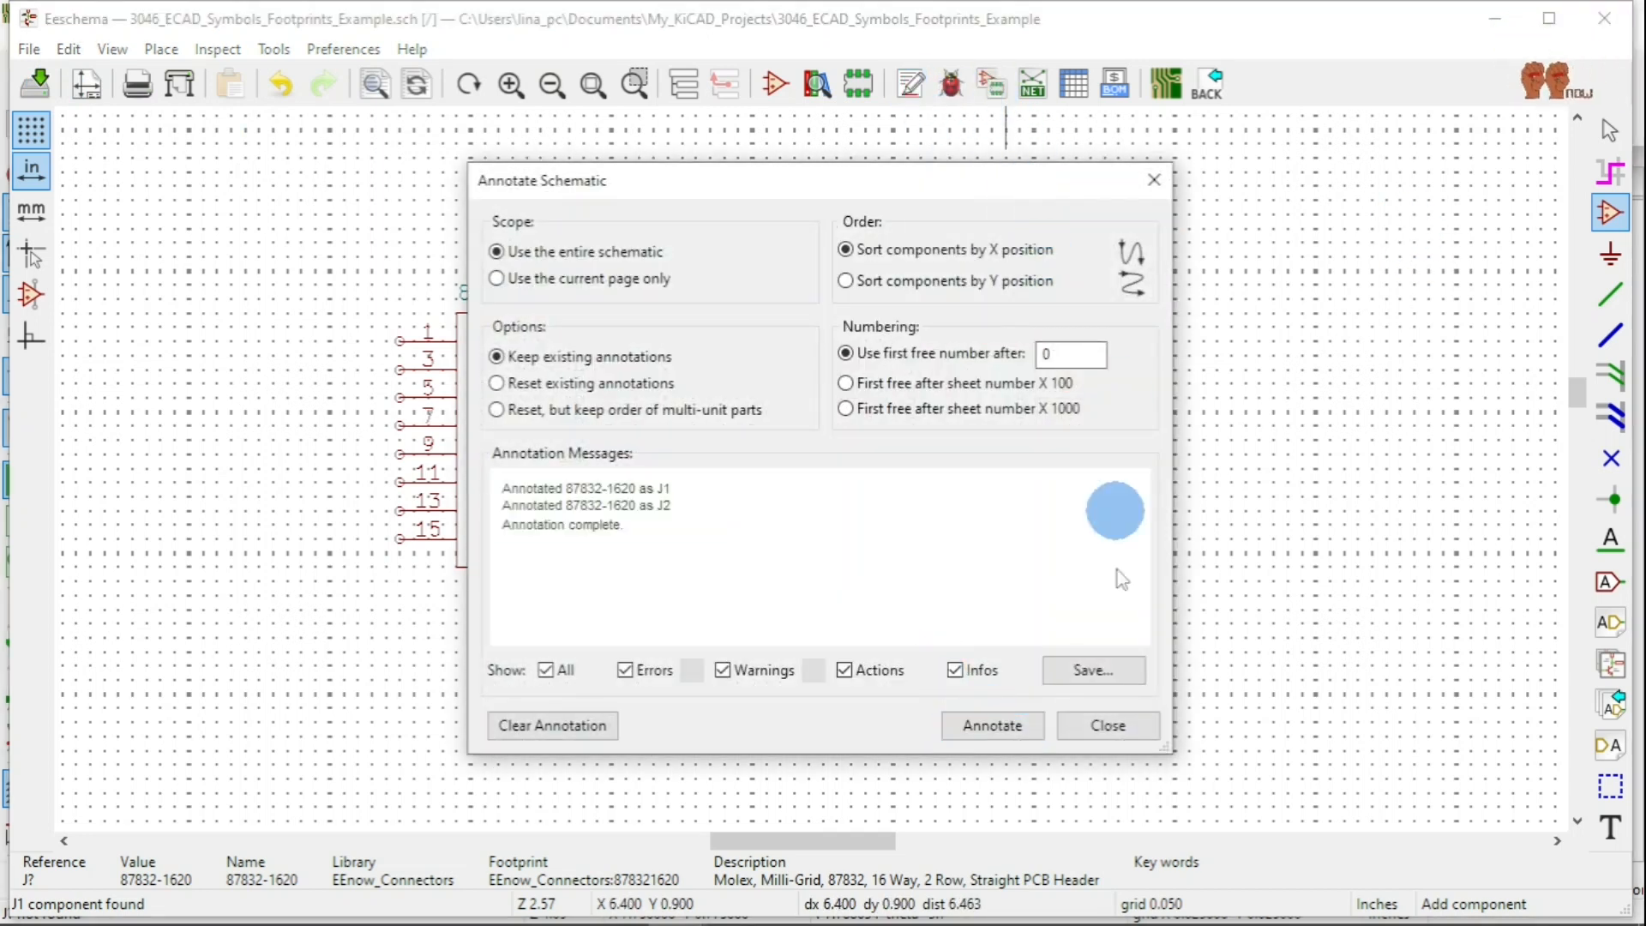
pyautogui.click(1106, 727)
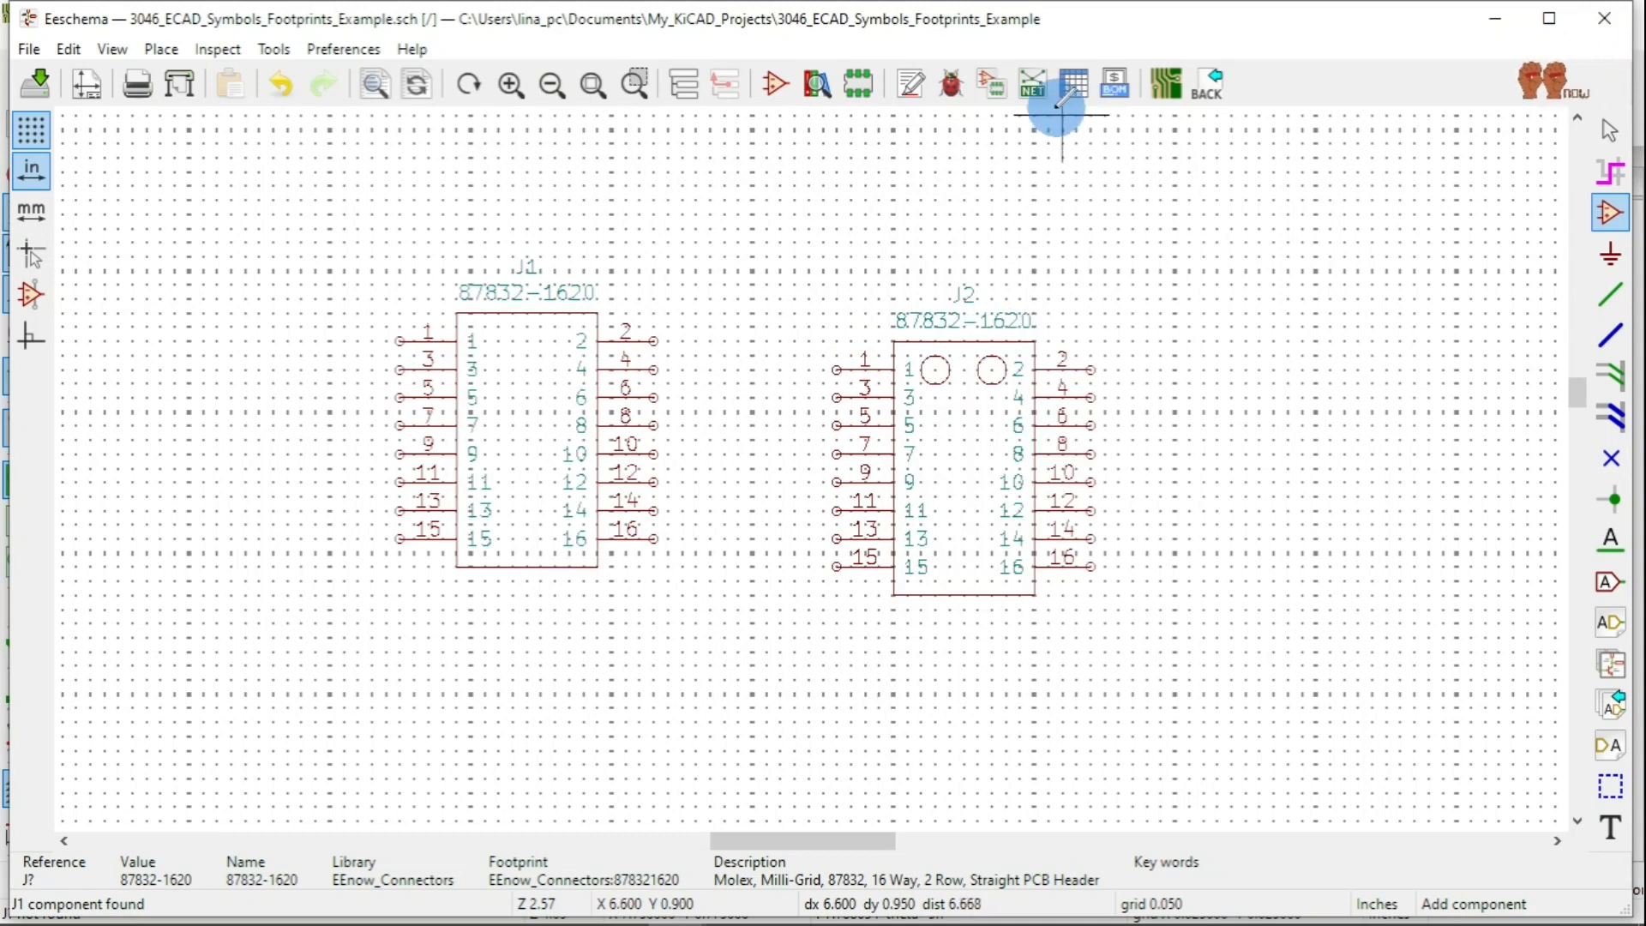
# Generate the netlist and save it as 3046_ECAD_Symbols_Footprints_Example.net in the project folder.
pyautogui.click(1032, 85)
pyautogui.click(1015, 390)
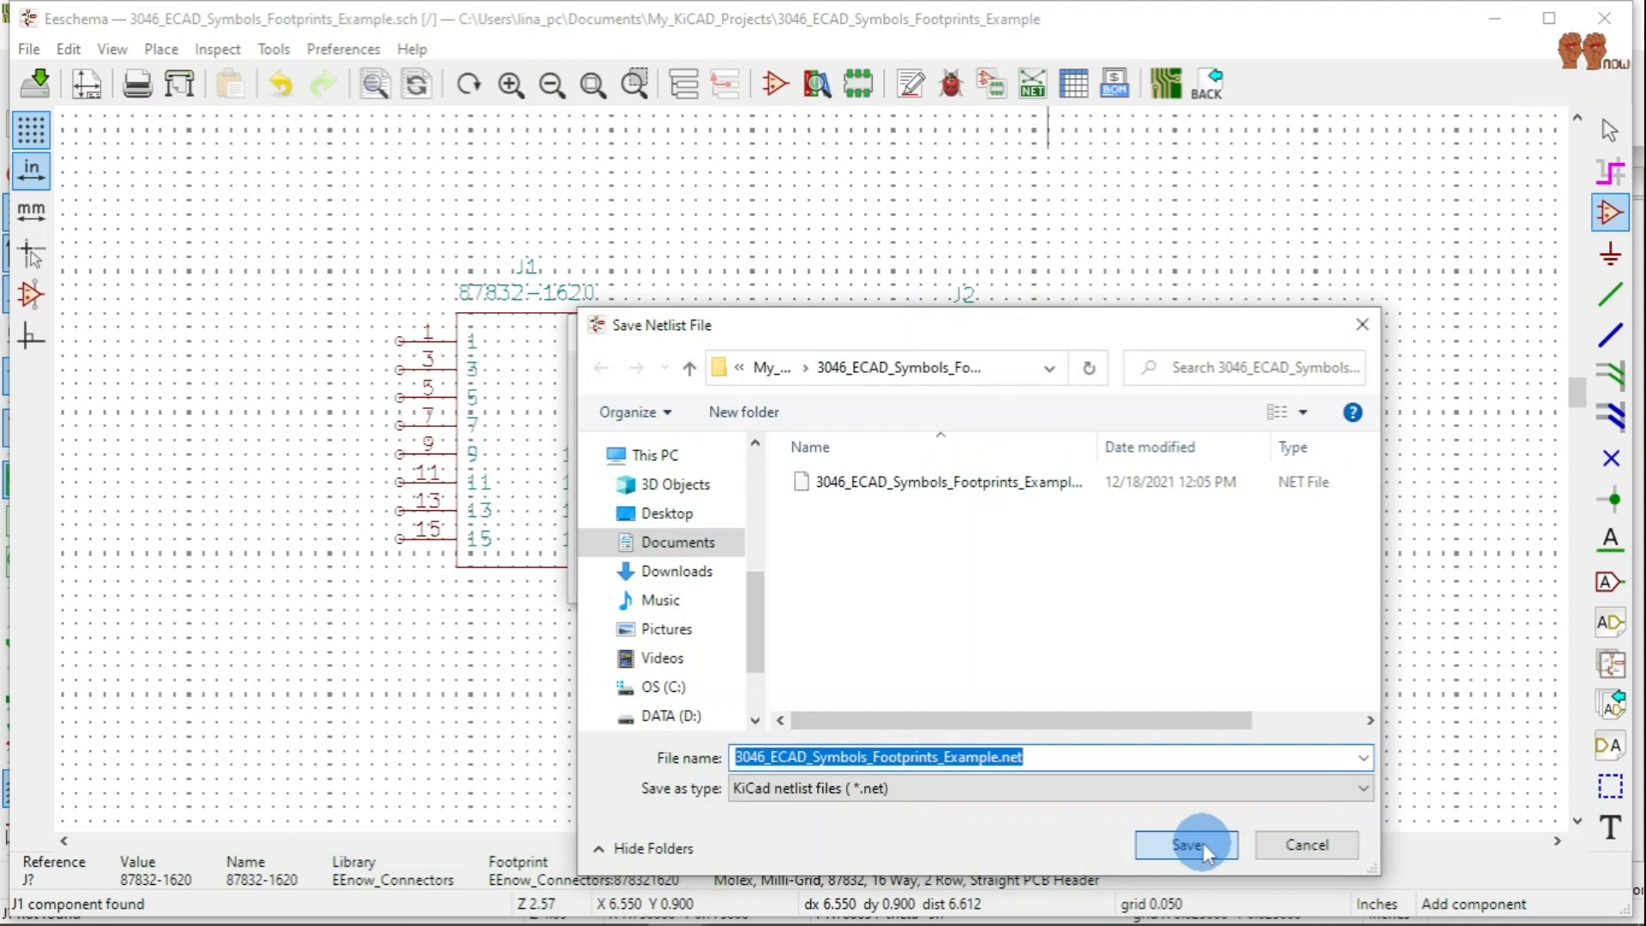
pyautogui.click(1202, 848)
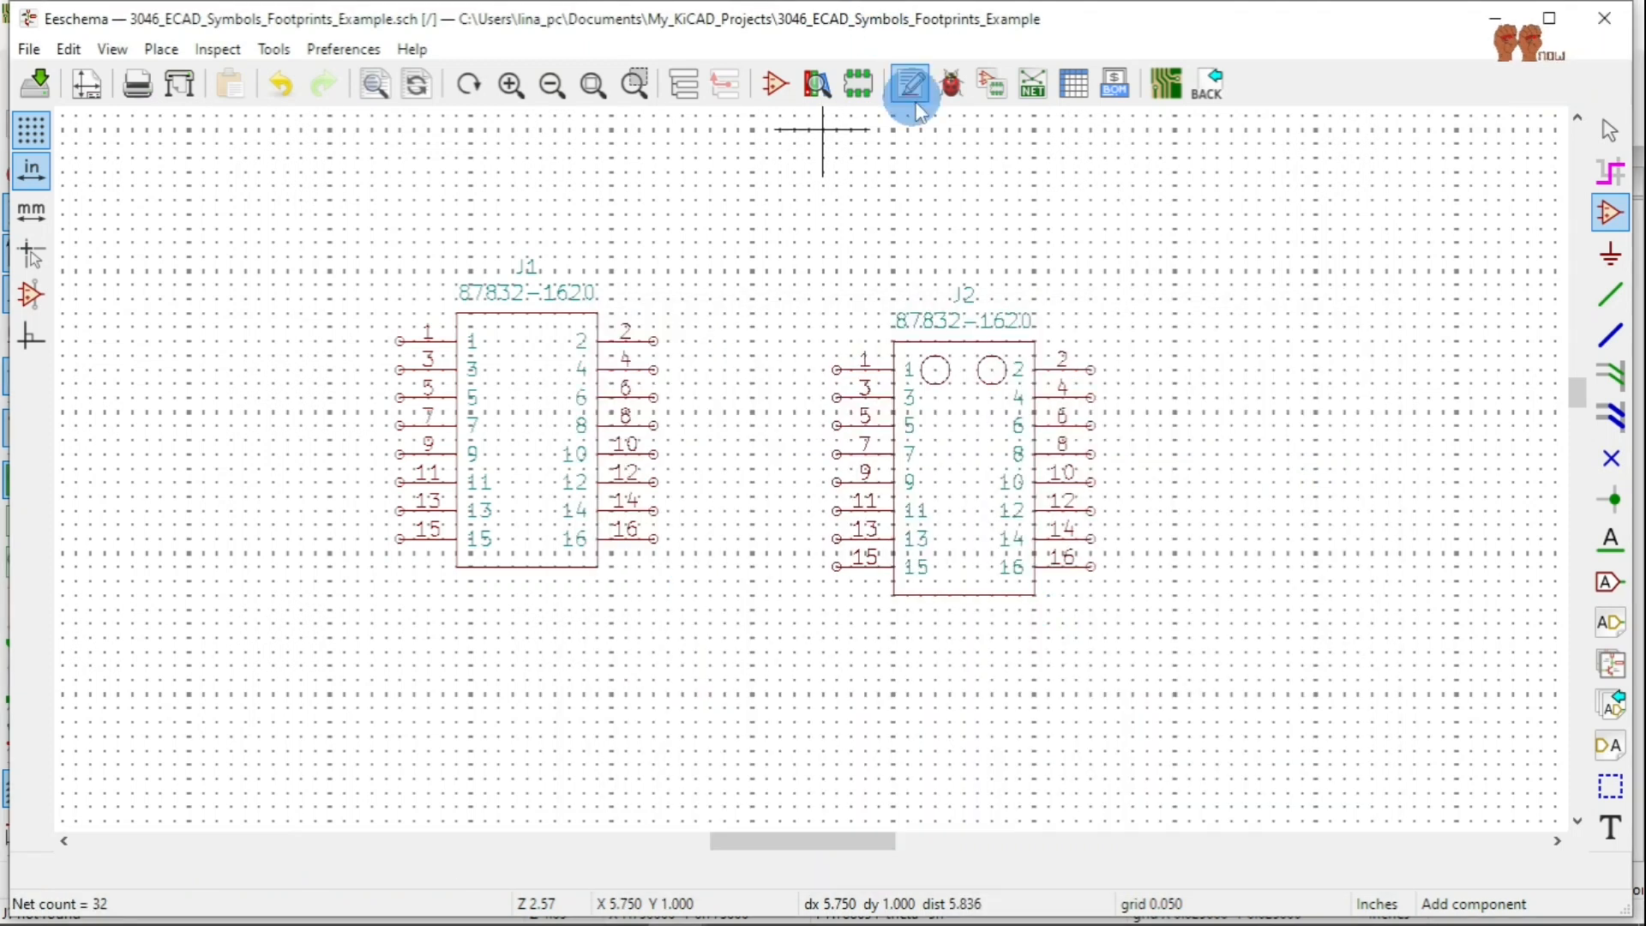
# Switch to the Pcbnew board layout and delete the J1 and J2 footprints inside the circular outline.
pyautogui.click(1166, 85)
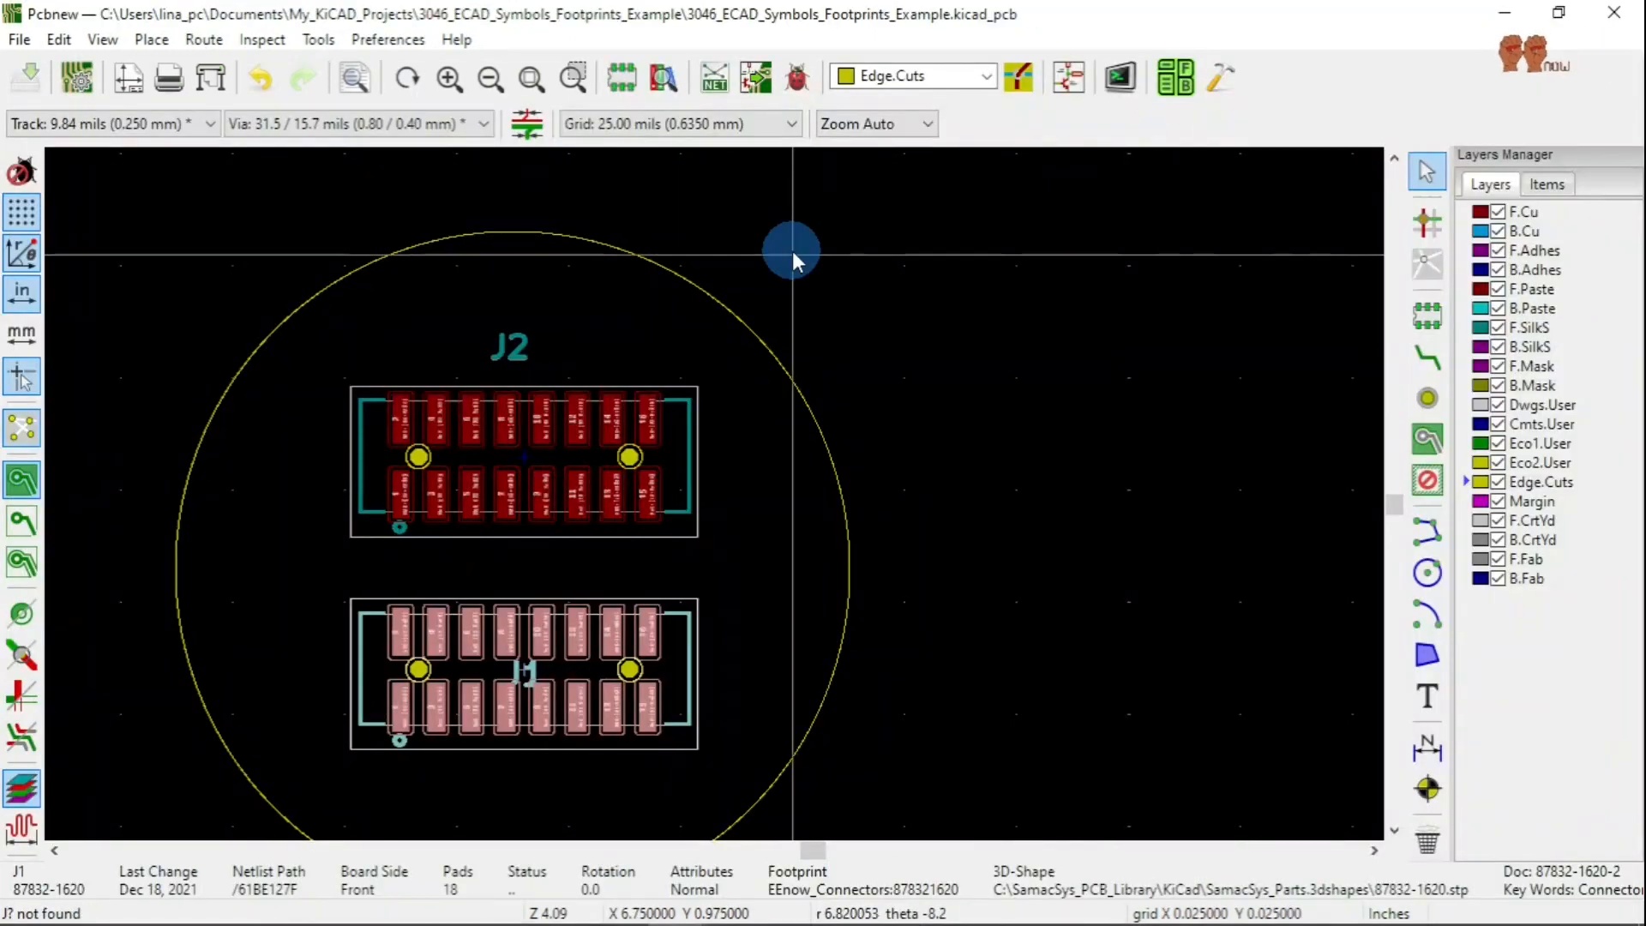
pyautogui.scroll(-1, 792, 250)
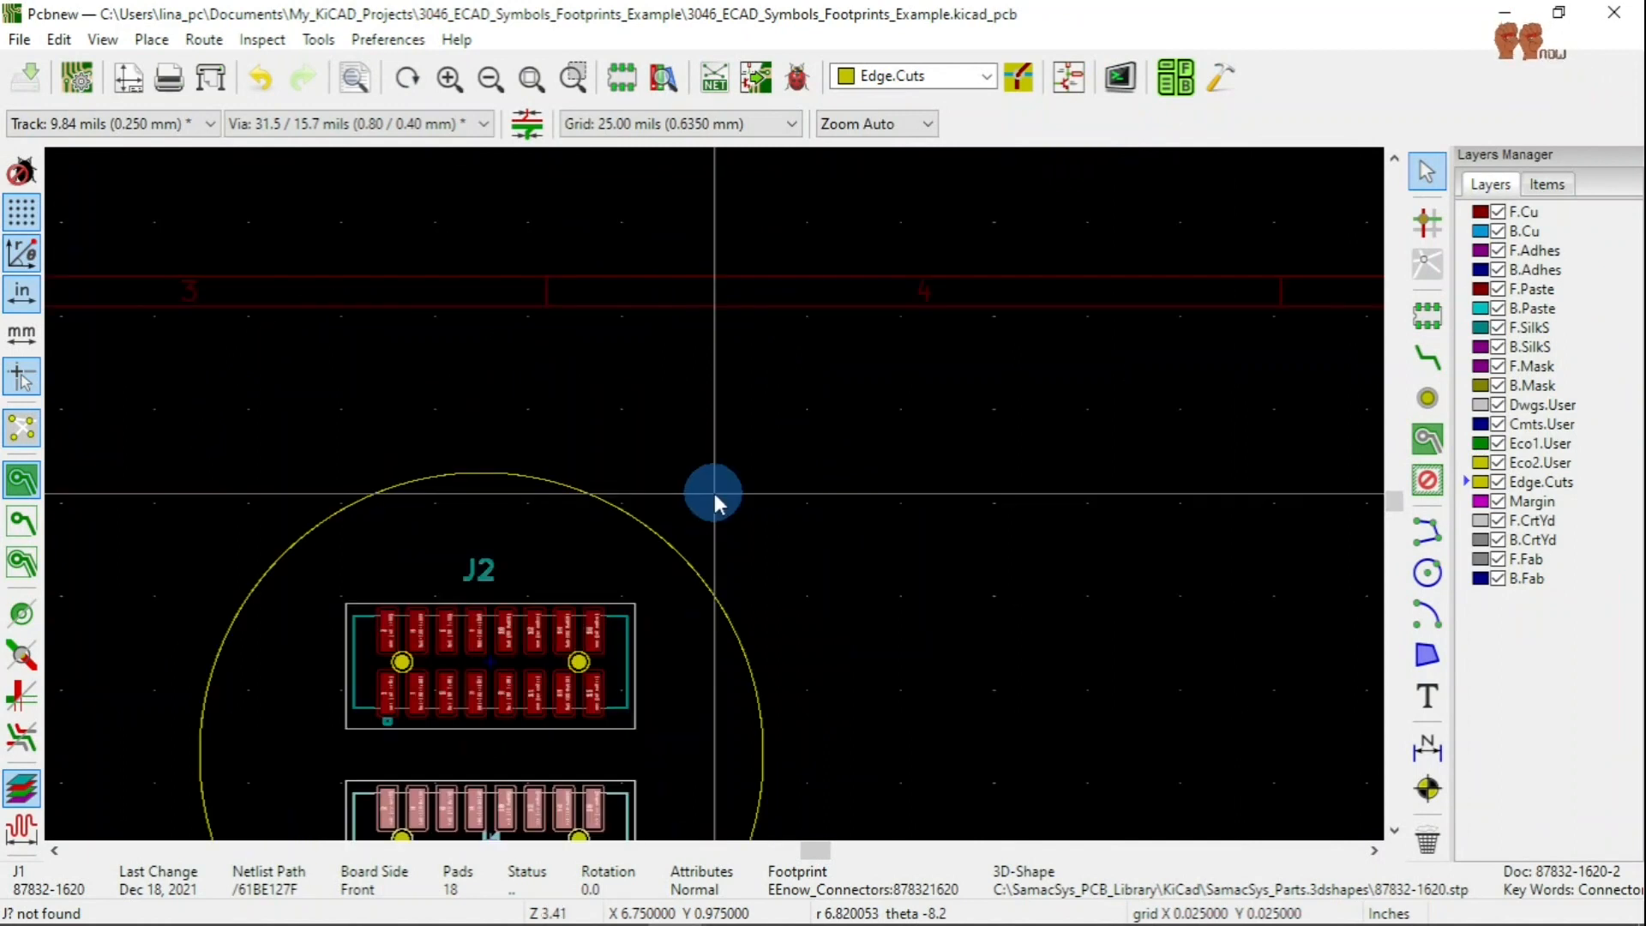
pyautogui.scroll(-6, 714, 492)
pyautogui.scroll(5, 713, 492)
pyautogui.moveTo(508, 471); pyautogui.dragTo(780, 769)
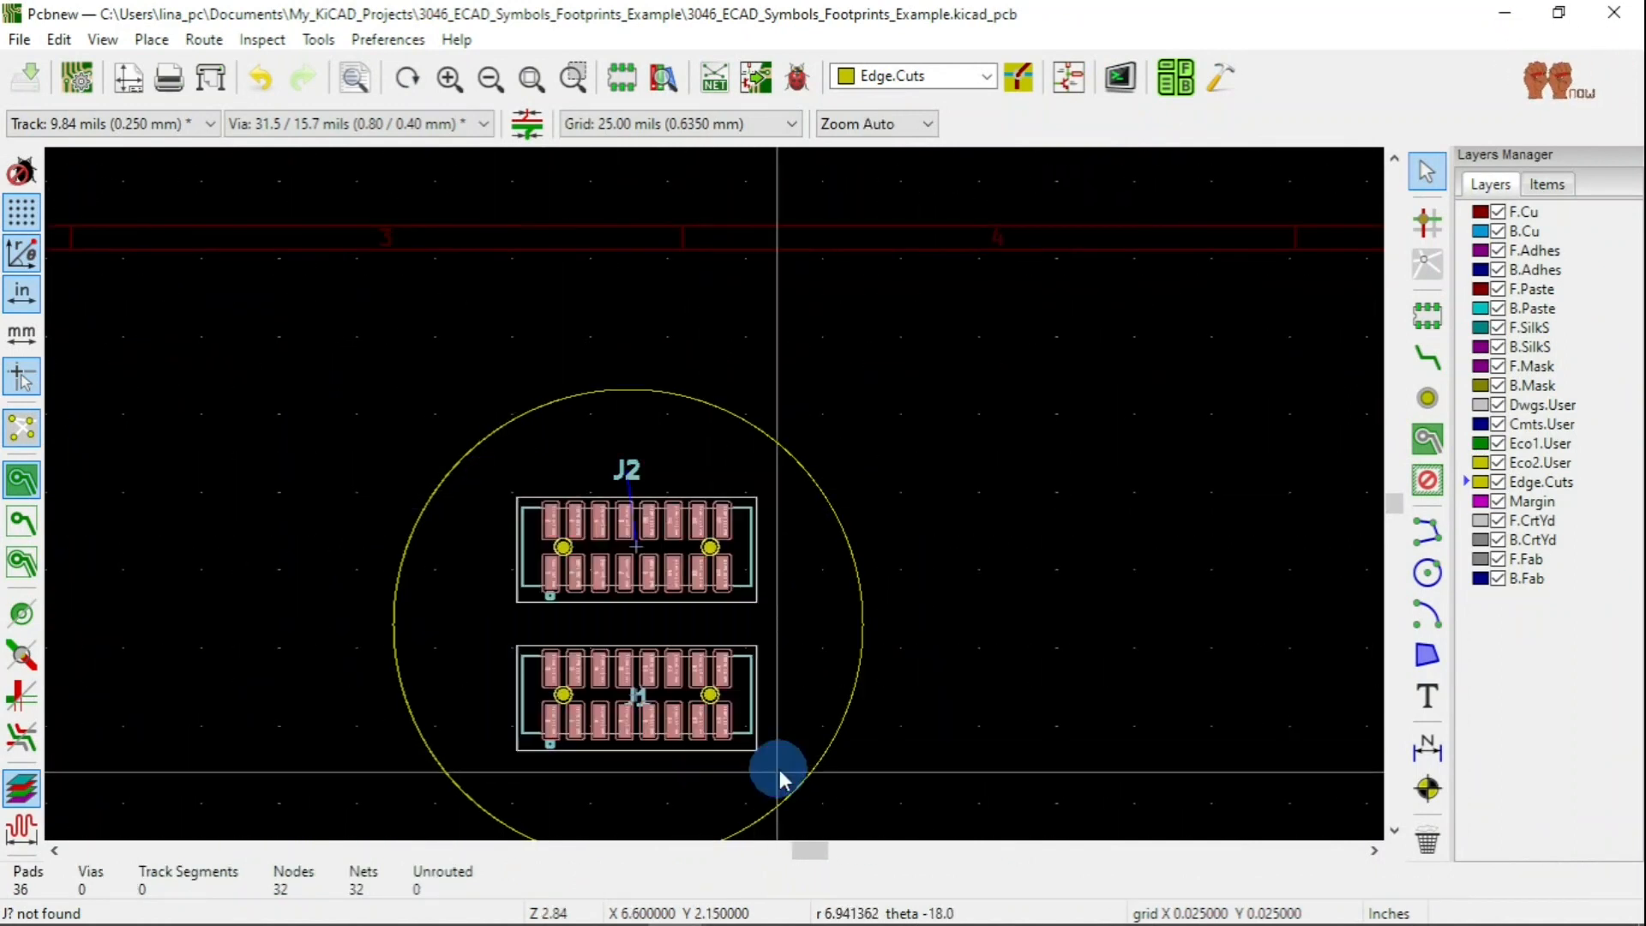
pyautogui.press('Delete')
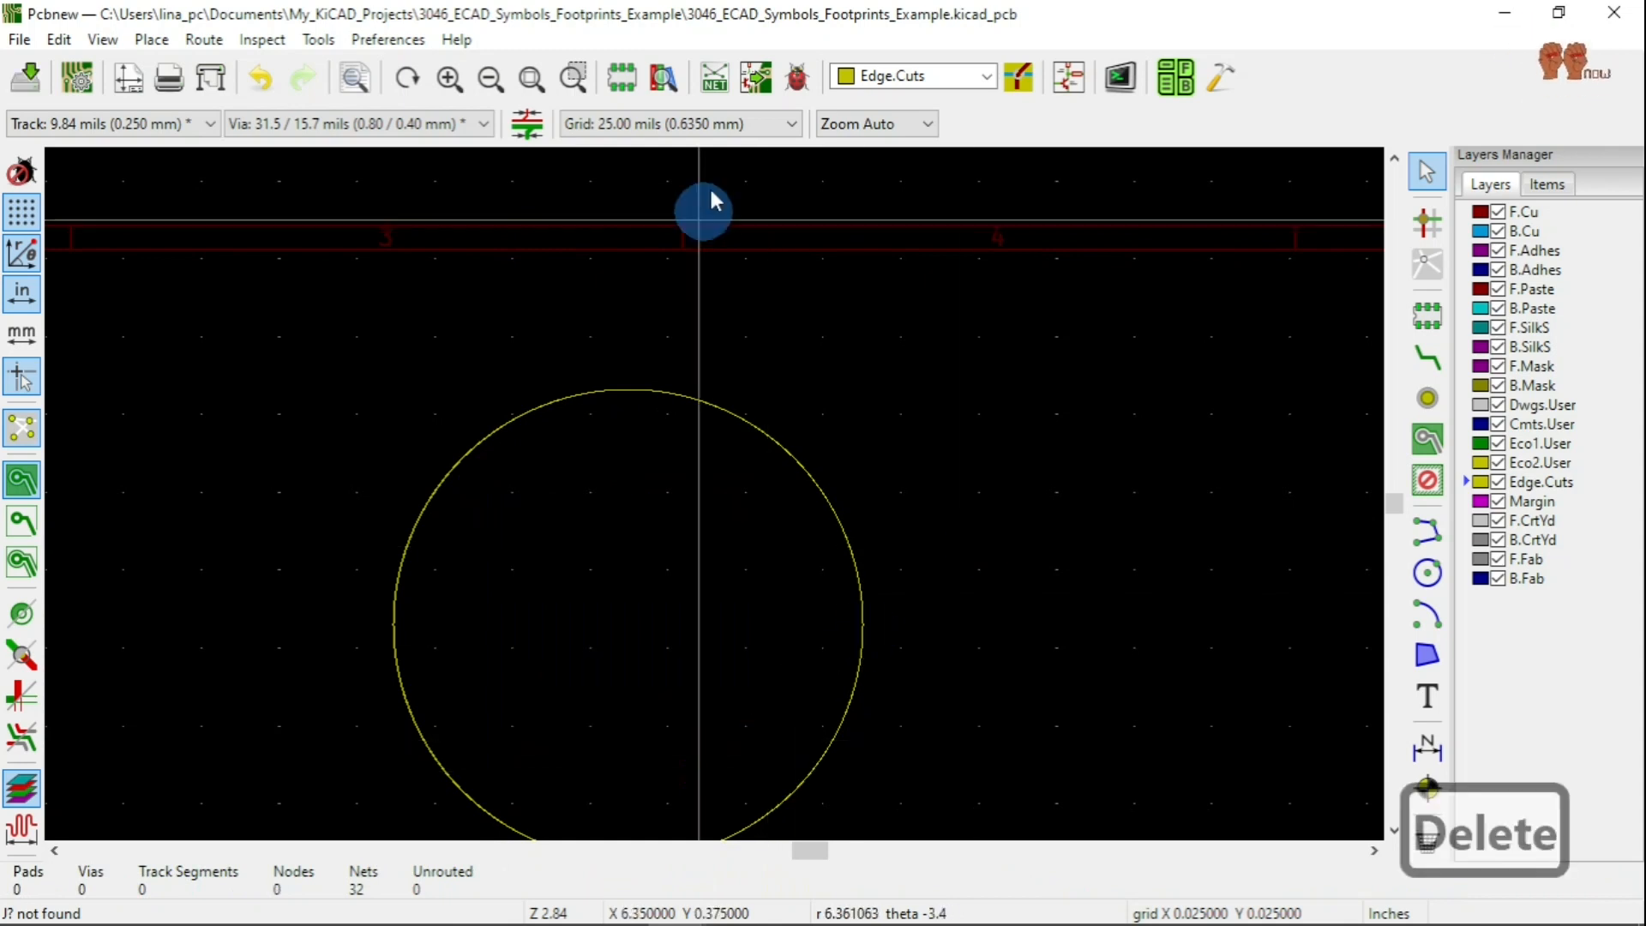
# Update the PCB from the 3046_ECAD_Symbols_Footprints_Example.net netlist, adding the J1 and J2 footprints.
pyautogui.click(720, 82)
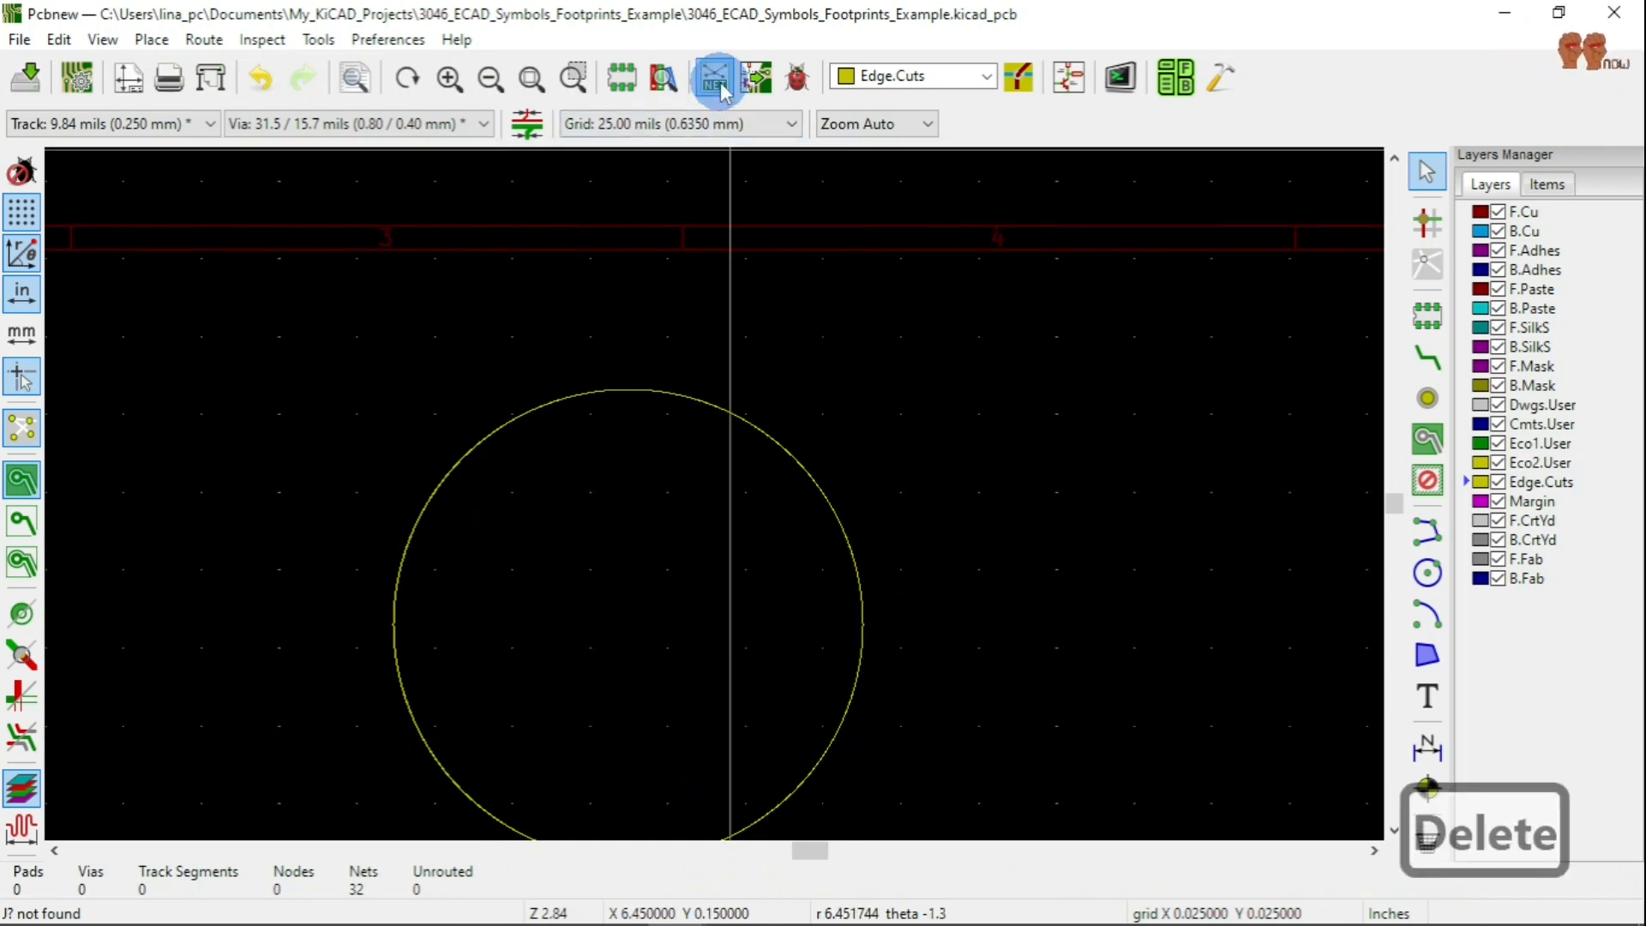
pyautogui.click(905, 720)
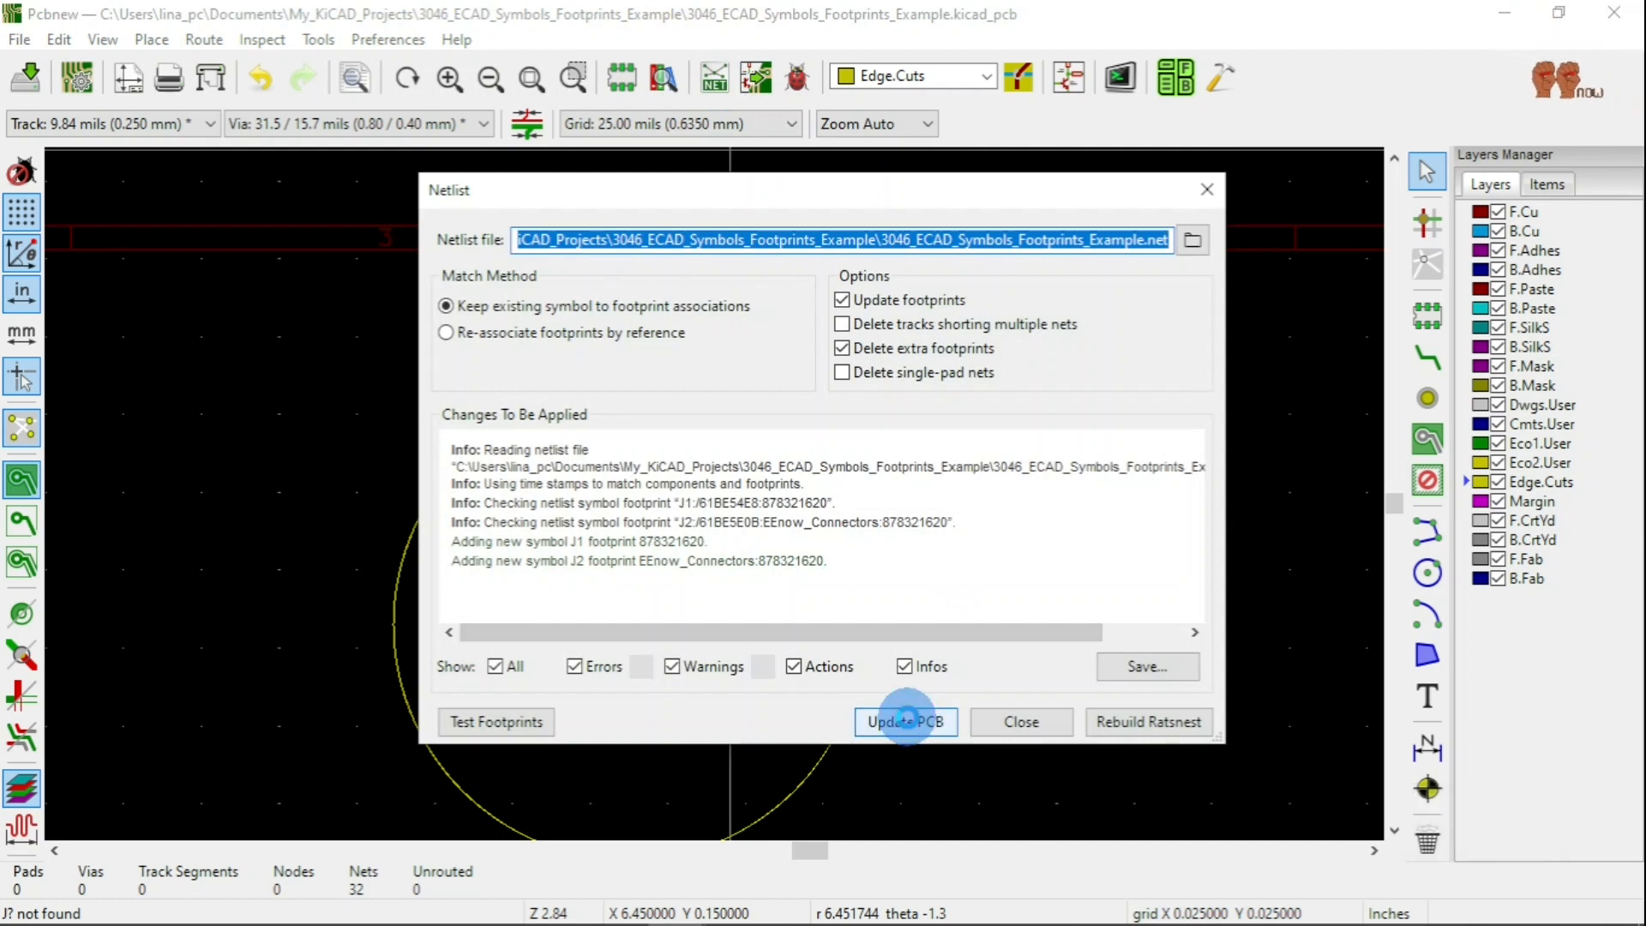
pyautogui.click(963, 477)
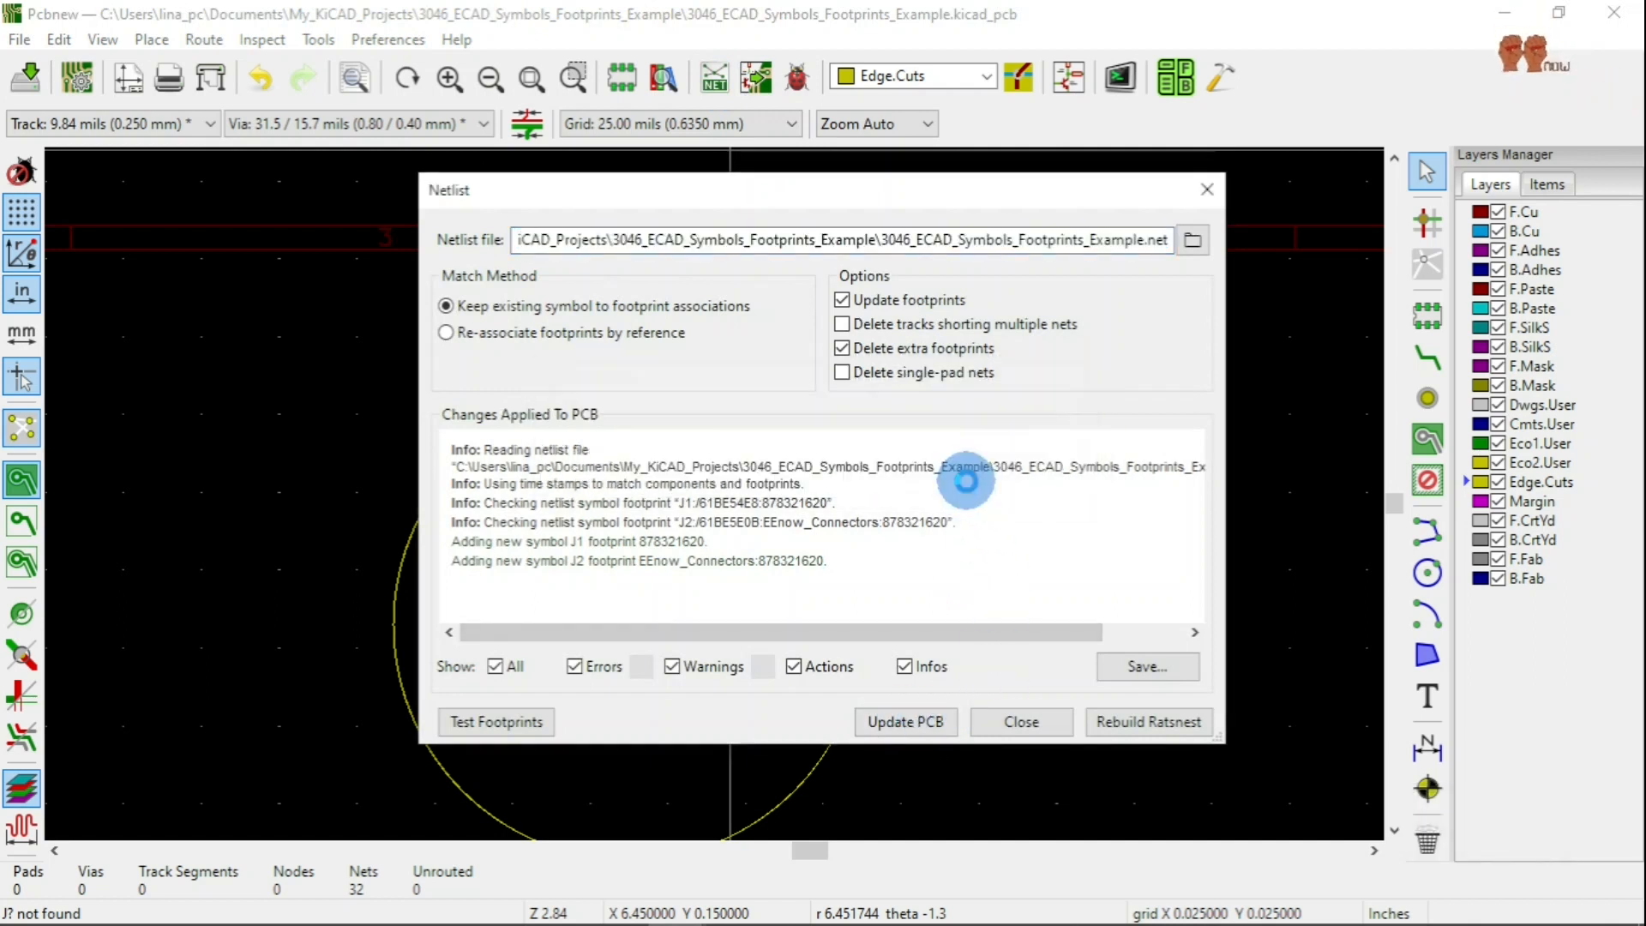
# Close the netlist update and place the new J1 and J2 footprints inside the circular board outline.
pyautogui.click(1033, 721)
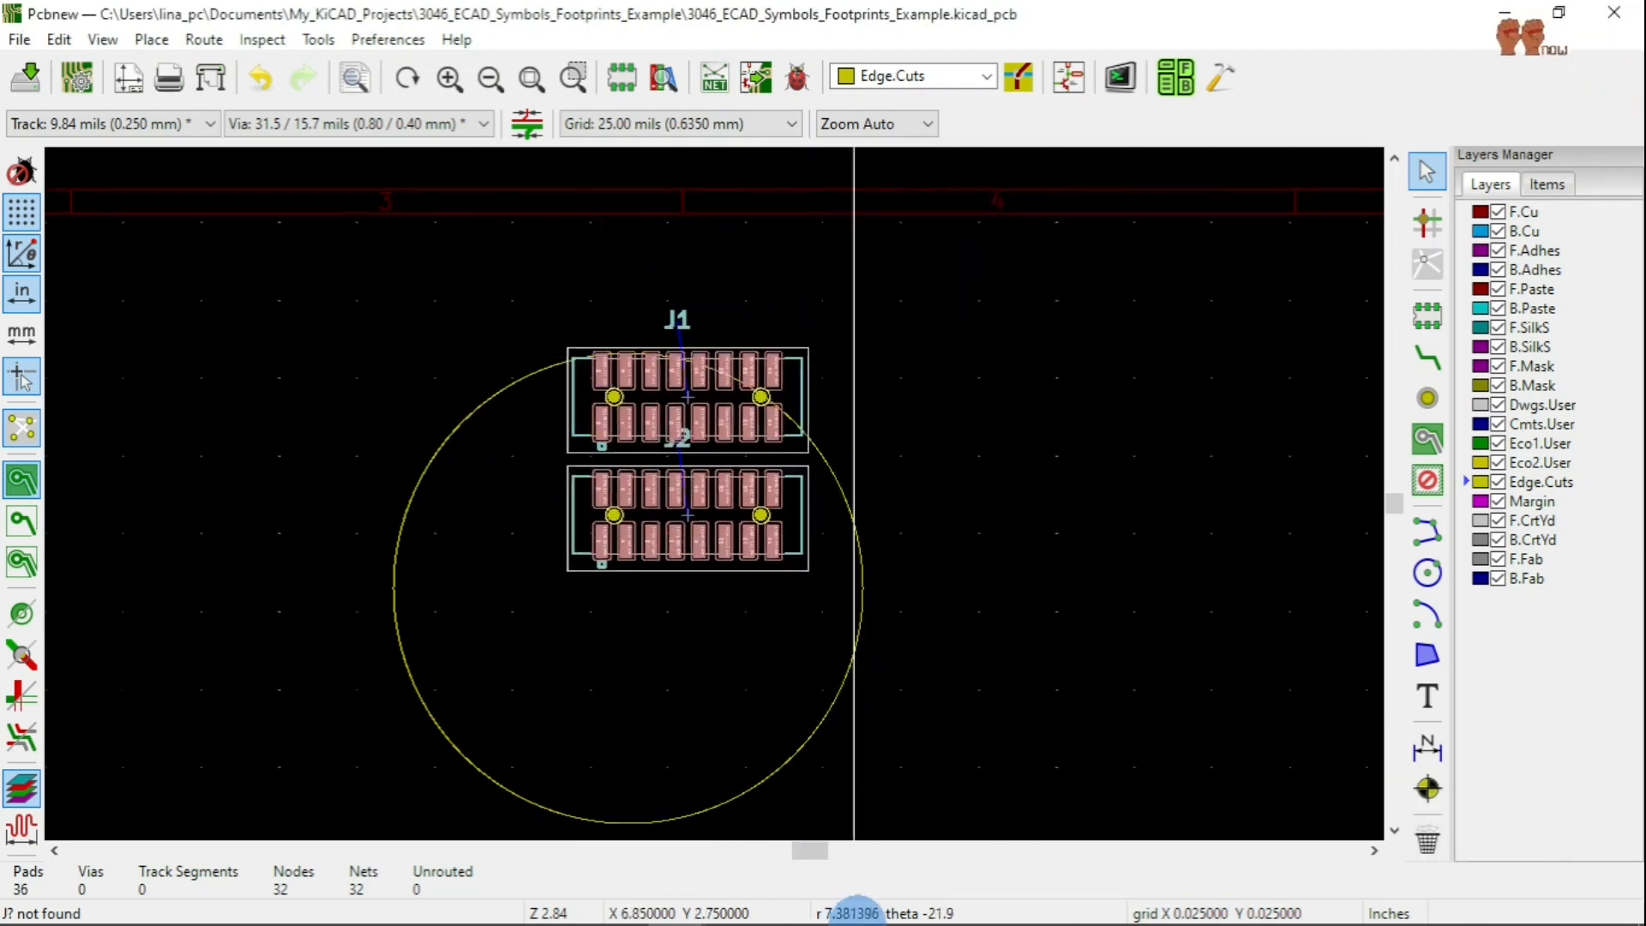
pyautogui.click(814, 798)
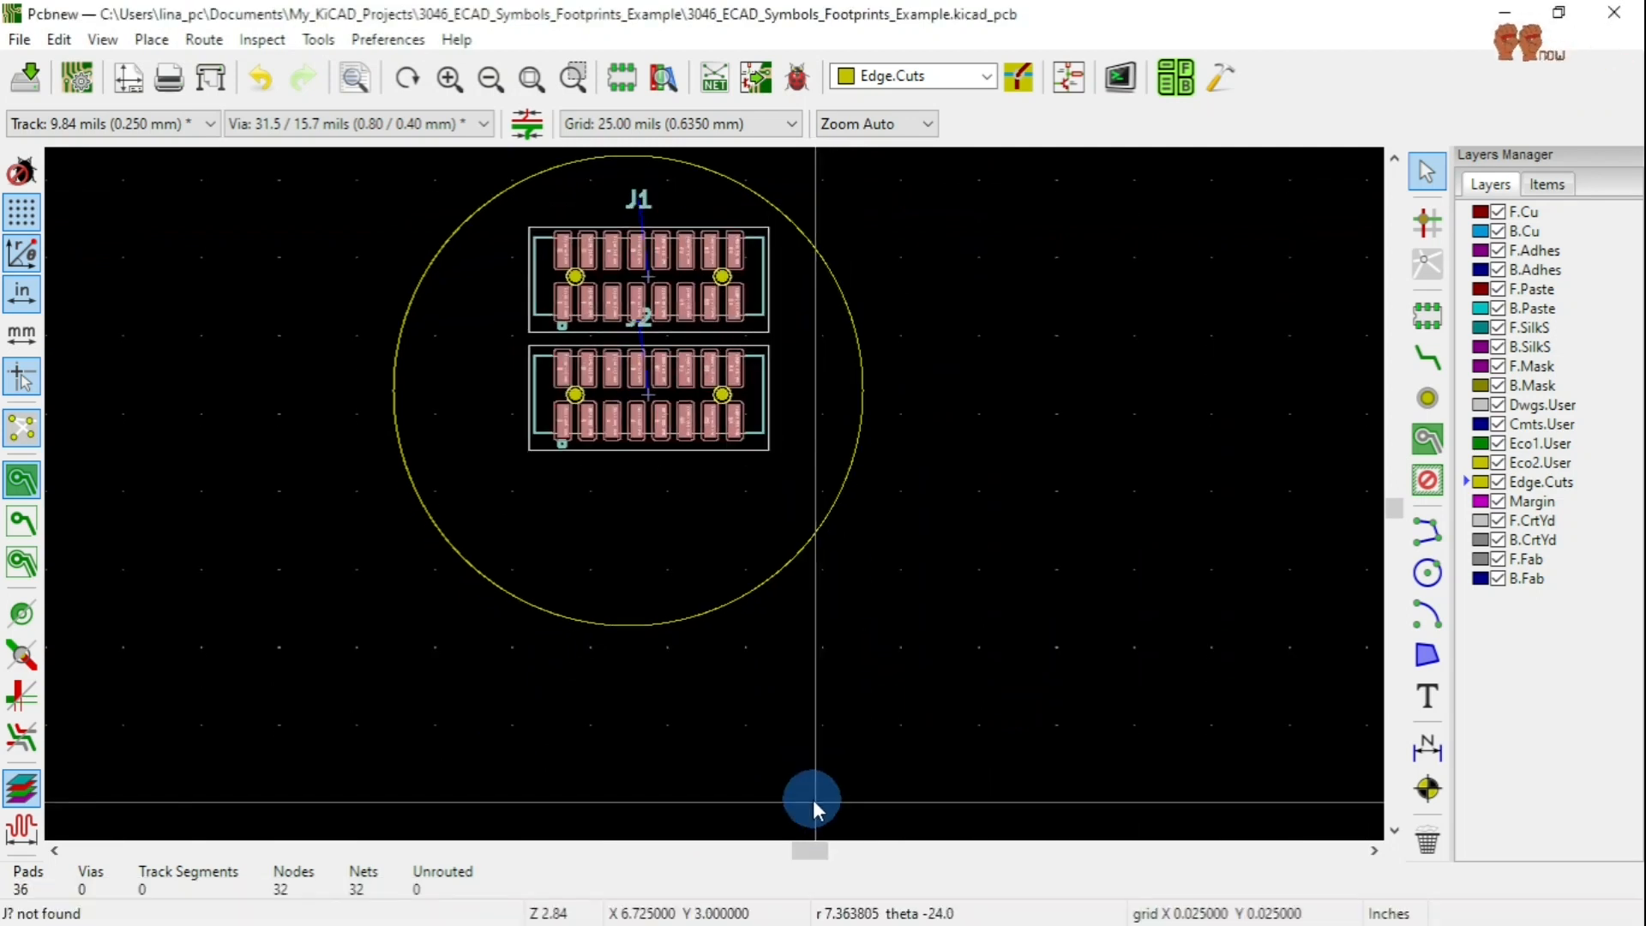
pyautogui.click(1015, 664)
# Examine the pads and outlines of the J1 and J2 footprints up close on the board.
pyautogui.scroll(3, 791, 461)
pyautogui.scroll(-2, 715, 494)
pyautogui.scroll(1, 492, 444)
pyautogui.scroll(3, 713, 492)
pyautogui.scroll(-3, 713, 492)
pyautogui.scroll(1, 713, 492)
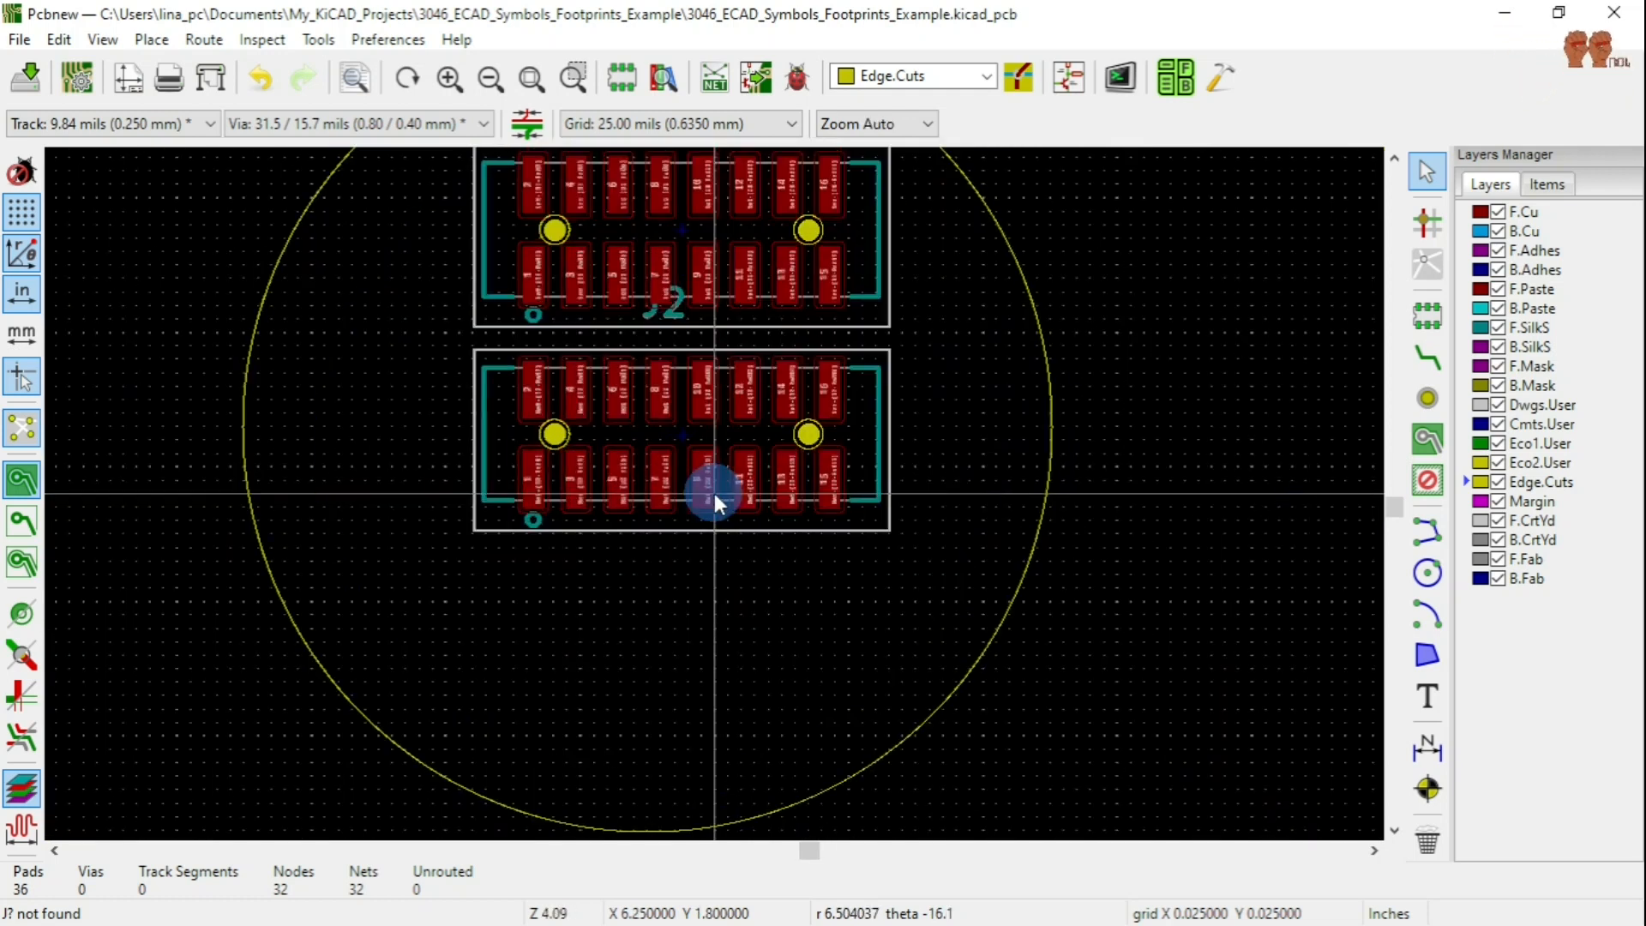
pyautogui.scroll(-1, 713, 492)
pyautogui.scroll(-2, 713, 492)
pyautogui.scroll(4, 713, 492)
pyautogui.scroll(-2, 713, 492)
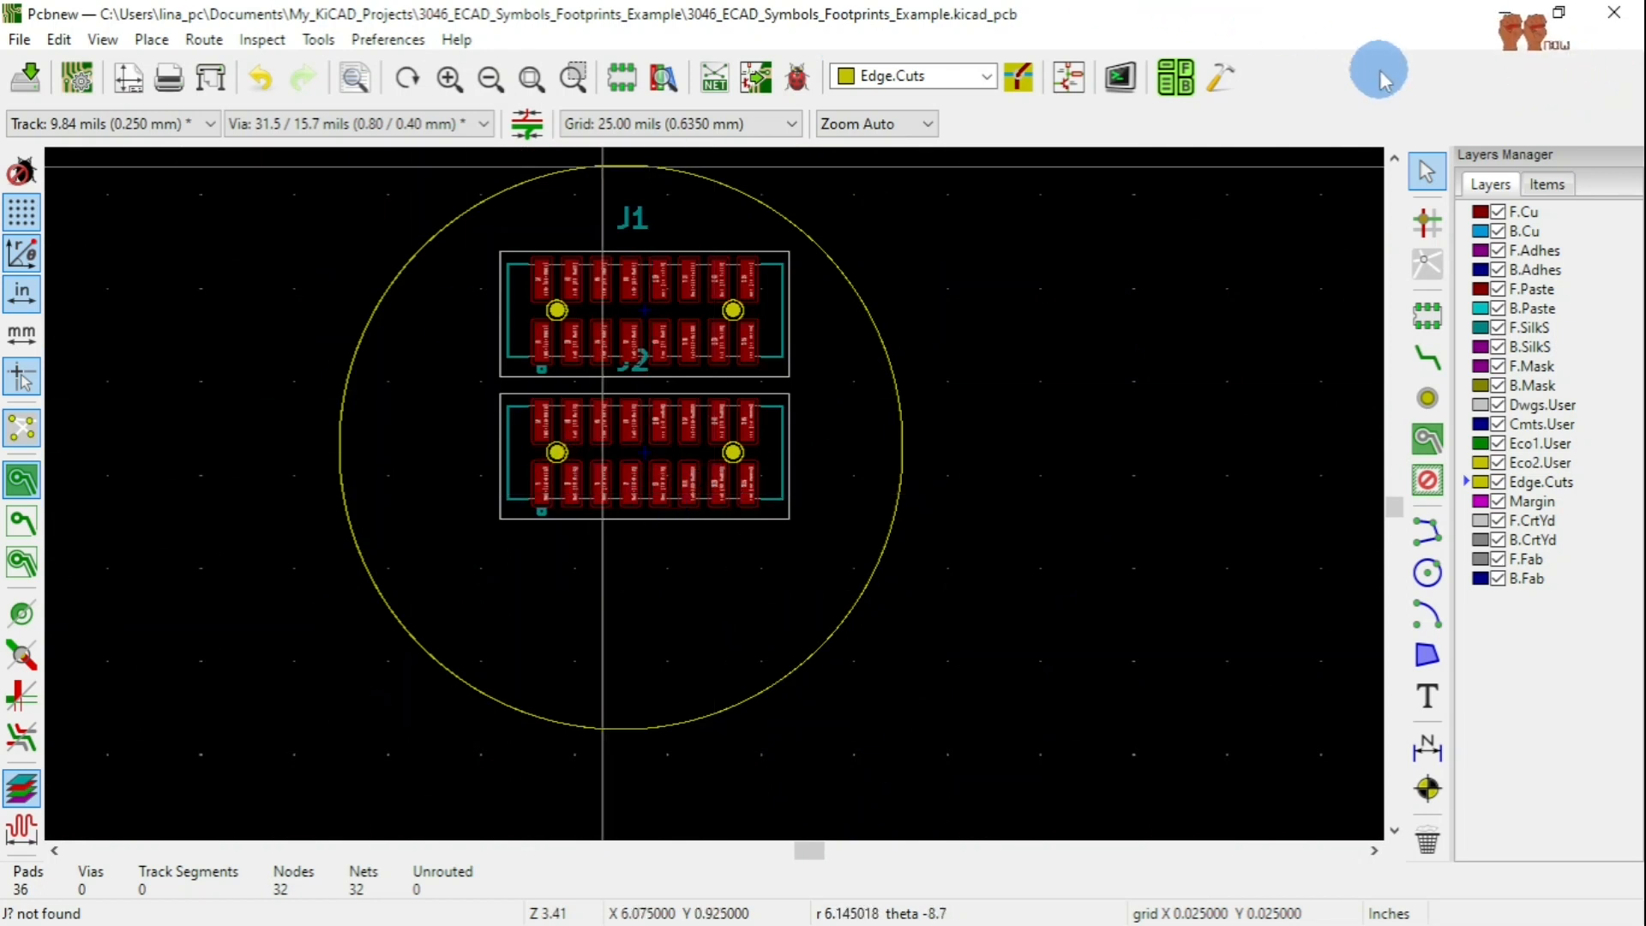
pyautogui.scroll(1, 789, 370)
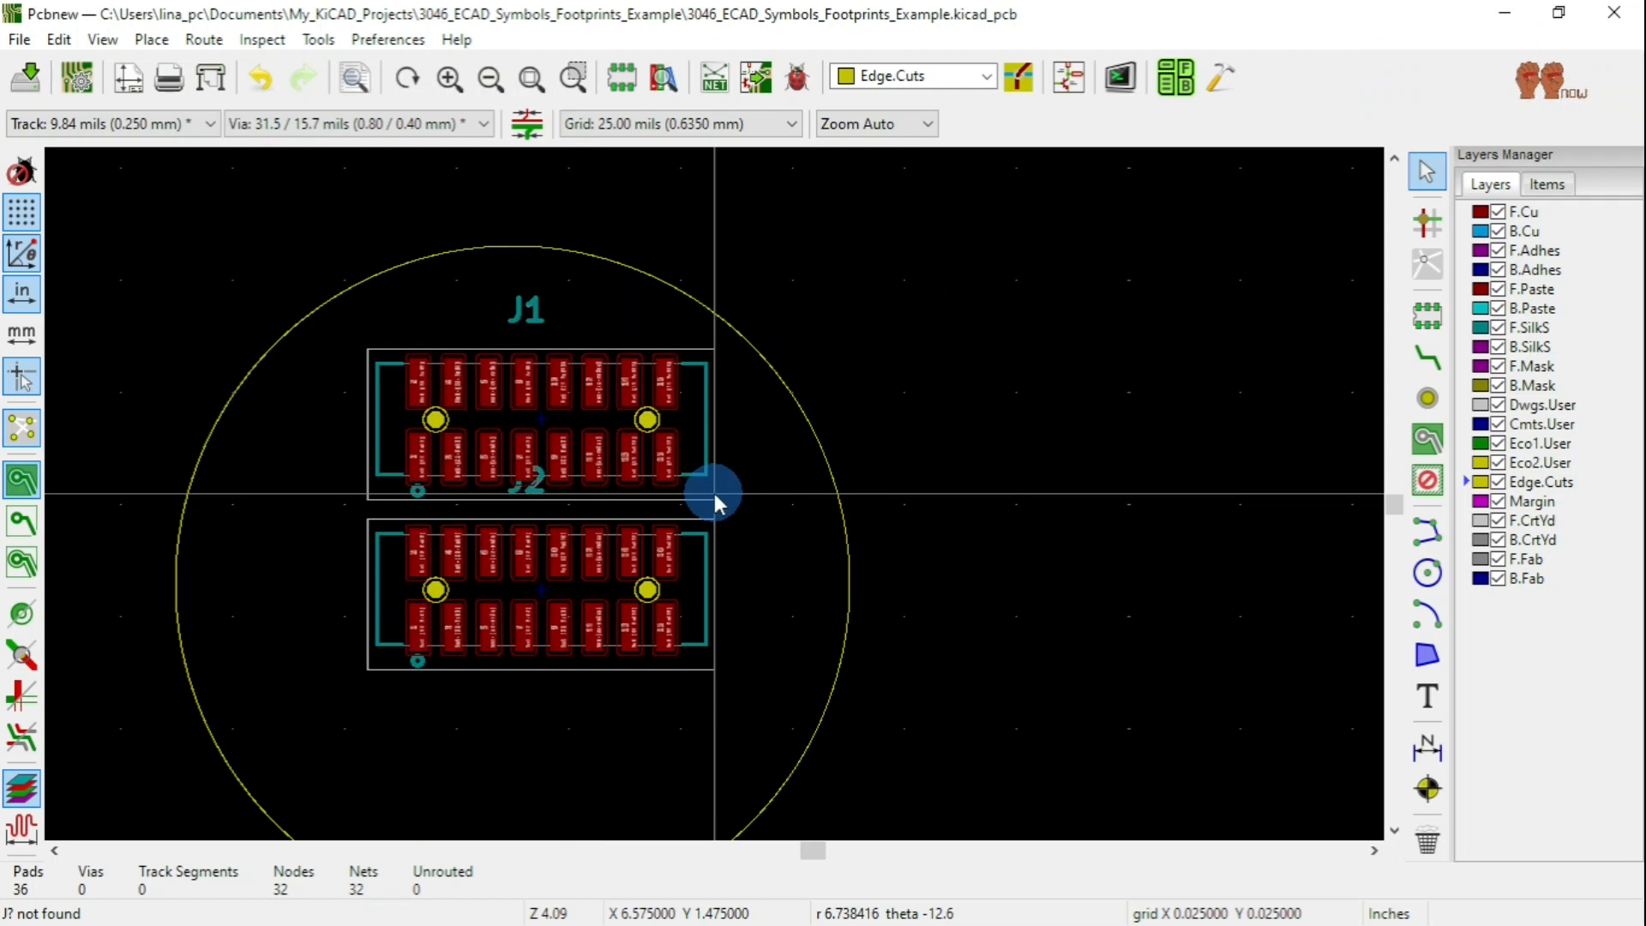
# Keep the board editor open and save the board file.
pyautogui.click(1620, 19)
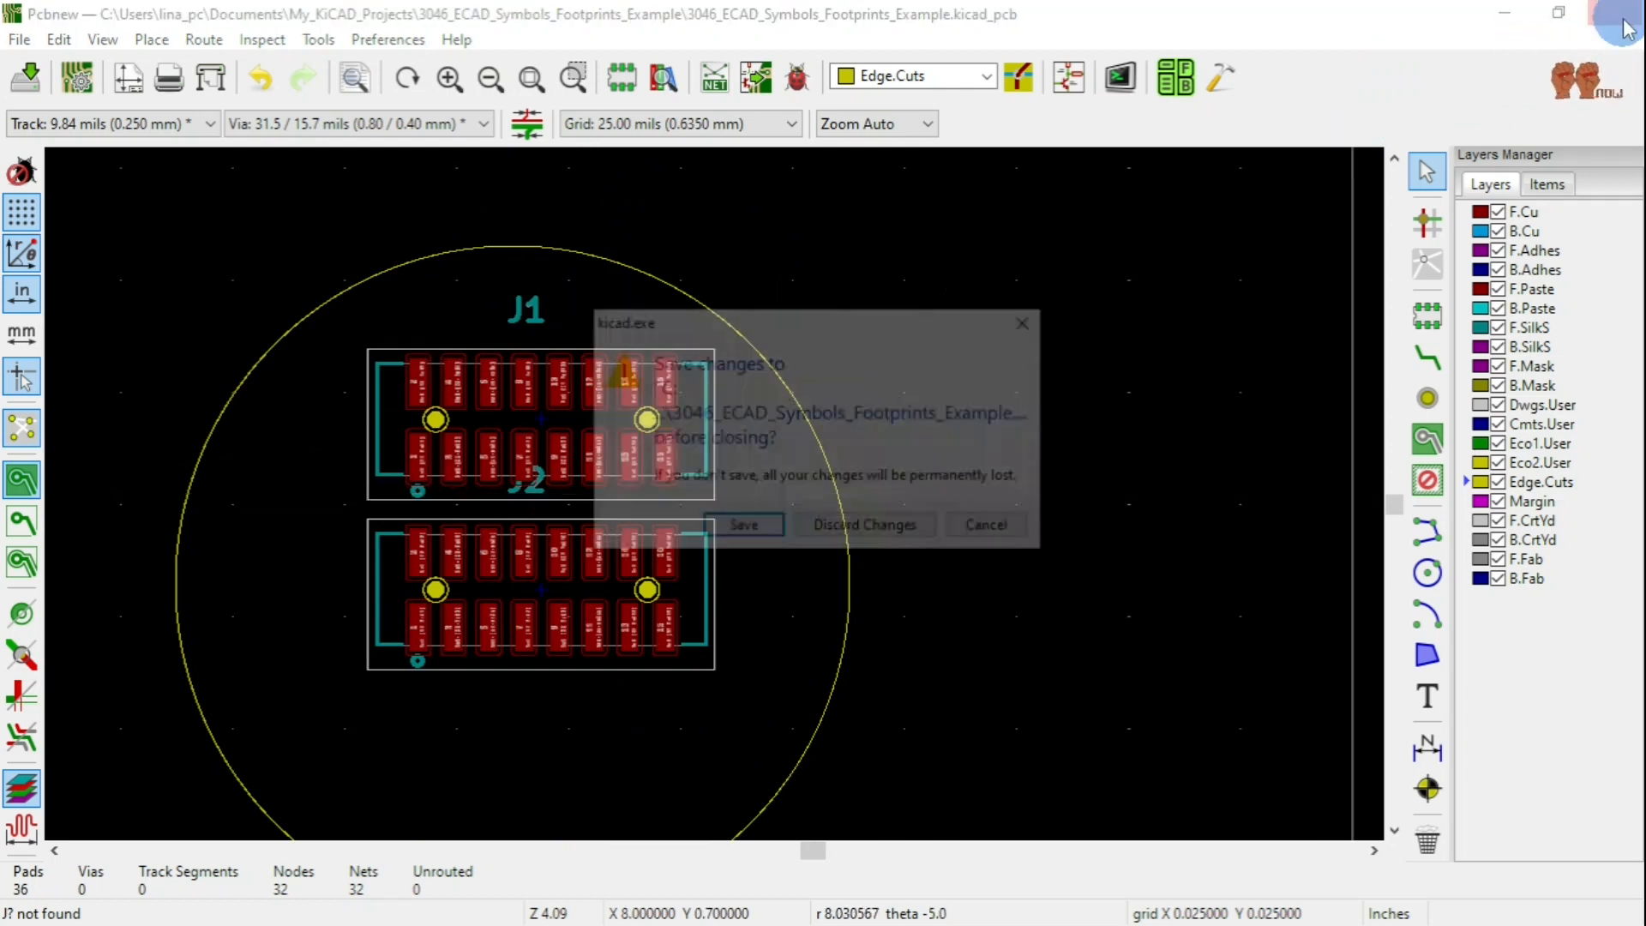
pyautogui.click(982, 527)
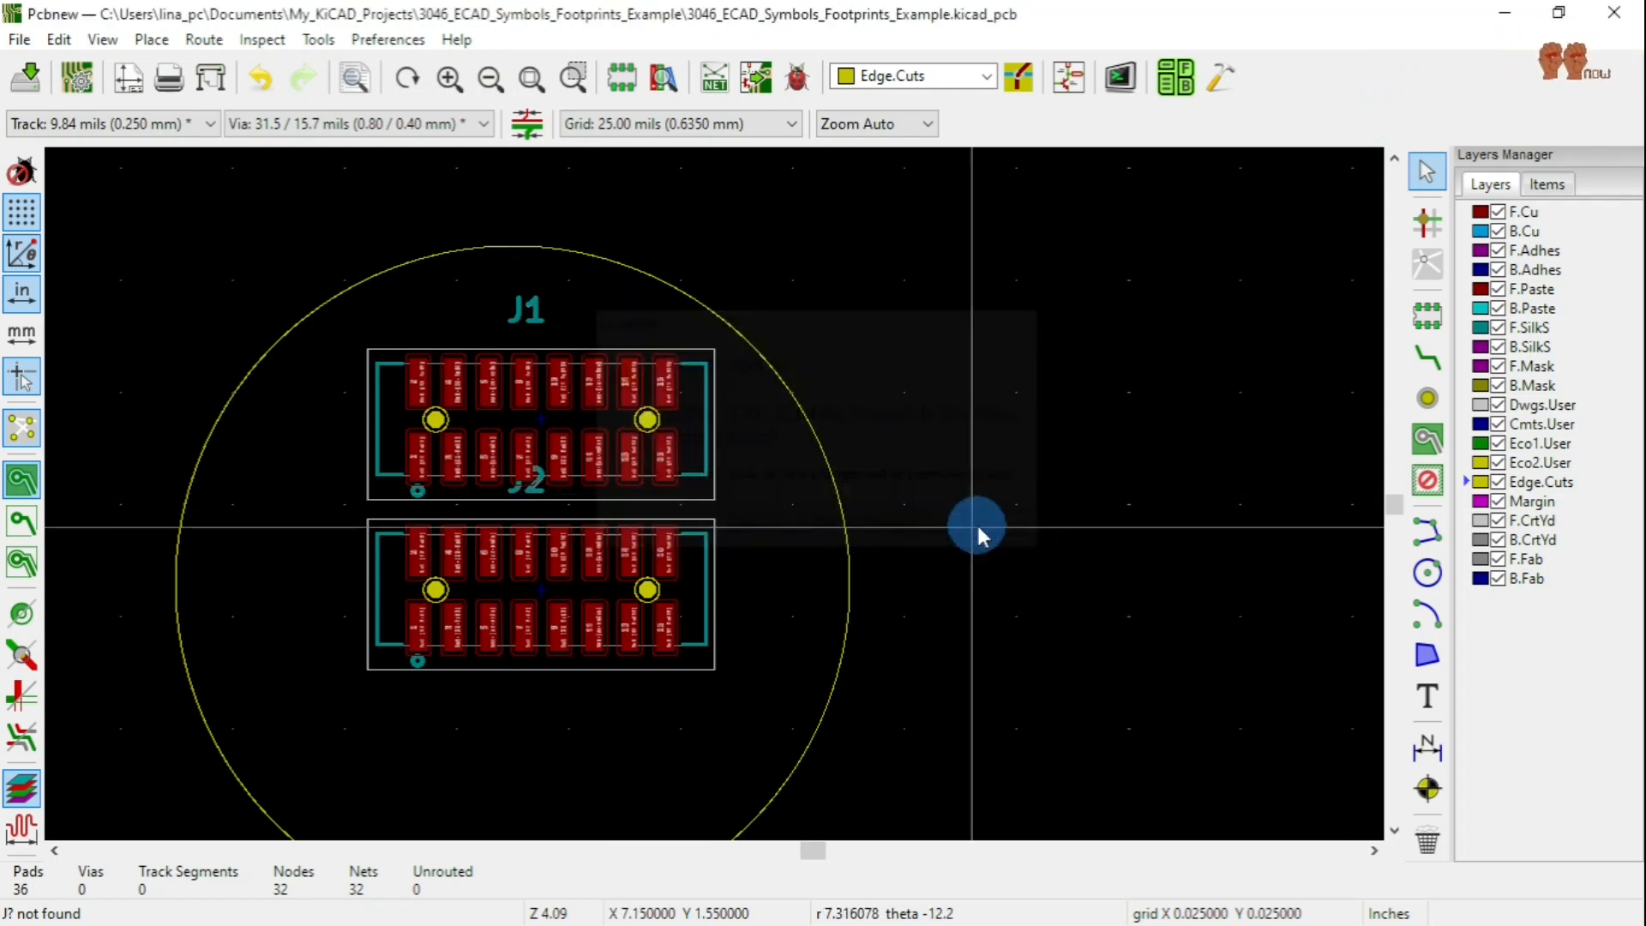
pyautogui.click(25, 77)
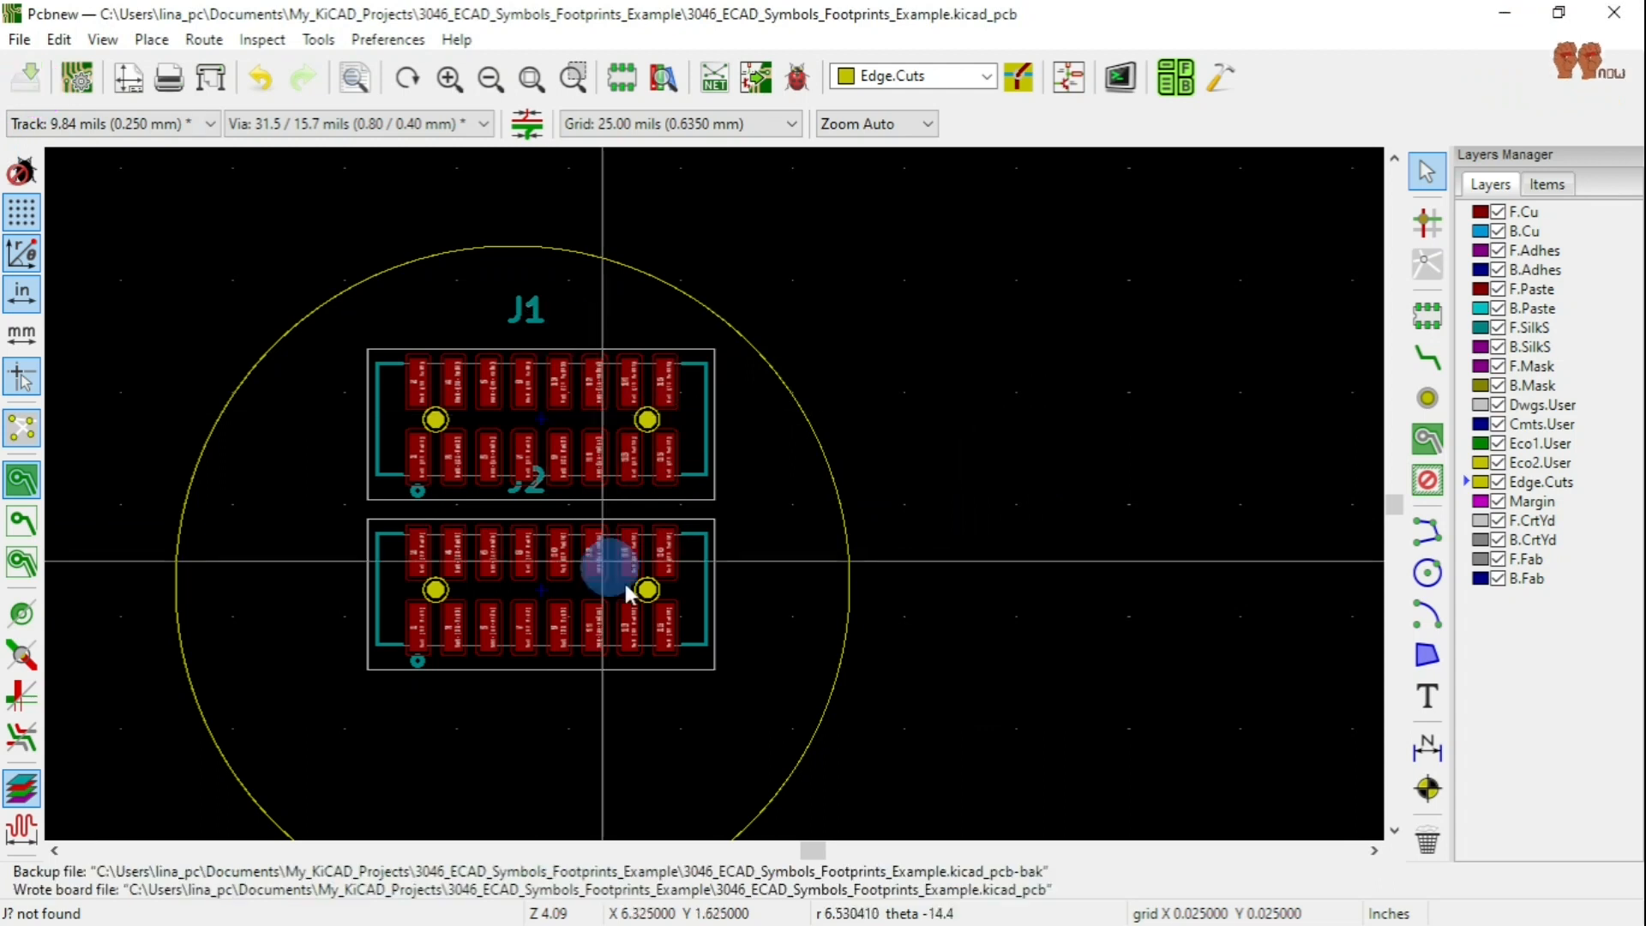
# Move the J2 footprint further below J1 so that its reference label clears the J1 outline.
pyautogui.scroll(-1, 600, 510)
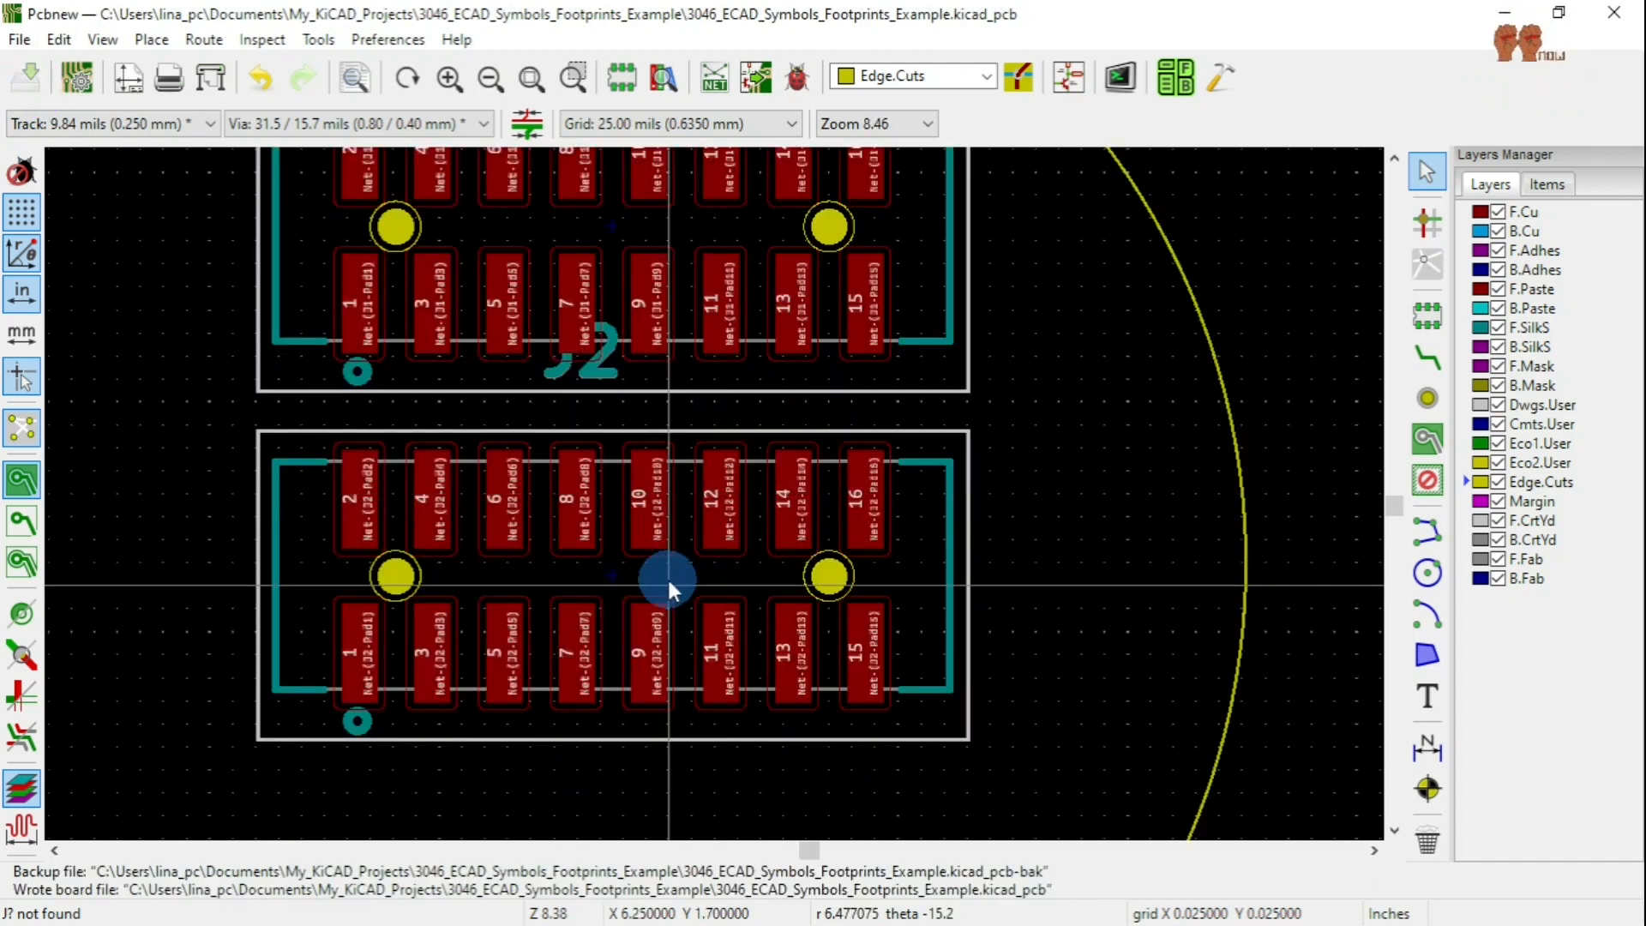
pyautogui.click(669, 576)
pyautogui.moveTo(675, 574); pyautogui.dragTo(619, 680)
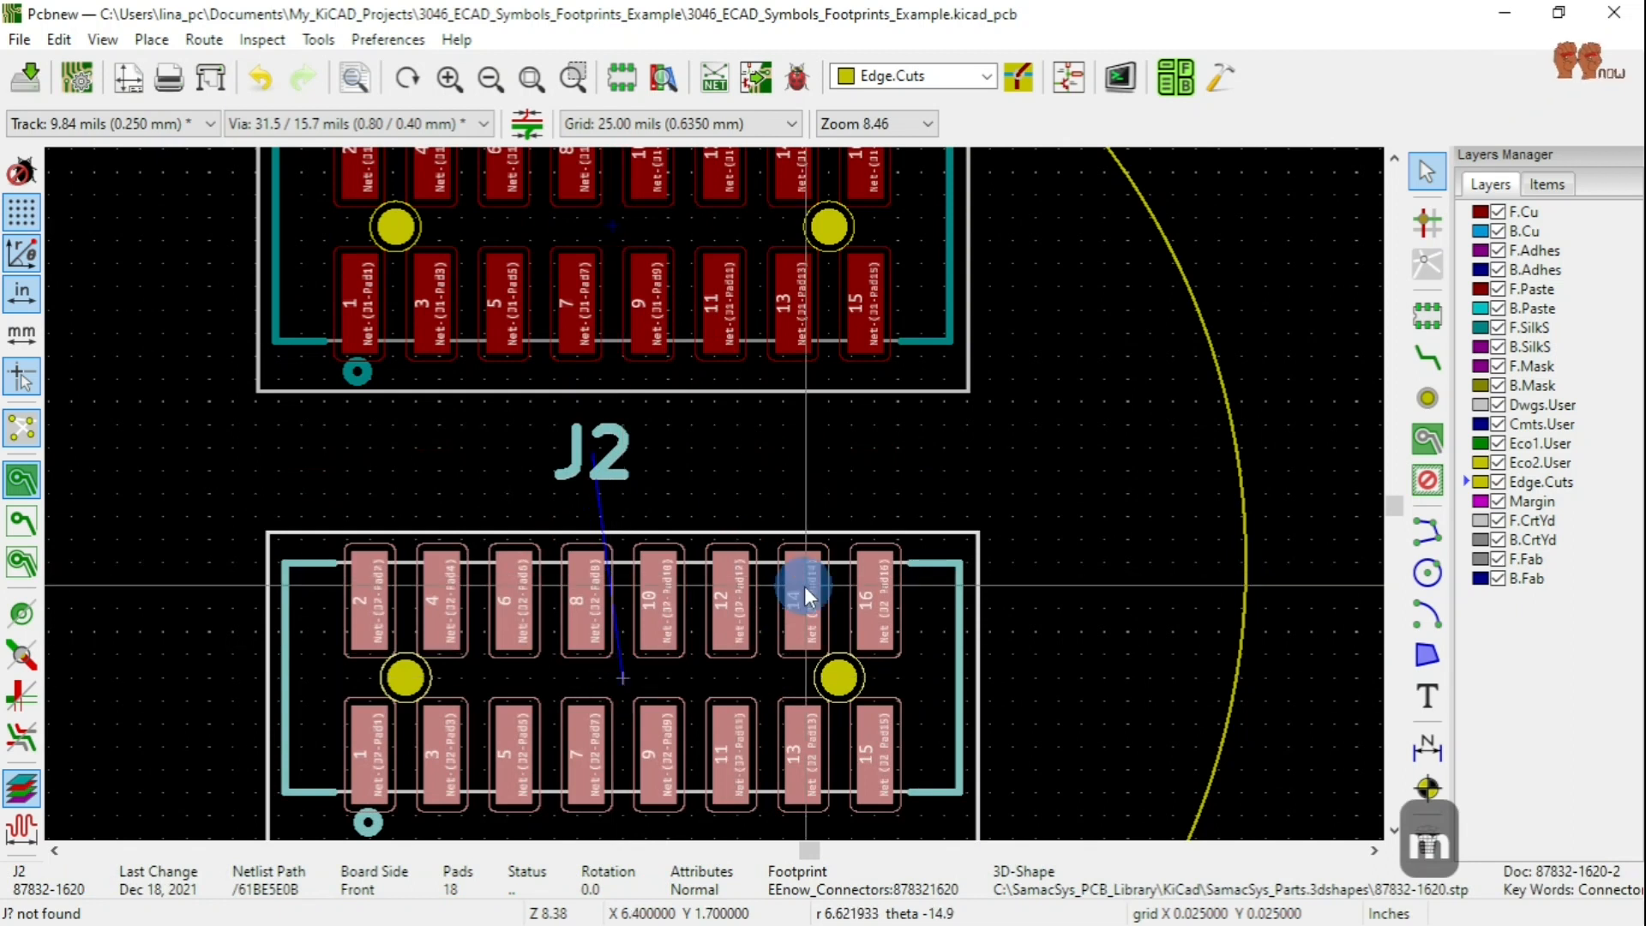
pyautogui.press('Home')
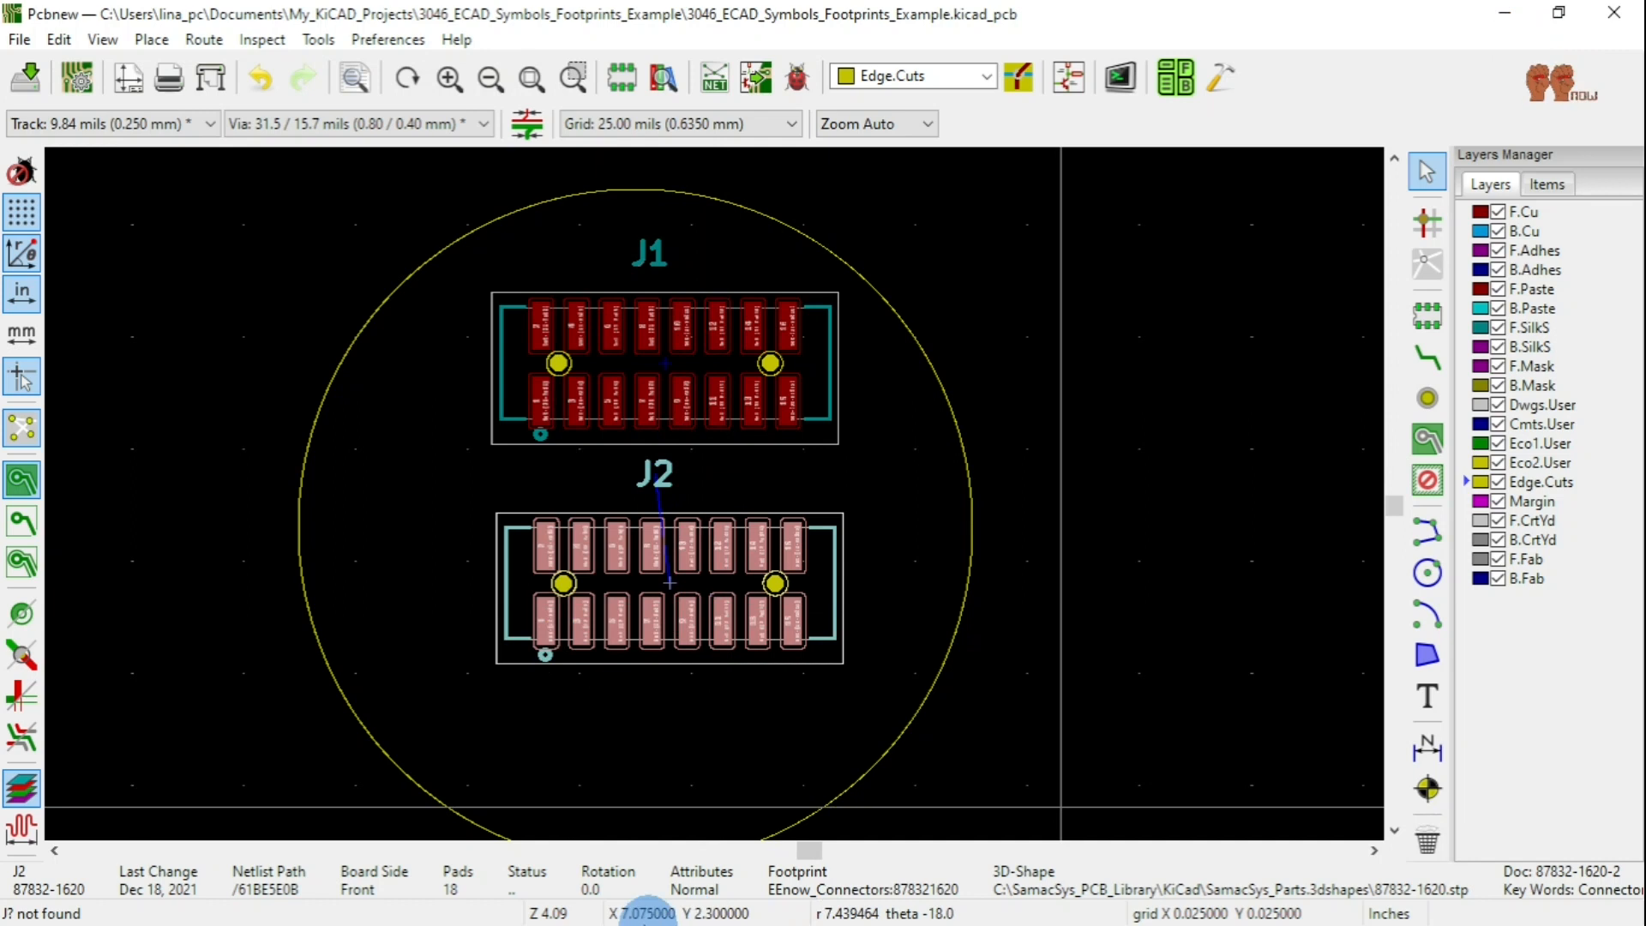
# Switch to the Eeschema schematic editor showing the J1 and J2 symbols.
pyautogui.click(1506, 12)
pyautogui.click(908, 581)
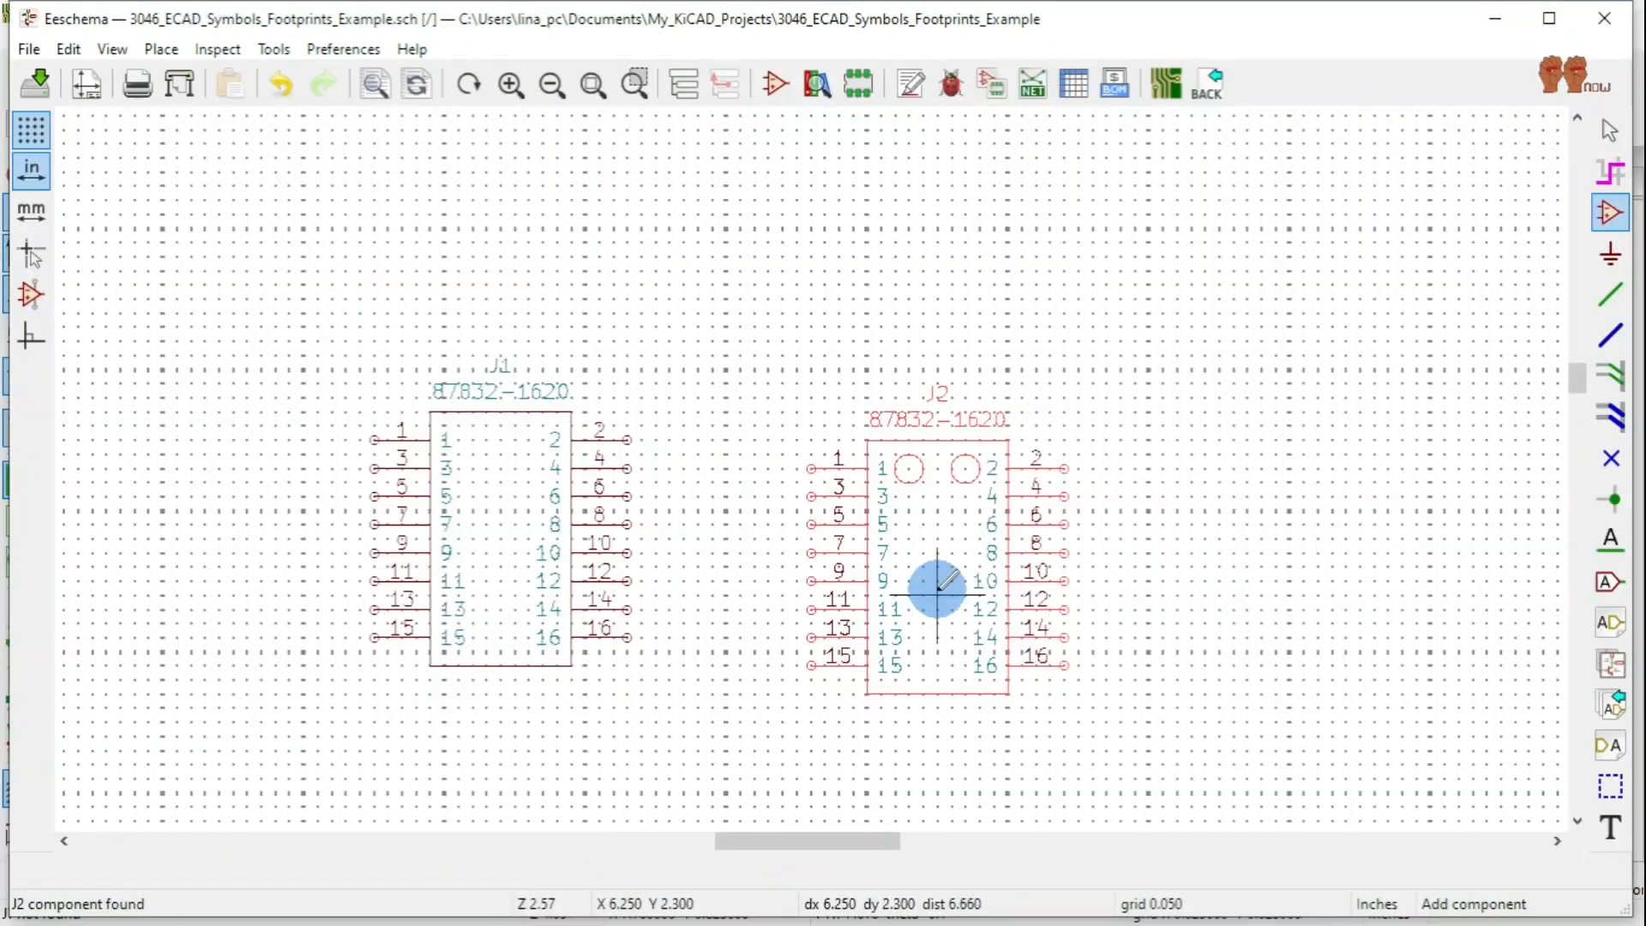
pyautogui.press('e')
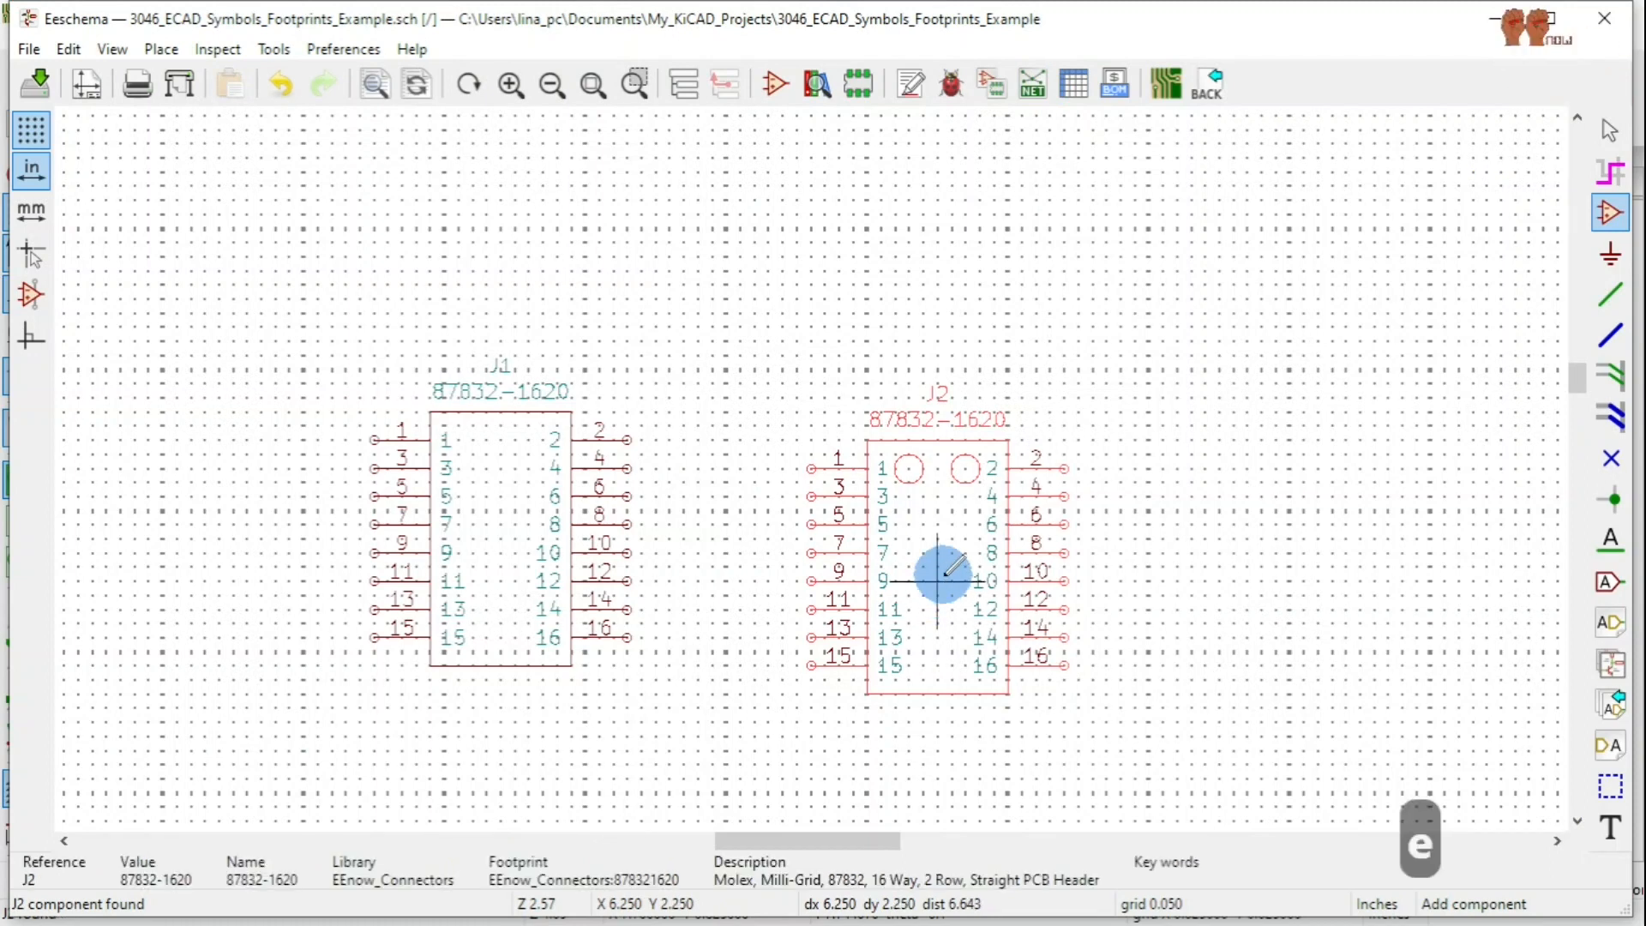
pyautogui.click(943, 550)
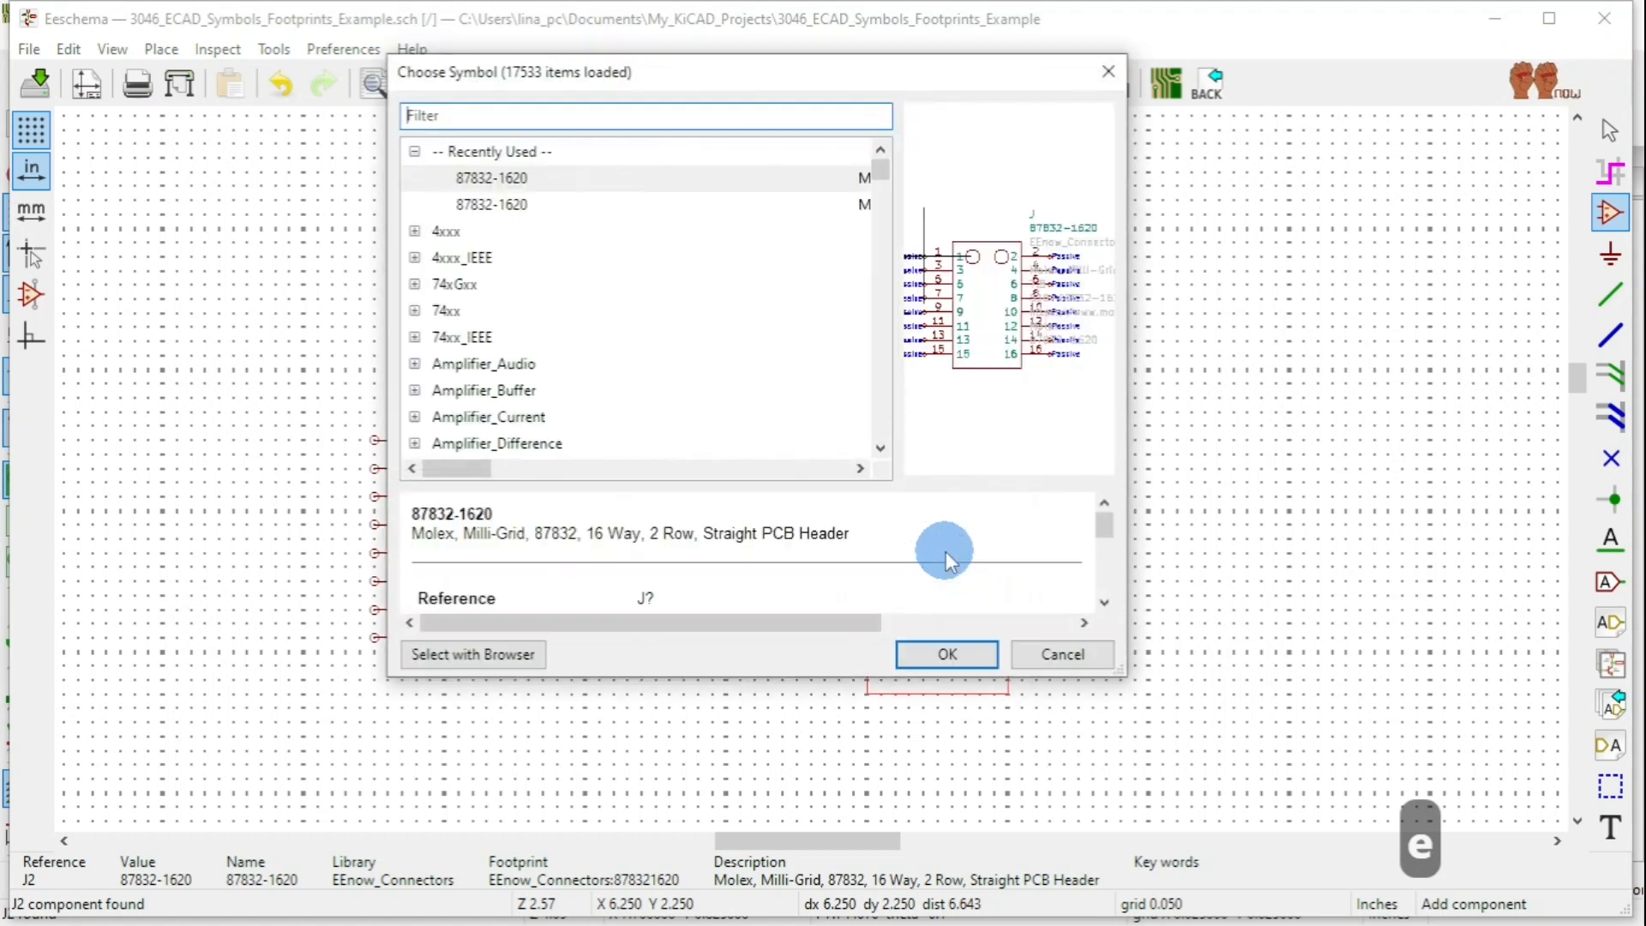
pyautogui.press('Escape')
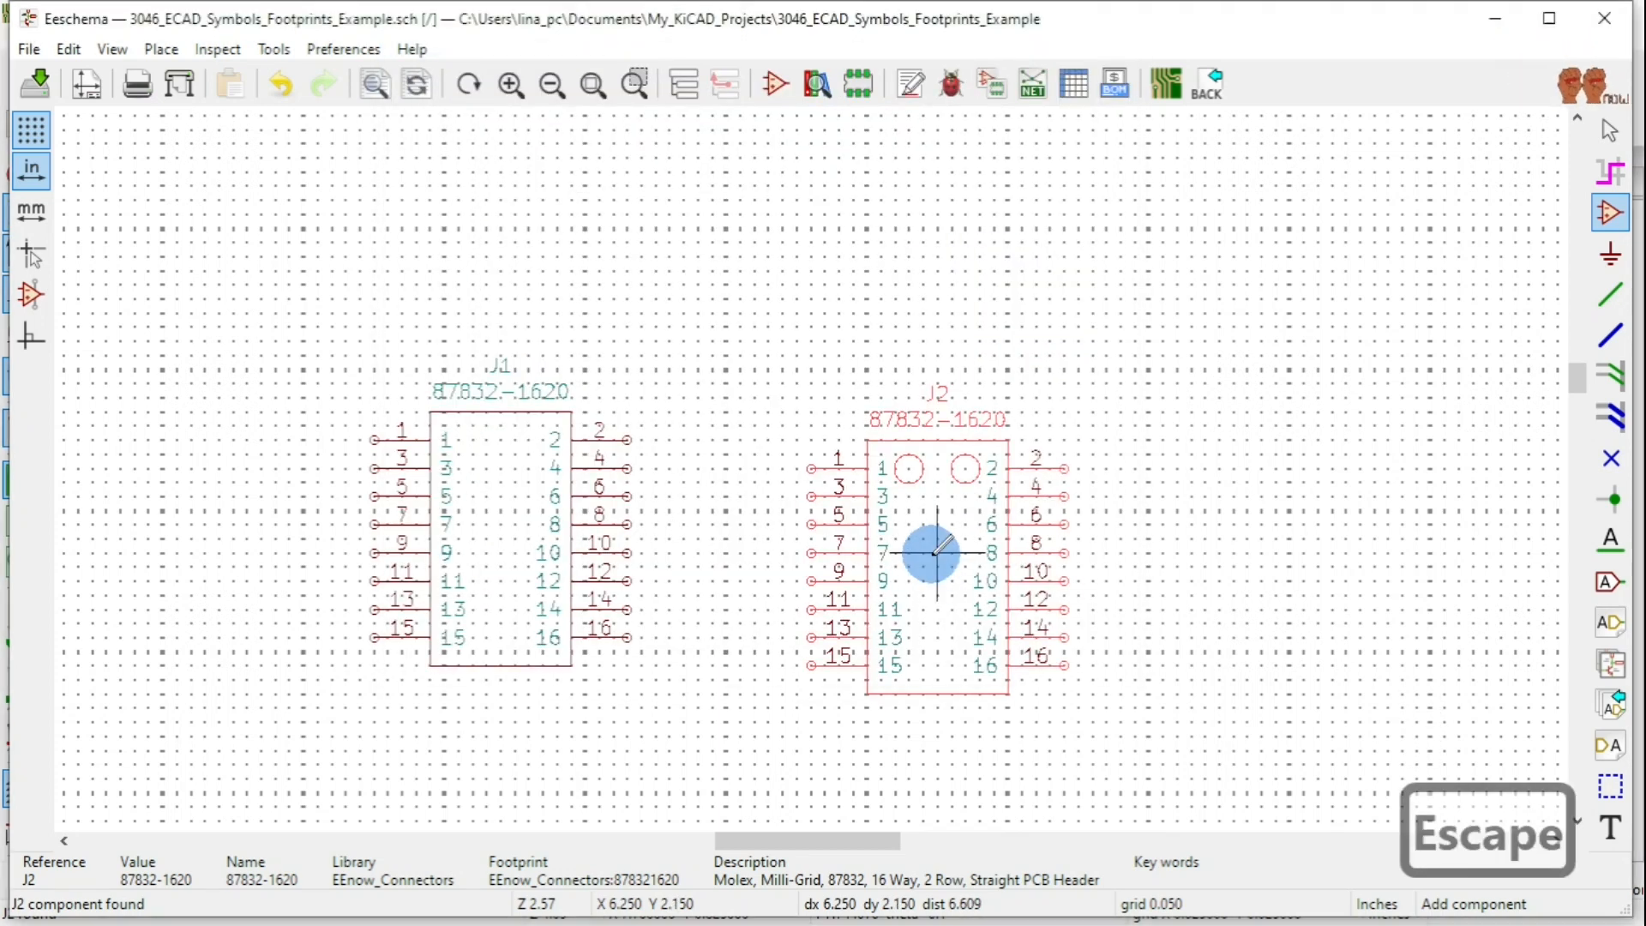
pyautogui.click(935, 552)
pyautogui.click(1061, 655)
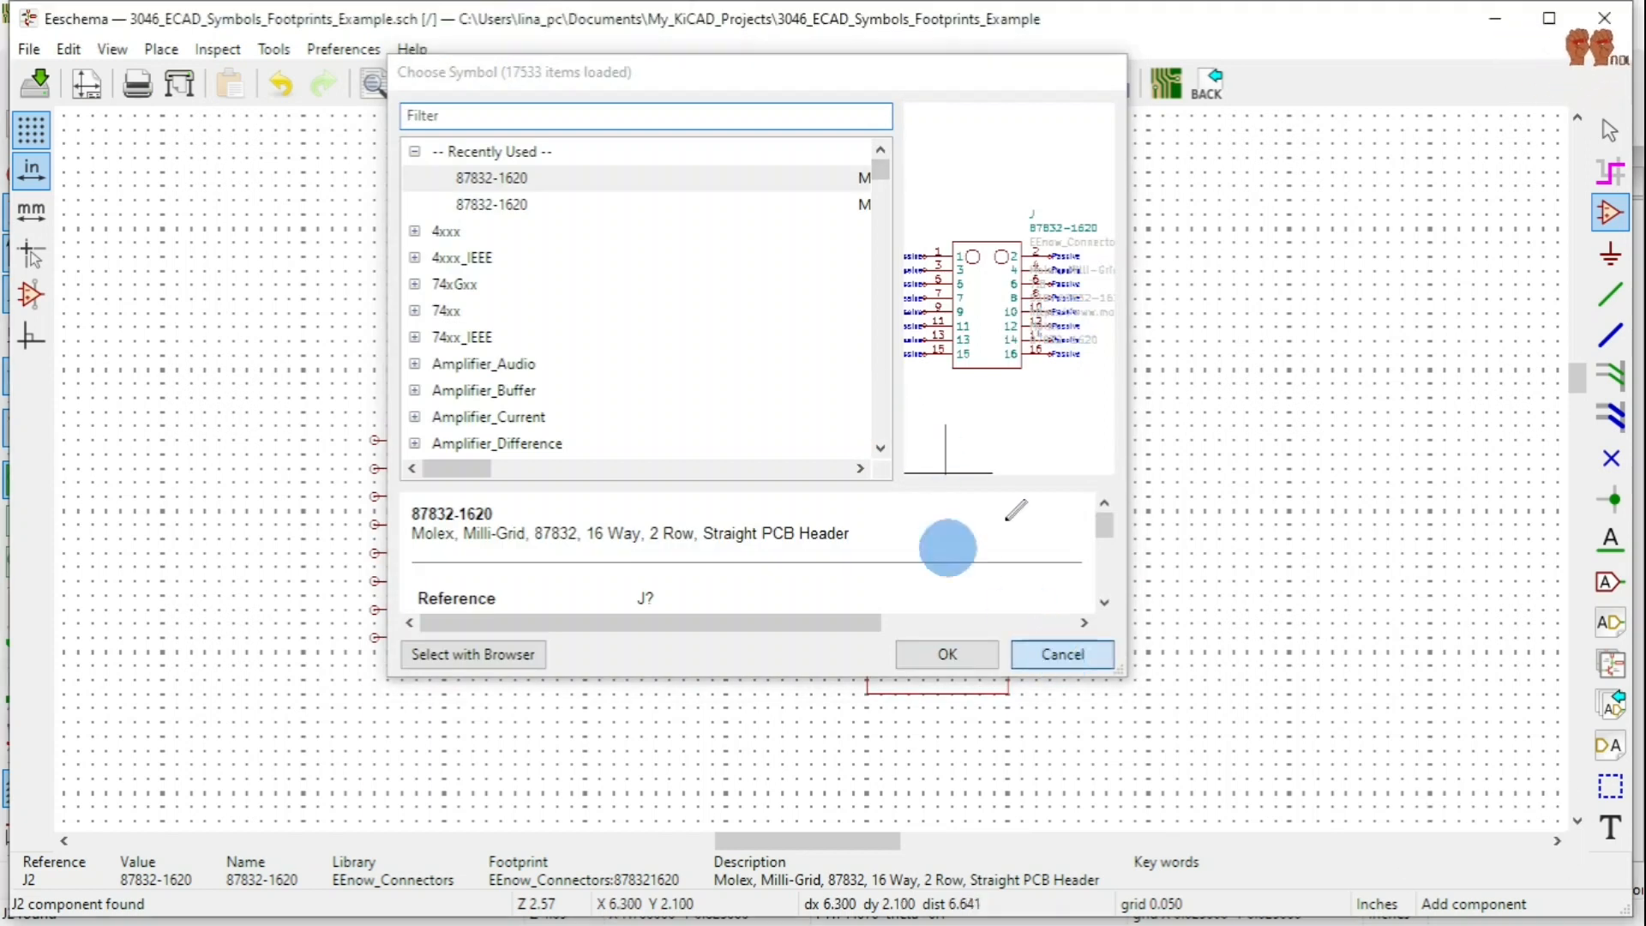
# Leave symbol placement and review the symbol properties of J2 and J1, comparing their footprint and library references.
pyautogui.click(1626, 149)
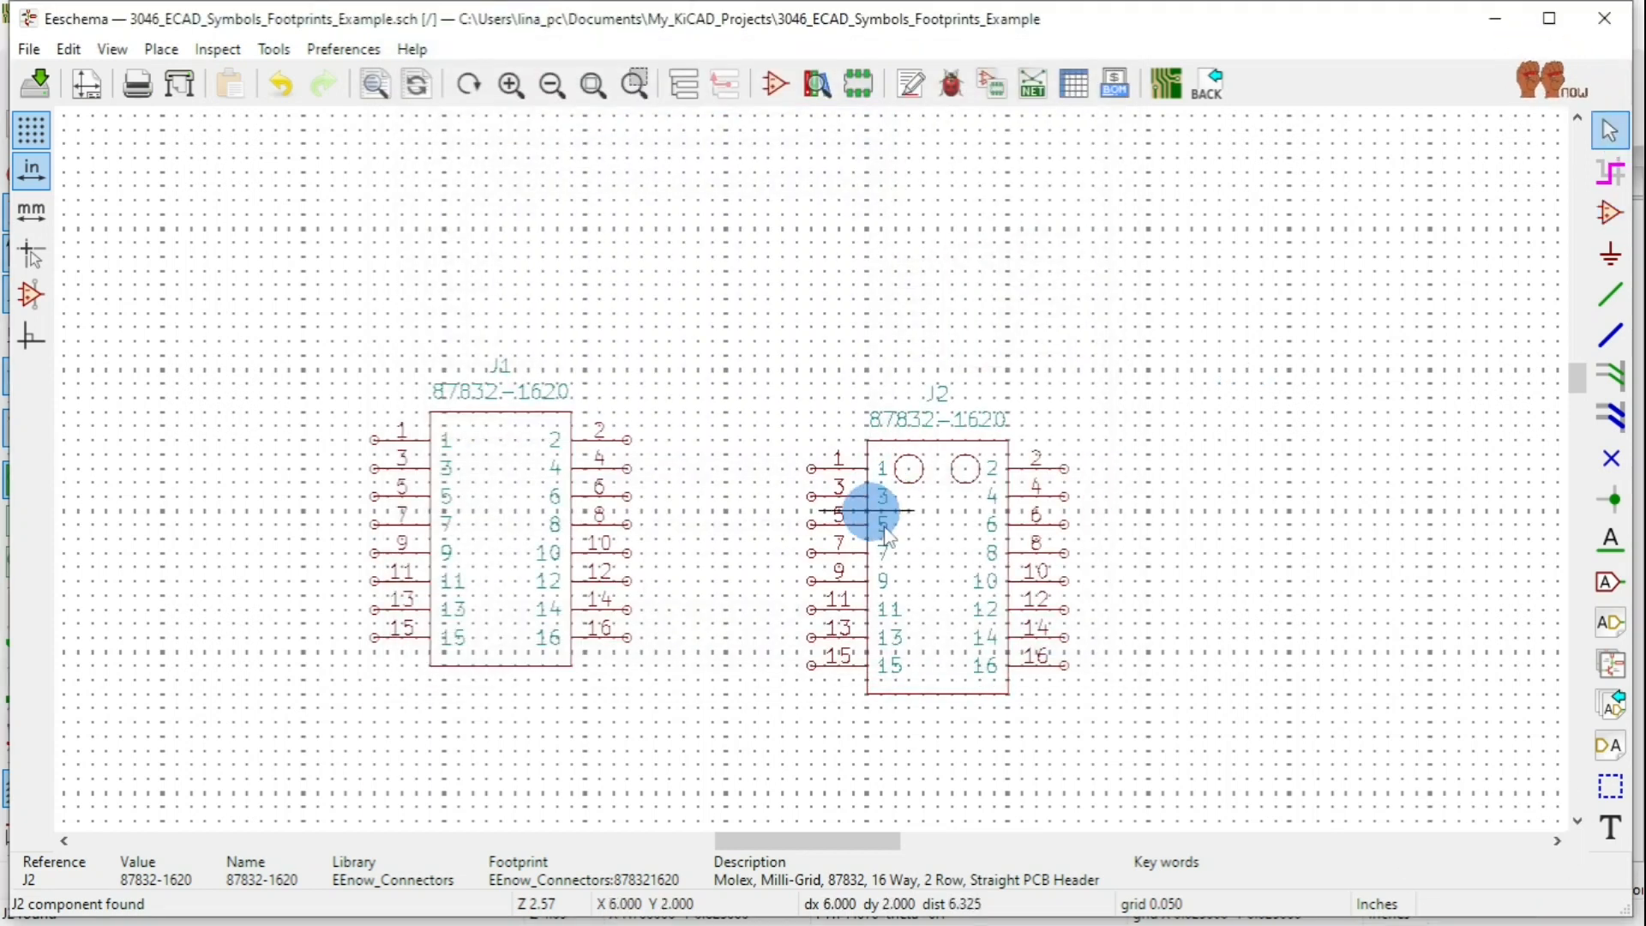
pyautogui.press('e')
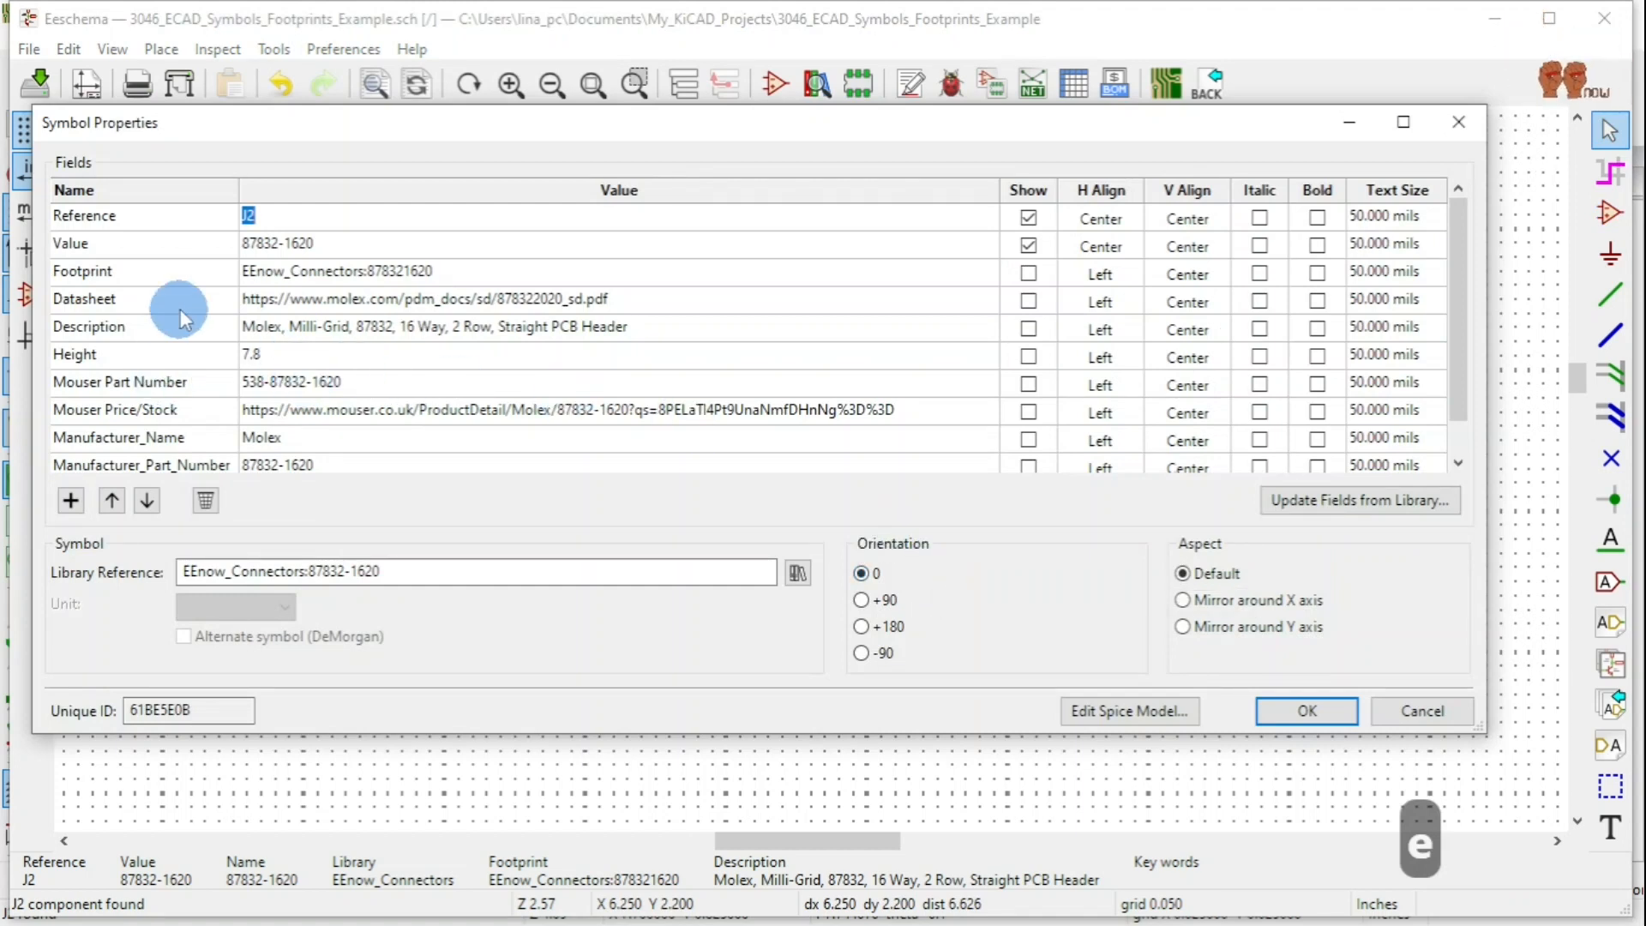
pyautogui.click(1334, 707)
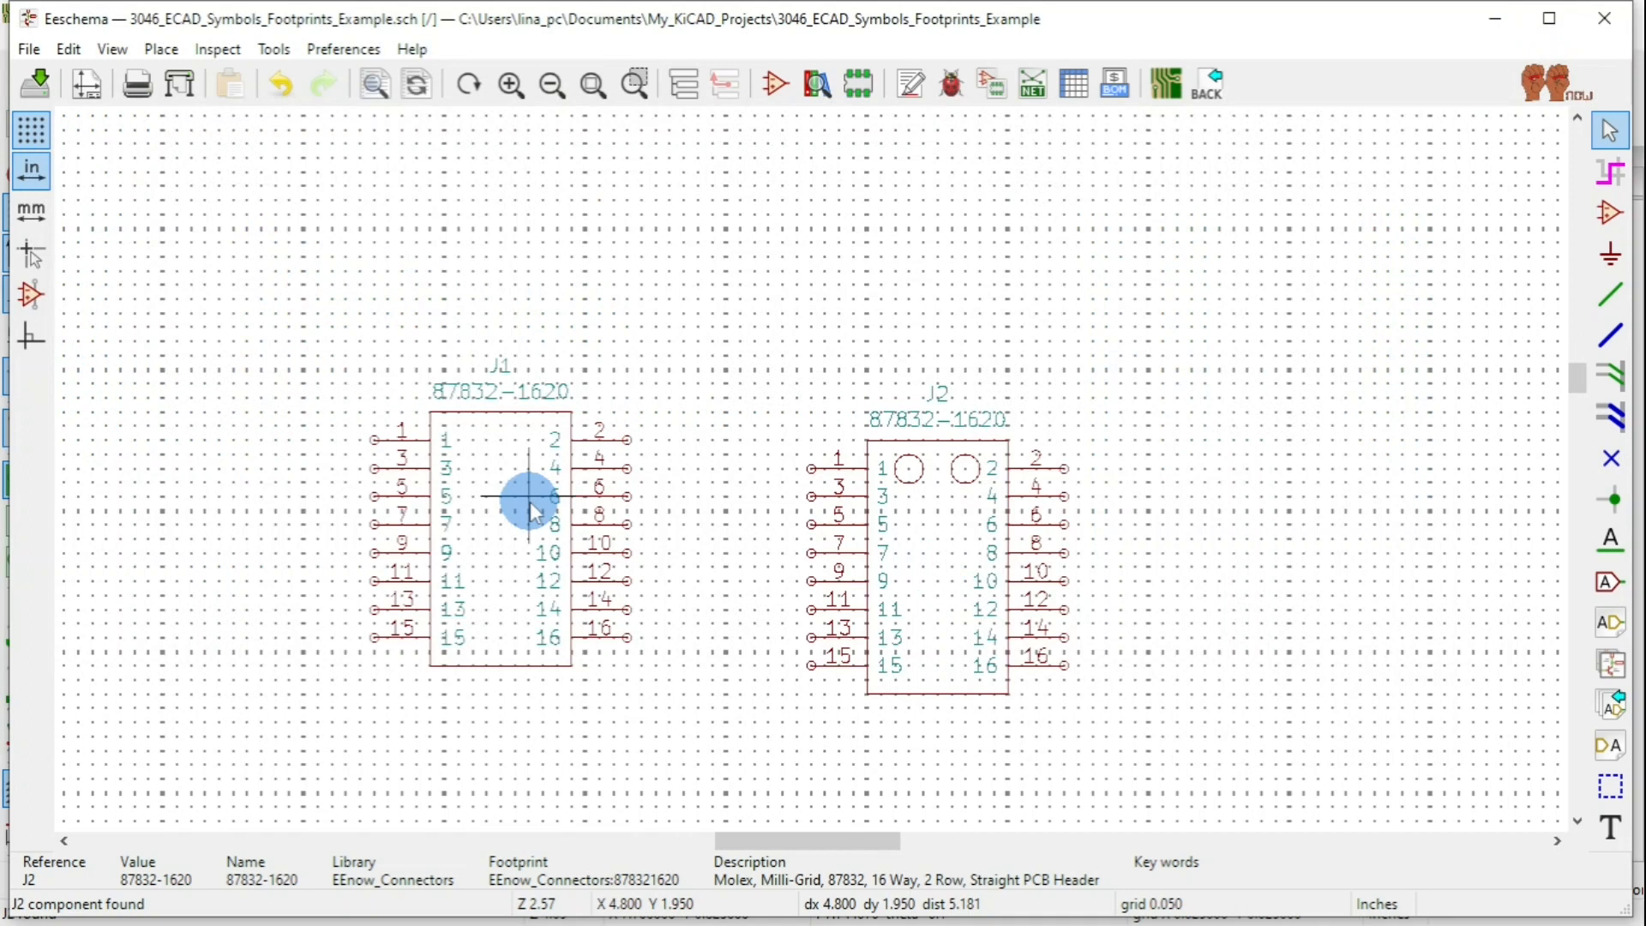
pyautogui.press('e')
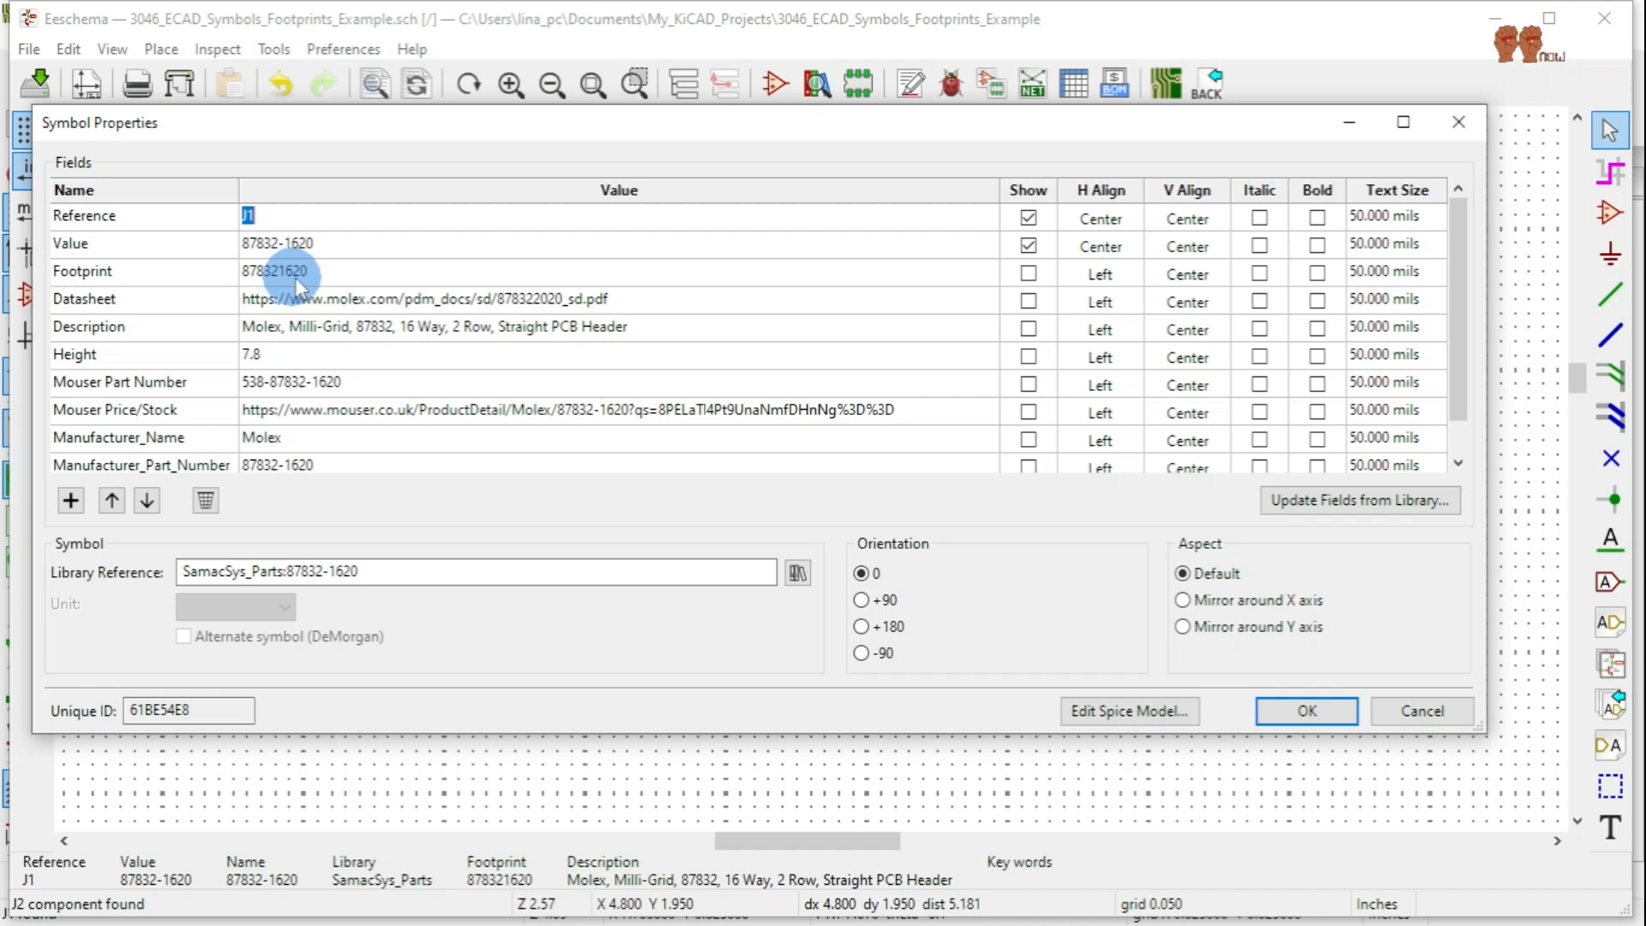
pyautogui.click(1330, 708)
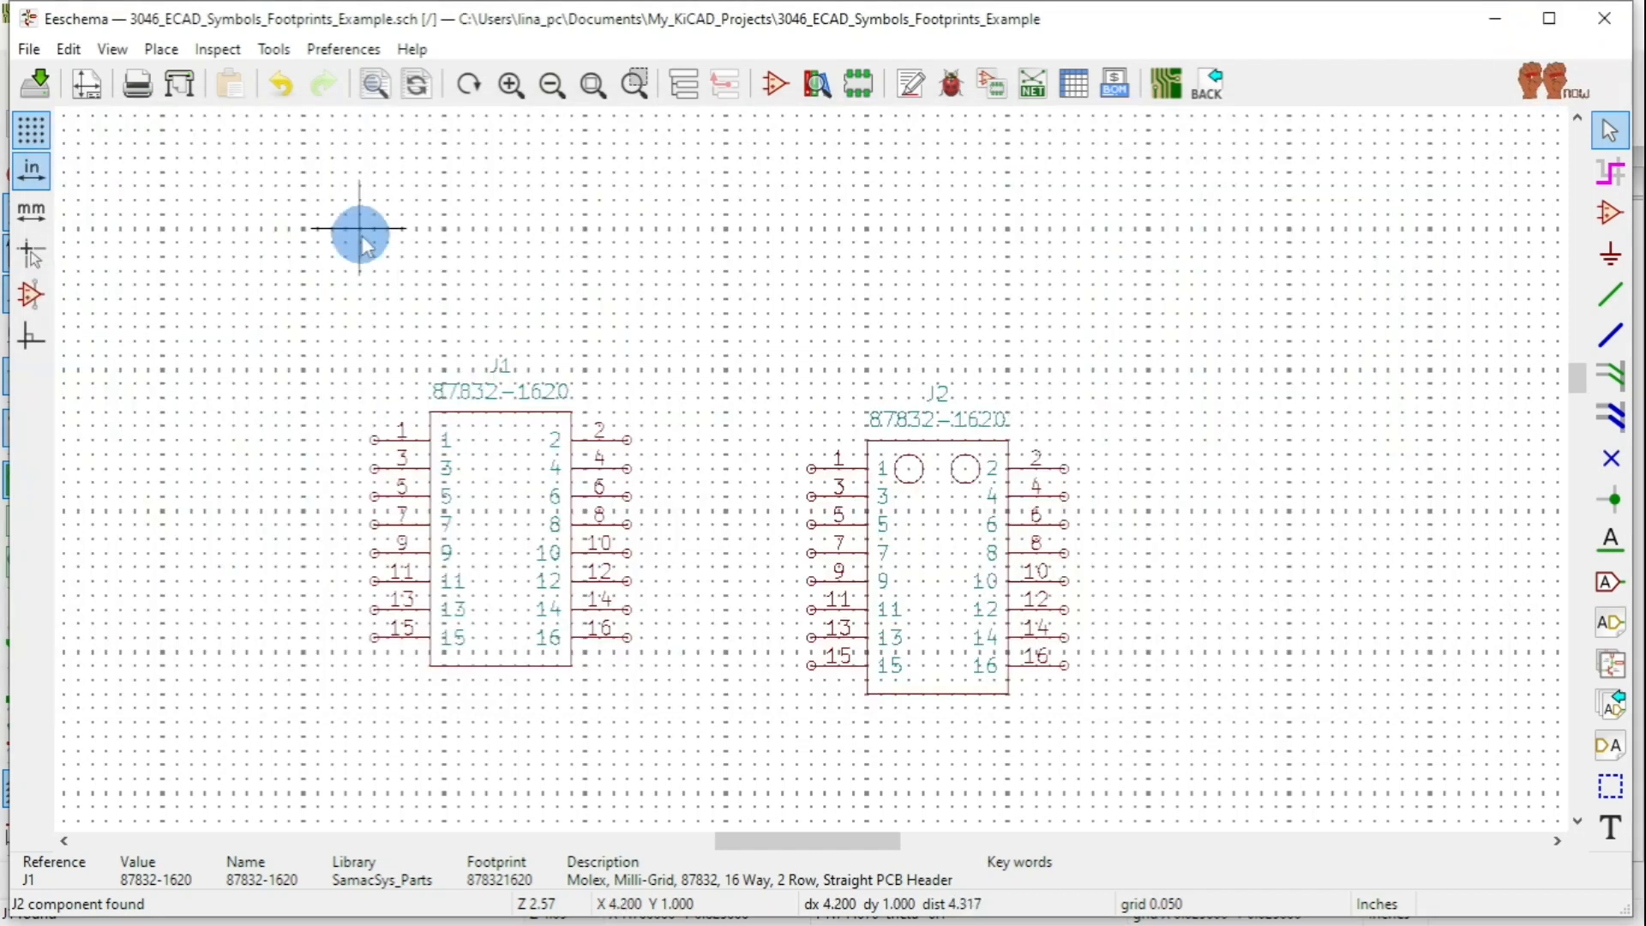
# Move the J2 symbol closer to J1 and level with it, and save the schematic.
pyautogui.click(854, 284)
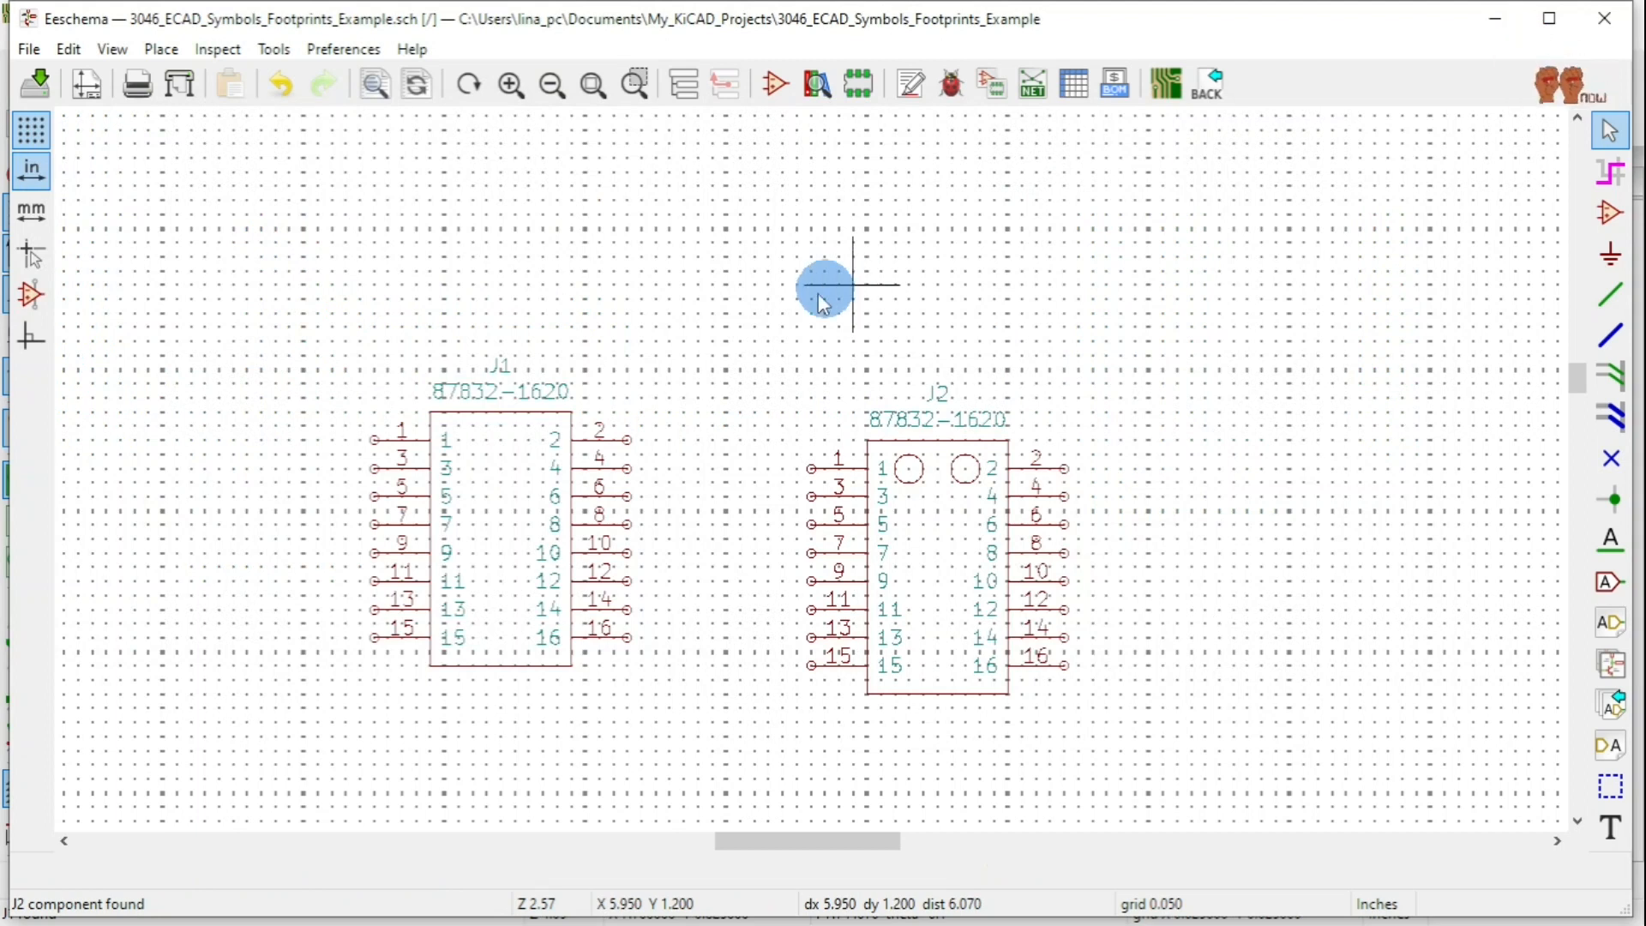
pyautogui.moveTo(765, 346); pyautogui.dragTo(1080, 708)
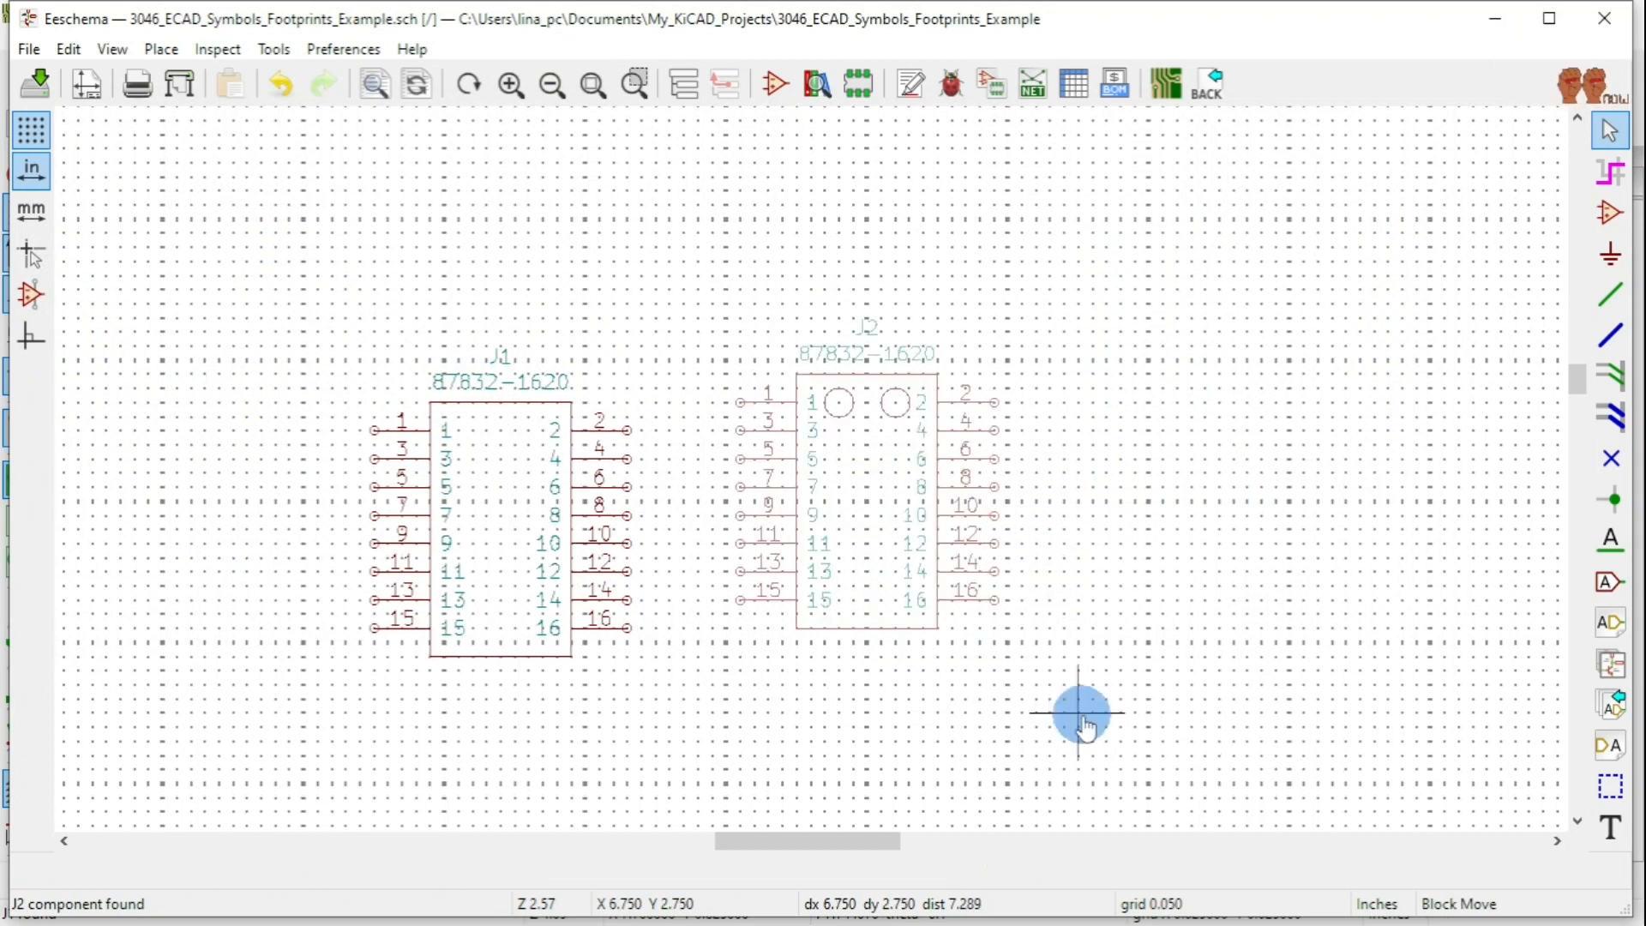
pyautogui.click(1095, 739)
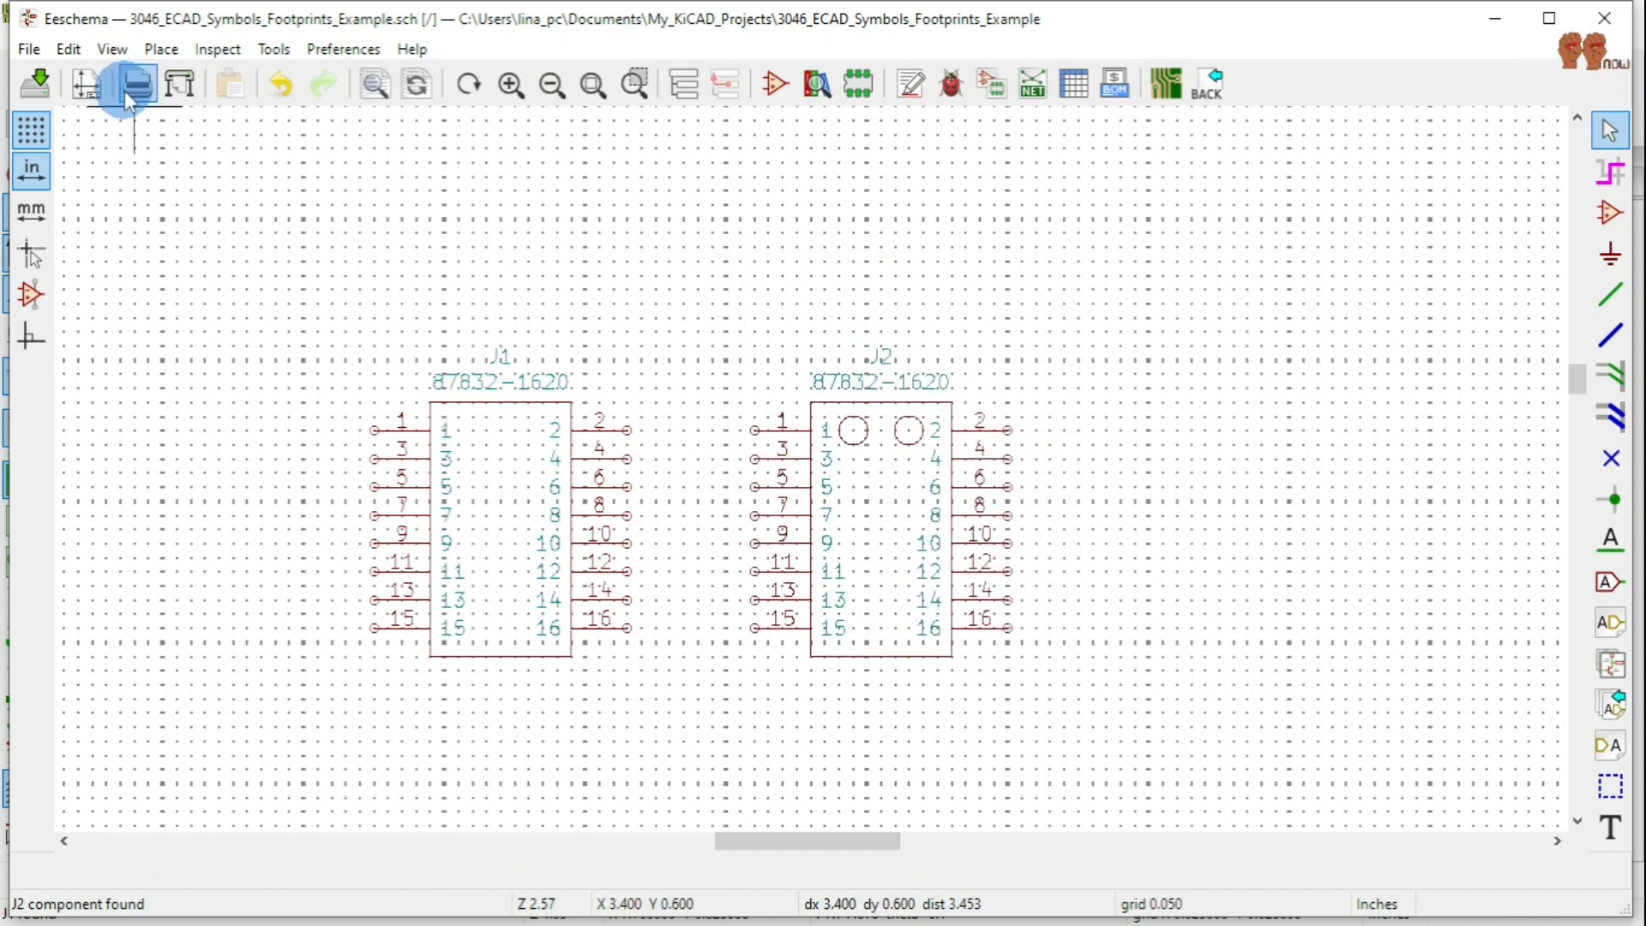
pyautogui.click(38, 82)
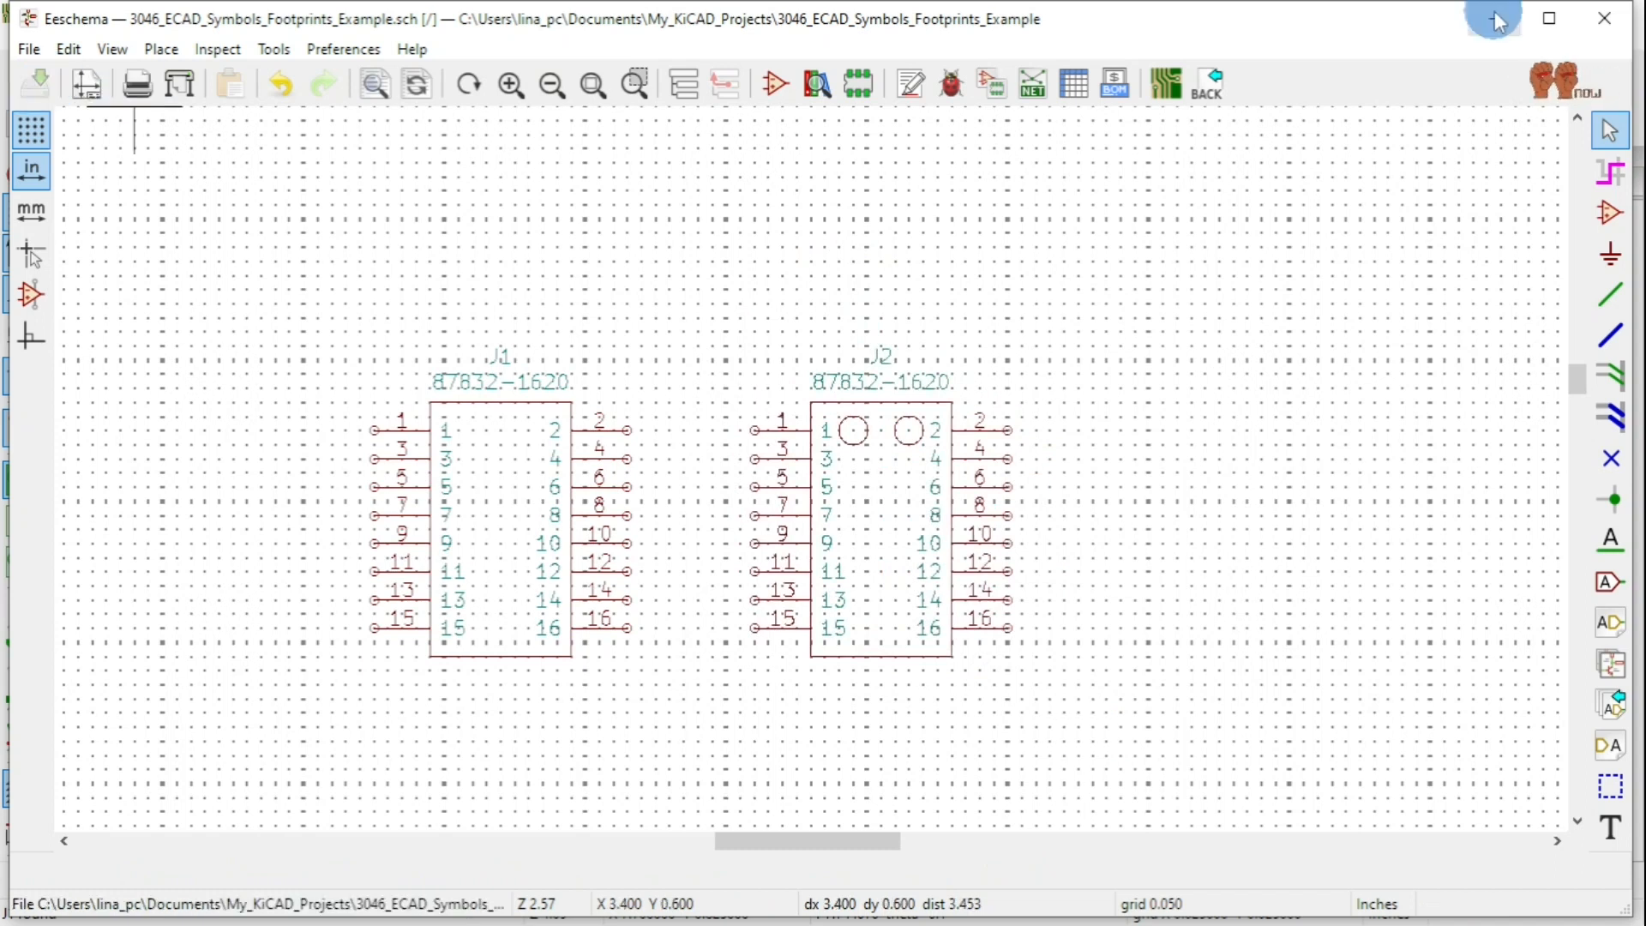
# Switch to the Pcbnew board layout and inspect the J1 and J2 connector models from an angle in the 3D viewer.
pyautogui.click(1164, 86)
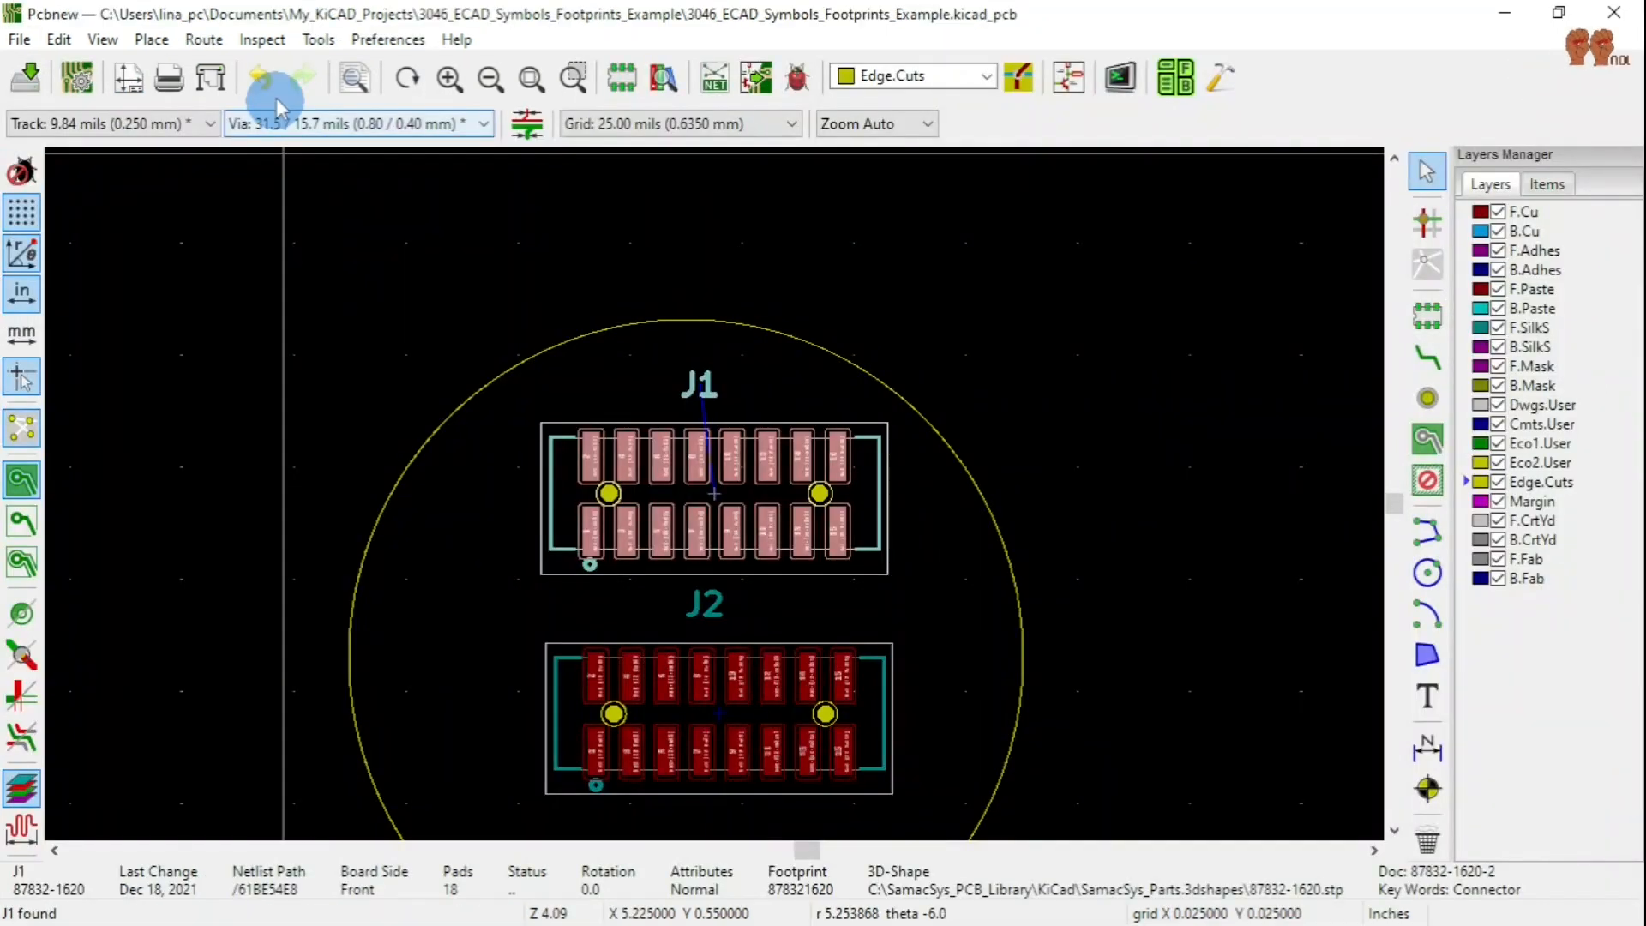
pyautogui.click(103, 39)
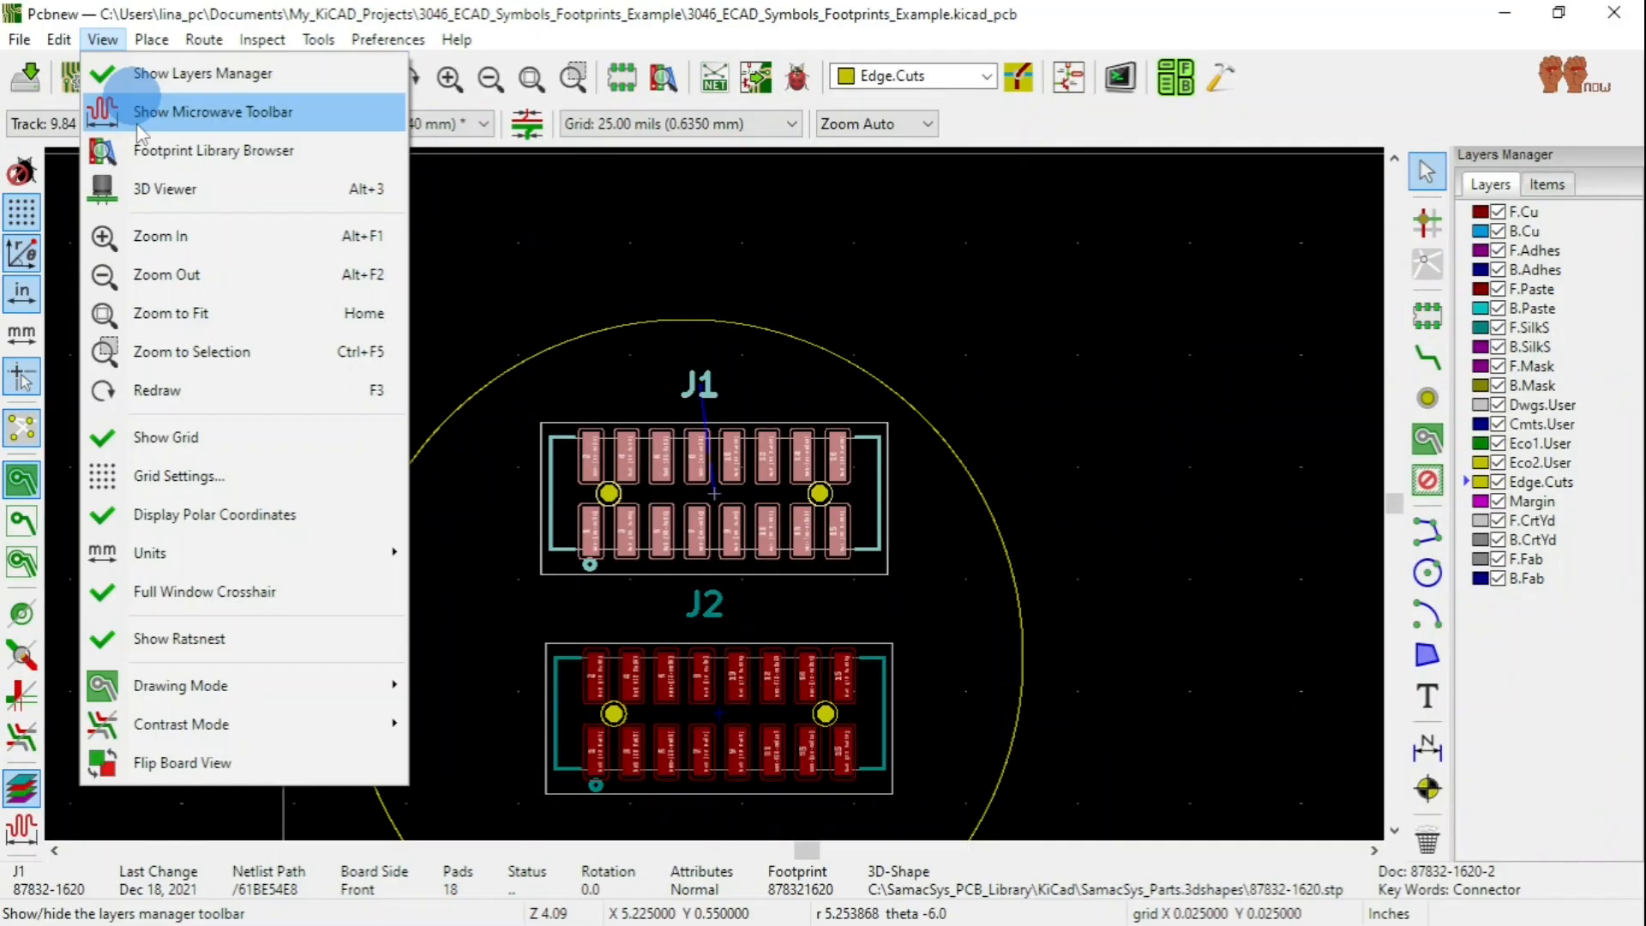
pyautogui.click(164, 189)
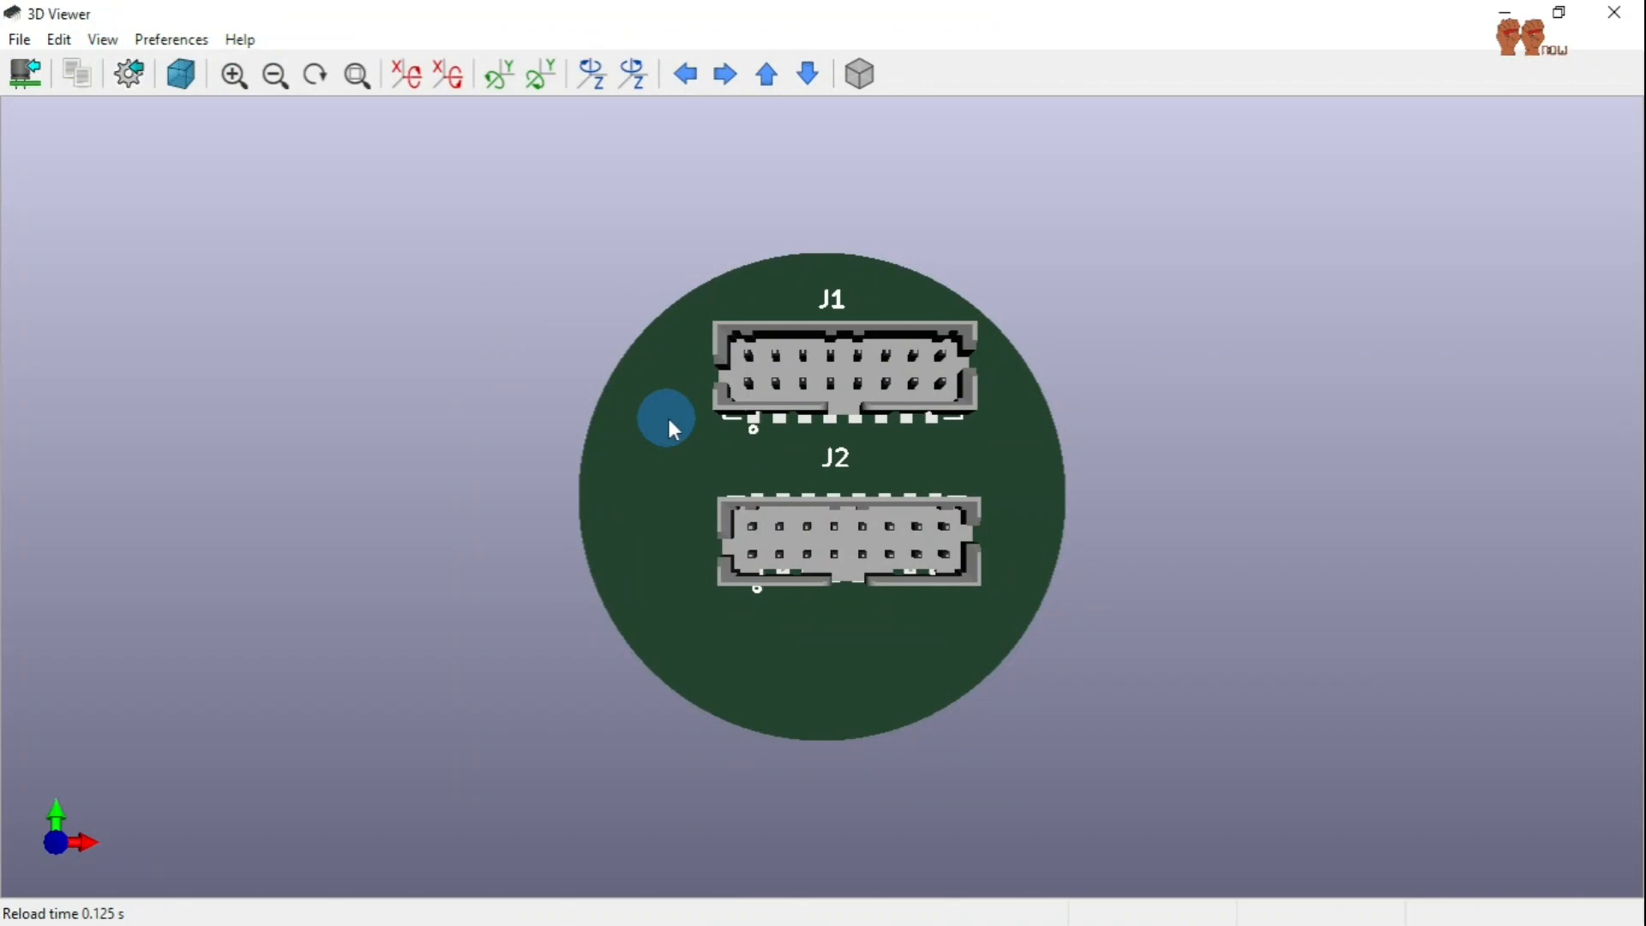
pyautogui.moveTo(667, 414); pyautogui.dragTo(1482, 63)
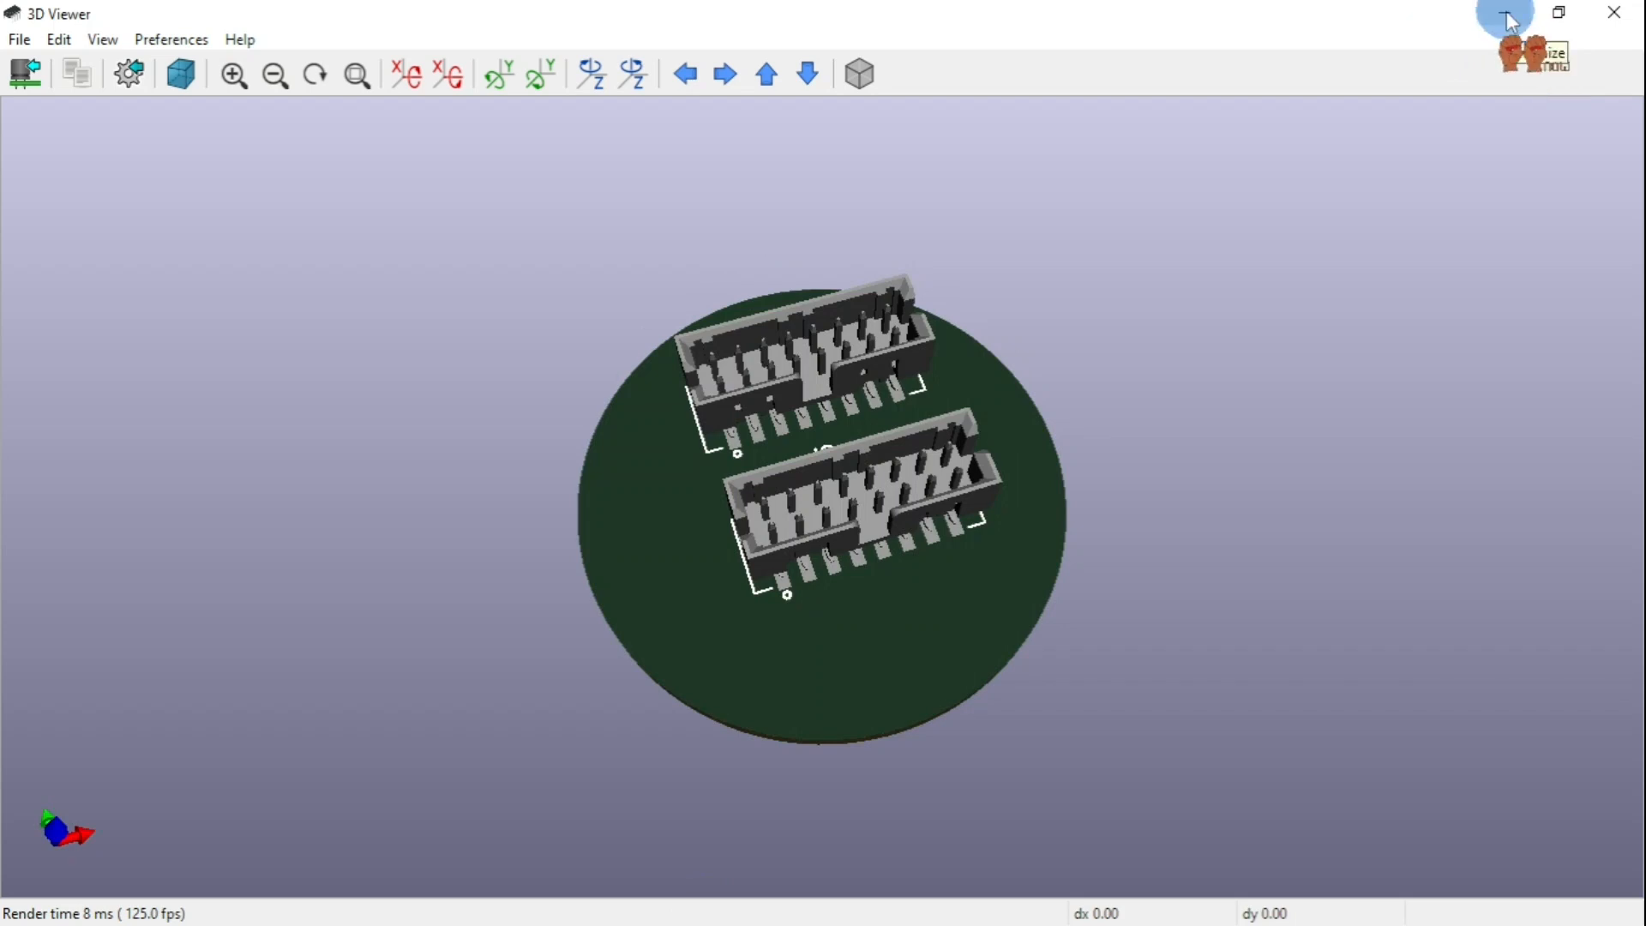
pyautogui.click(1616, 14)
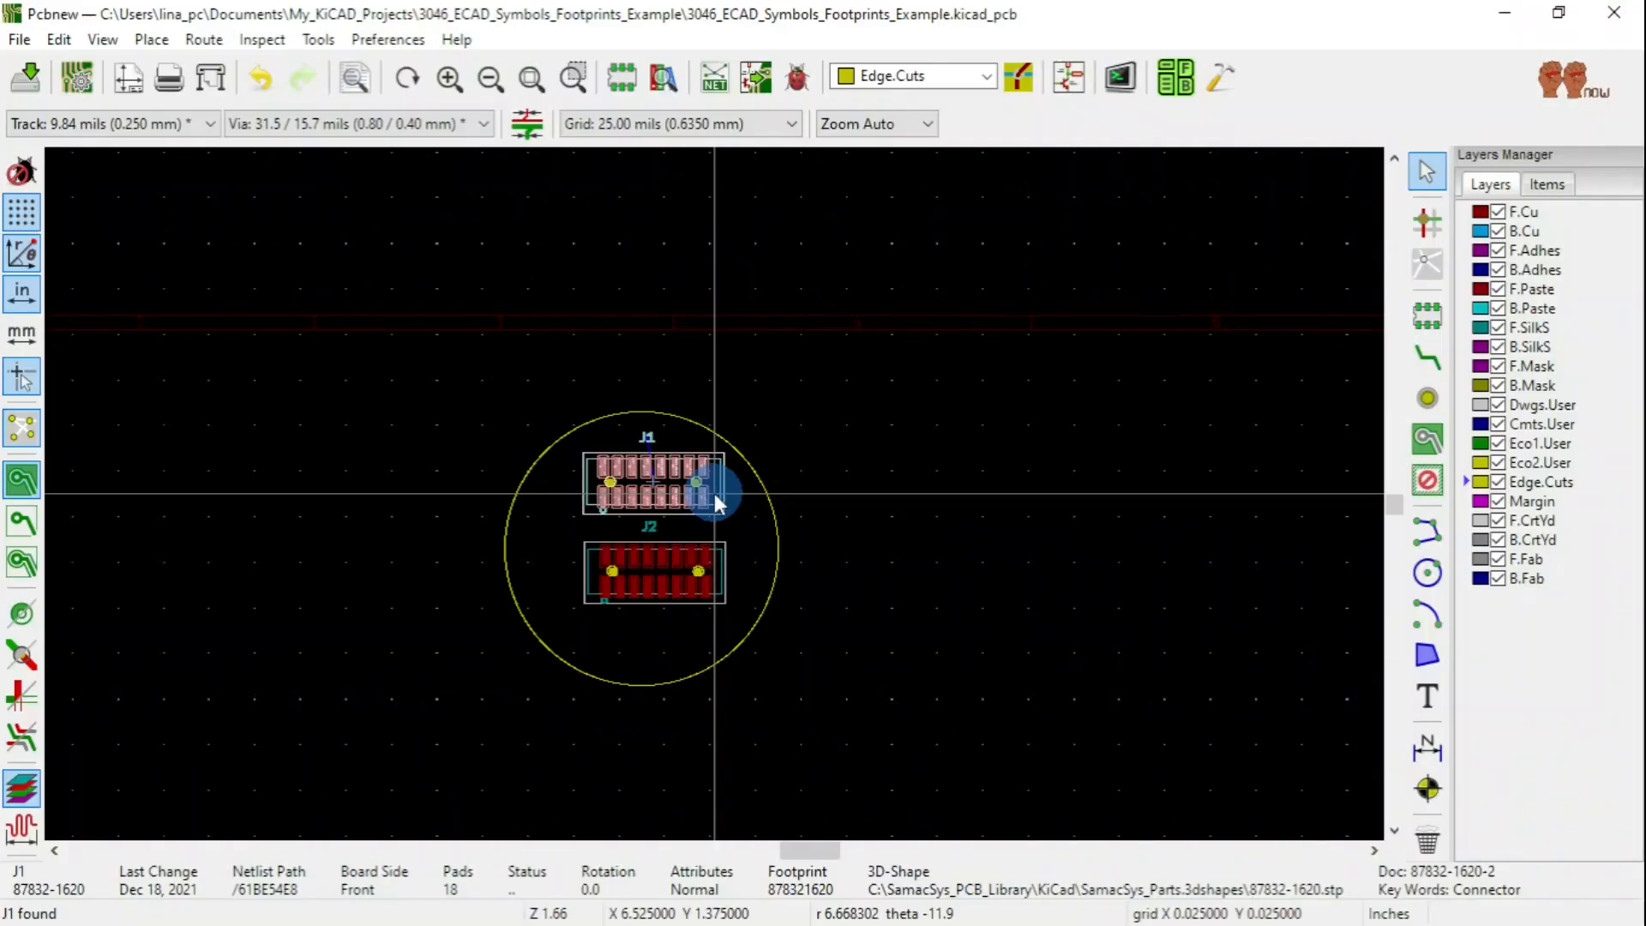
pyautogui.scroll(3, 714, 492)
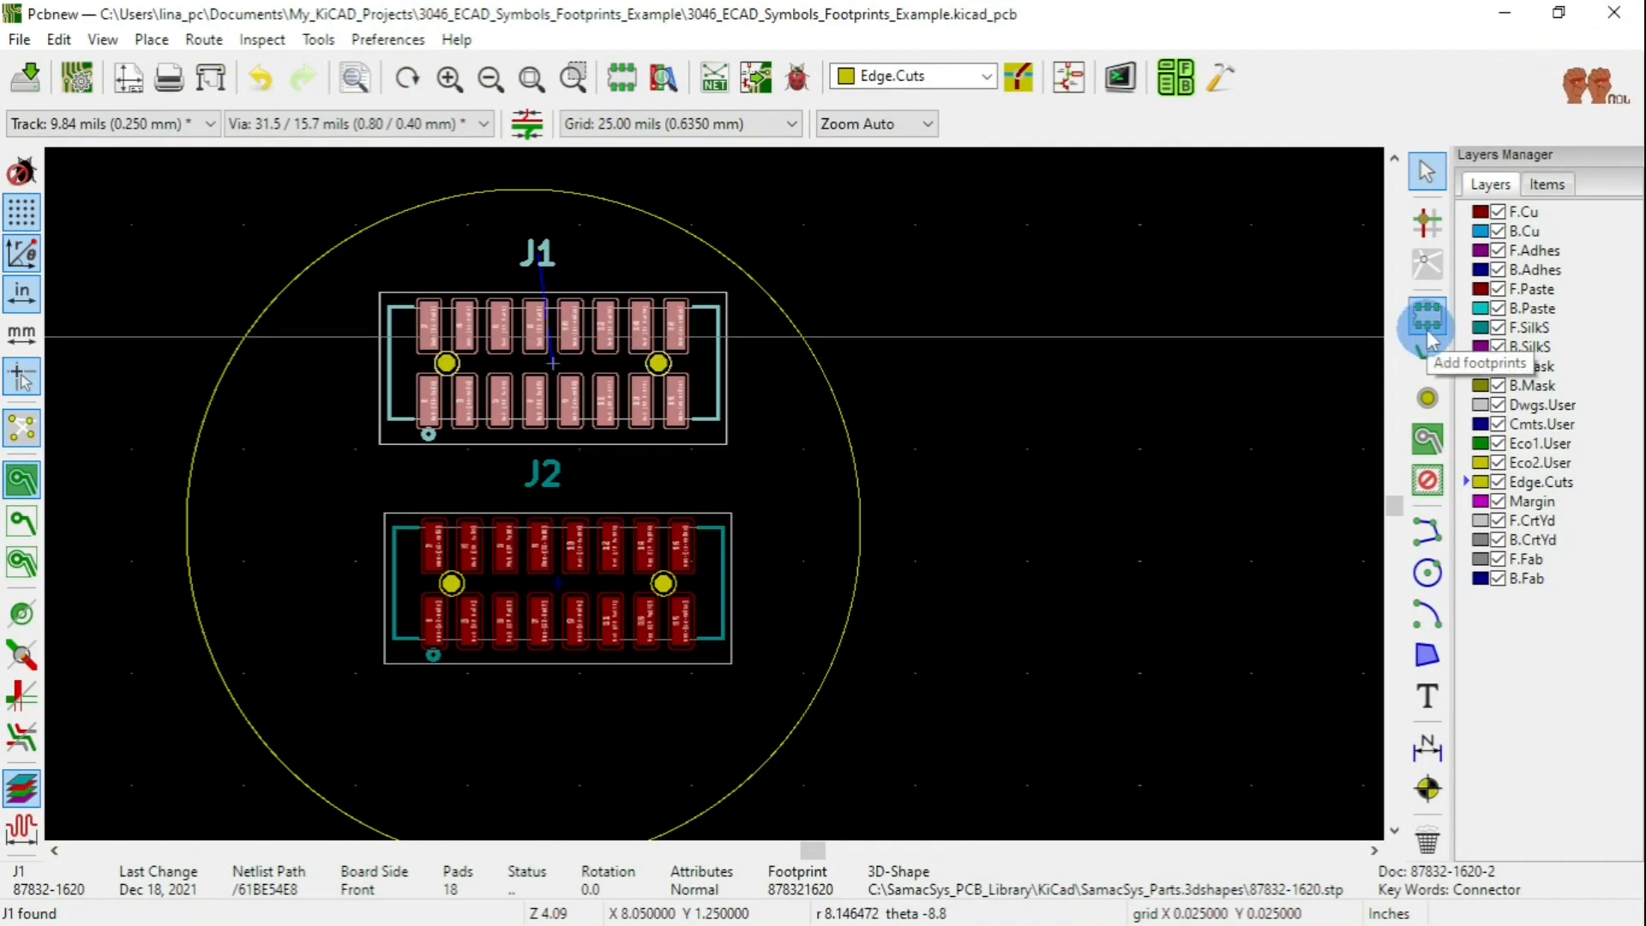
# Switch to the Eeschema schematic, start adding a symbol in the free area above J2, and find the EEnow_Connectors and EEnow_Switches libraries.
pyautogui.click(1069, 86)
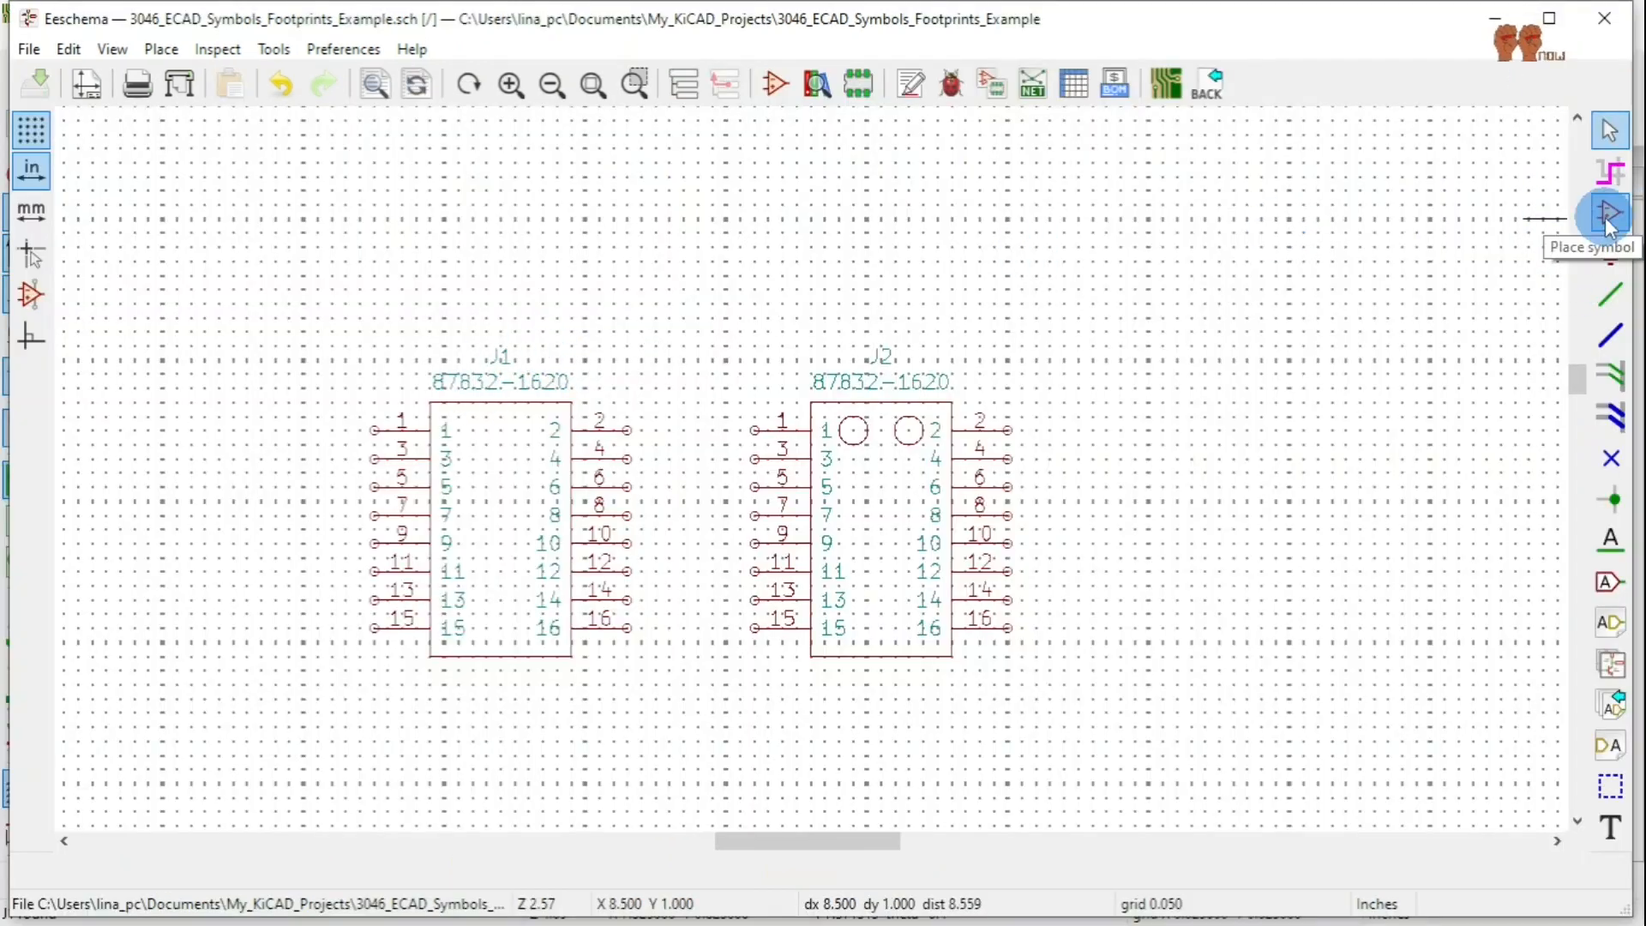
pyautogui.click(1608, 214)
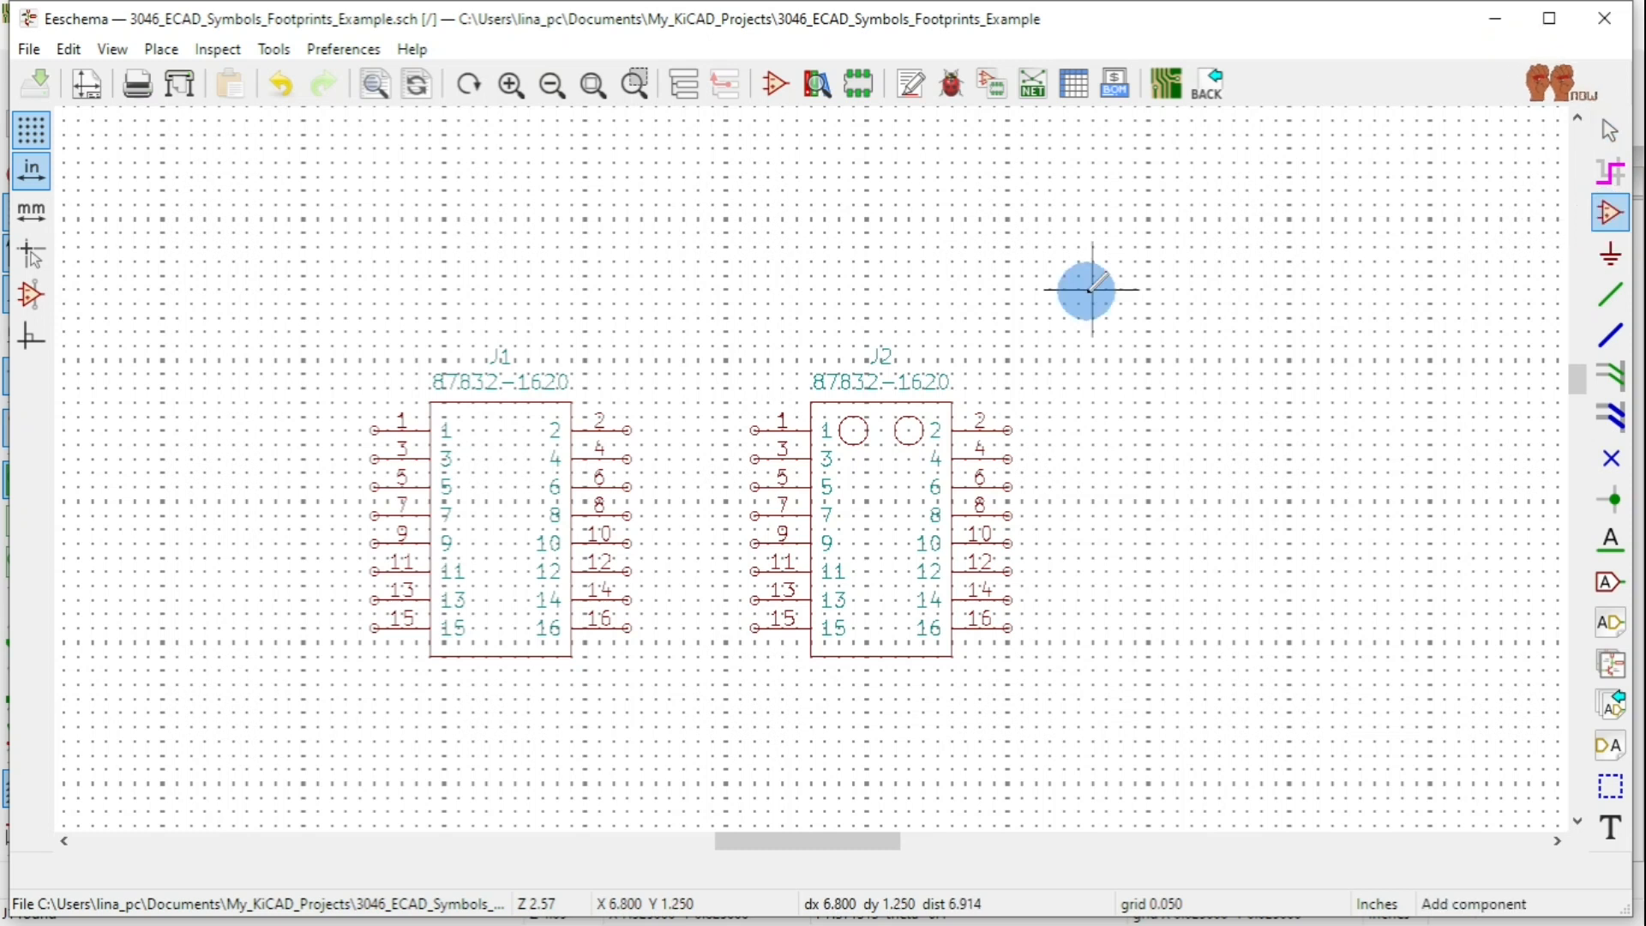
pyautogui.click(1090, 289)
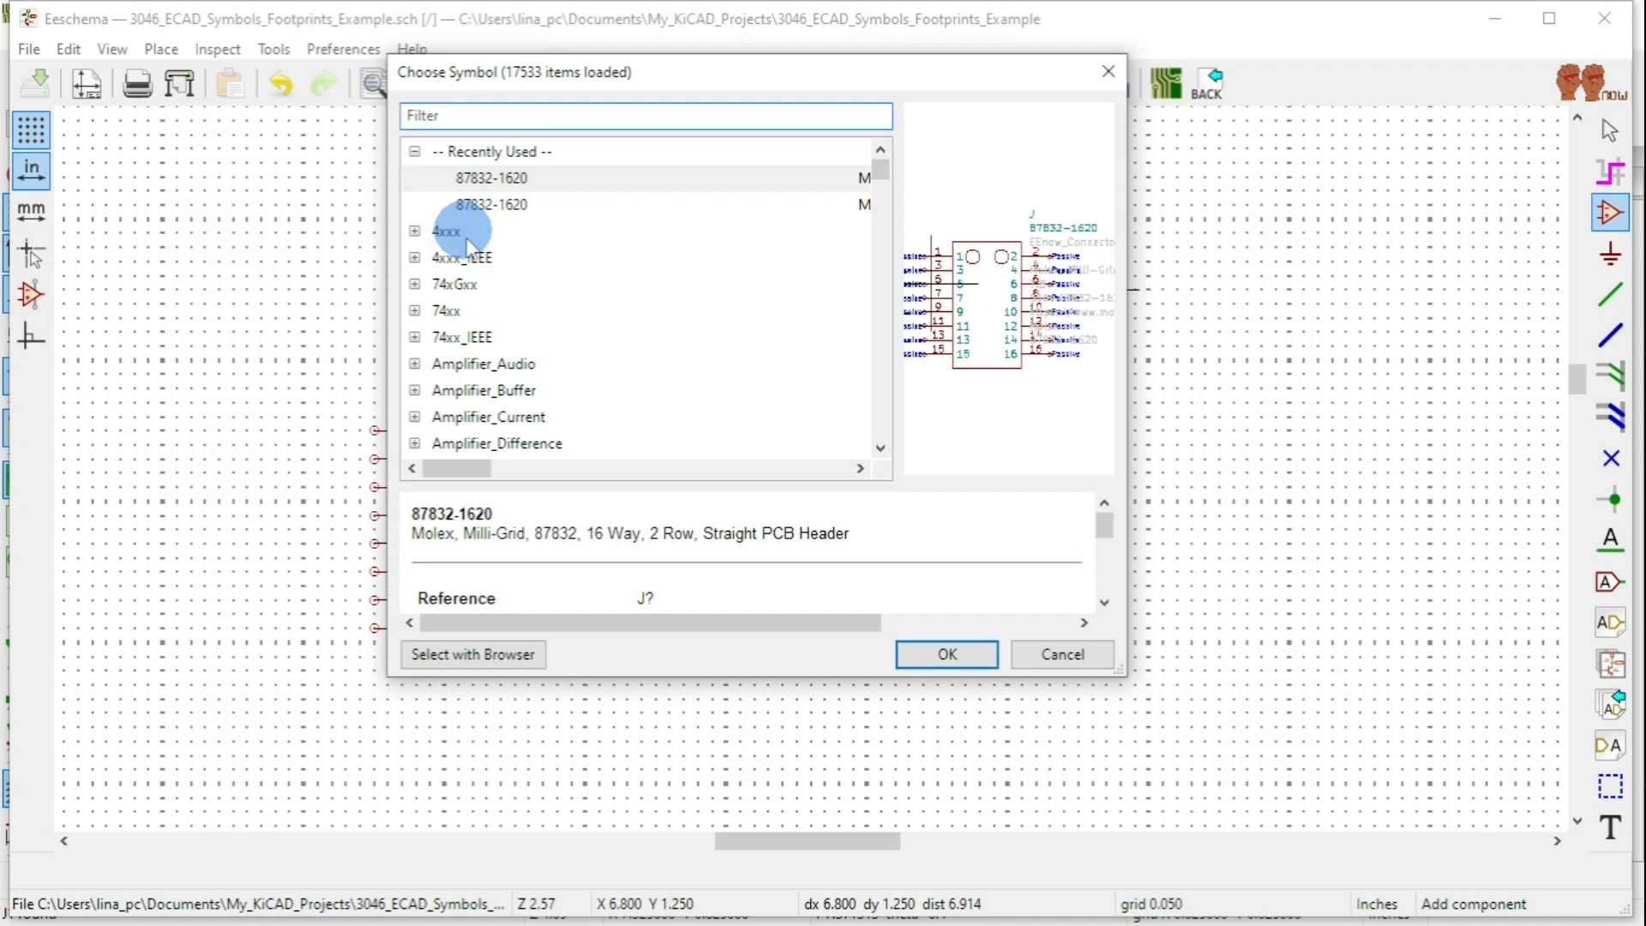
pyautogui.scroll(-20, 480, 343)
pyautogui.scroll(-20, 488, 375)
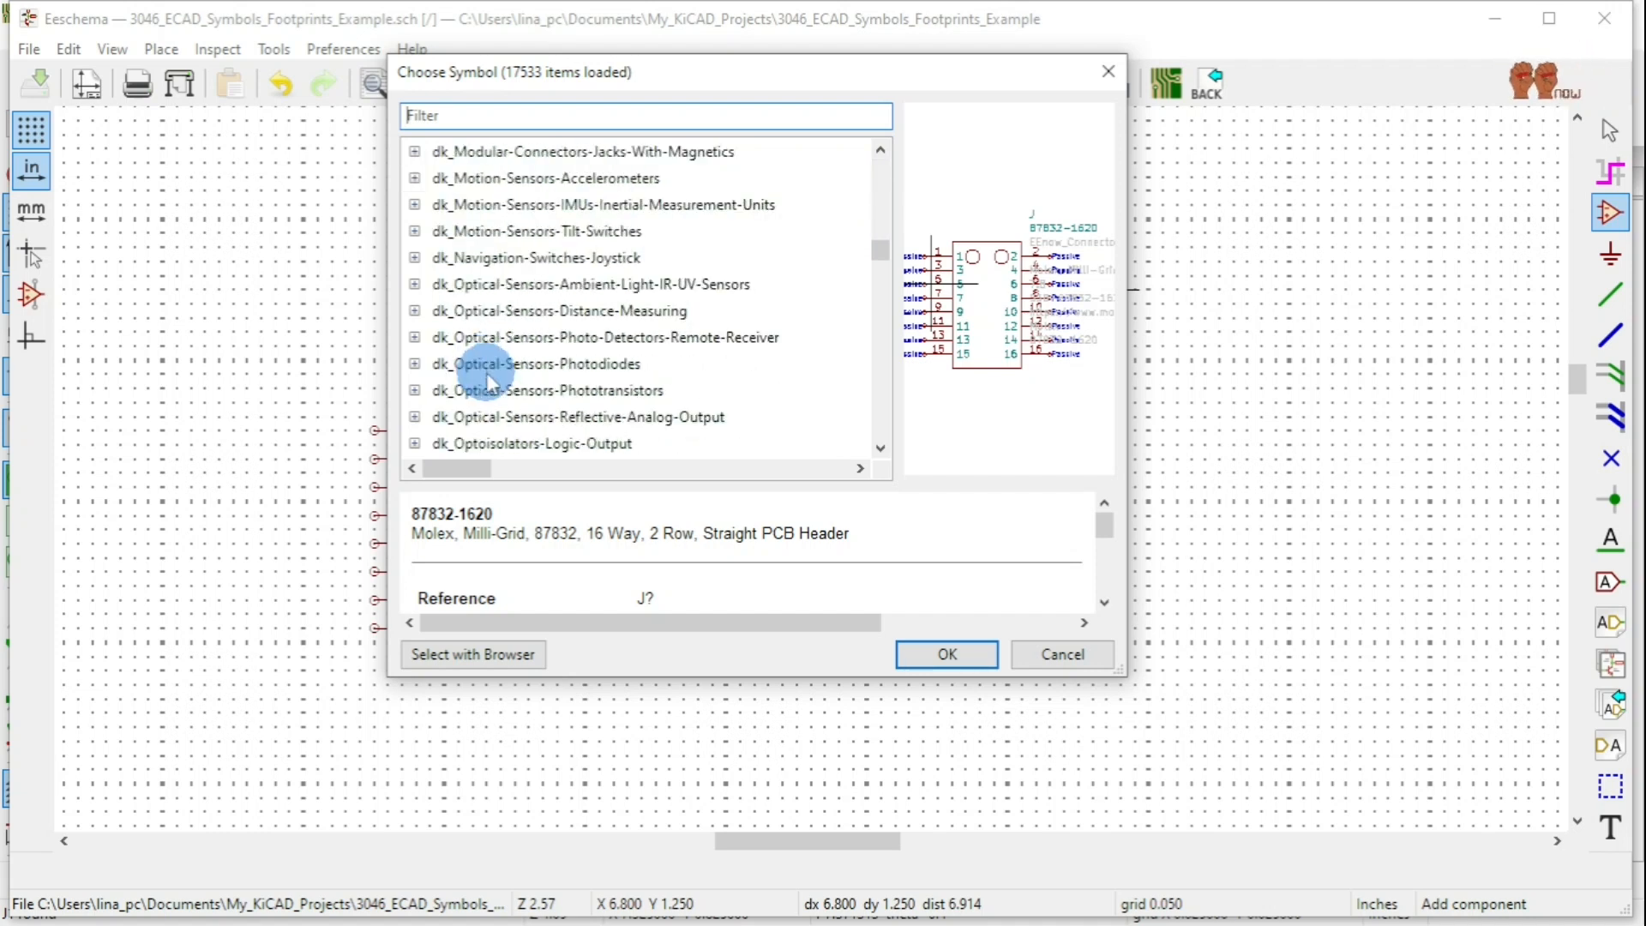
pyautogui.scroll(-1, 480, 393)
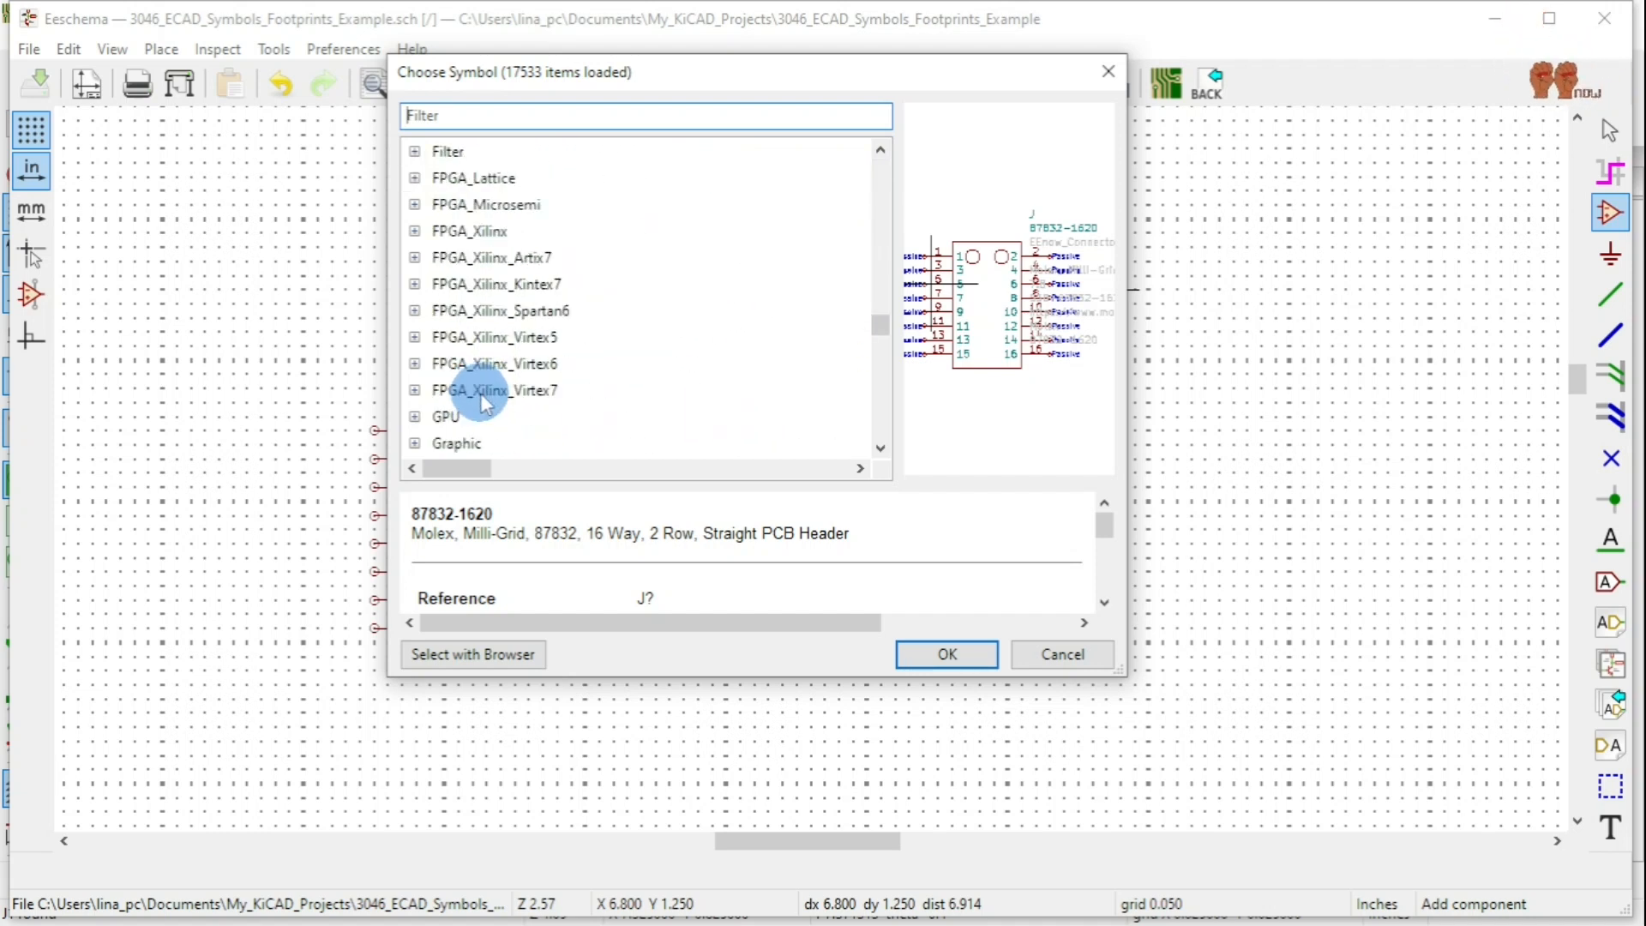
pyautogui.scroll(4, 480, 393)
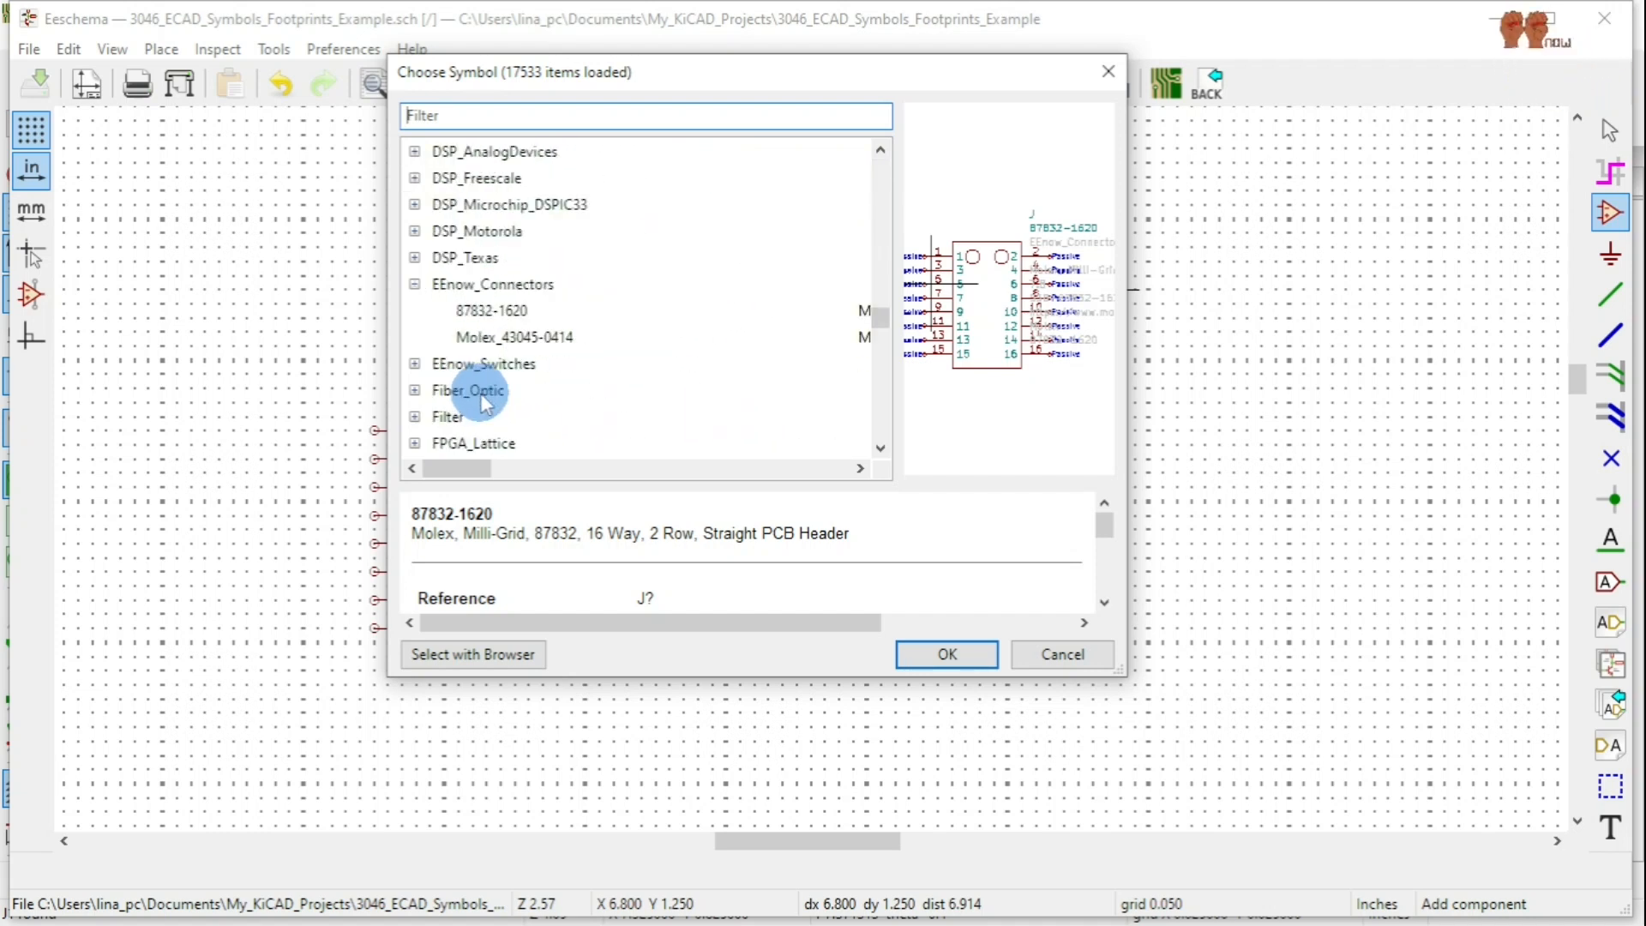
pyautogui.click(415, 284)
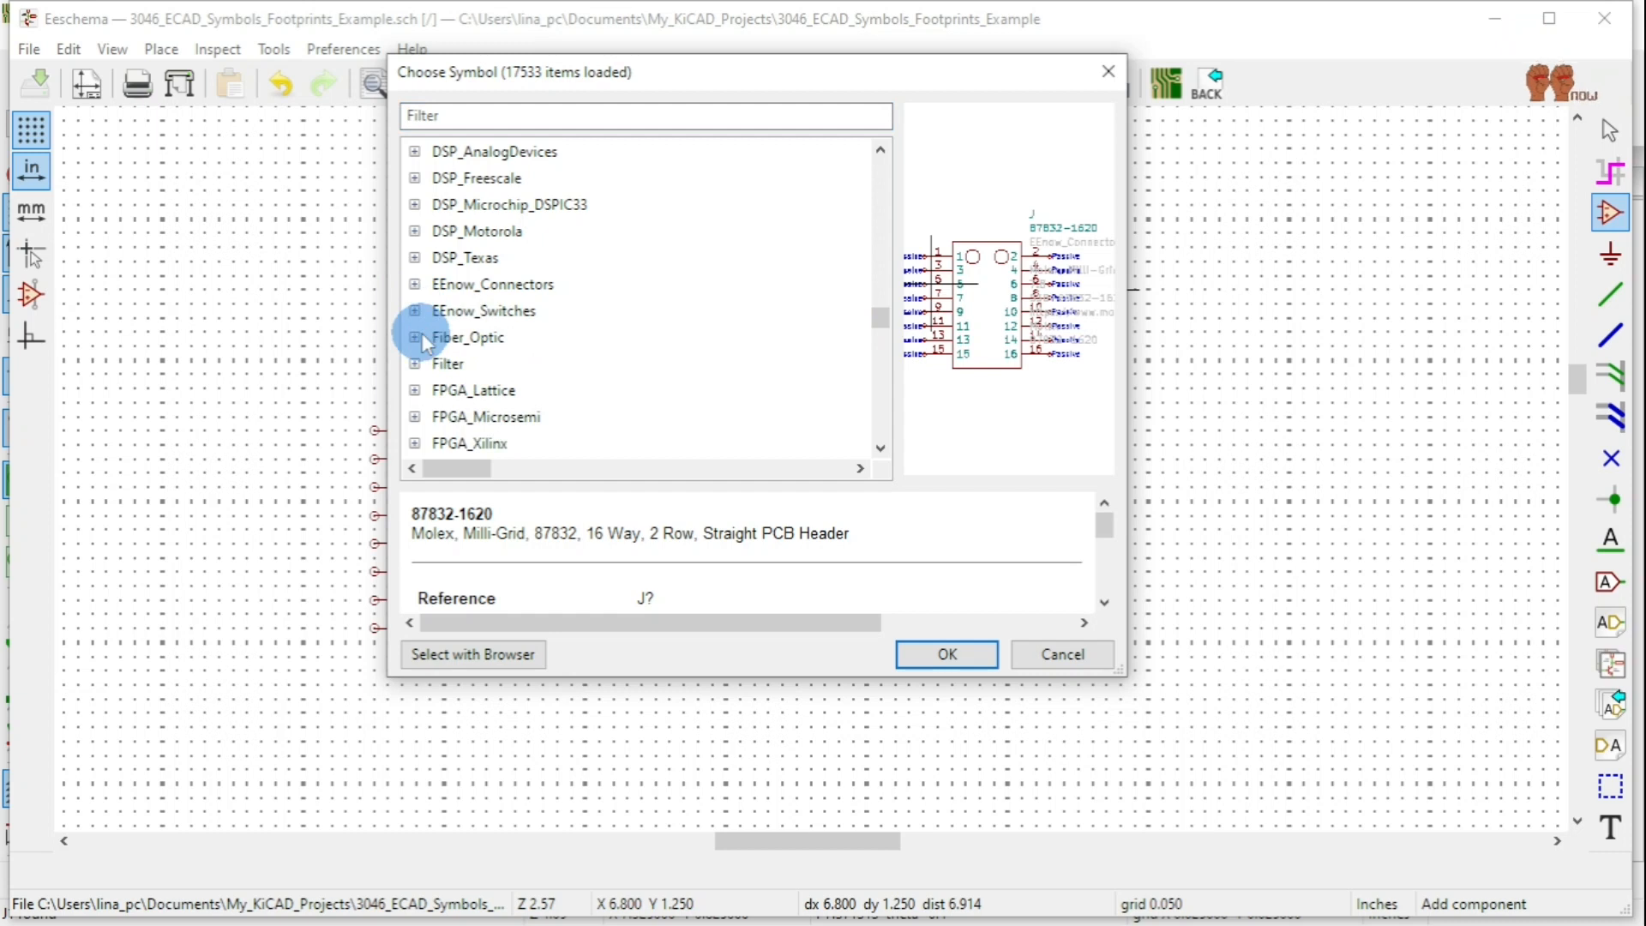
# Place the 95C06A2GWR tactile switch from the EEnow_Switches library above the J1 symbol.
pyautogui.click(415, 310)
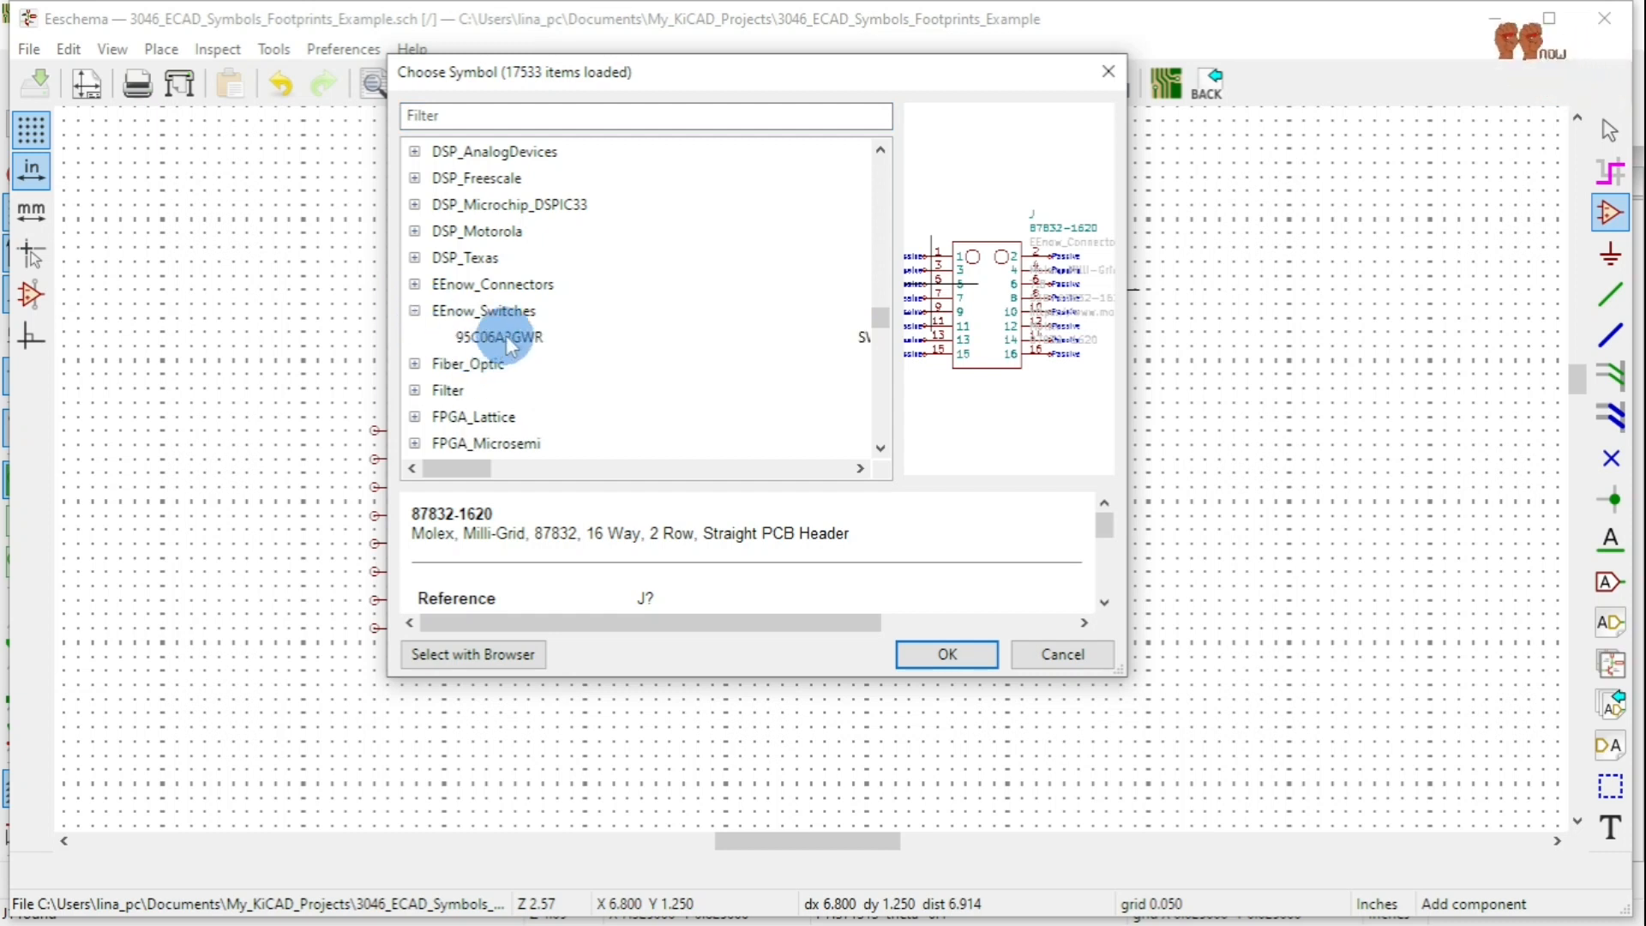
pyautogui.click(506, 336)
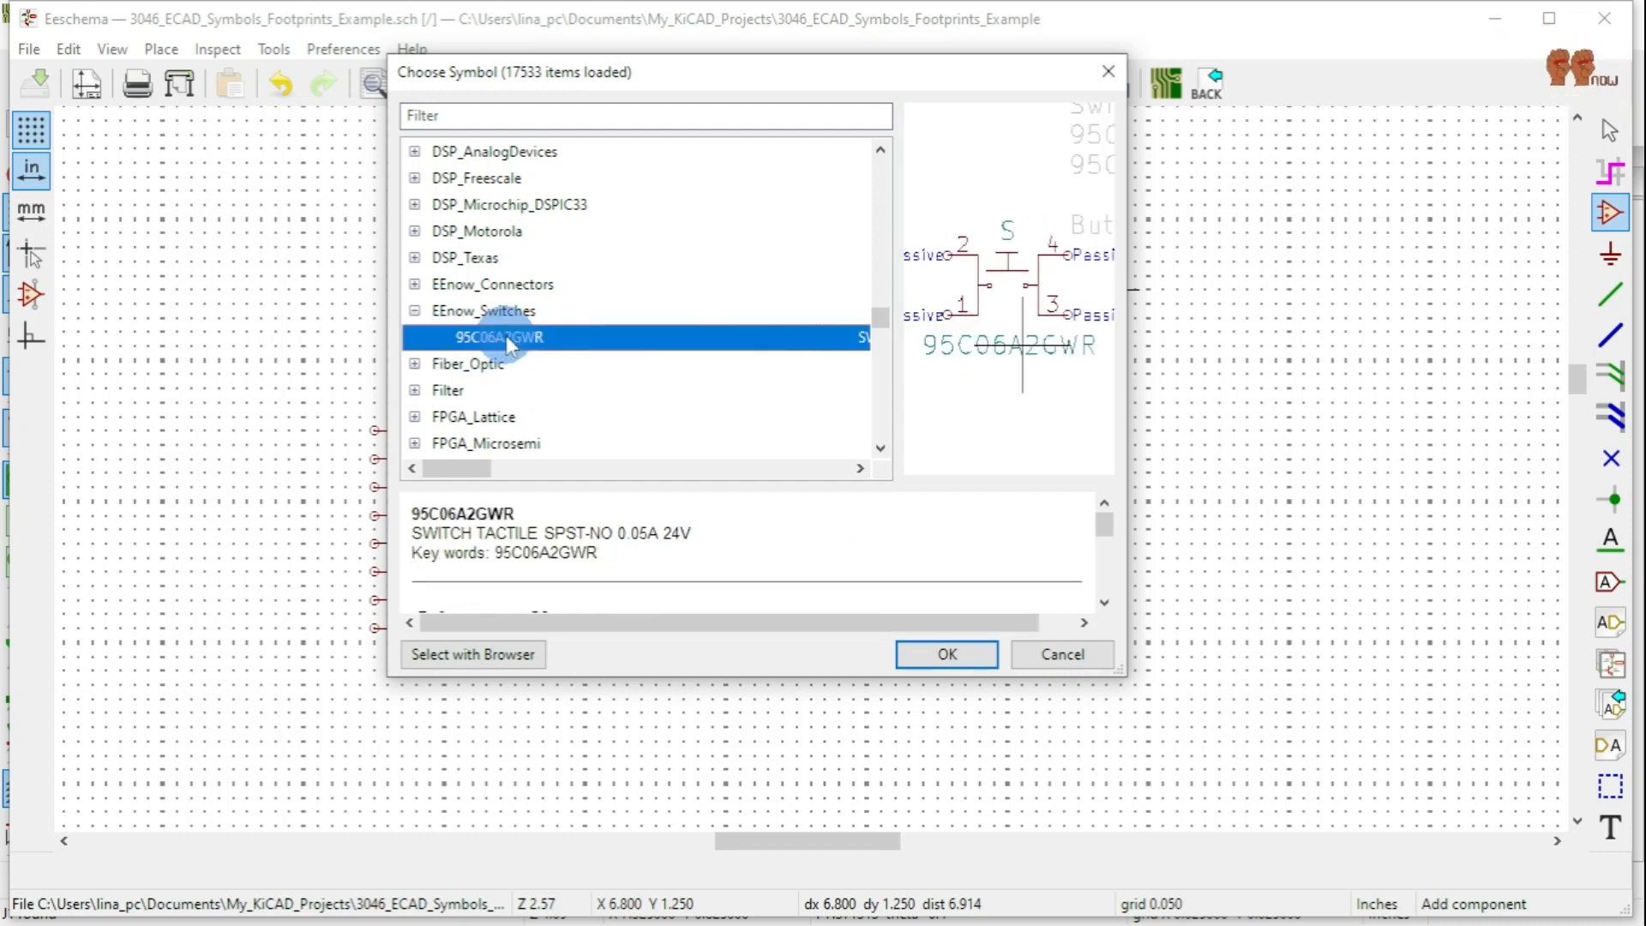
pyautogui.click(415, 310)
pyautogui.click(415, 310)
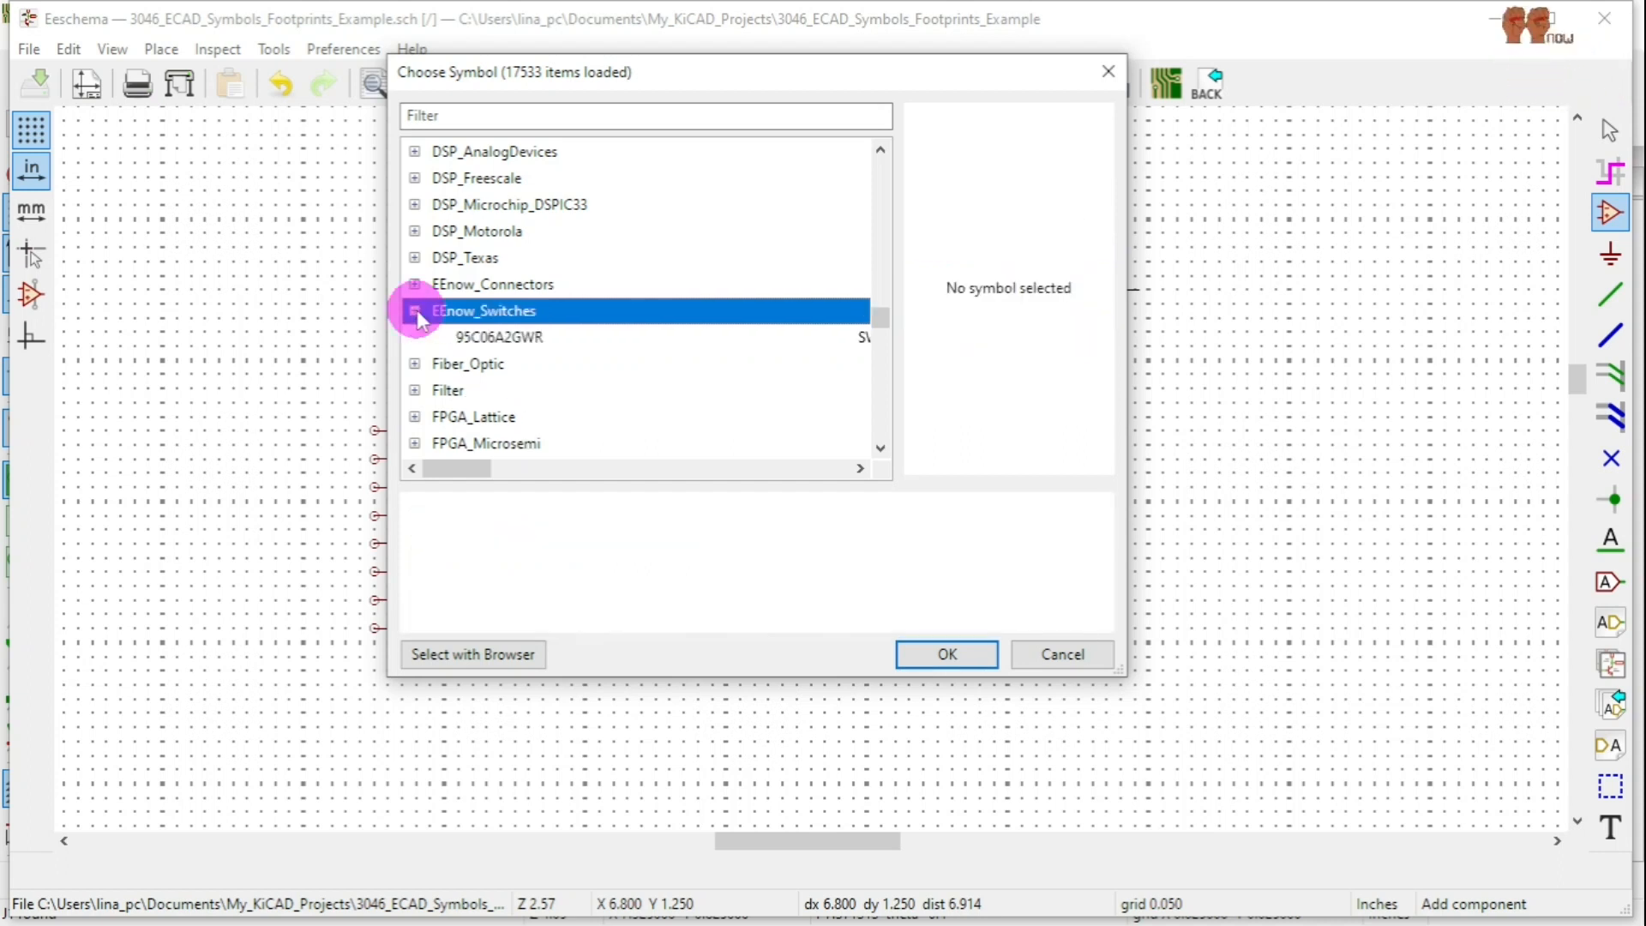
pyautogui.click(507, 337)
pyautogui.click(947, 654)
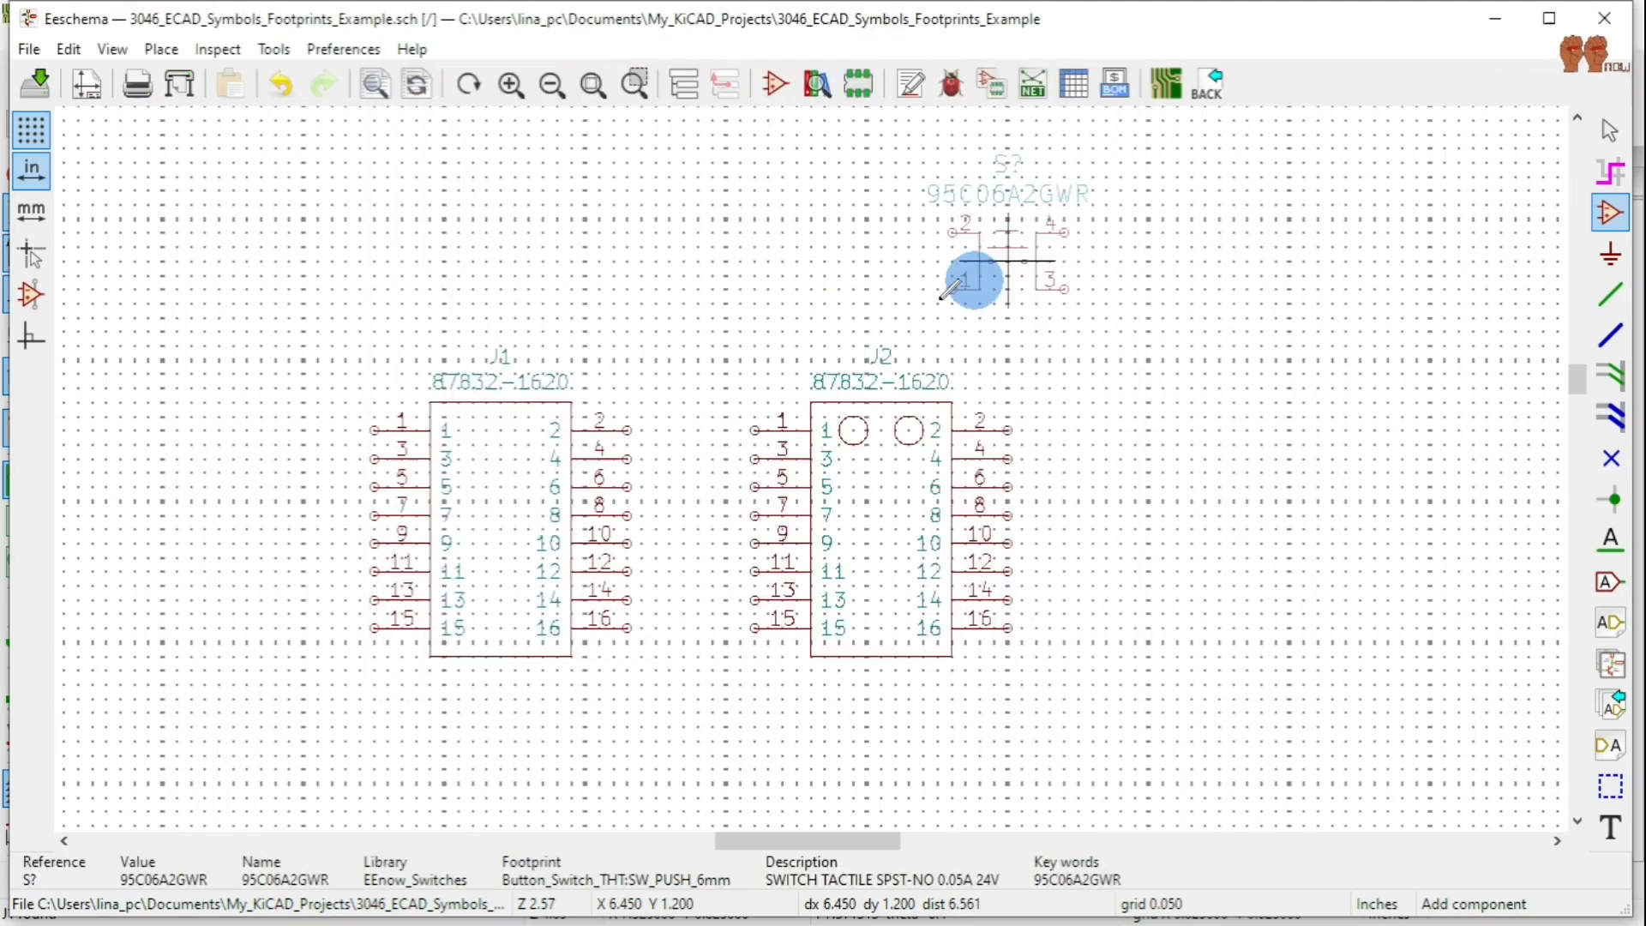
pyautogui.click(417, 247)
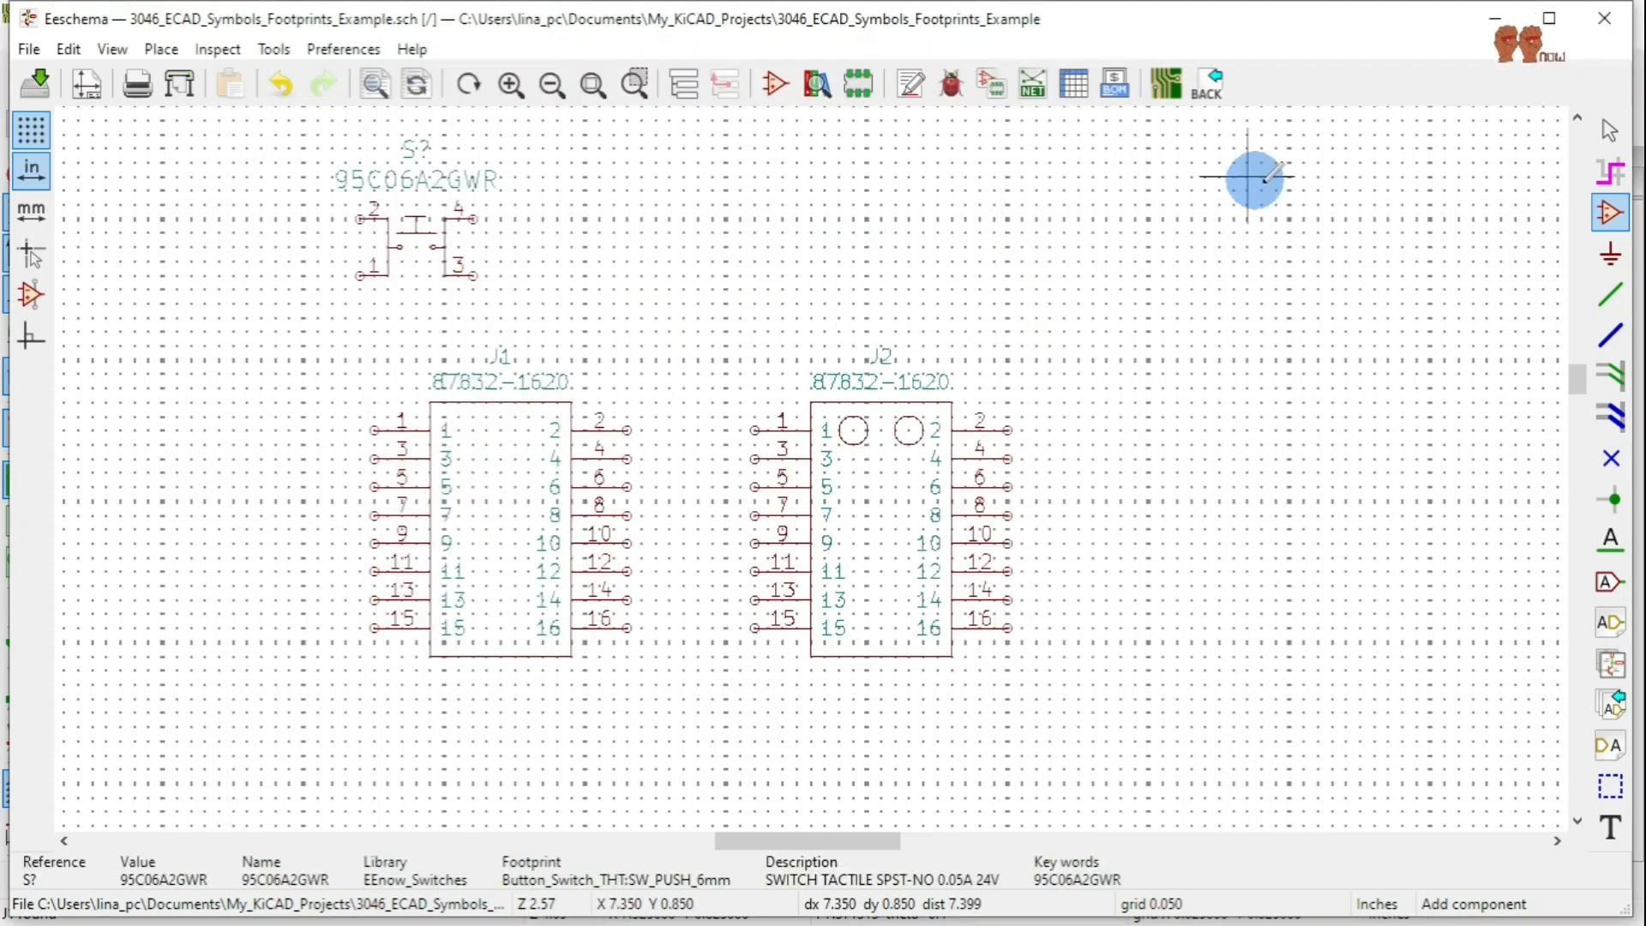
# Start adding another symbol above J2 and expand the SamacSys_Parts library.
pyautogui.click(958, 238)
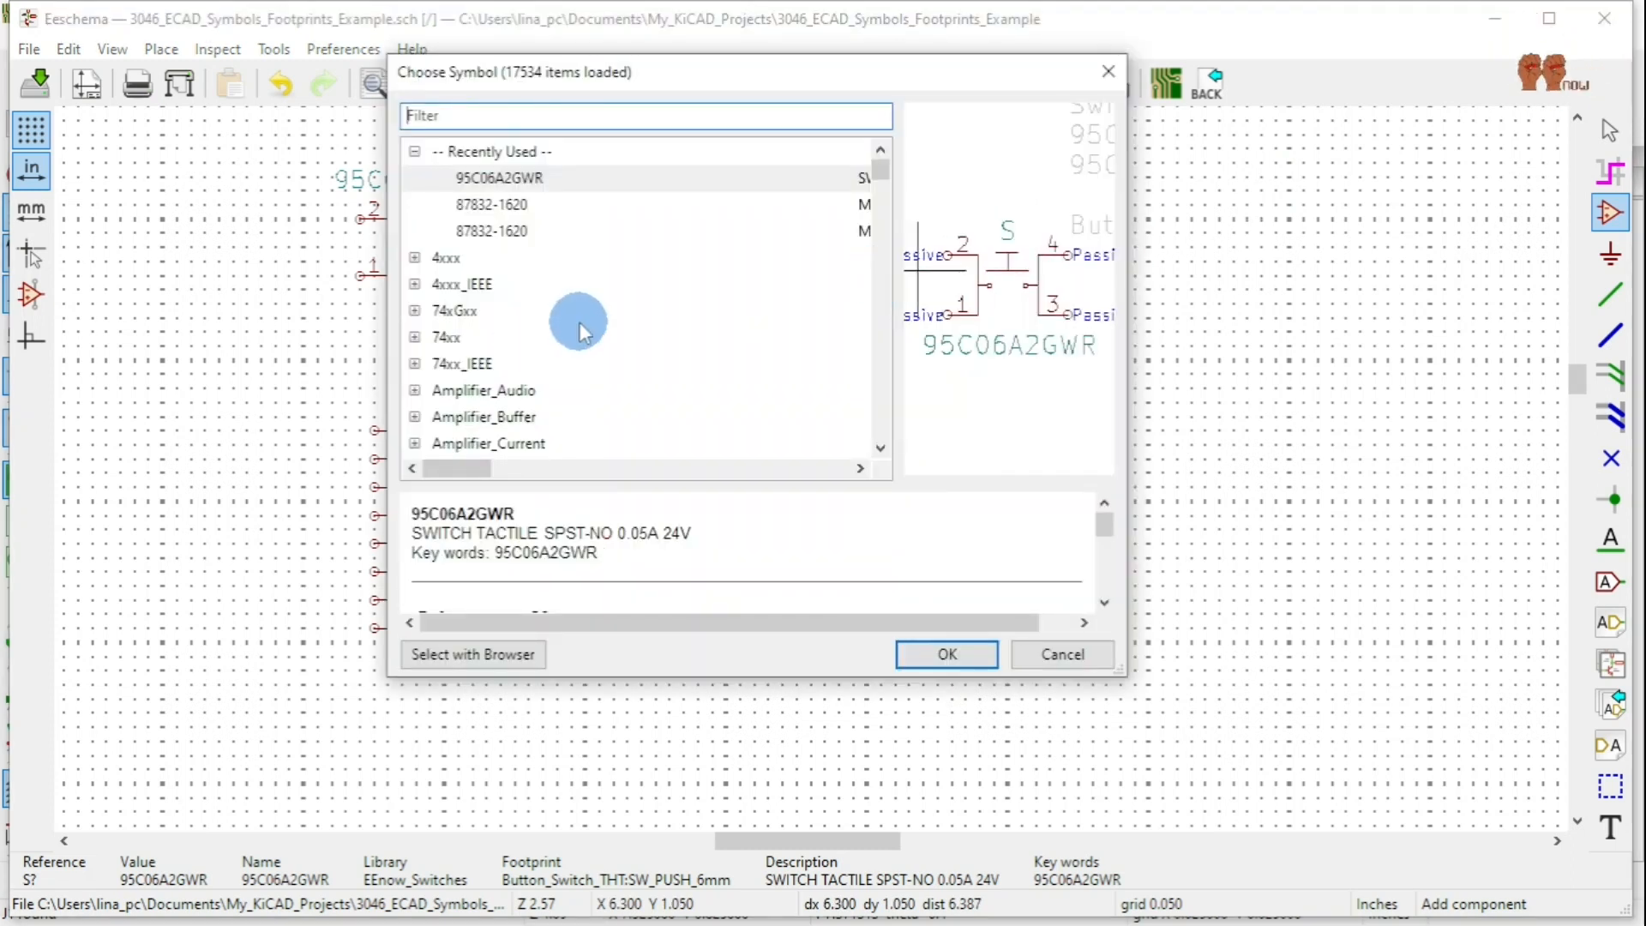
pyautogui.scroll(-10, 579, 321)
pyautogui.scroll(-20, 581, 329)
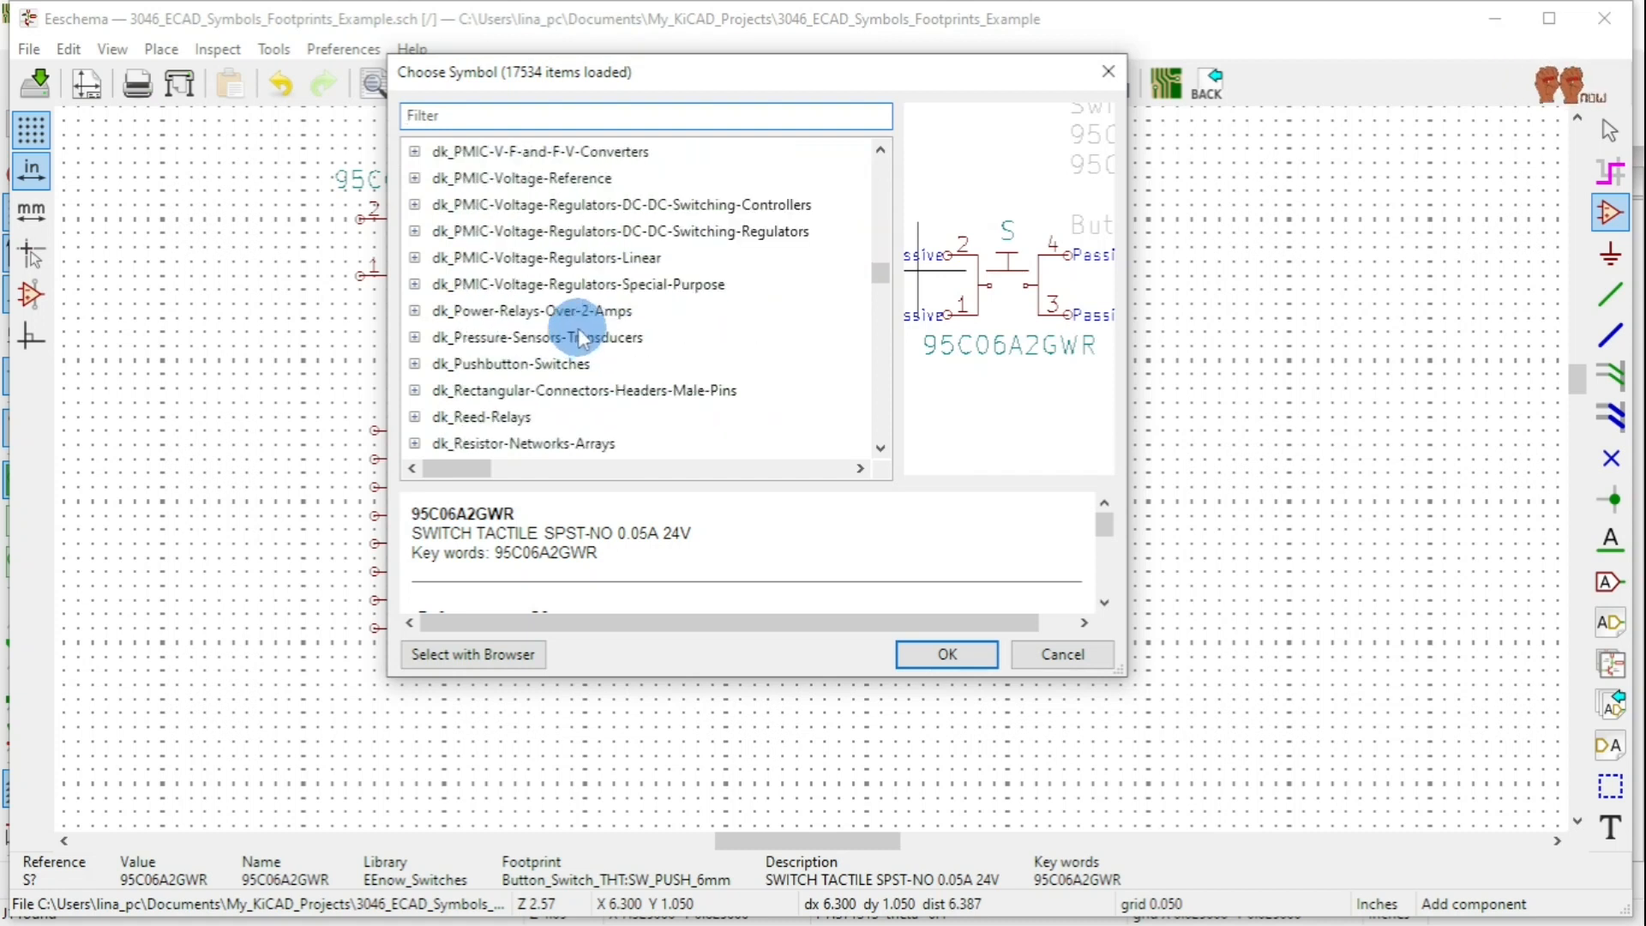
pyautogui.scroll(-20, 574, 333)
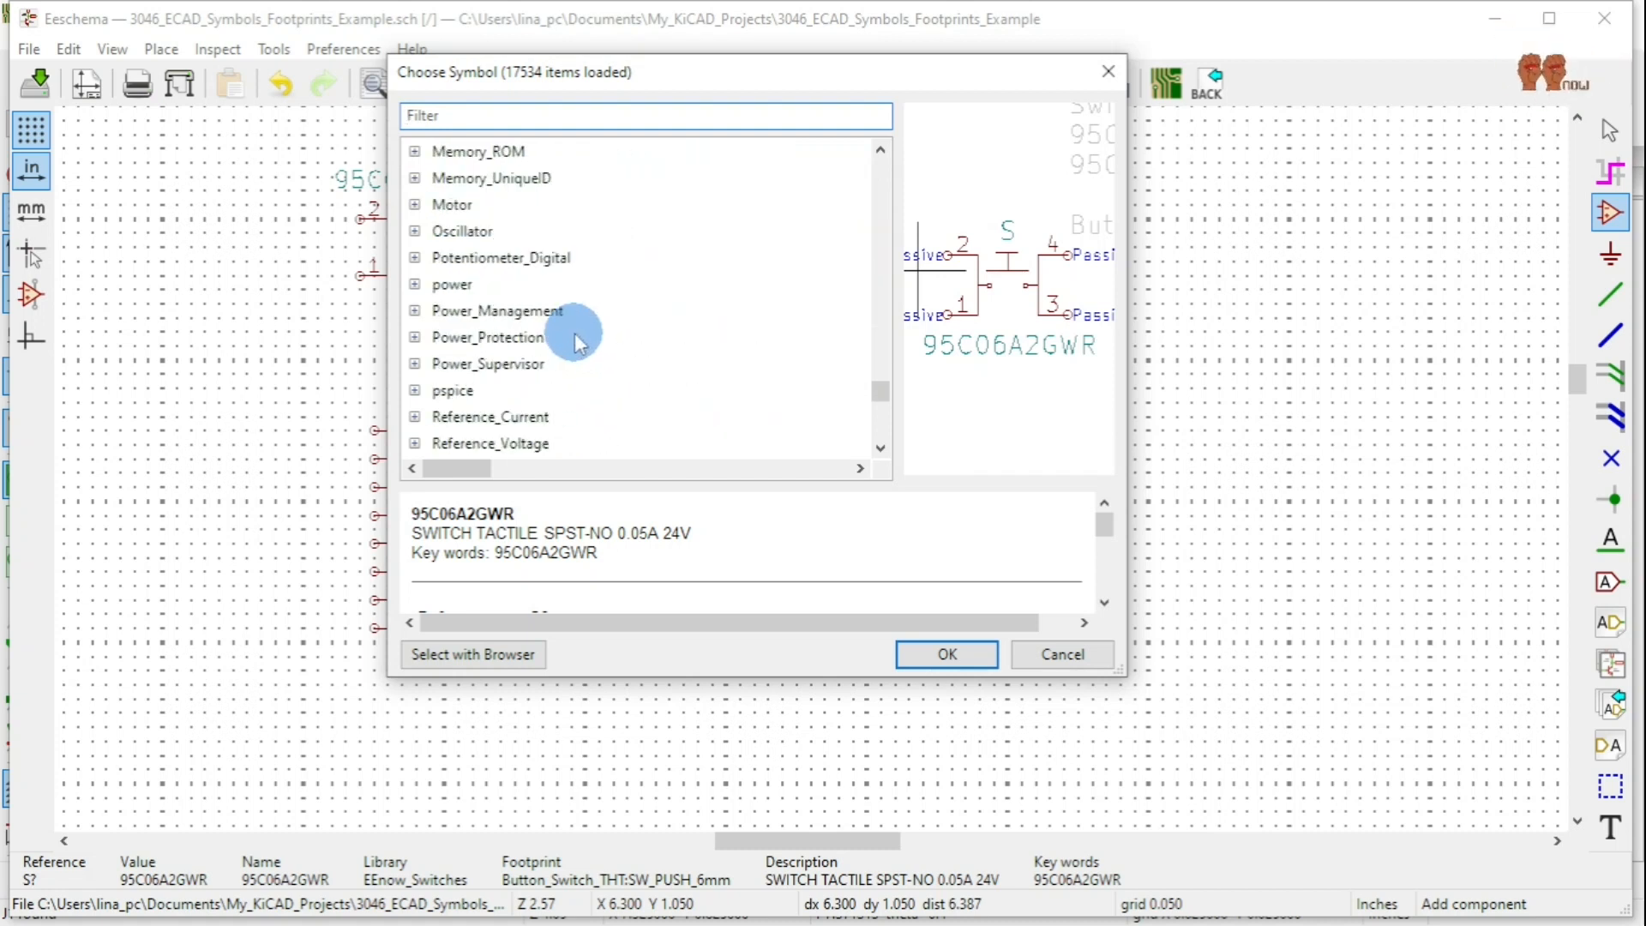
pyautogui.scroll(-20, 548, 350)
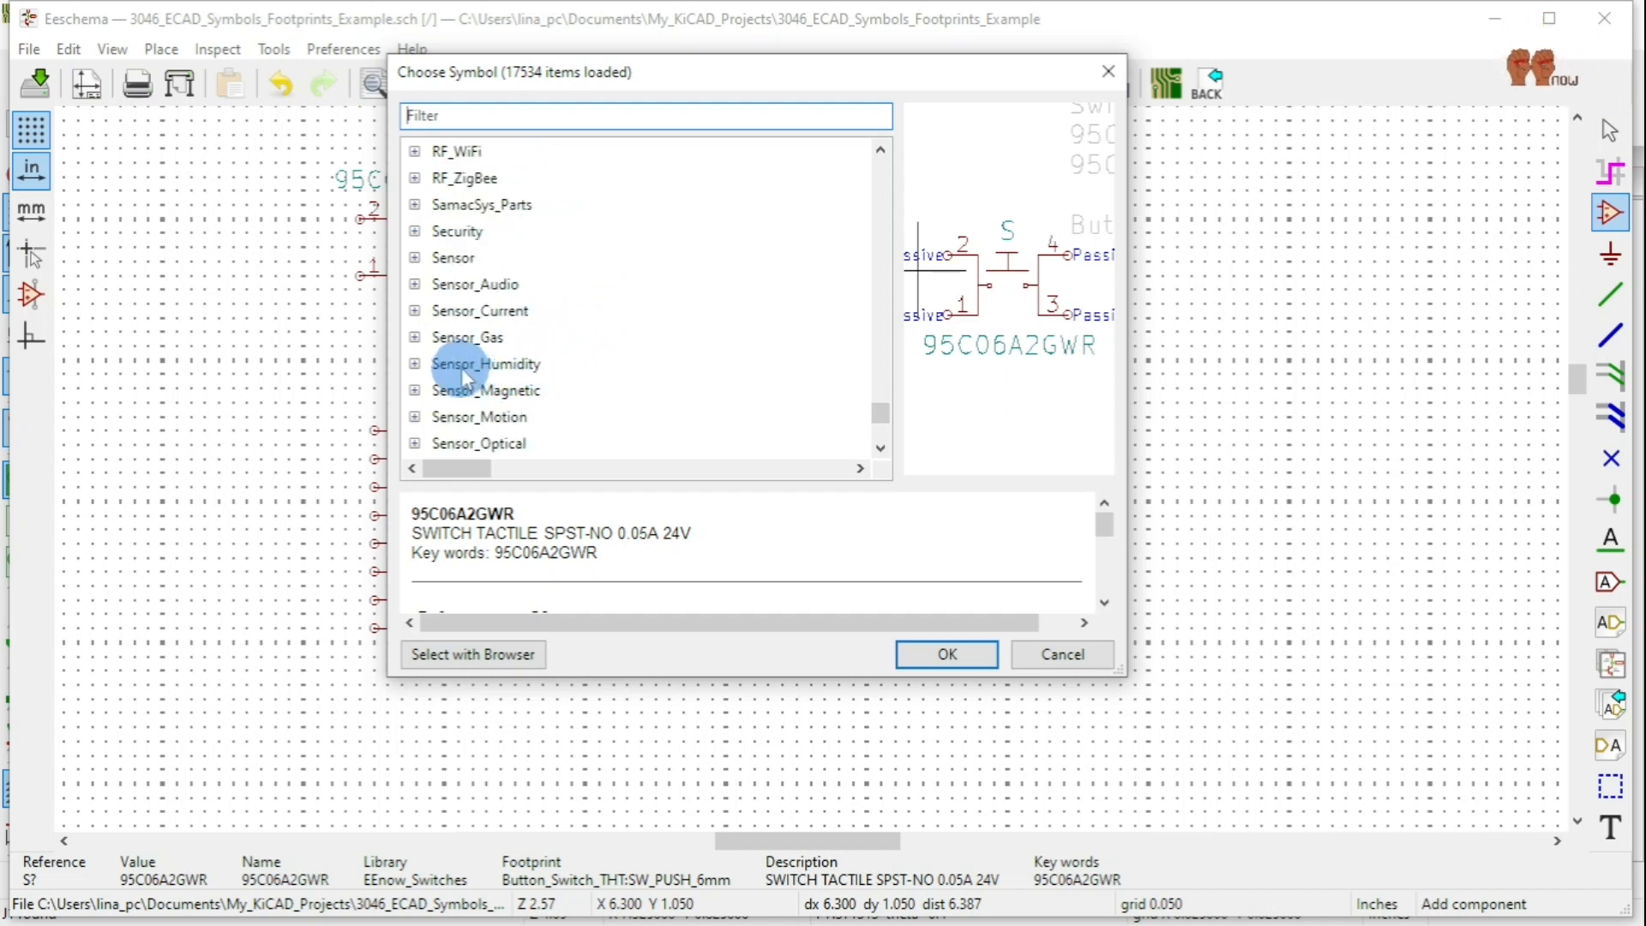
pyautogui.click(416, 205)
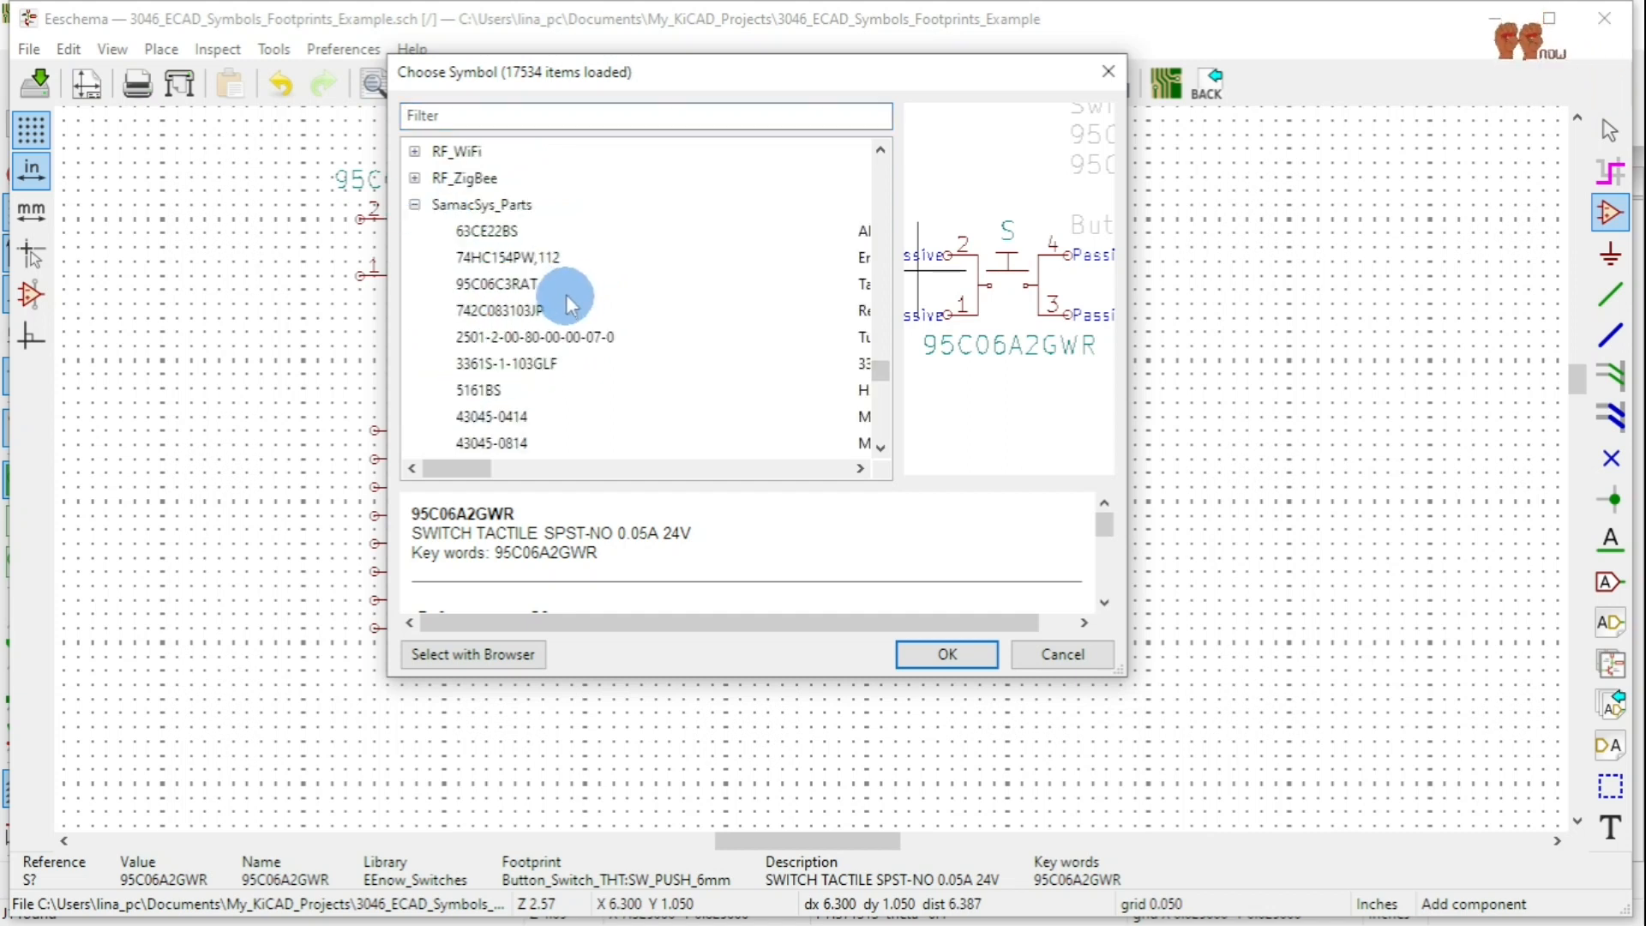
pyautogui.click(507, 231)
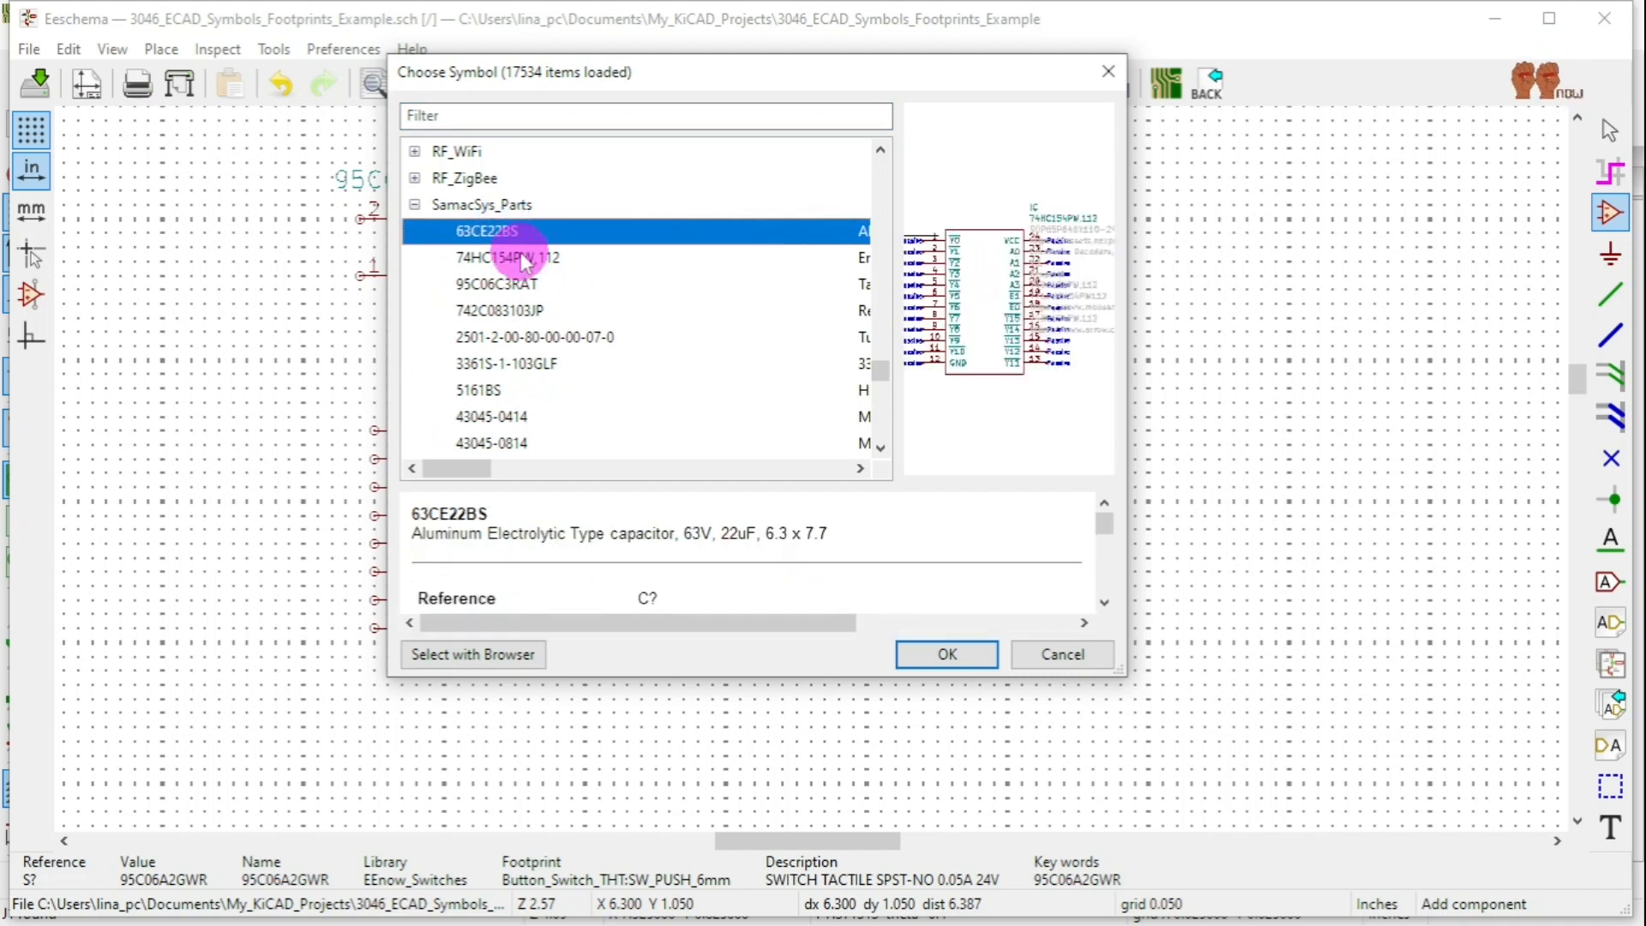
pyautogui.click(523, 283)
pyautogui.click(540, 337)
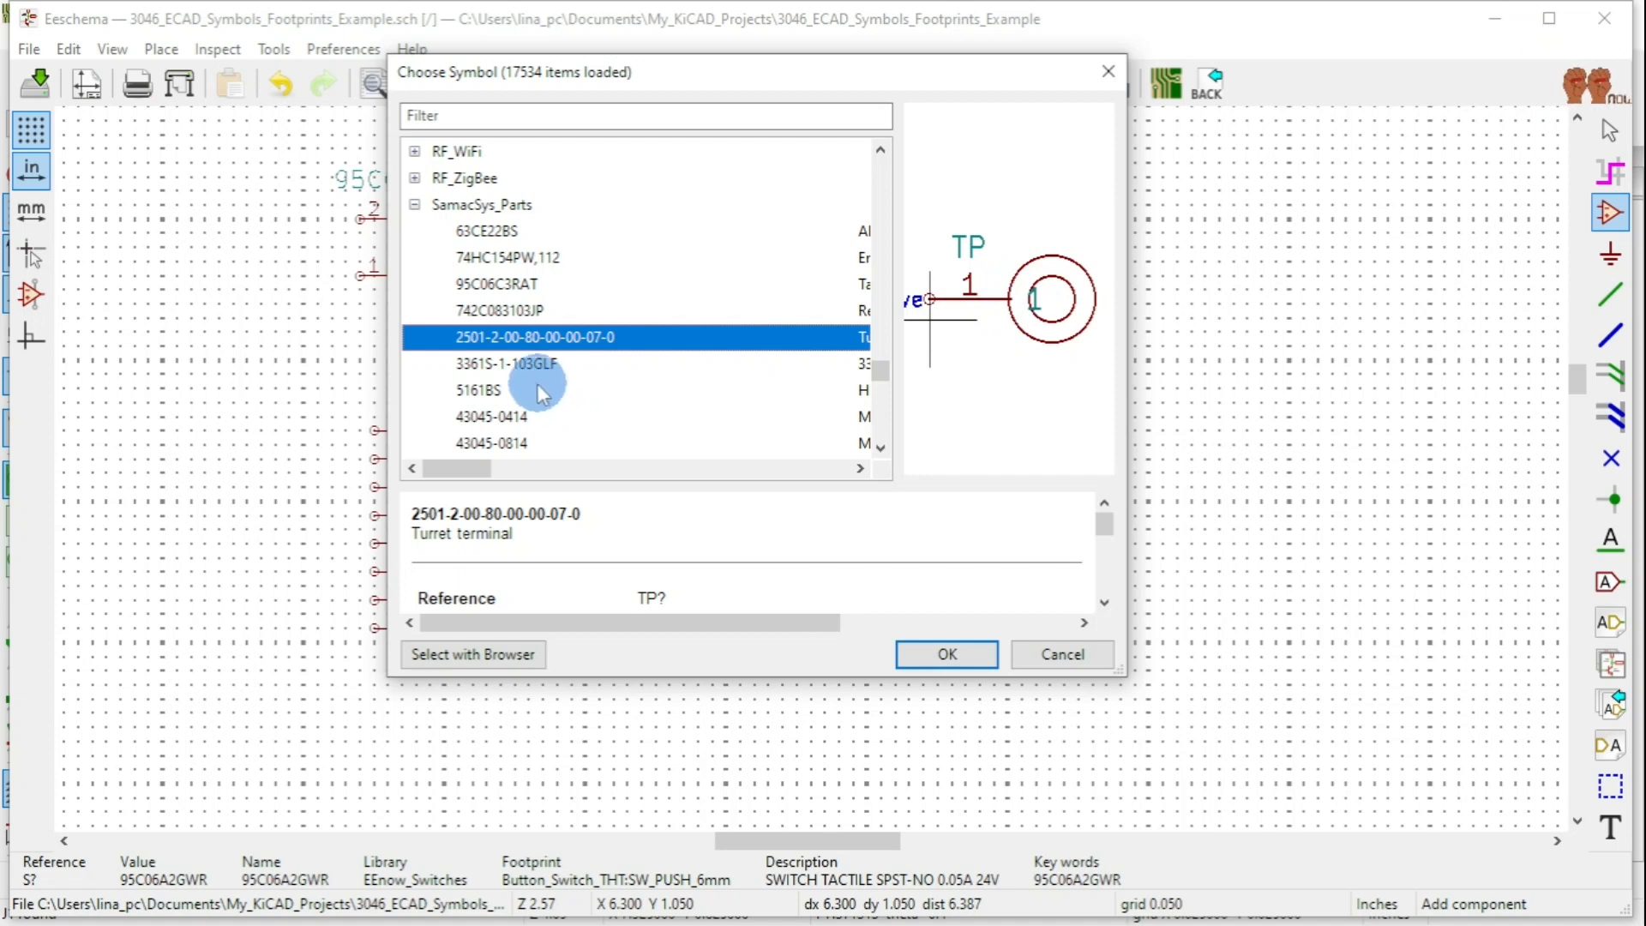
pyautogui.click(531, 370)
pyautogui.click(540, 340)
pyautogui.click(846, 340)
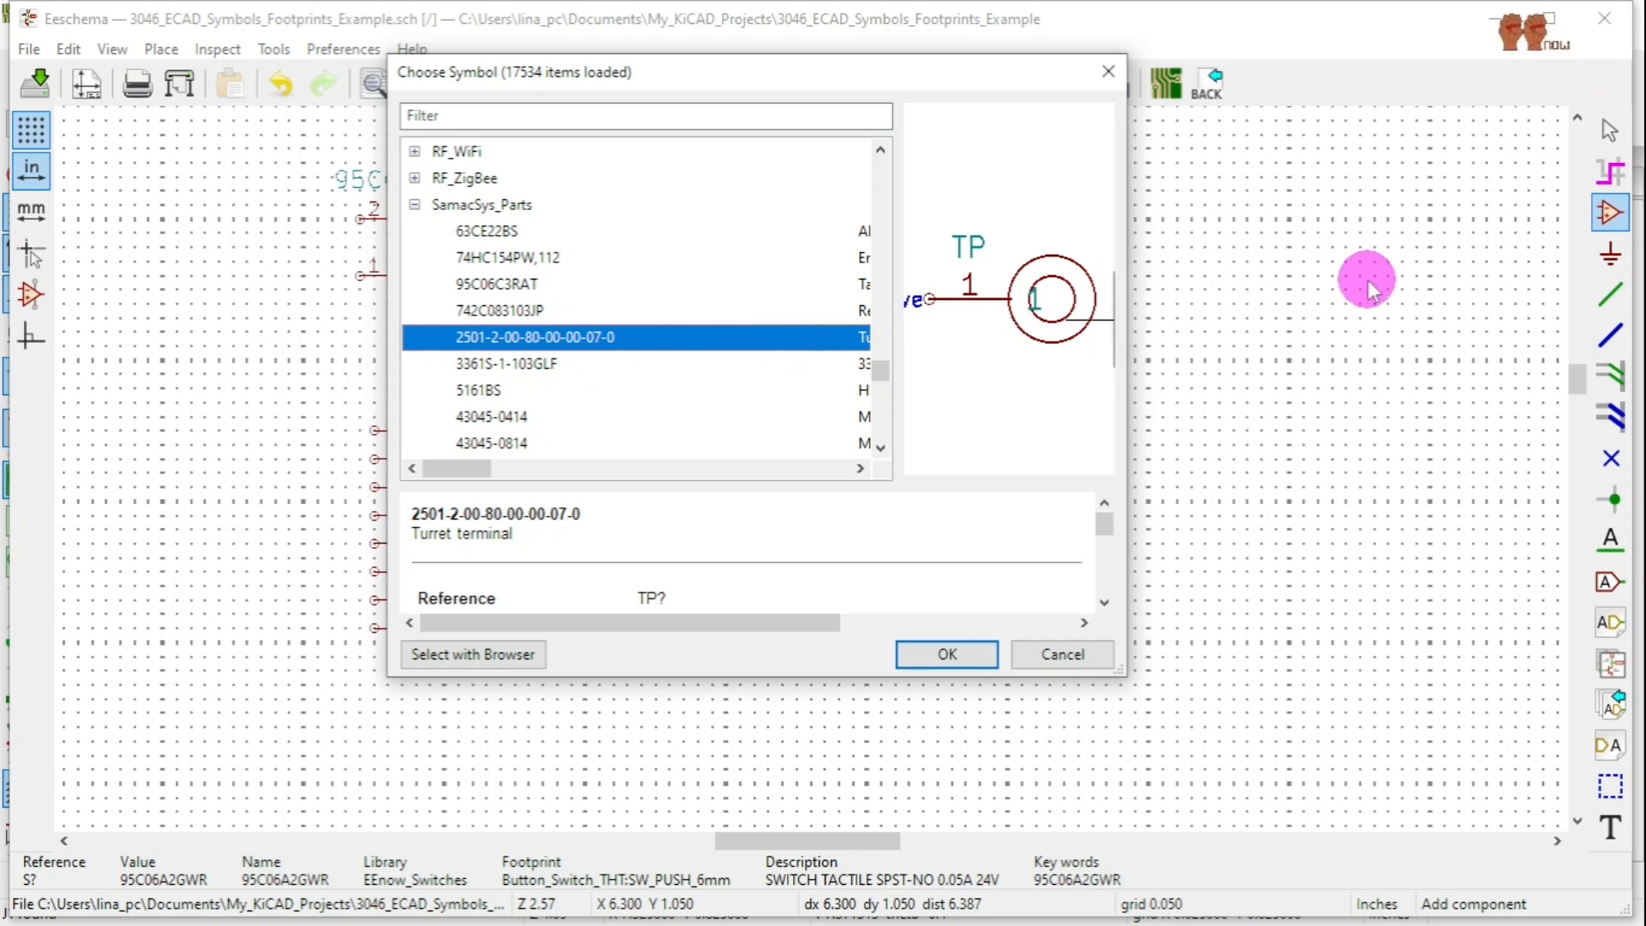
pyautogui.click(985, 651)
pyautogui.click(753, 233)
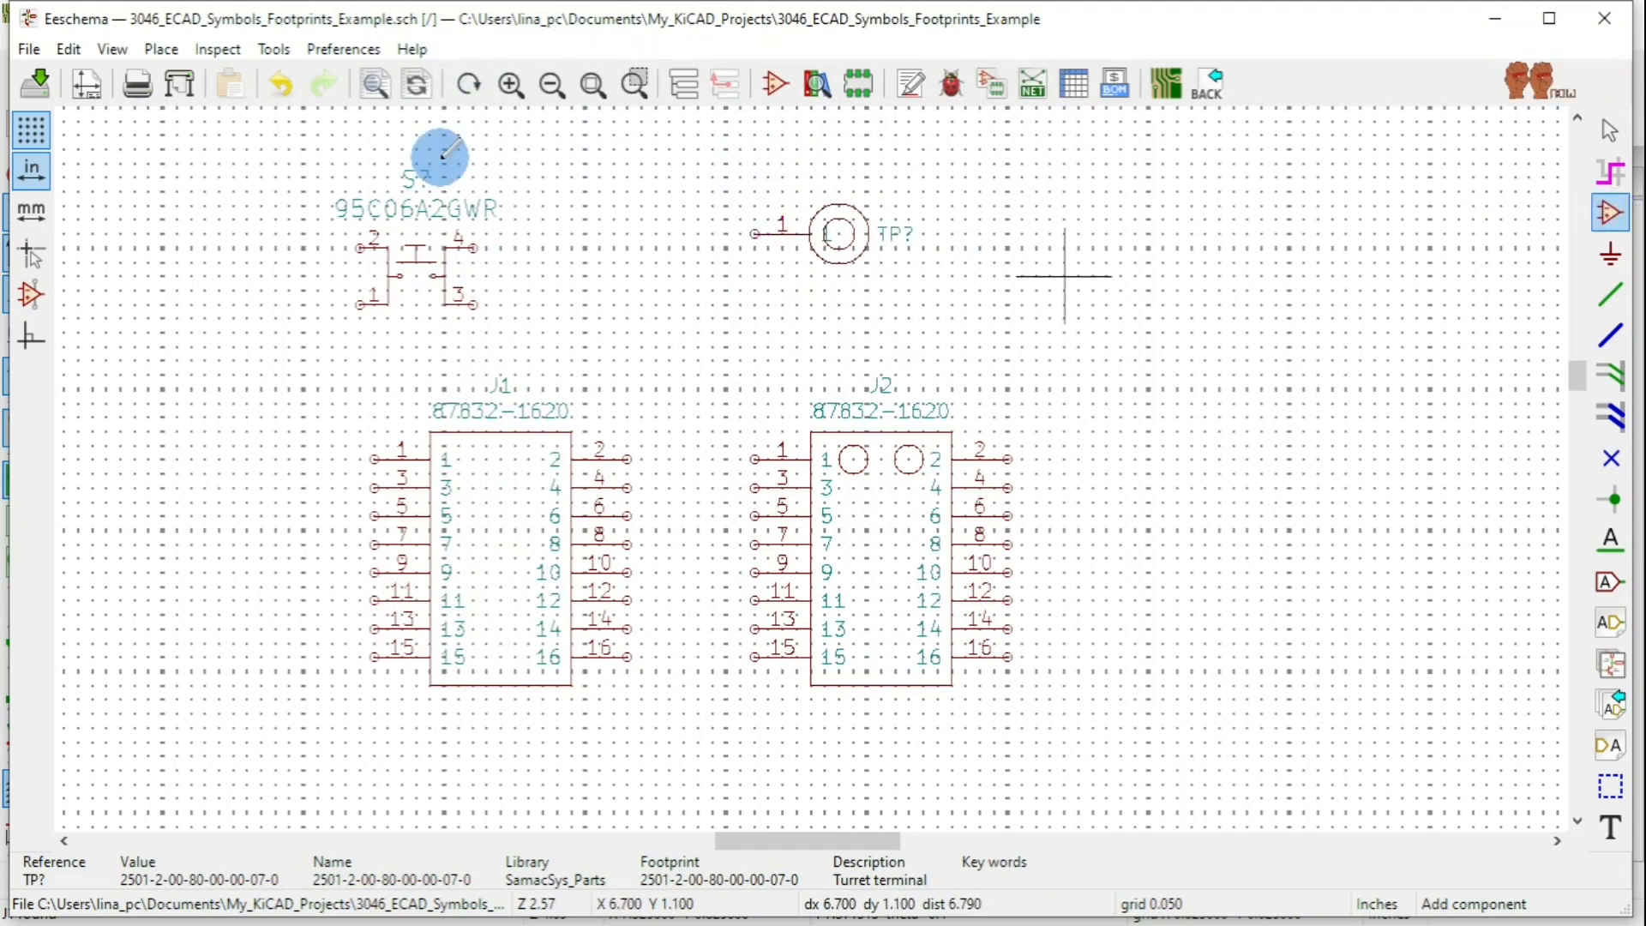
# Reopen the symbol chooser and preview SamacSys_Parts symbols from 1825910-6 through ATMEGA328P-15AZ.
pyautogui.click(596, 275)
pyautogui.scroll(-20, 570, 369)
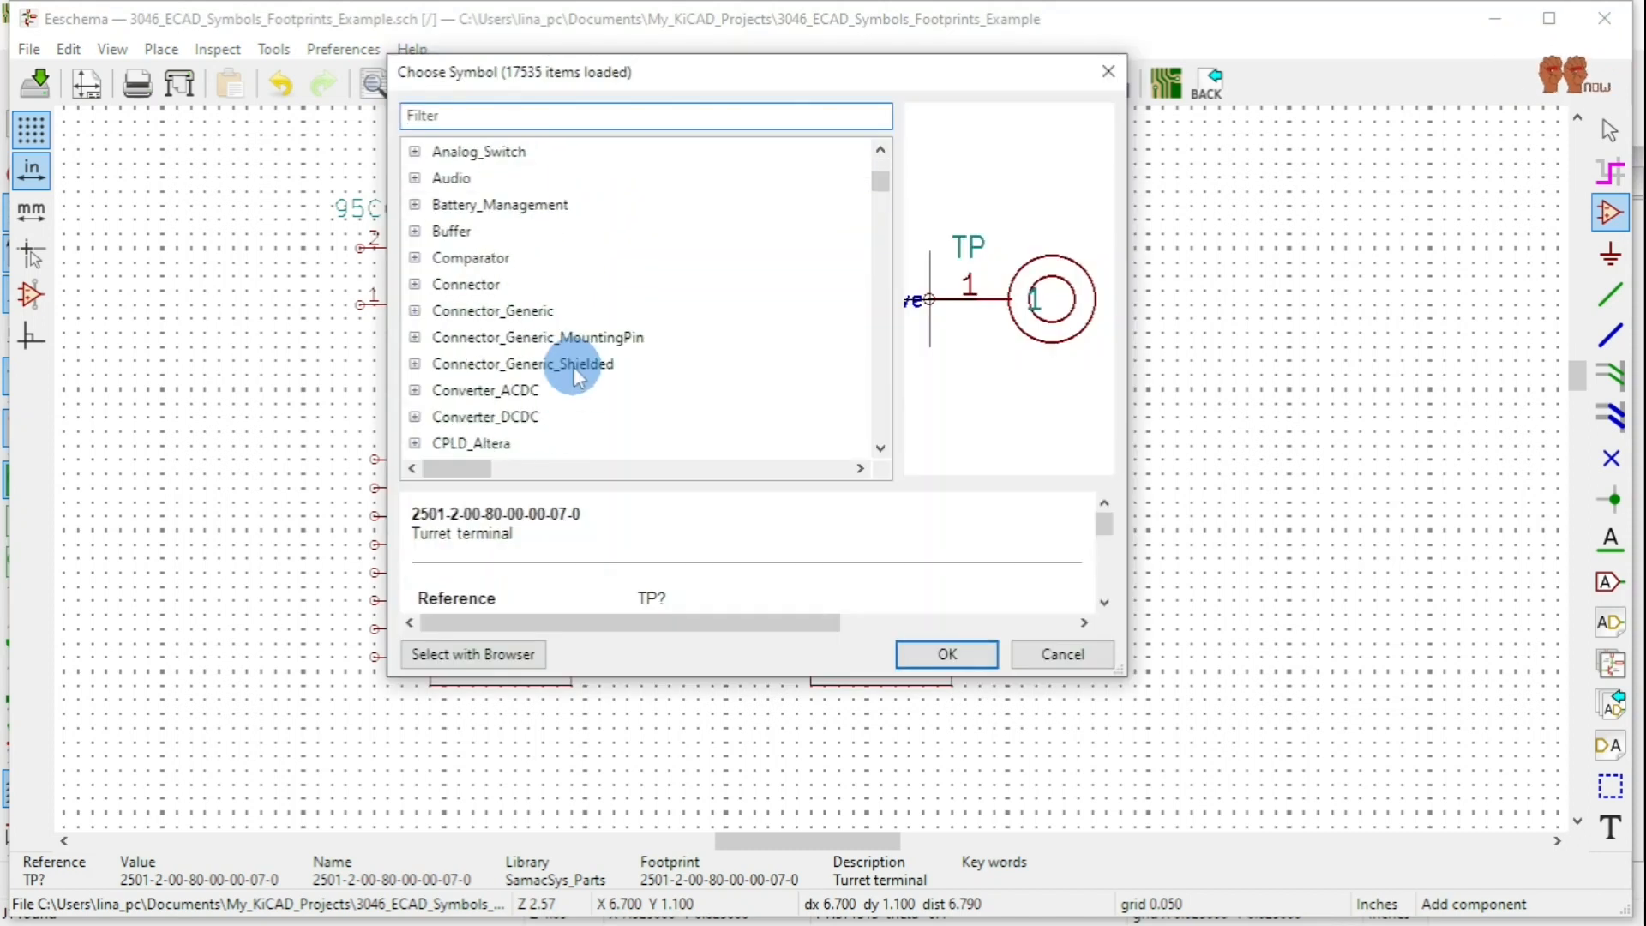
pyautogui.scroll(-20, 563, 377)
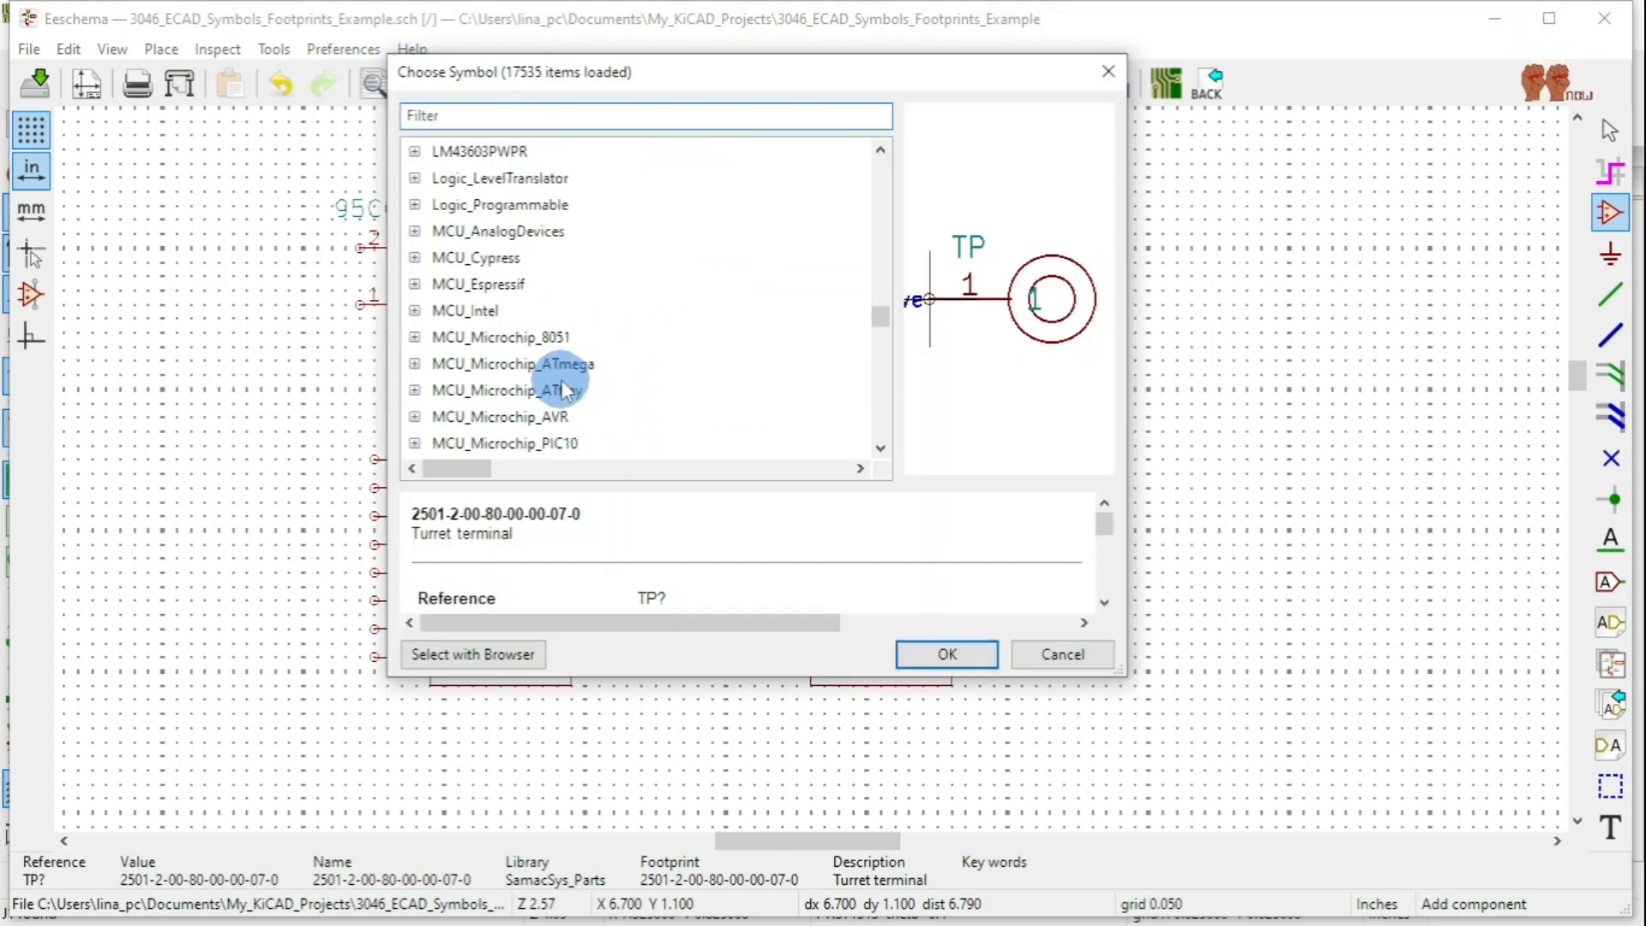
pyautogui.scroll(-7, 561, 379)
pyautogui.scroll(3, 560, 379)
pyautogui.scroll(-3, 561, 378)
pyautogui.scroll(-3, 549, 383)
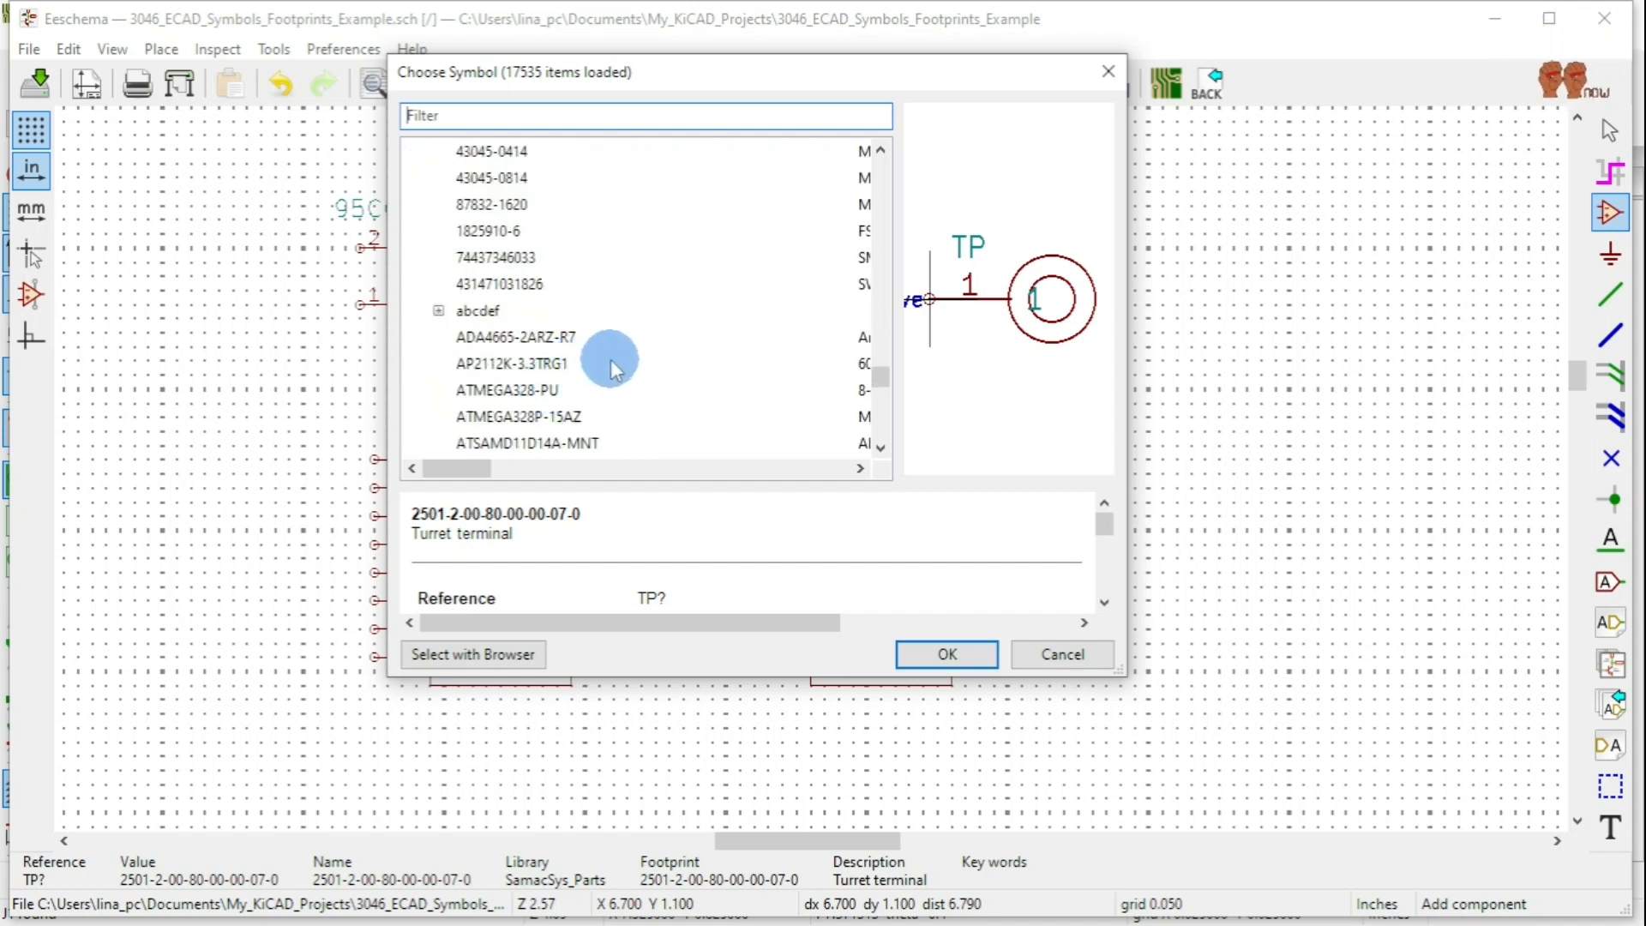
pyautogui.click(509, 230)
pyautogui.click(523, 258)
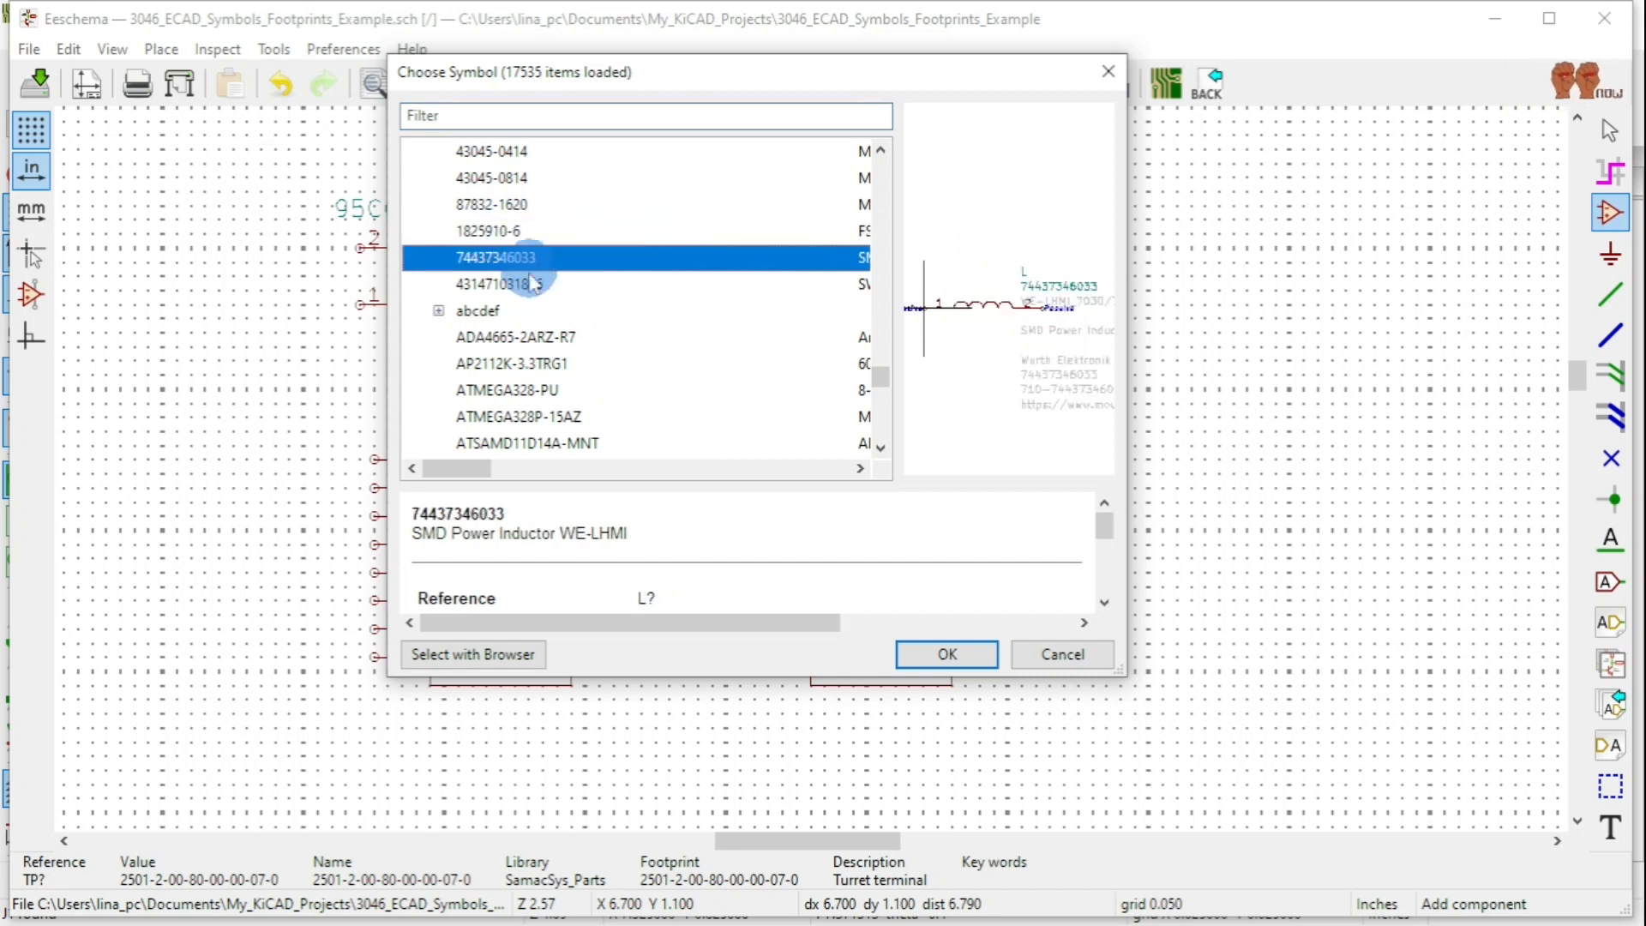
pyautogui.click(530, 286)
pyautogui.click(536, 309)
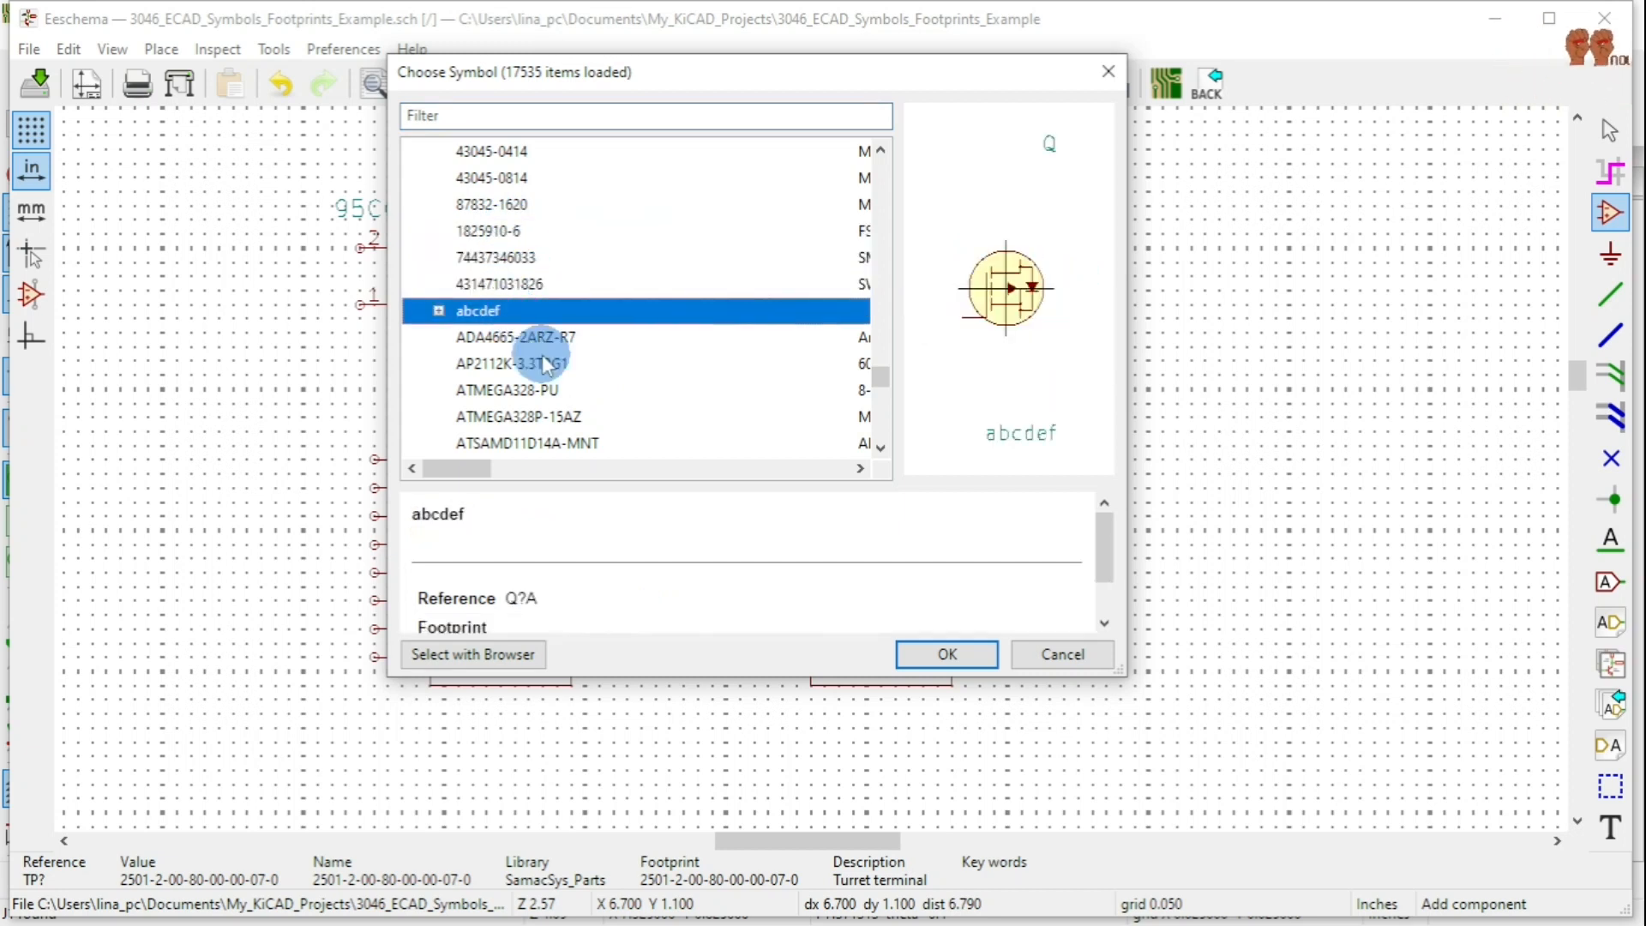
pyautogui.click(531, 363)
pyautogui.click(533, 390)
pyautogui.click(542, 420)
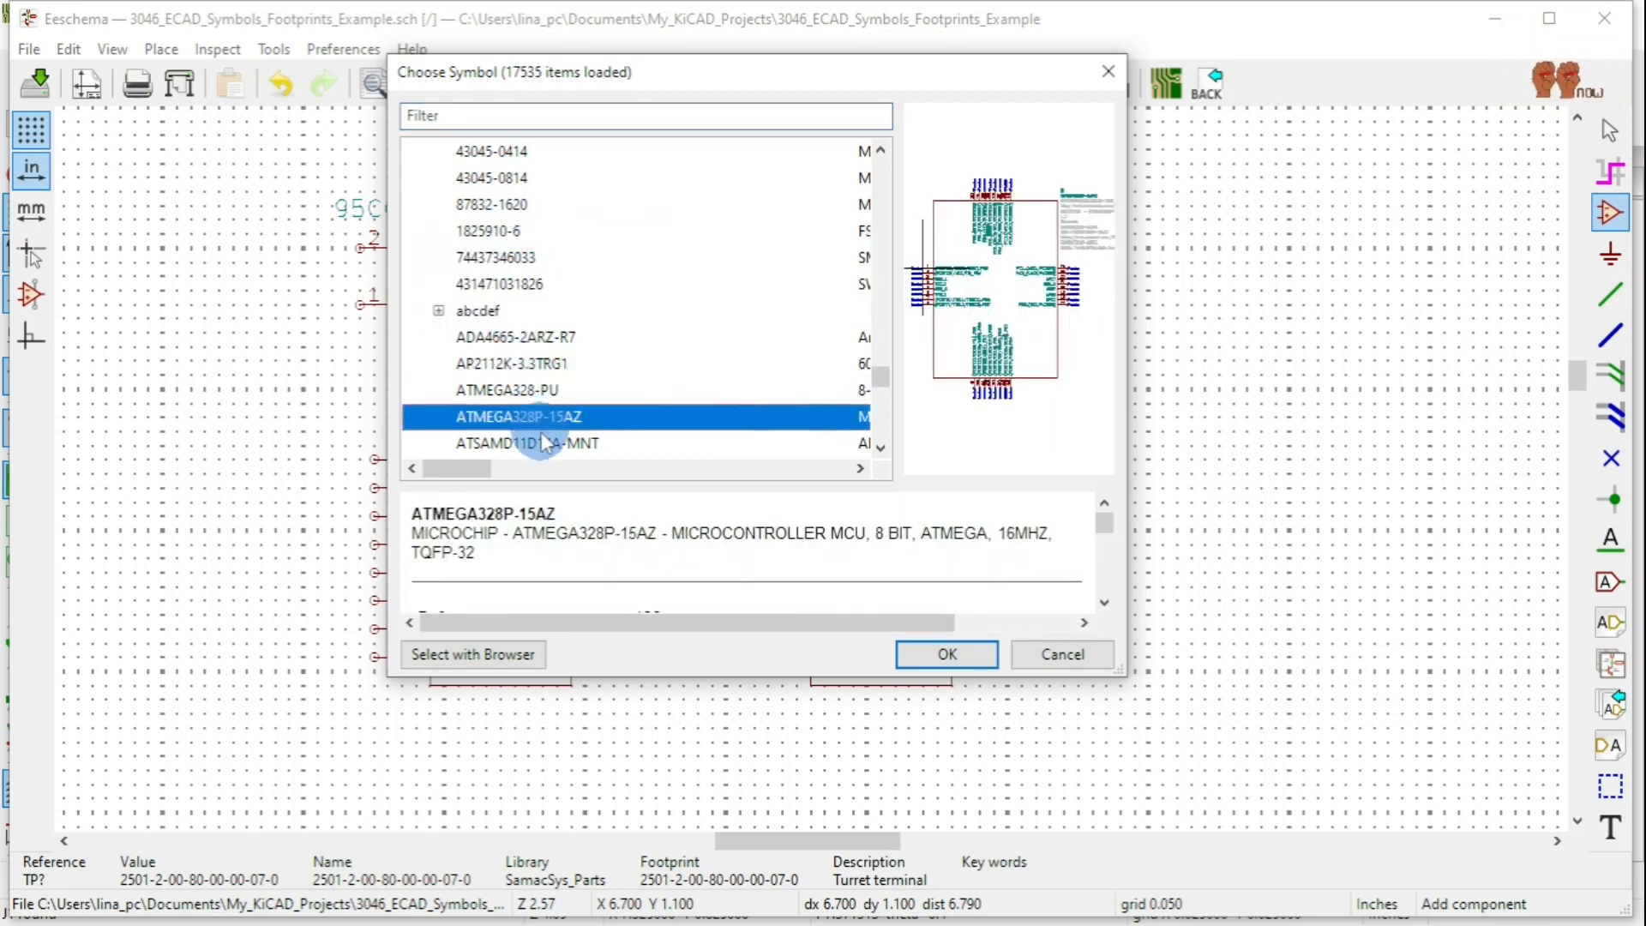
# Preview the ATSAMD11D14A-SSNT symbol and compare the drawing styles of the B4B, B8B and B10B PH-SM4-TB header symbols.
pyautogui.scroll(-3, 541, 424)
pyautogui.click(548, 203)
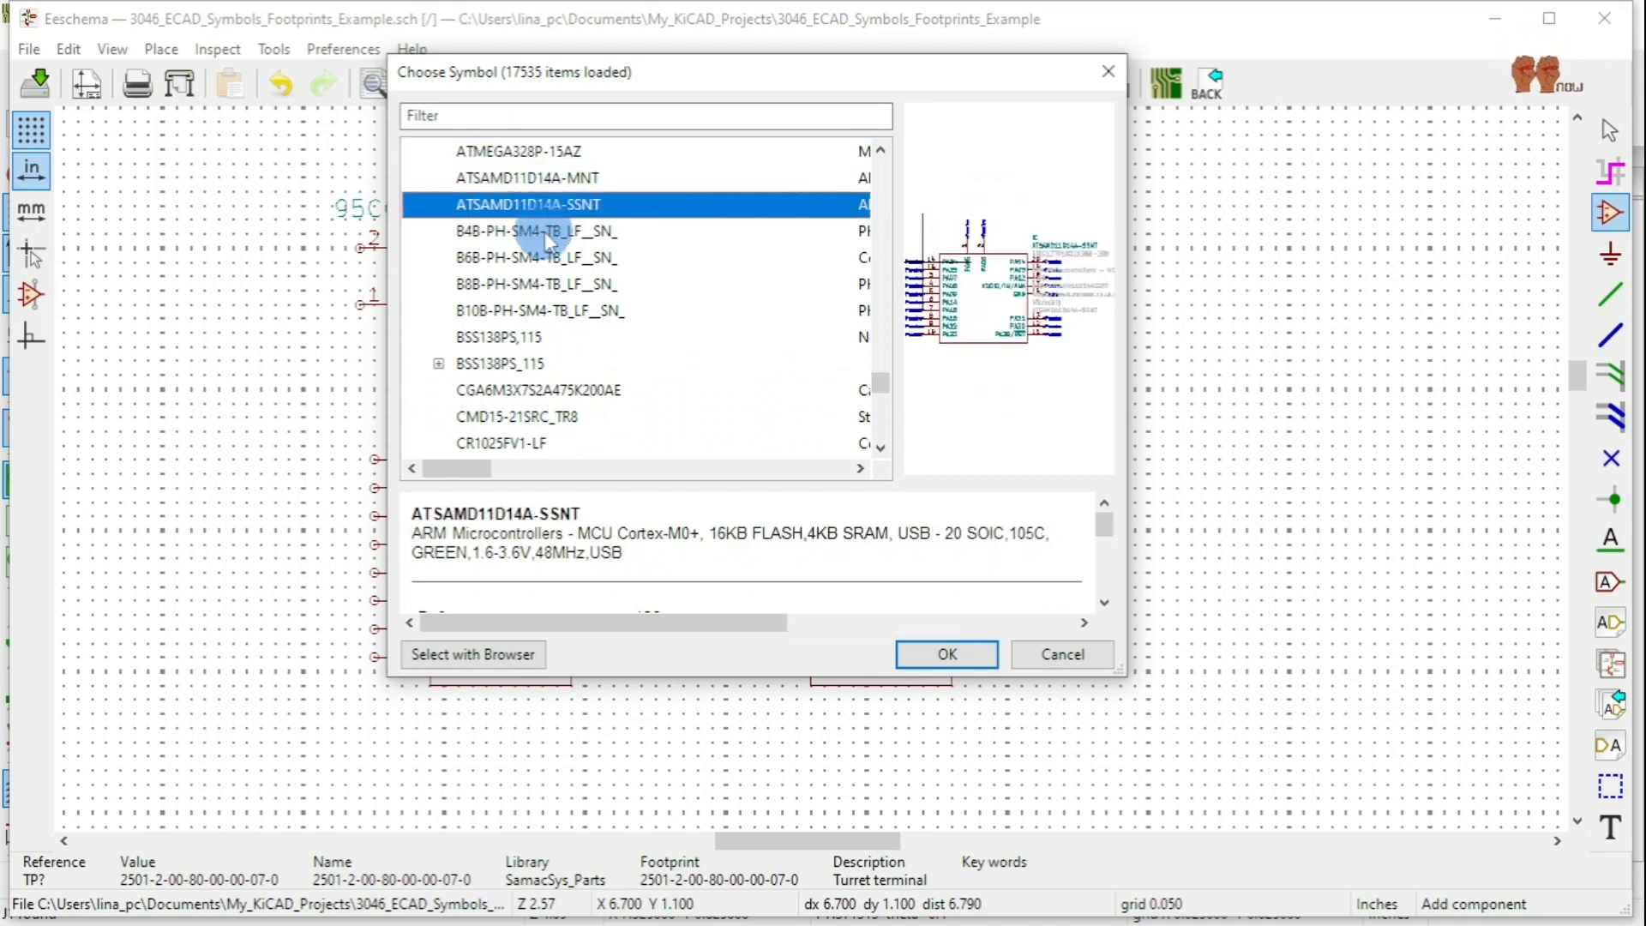
pyautogui.click(544, 231)
pyautogui.click(553, 288)
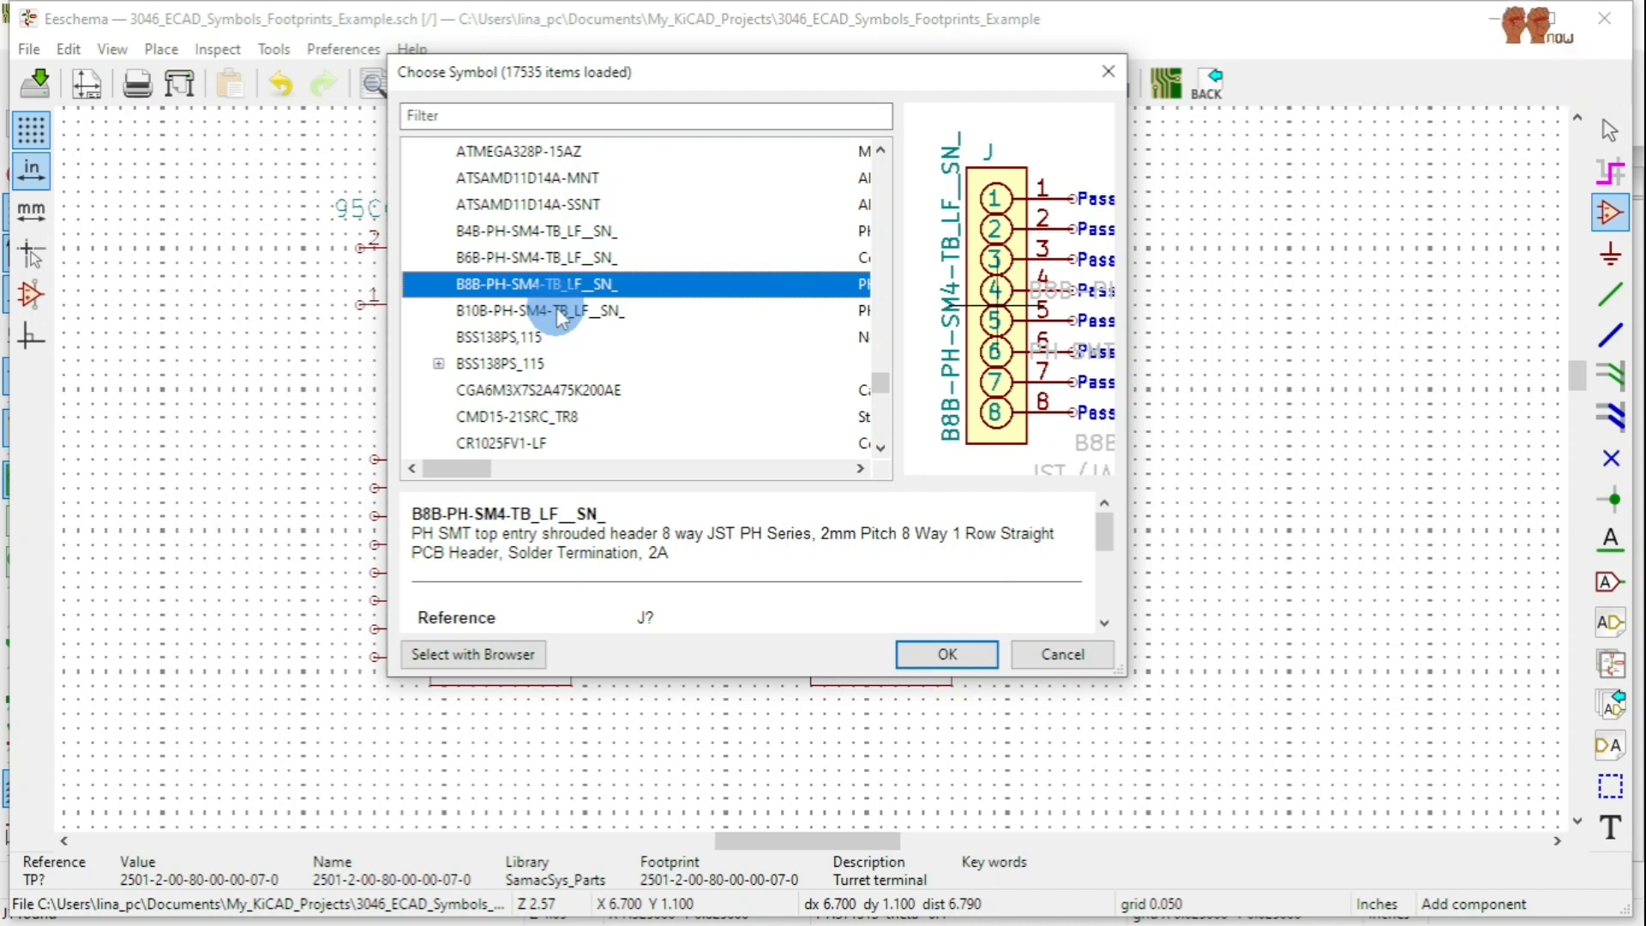
pyautogui.click(545, 317)
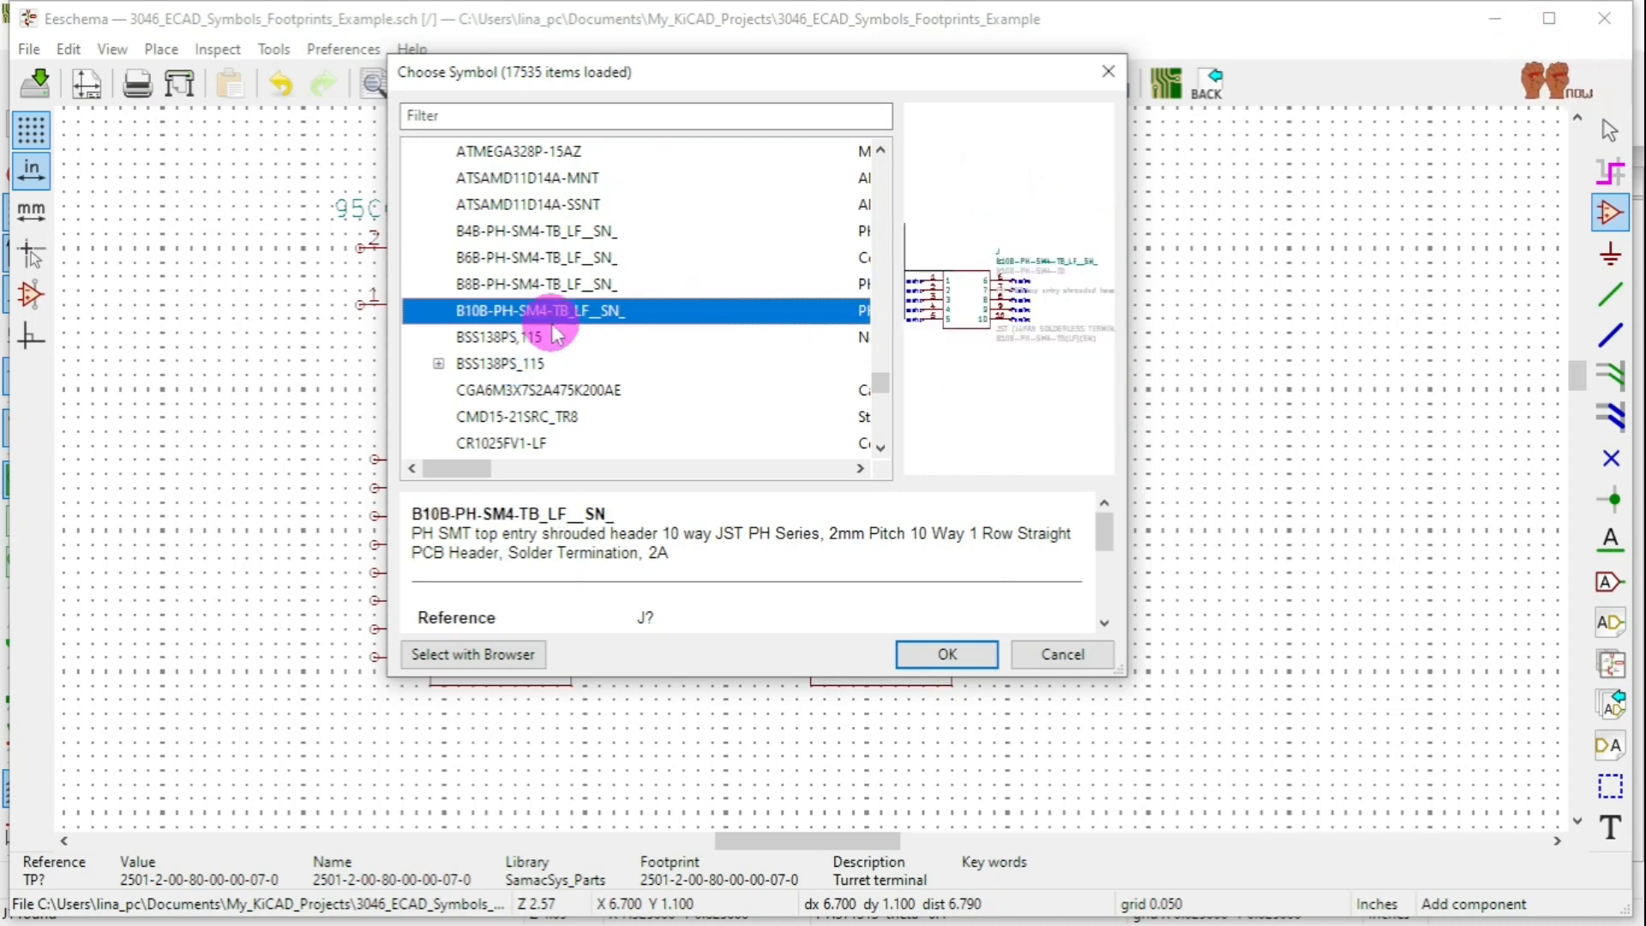
pyautogui.click(563, 291)
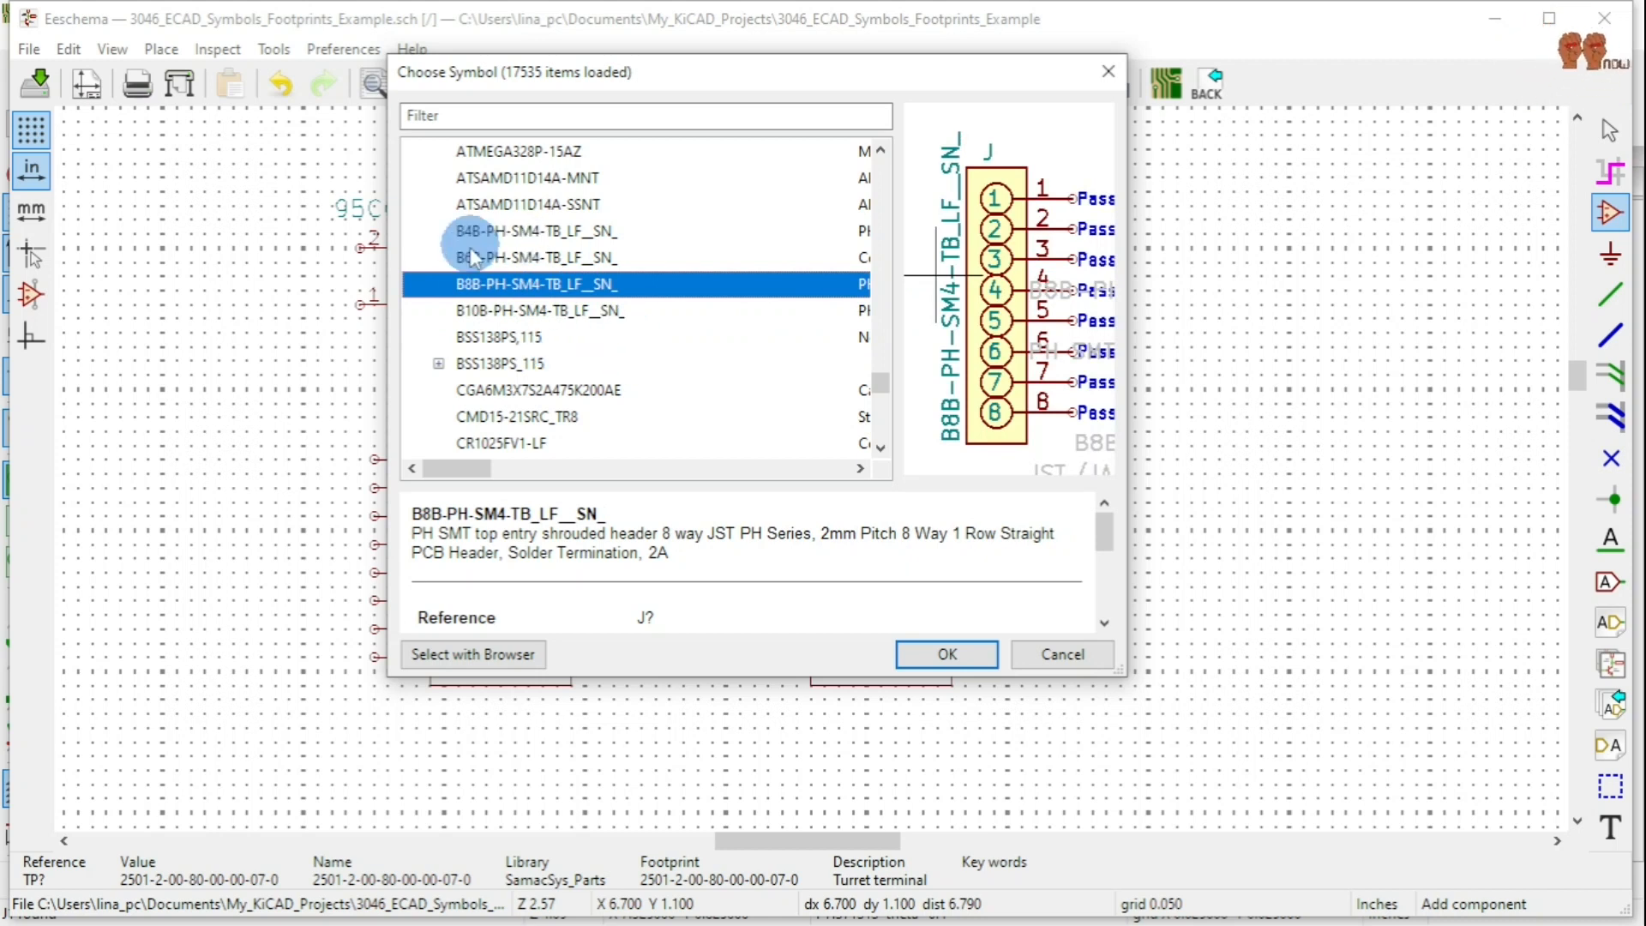
pyautogui.click(515, 314)
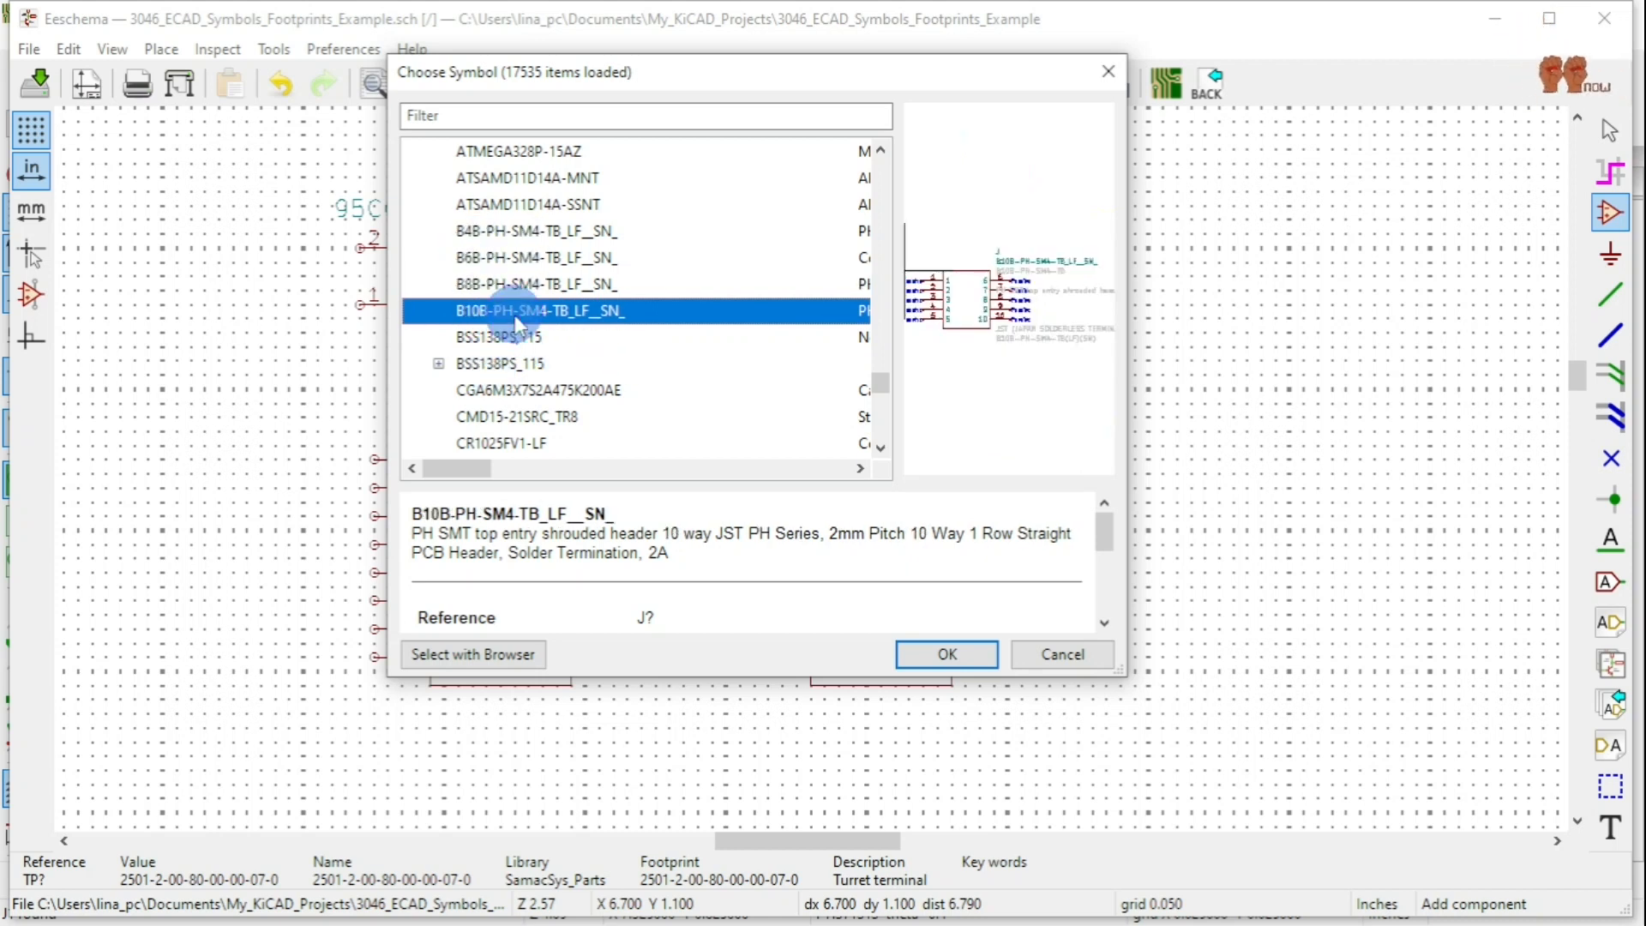
# Preview the BSS138PS,115, CGA6M3X7S2A475K200AE and CMD15-21SRC_TR8 symbols in the SamacSys_Parts library.
pyautogui.click(503, 336)
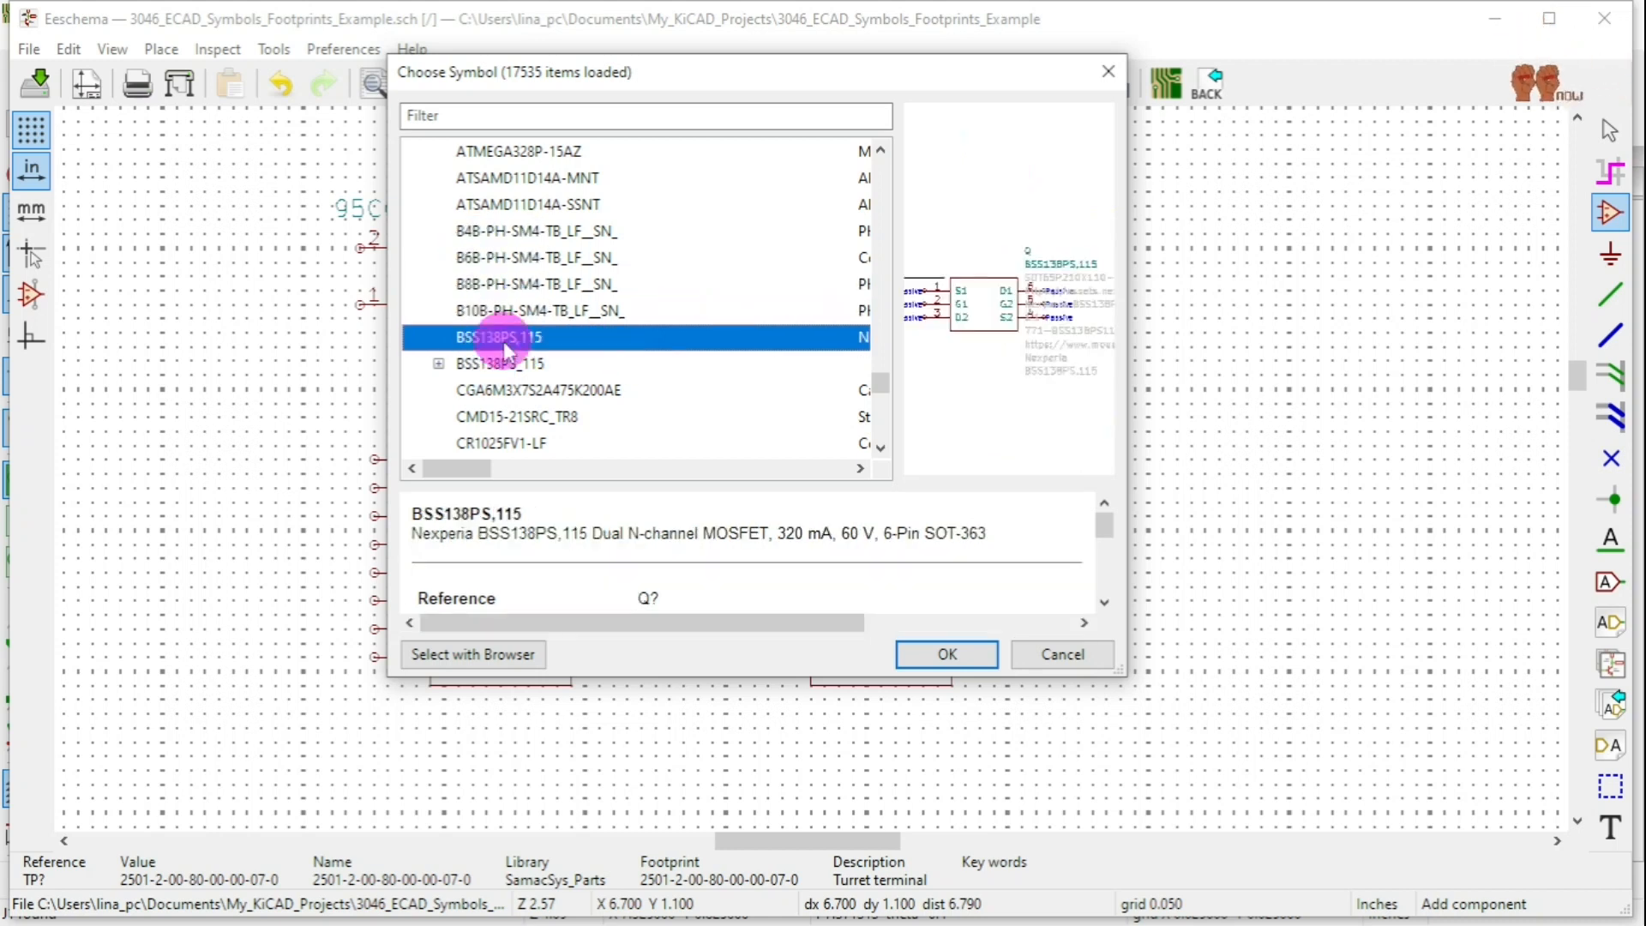
pyautogui.click(518, 390)
pyautogui.scroll(-3, 488, 399)
pyautogui.scroll(3, 561, 274)
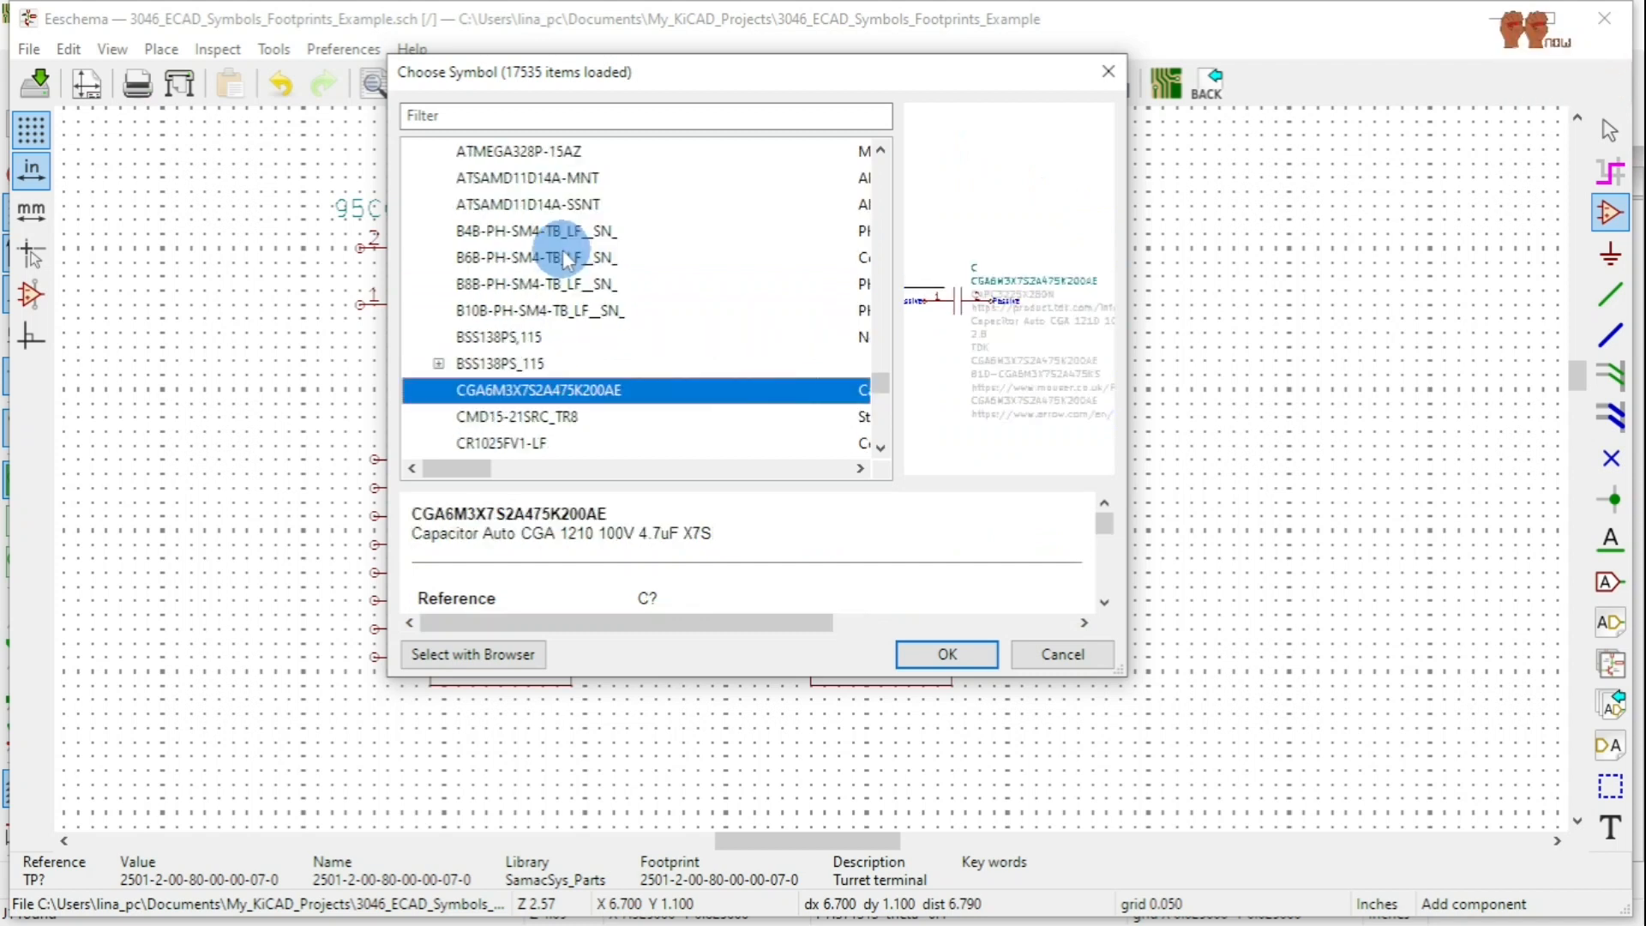
pyautogui.click(525, 416)
pyautogui.scroll(-3, 530, 433)
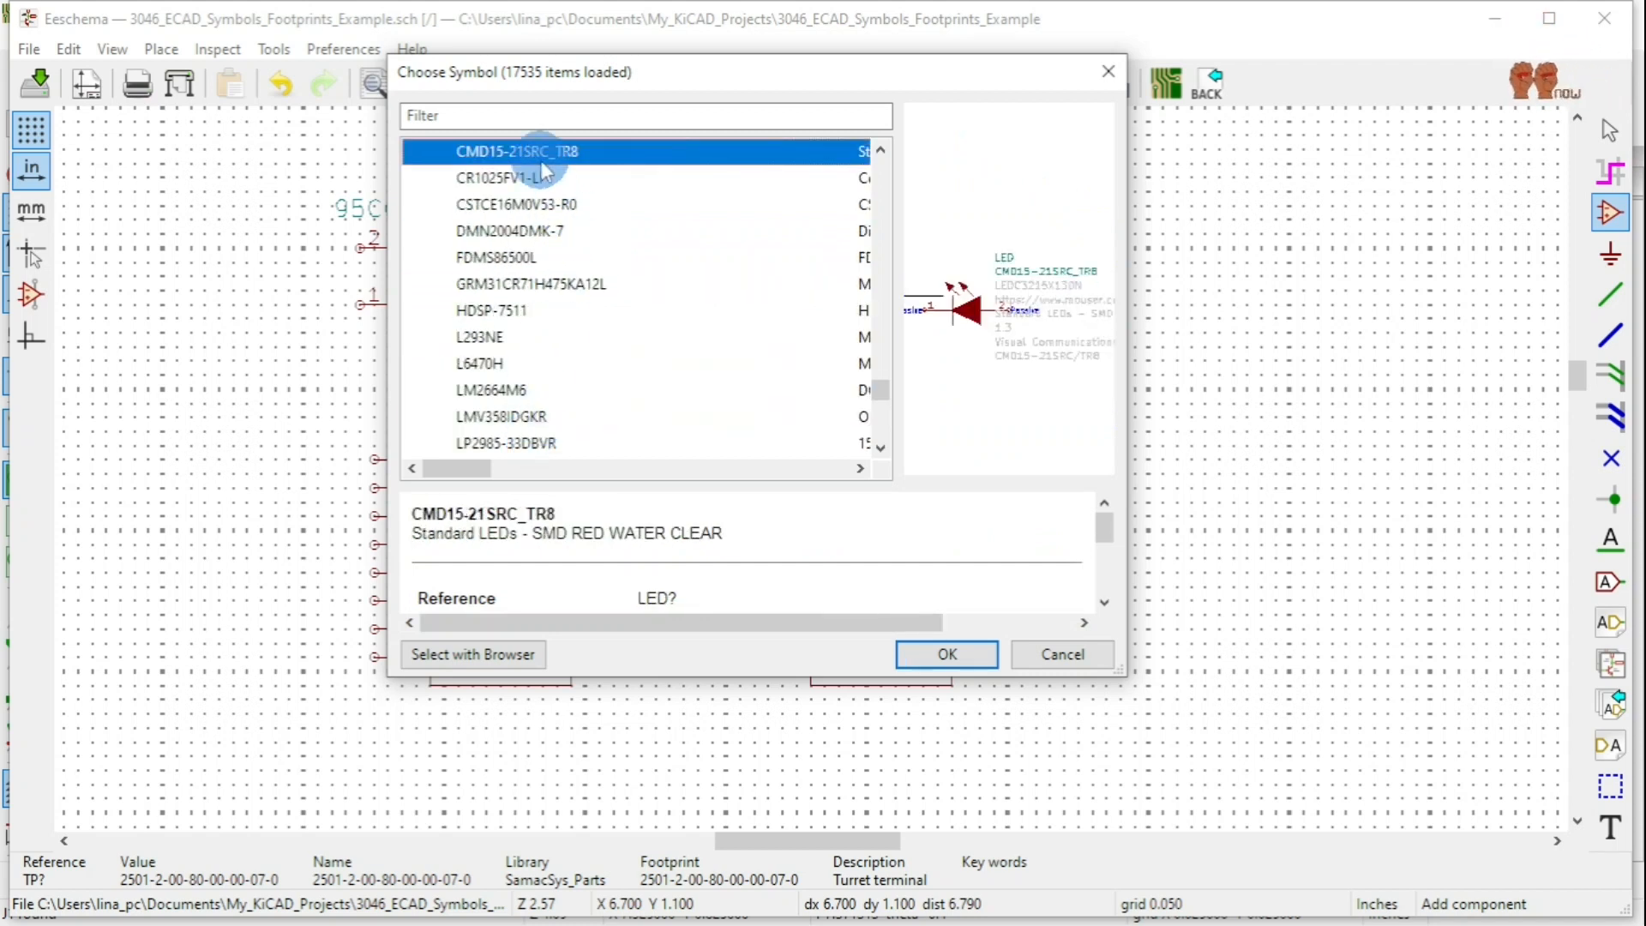
# Preview the SamacSys_Parts symbols from CR1025FV1-LF through GRM31CR71H475KA12L.
pyautogui.click(535, 178)
pyautogui.click(547, 204)
pyautogui.click(549, 240)
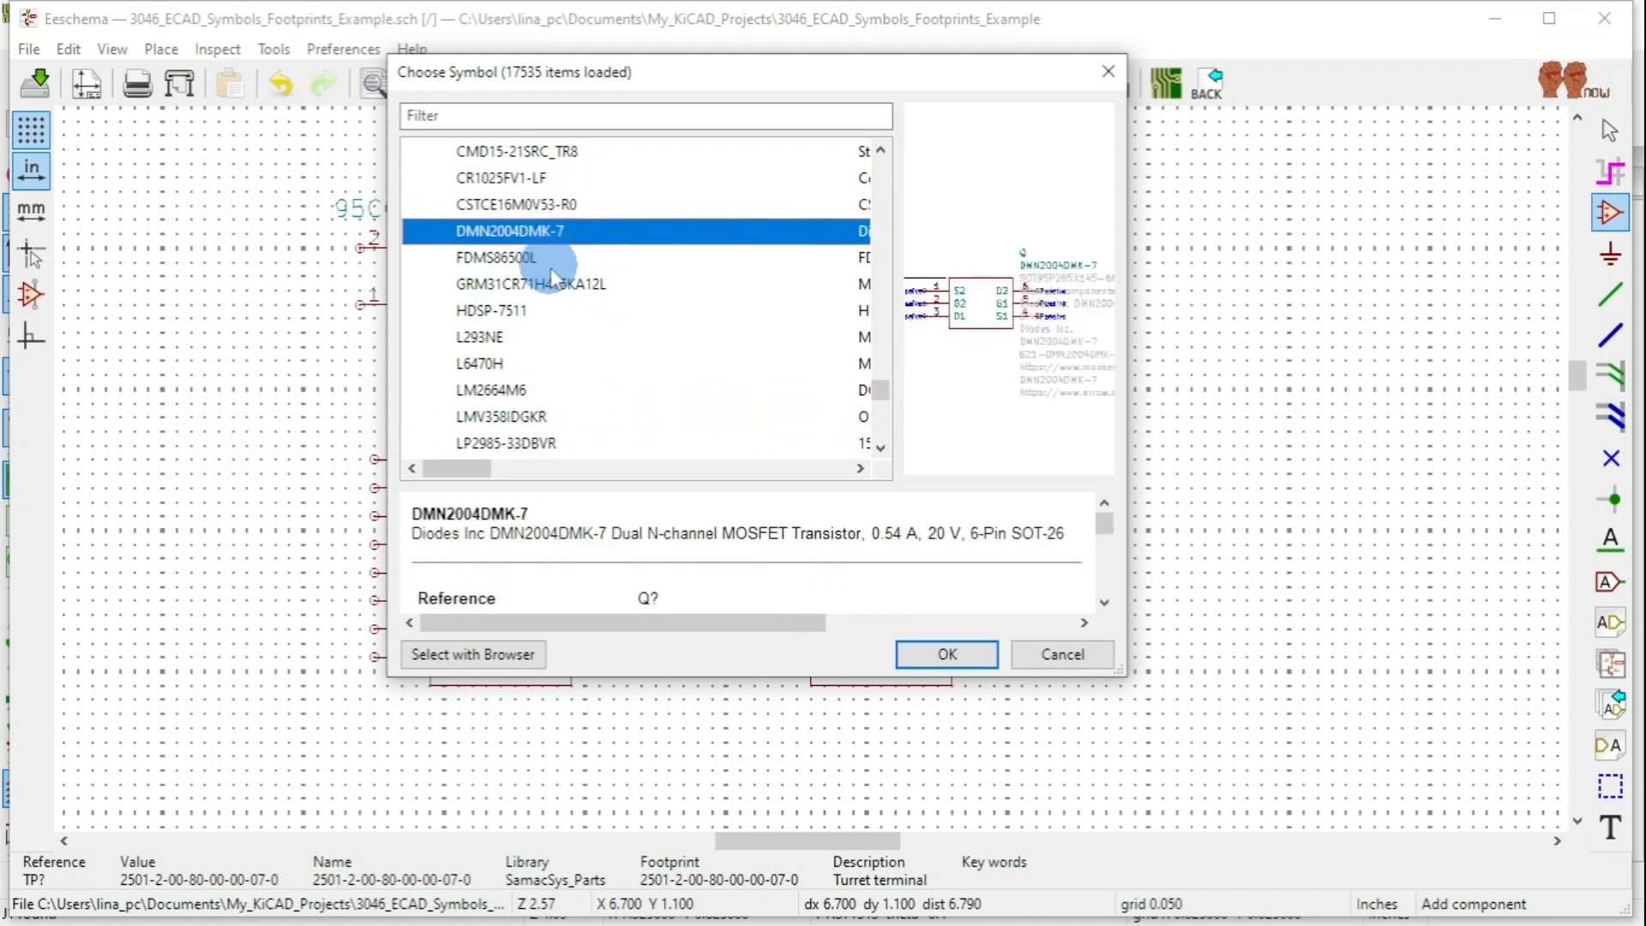
pyautogui.click(548, 262)
pyautogui.click(551, 286)
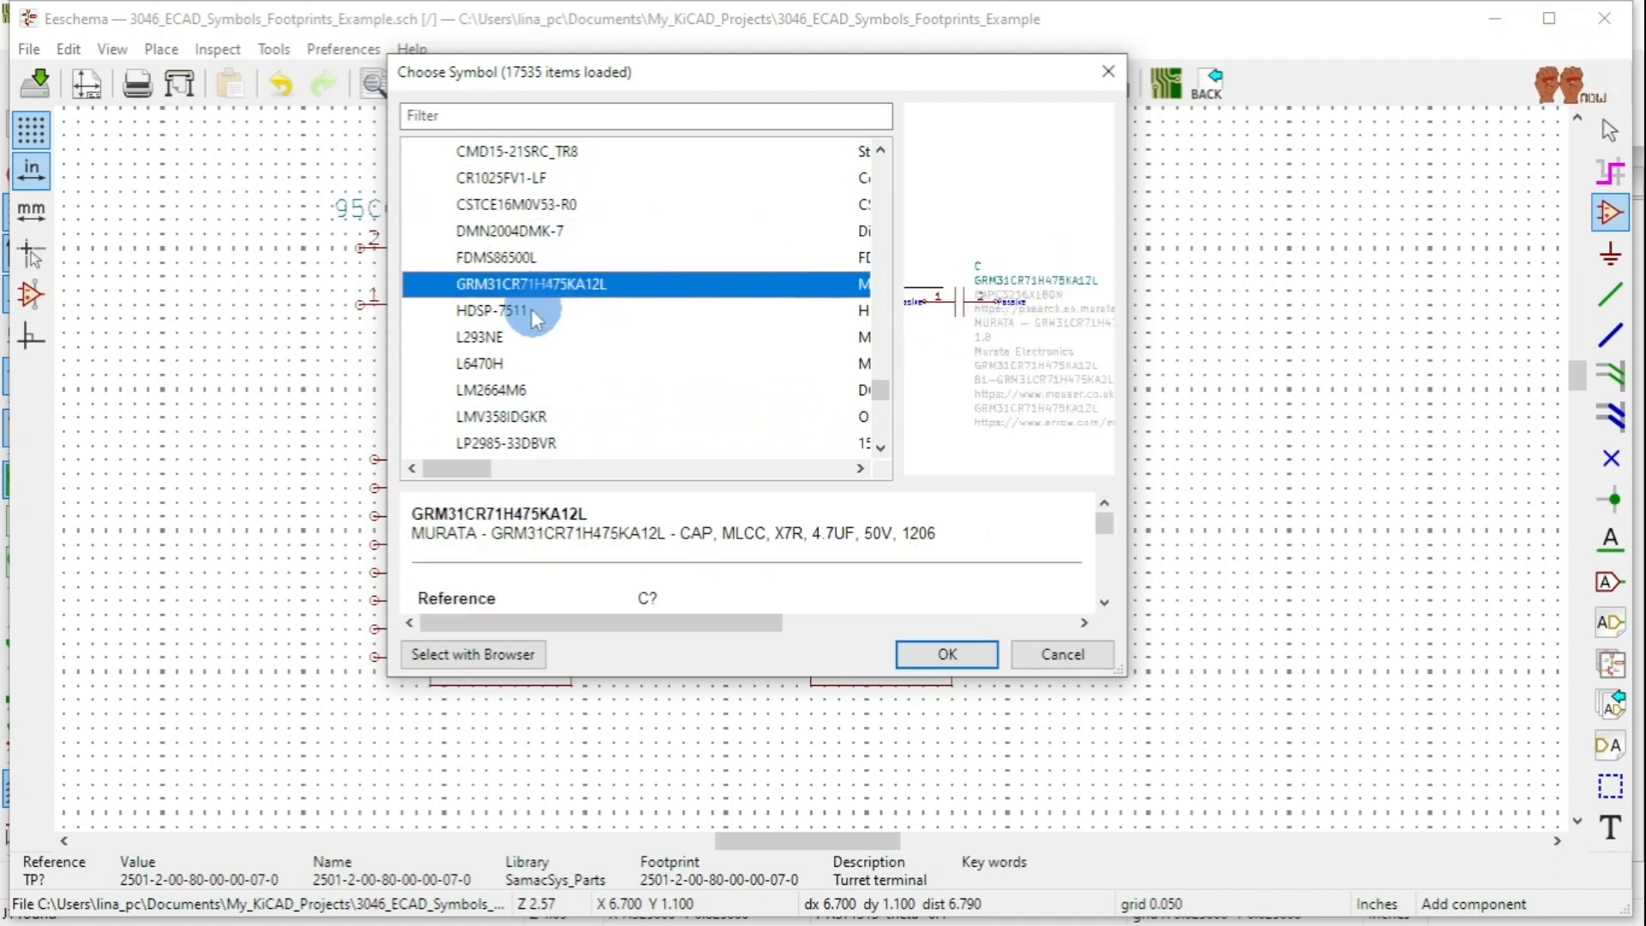
# Preview the HDSP-7511, L293NE, L6470H, LM2664M6 and LMV358IDGKR symbols to compare their drawing styles.
pyautogui.click(530, 312)
pyautogui.click(531, 337)
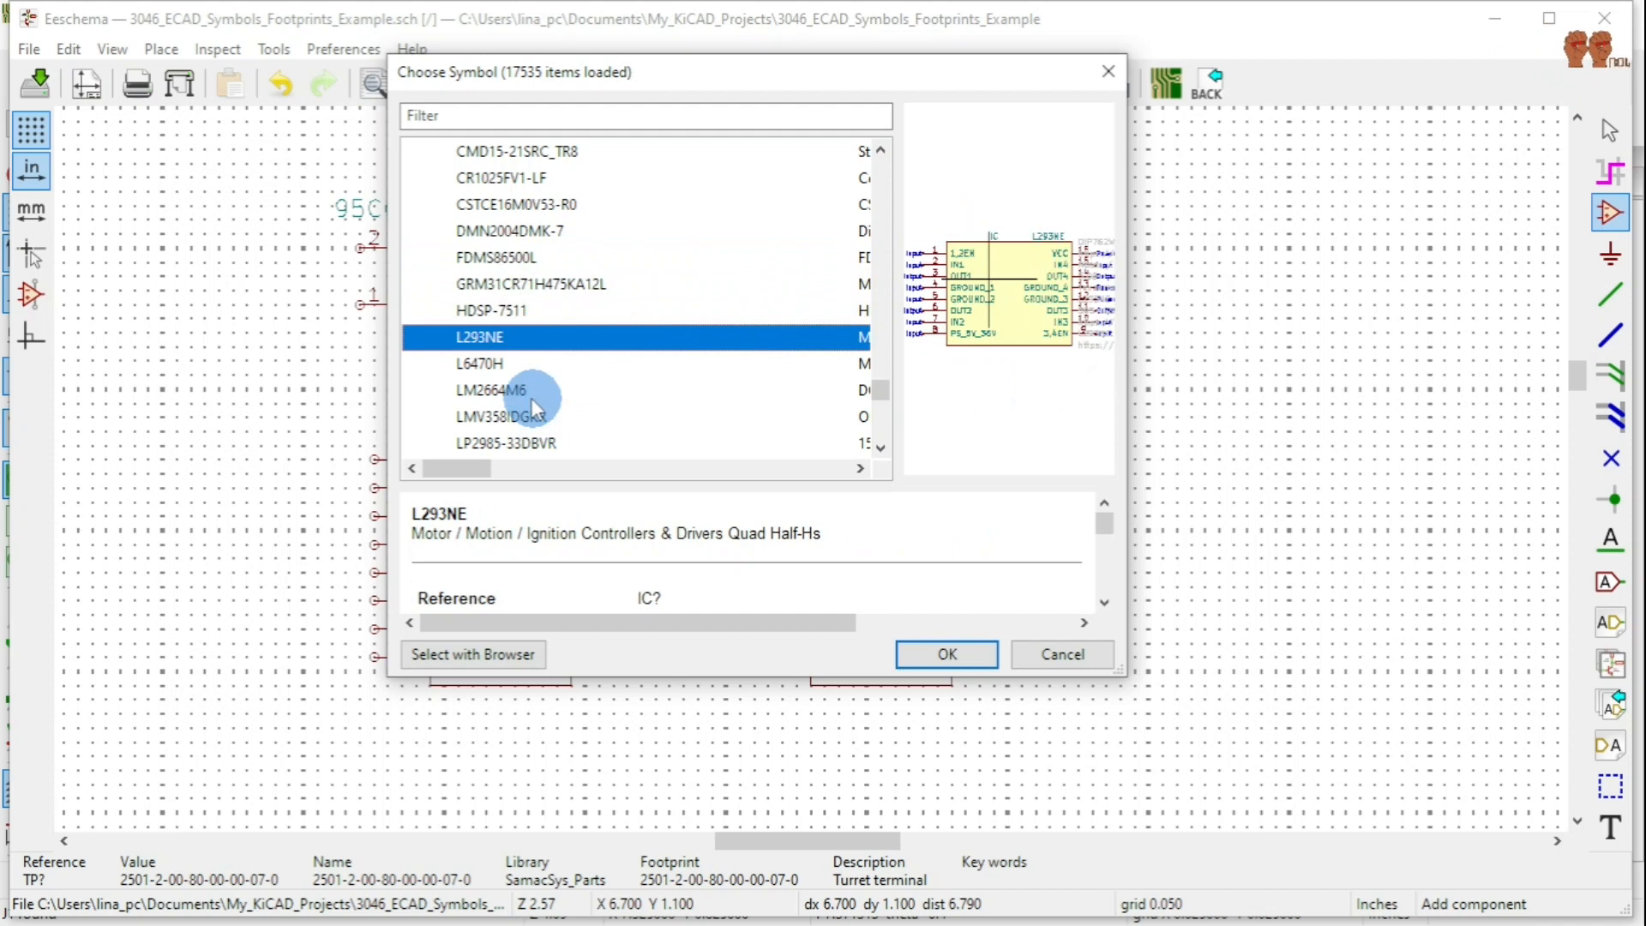
pyautogui.click(482, 364)
pyautogui.click(506, 392)
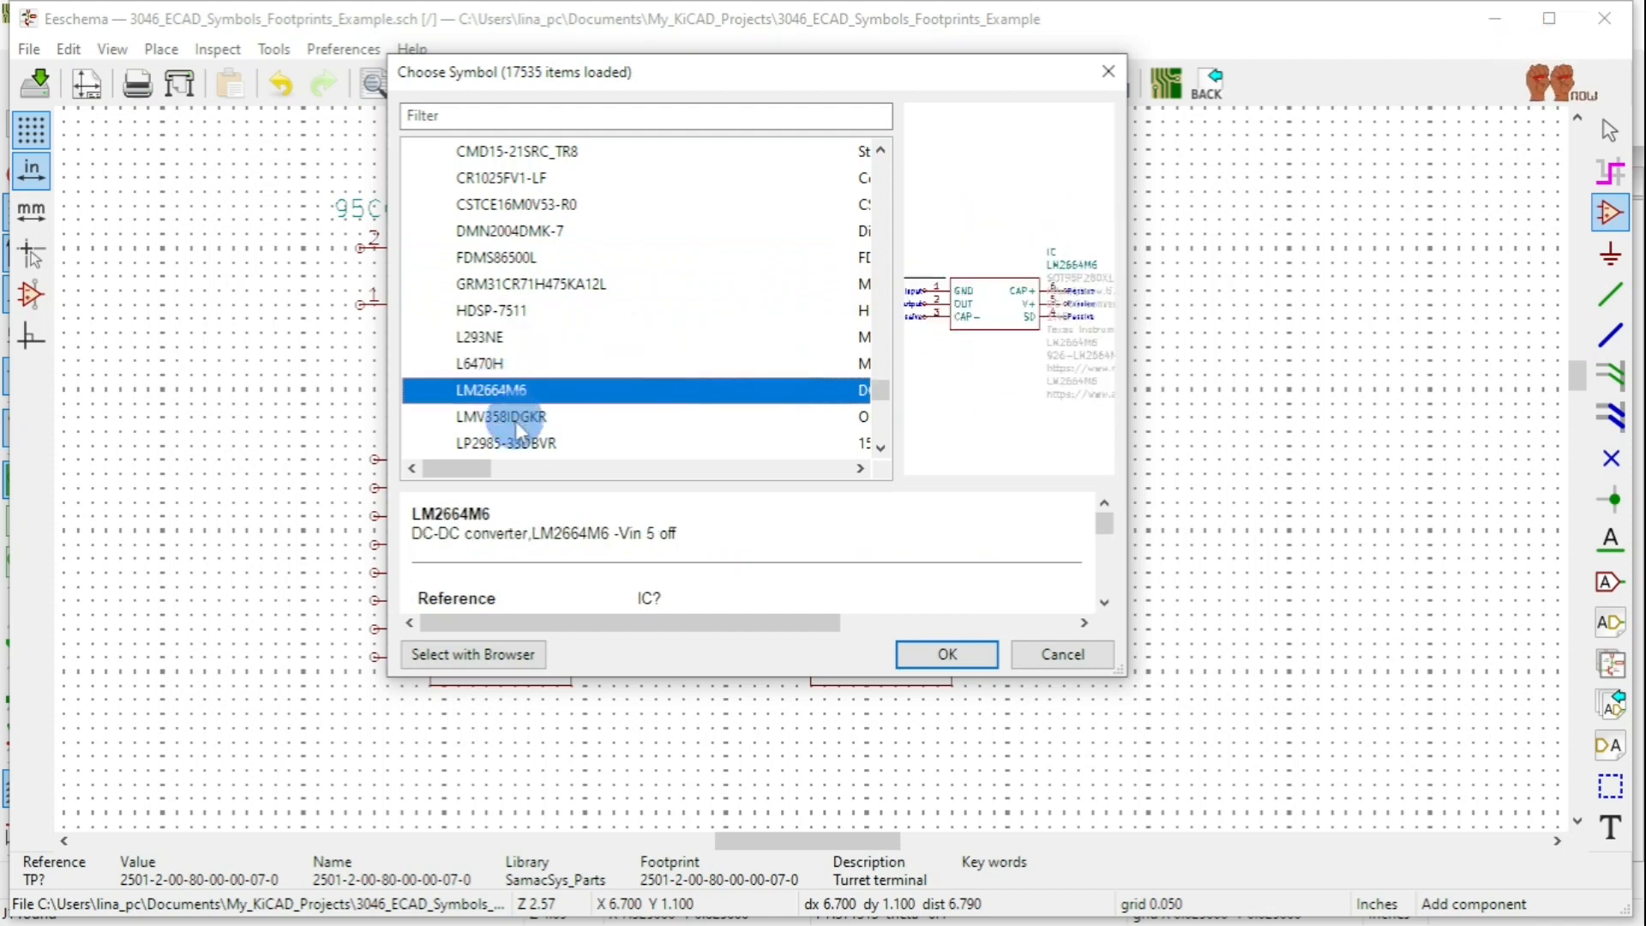
pyautogui.click(507, 415)
# Preview the LP2985-33DBVR, LPC51U68JBD64QL and LT3579EUFD#PBF symbols.
pyautogui.scroll(-3, 551, 444)
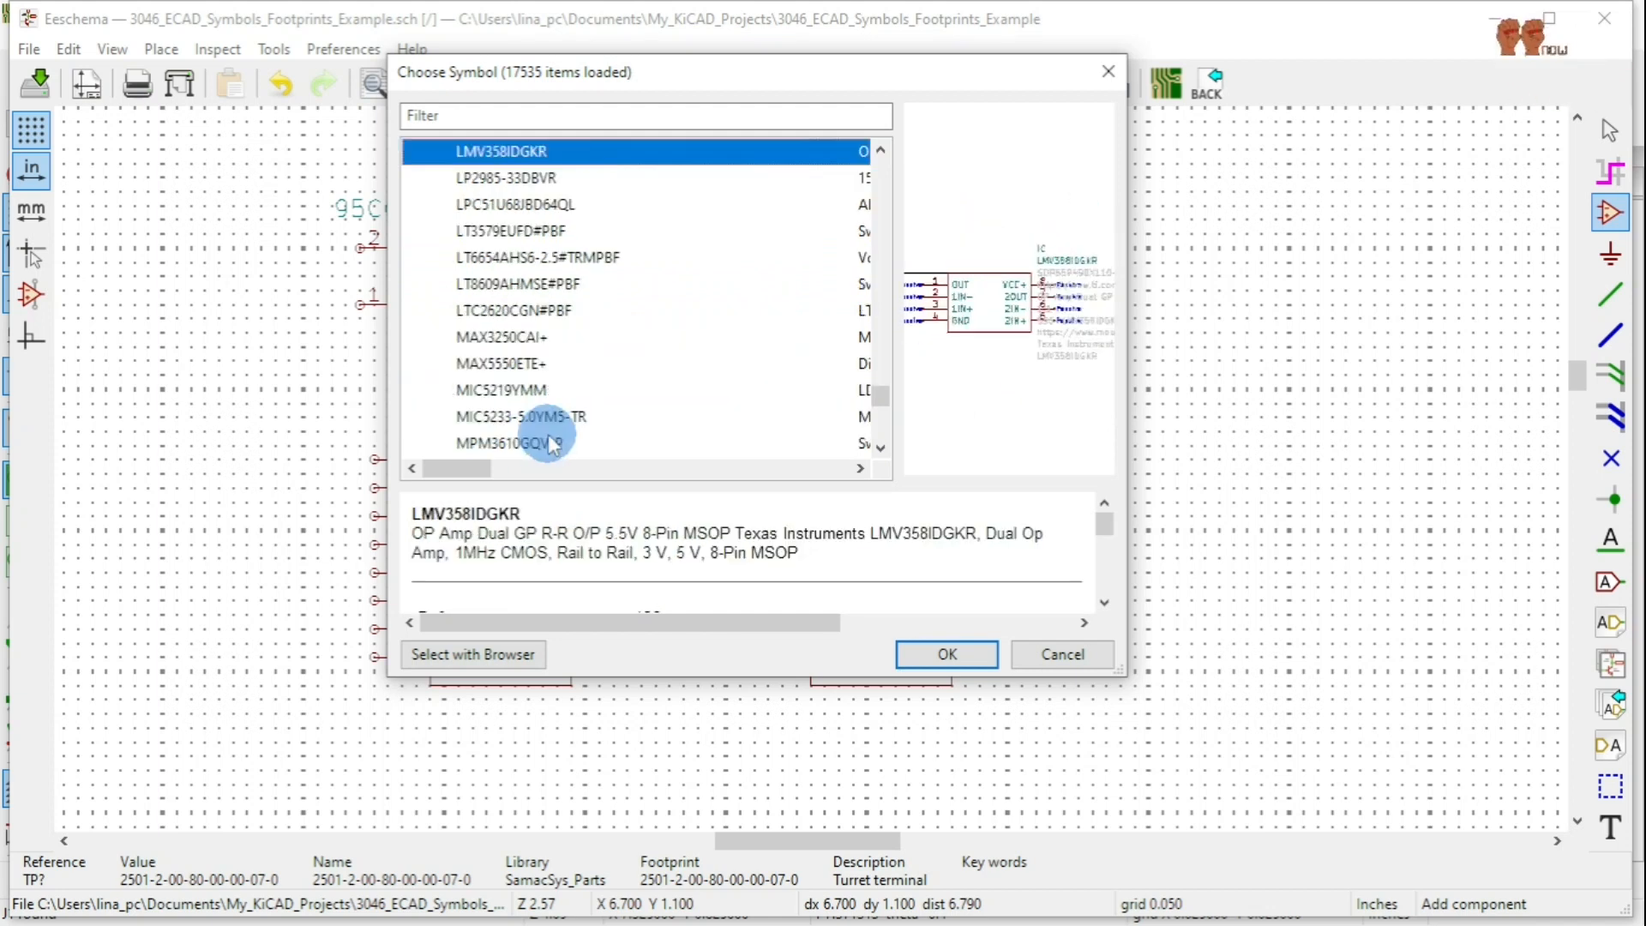
pyautogui.click(529, 178)
pyautogui.click(547, 208)
pyautogui.click(548, 231)
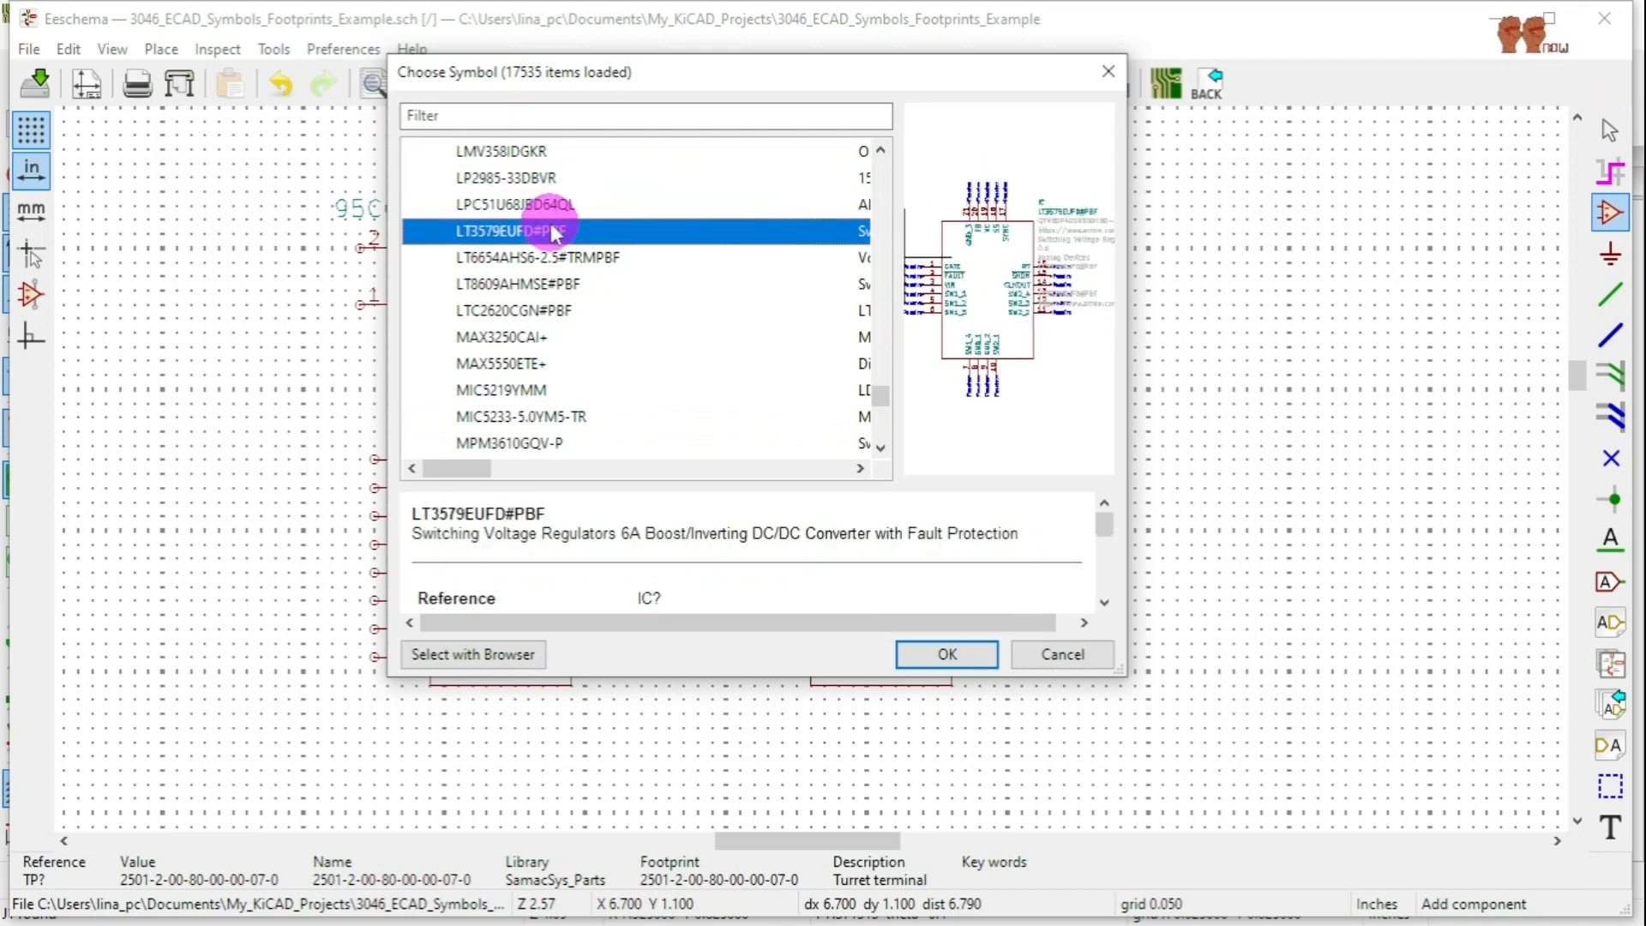
# Preview the LT6654AHS6-2.5#TRMPBF symbol, and place the LT8609AHMSE#PBF regulator to the right of the turret terminal symbol.
pyautogui.click(561, 258)
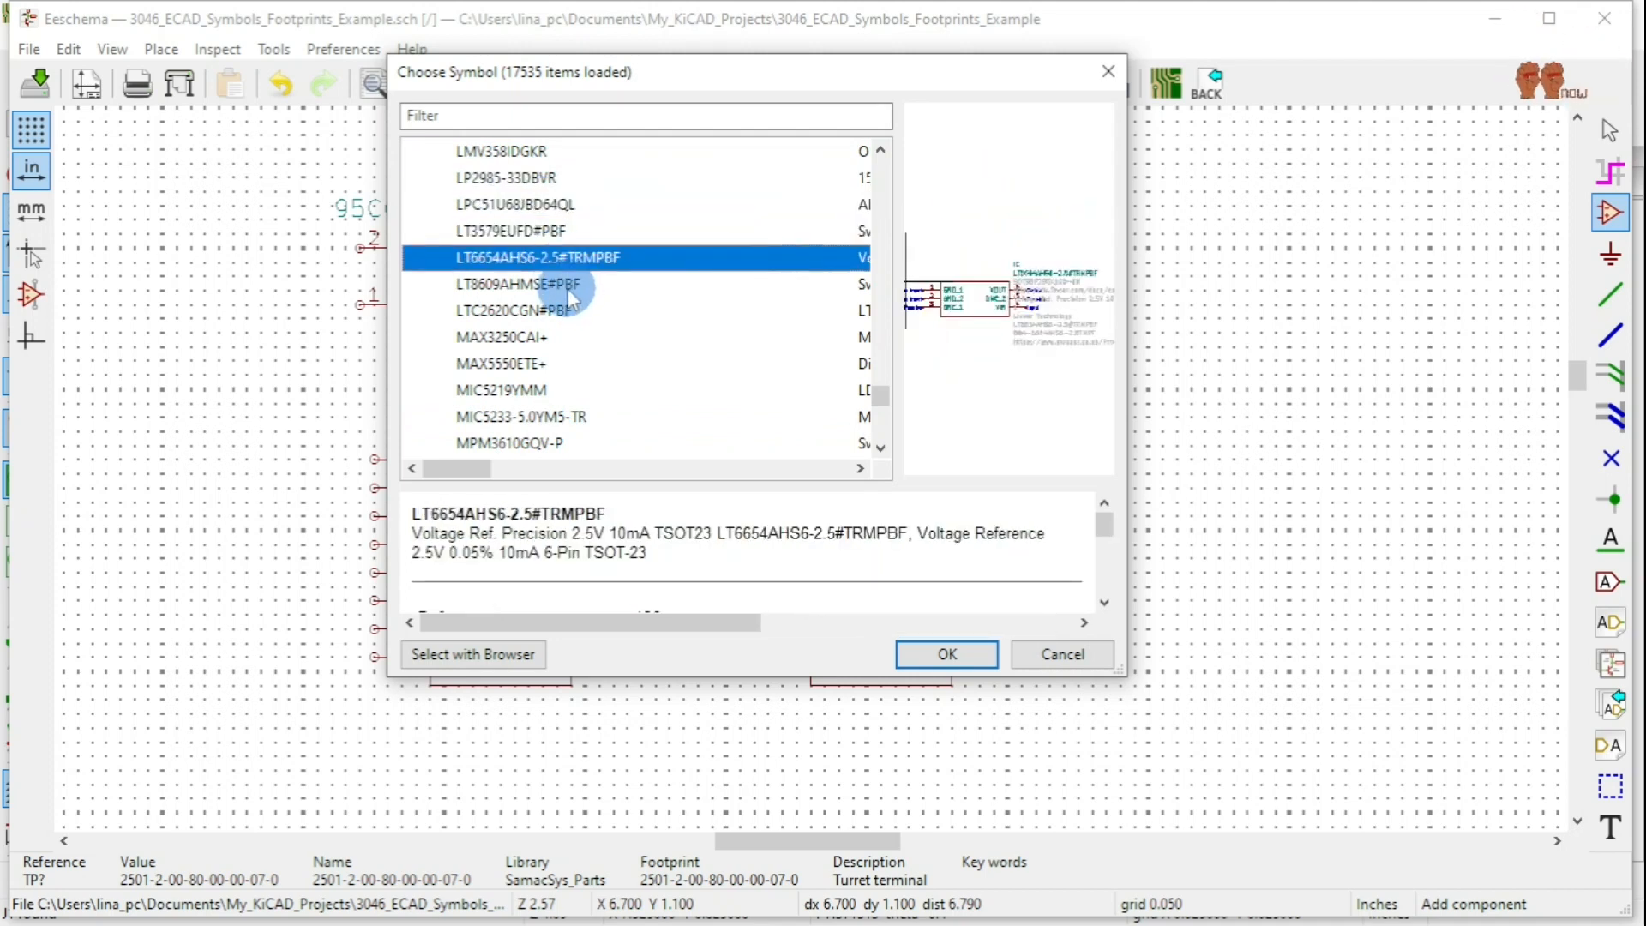
pyautogui.click(568, 288)
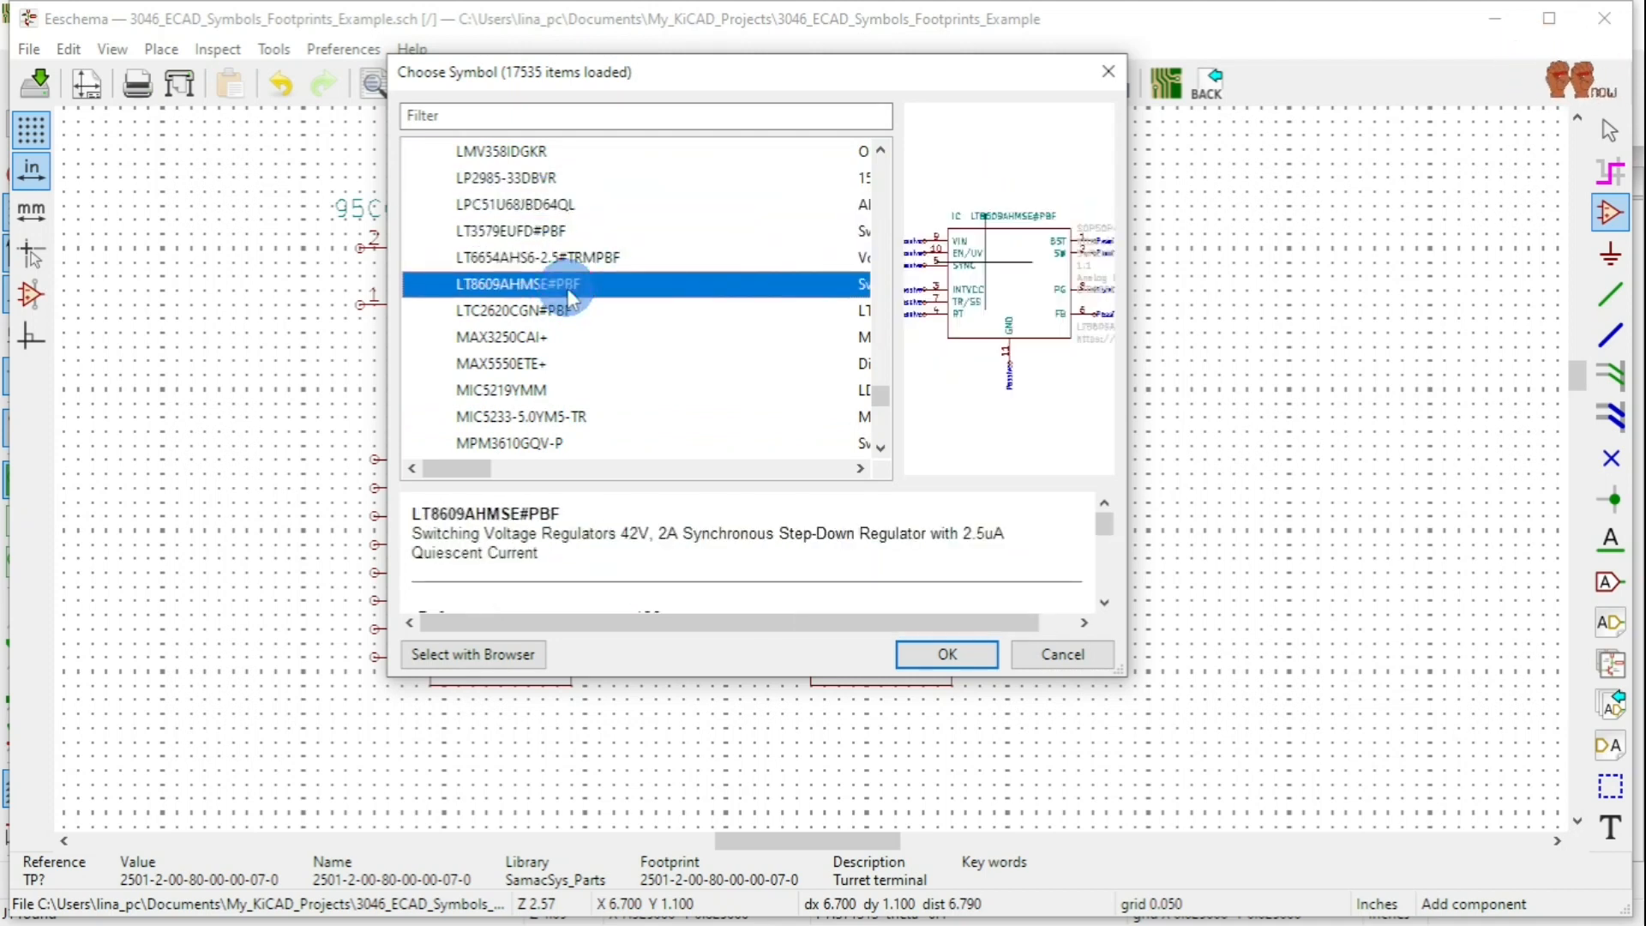
pyautogui.click(934, 654)
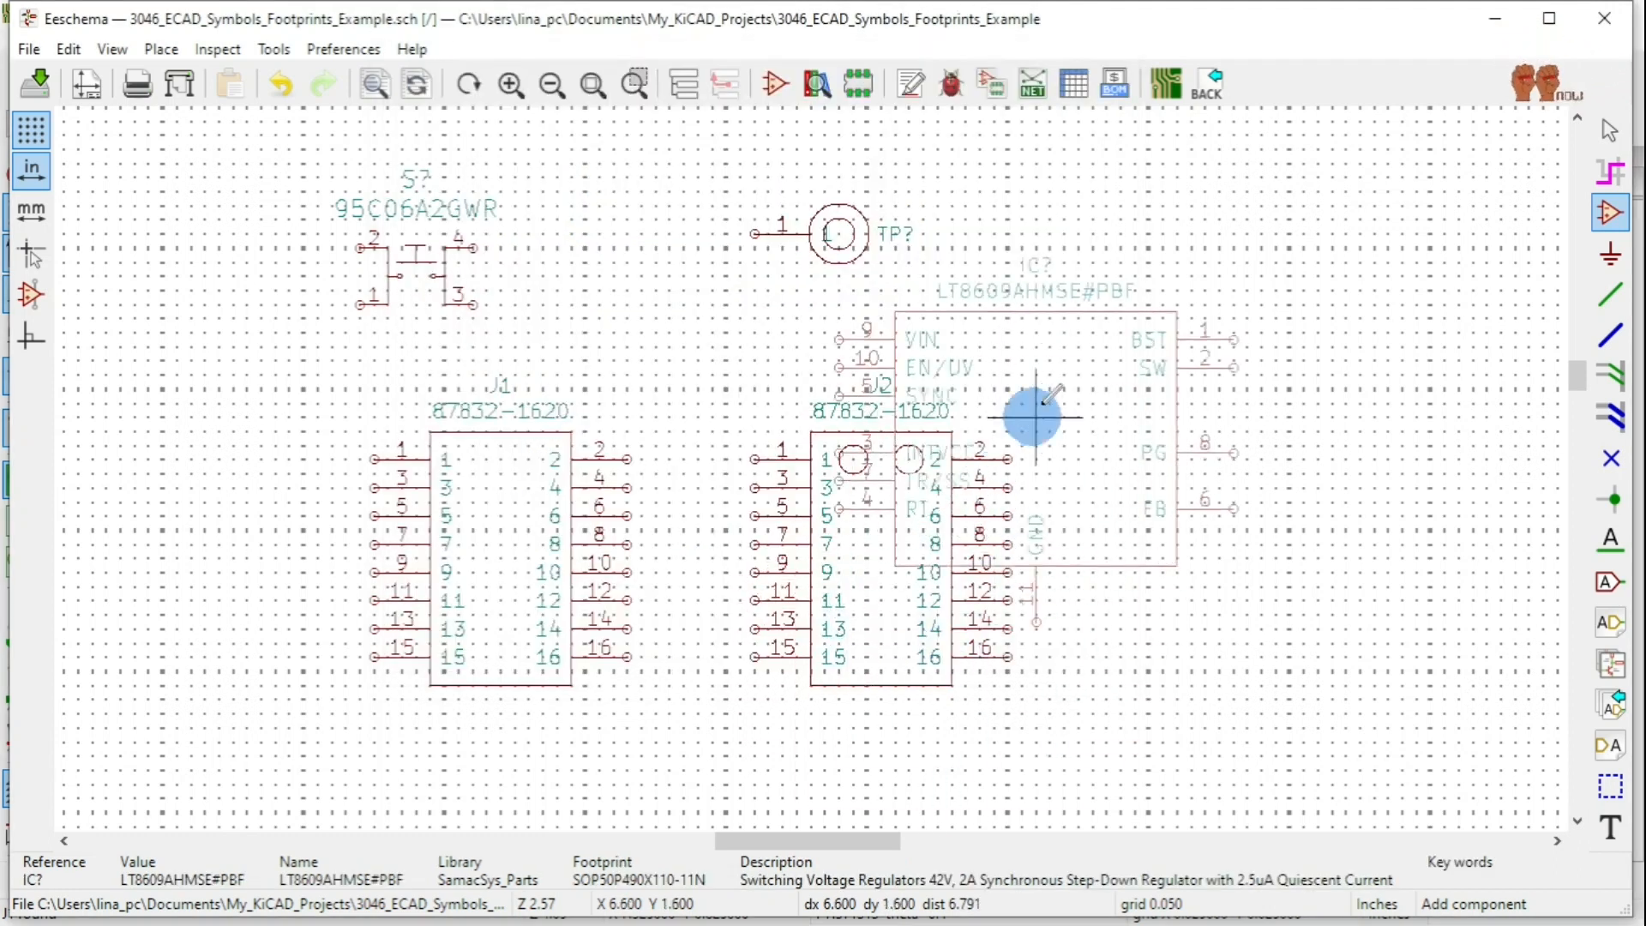
pyautogui.click(1248, 278)
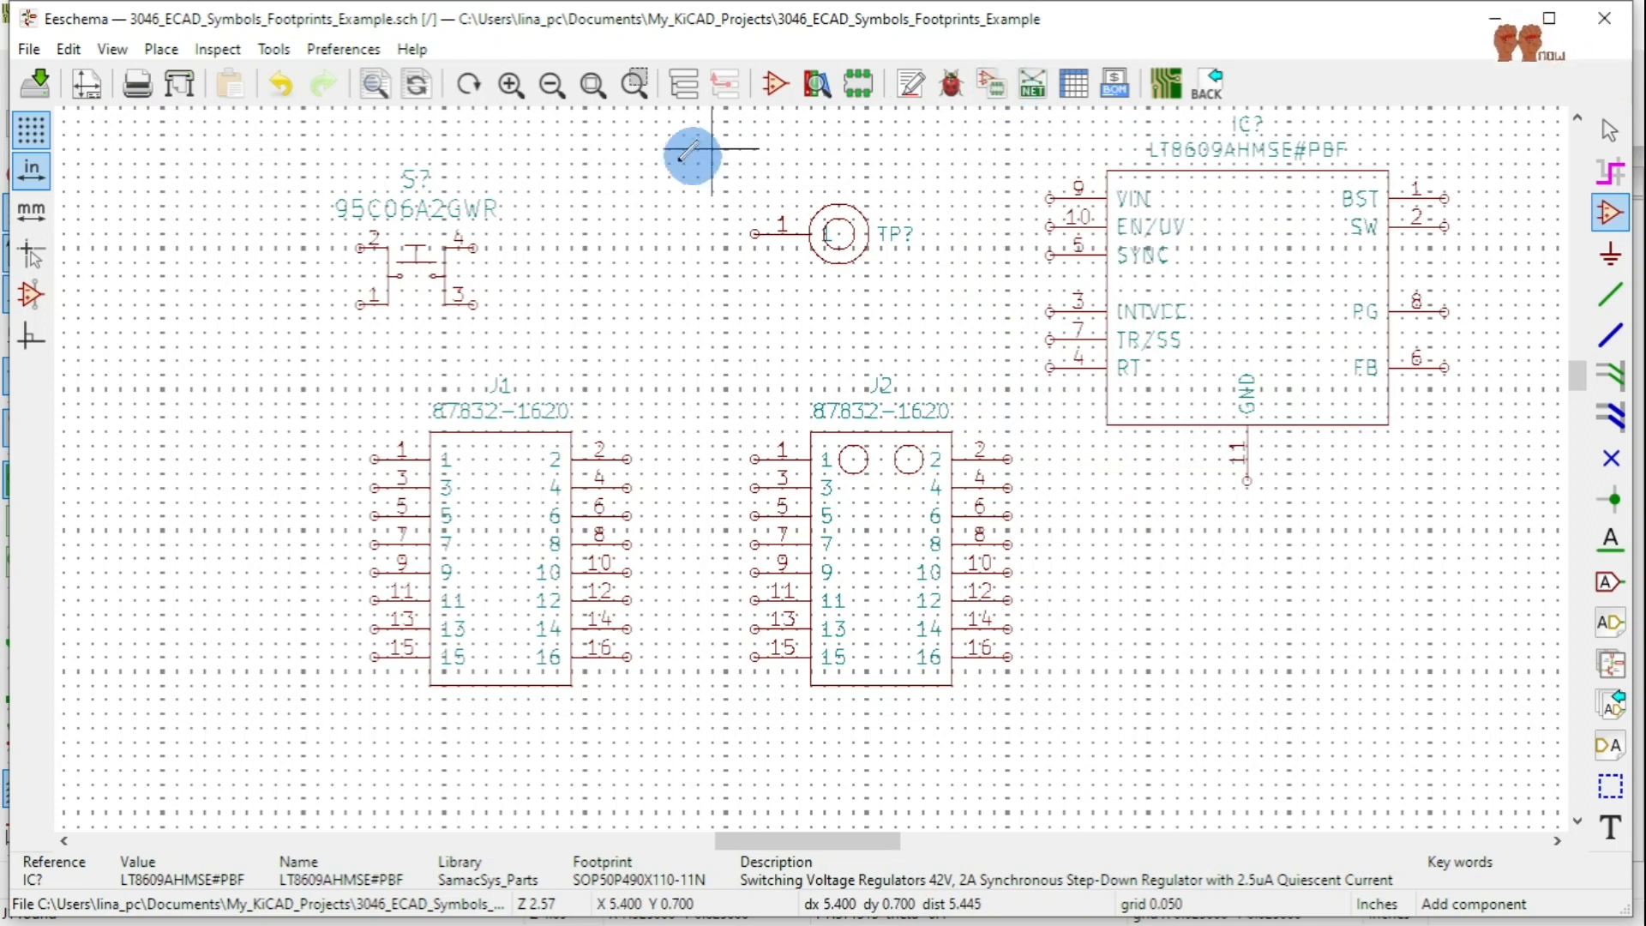
# Annotate the entire schematic, keeping existing annotations and sorting components by X position.
pyautogui.click(910, 86)
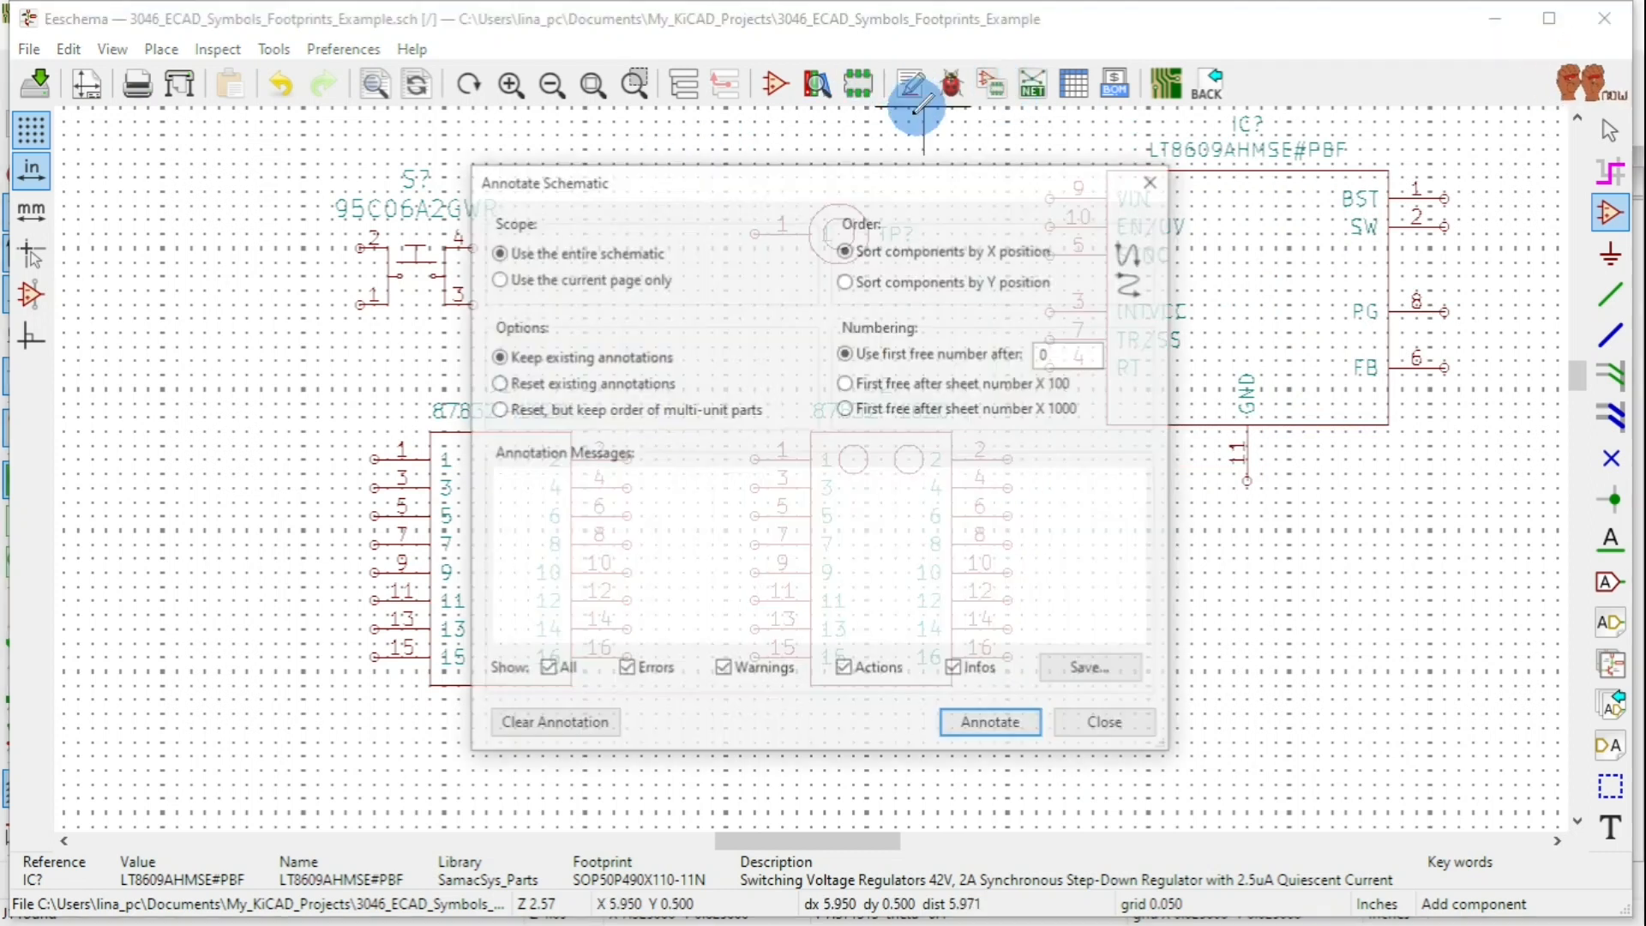
pyautogui.click(979, 727)
pyautogui.click(1087, 724)
pyautogui.click(1089, 722)
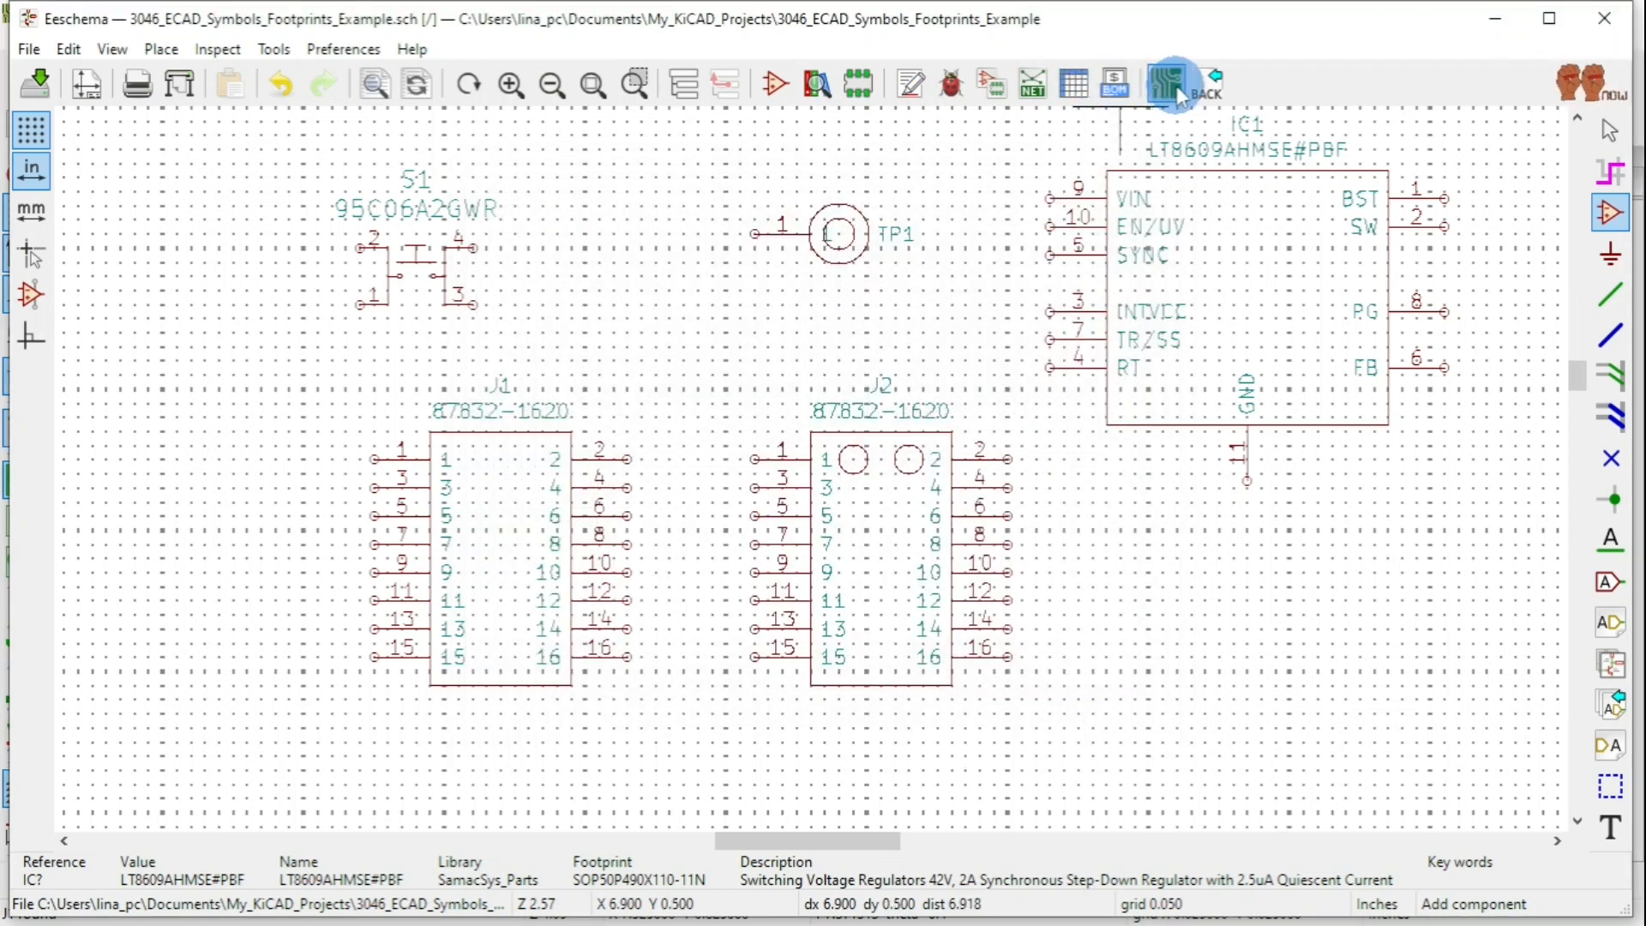
# Generate the Pcbnew netlist in default format and save it as 3046_ECAD_Symbols_Footprints_Example.net.
pyautogui.click(1033, 85)
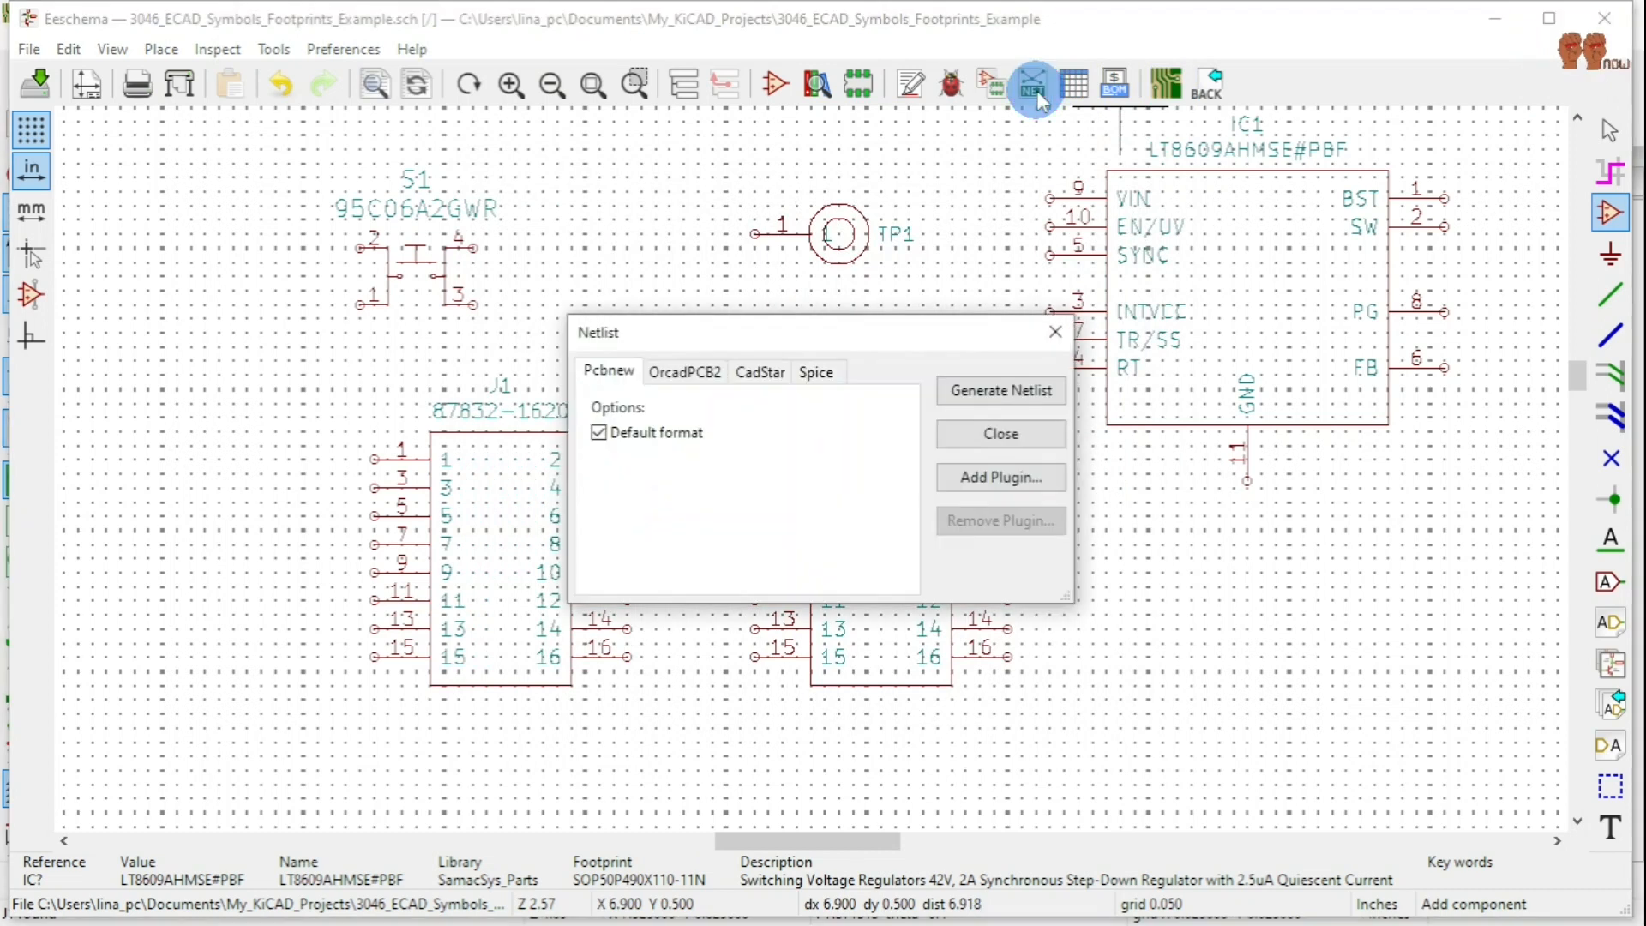
pyautogui.click(974, 393)
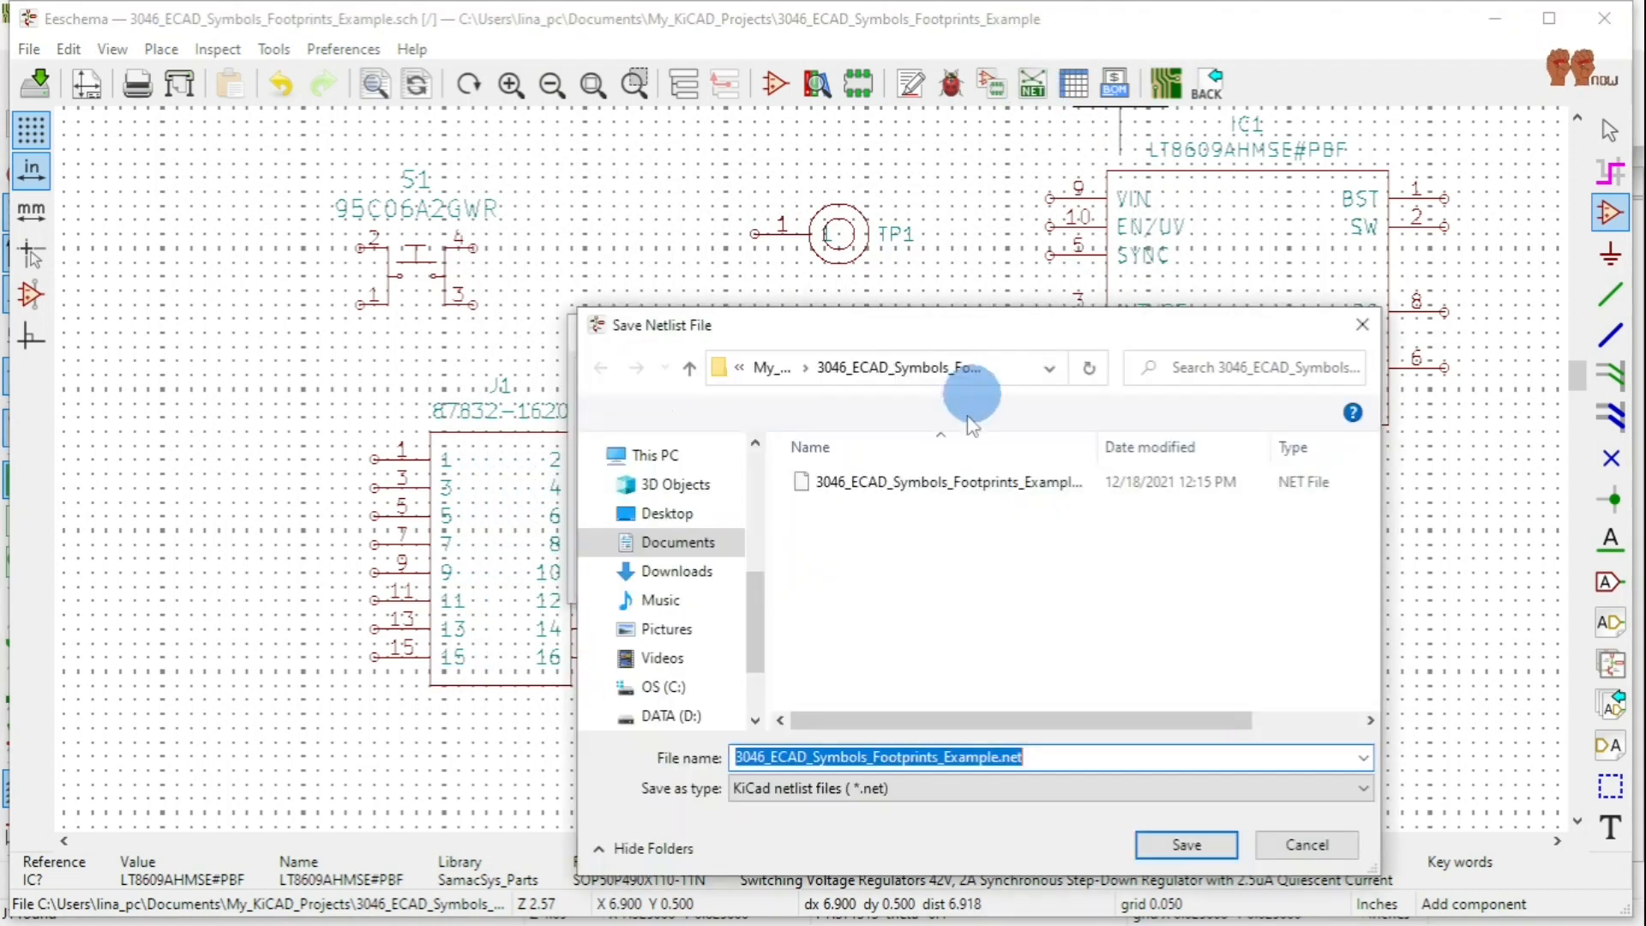
pyautogui.click(1192, 842)
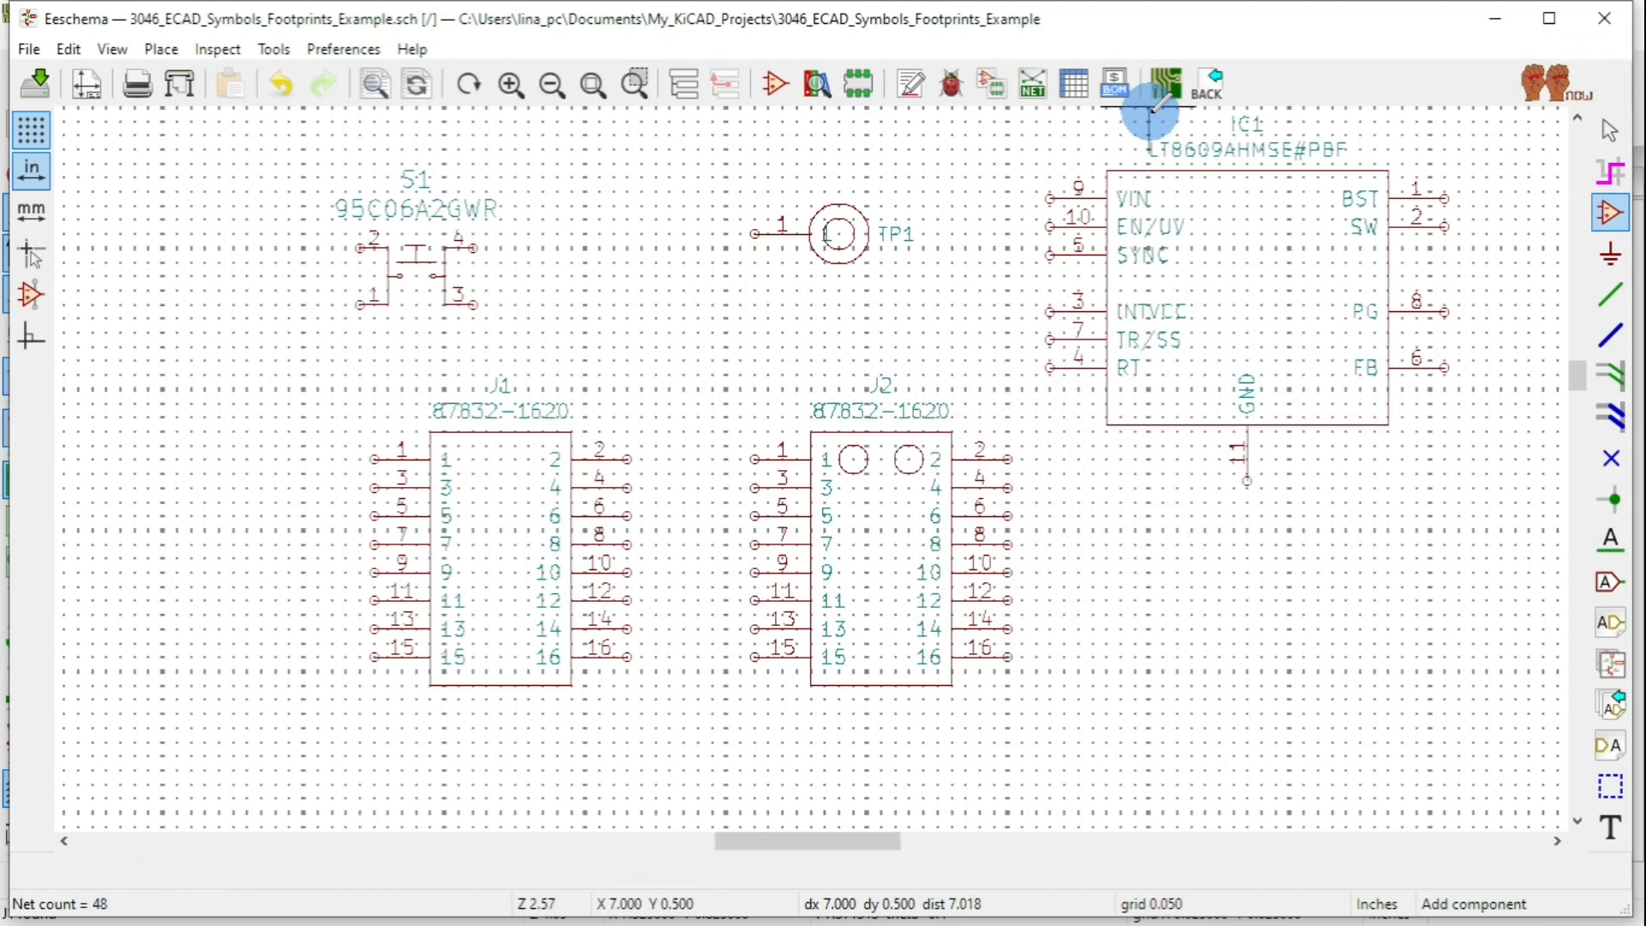
# Switch to the Pcbnew board layout and update it from the netlist, placing the S1, IC1 and TP1 footprints right of J1 and J2.
pyautogui.click(1162, 85)
pyautogui.click(756, 81)
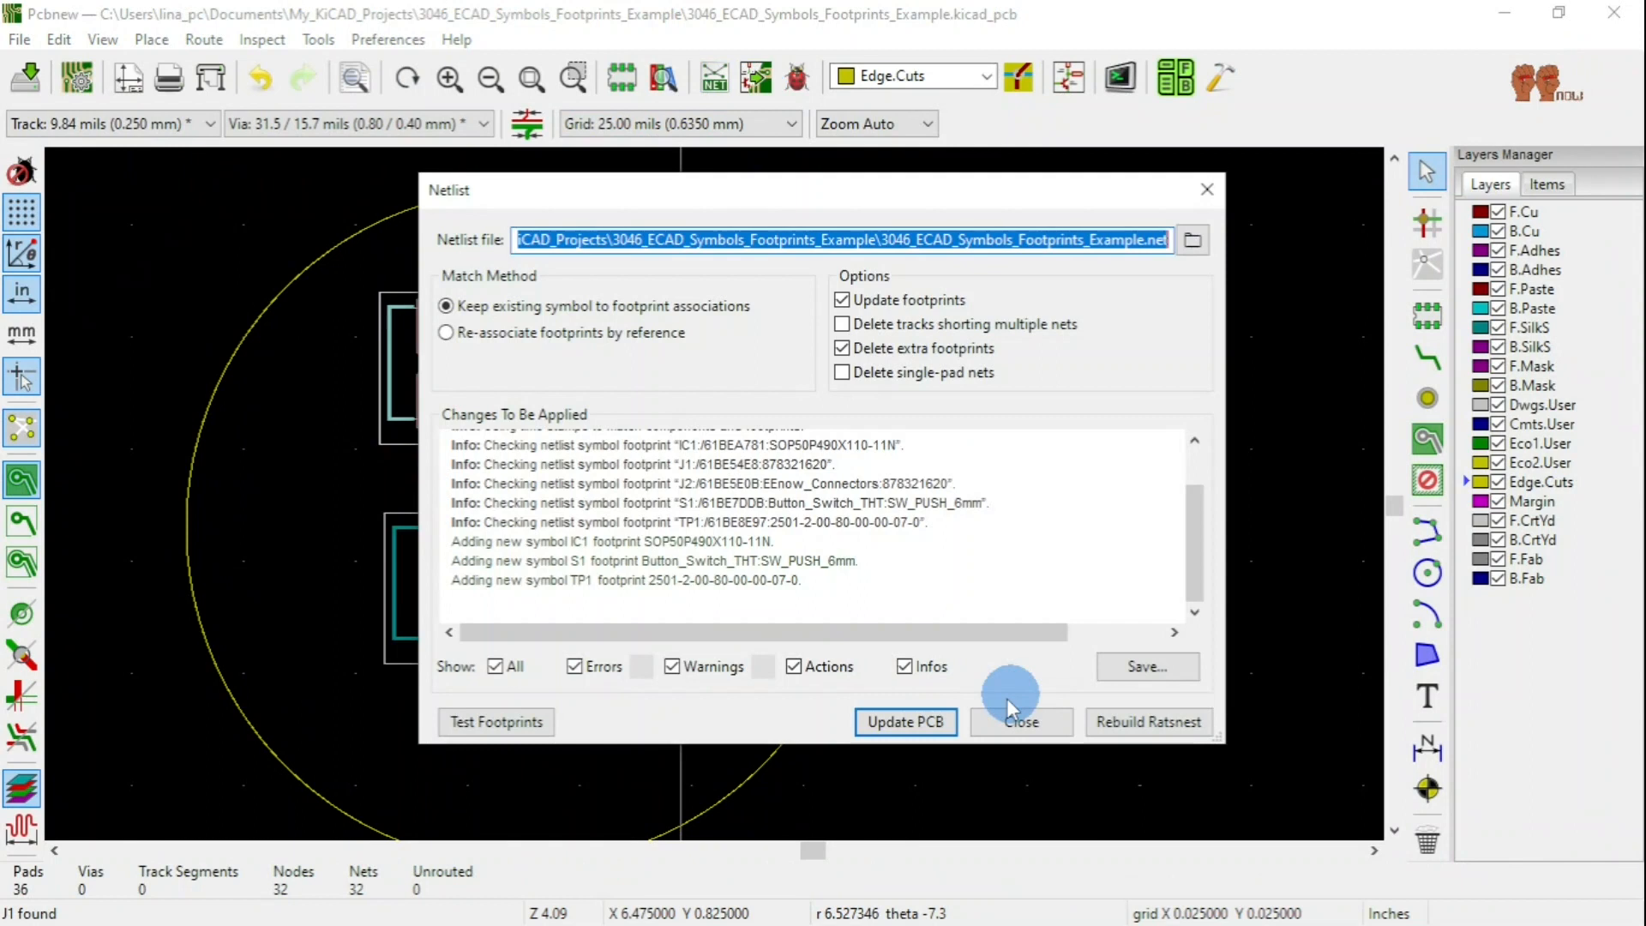
pyautogui.click(924, 728)
pyautogui.click(960, 480)
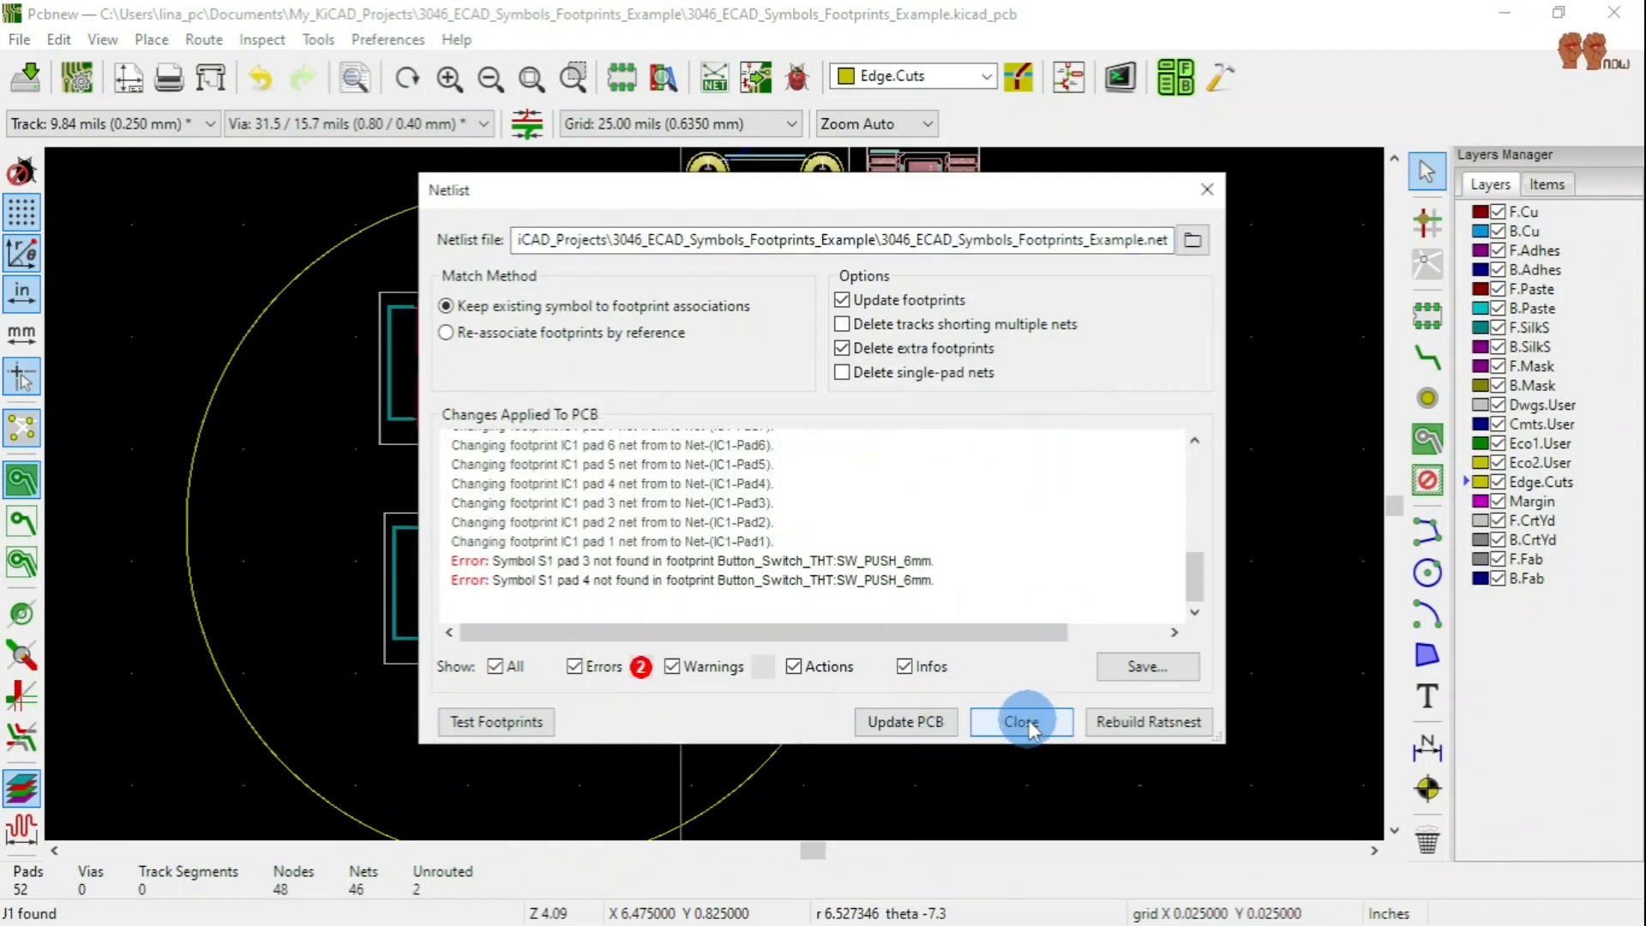
pyautogui.click(1026, 722)
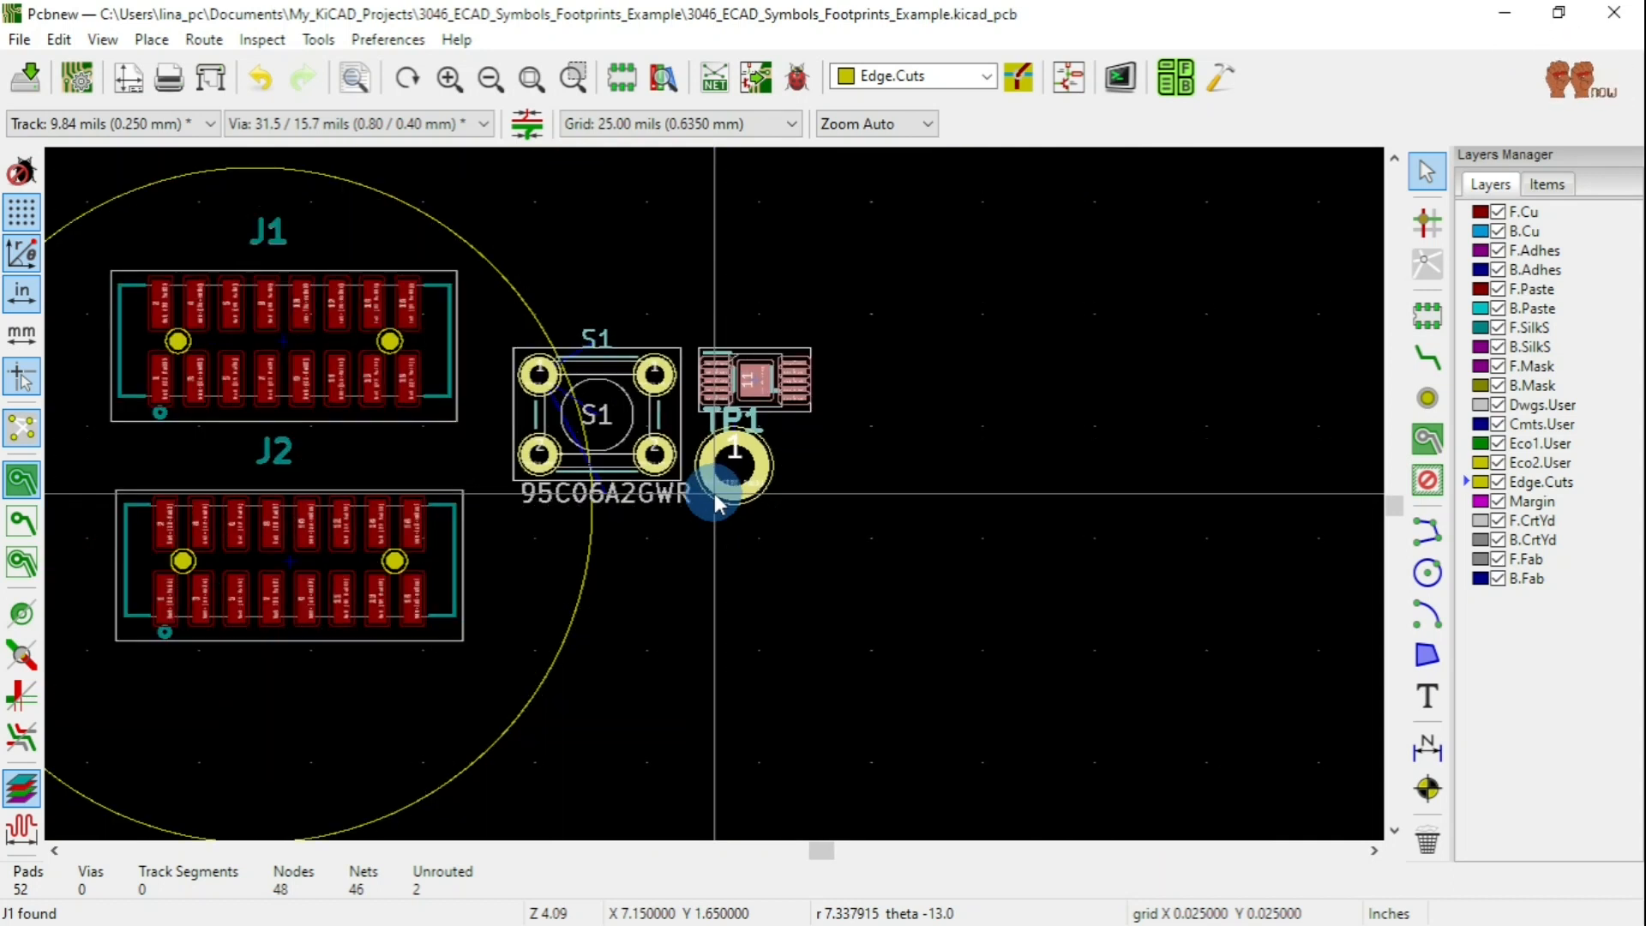
# Examine the S1, IC1 and TP1 footprints up close and save the board file.
pyautogui.scroll(-1, 713, 492)
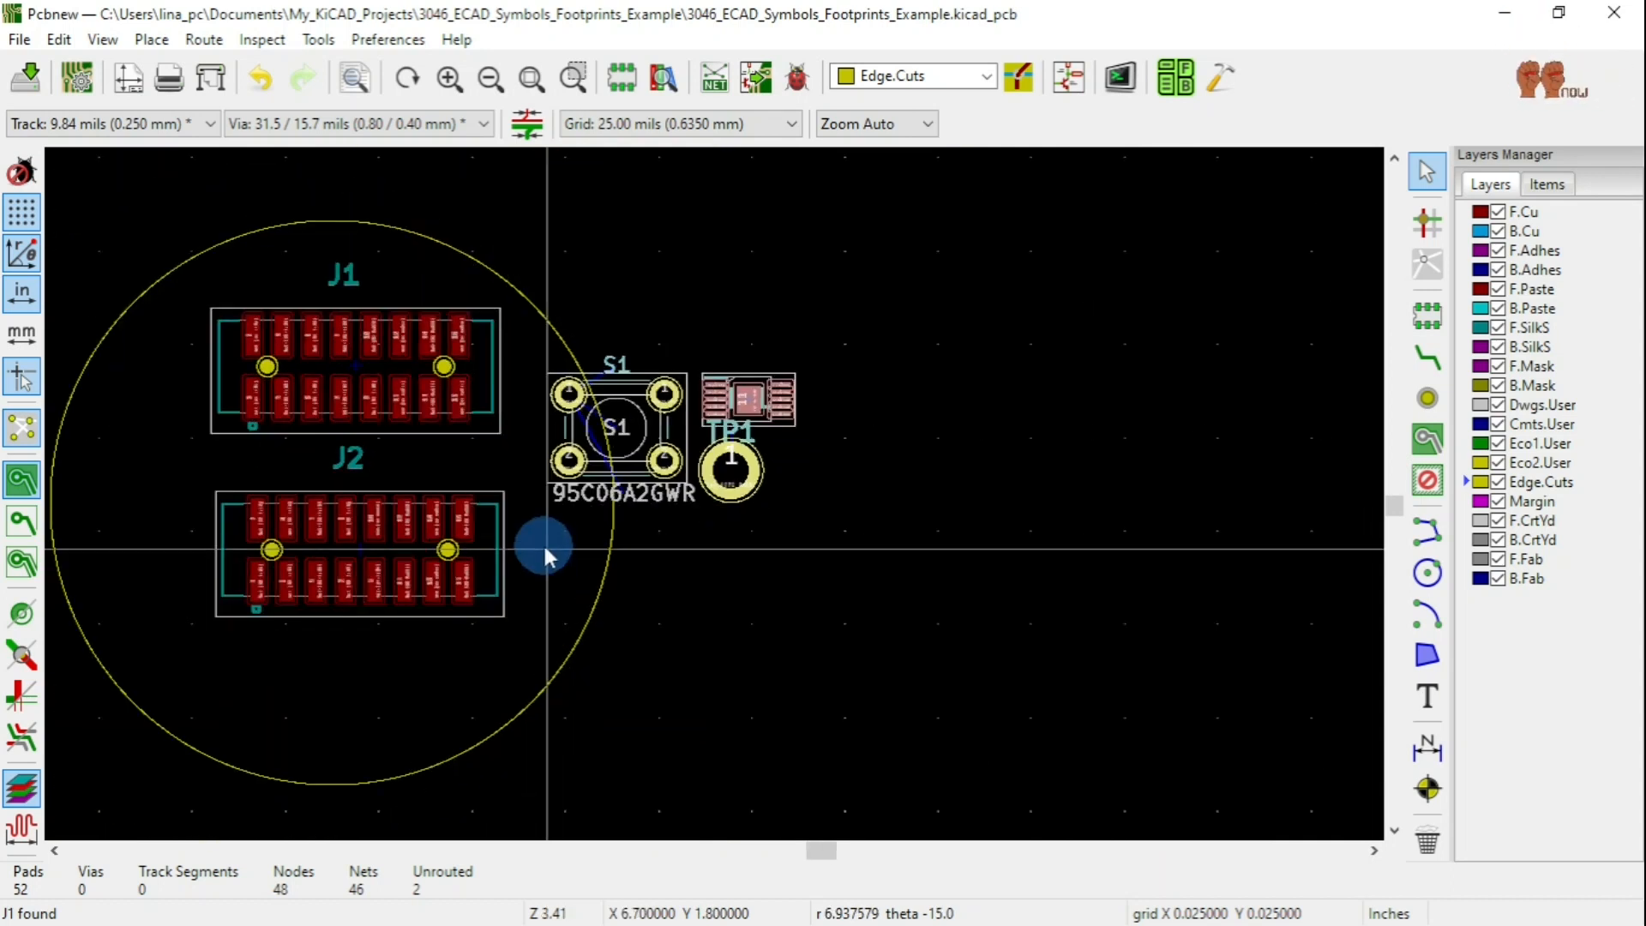
pyautogui.scroll(5, 729, 432)
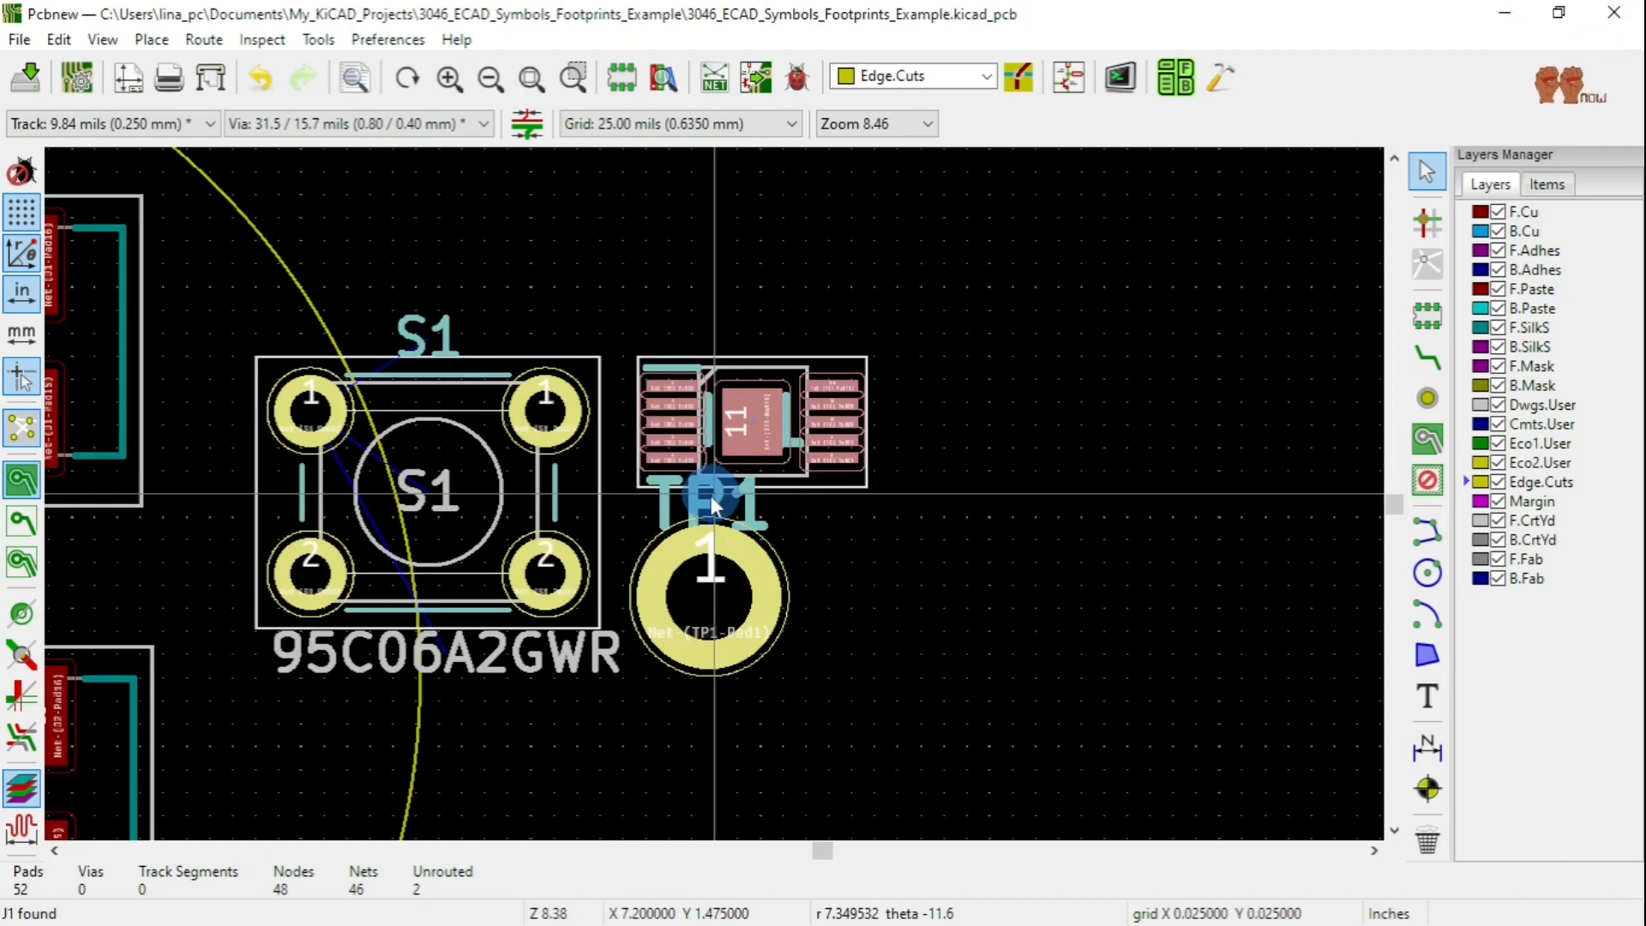
pyautogui.scroll(3, 712, 504)
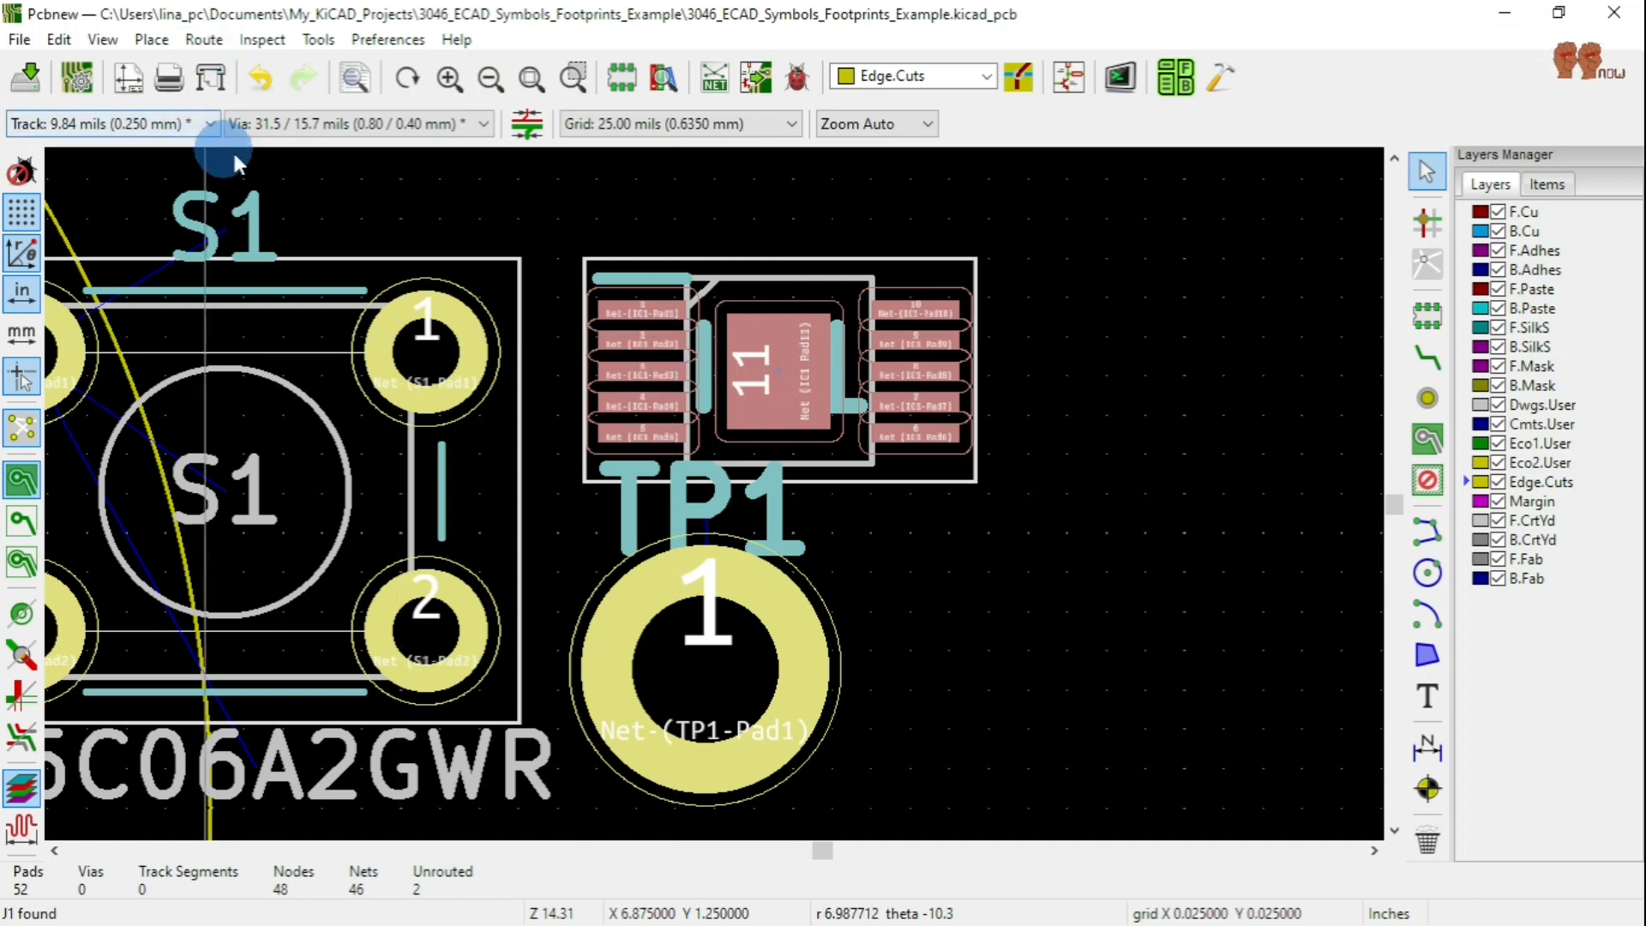
pyautogui.click(25, 93)
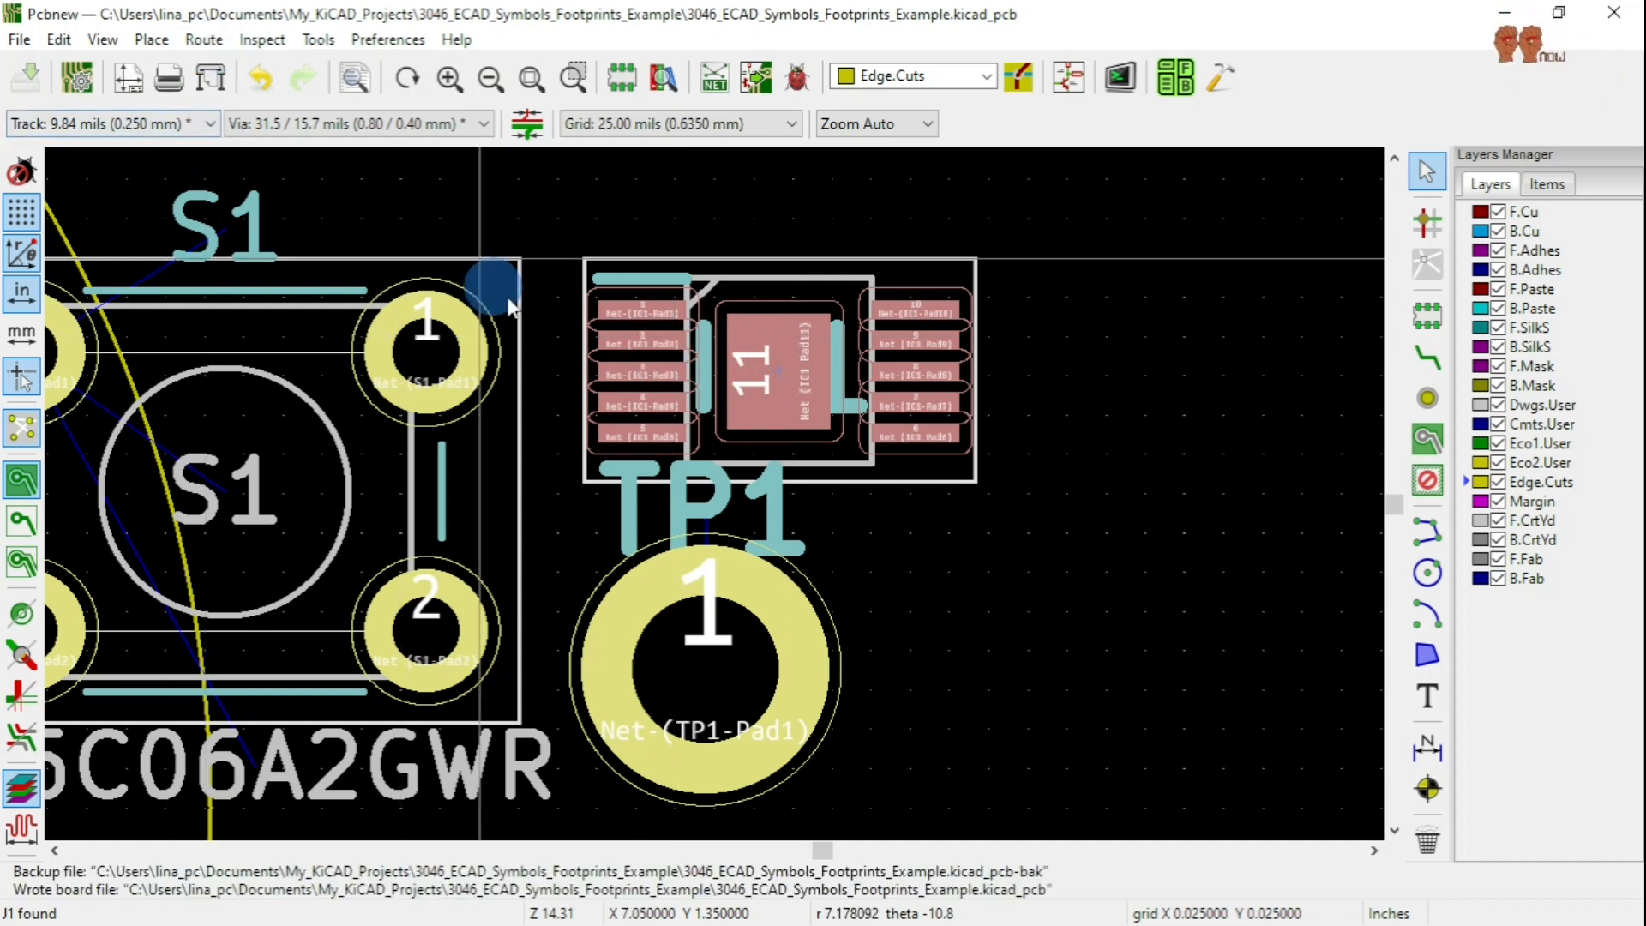
# Examine the 3D models of the connectors, switch, turret terminal and IC in the 3D viewer from several angles, and close the viewer.
pyautogui.scroll(-1, 504, 372)
pyautogui.scroll(-3, 727, 507)
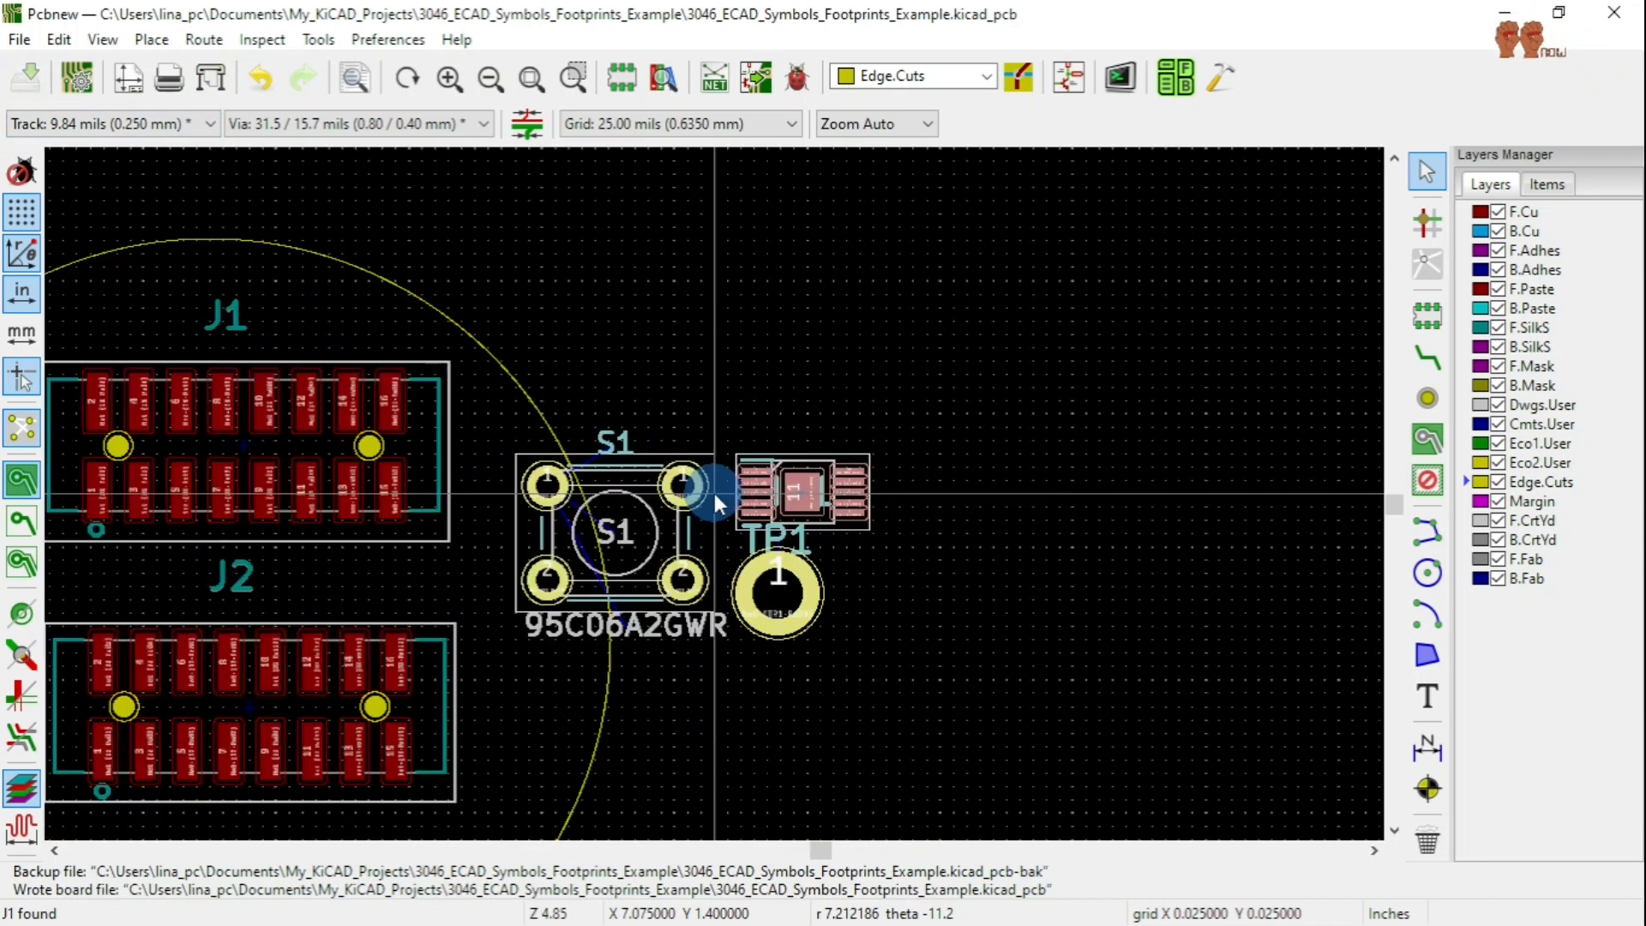
pyautogui.scroll(1, 773, 525)
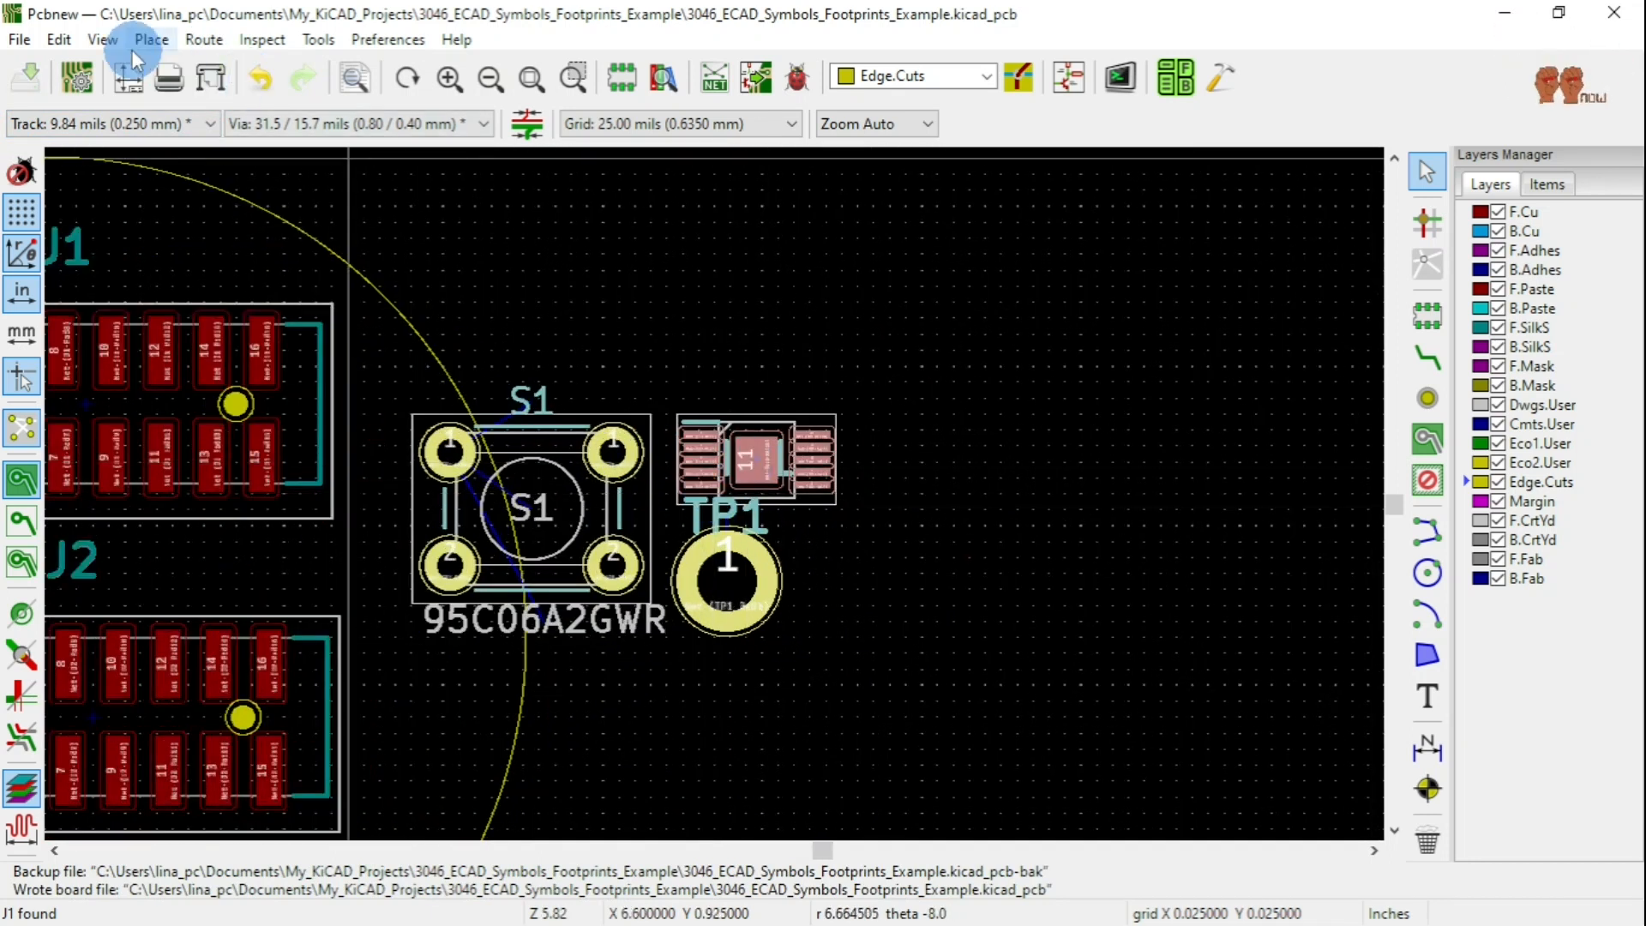
pyautogui.click(91, 39)
pyautogui.click(147, 191)
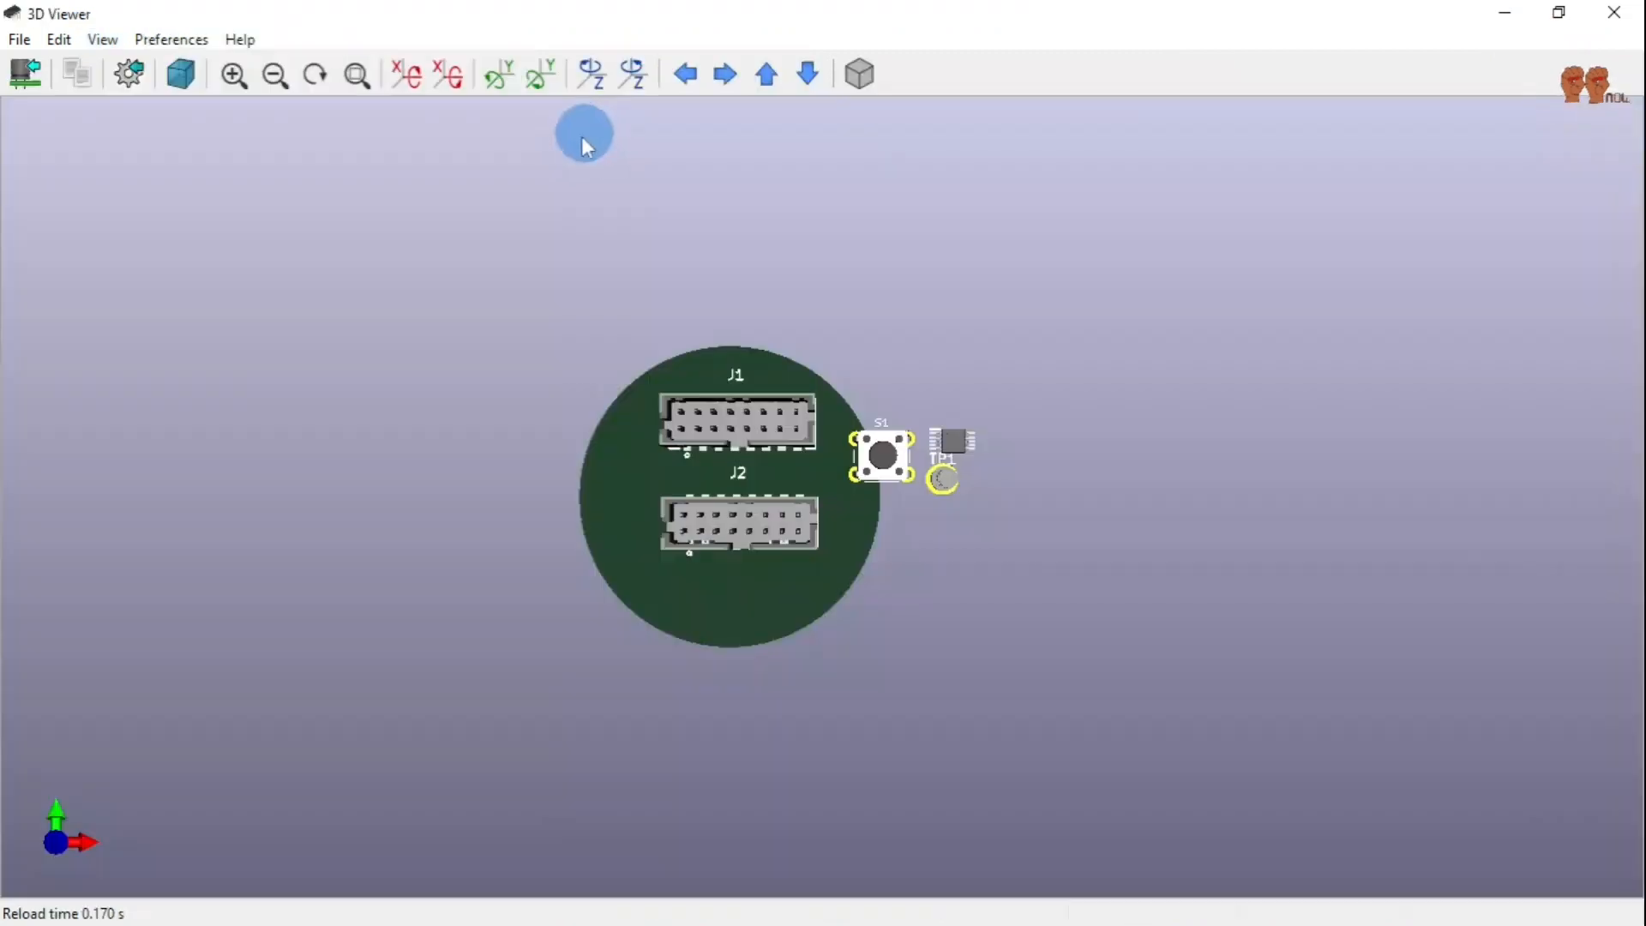
pyautogui.scroll(4, 908, 540)
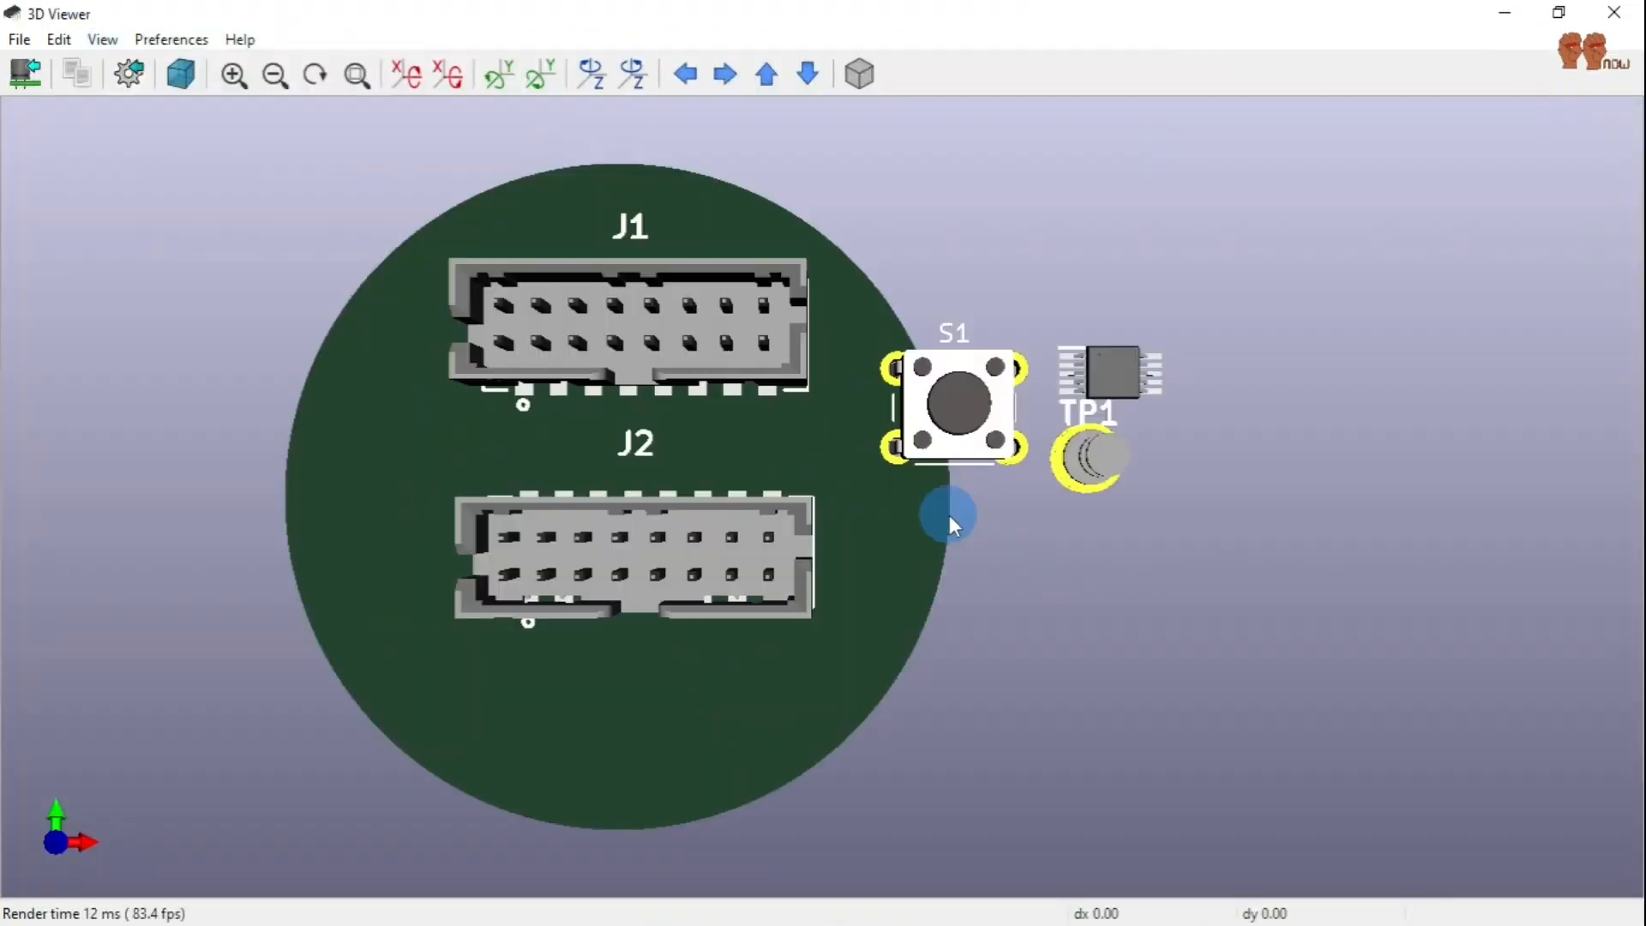
pyautogui.scroll(-1, 1155, 504)
pyautogui.moveTo(1091, 522); pyautogui.dragTo(1186, 512)
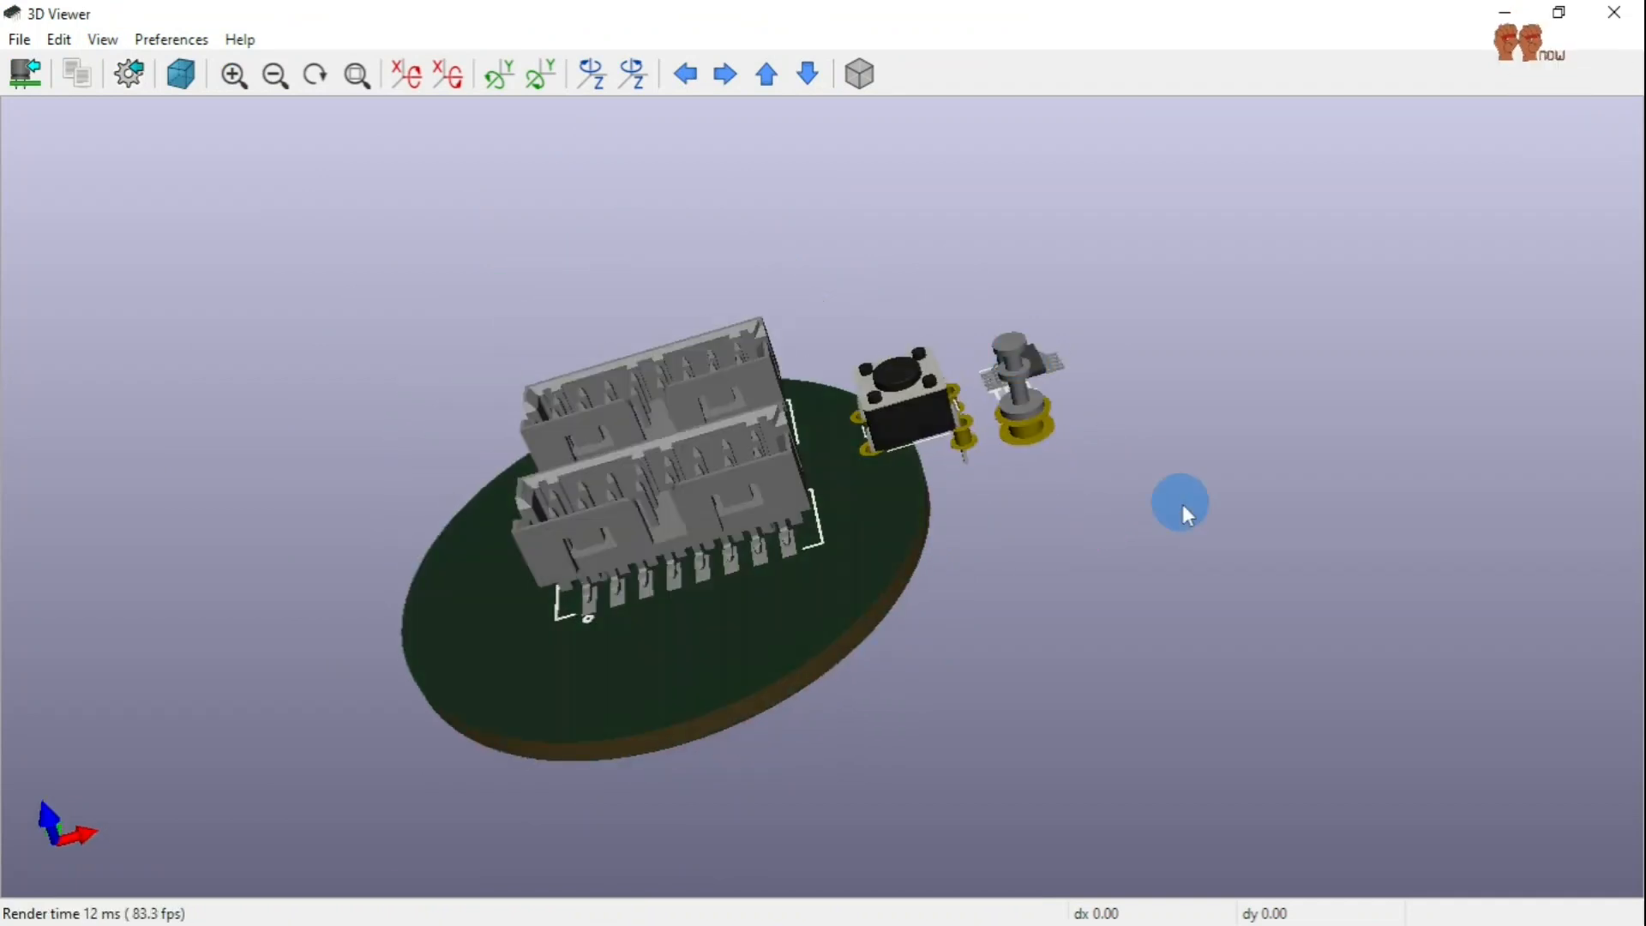
pyautogui.moveTo(1180, 501); pyautogui.dragTo(820, 654)
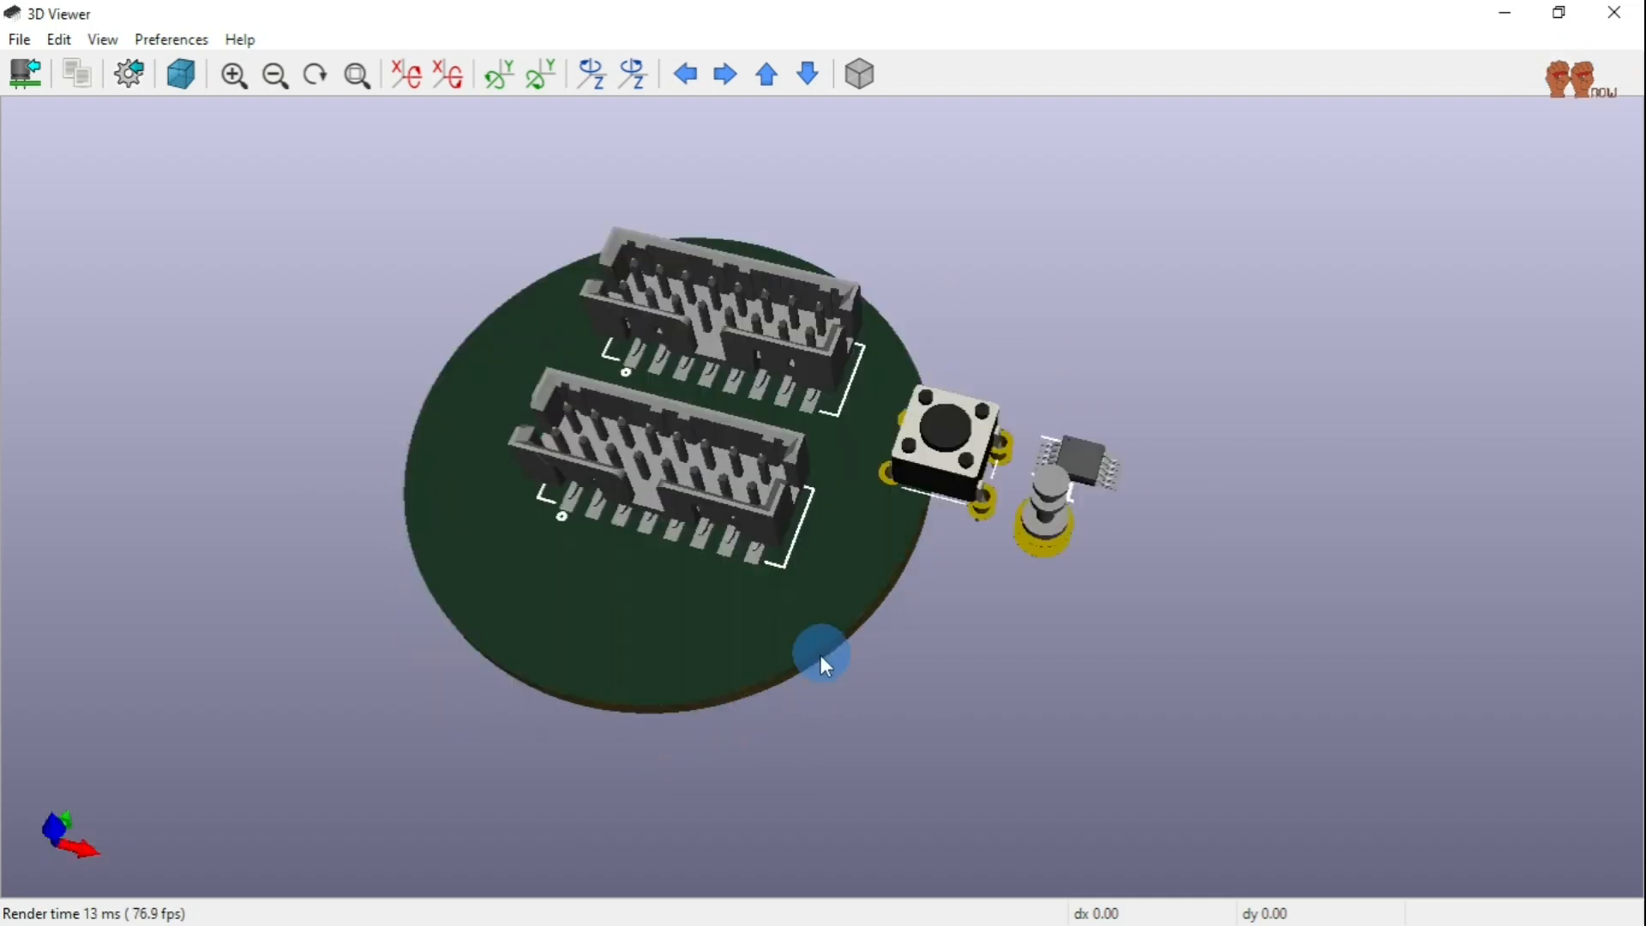
pyautogui.click(1611, 13)
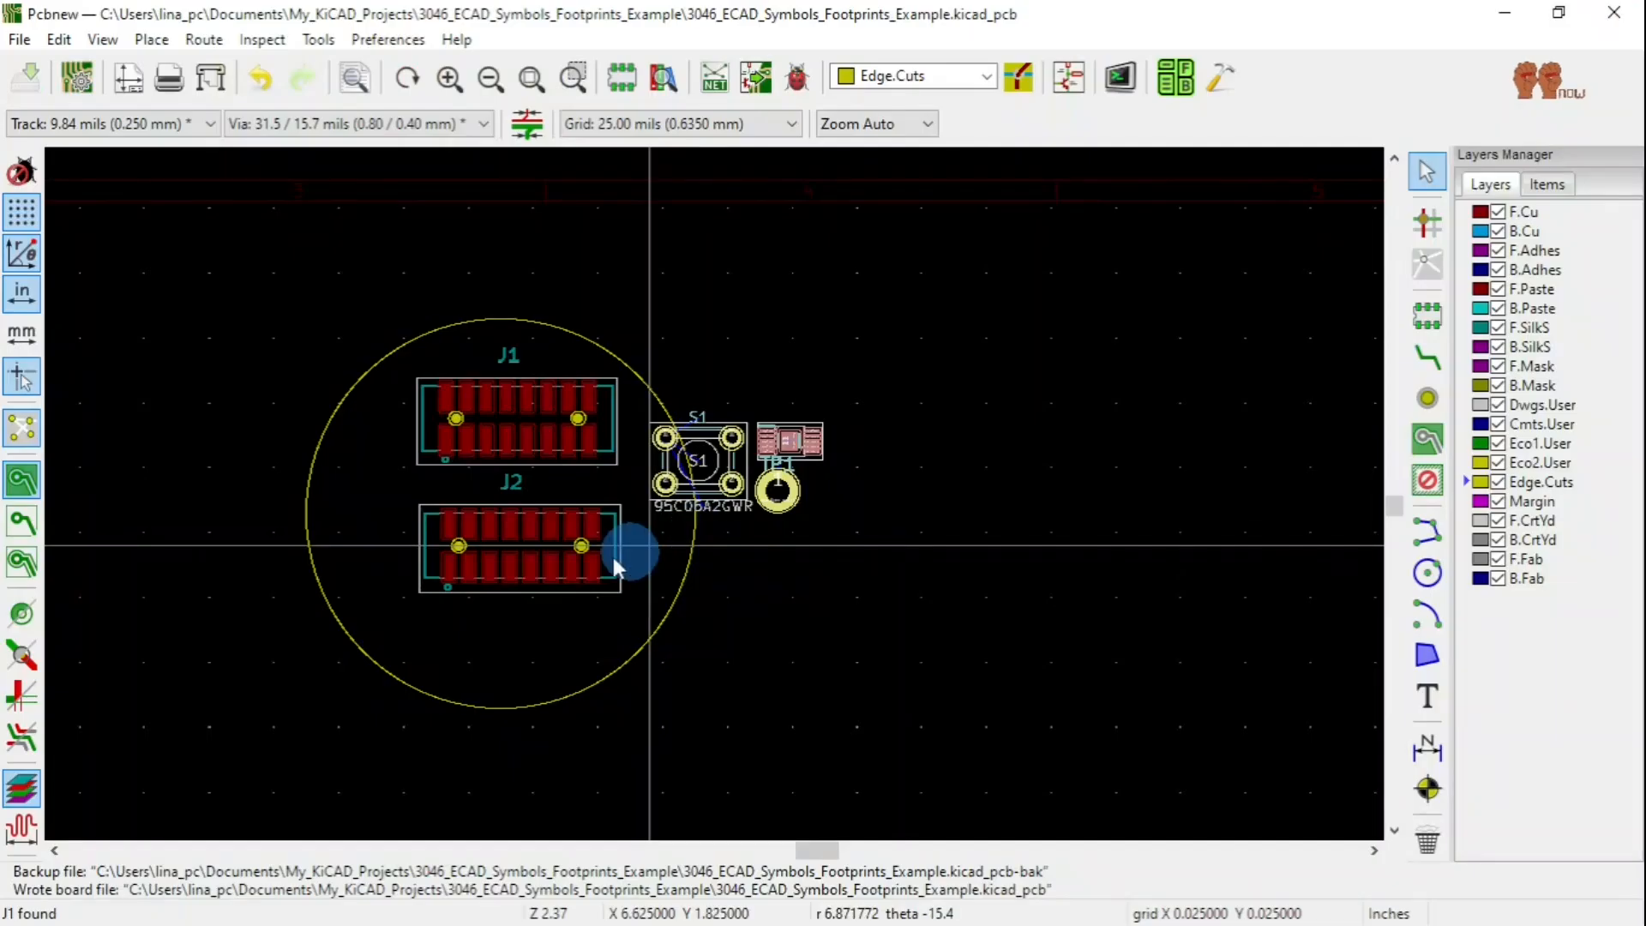
# Move the S1, IC1 and TP1 footprints inside the circular board outline, just below J2.
pyautogui.press('m')
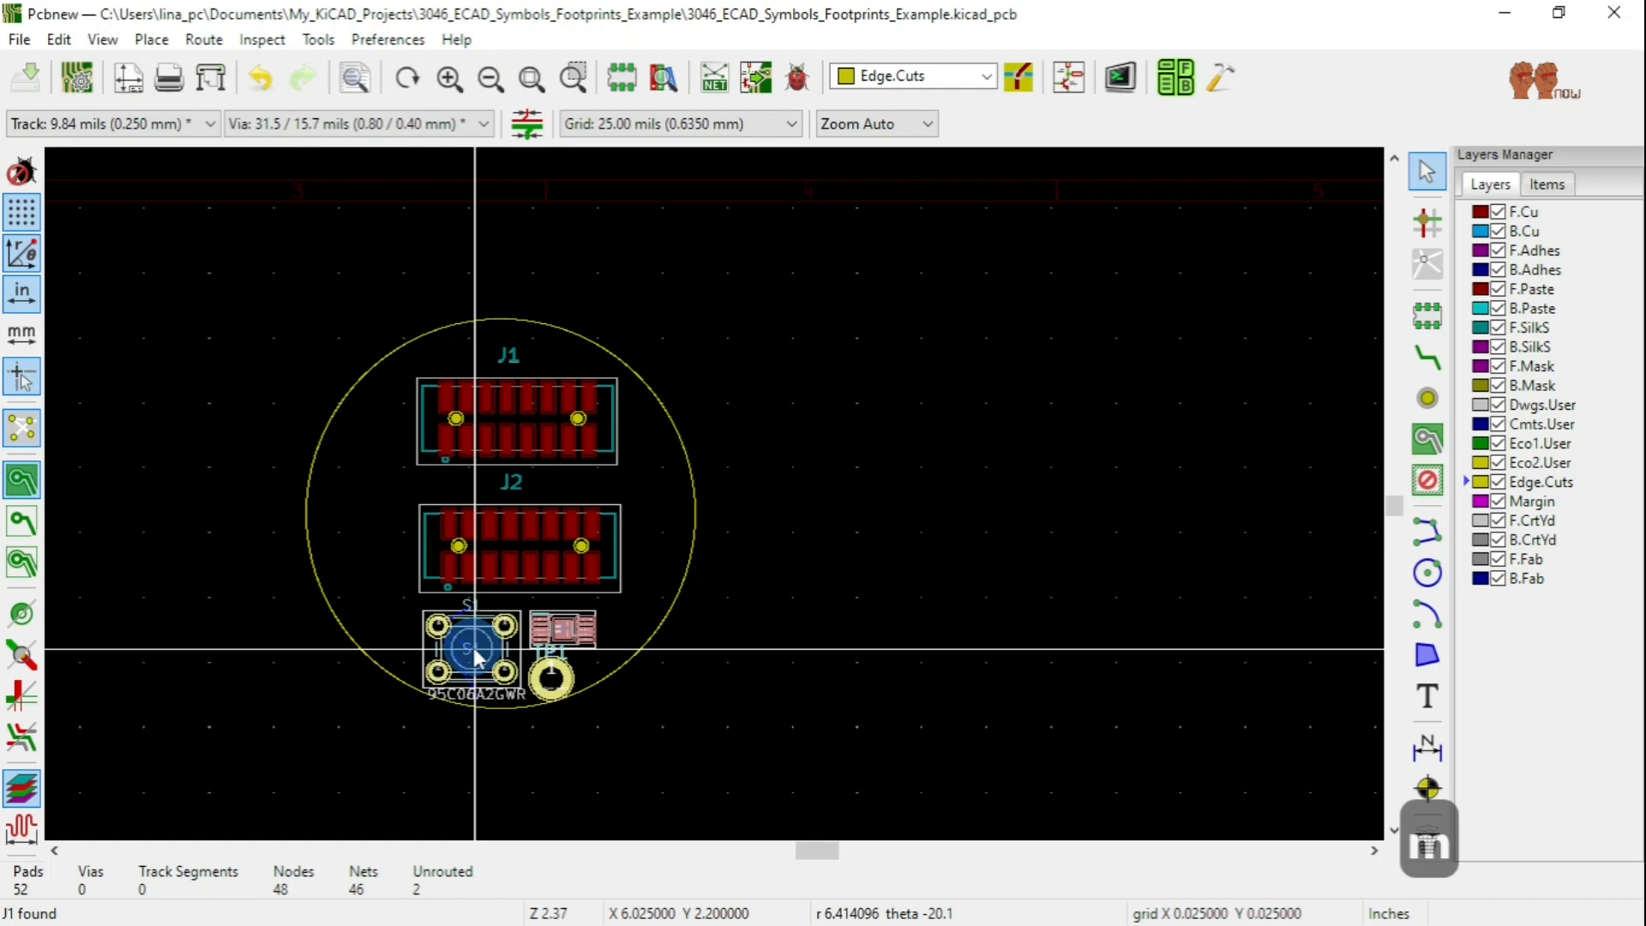
pyautogui.click(945, 512)
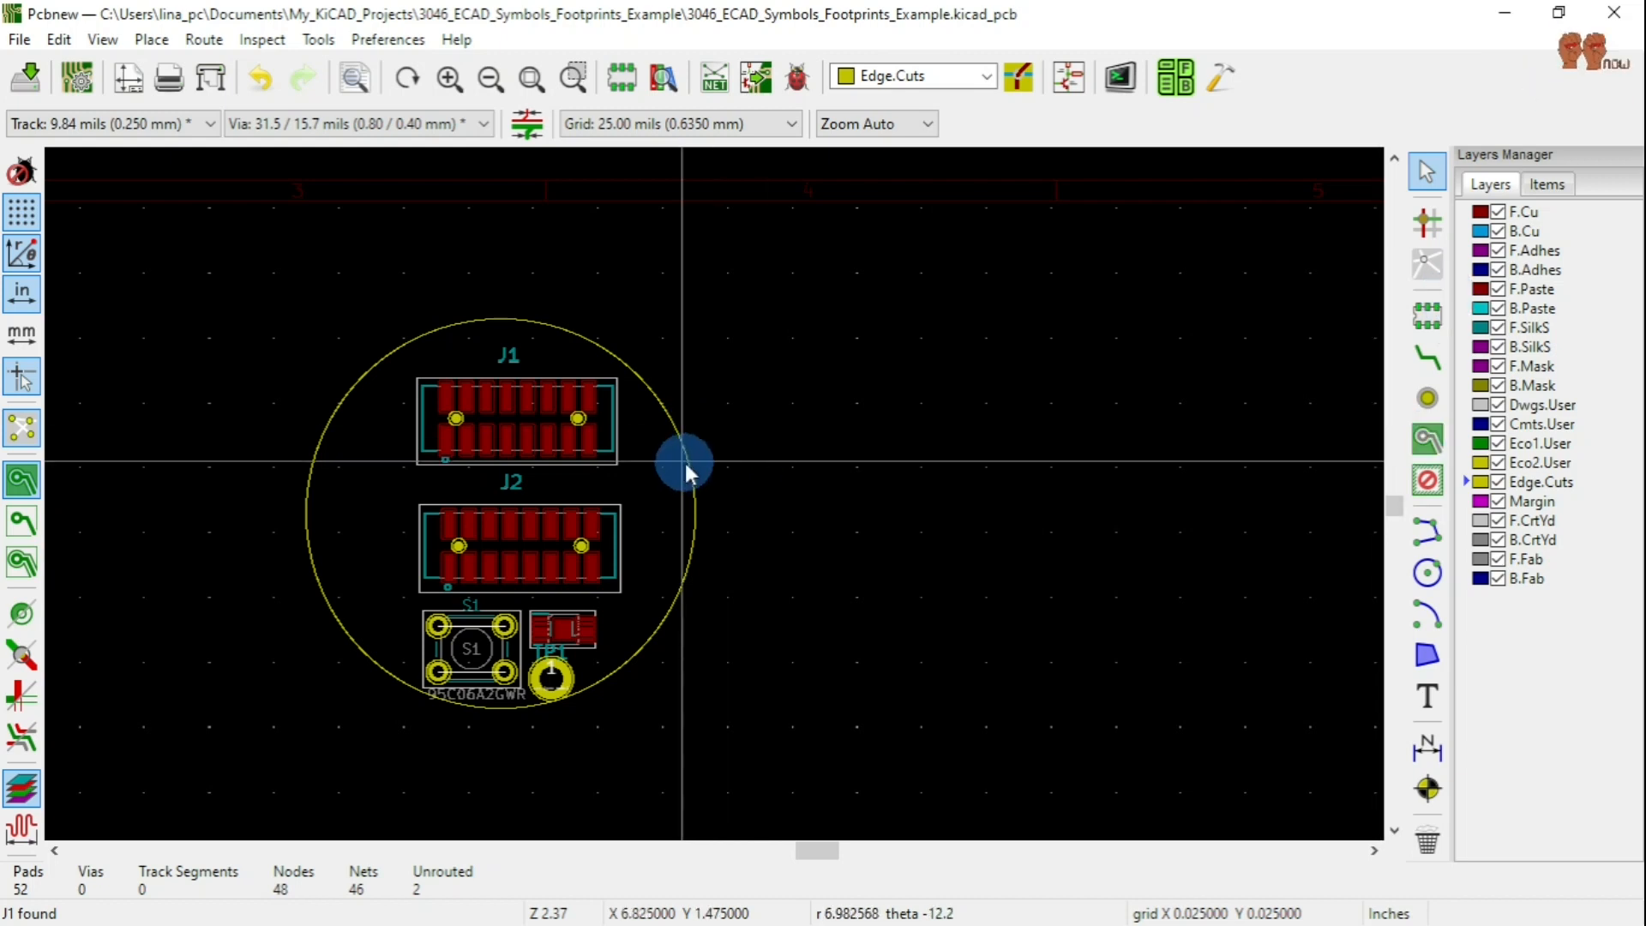
pyautogui.keyDown('ctrl'); pyautogui.hscroll(-2, 686, 465); pyautogui.keyUp('ctrl')
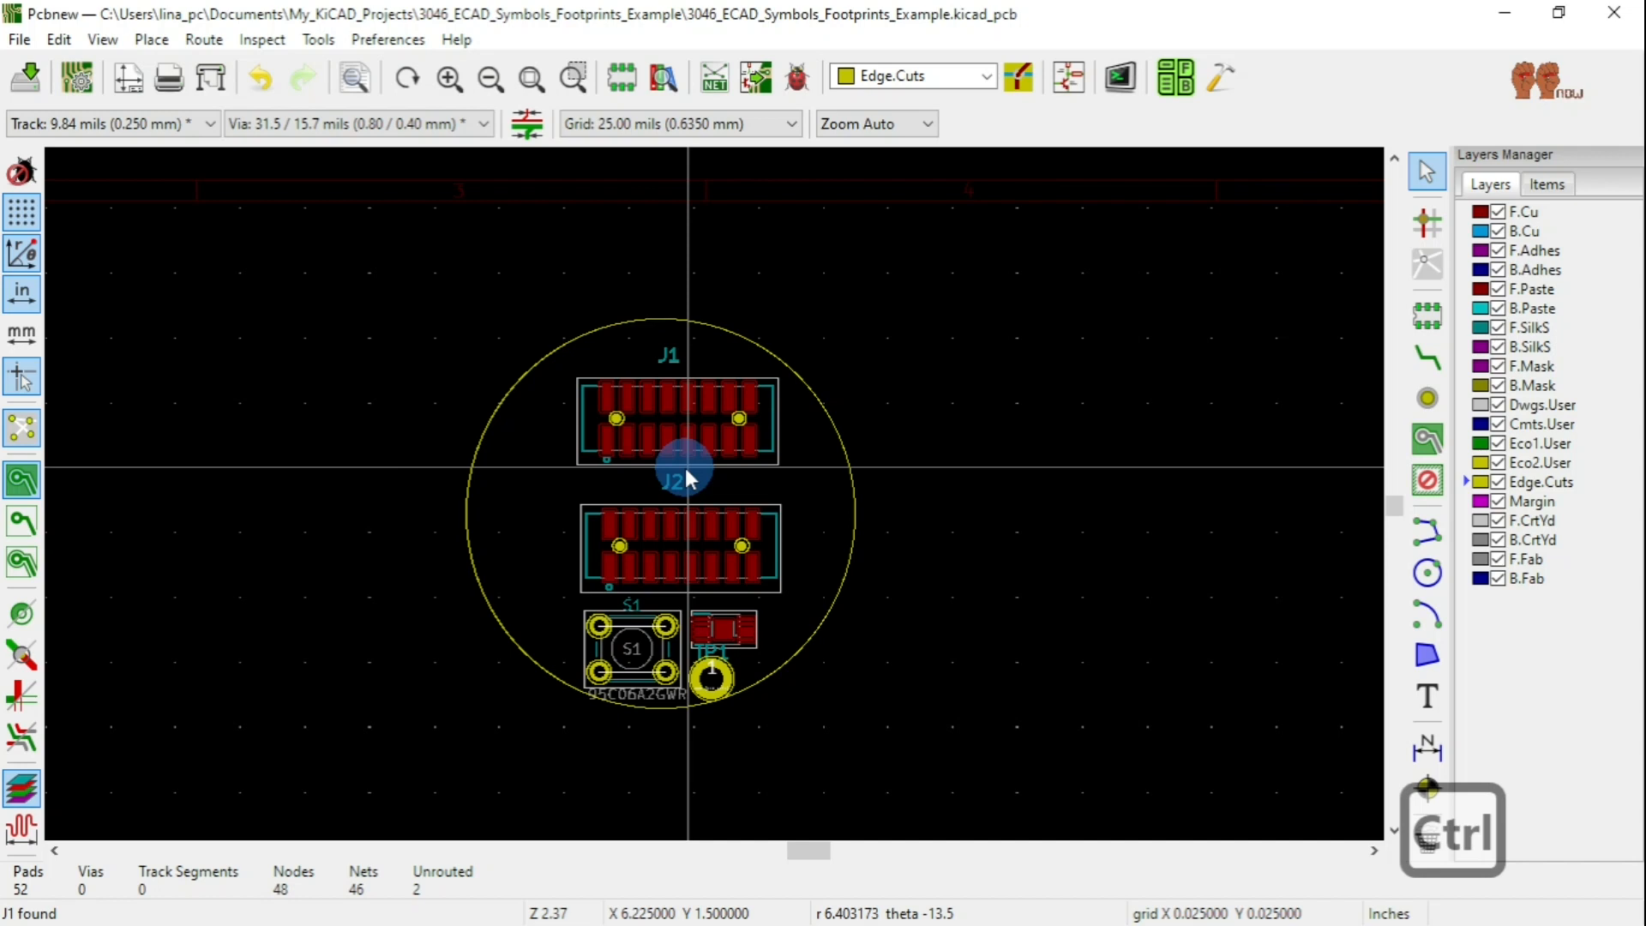
# Save the board file.
pyautogui.click(812, 396)
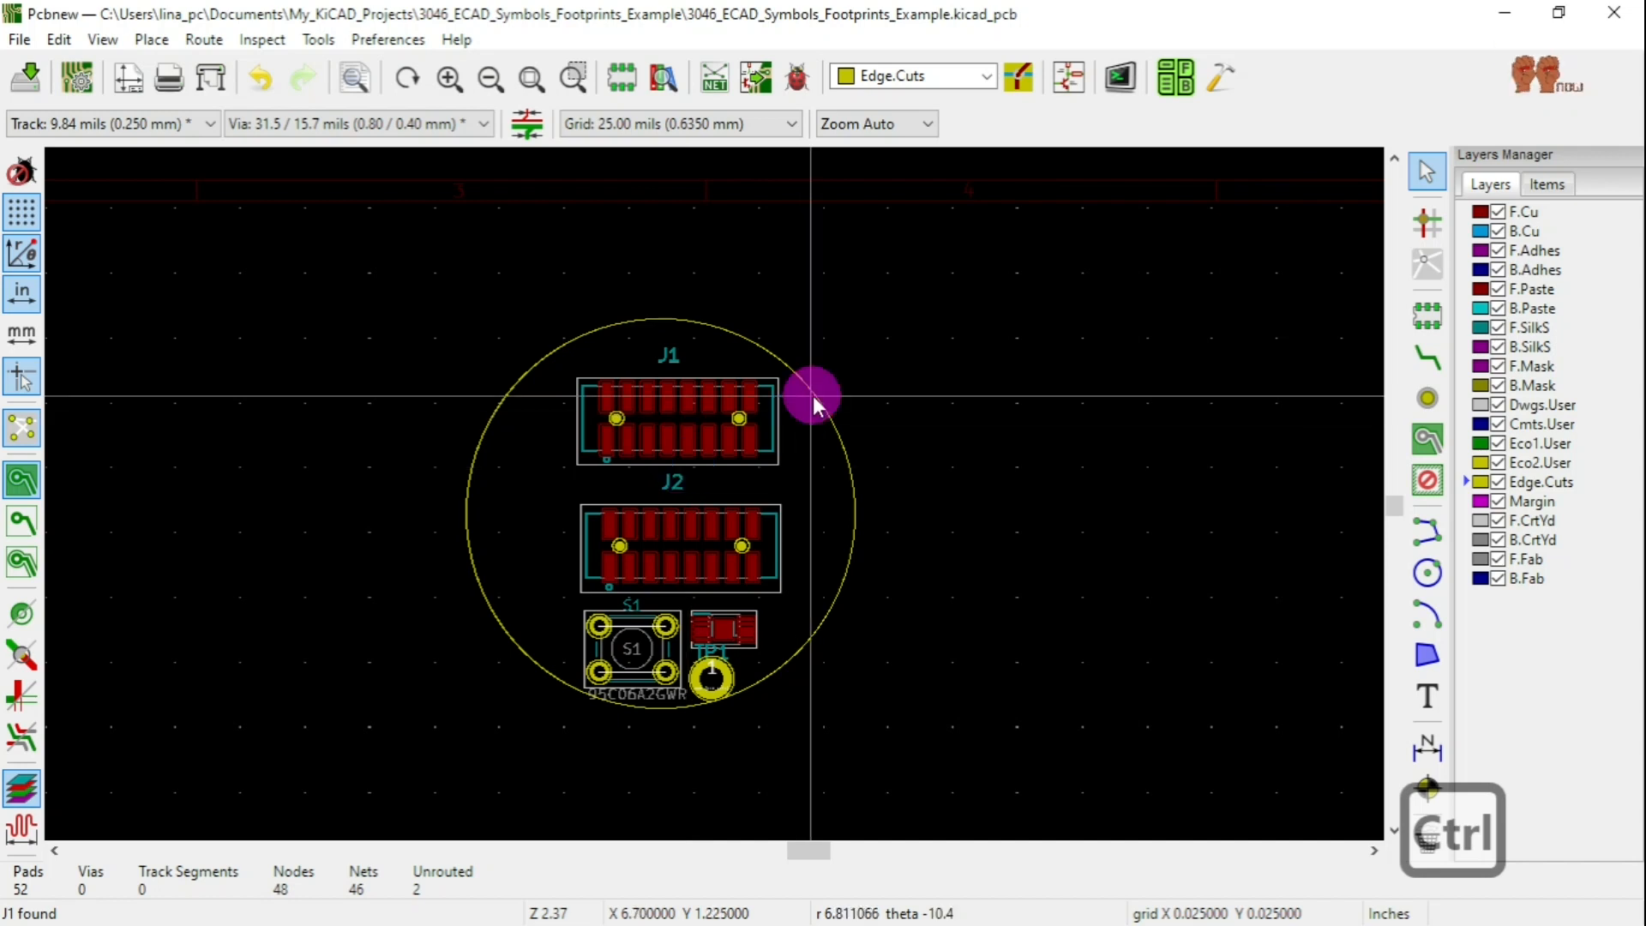
pyautogui.press('Delete')
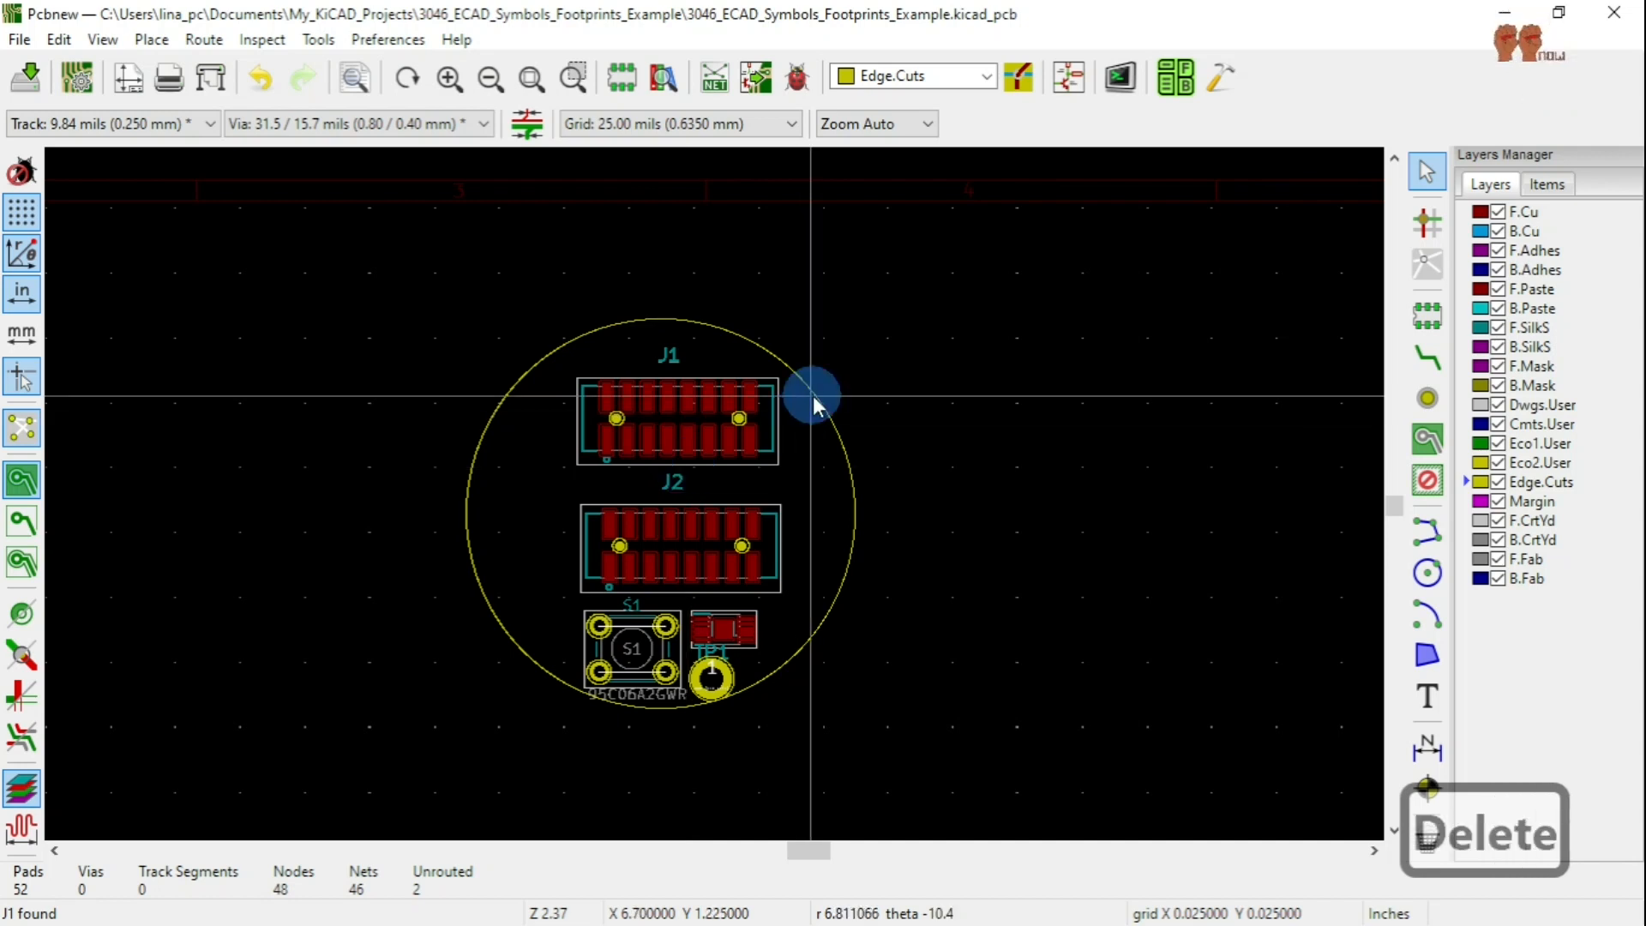
pyautogui.press('Escape')
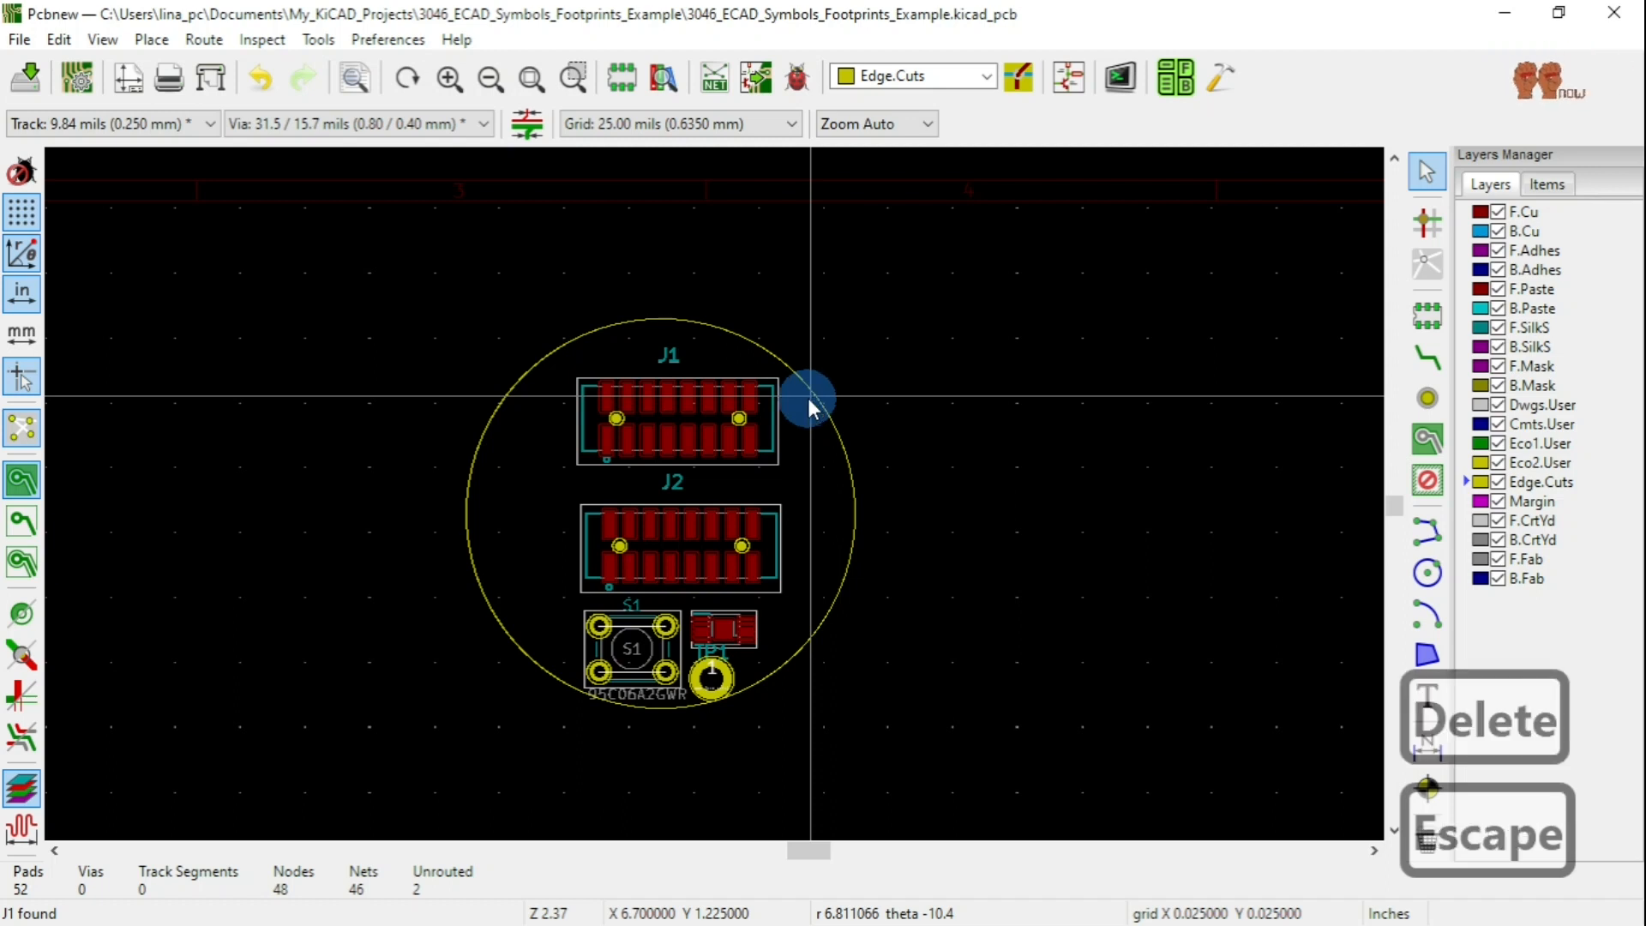
pyautogui.click(33, 81)
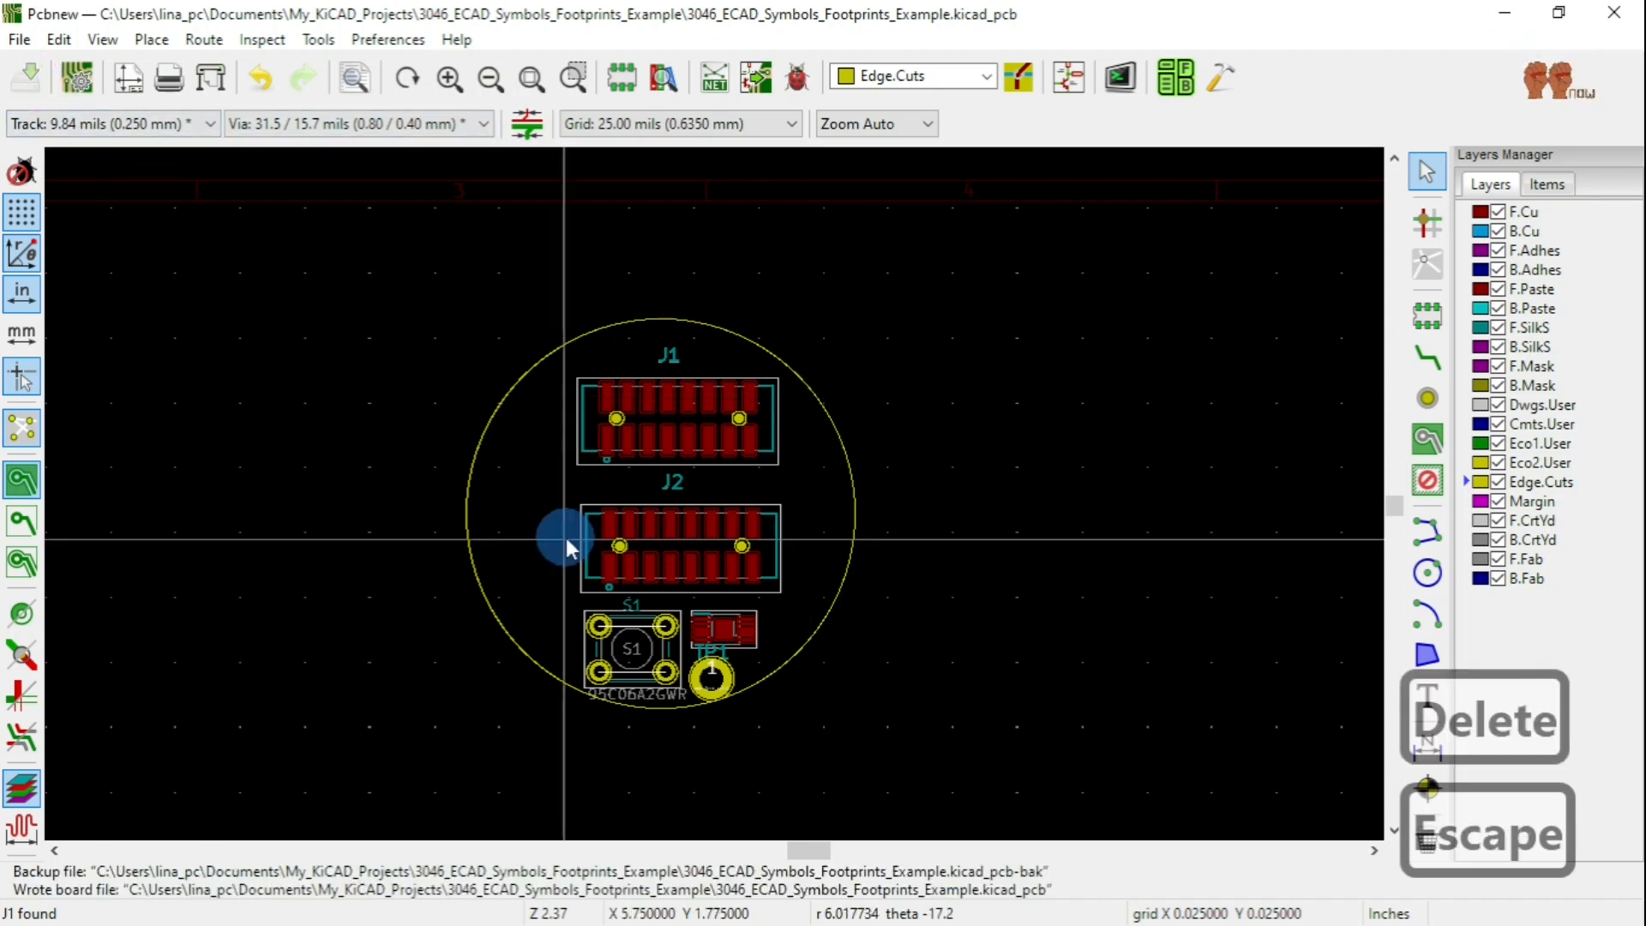
# Move the J2 connector footprint slightly up towards J1.
pyautogui.click(667, 540)
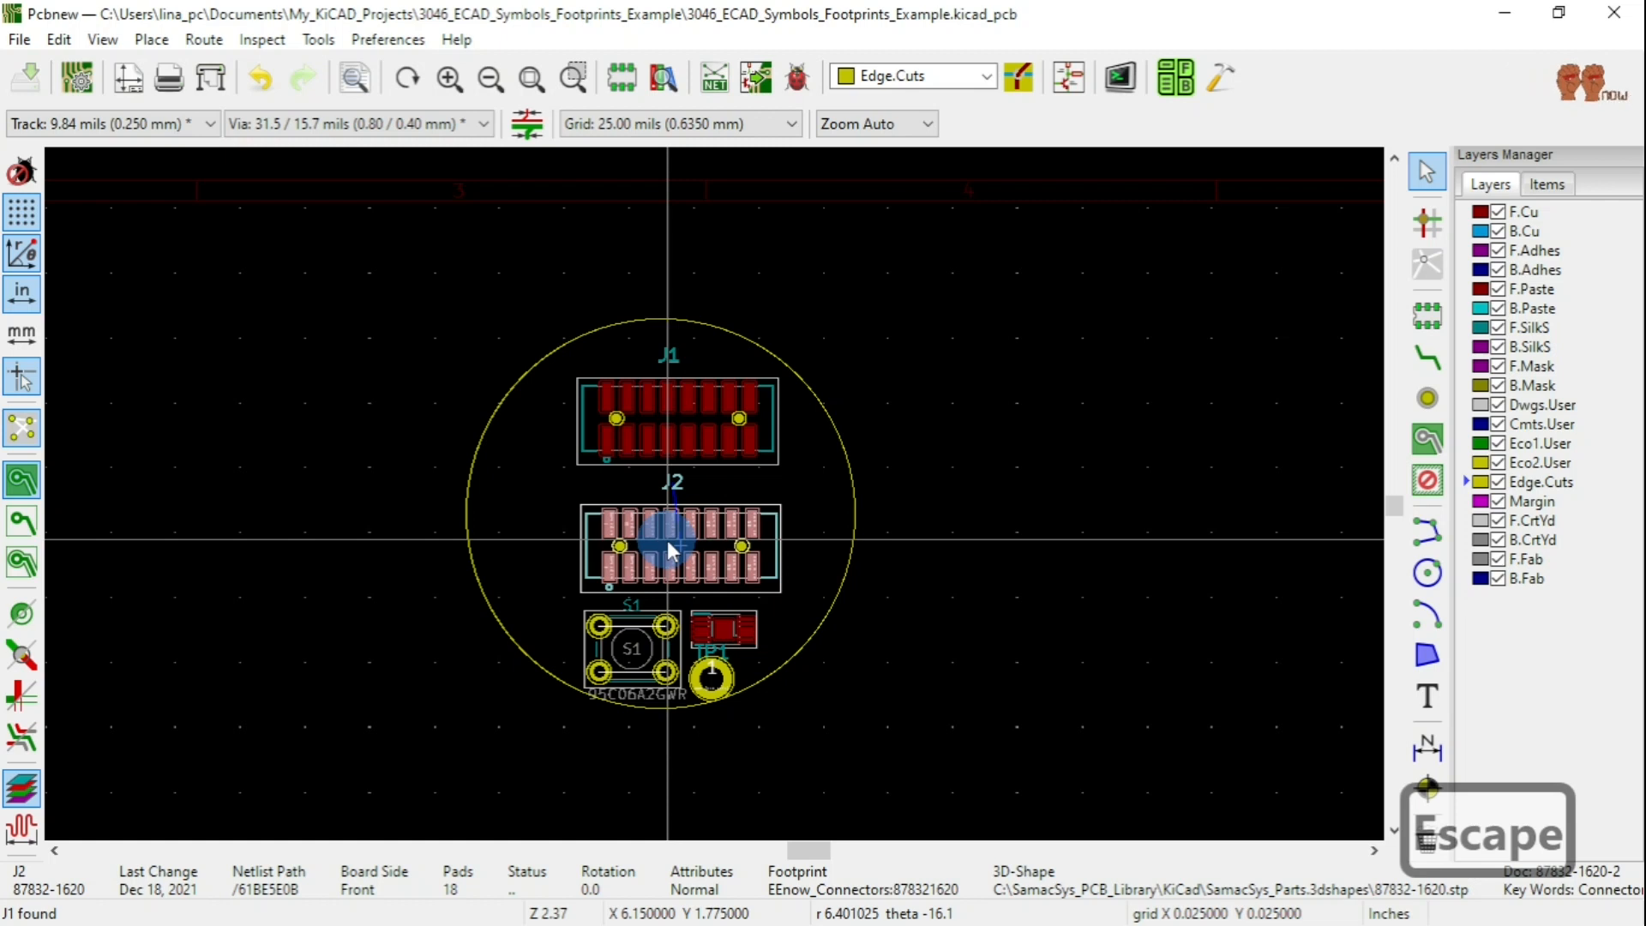
pyautogui.press('m')
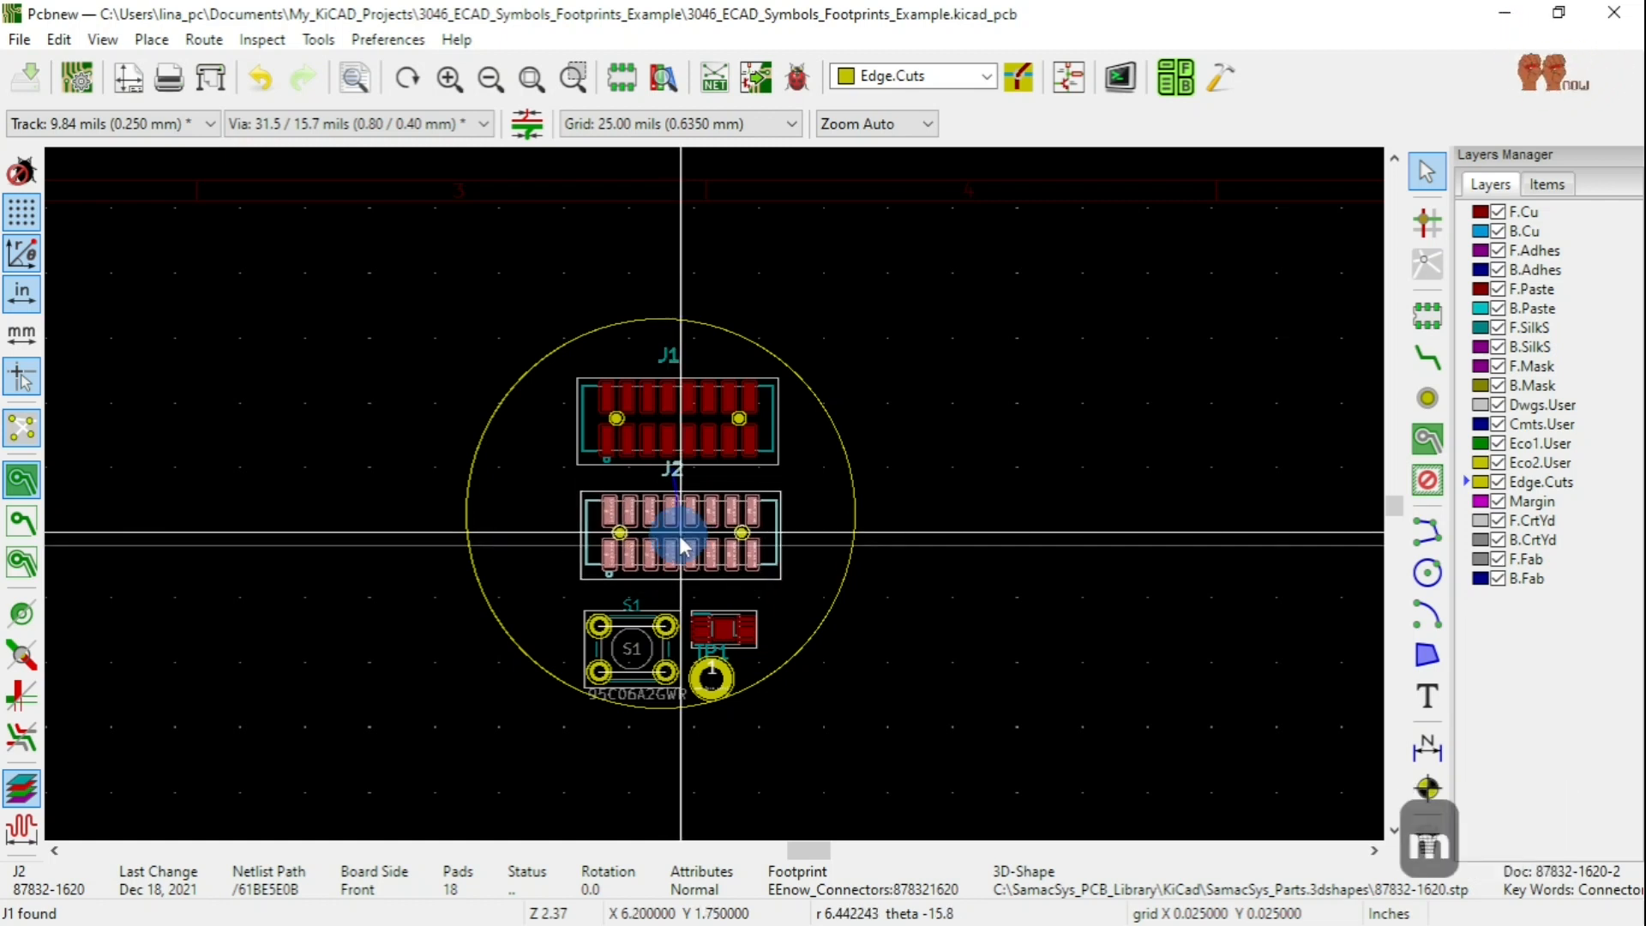
pyautogui.click(683, 524)
pyautogui.moveTo(680, 533)
pyautogui.mouseDown()
pyautogui.moveTo(765, 587)
pyautogui.moveTo(669, 534)
pyautogui.moveTo(687, 531)
pyautogui.mouseUp()
# Move the S1, IC1 and TP1 footprints together up towards J2, clear of the circular outline, and save the board file.
pyautogui.scroll(5, 650, 662)
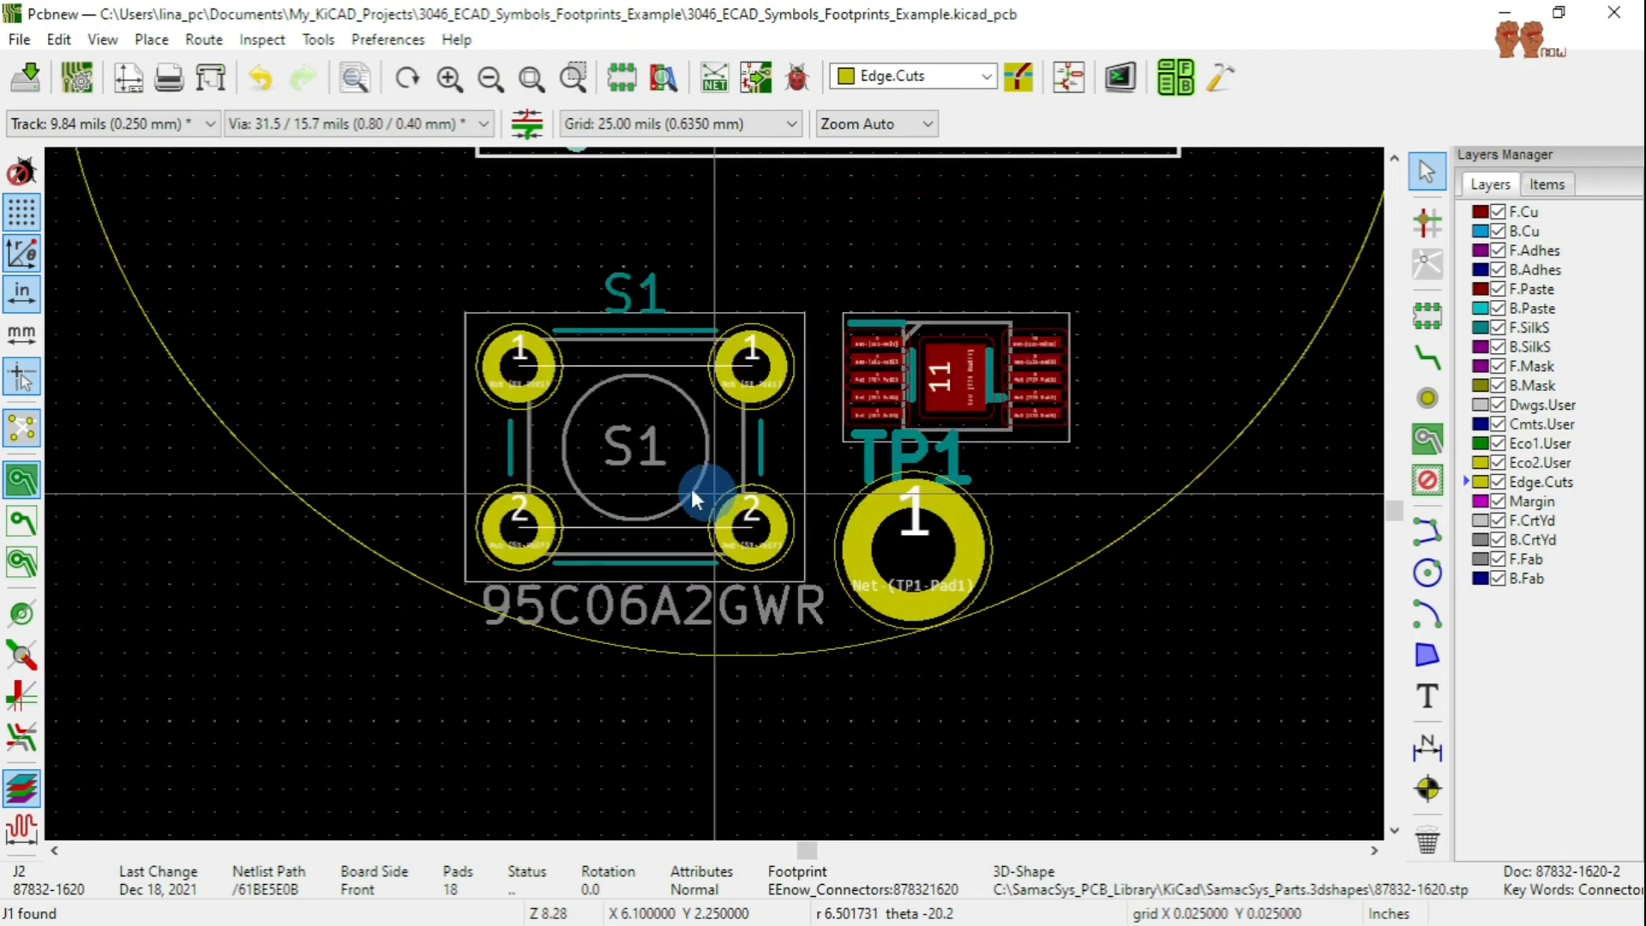
pyautogui.moveTo(420, 256); pyautogui.dragTo(1126, 643)
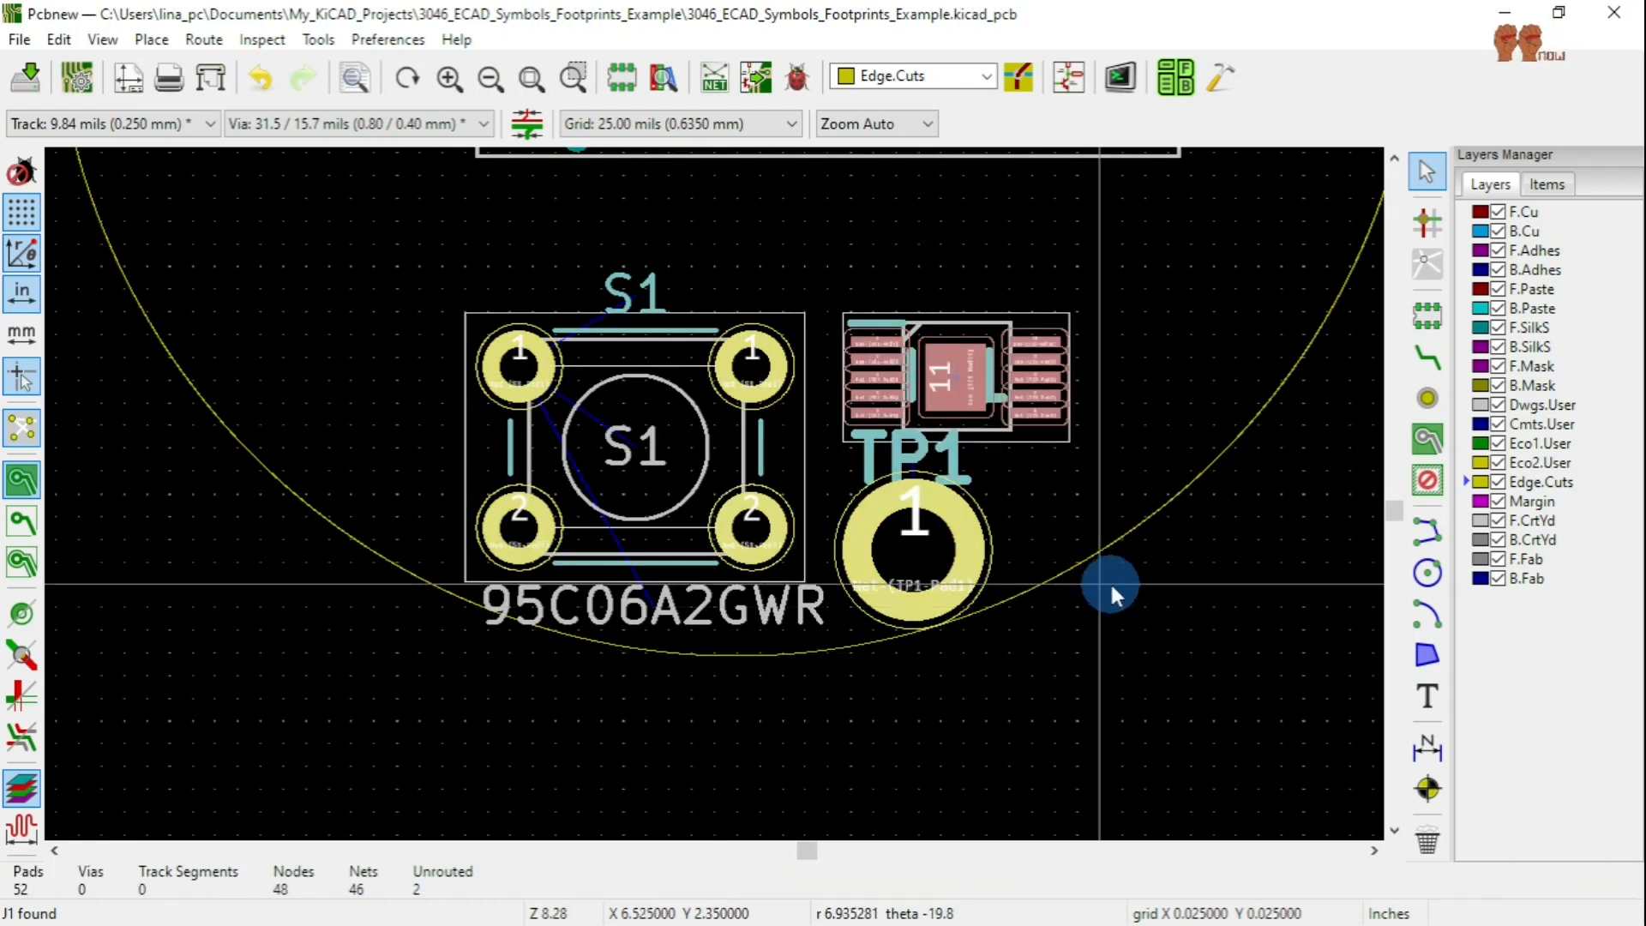
pyautogui.moveTo(1109, 579); pyautogui.dragTo(1073, 485)
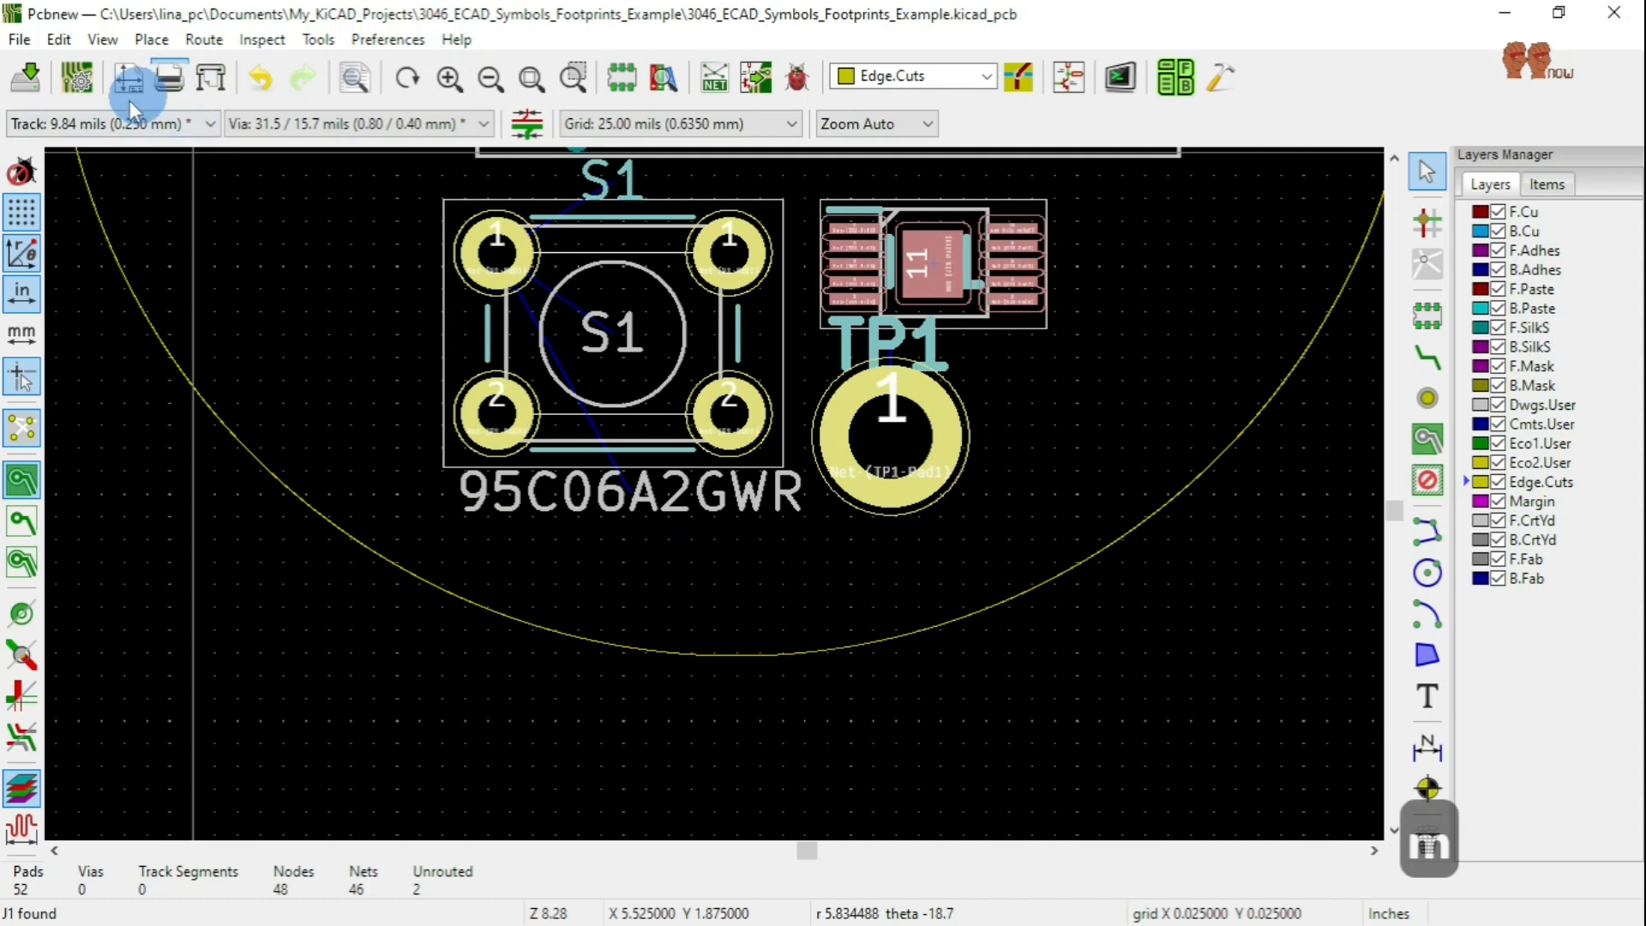
pyautogui.hotkey('ctrl', 's')
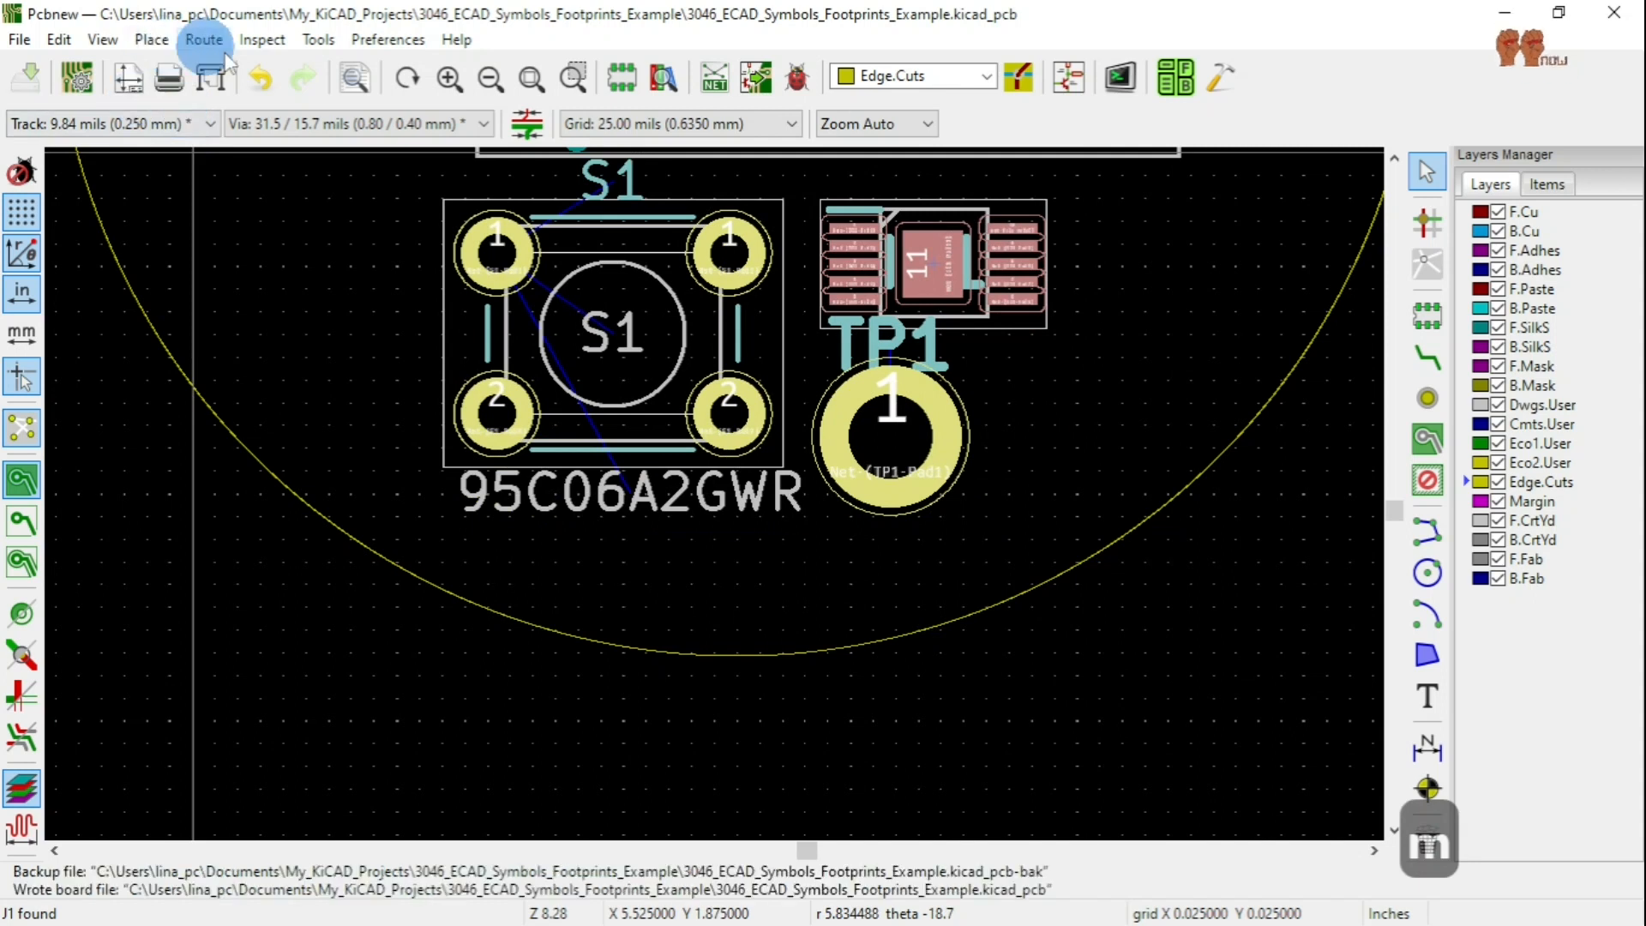
# Examine the assembled board in the 3D viewer up close and from rotated angles, and export the current view as PNG.
pyautogui.click(102, 40)
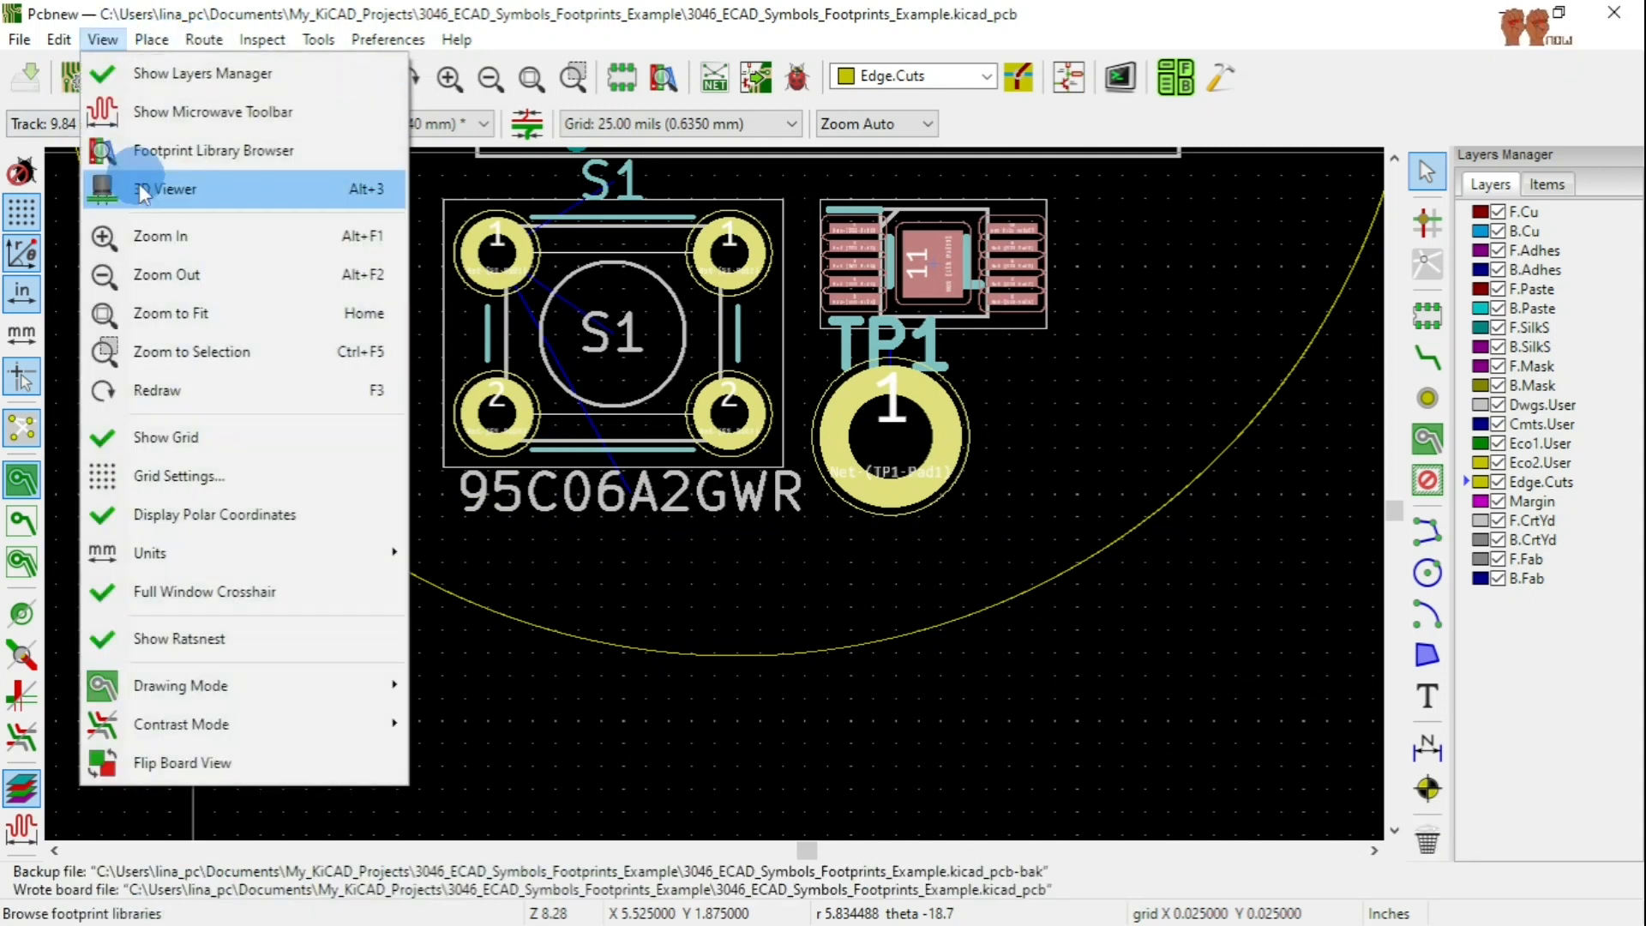
pyautogui.click(141, 189)
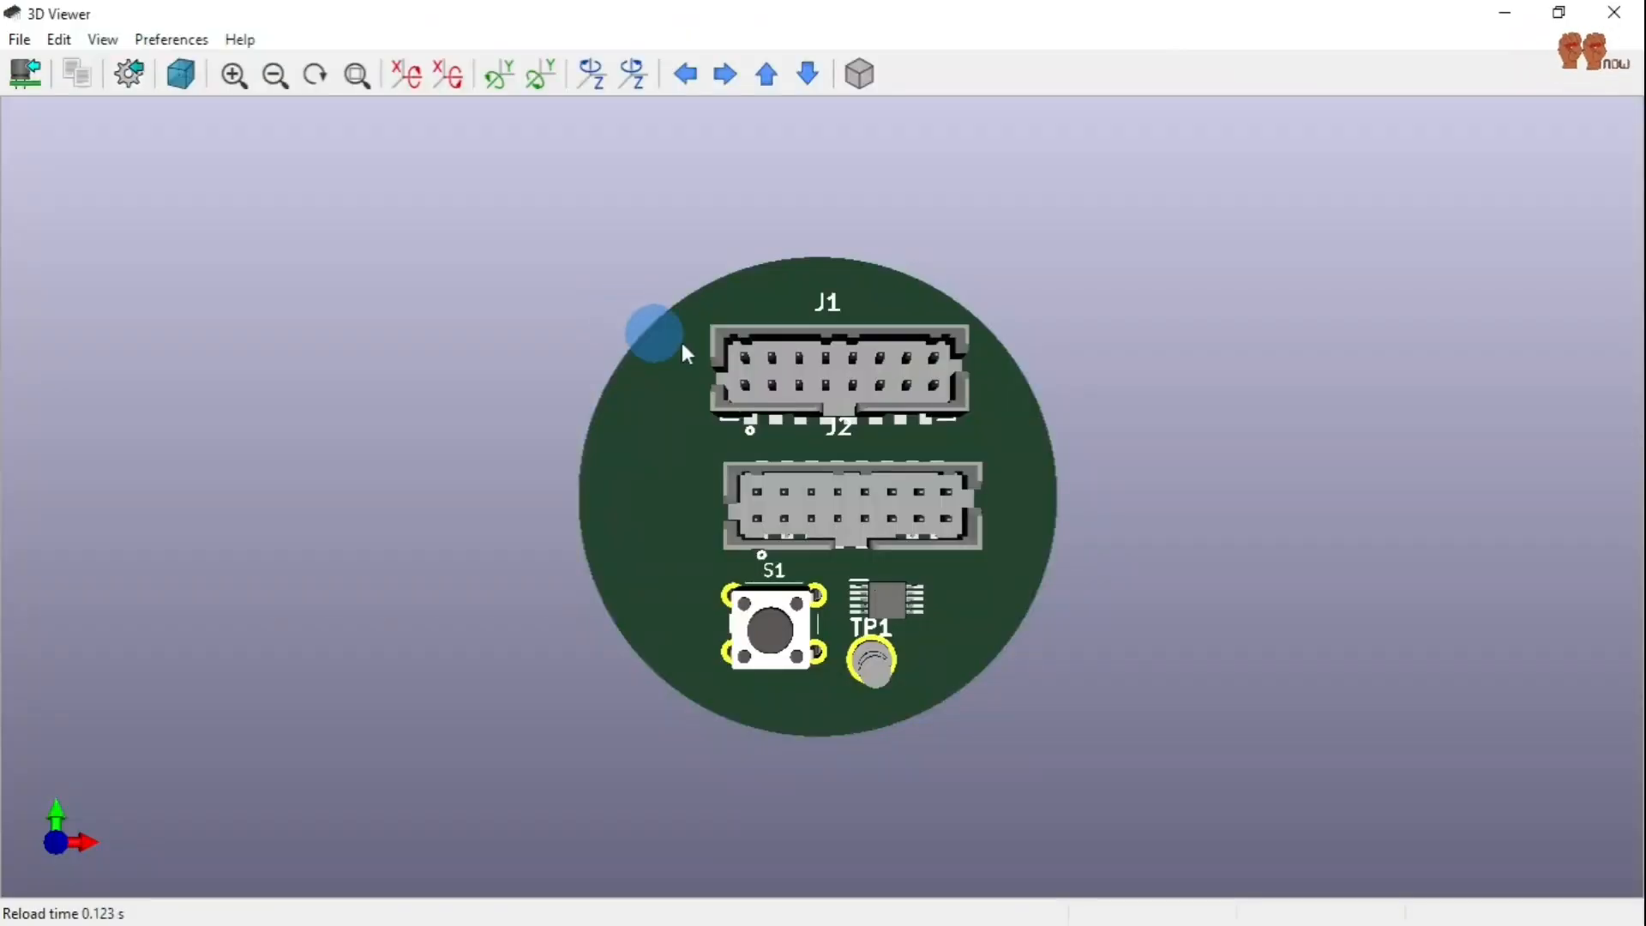
pyautogui.scroll(3, 893, 569)
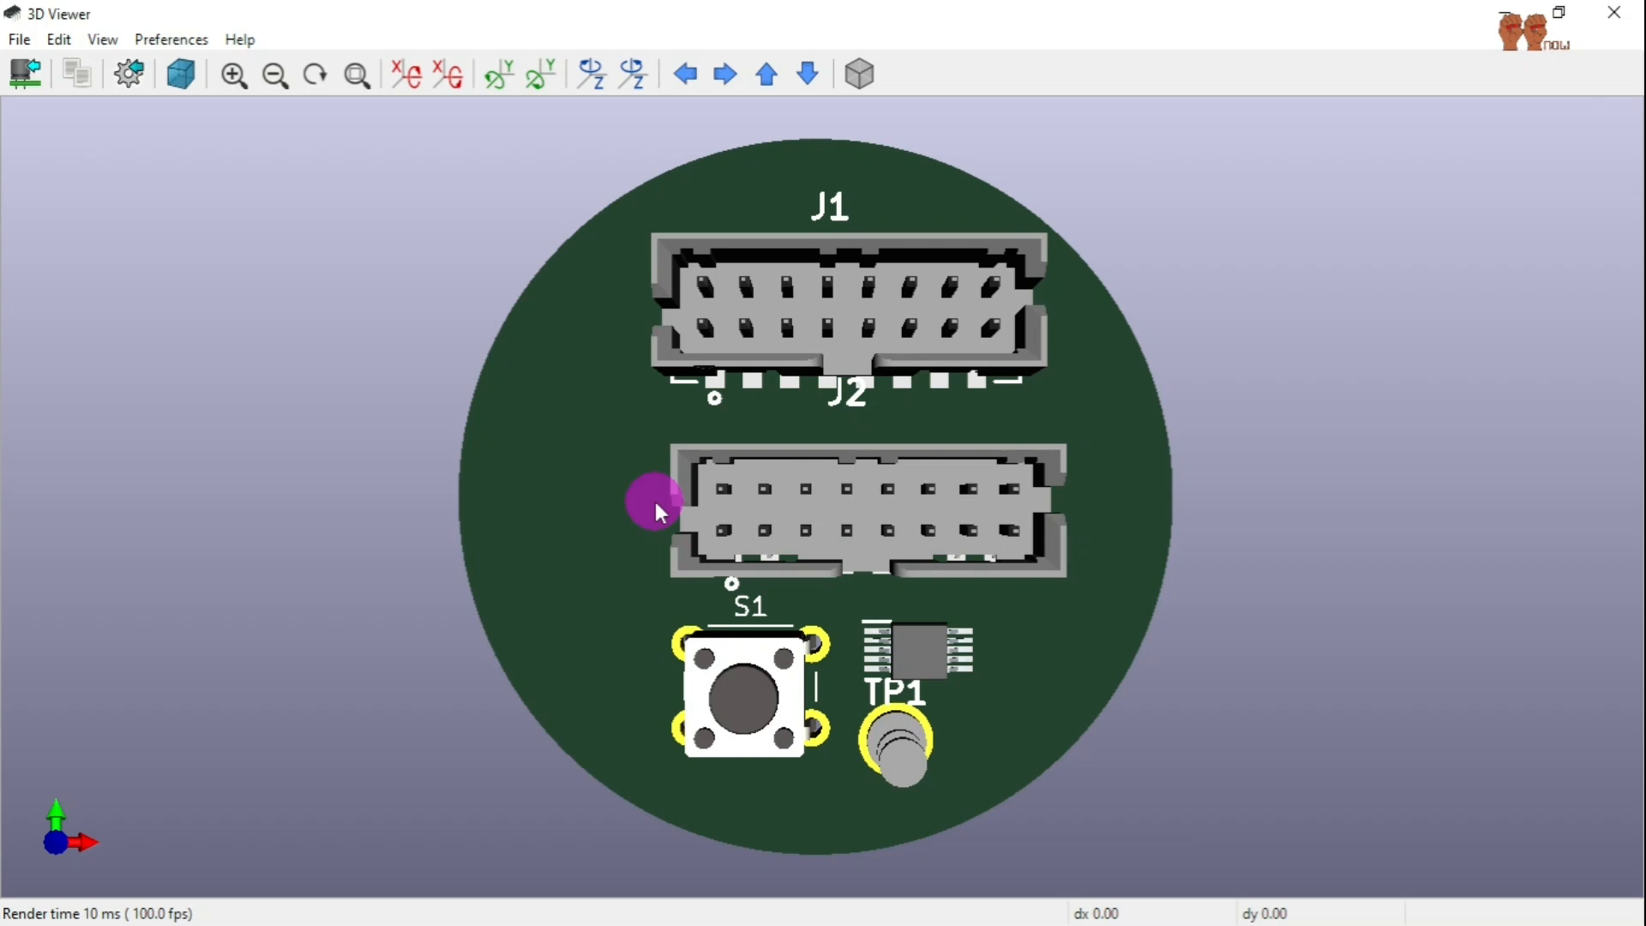
pyautogui.moveTo(655, 501); pyautogui.dragTo(1024, 646)
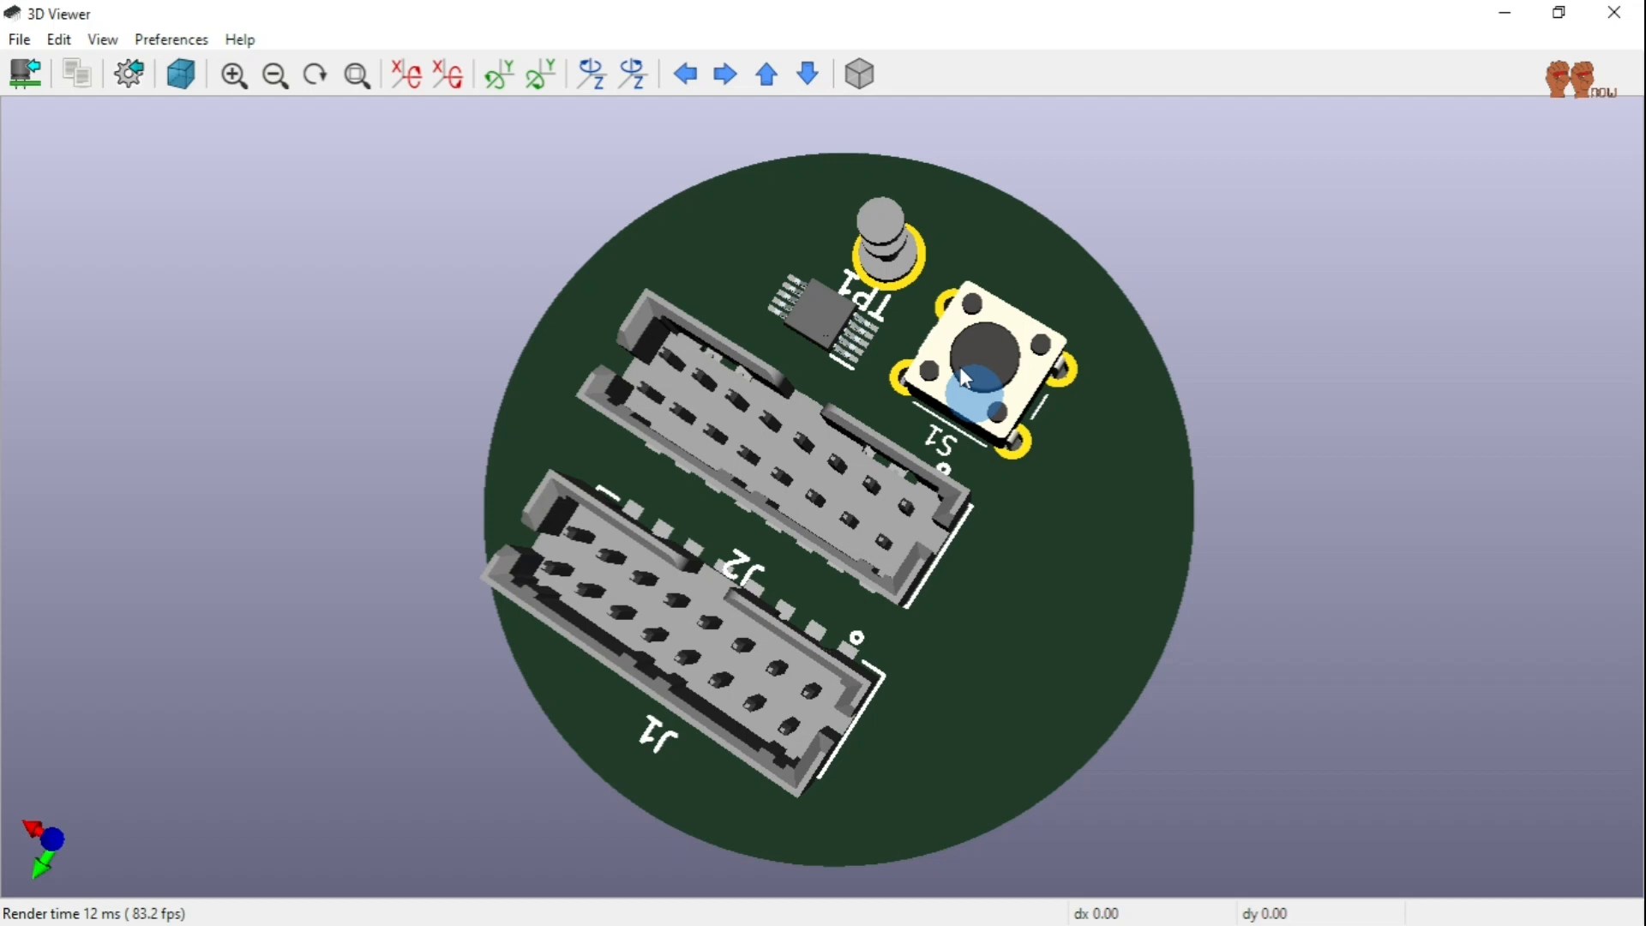
pyautogui.click(19, 39)
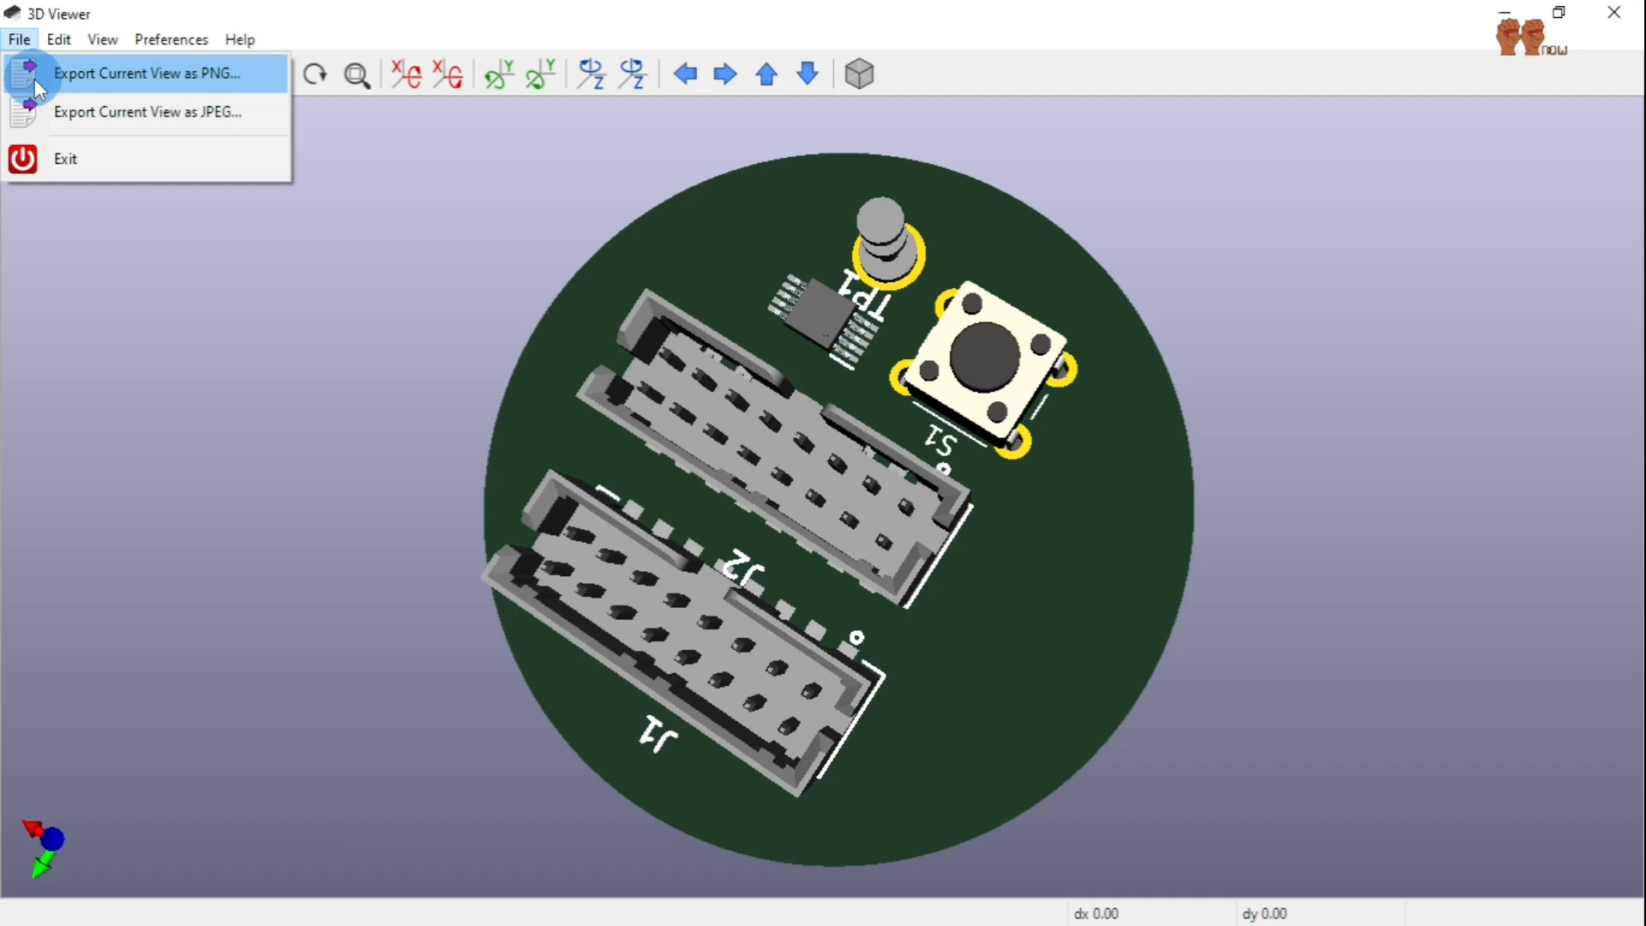
pyautogui.click(34, 79)
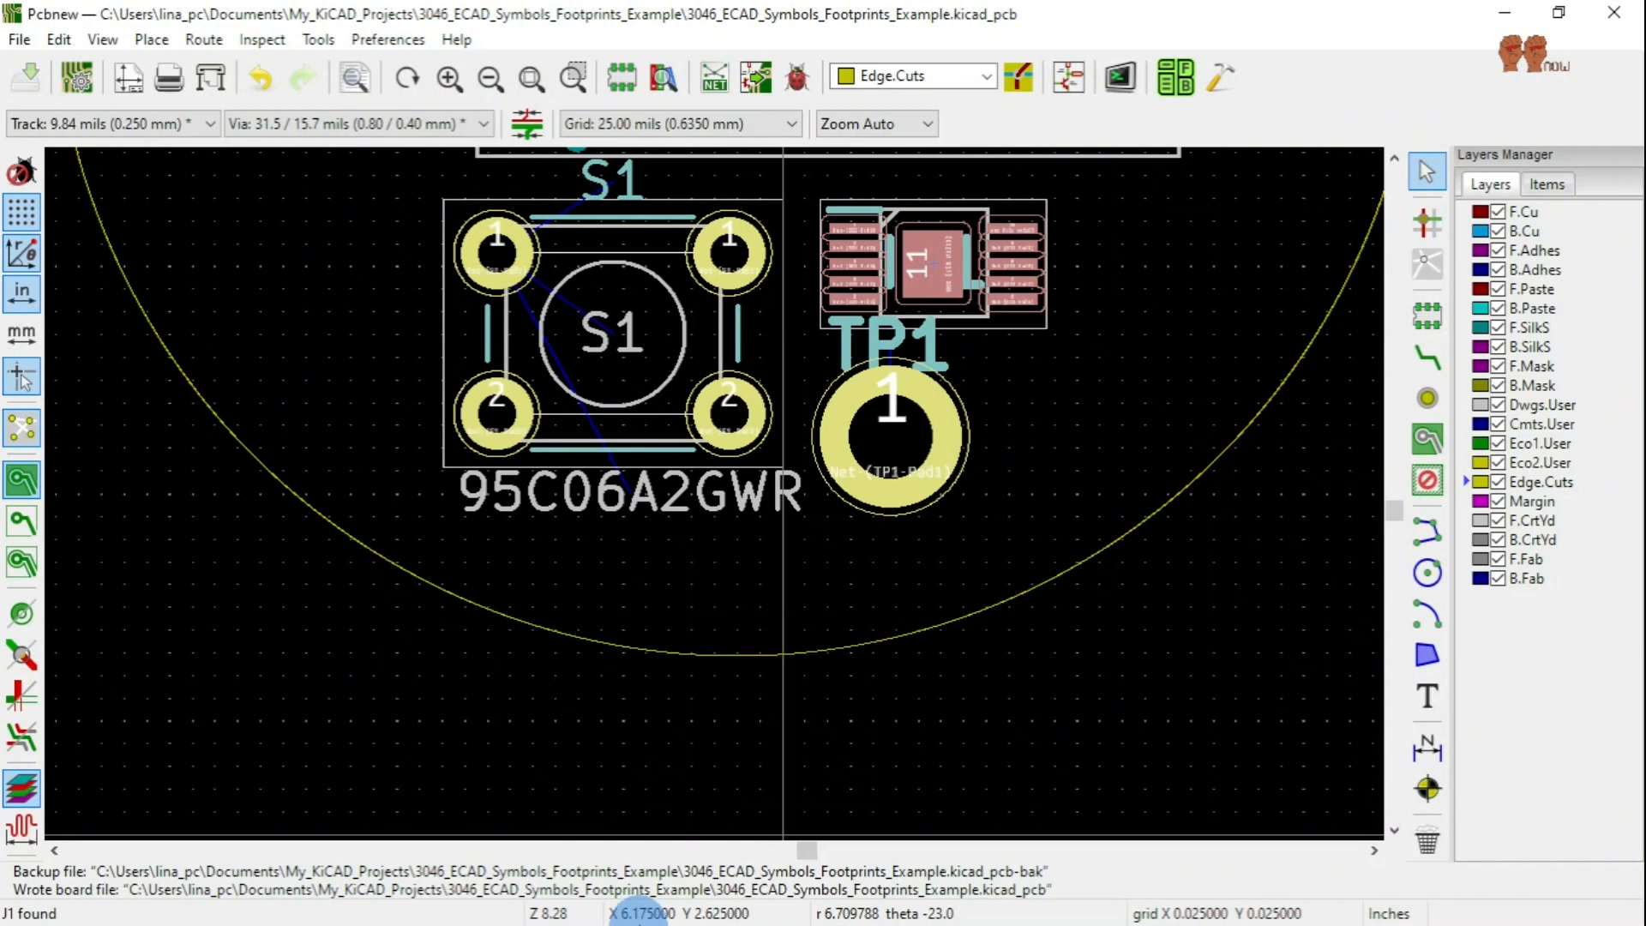
pyautogui.scroll(-9, 713, 492)
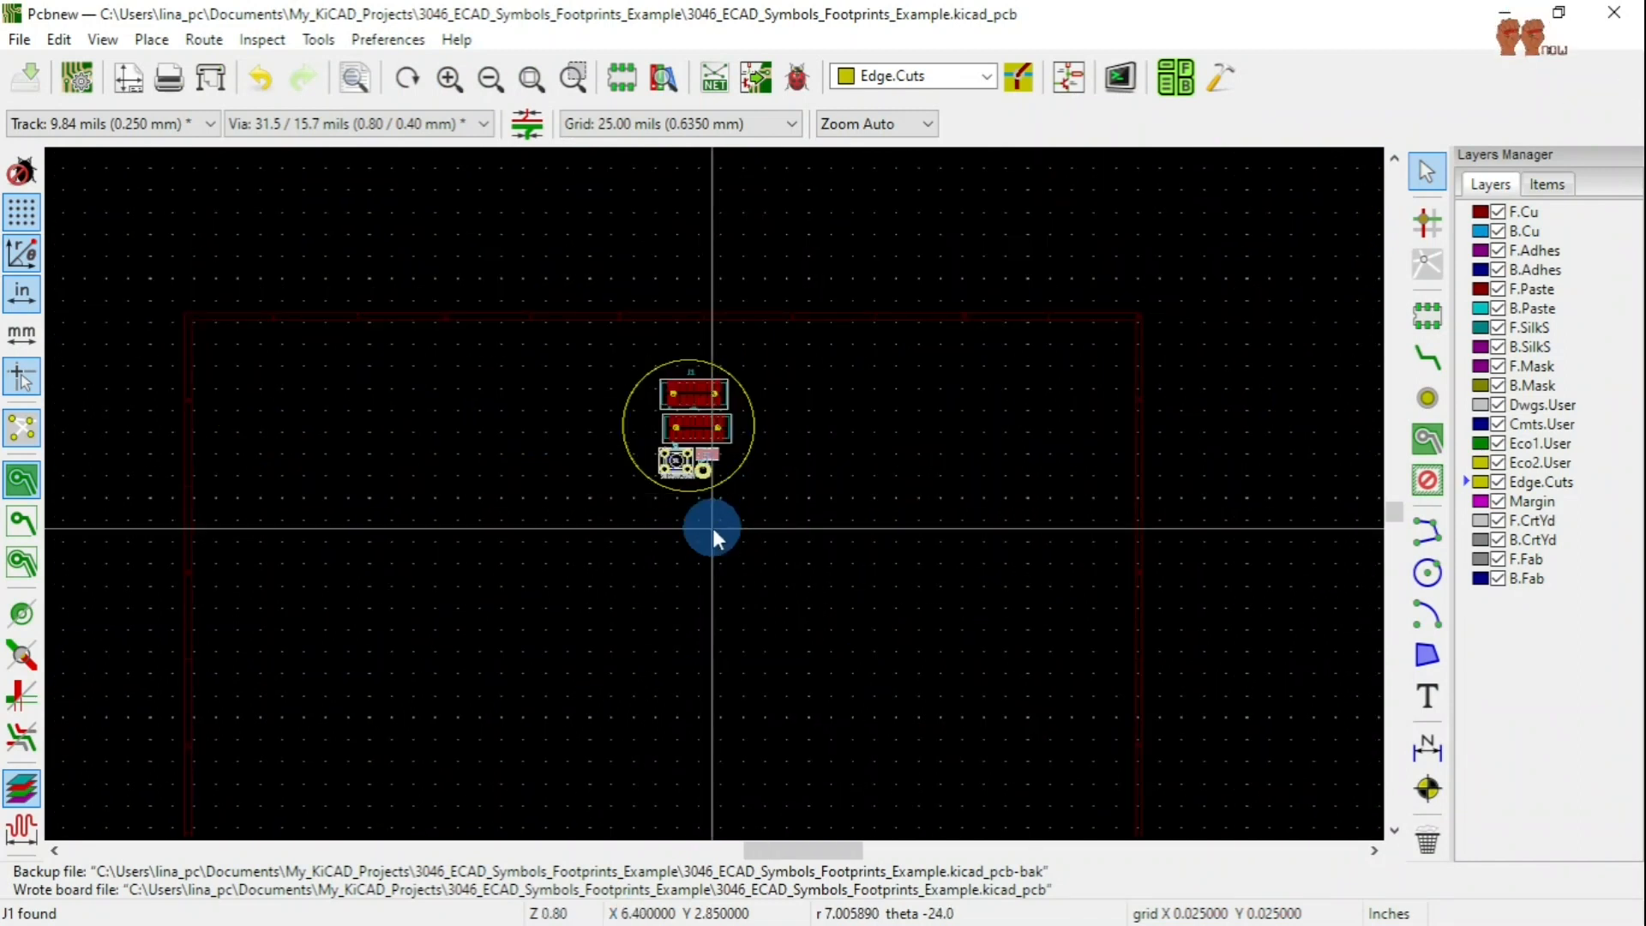
pyautogui.moveTo(713, 528); pyautogui.dragTo(617, 309, button='middle')
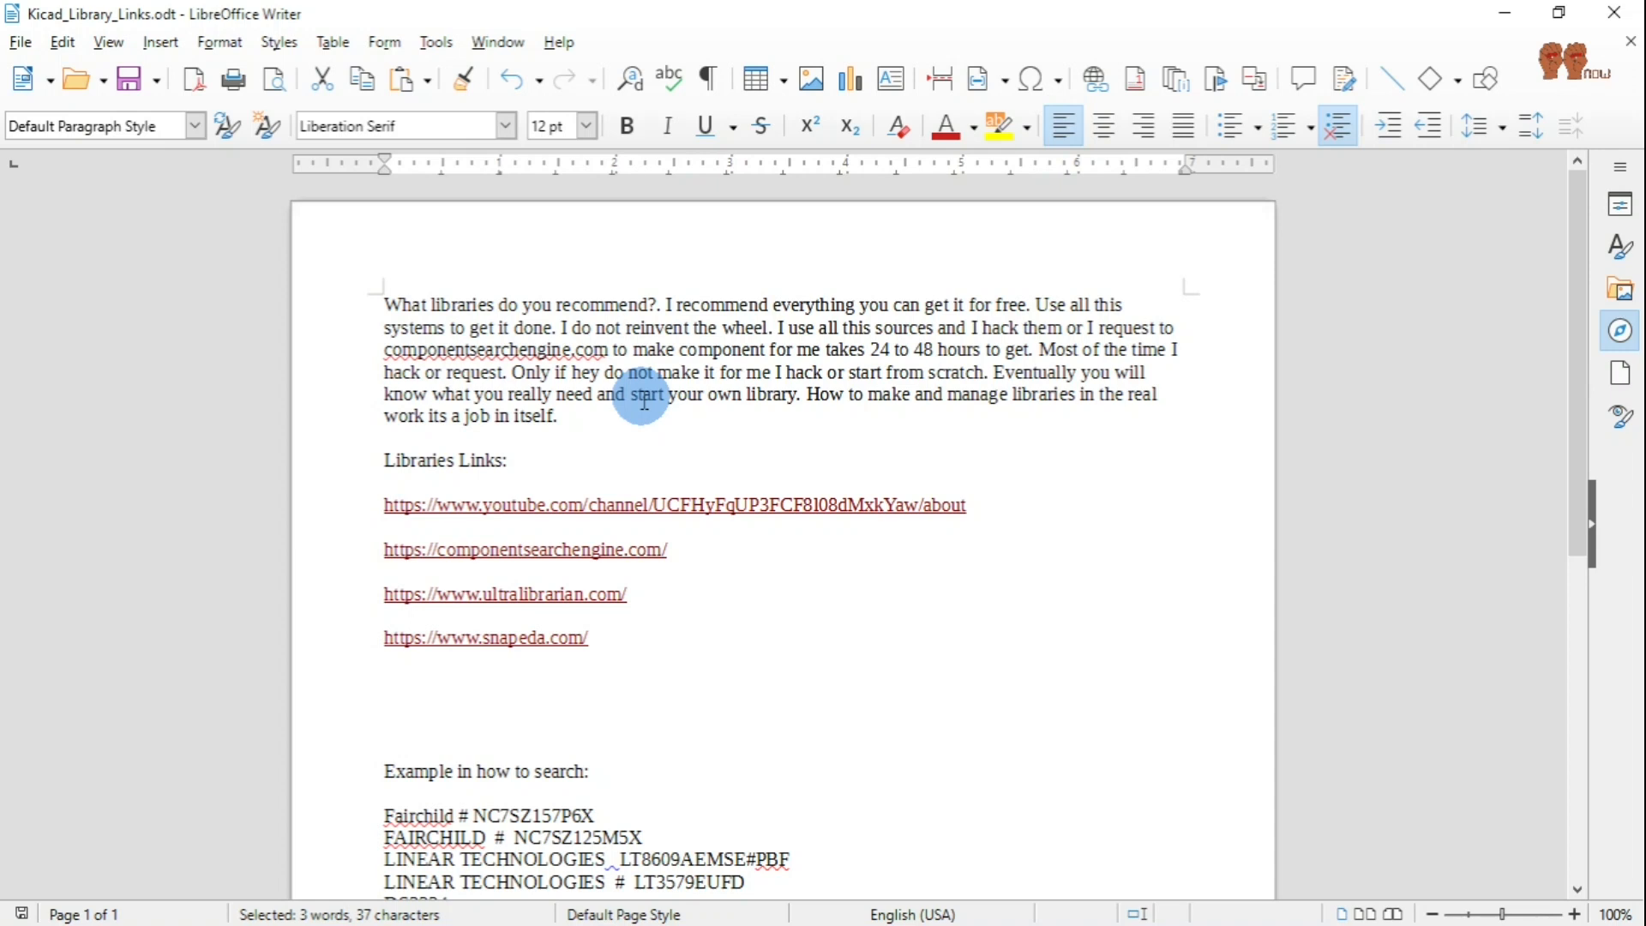
# Read through the library recommendations, library website links and example part numbers for searching in the Kicad_Library_Links document.
pyautogui.scroll(-8, 757, 562)
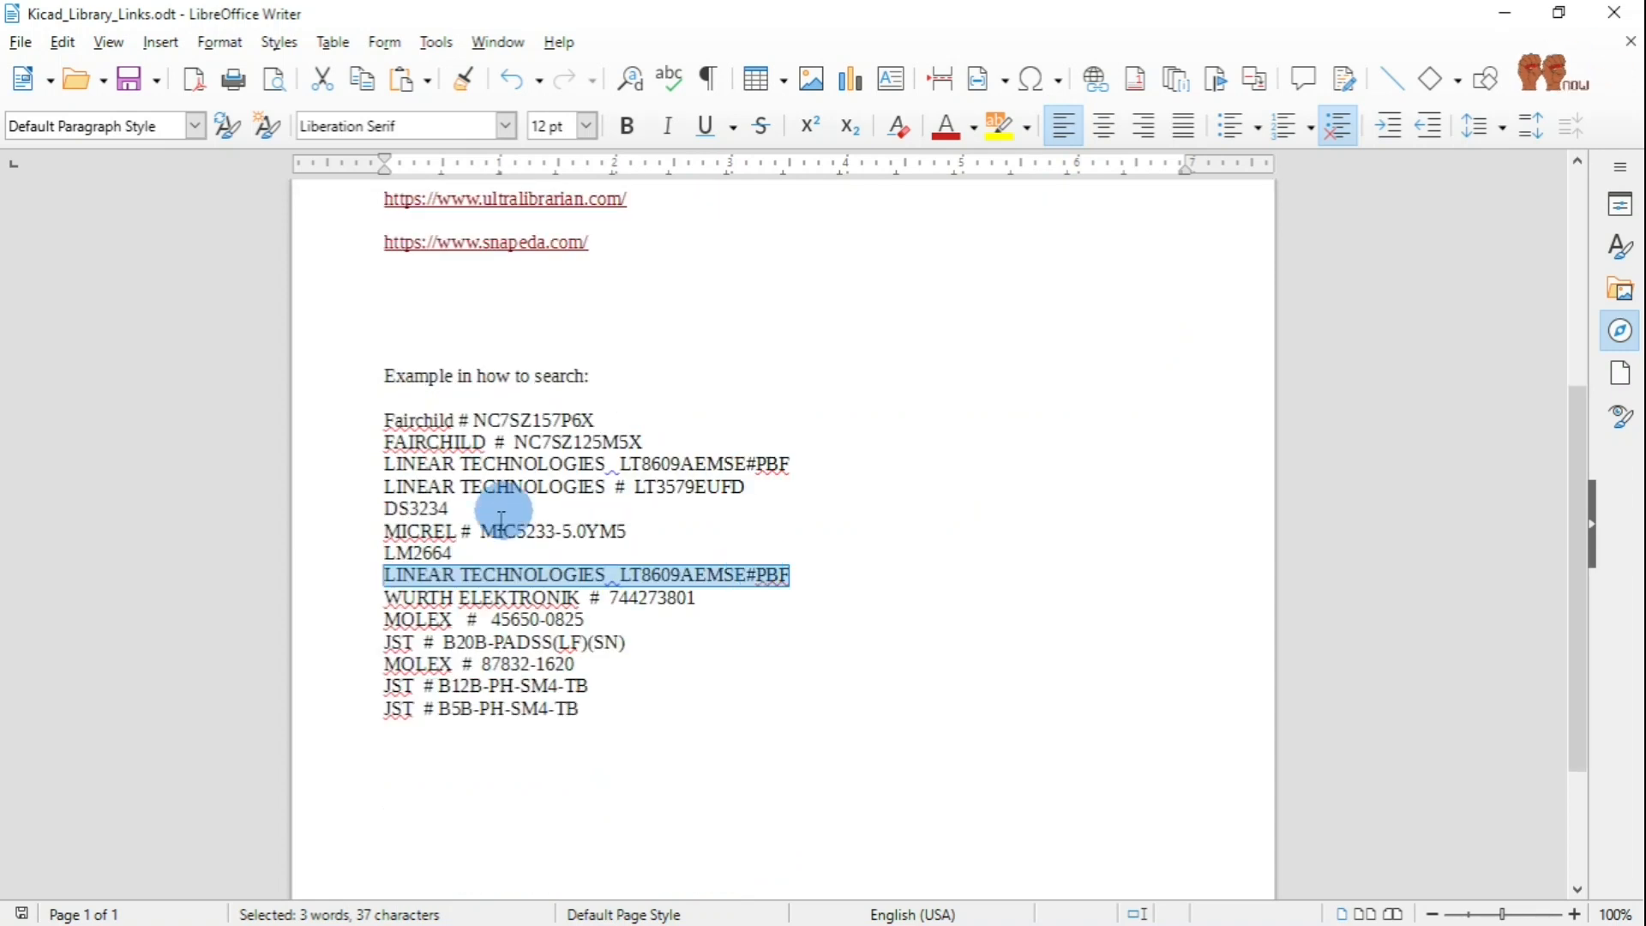
pyautogui.scroll(8, 862, 569)
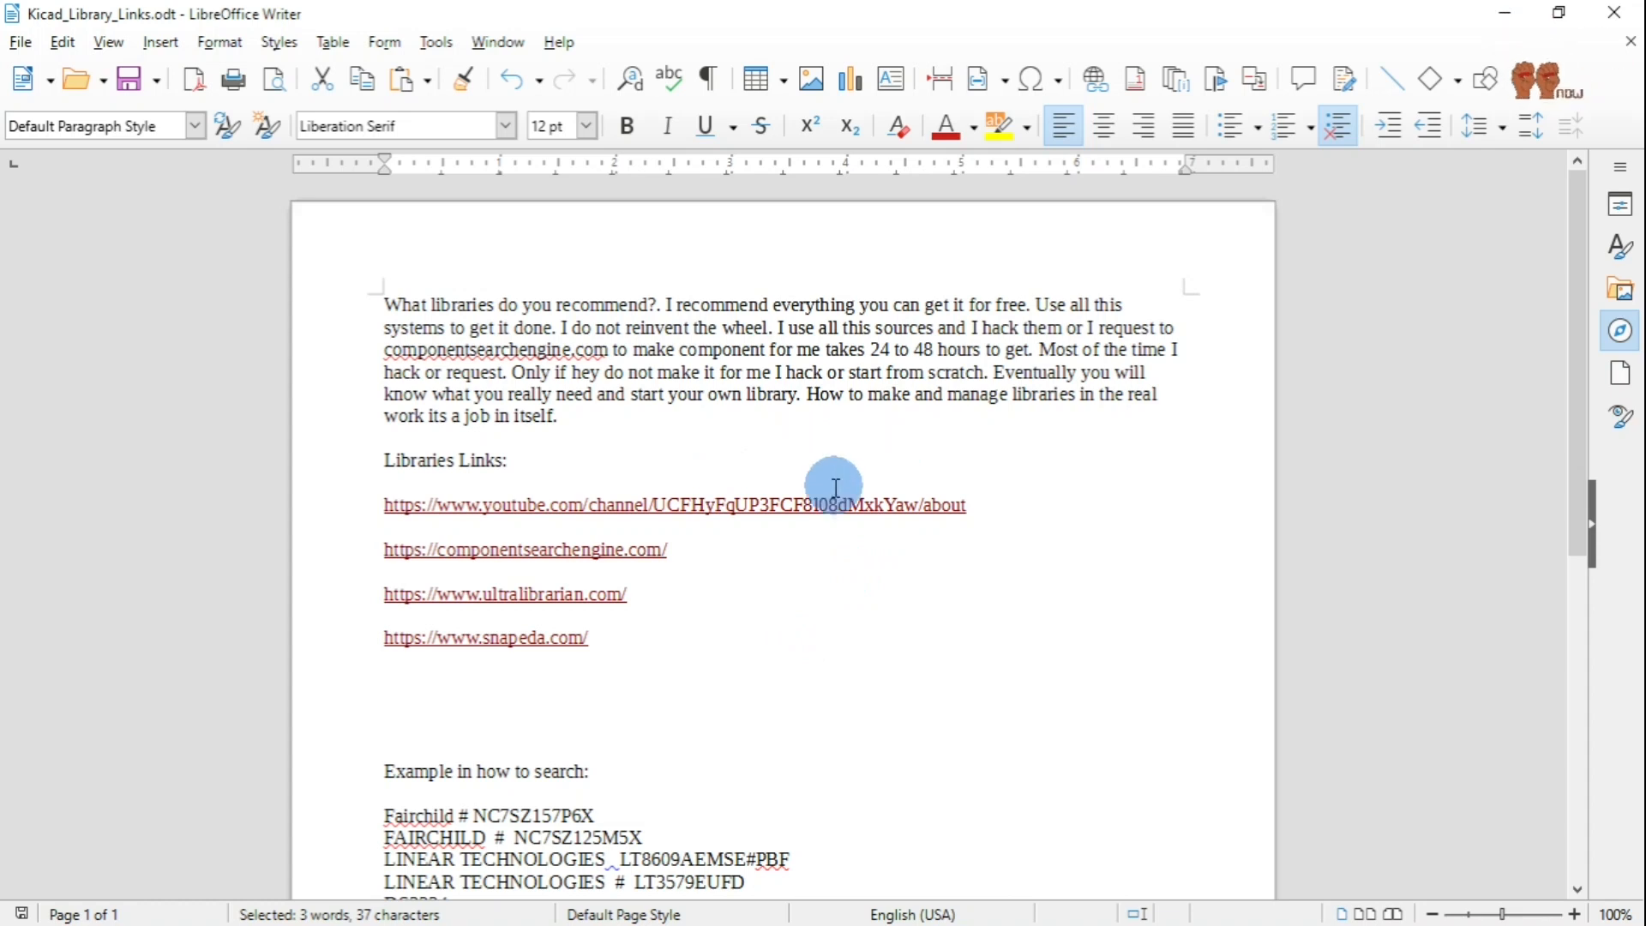
pyautogui.scroll(-3, 776, 540)
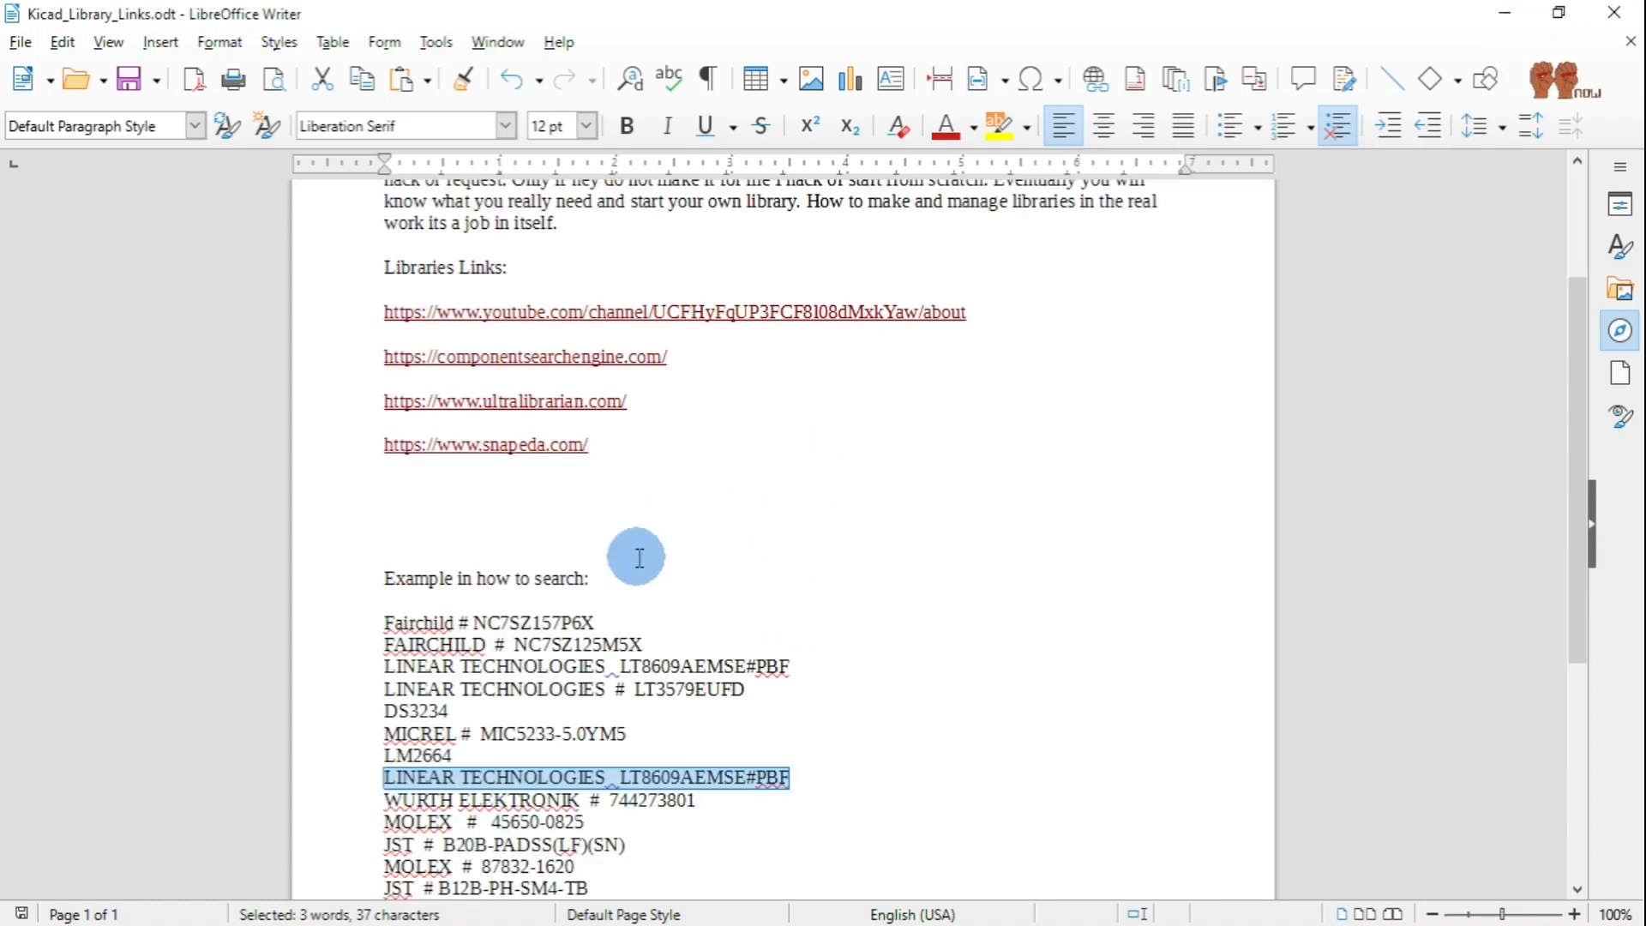
pyautogui.scroll(3, 636, 555)
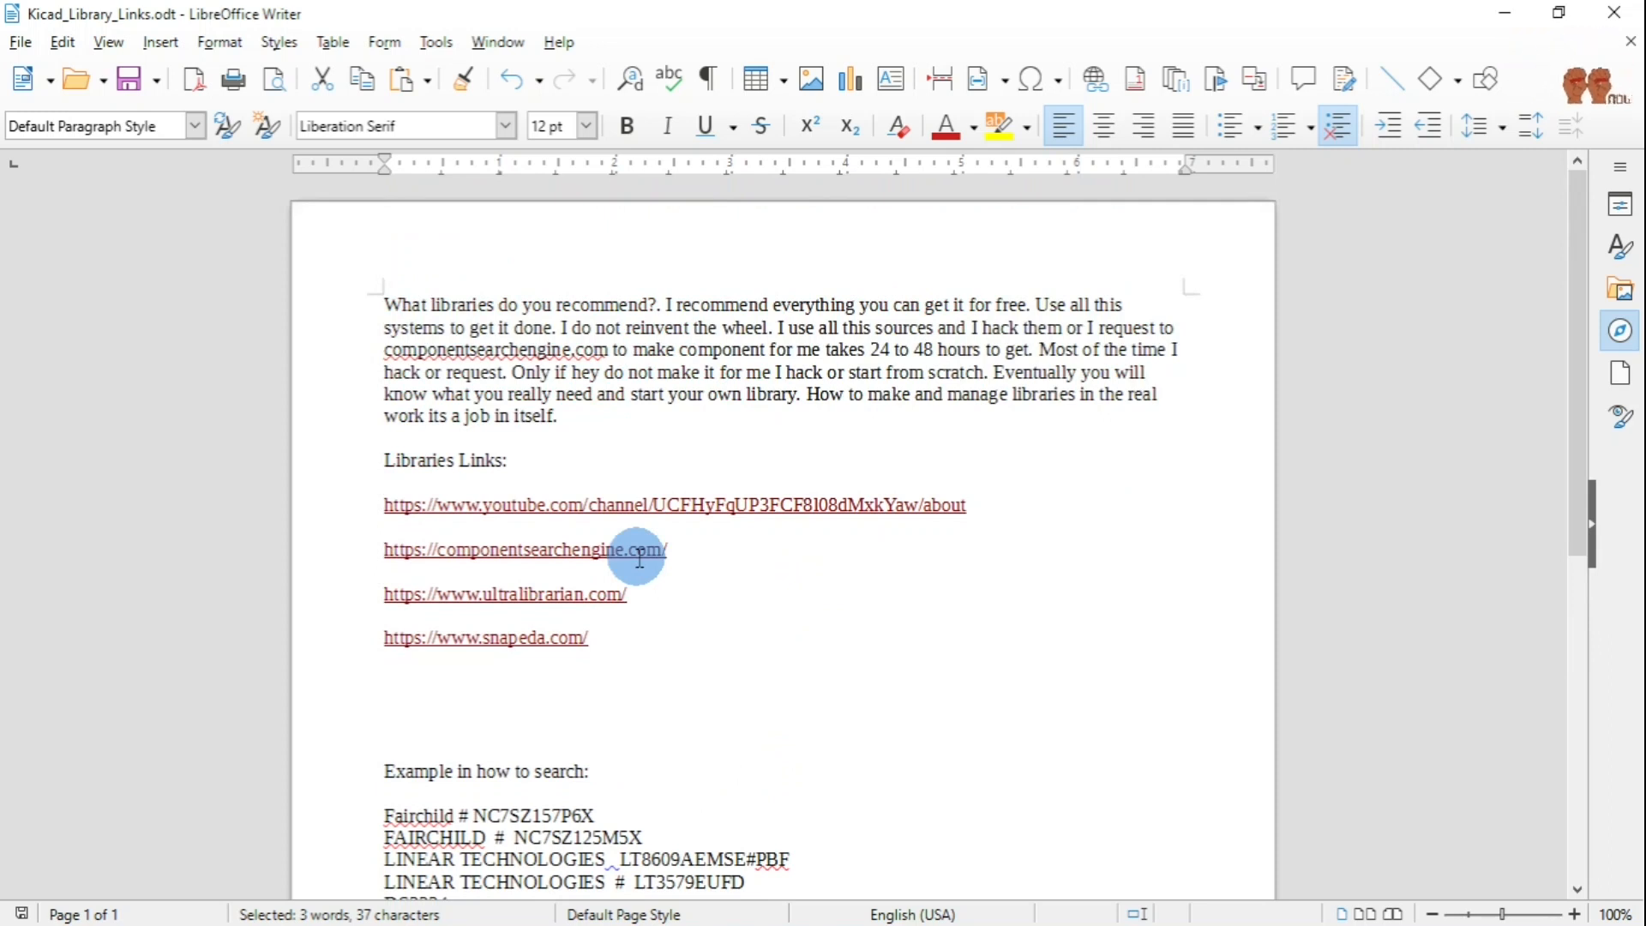
pyautogui.scroll(-3, 639, 558)
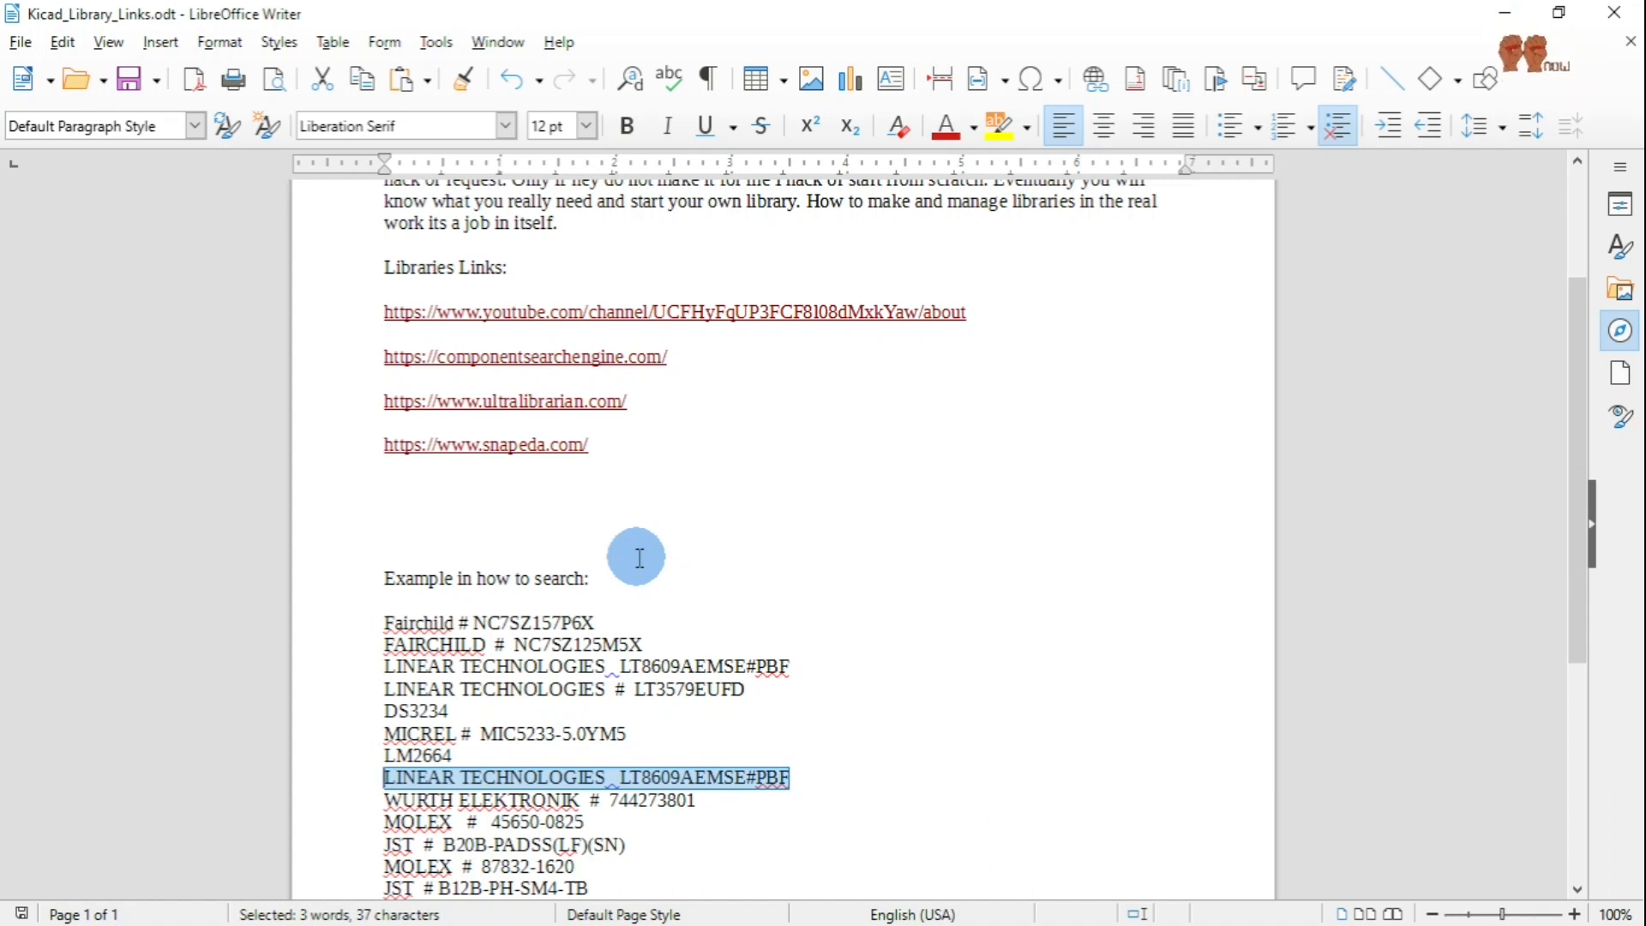
pyautogui.scroll(-4, 638, 557)
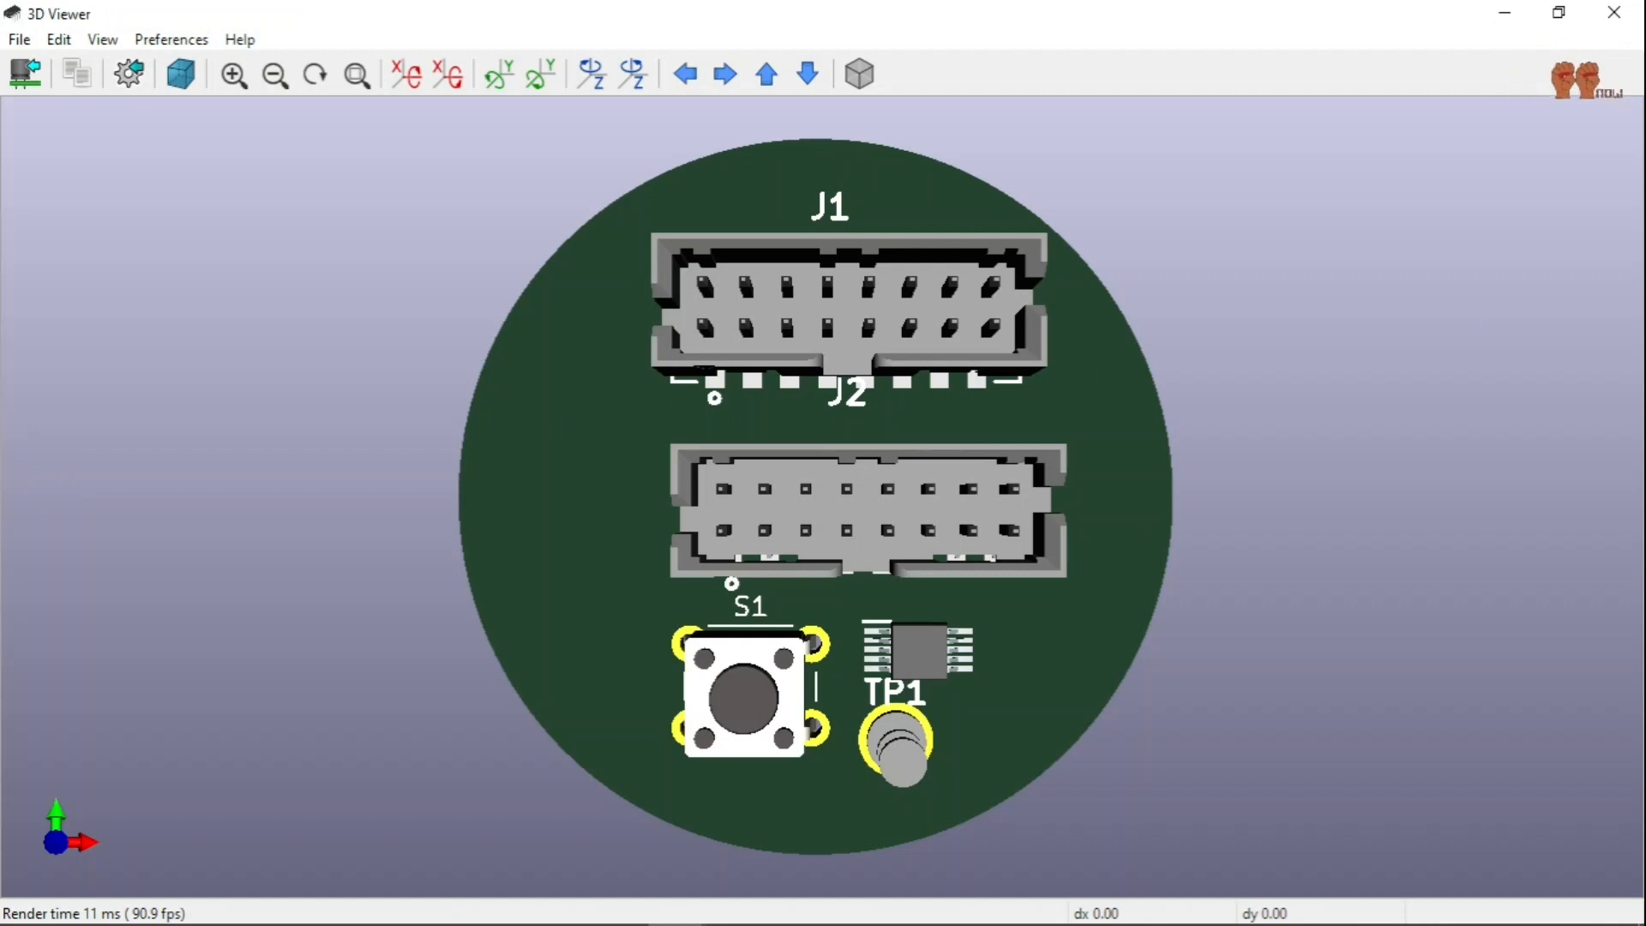
pyautogui.moveTo(1095, 911)
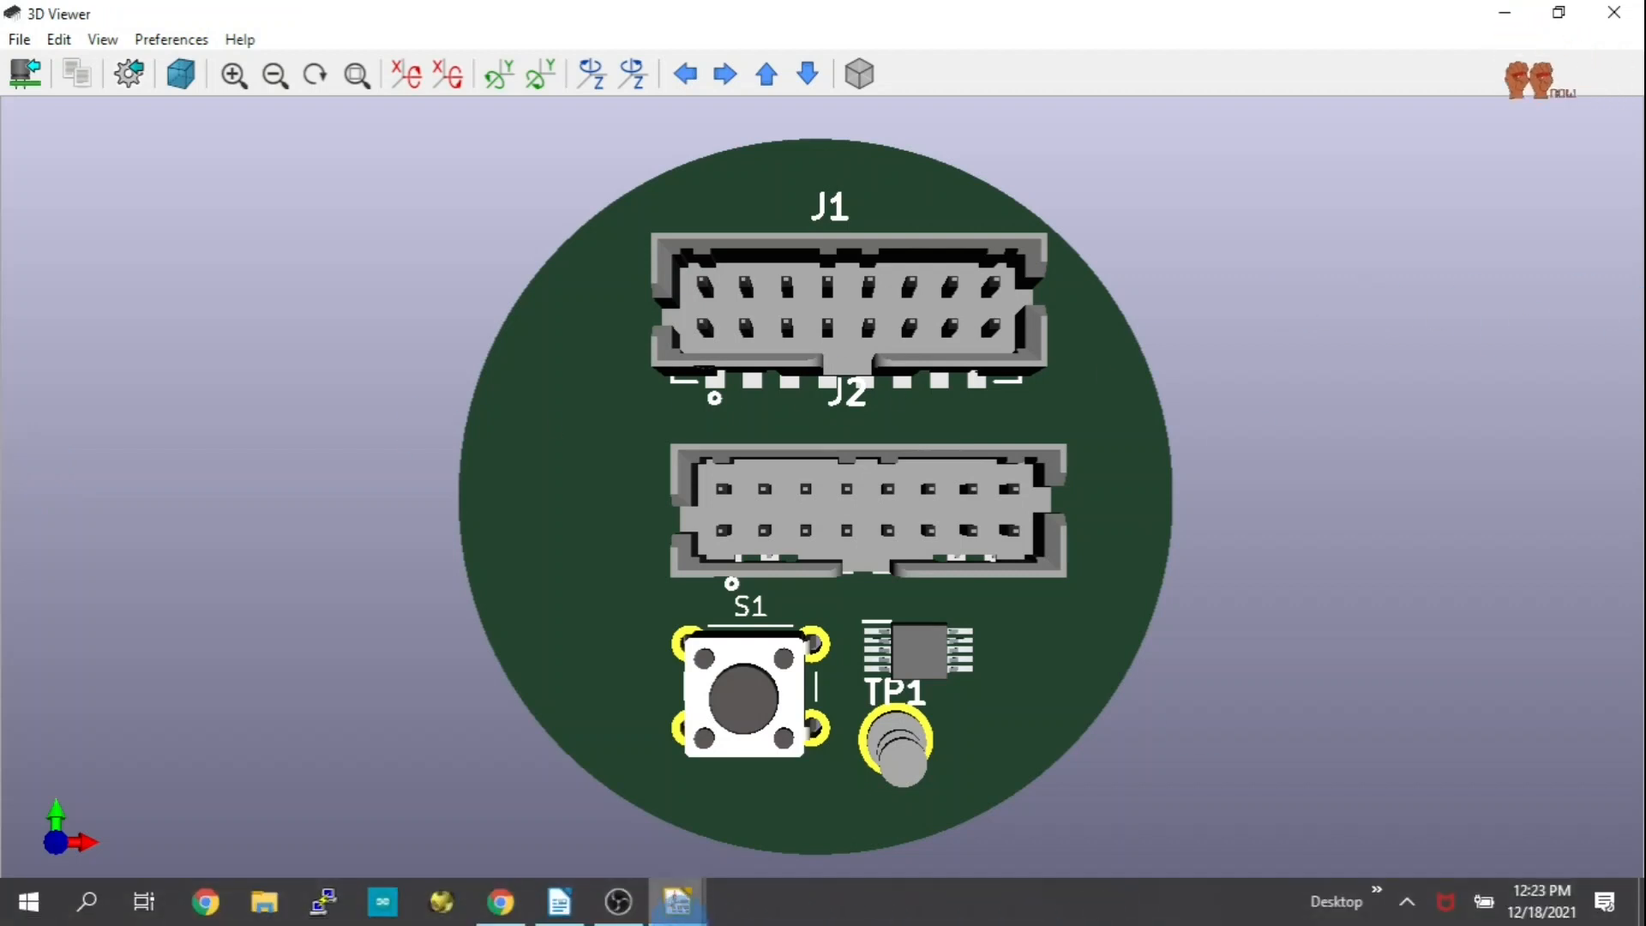
pyautogui.click(618, 901)
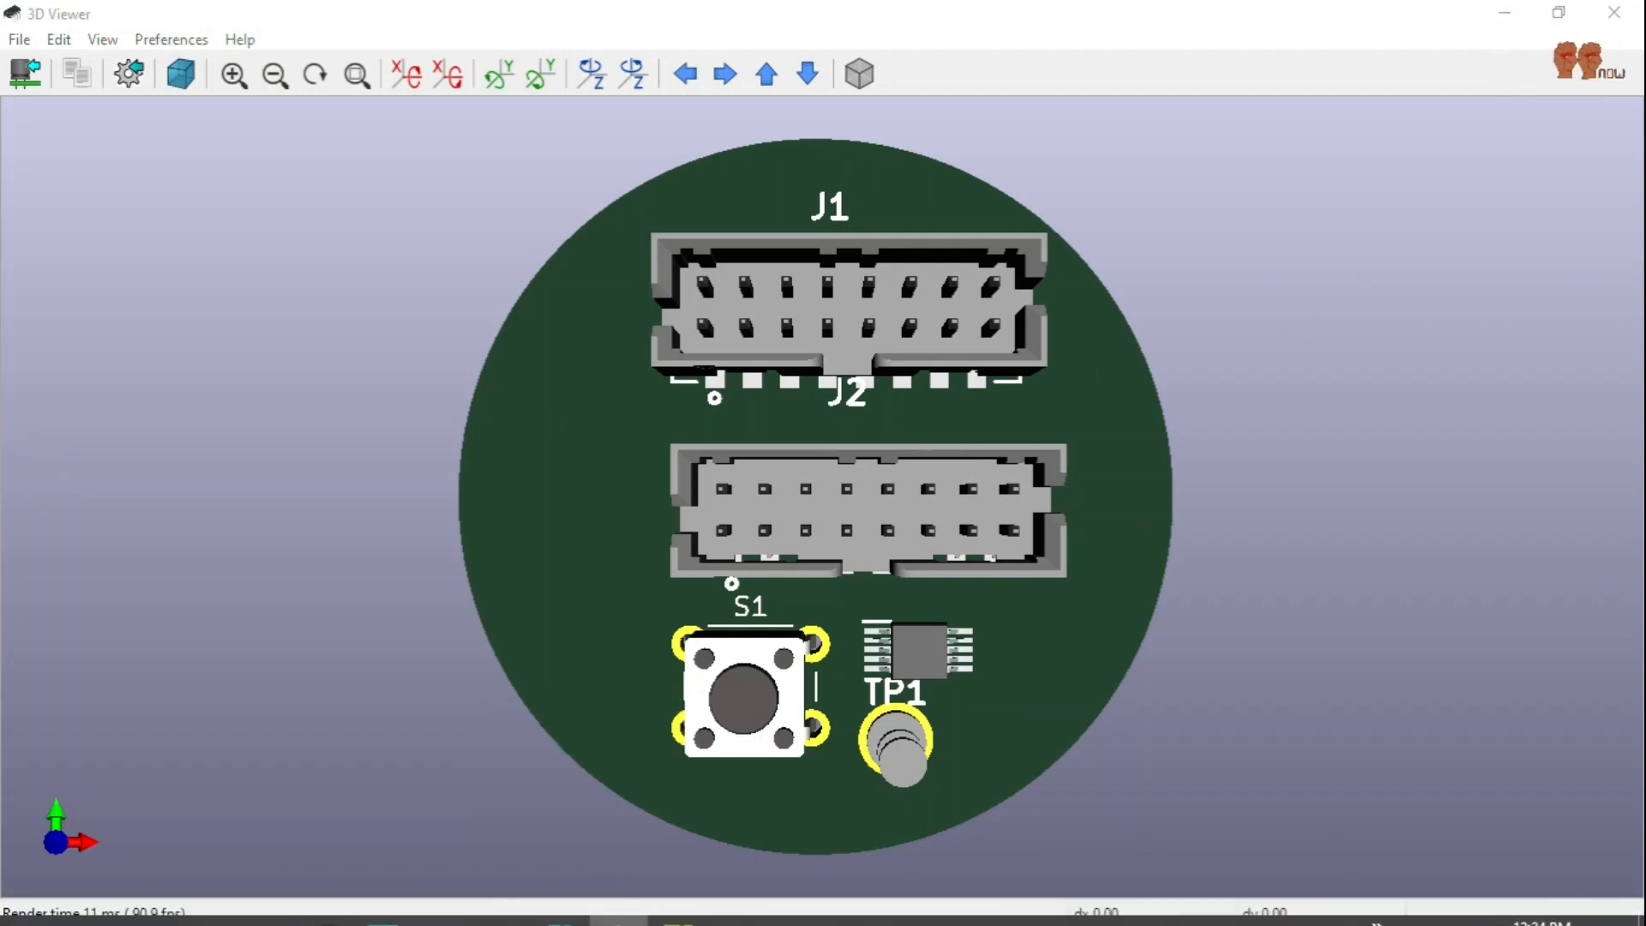